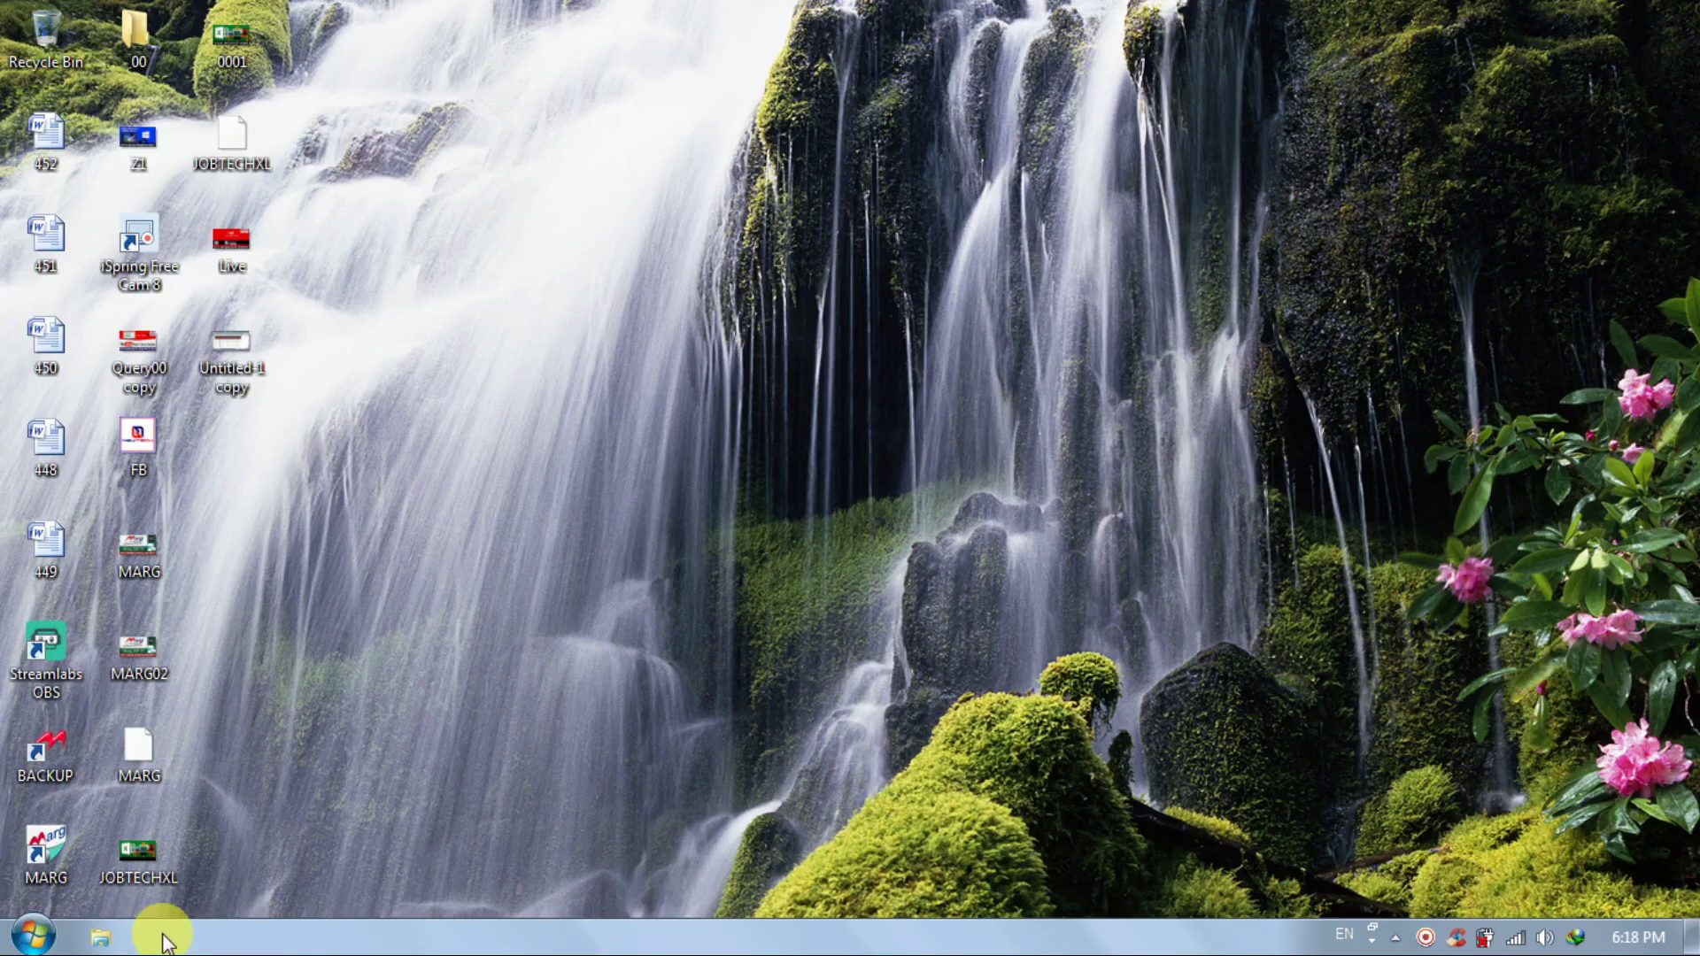
# Launch Microsoft Excel and zoom the blank worksheet to 140%
pyautogui.click(31, 936)
pyautogui.click(213, 118)
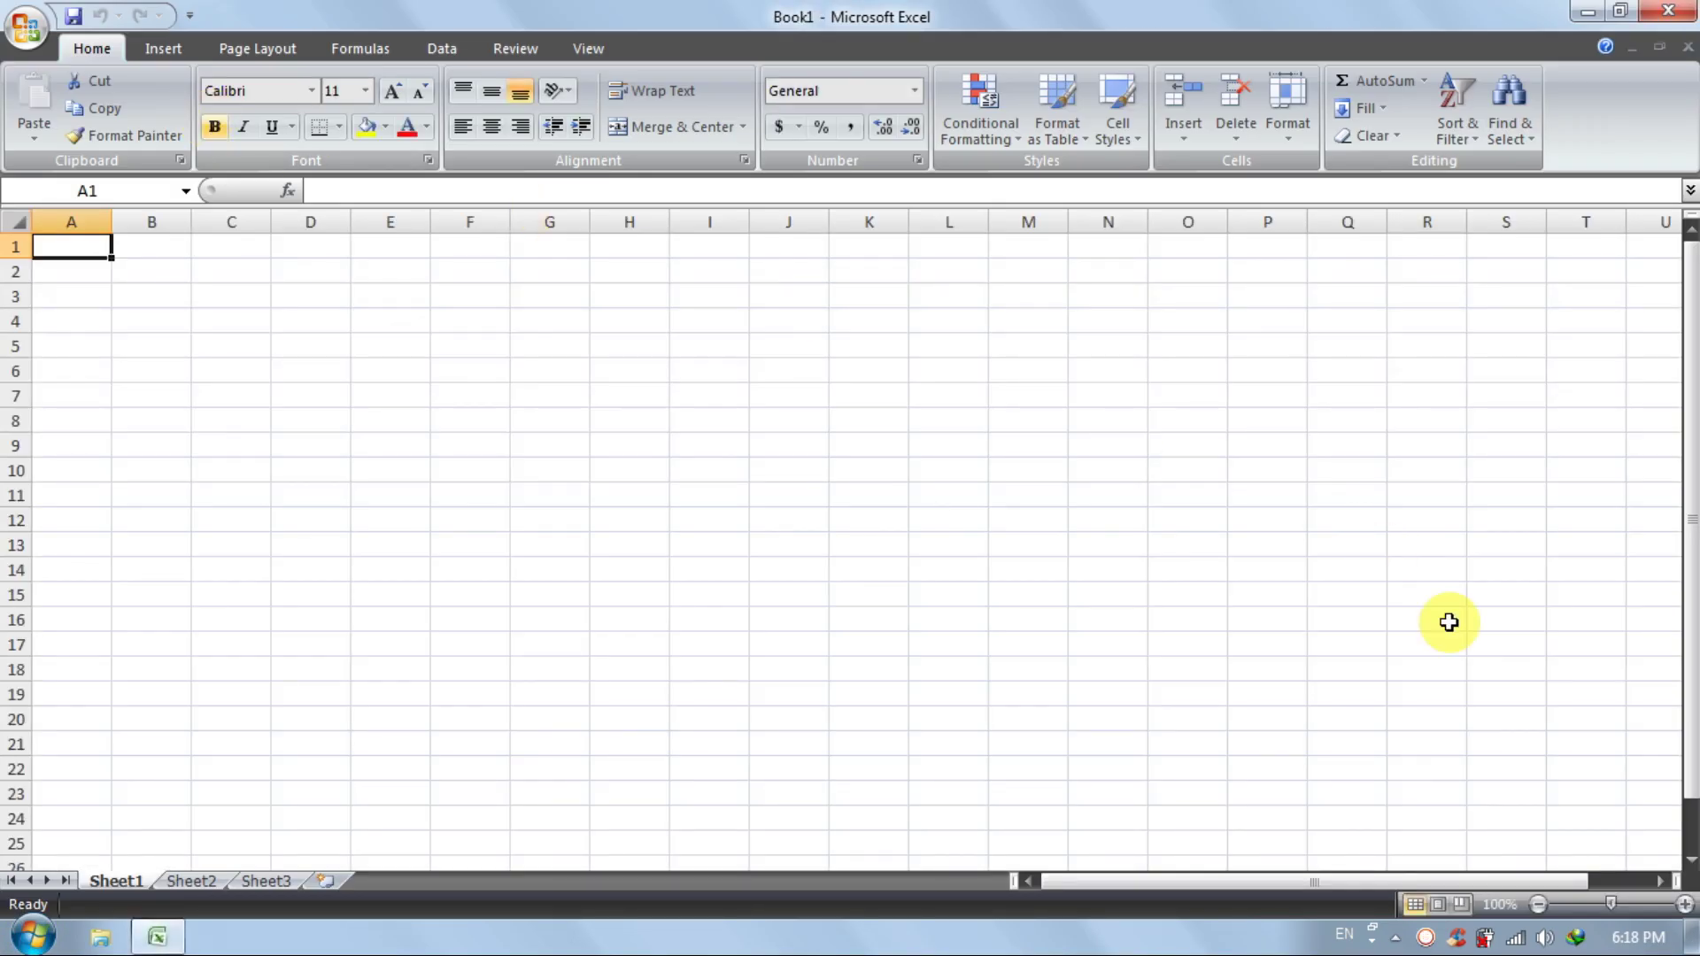
pyautogui.click(1684, 903)
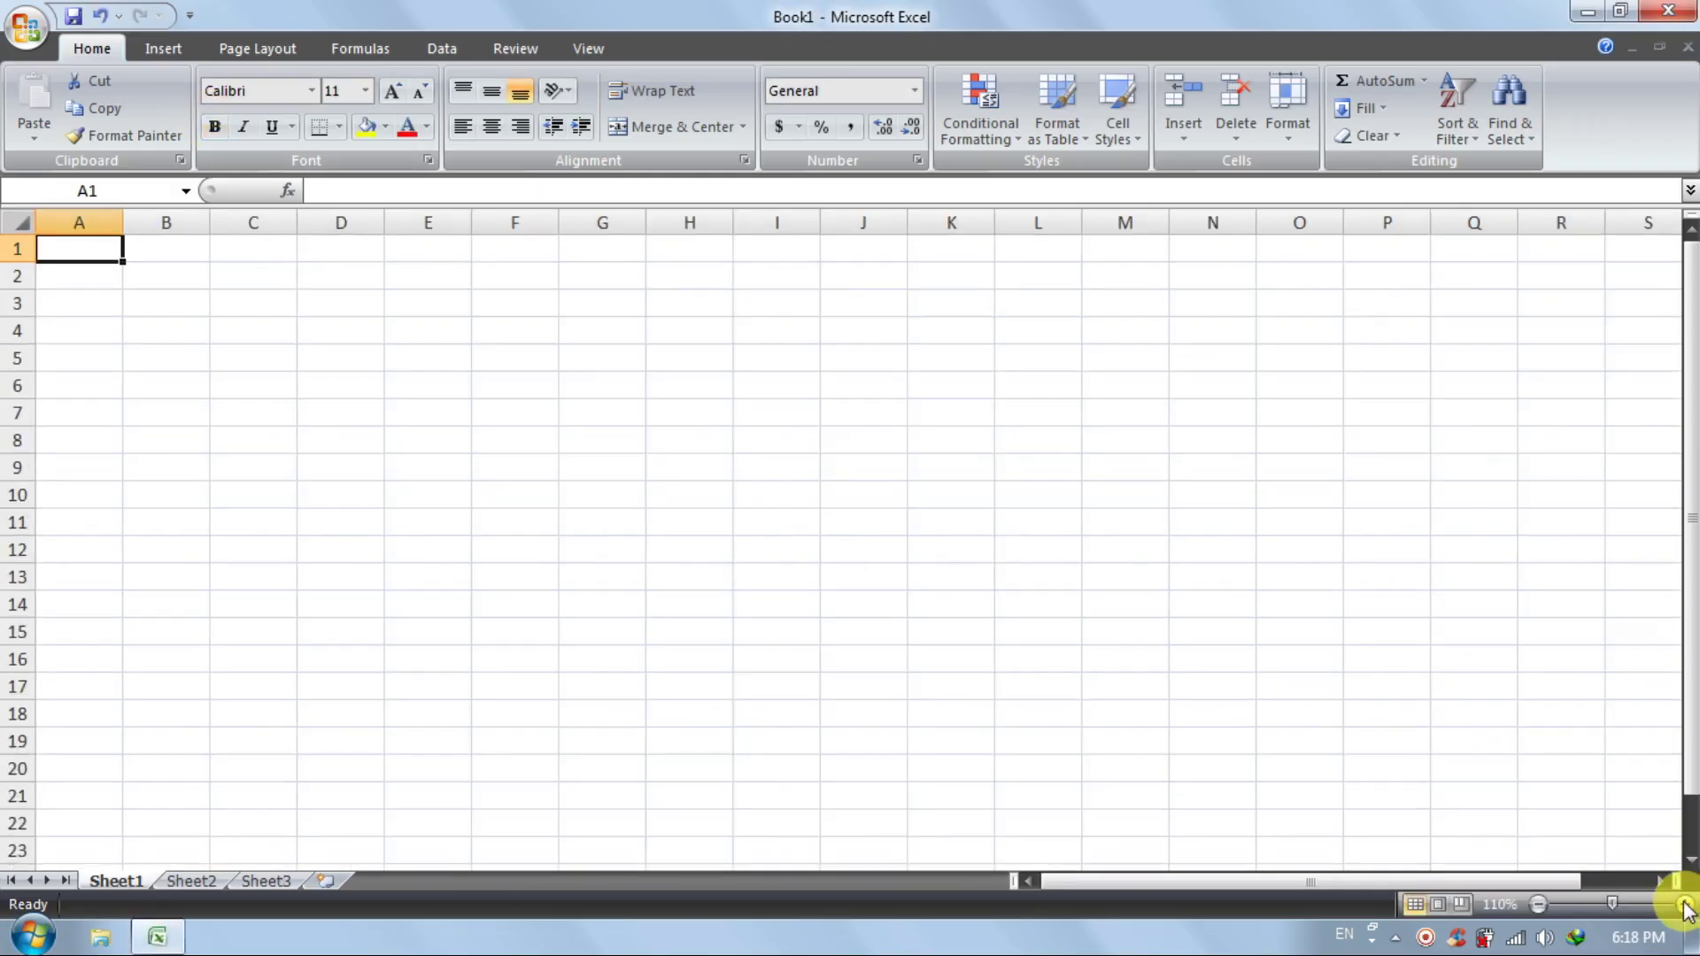
pyautogui.click(1685, 904)
pyautogui.click(1685, 904)
pyautogui.click(1685, 904)
pyautogui.click(577, 539)
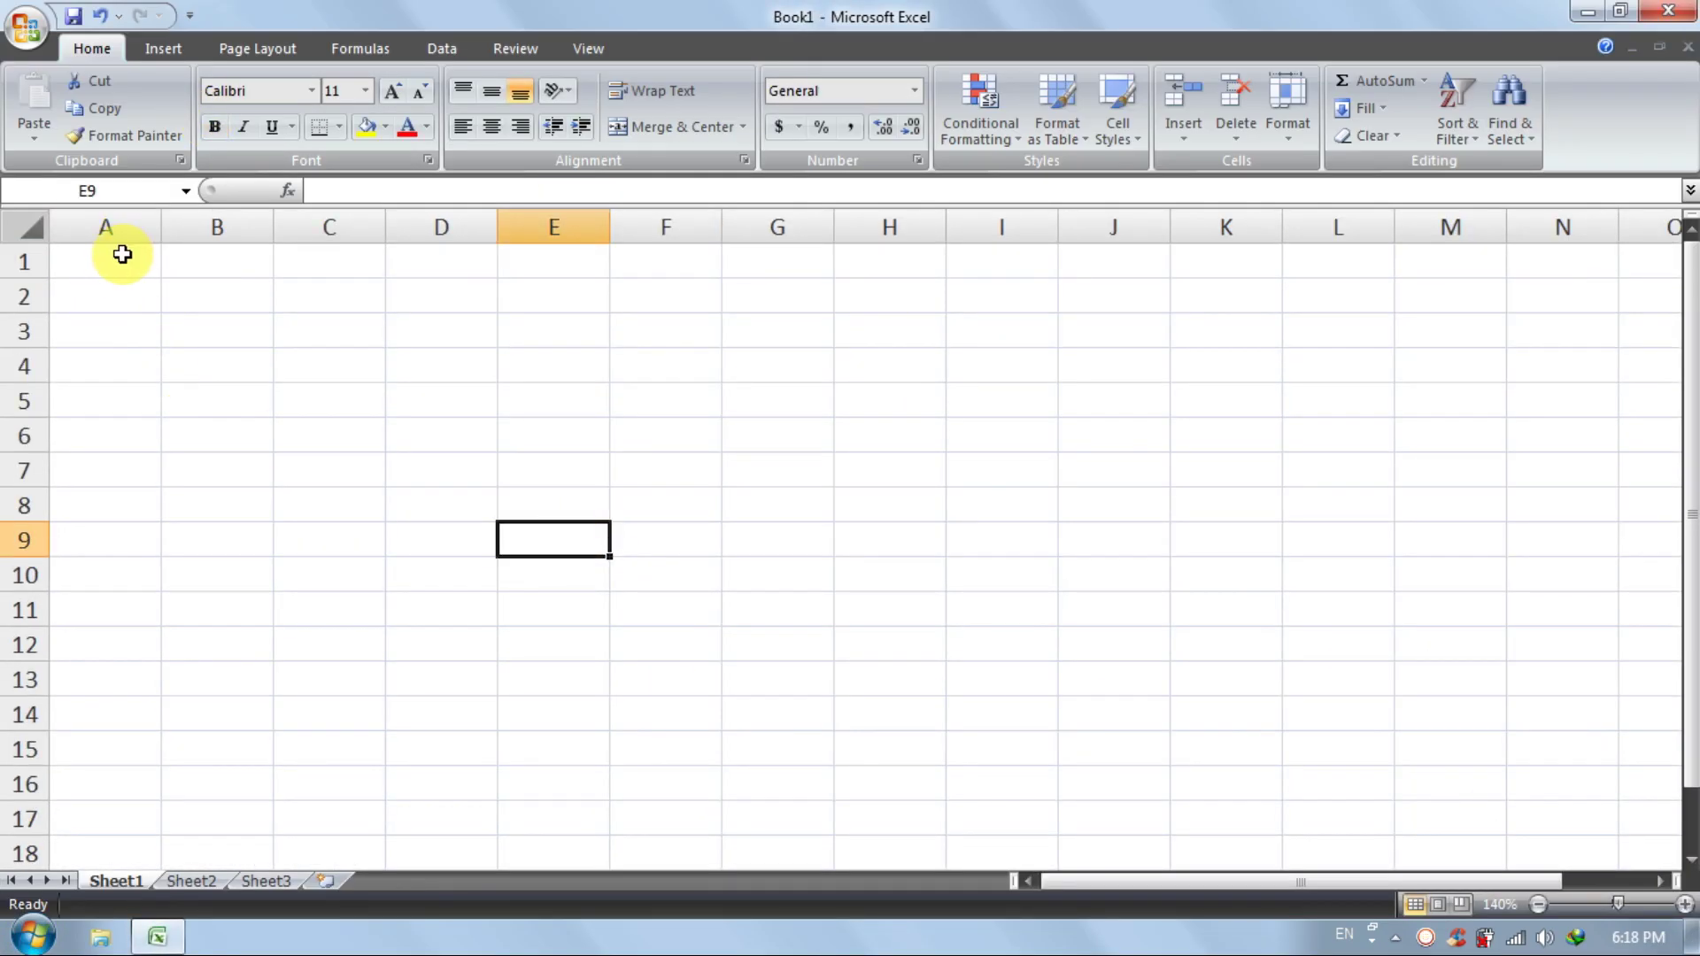
# Enter the headers S.NO., CUSTOMER NAME and SALES in A1:C1 and autofit column B's width
pyautogui.click(121, 257)
pyautogui.write('S.NO.')
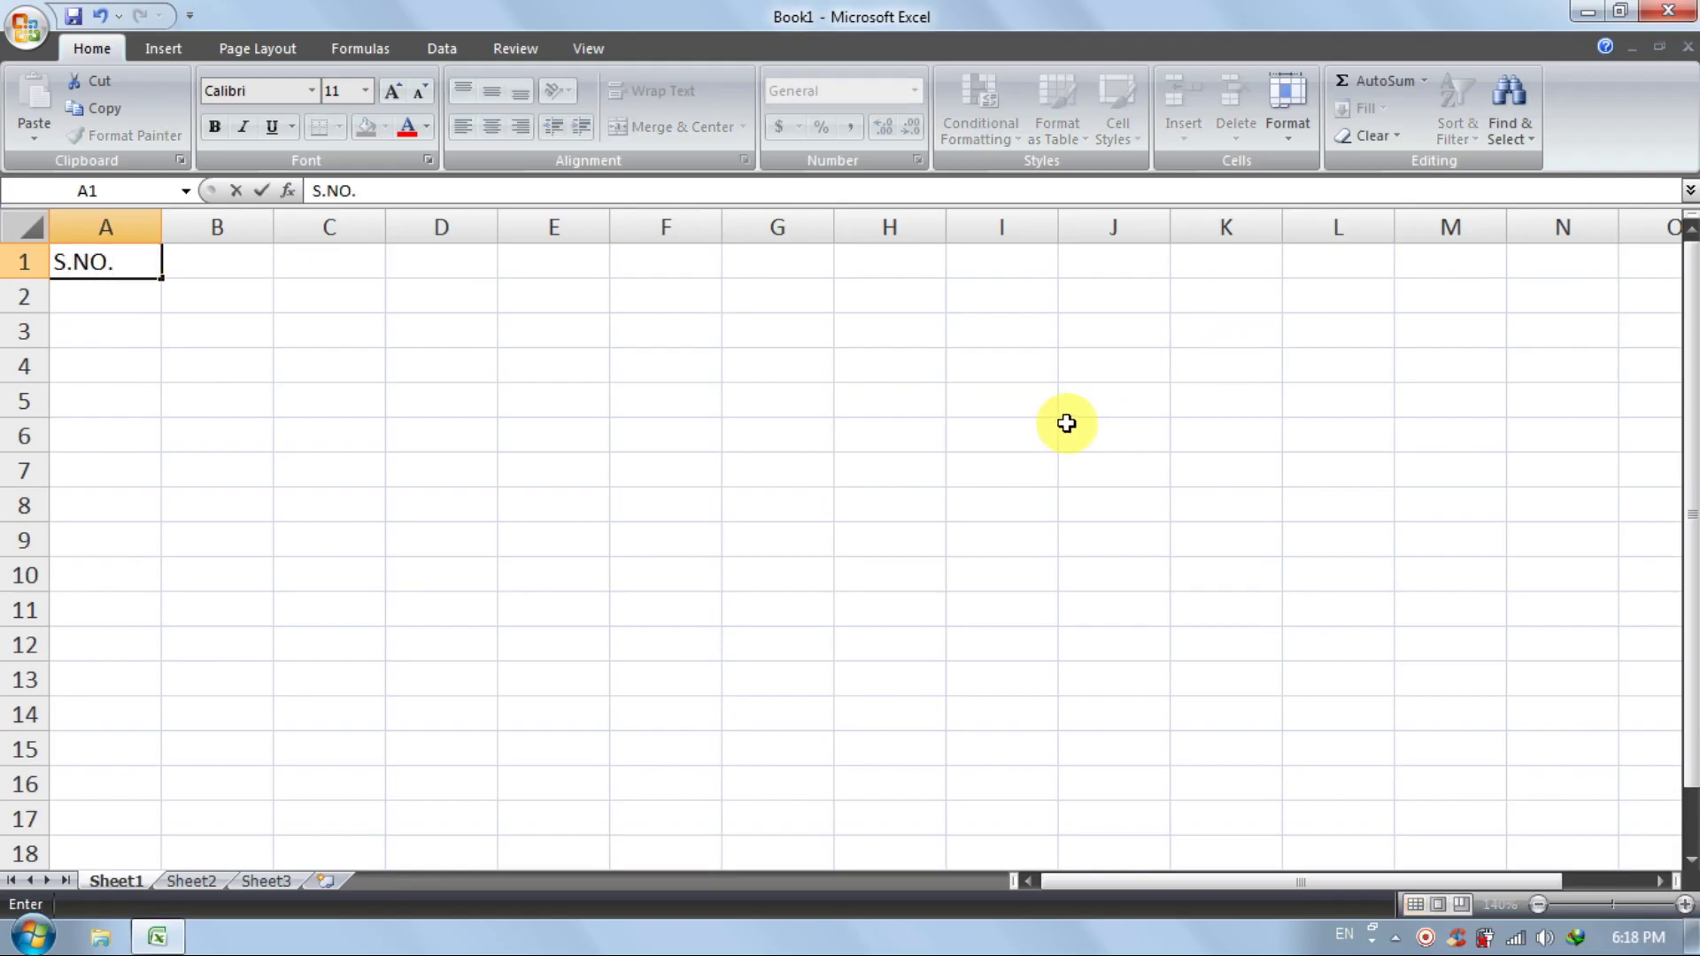
pyautogui.click(247, 258)
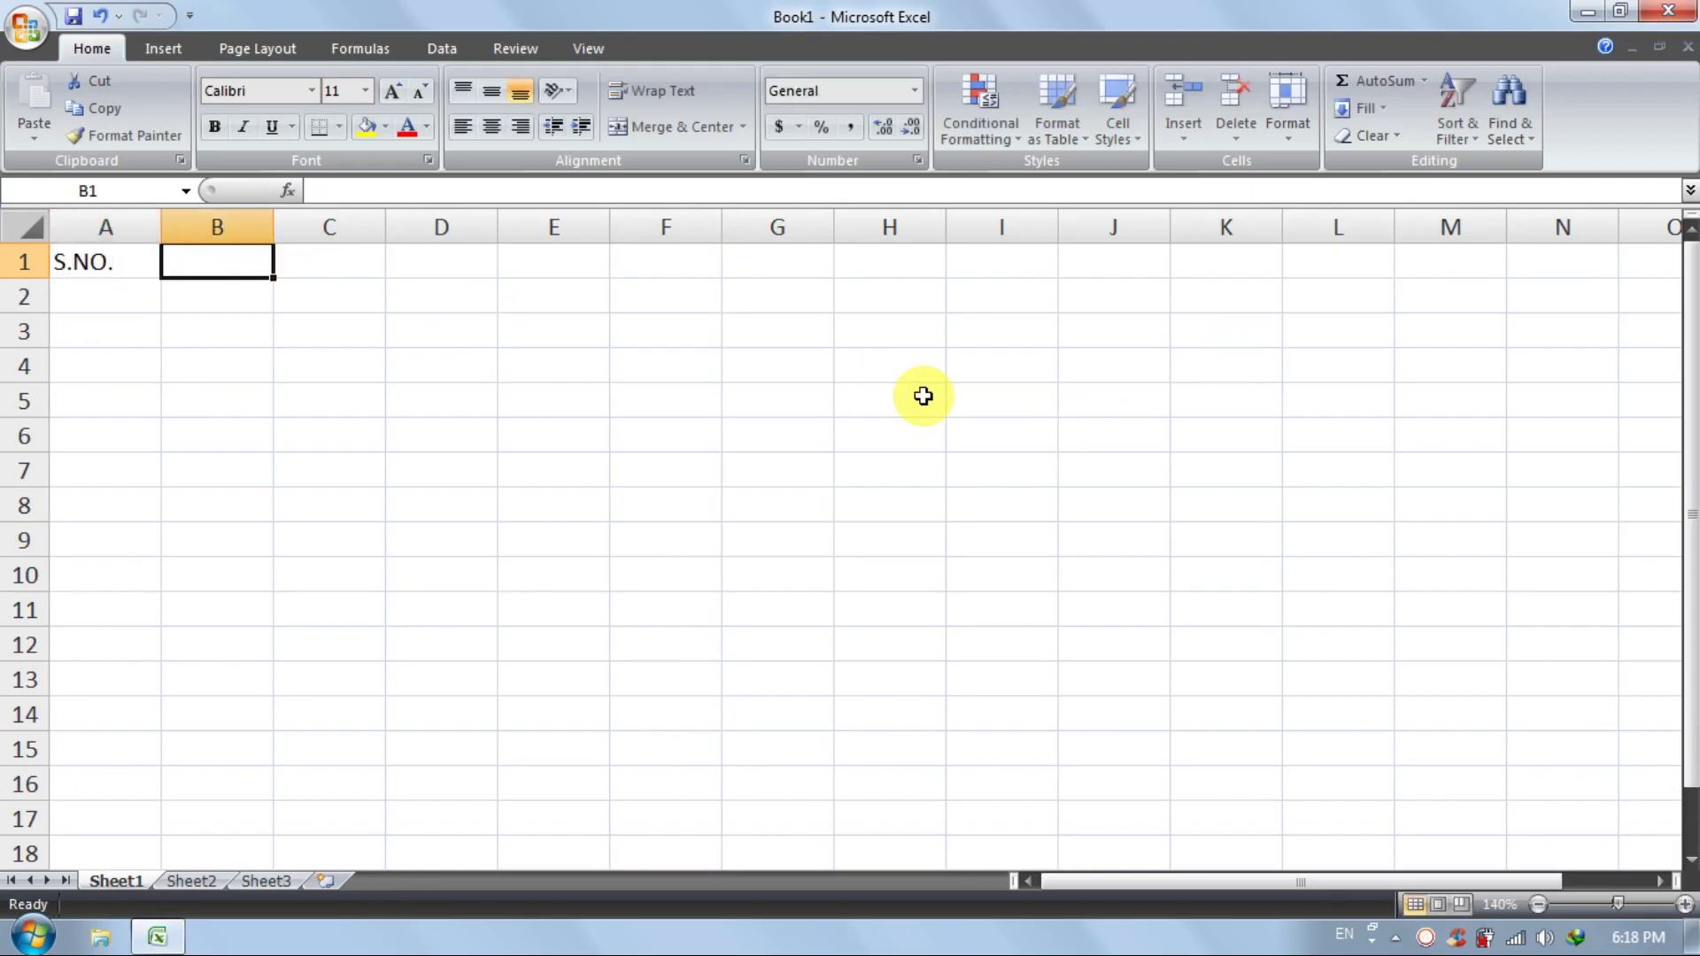
pyautogui.write('CUSTO')
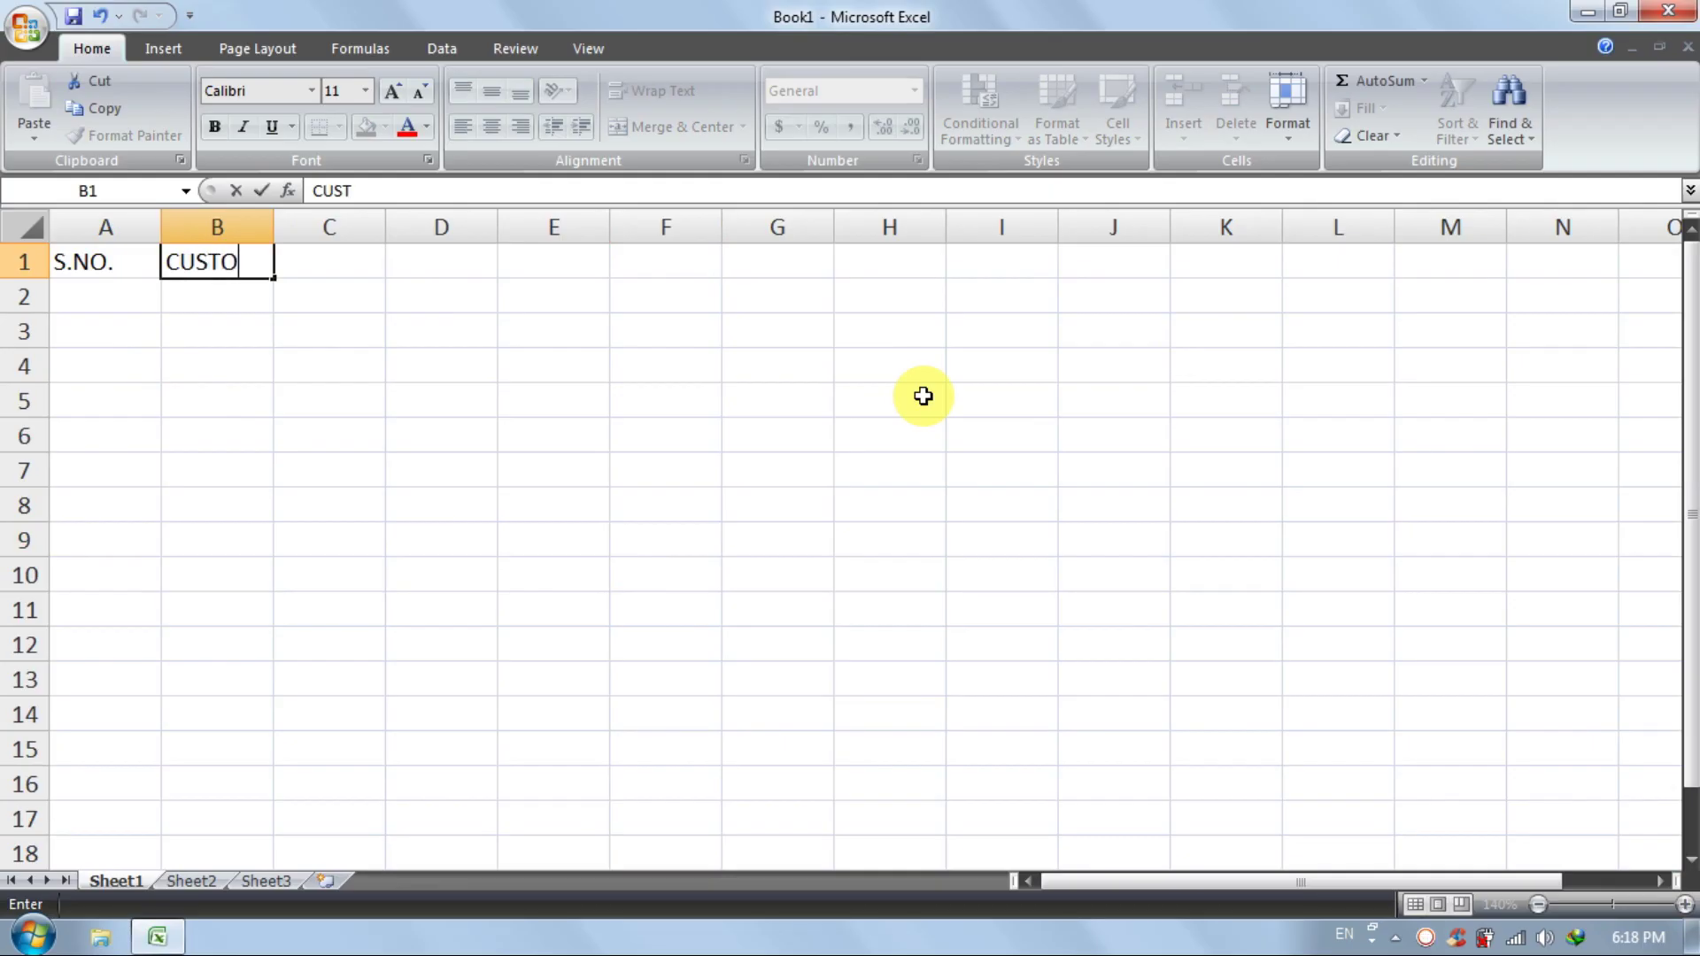
pyautogui.write('MER NAME')
pyautogui.click(487, 326)
pyautogui.click(355, 258)
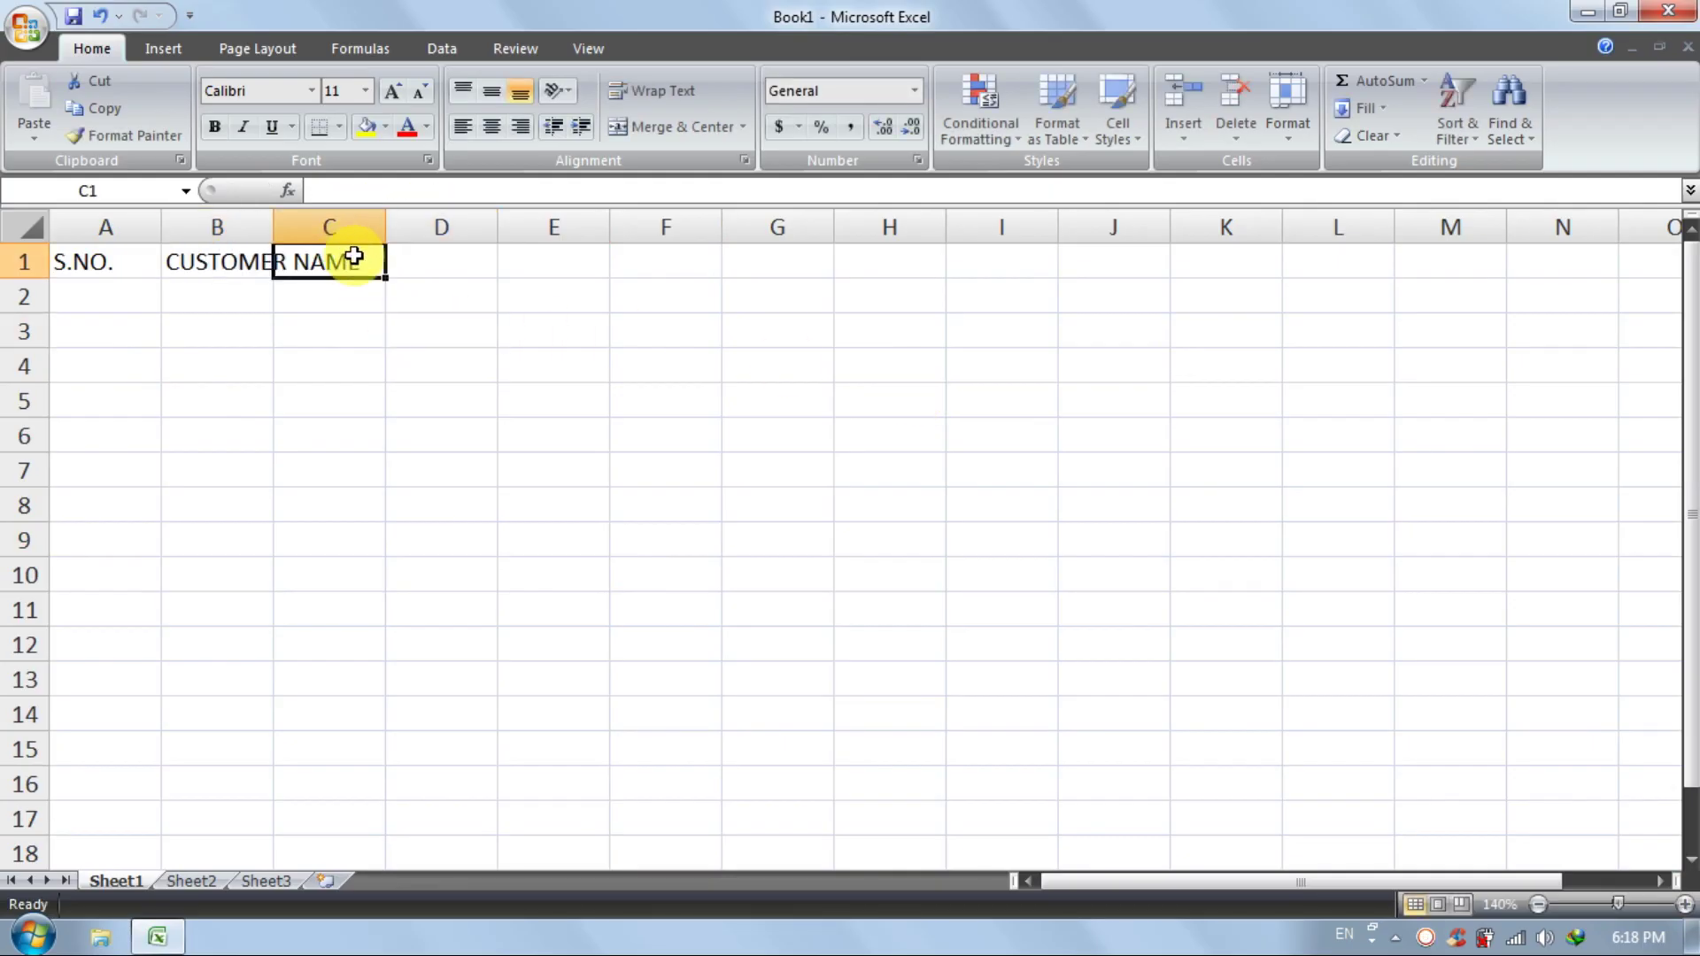
pyautogui.write('SALES')
pyautogui.press('Return')
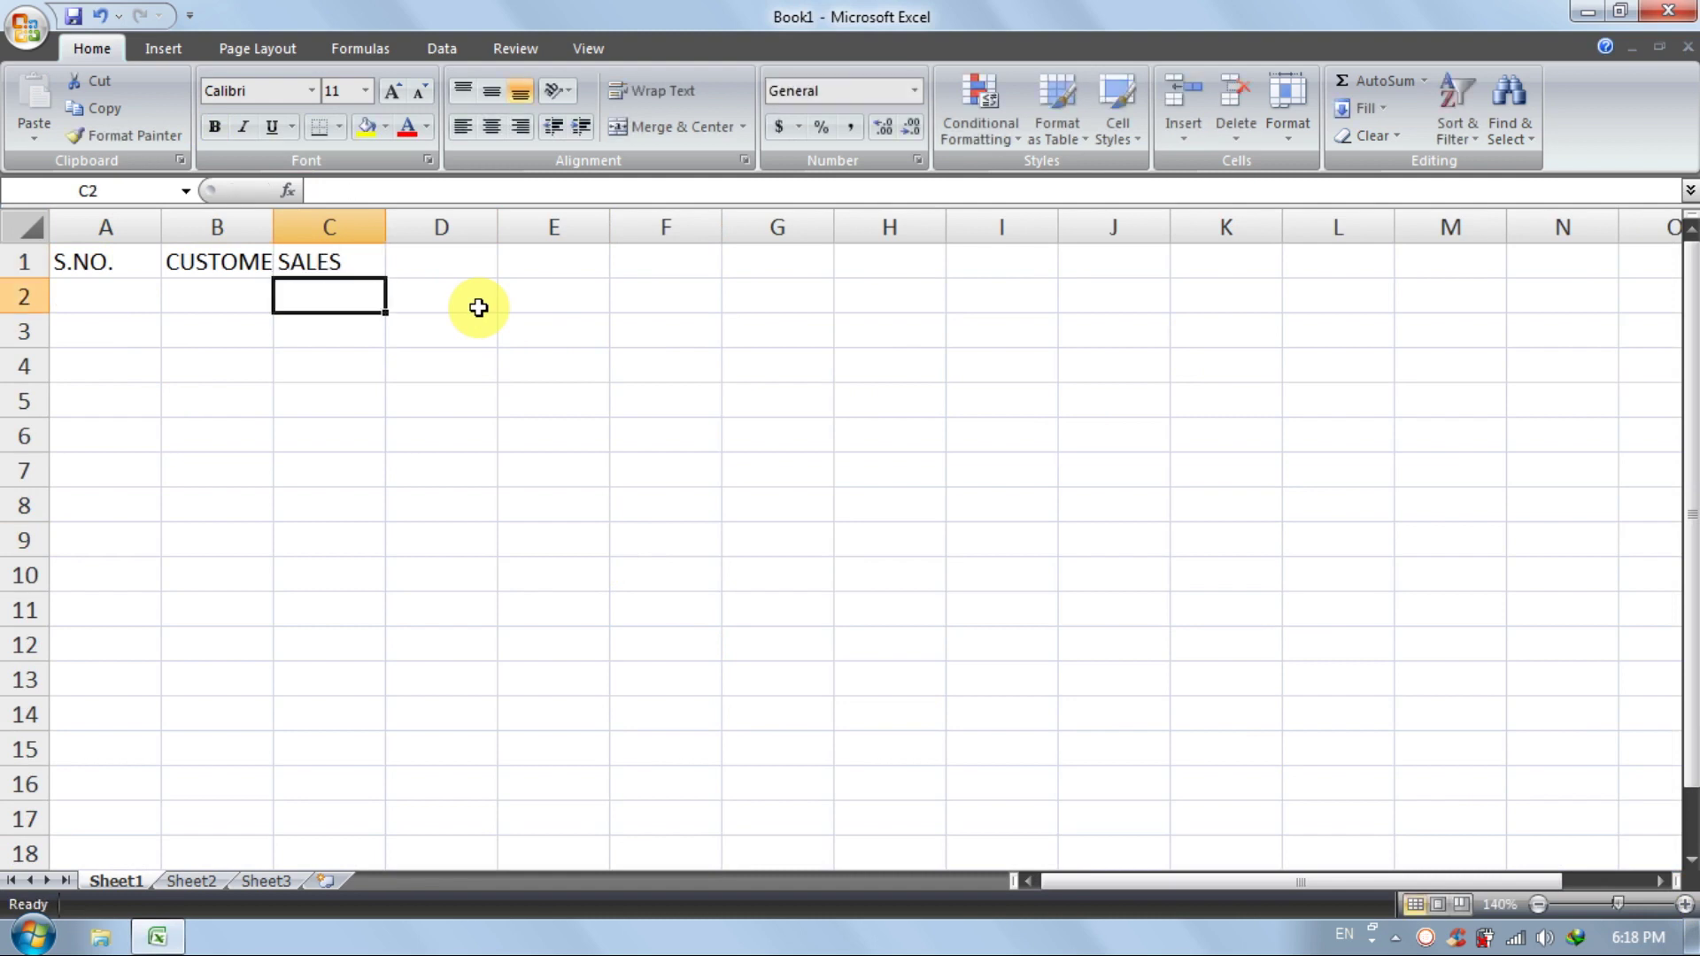
pyautogui.doubleClick(272, 221)
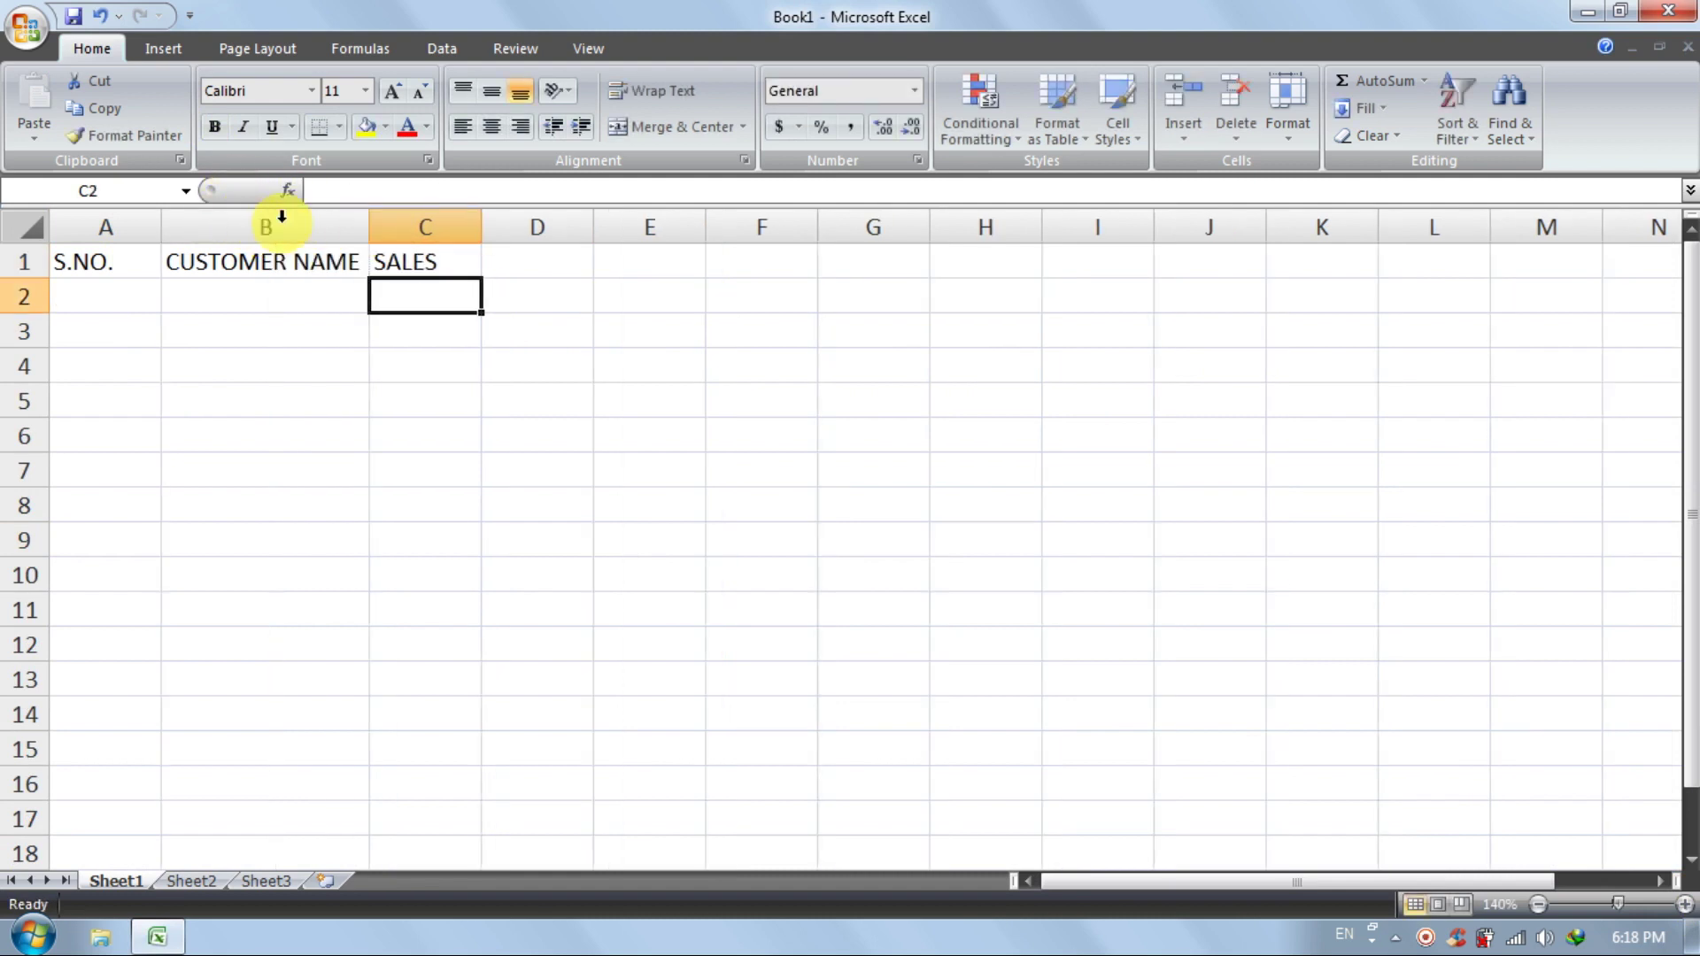
# Number the rows 1 to 5 in cells A2 to A6 under S.NO
pyautogui.click(103, 301)
pyautogui.write('1')
pyautogui.press('Return')
pyautogui.write('2')
pyautogui.press('Return')
pyautogui.write('3')
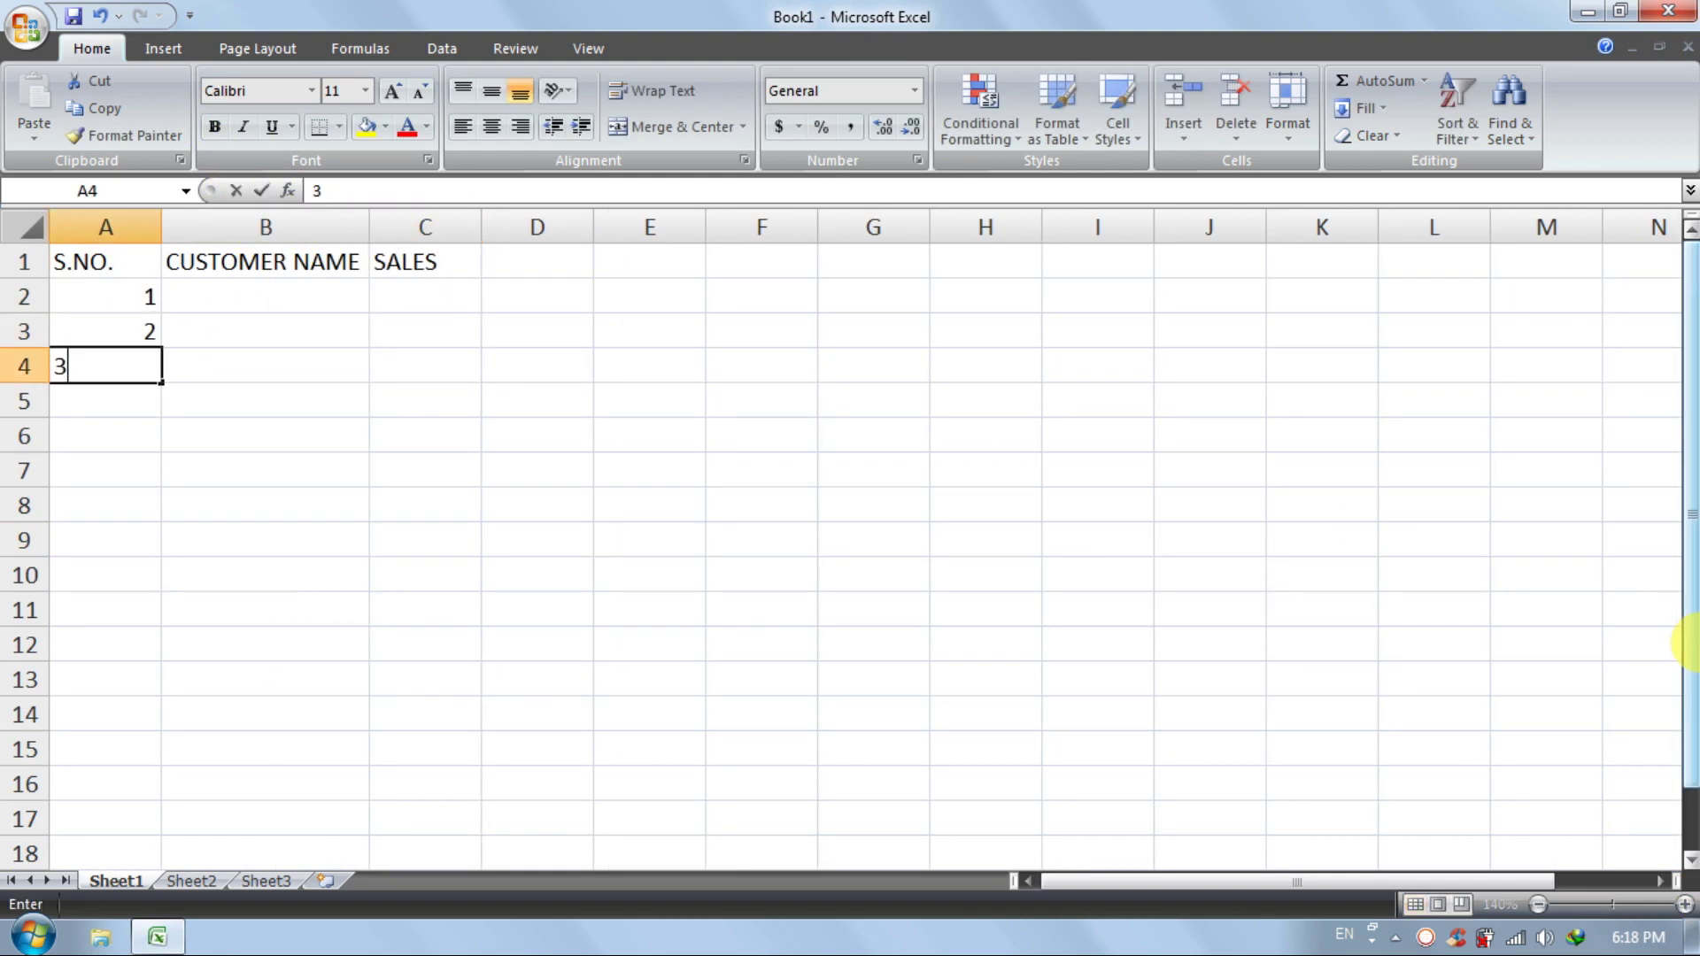
pyautogui.press('Return')
pyautogui.write('4')
pyautogui.press('Return')
pyautogui.write('5')
pyautogui.press('Return')
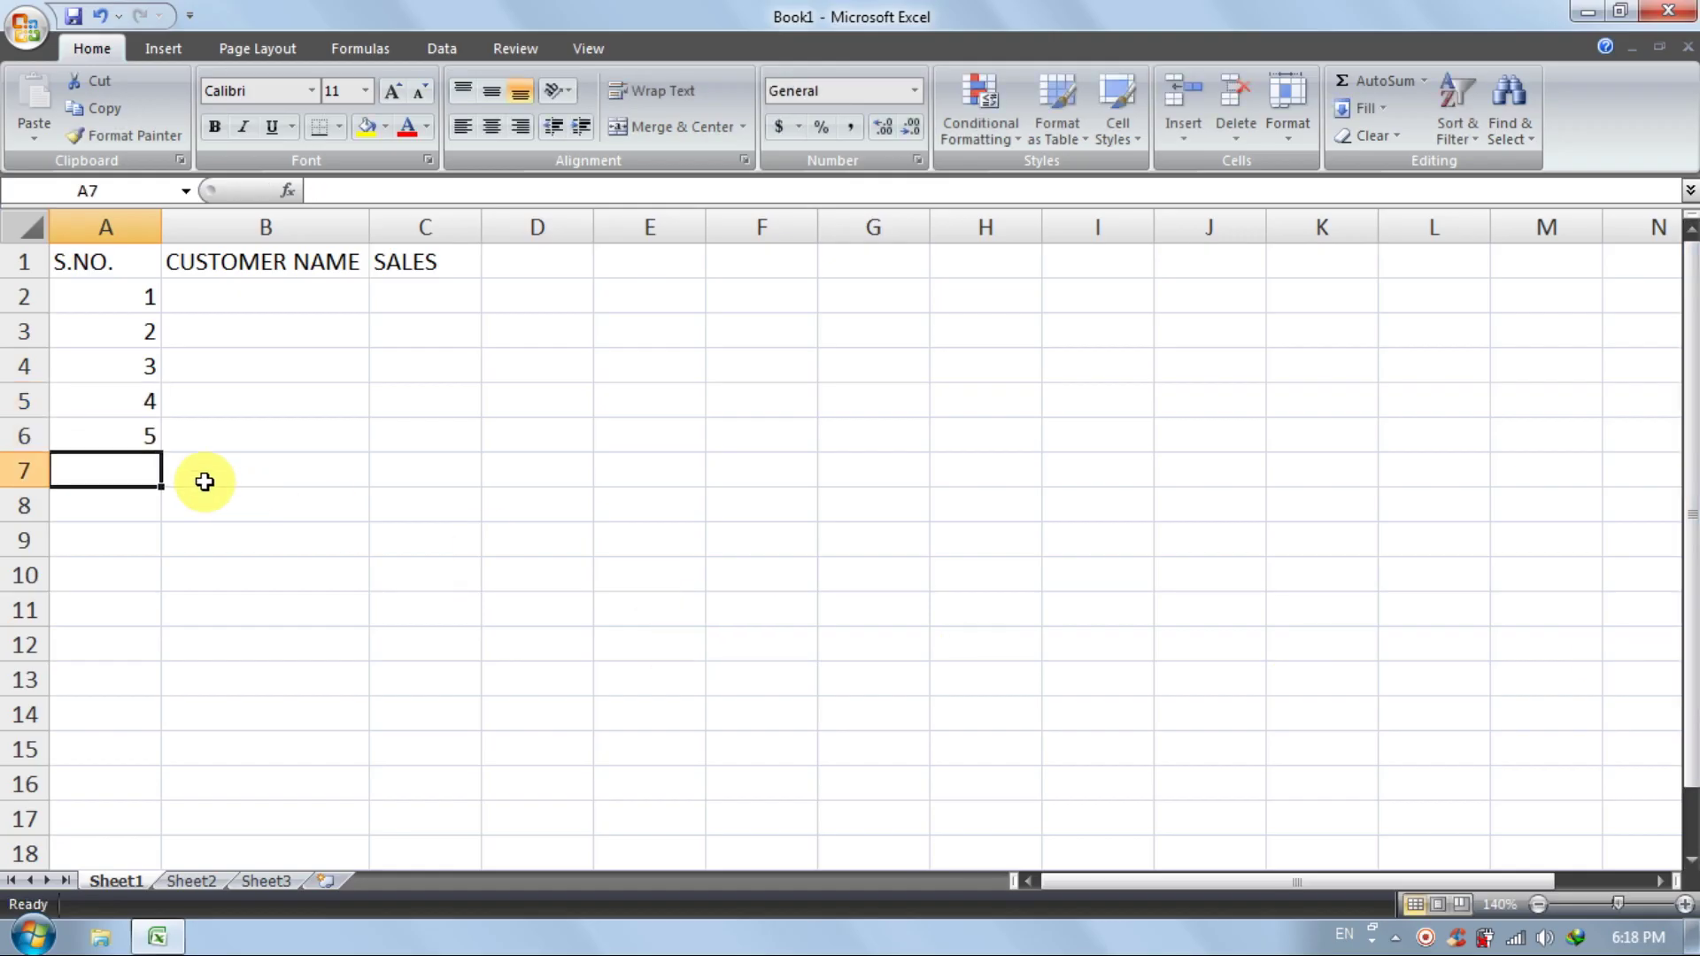
# Merge cells A7:B7, enter the label "TOTAL :" and right-align it
pyautogui.moveTo(221, 471); pyautogui.dragTo(150, 469)
pyautogui.click(648, 125)
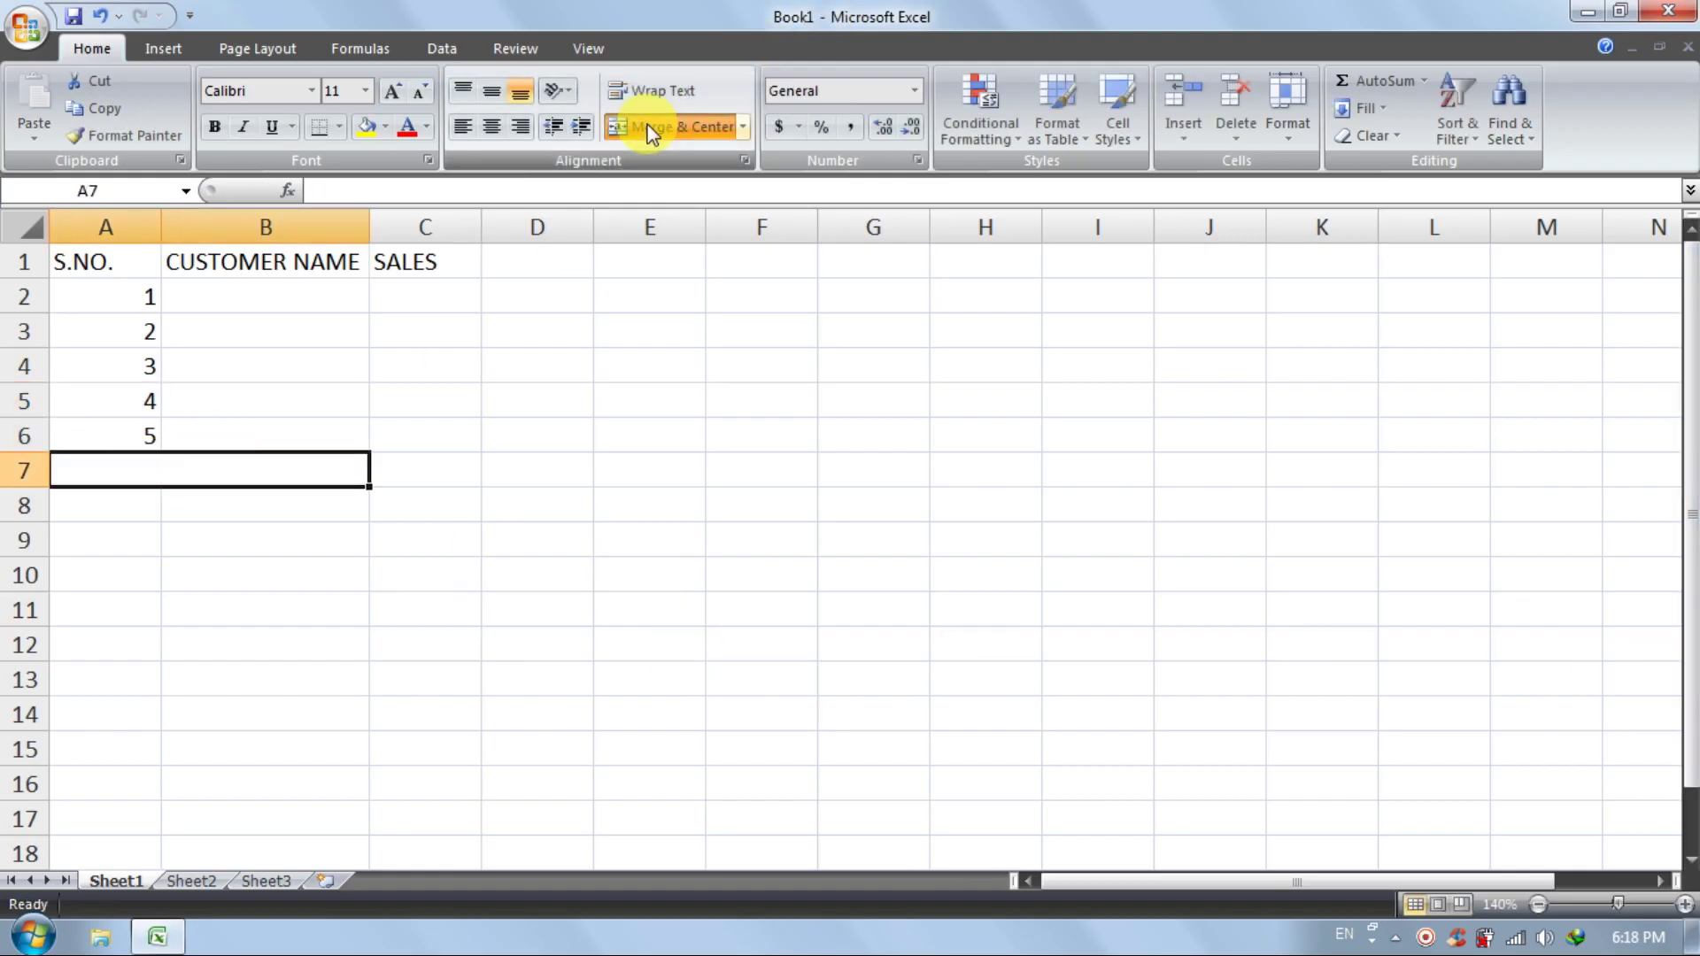
pyautogui.write('TOTAL')
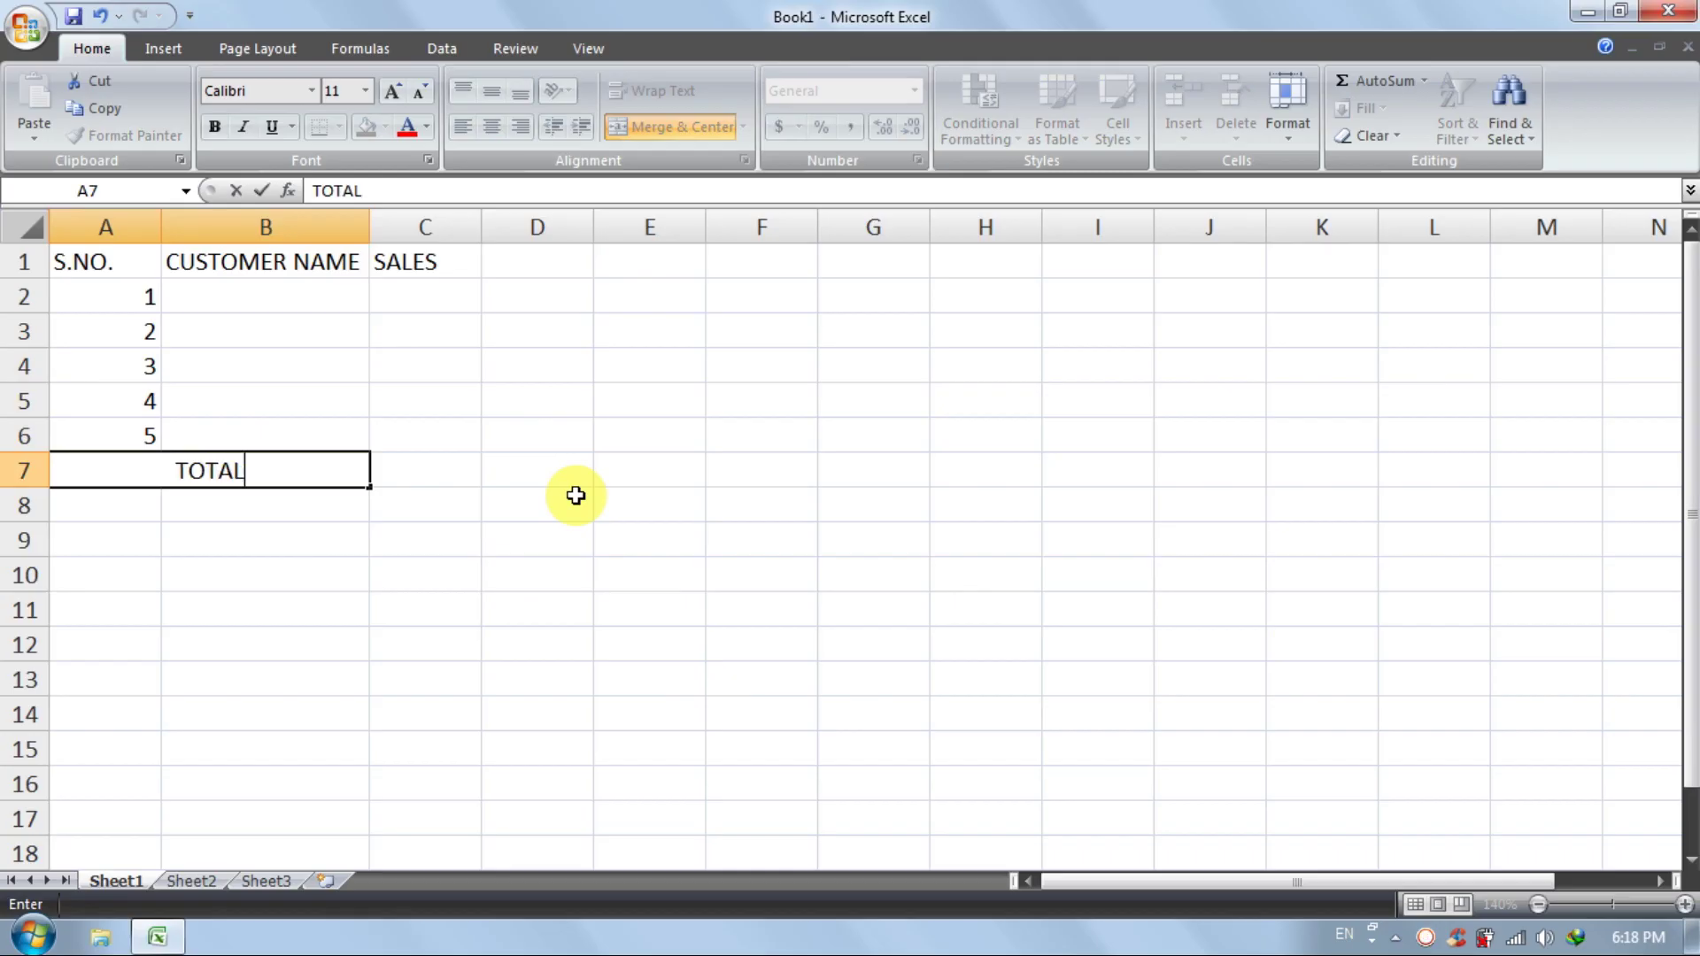
pyautogui.write(' :')
pyautogui.click(447, 542)
pyautogui.click(333, 478)
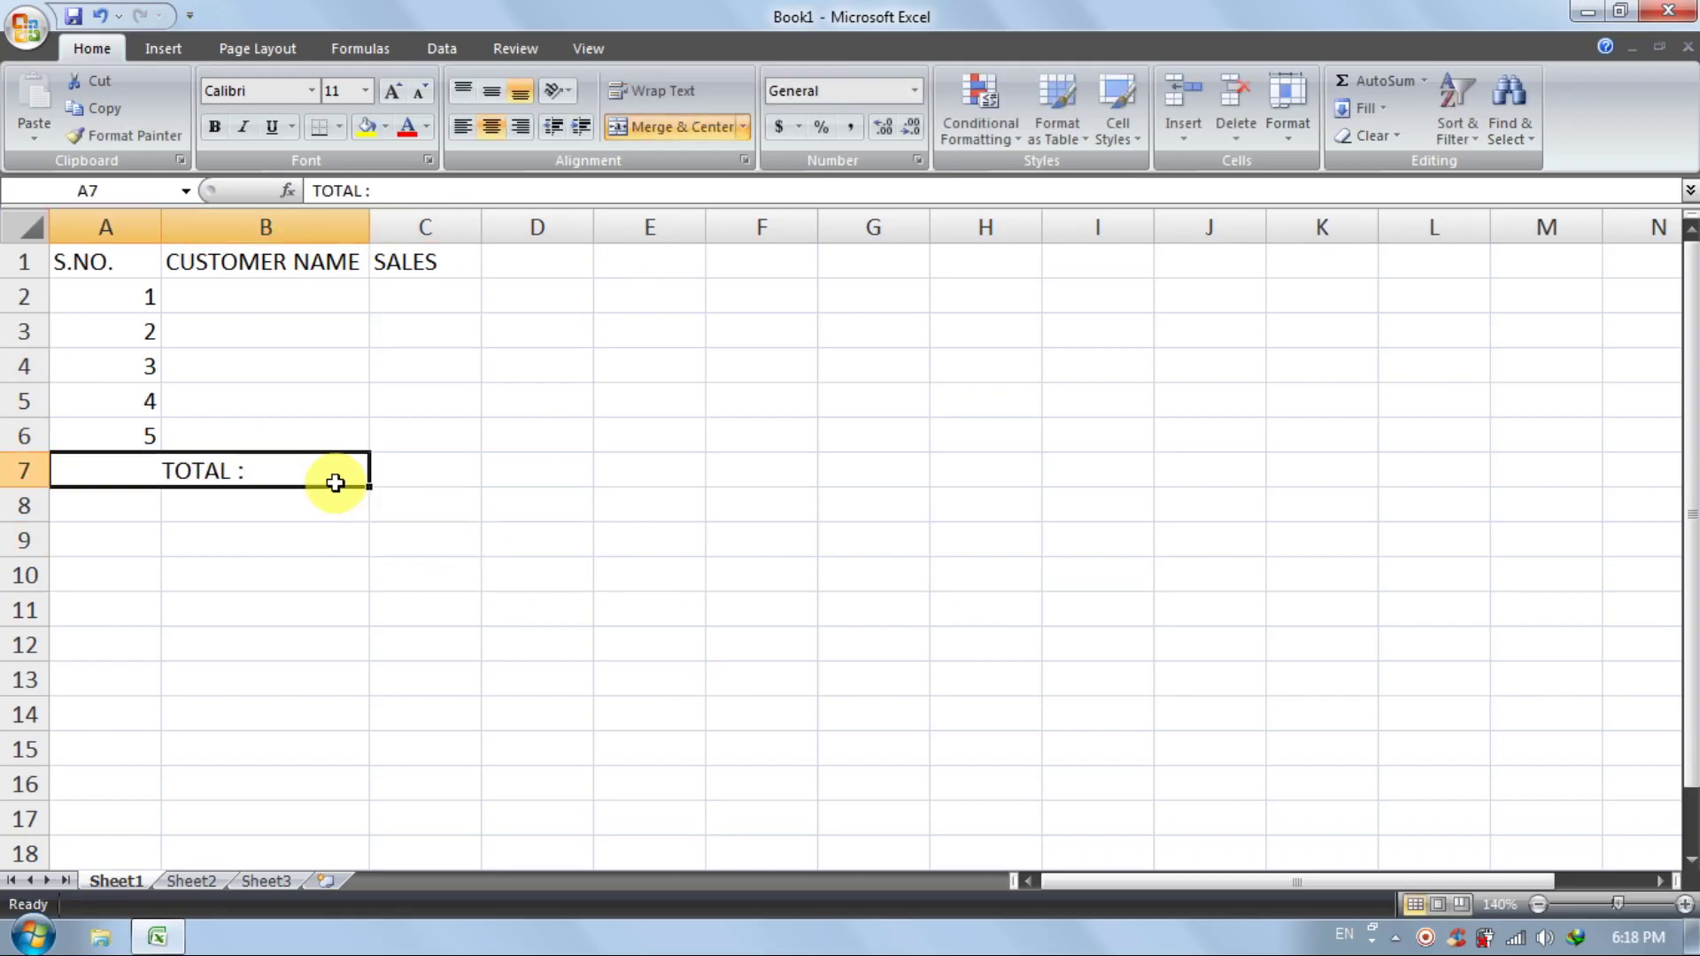
pyautogui.click(519, 133)
# Format the header cells A1:C1 with a black fill and bold white text
pyautogui.moveTo(411, 262); pyautogui.dragTo(150, 244)
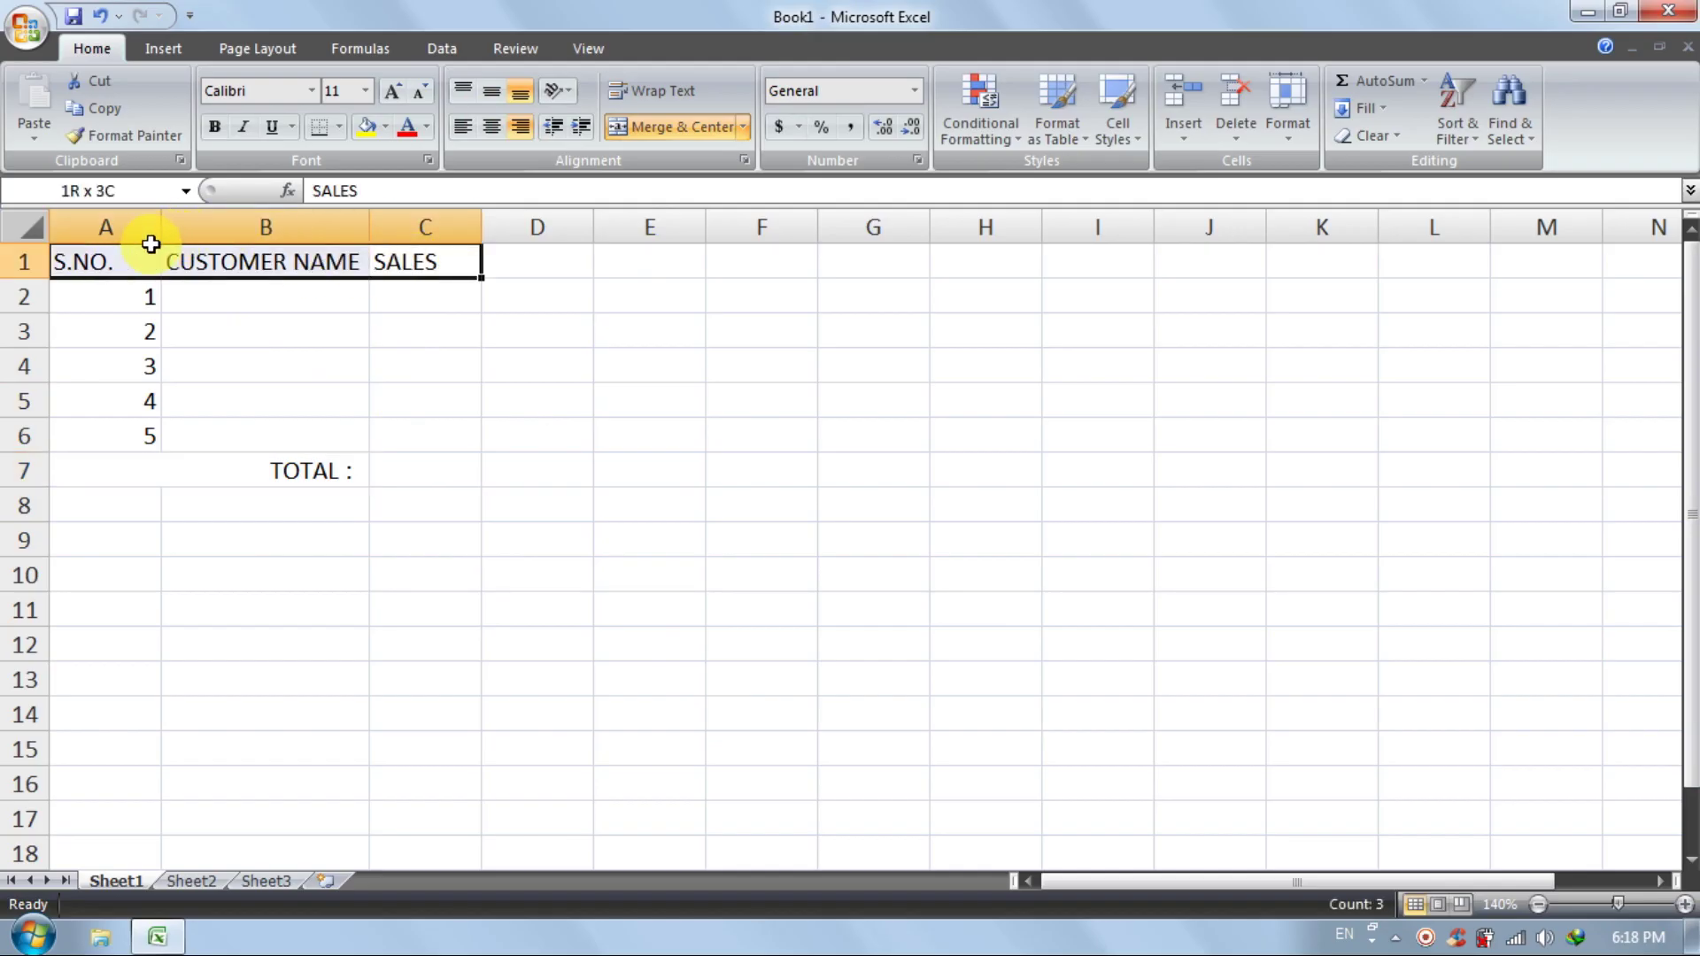
pyautogui.click(385, 127)
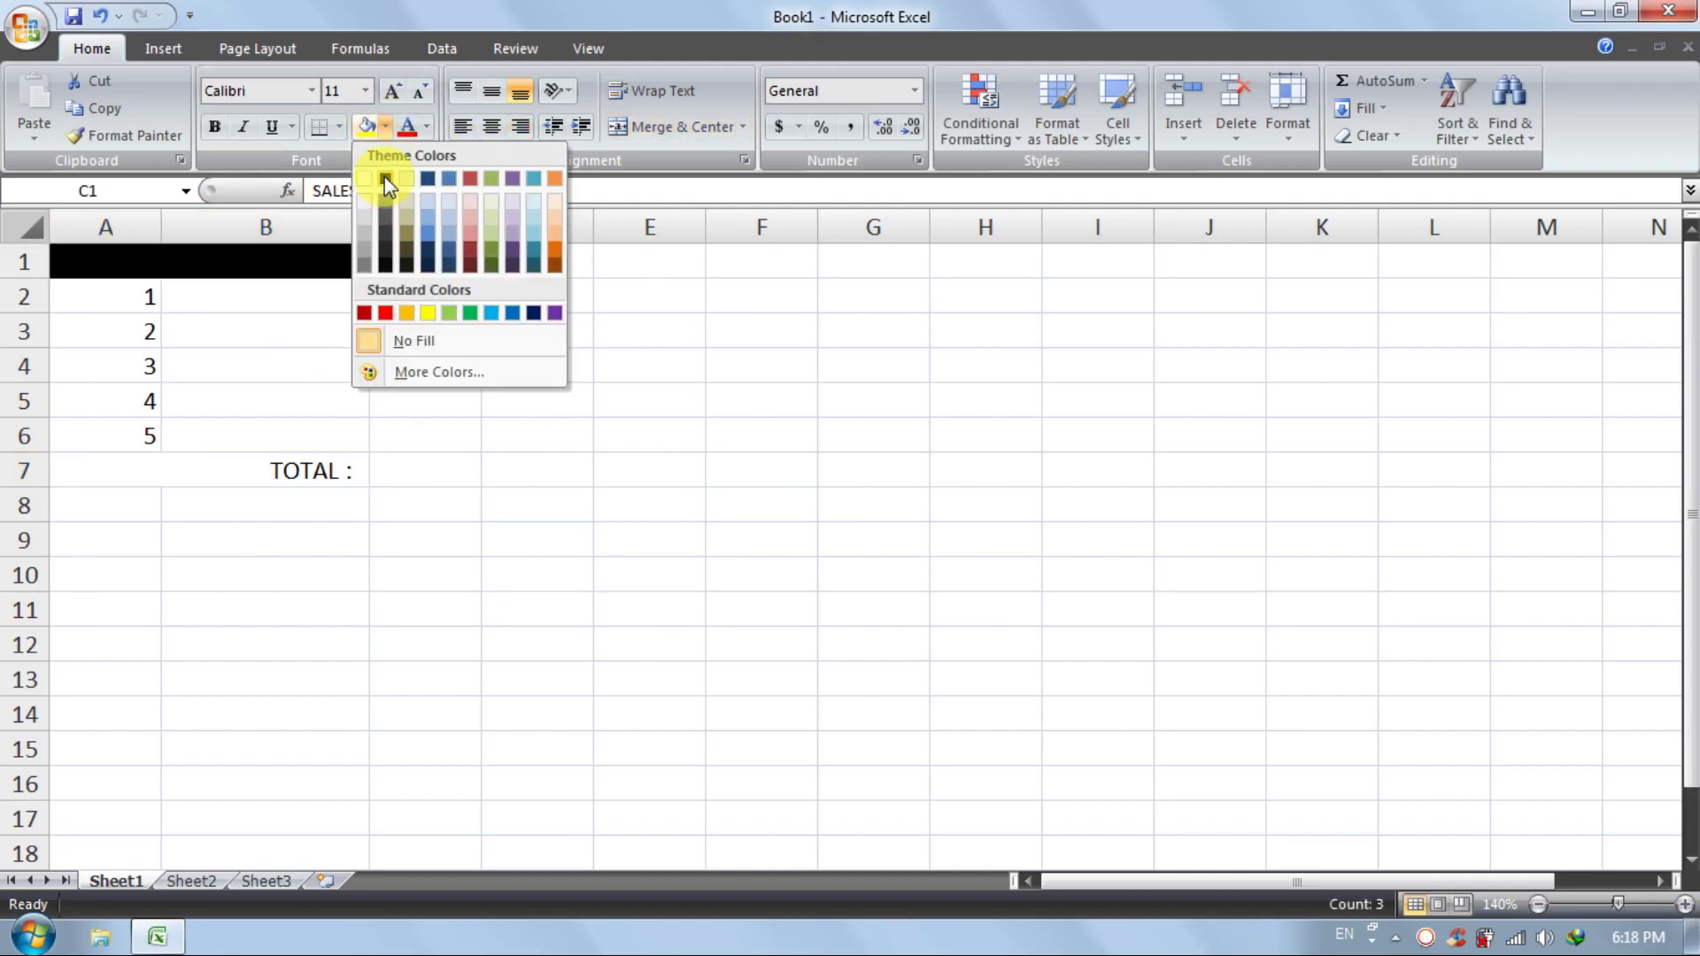
pyautogui.click(386, 181)
pyautogui.click(426, 127)
pyautogui.click(407, 202)
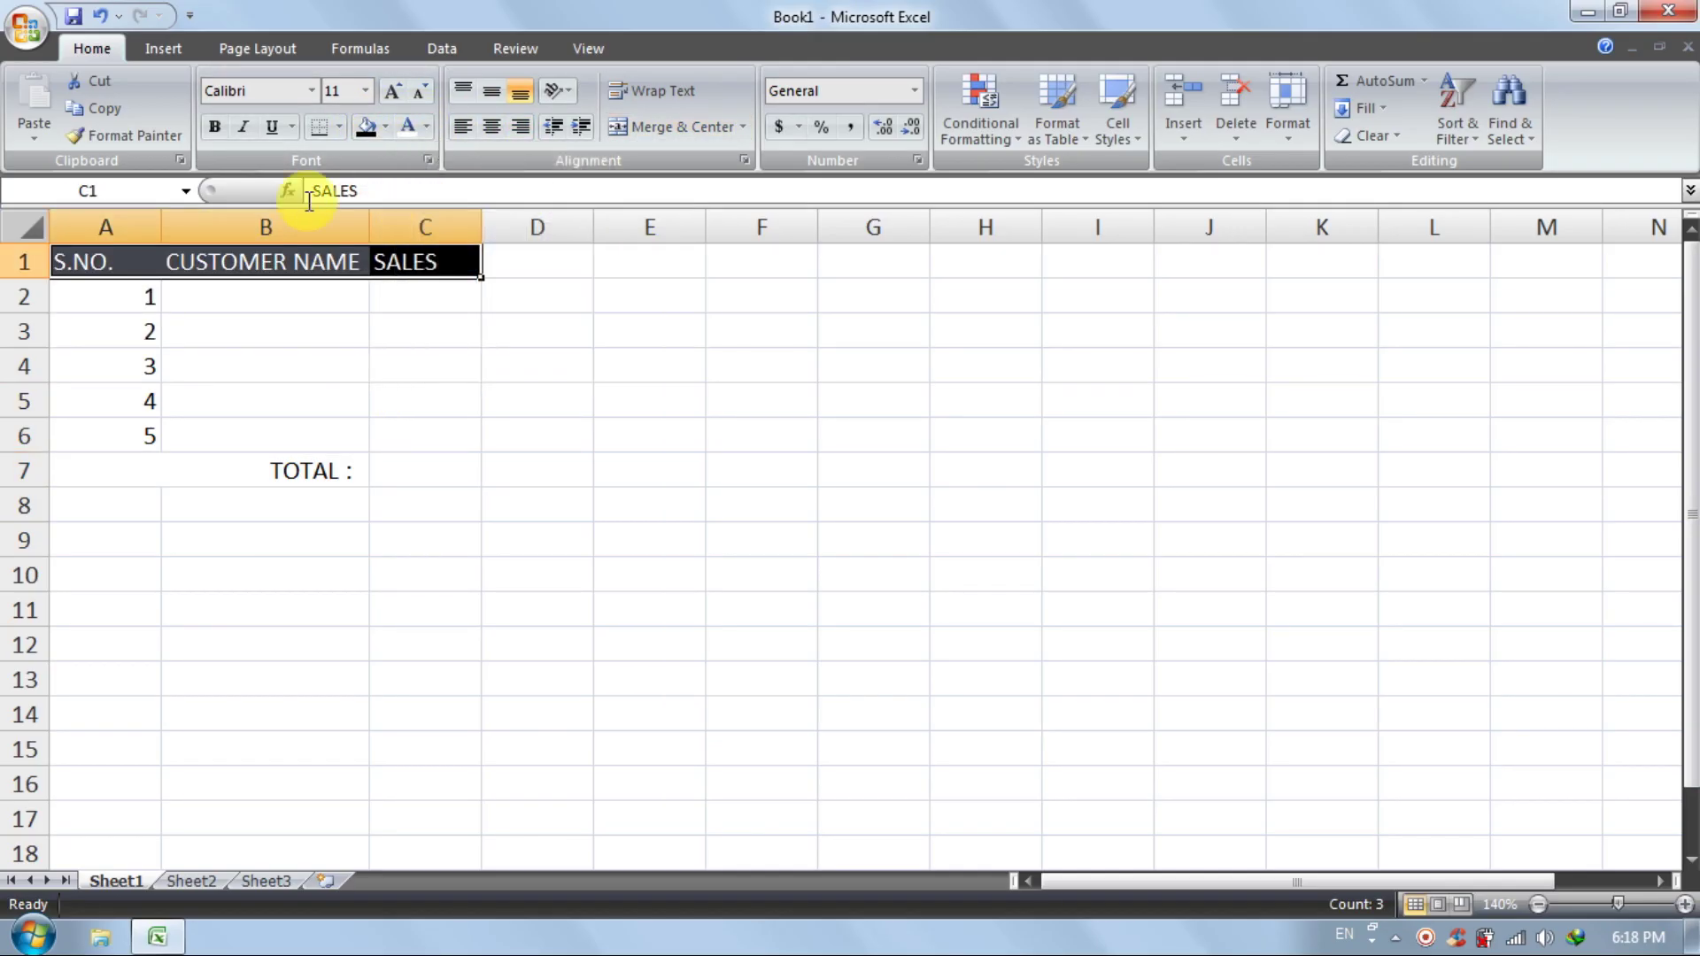
pyautogui.click(214, 126)
# Give the merged TOTAL cell in row 7 a black fill and bold white text
pyautogui.click(330, 467)
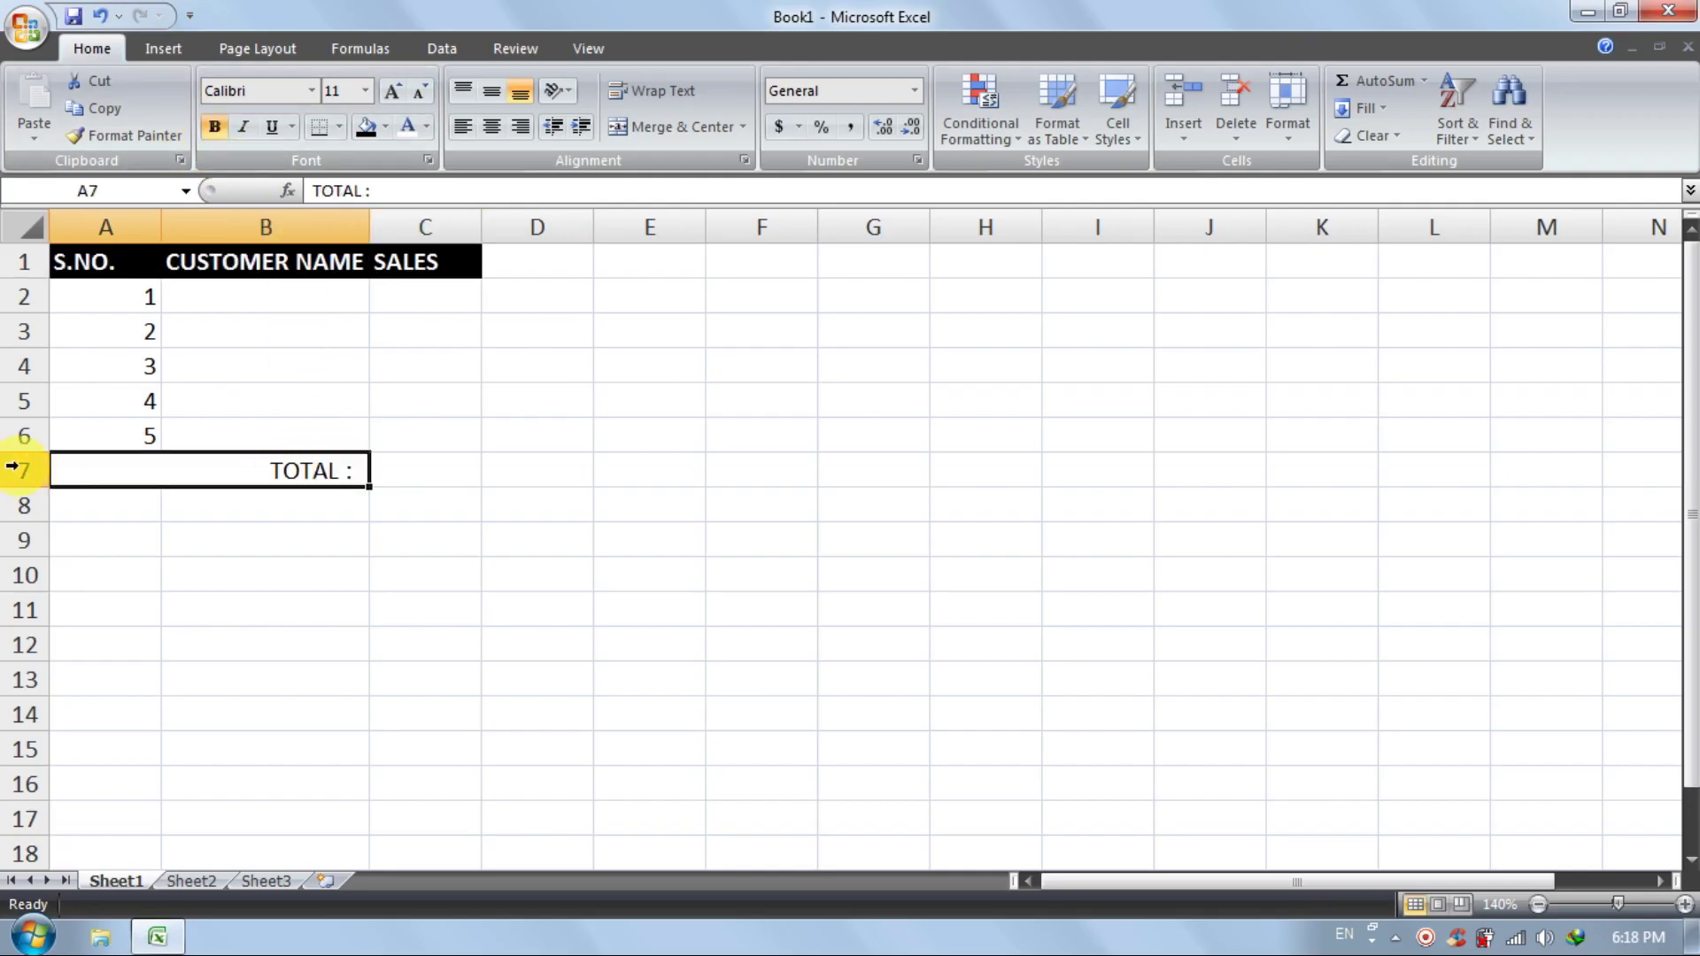
pyautogui.click(365, 126)
pyautogui.click(406, 127)
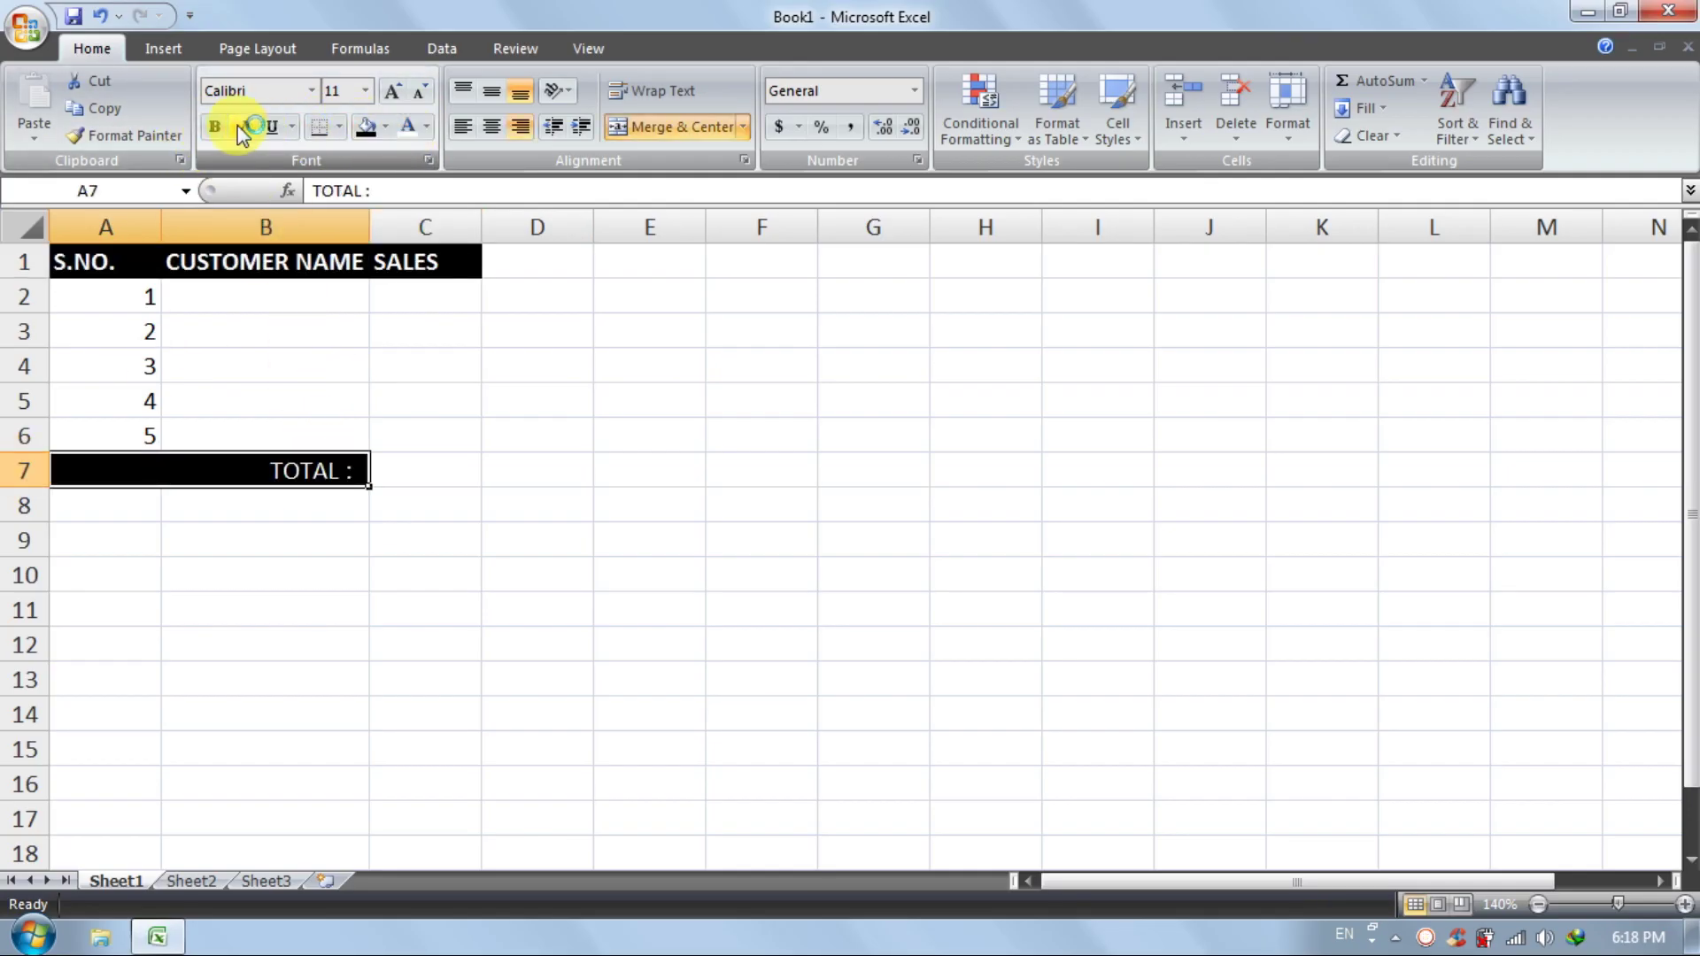
# Apply all borders to the table range A1:C7
pyautogui.moveTo(463, 258); pyautogui.dragTo(241, 493)
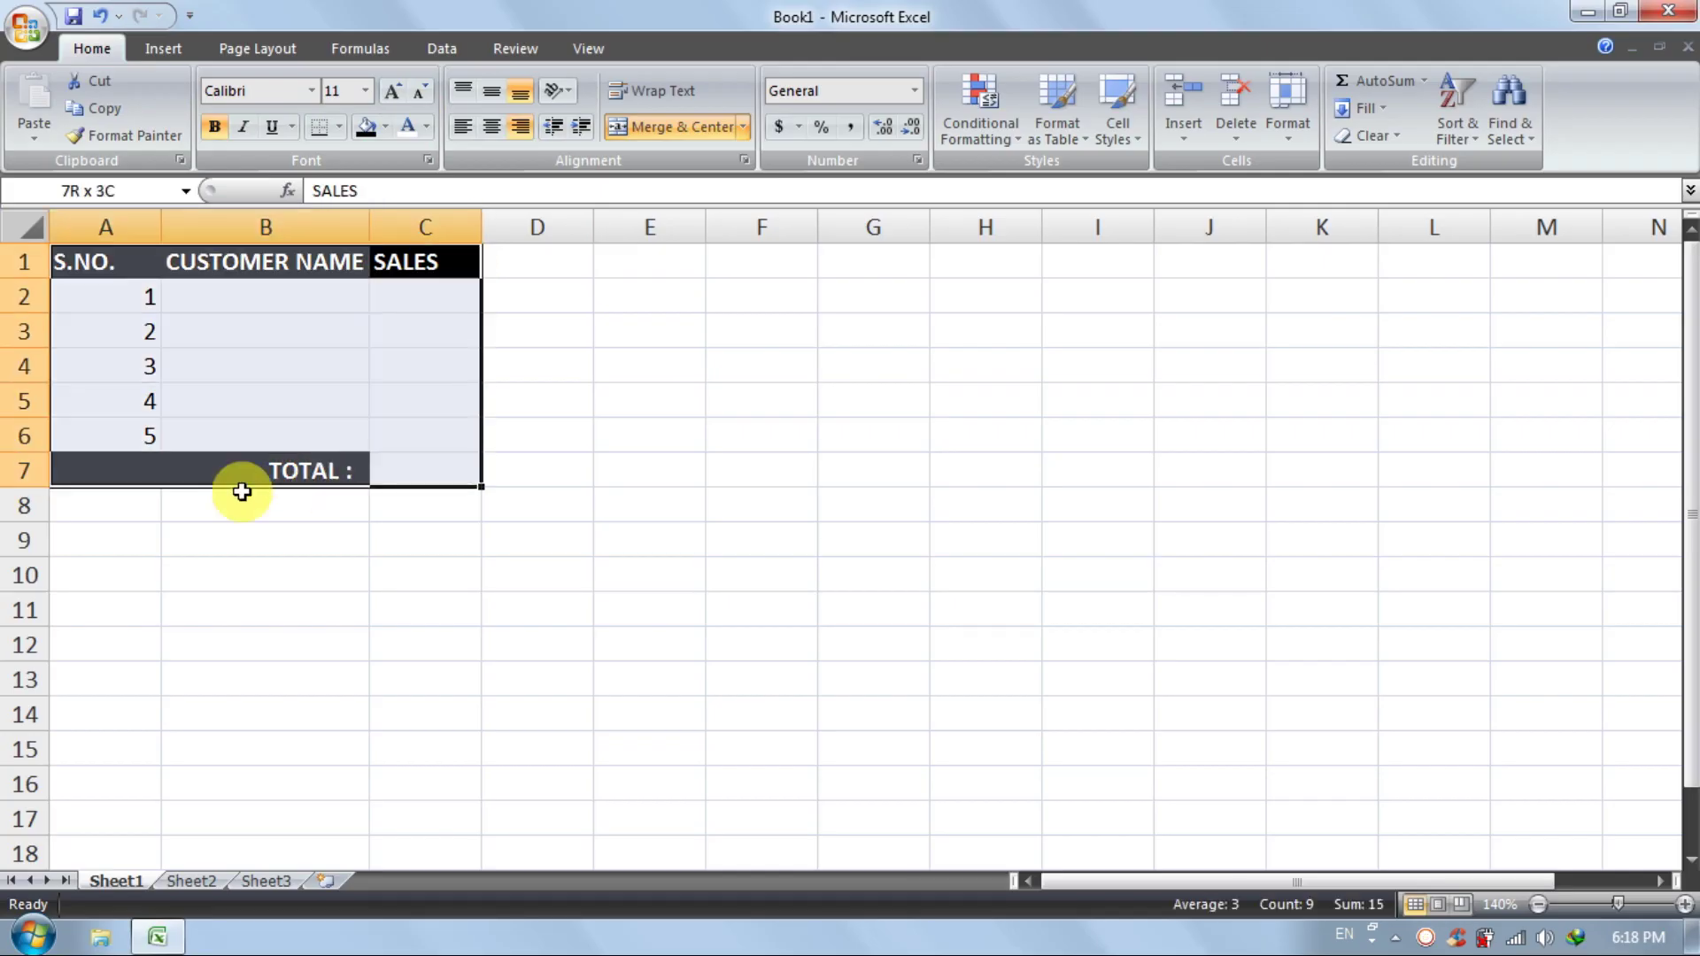
pyautogui.click(339, 127)
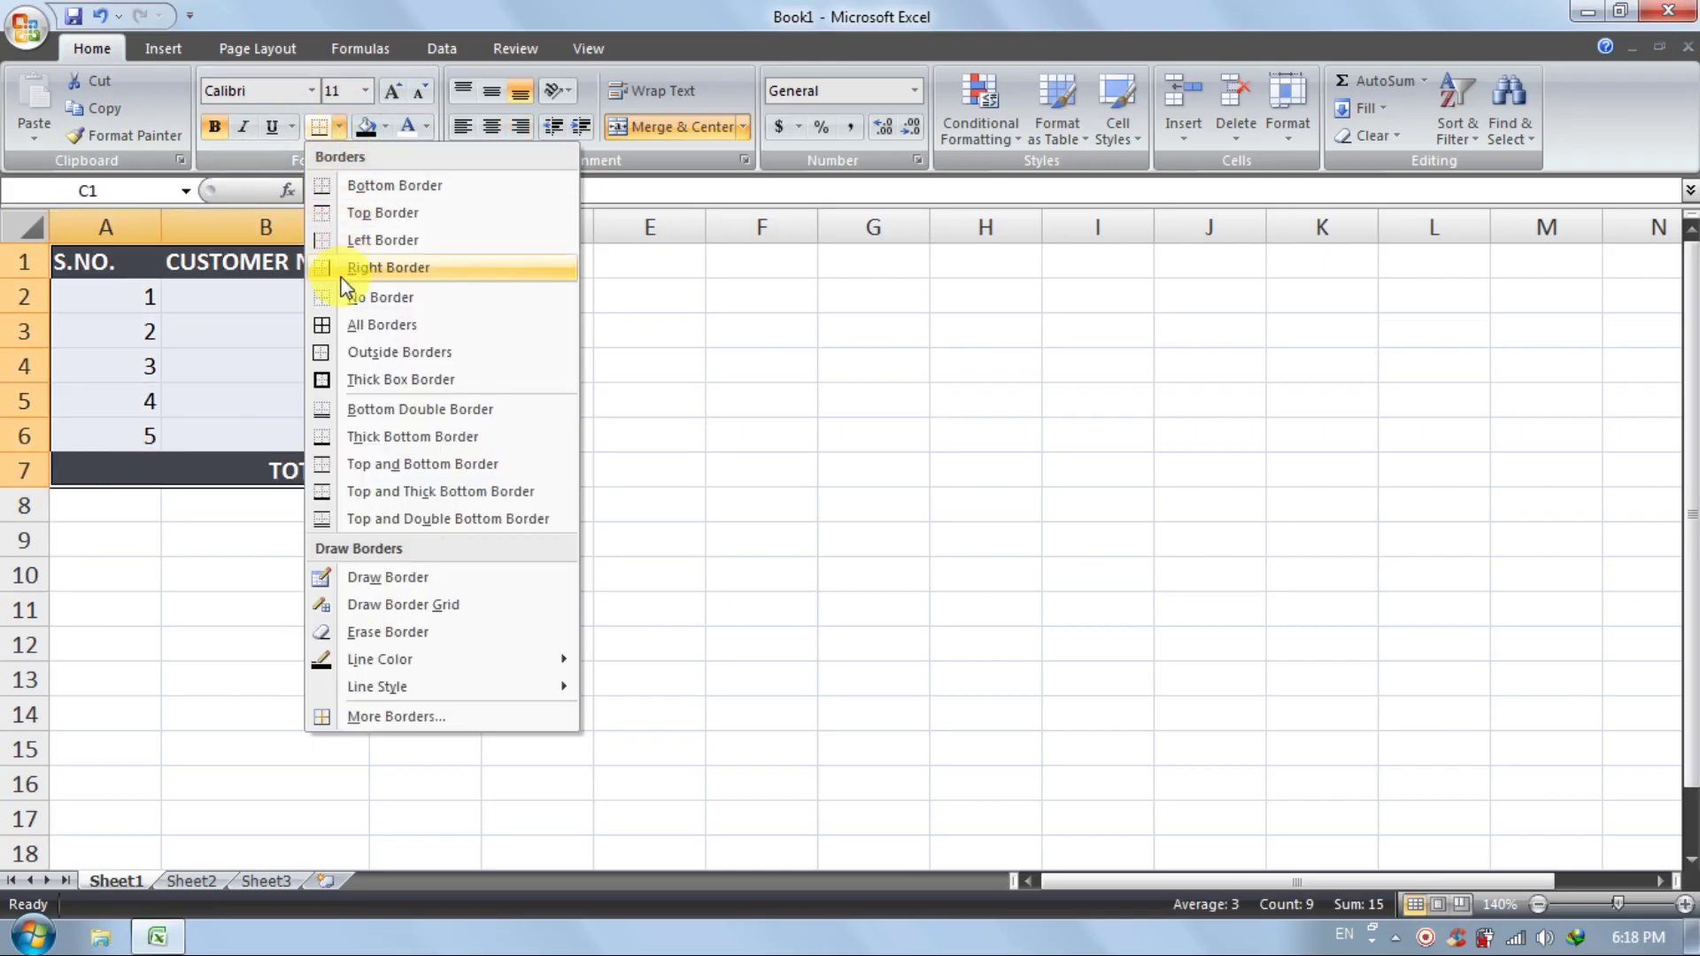
pyautogui.click(345, 324)
pyautogui.click(657, 440)
# Enter the first two customers' full names in cells B2 and B3, correcting the typo in the second
pyautogui.click(324, 304)
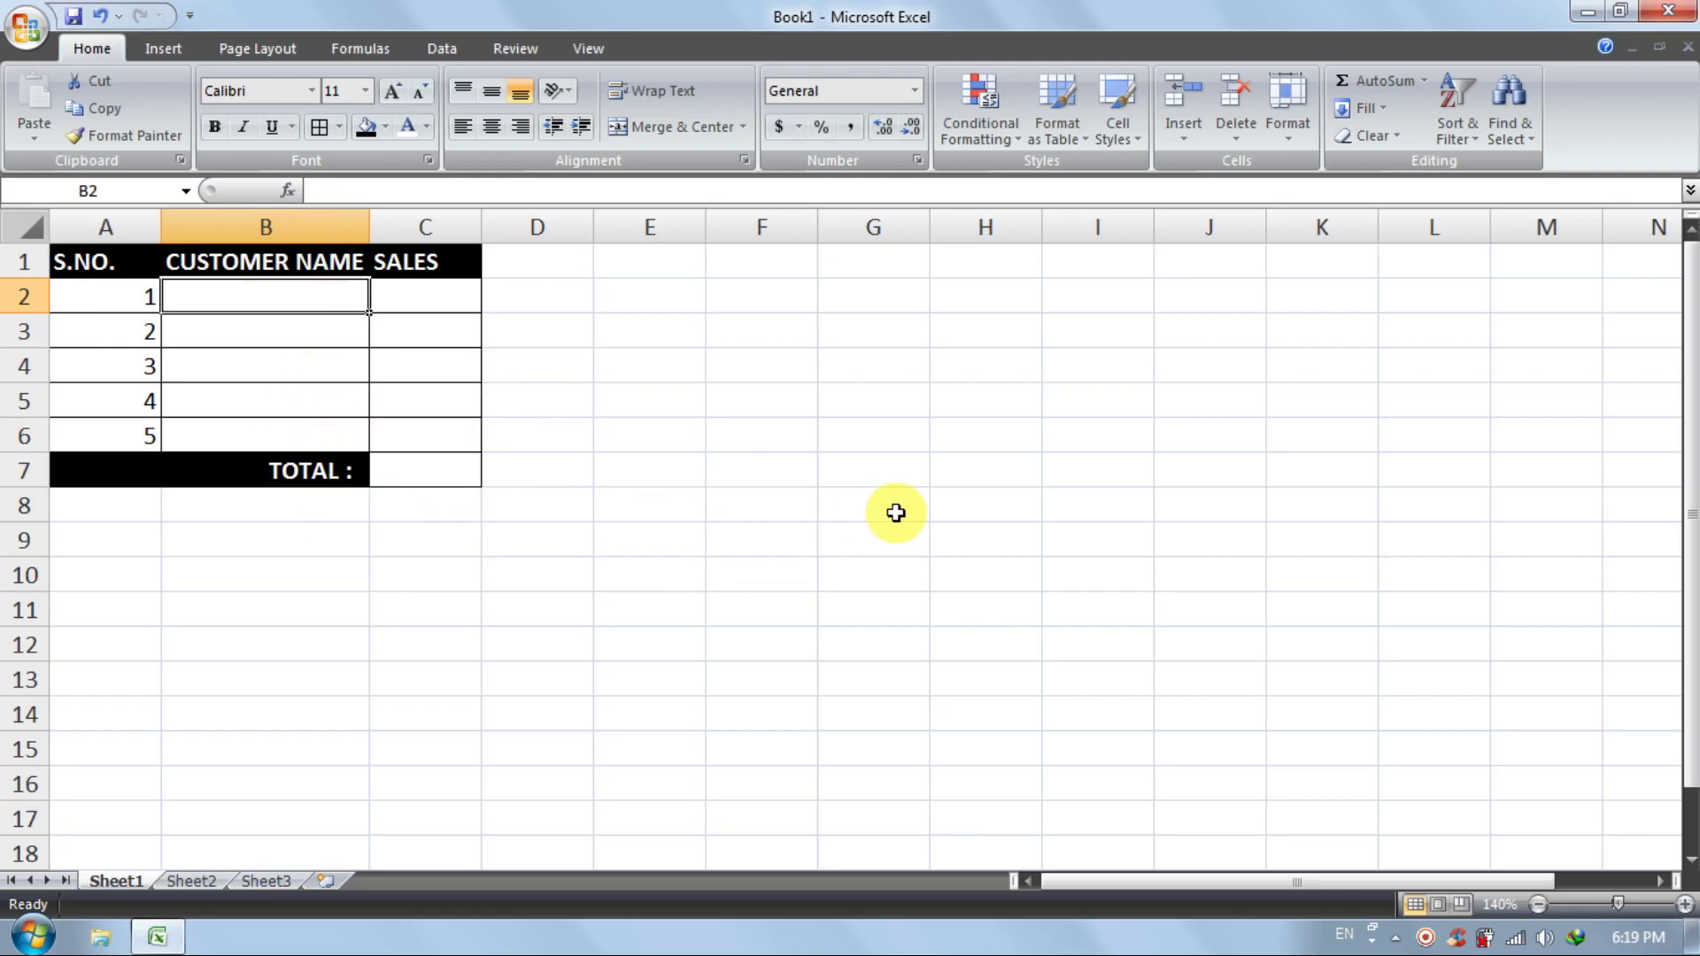
pyautogui.write('SALMAN ')
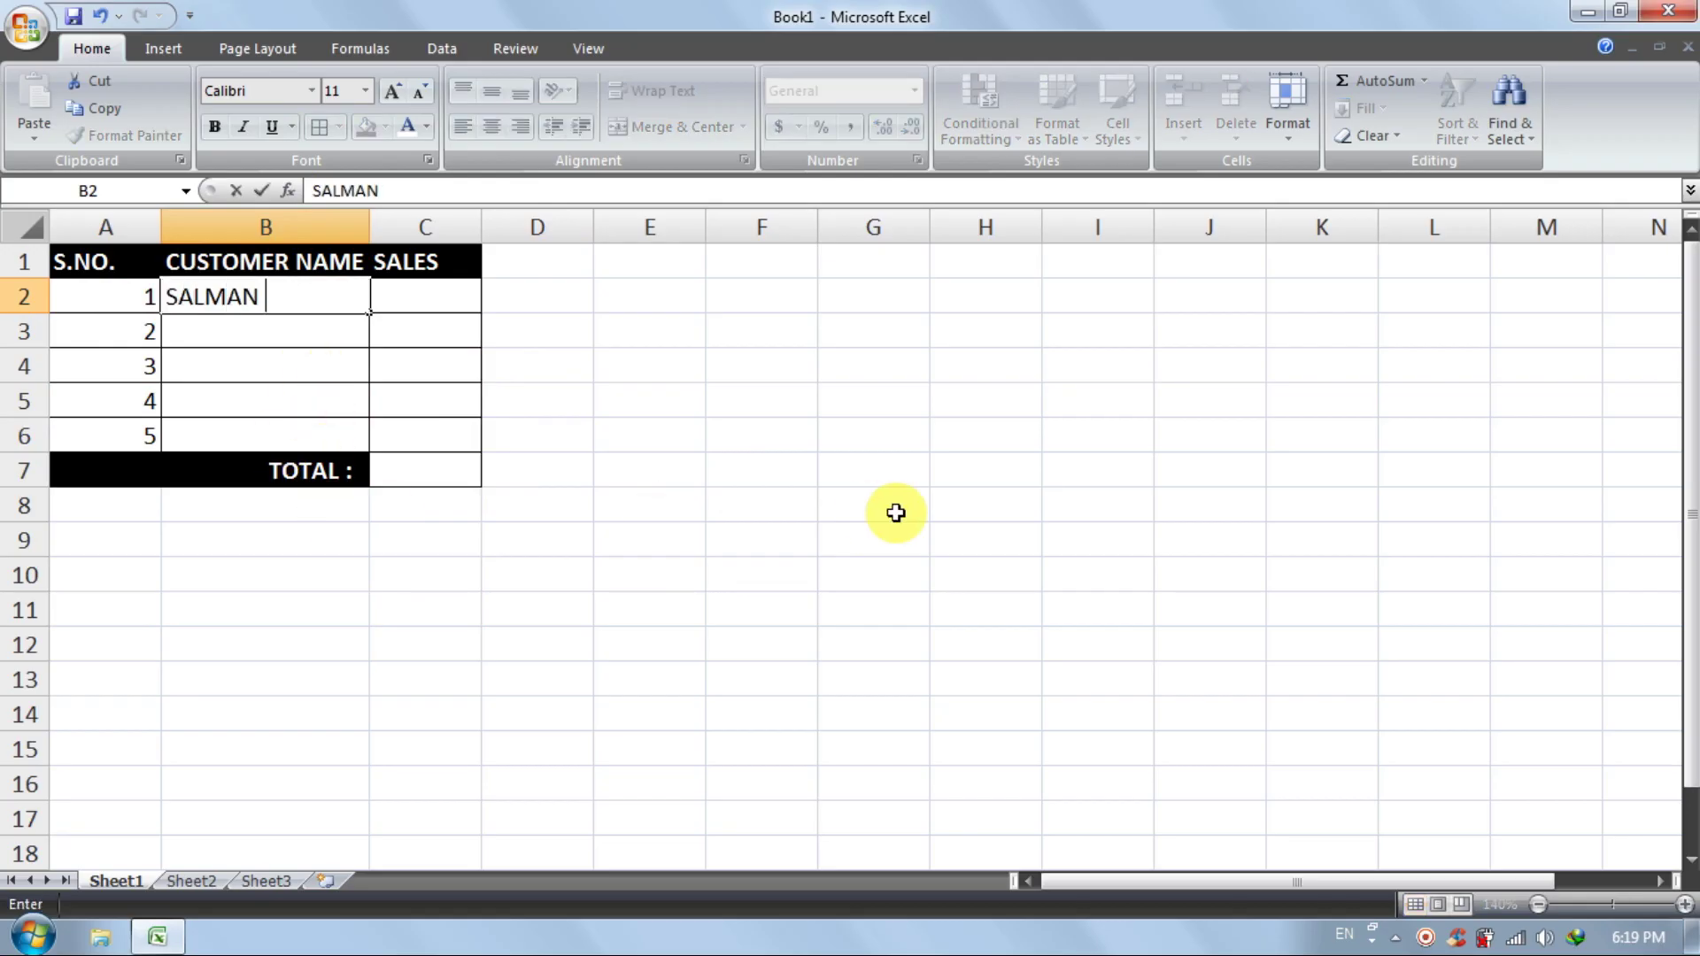
pyautogui.write('KHAN')
pyautogui.press('Return')
pyautogui.write('A')
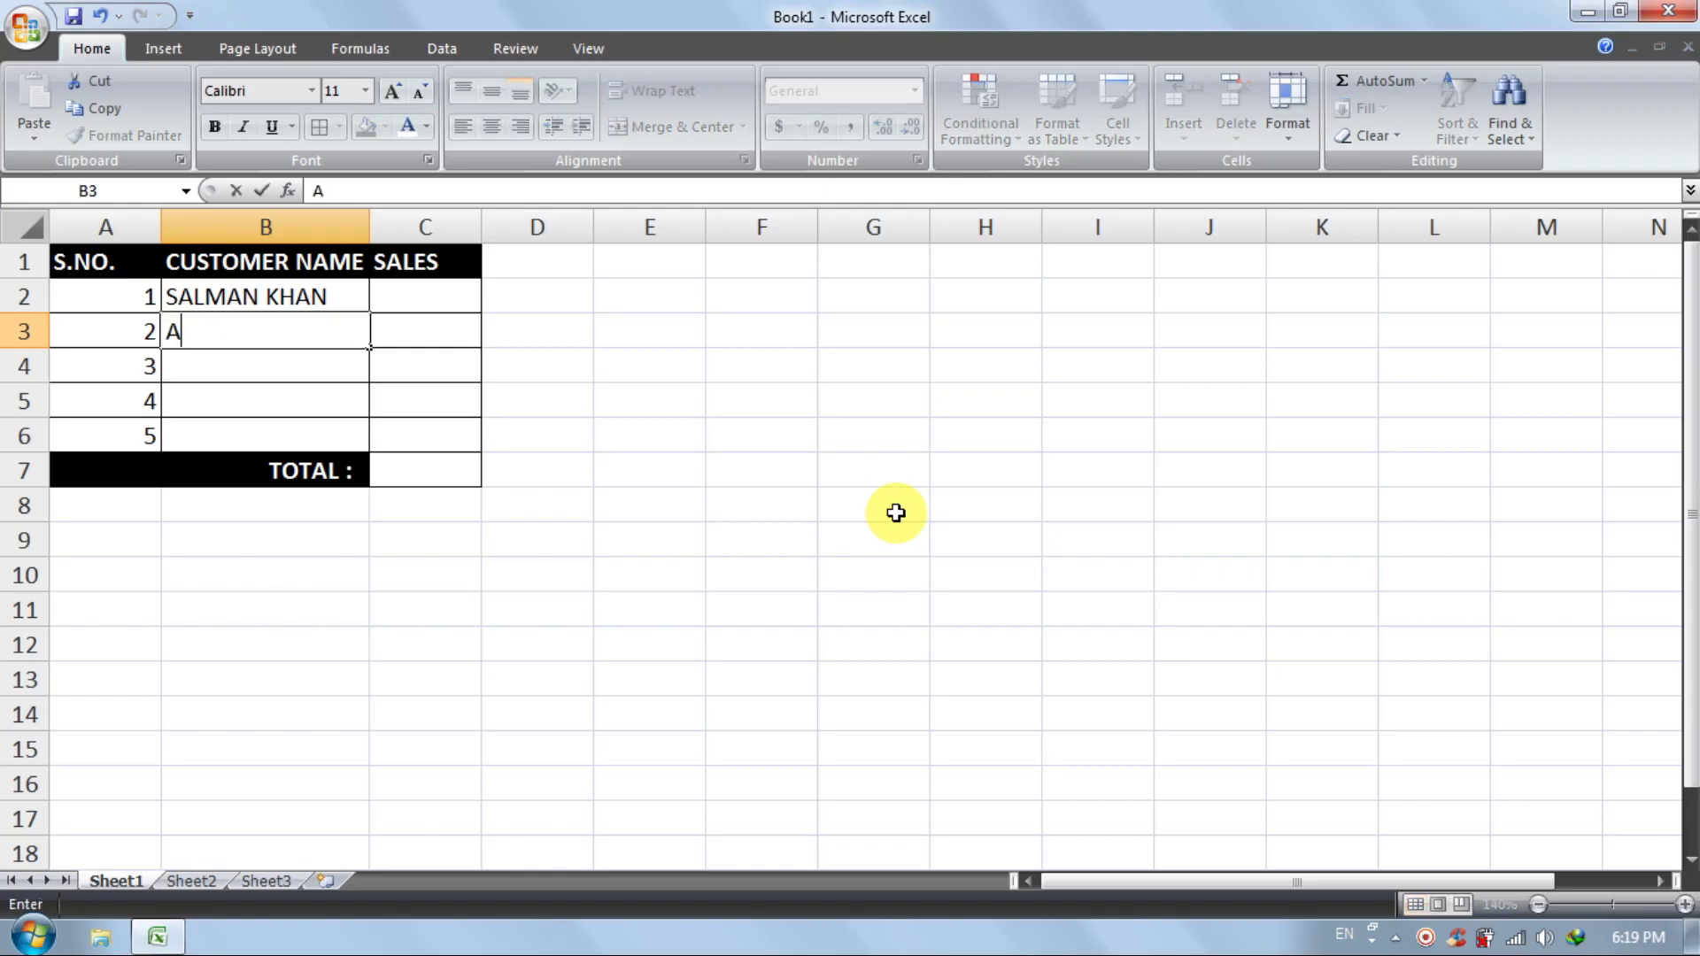
pyautogui.write('SHISH N')
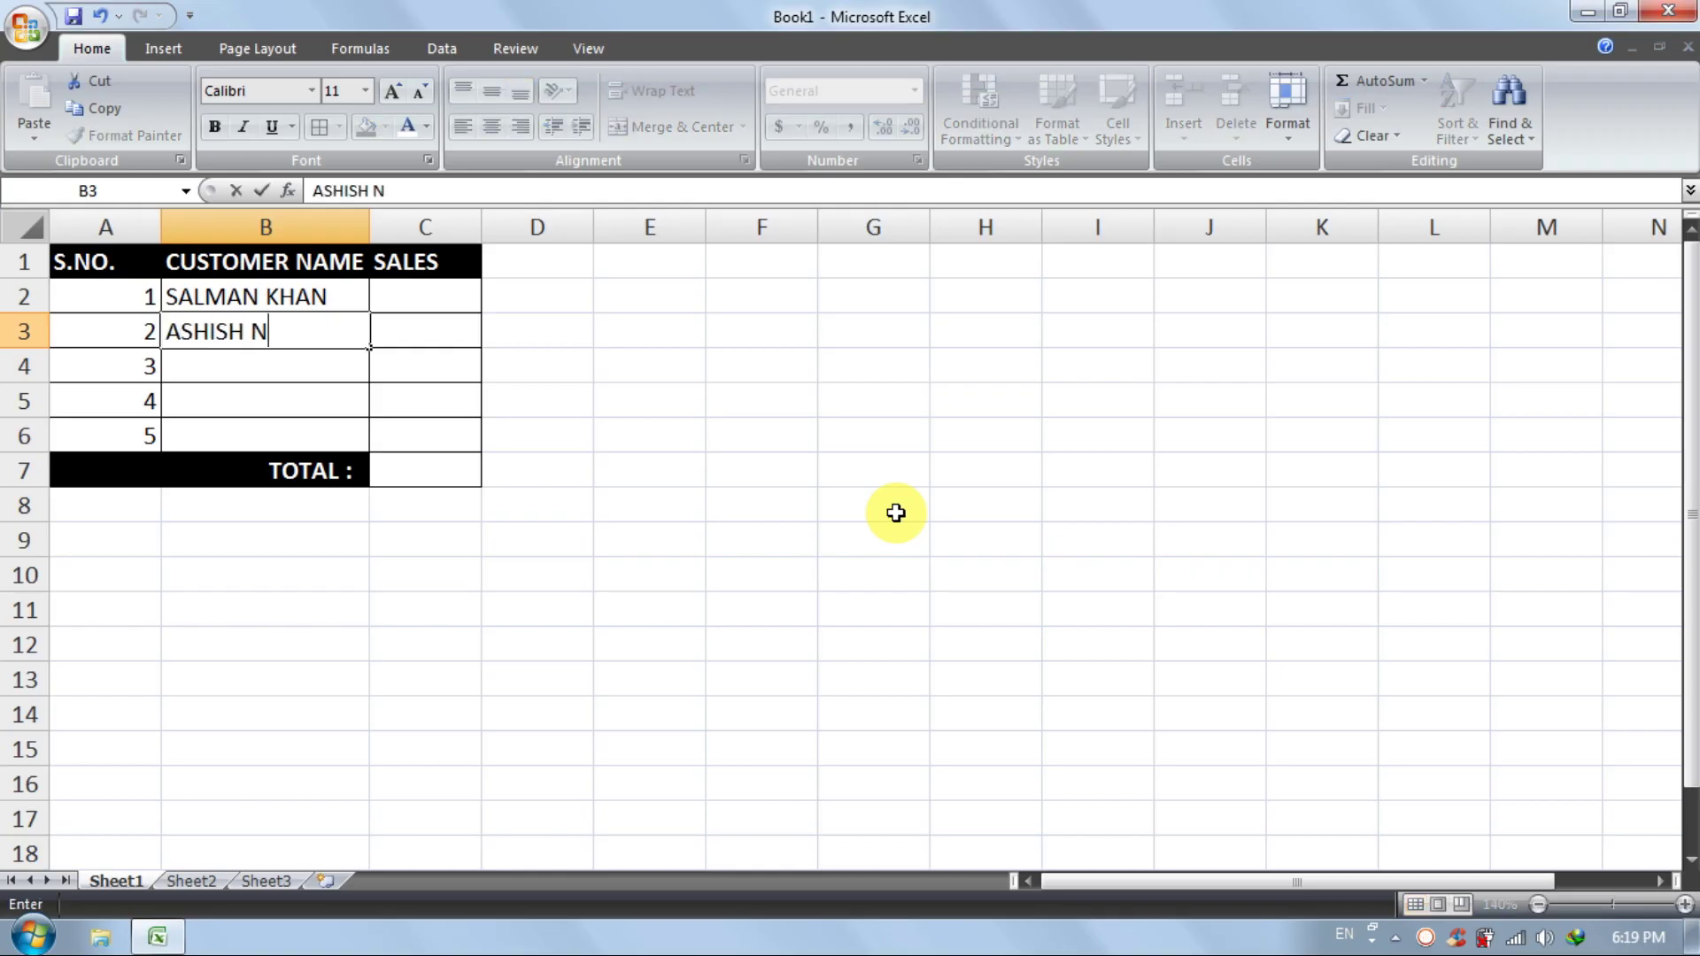
pyautogui.write('KUMAR')
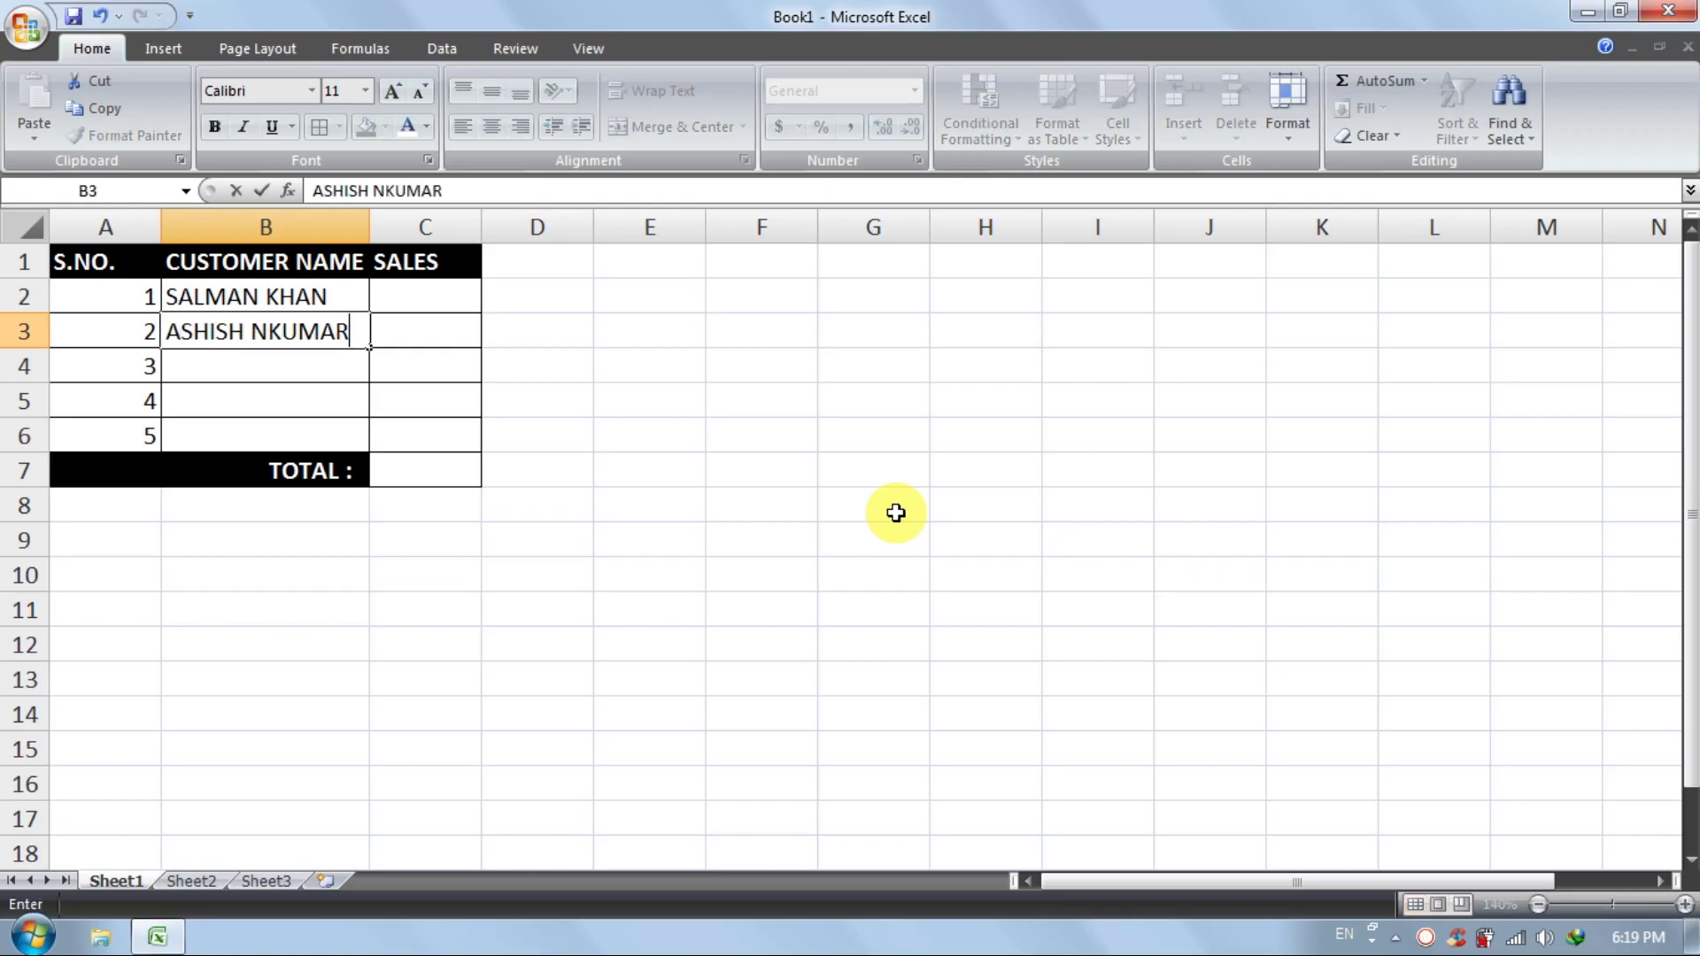
pyautogui.click(254, 330)
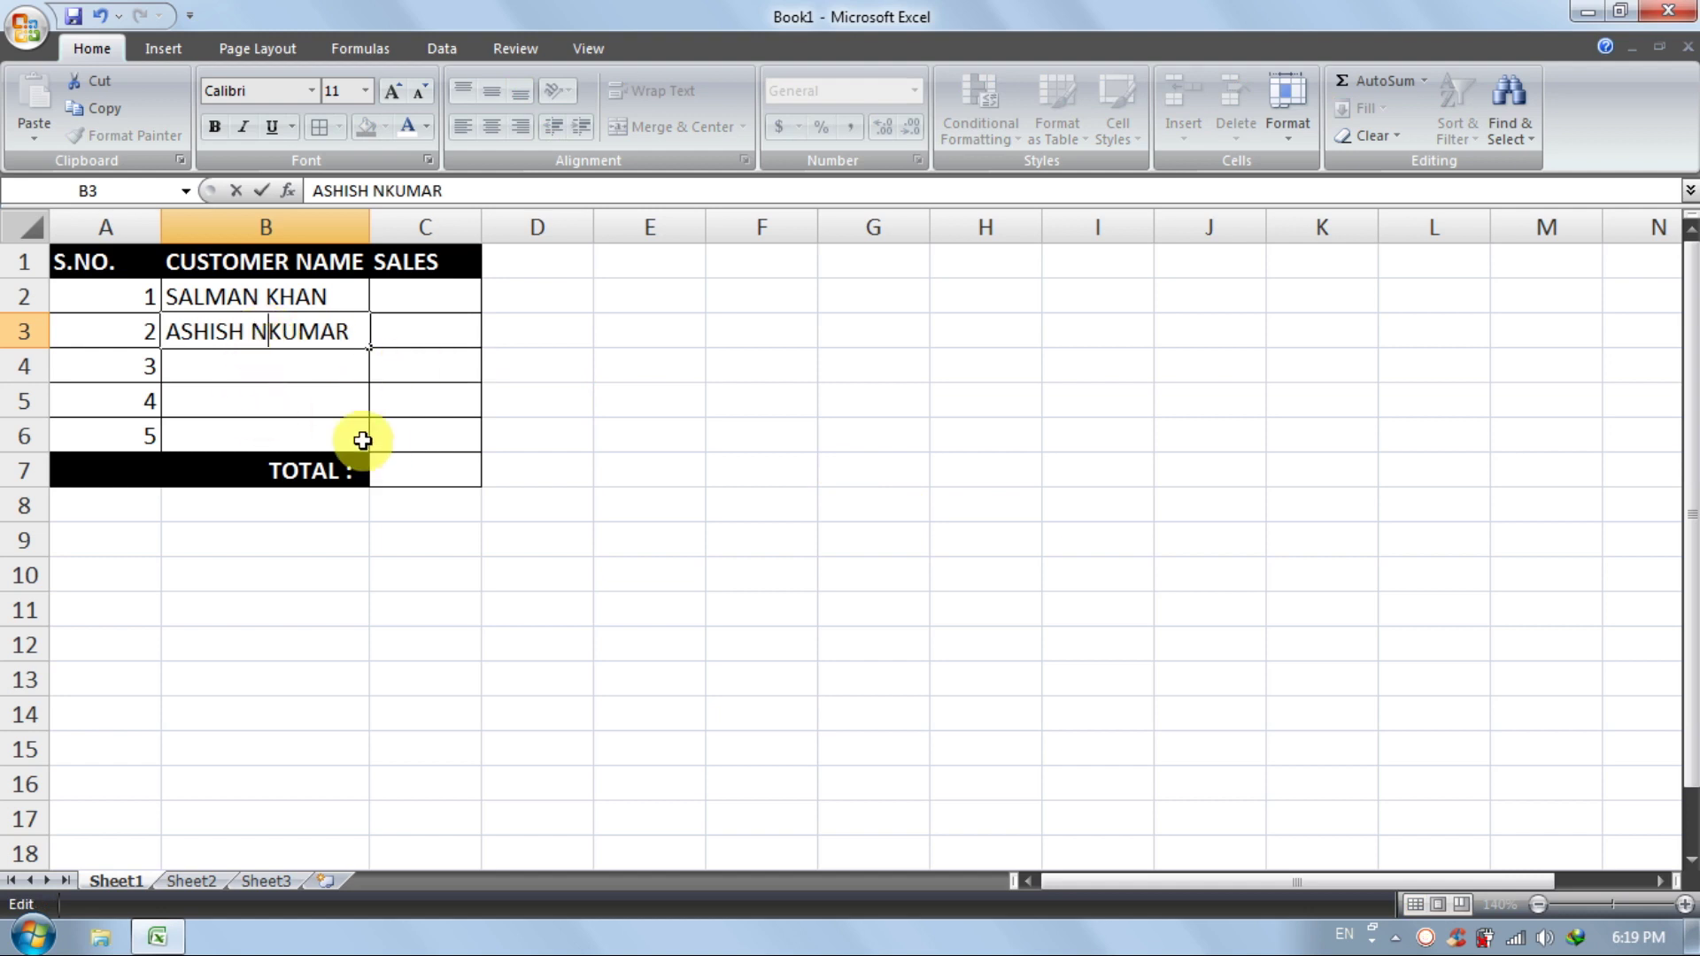
pyautogui.press('BackSpace')
pyautogui.press('Return')
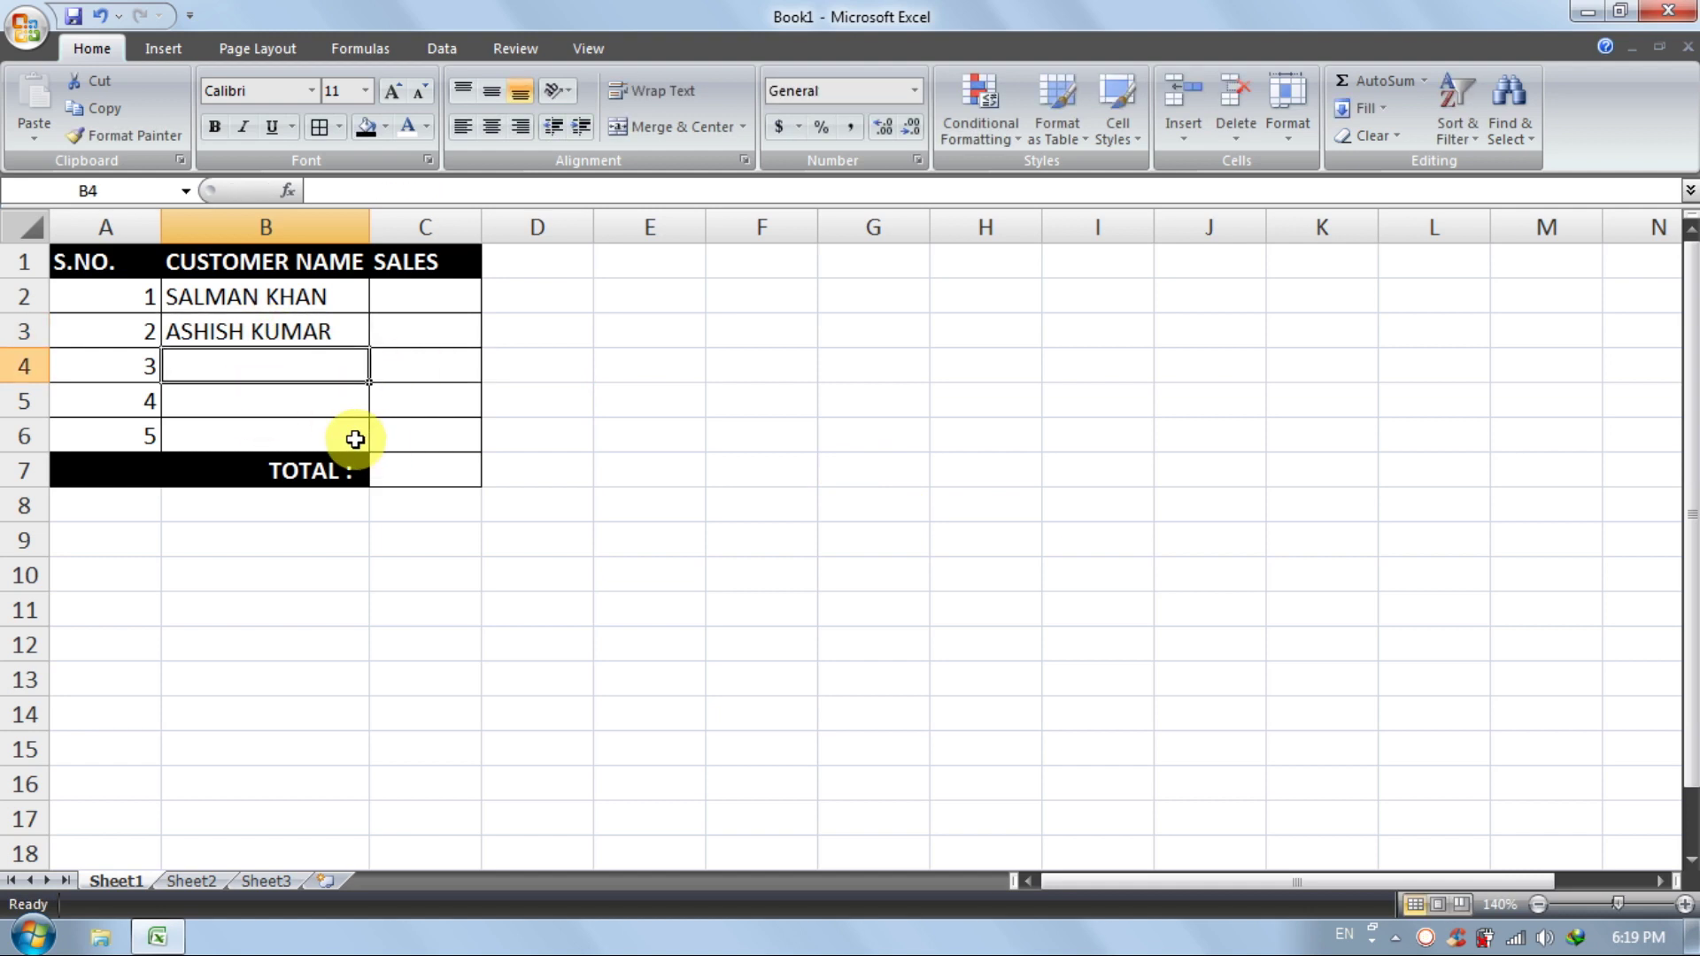
# Enter the remaining three customers' full names in cells B4 to B6
pyautogui.write('DE')
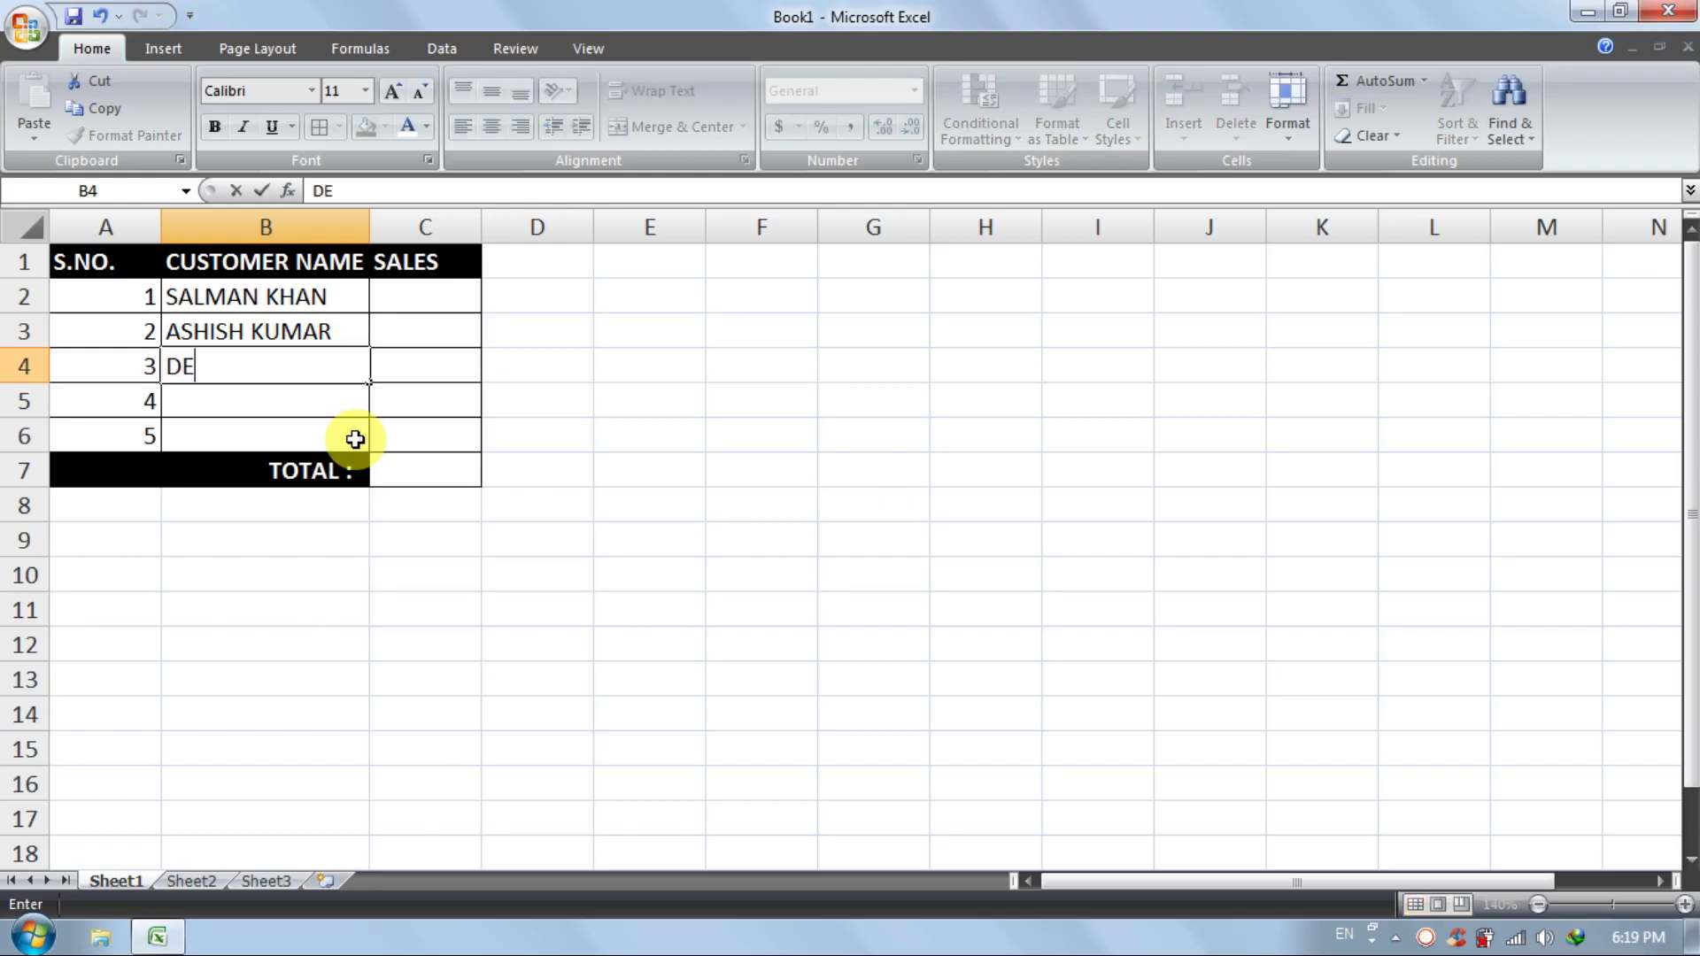
pyautogui.write('EPAK K')
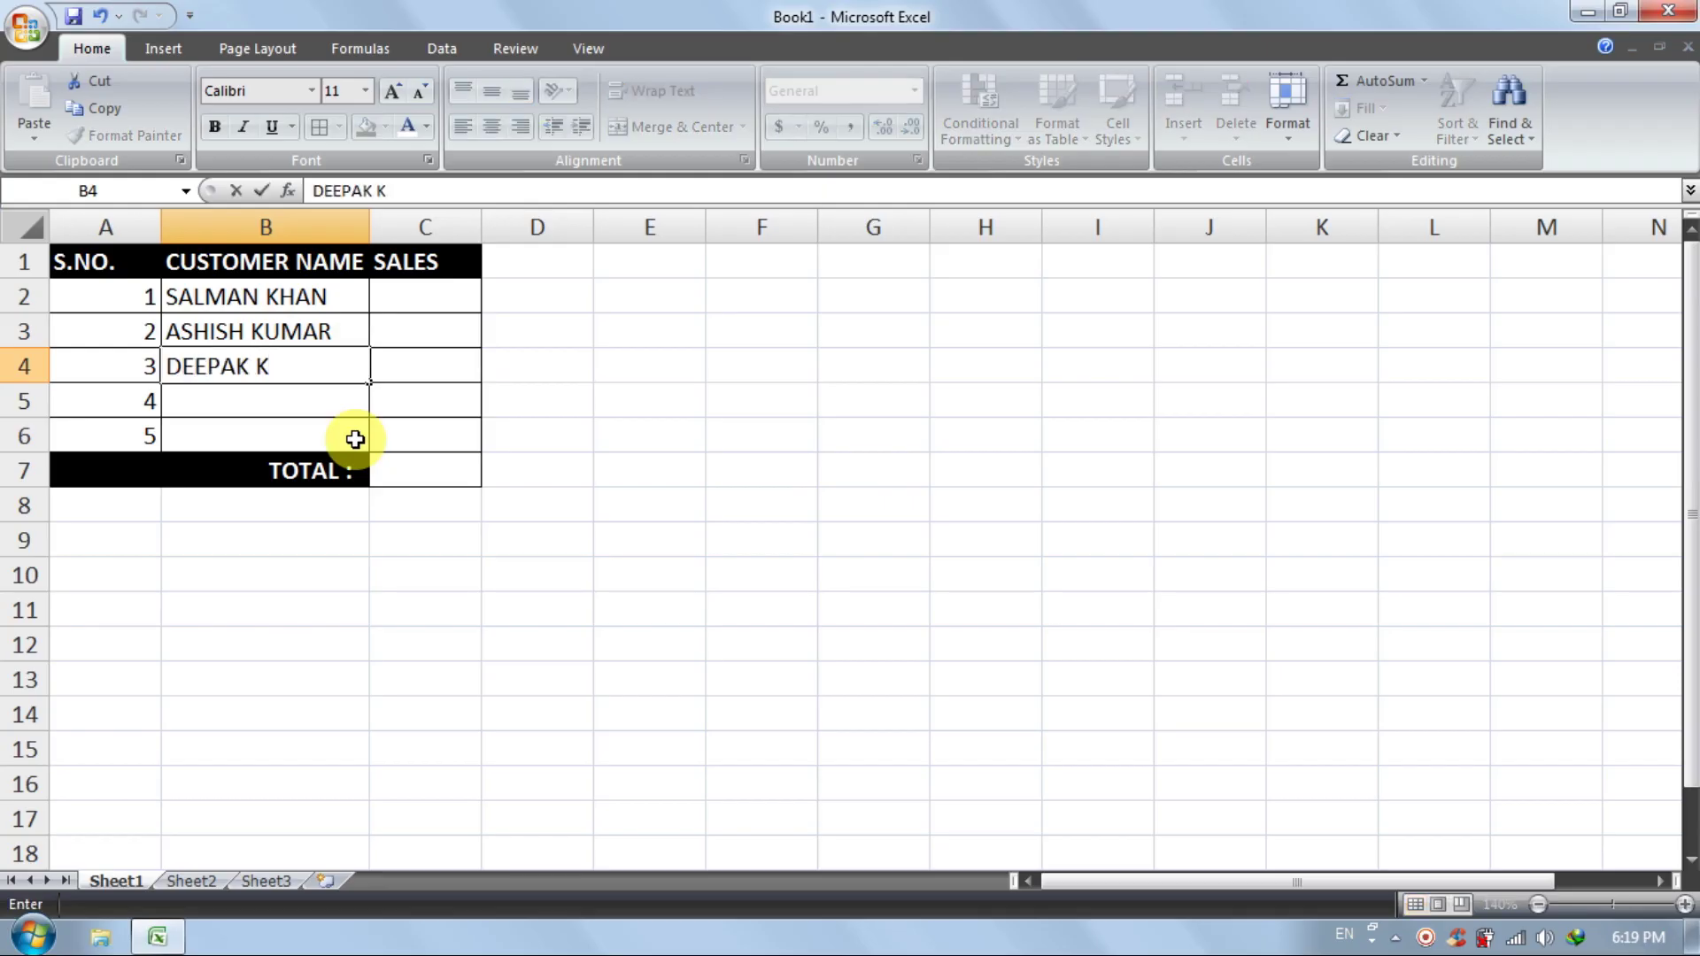
pyautogui.press('BackSpace')
pyautogui.write('SINGH')
pyautogui.press('Return')
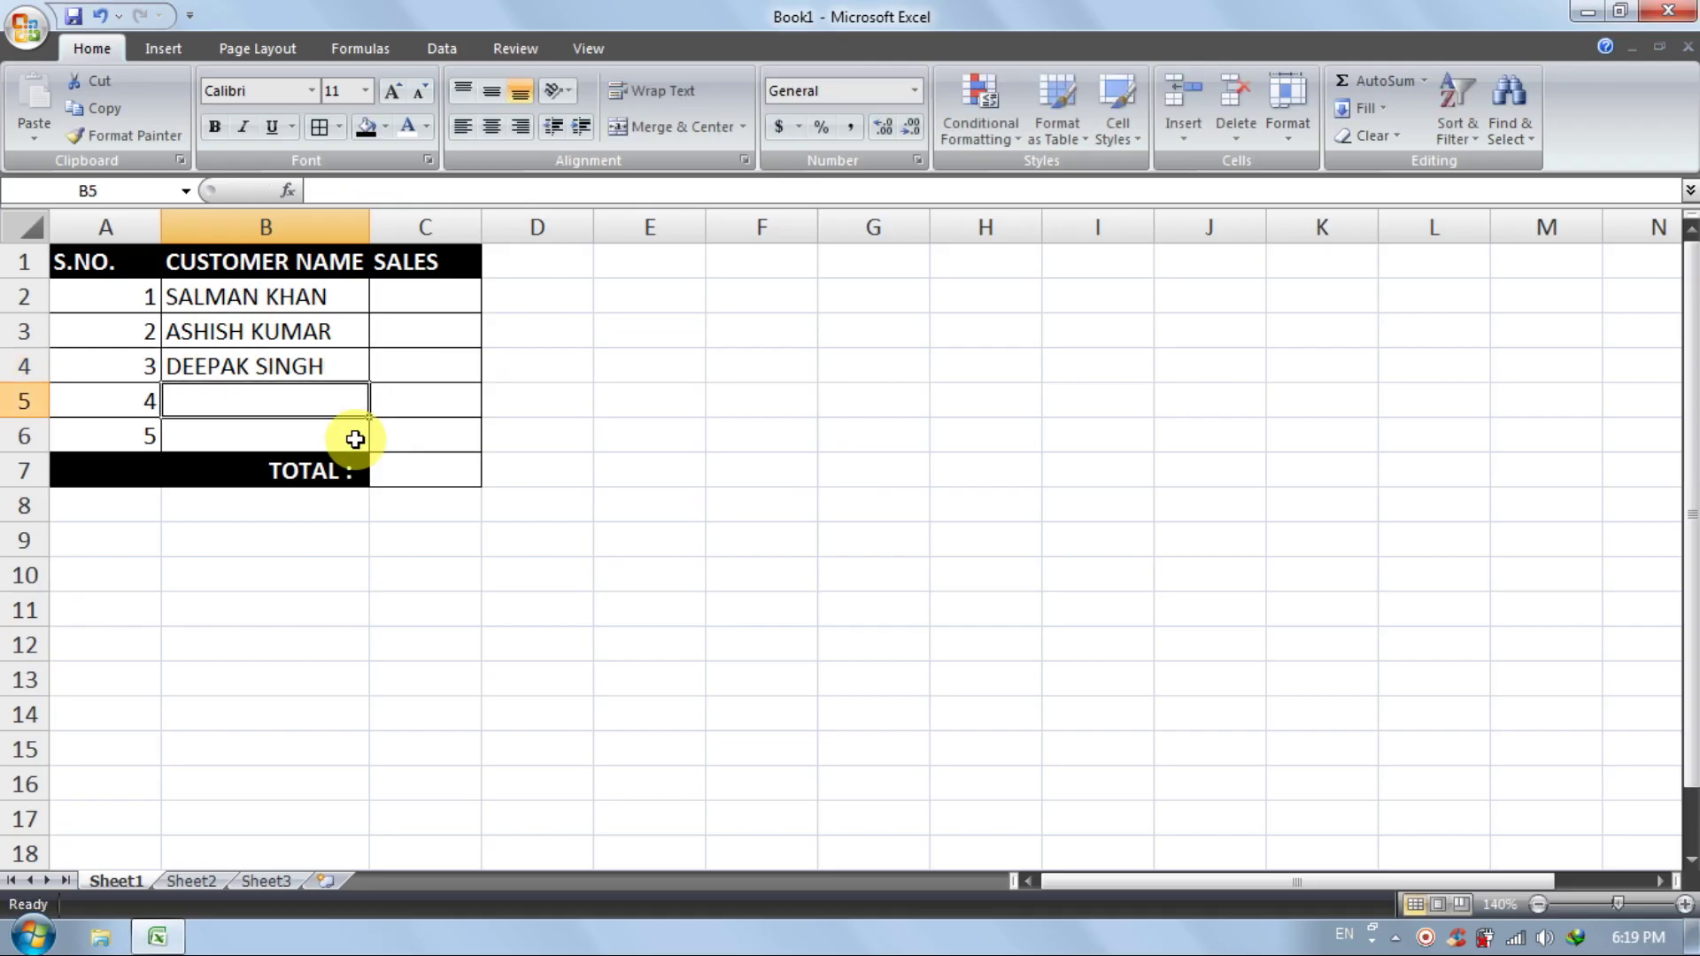
pyautogui.write('SURESH PAL')
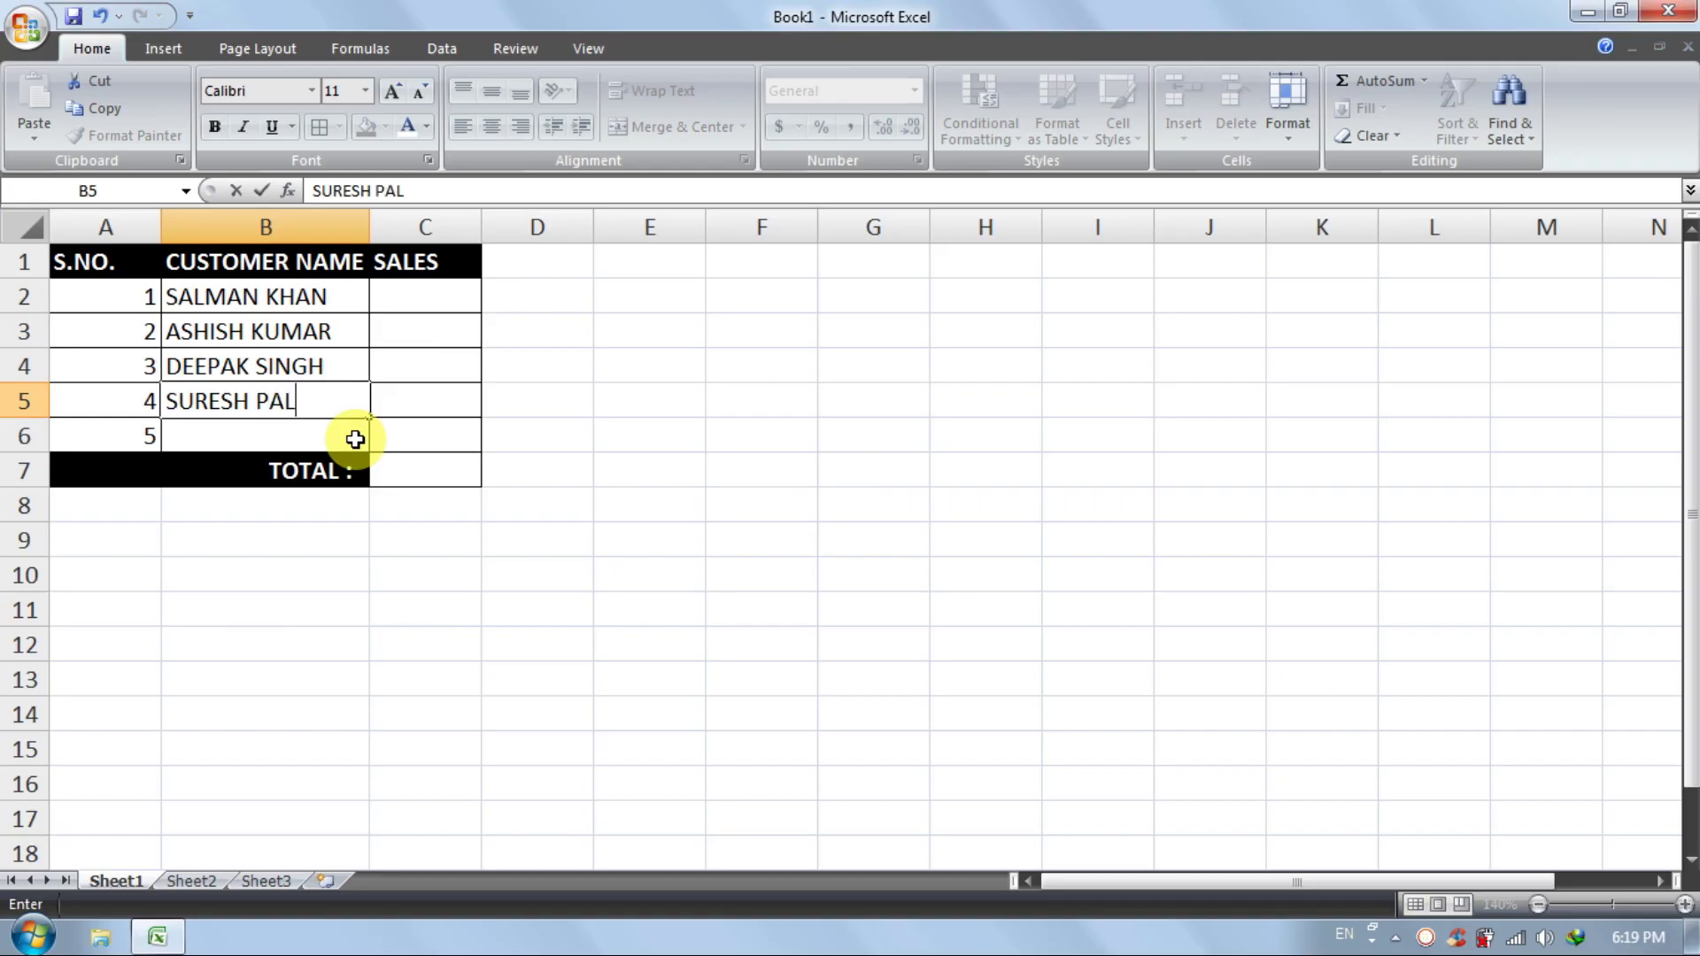
pyautogui.press('Return')
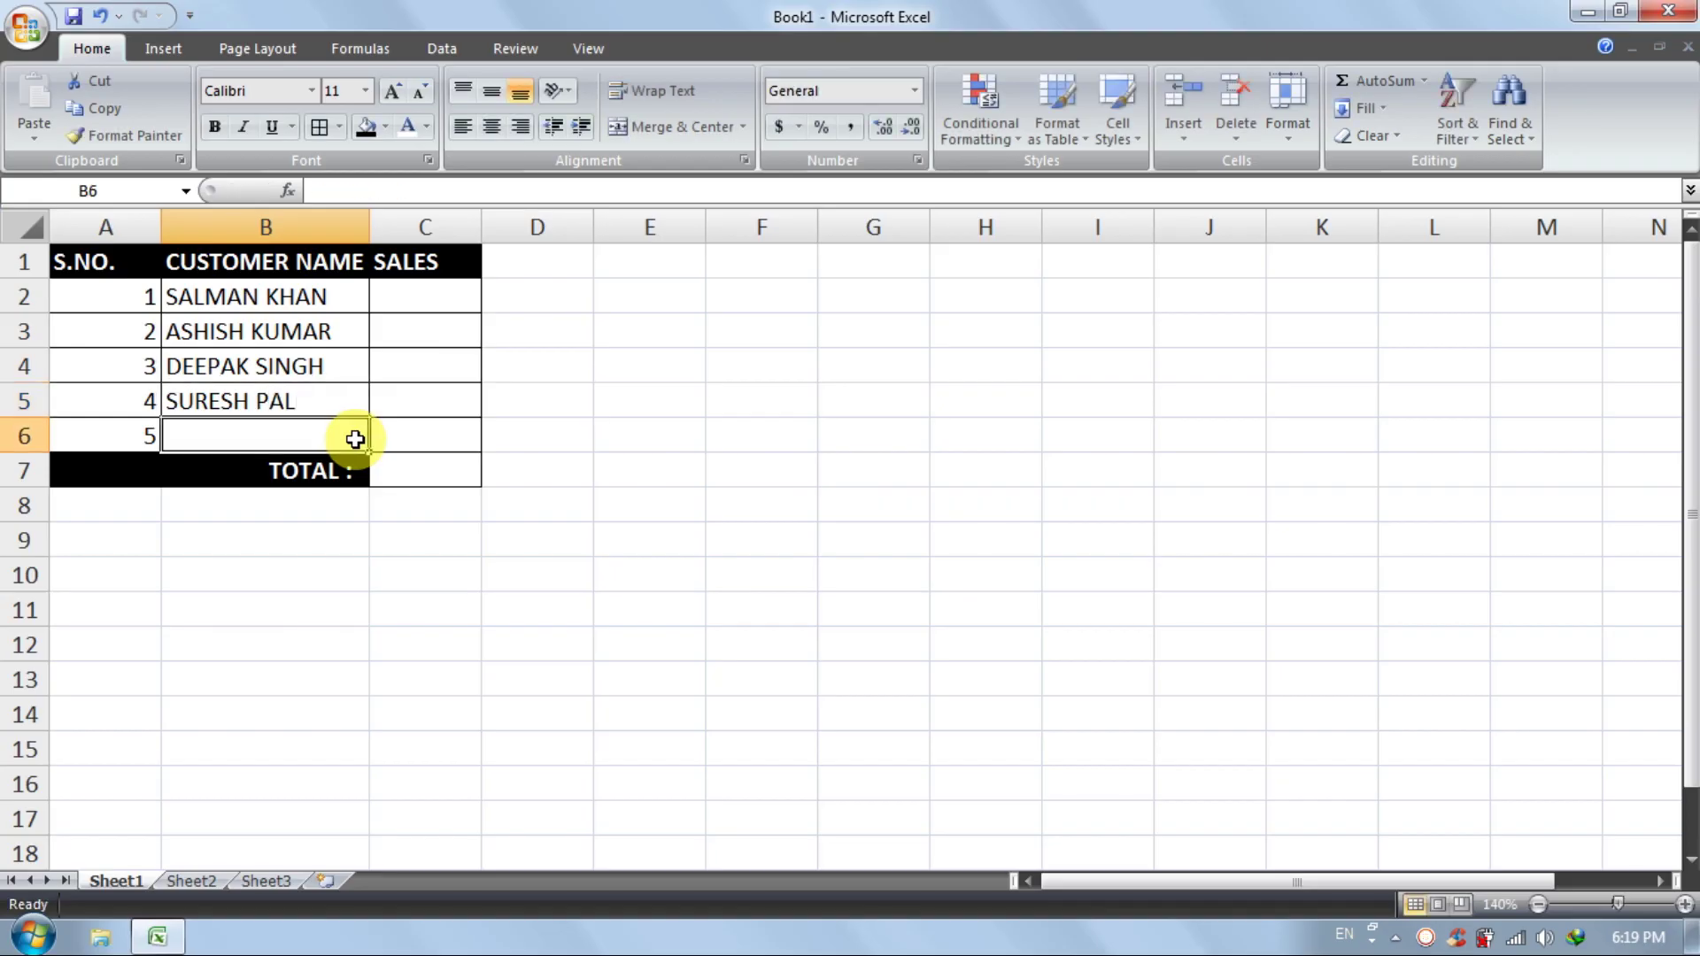
pyautogui.write('AZHAN')
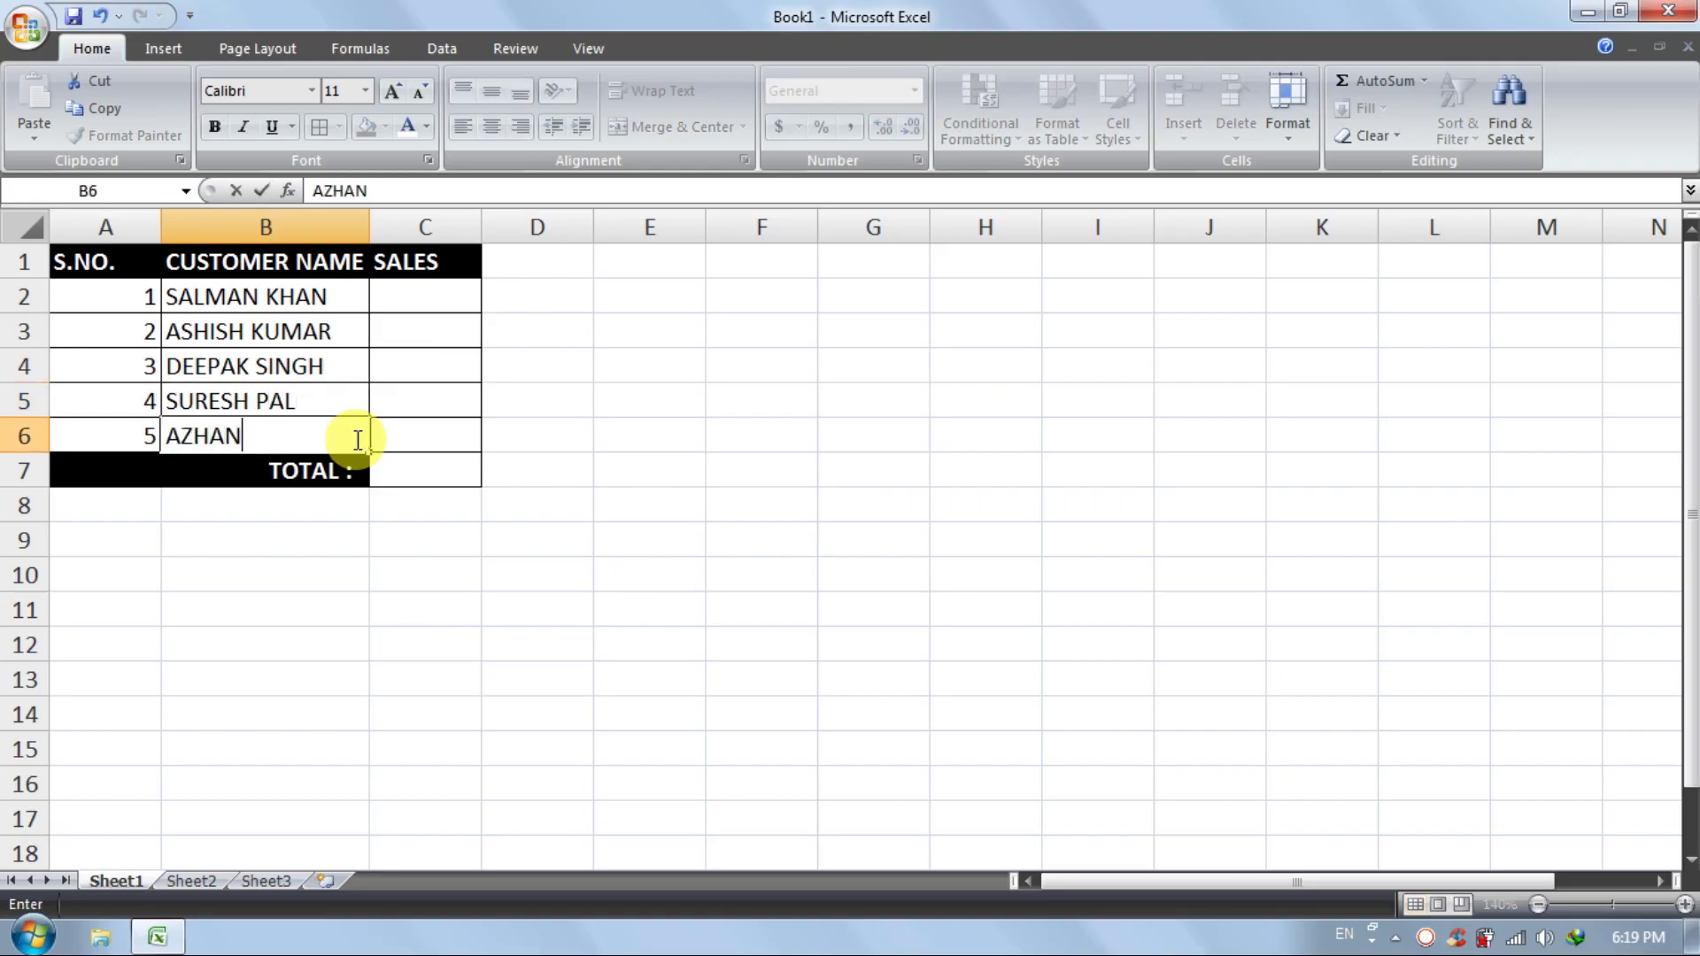
pyautogui.write(' ALI')
pyautogui.press('Return')
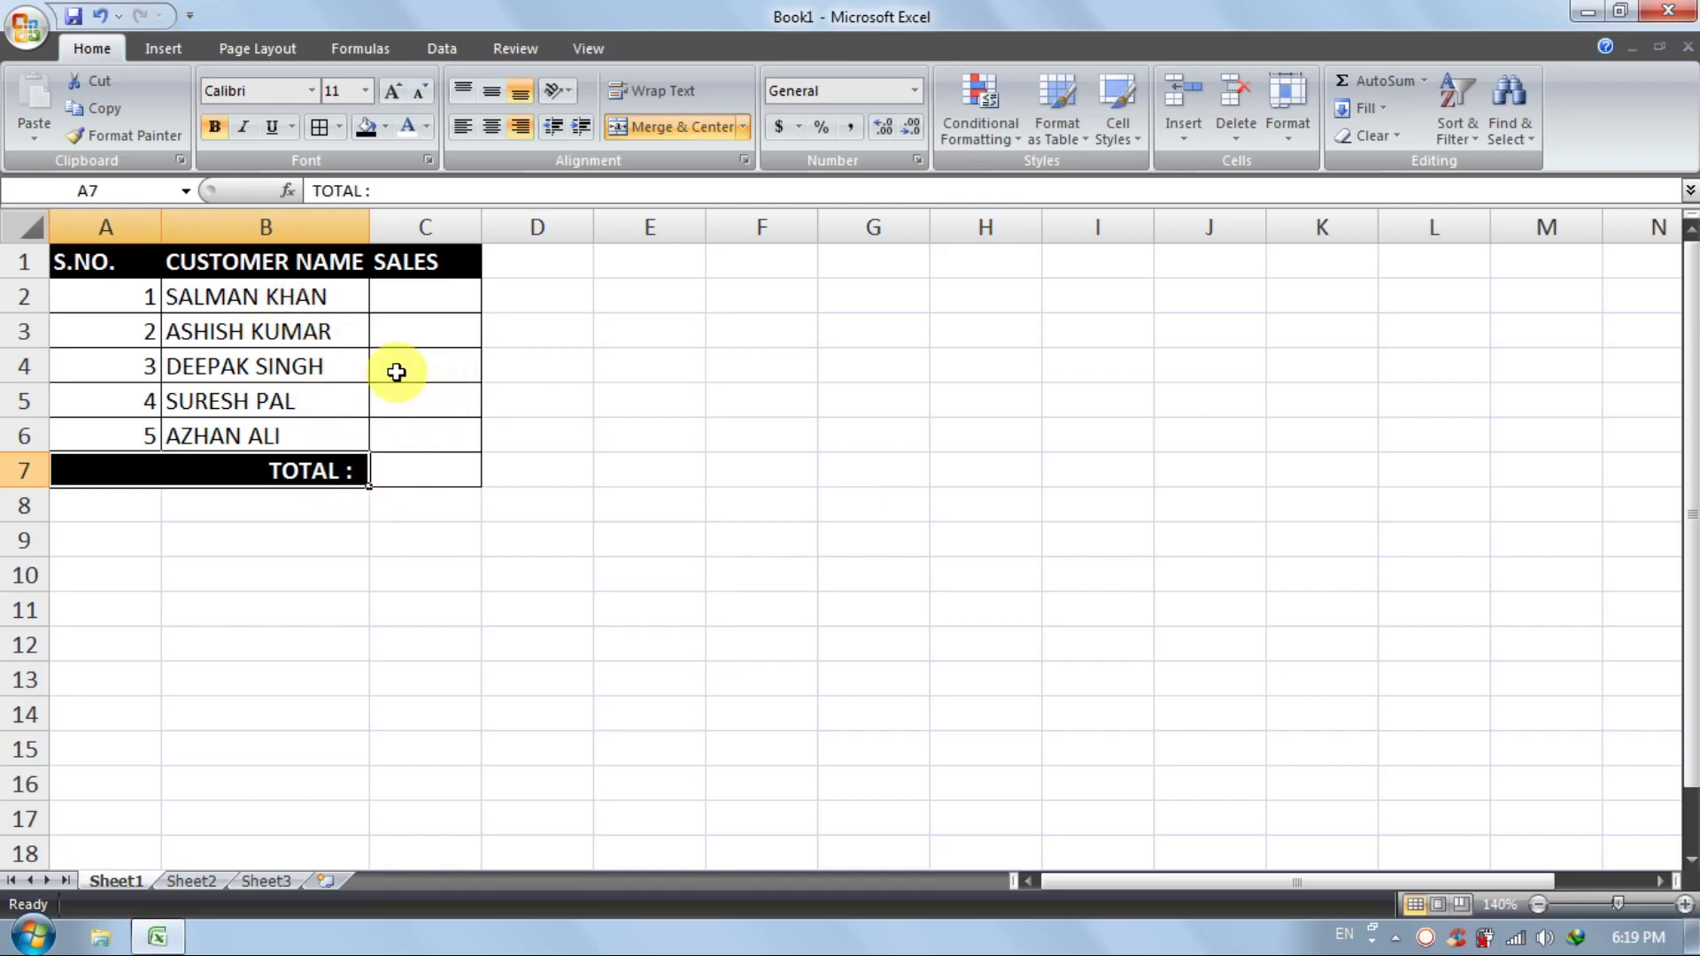
# Enter the sales values 350, 450, 500, 650 and 450 in cells C2 to C6
pyautogui.click(417, 301)
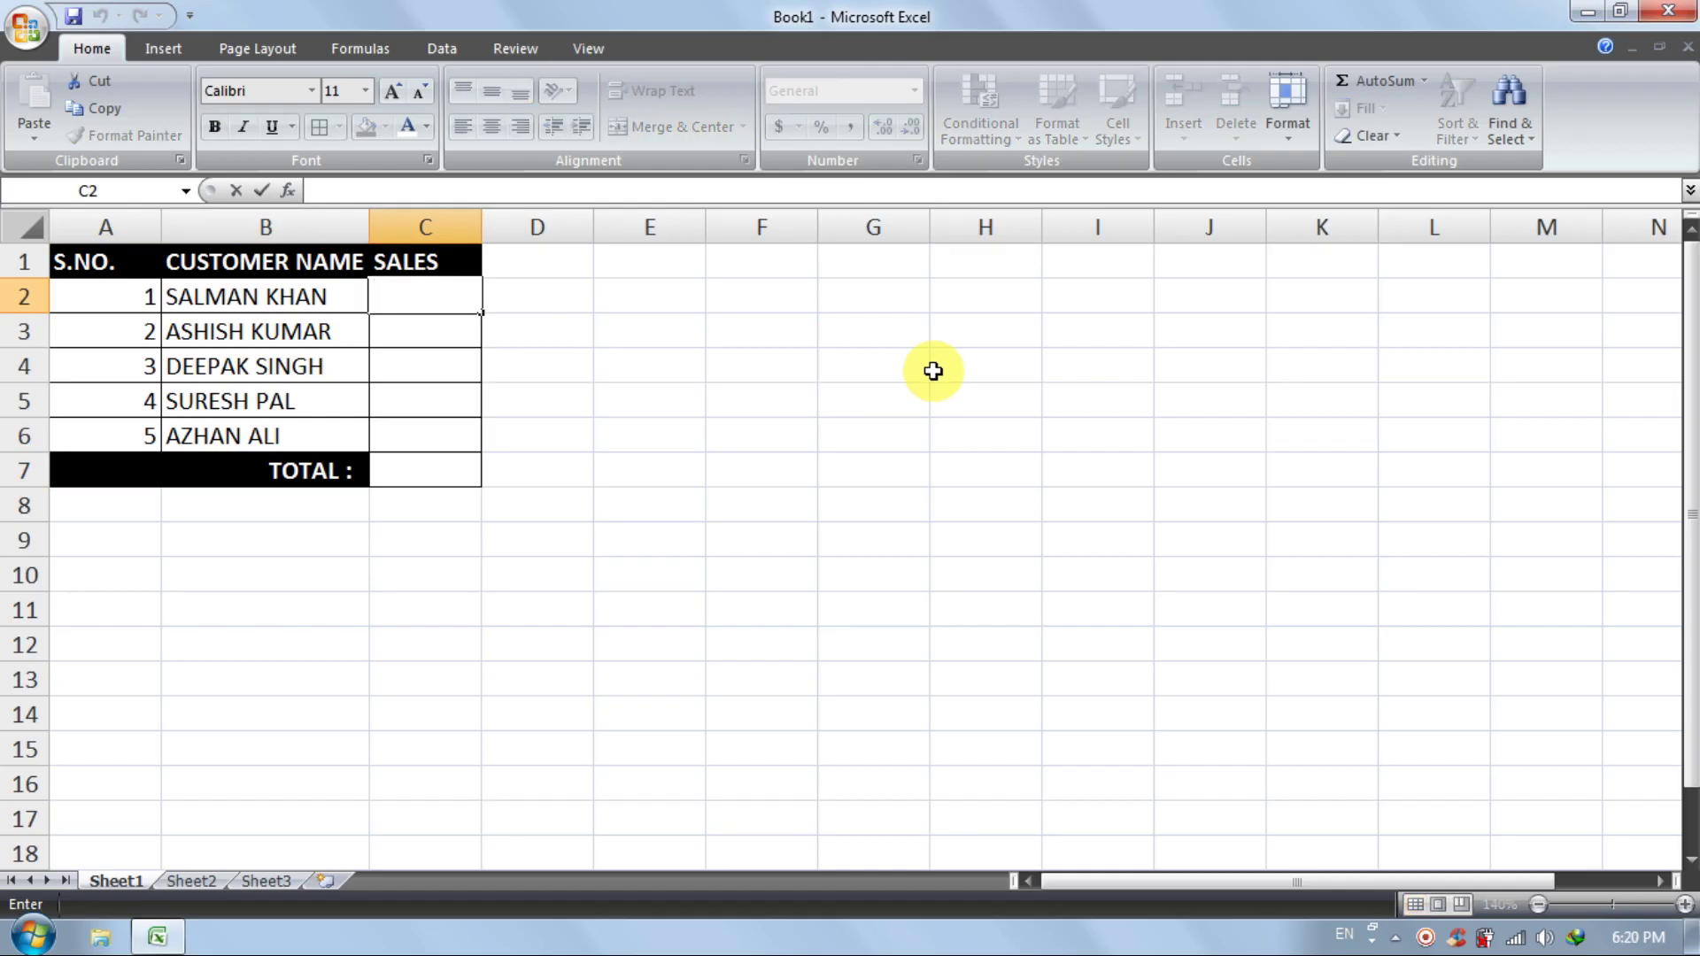
pyautogui.write('3')
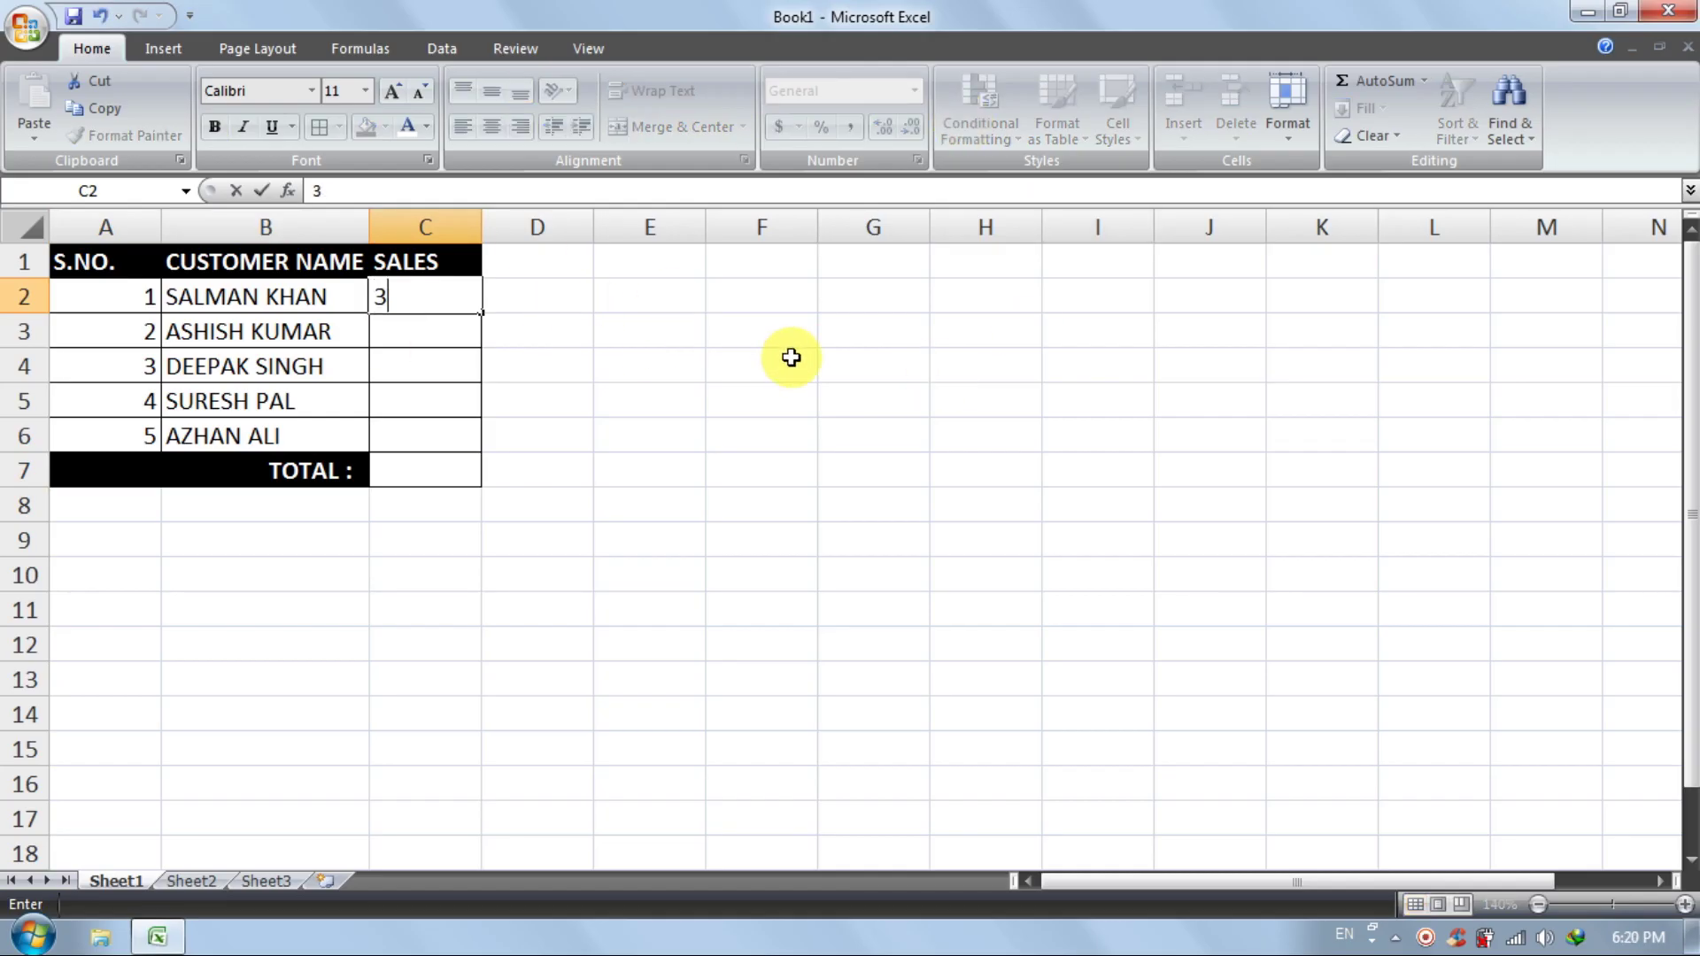
pyautogui.write('50')
pyautogui.press('Return')
pyautogui.write('450')
pyautogui.press('Return')
pyautogui.write('50')
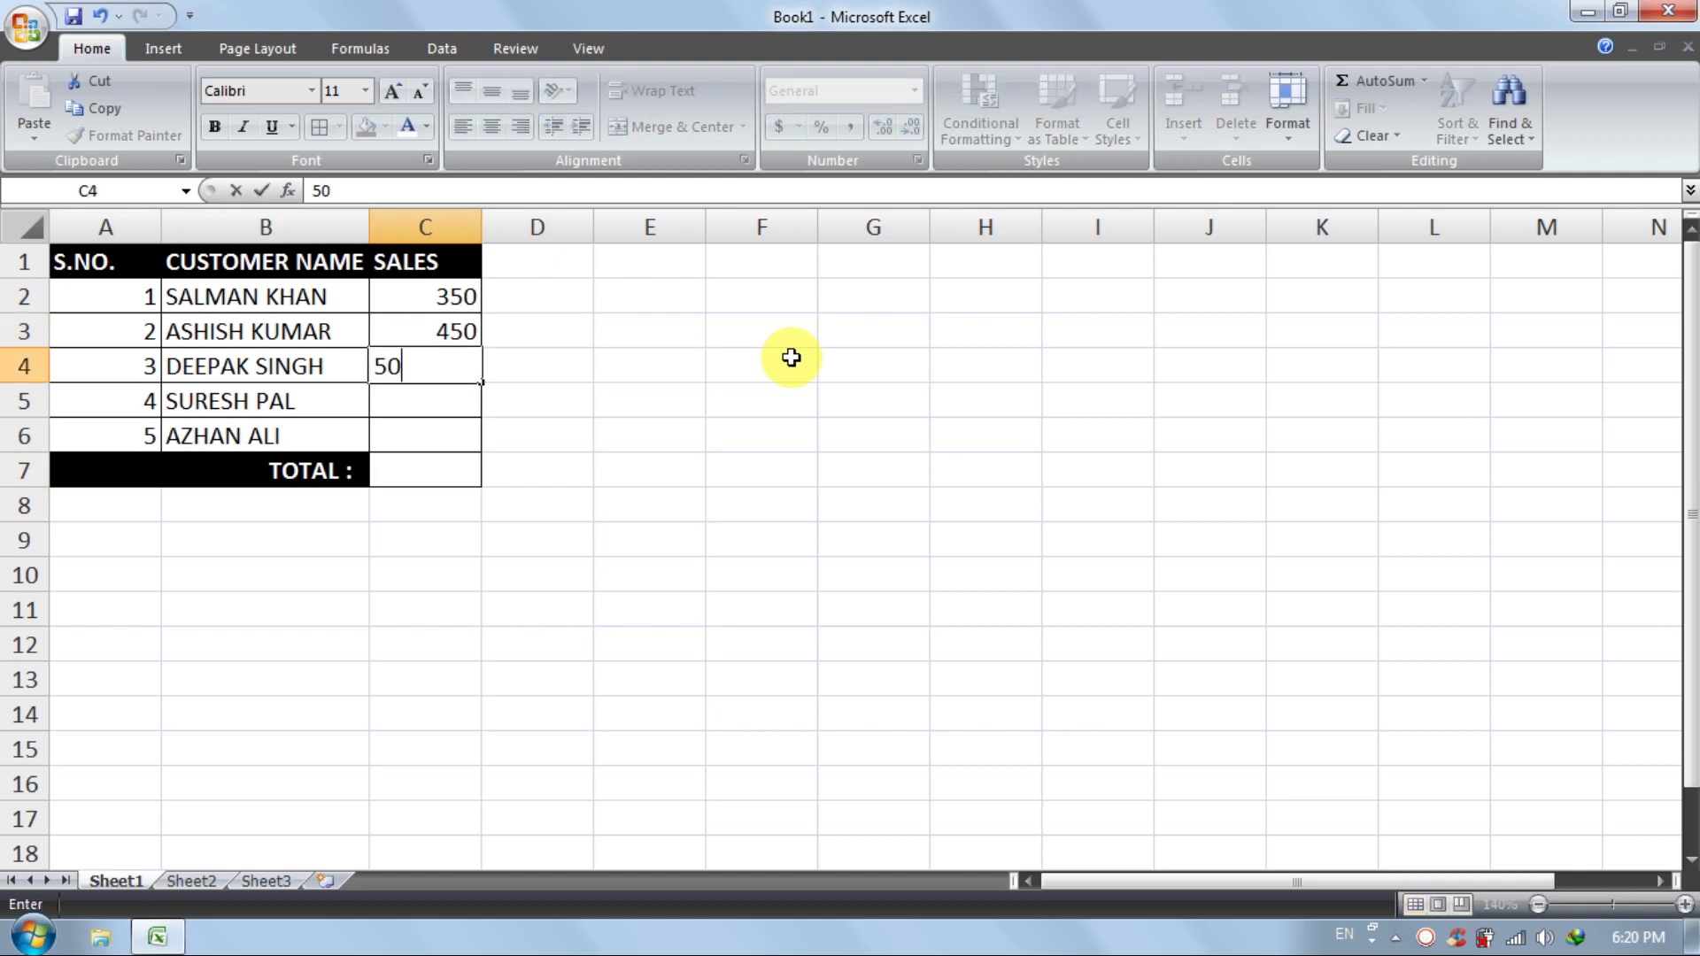
pyautogui.write('0')
pyautogui.press('Return')
pyautogui.write('650')
pyautogui.press('Return')
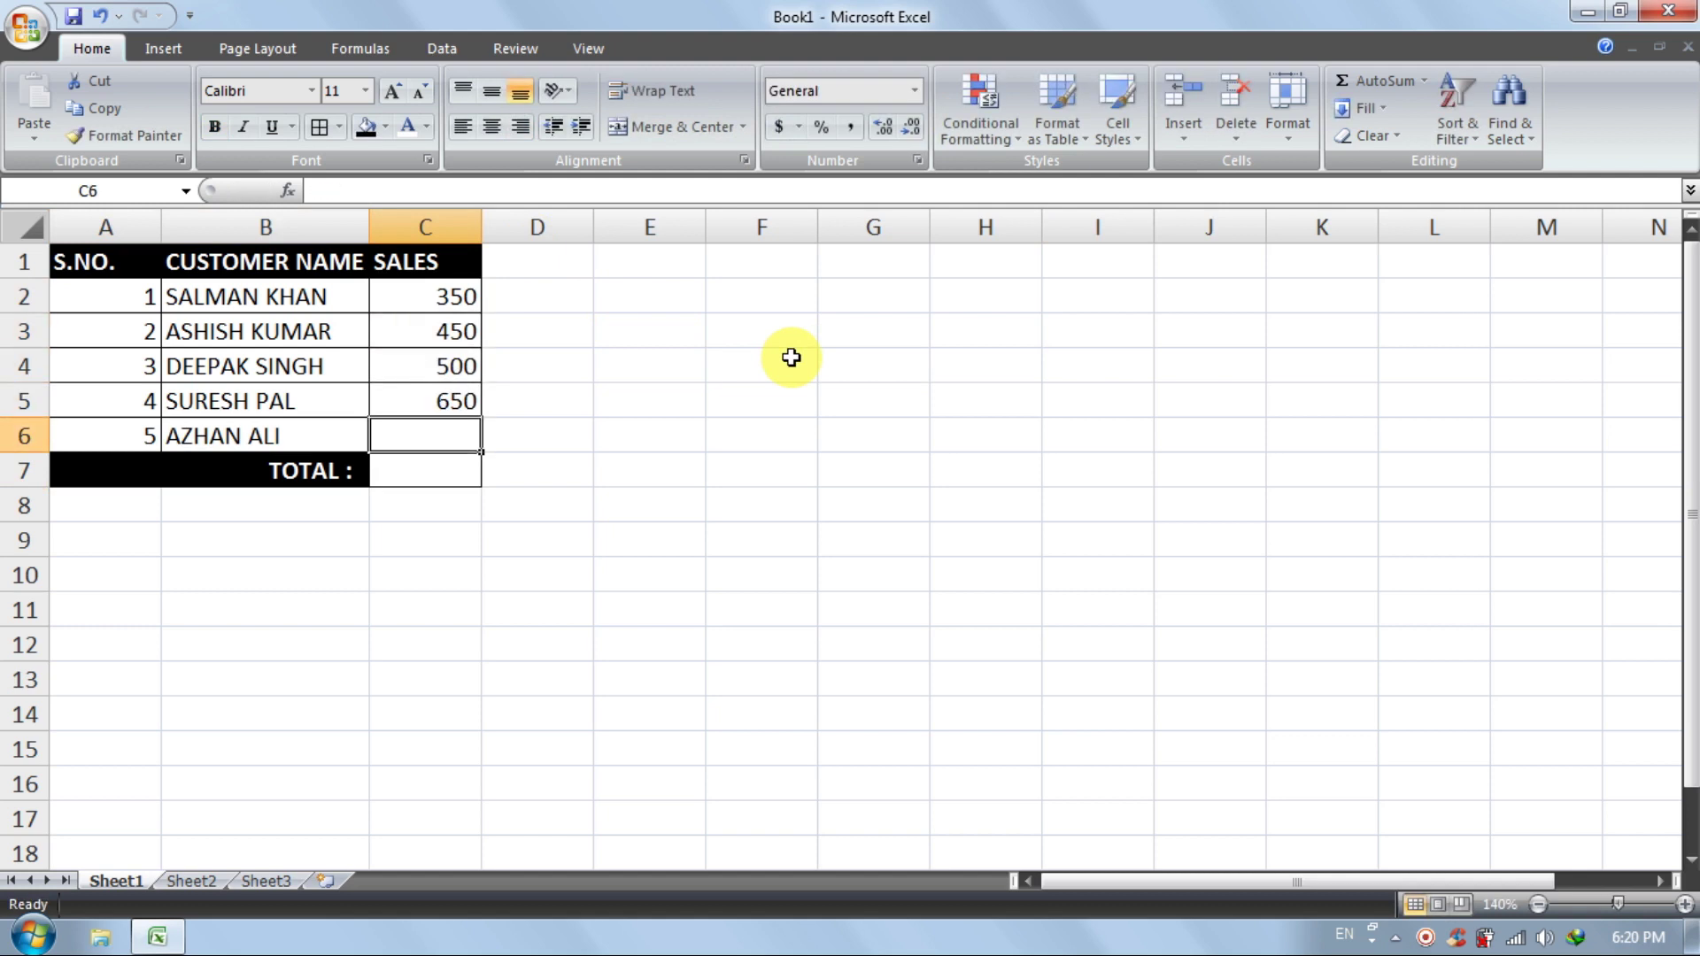
pyautogui.write('450')
pyautogui.press('Return')
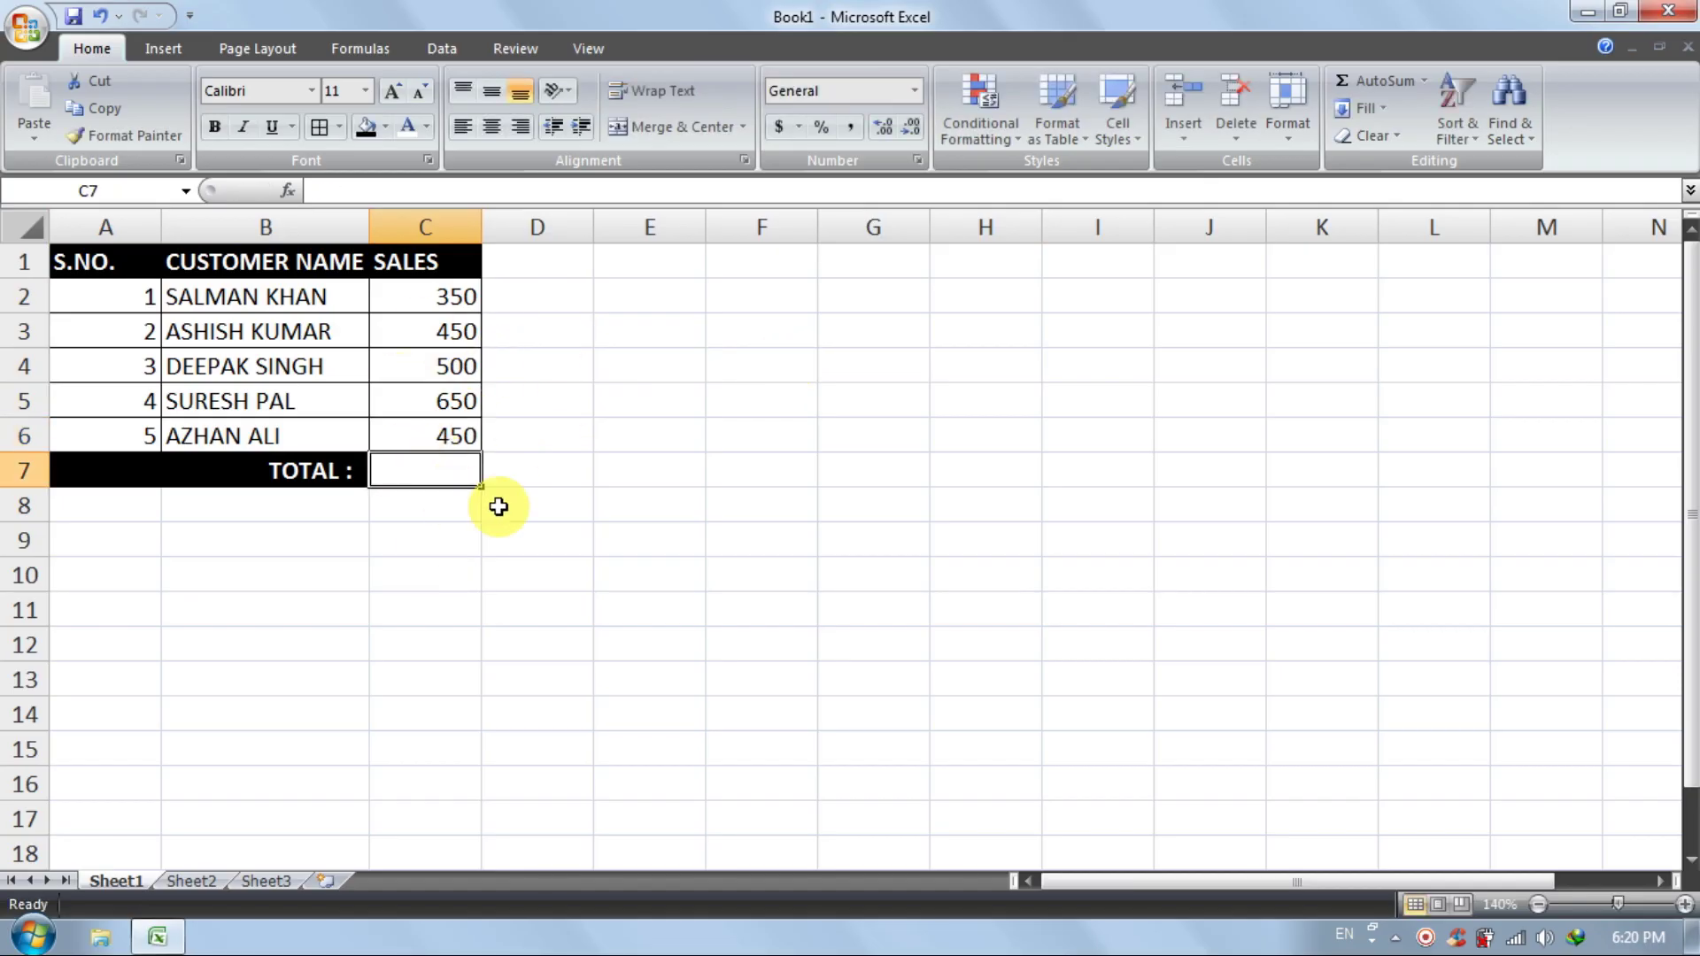
# Calculate the sales total in cell C7 with the formula =SUM(C2:C6)
pyautogui.write('=SI')
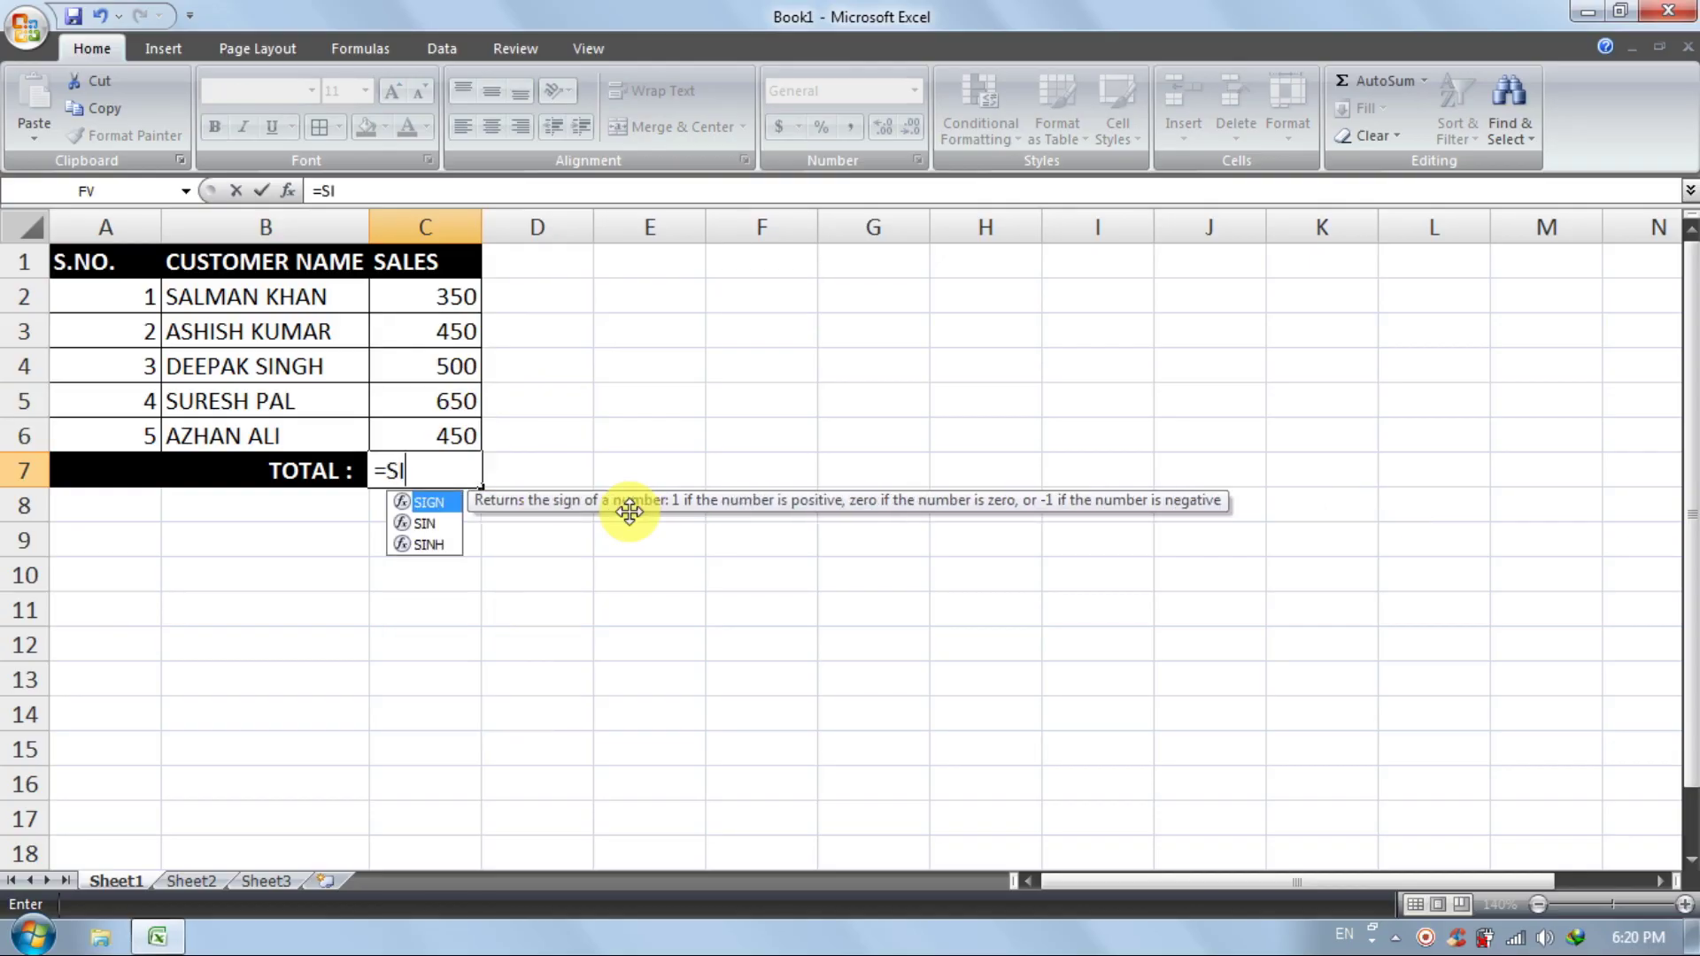
pyautogui.press('BackSpace')
pyautogui.write('UM')
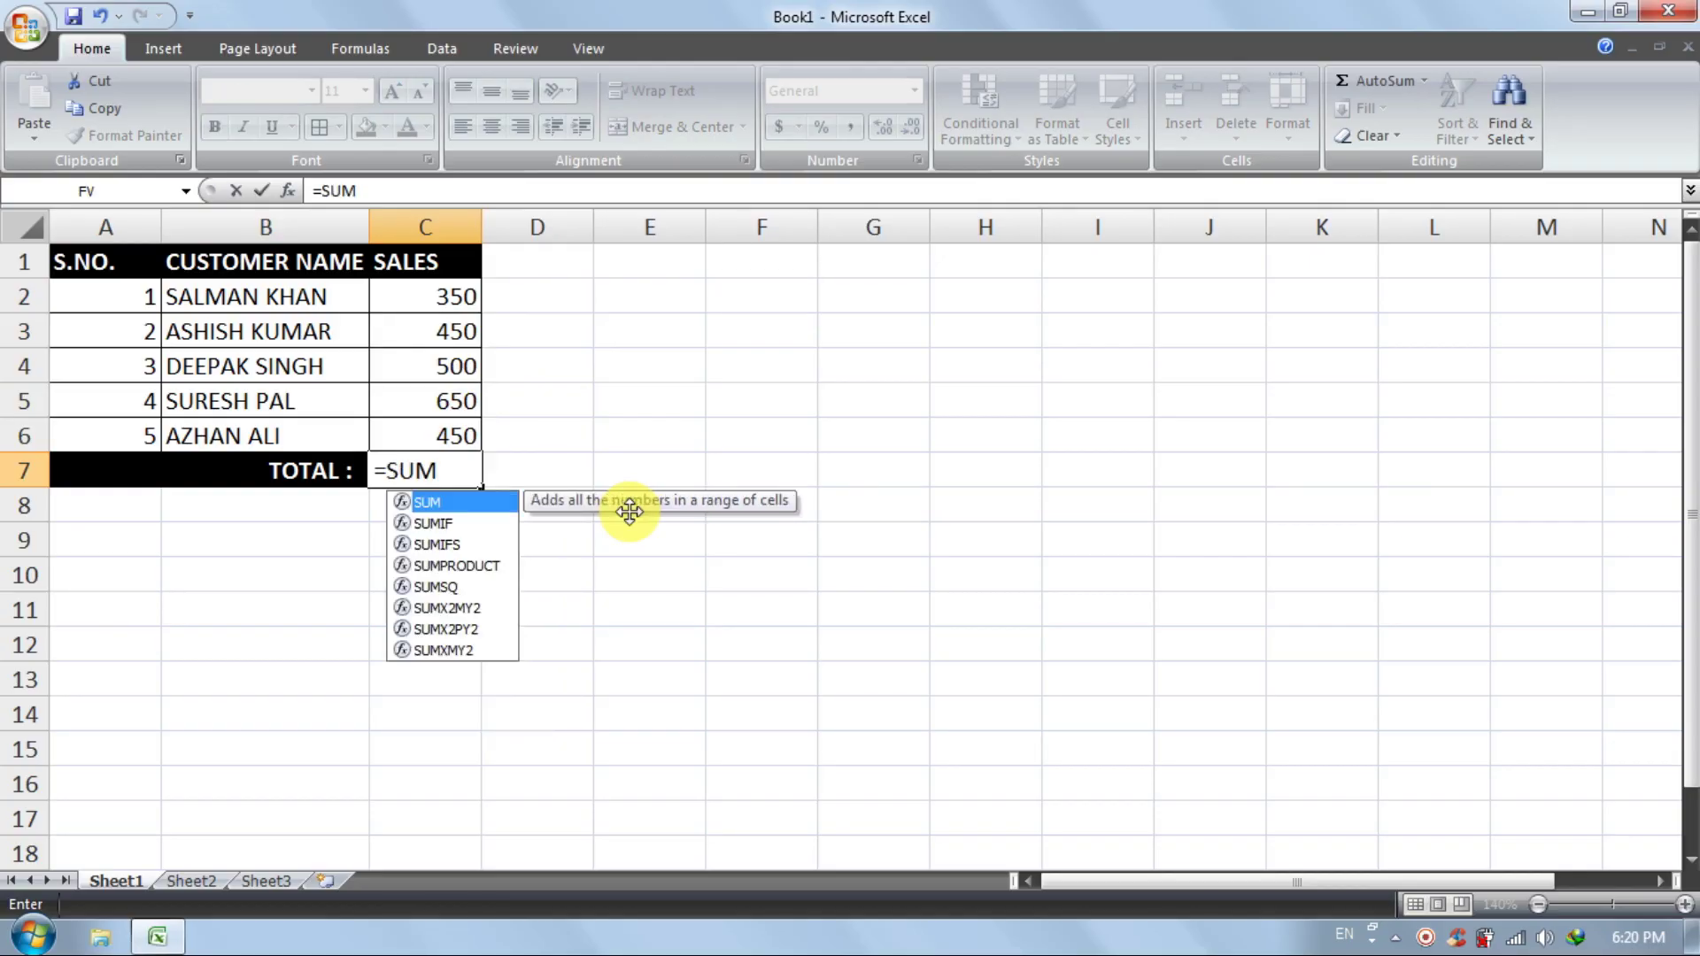
pyautogui.write('(')
pyautogui.moveTo(445, 292); pyautogui.dragTo(455, 437)
pyautogui.write(')')
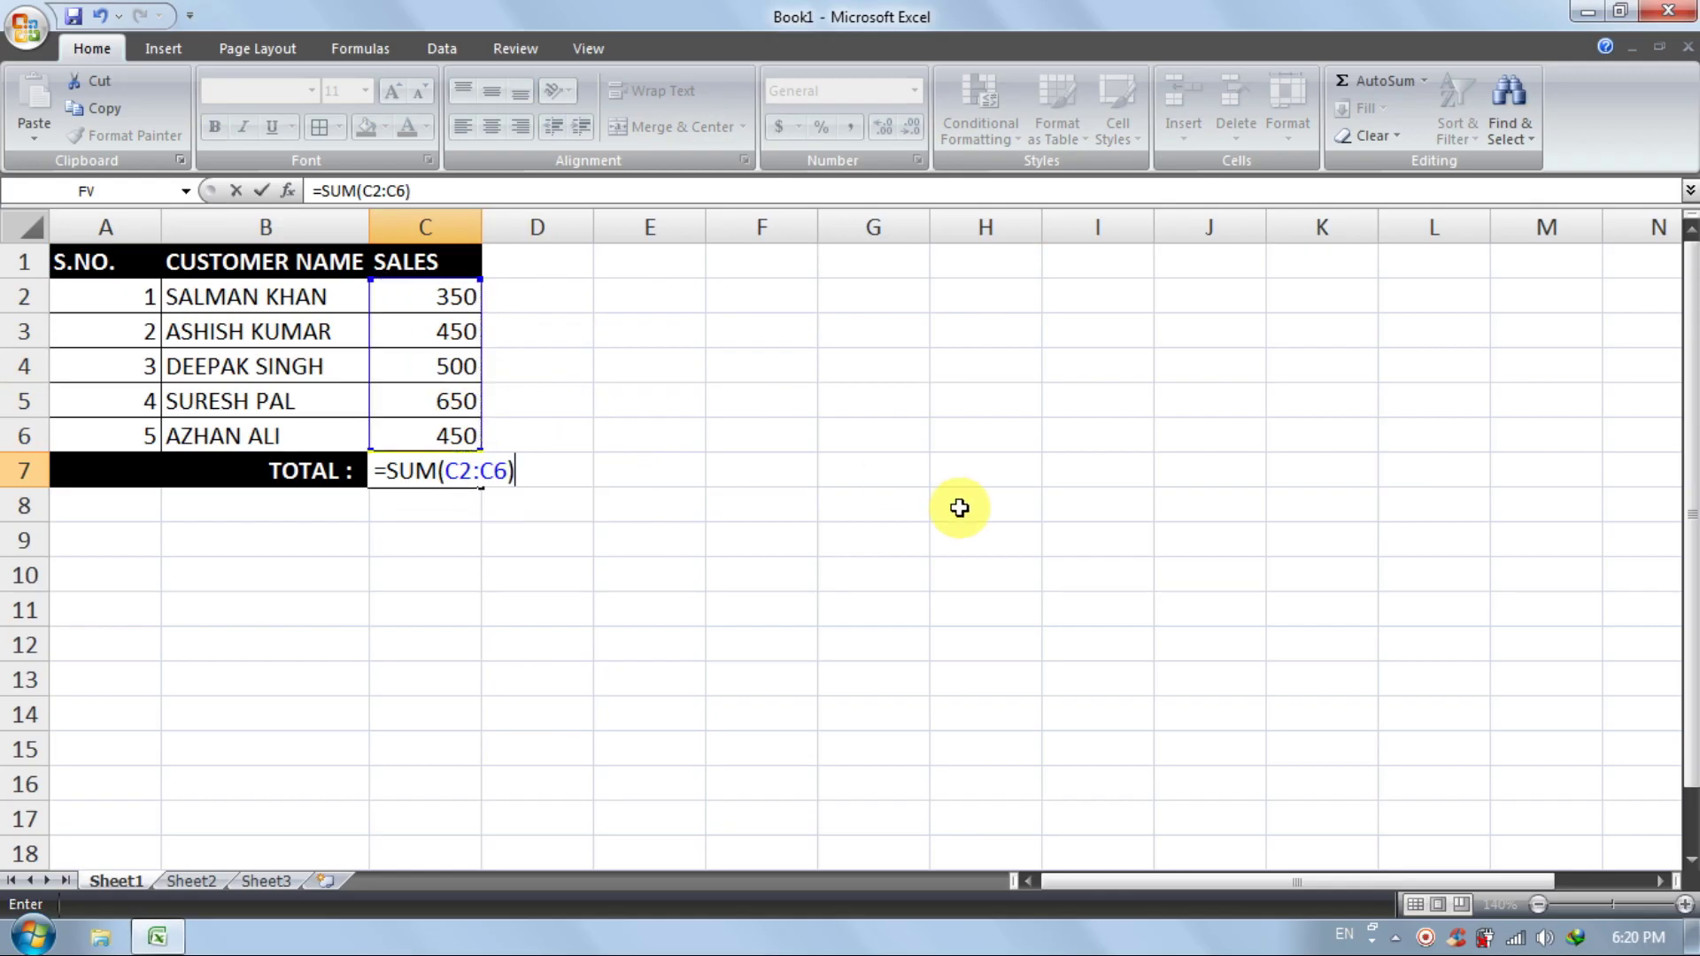
pyautogui.press('Return')
pyautogui.click(396, 465)
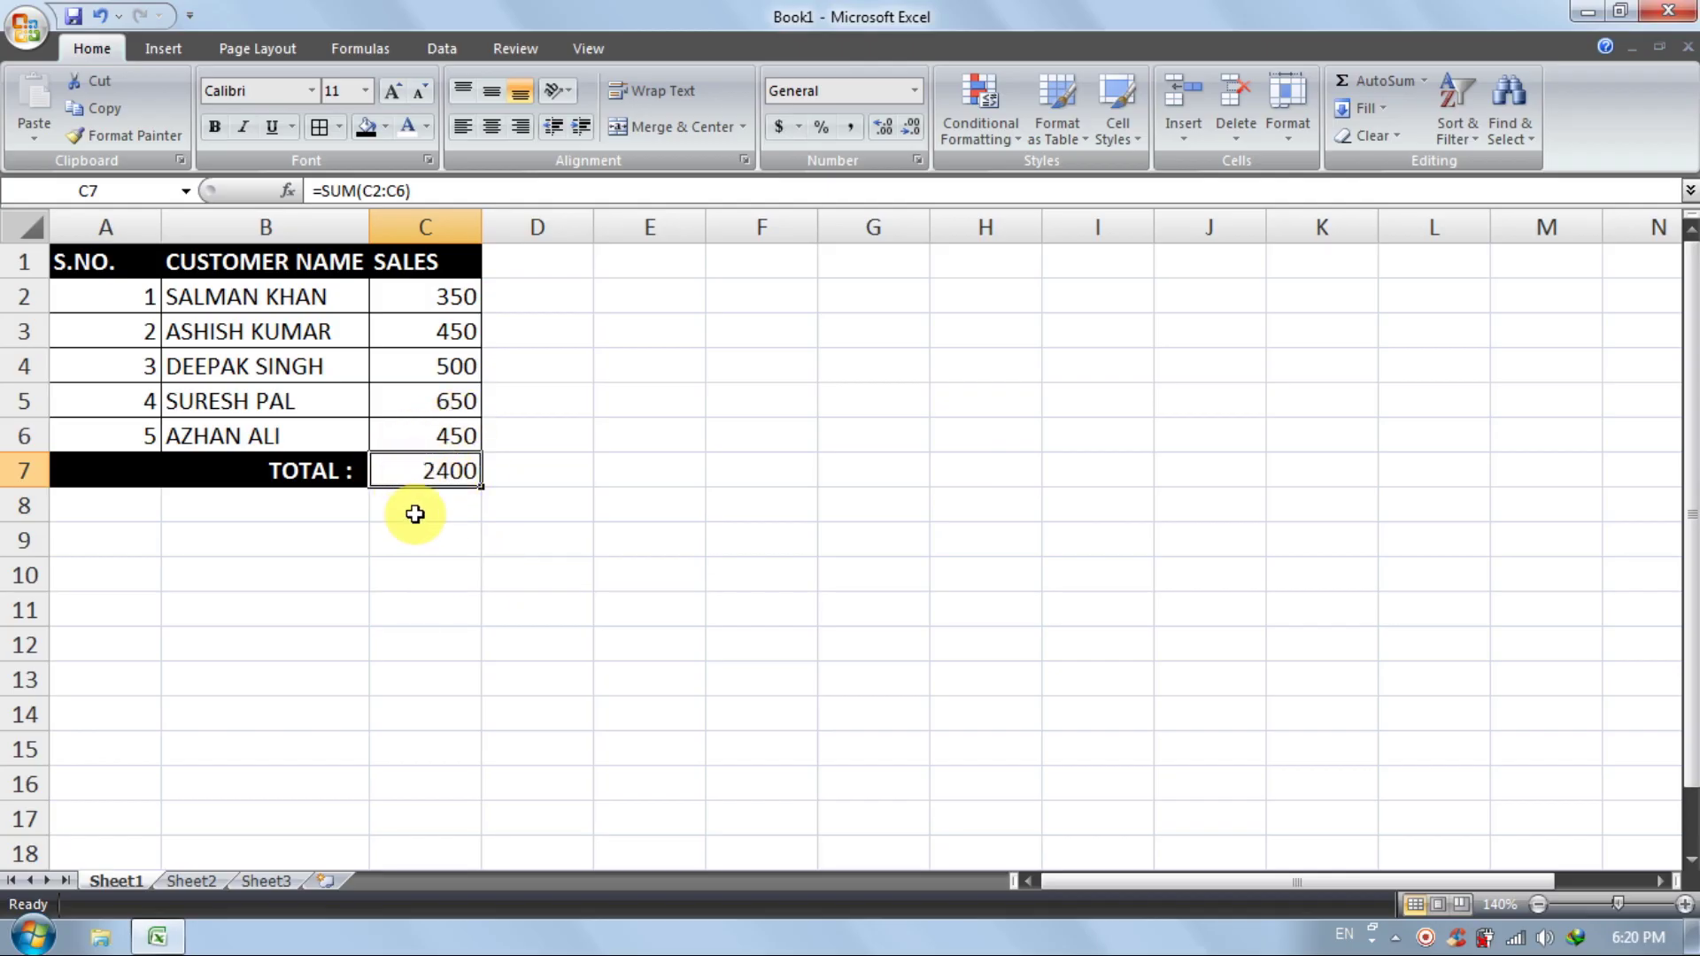
pyautogui.click(447, 49)
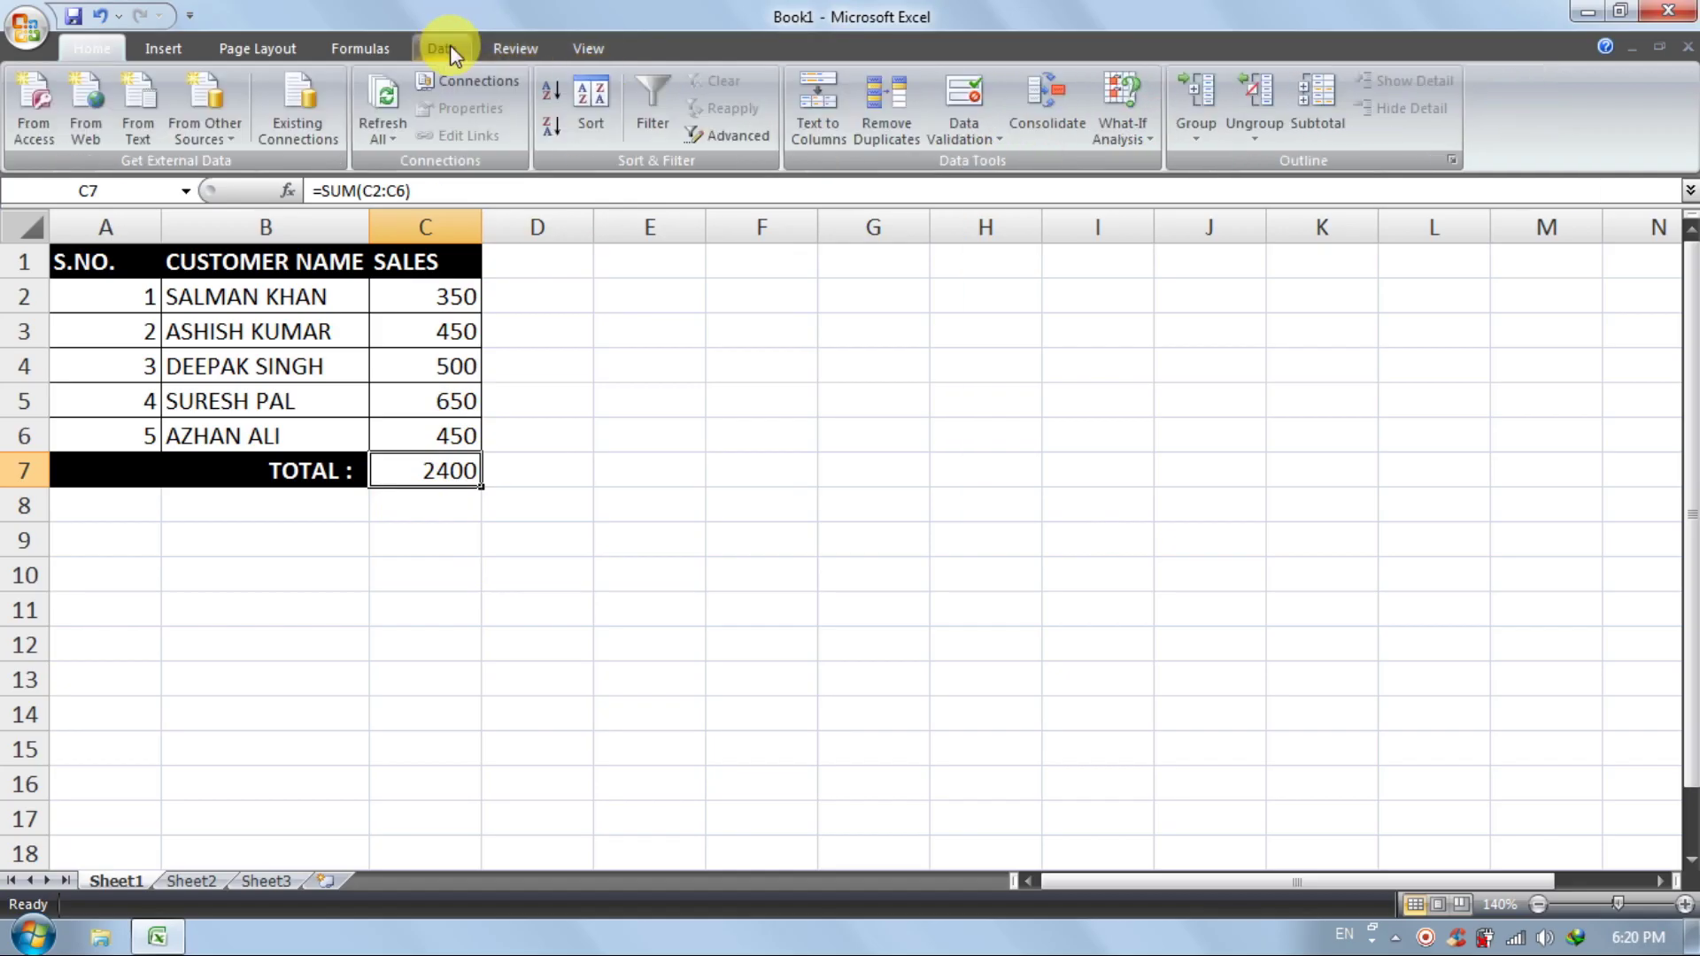
pyautogui.click(1119, 124)
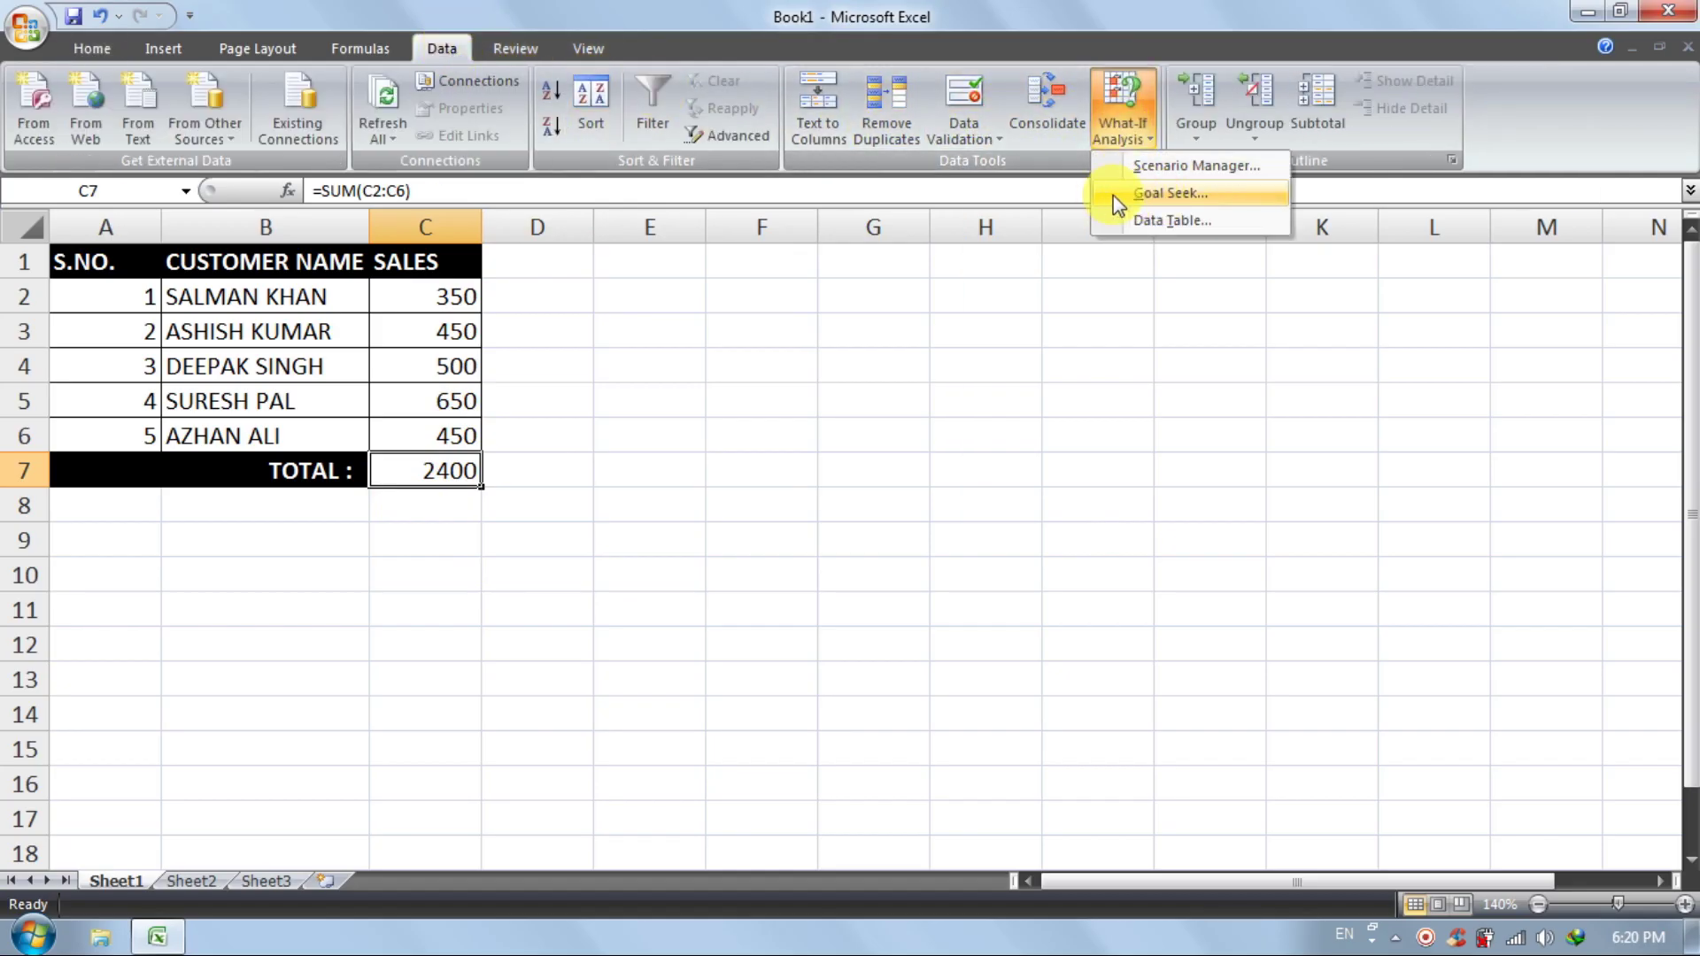
pyautogui.click(750, 504)
pyautogui.click(475, 531)
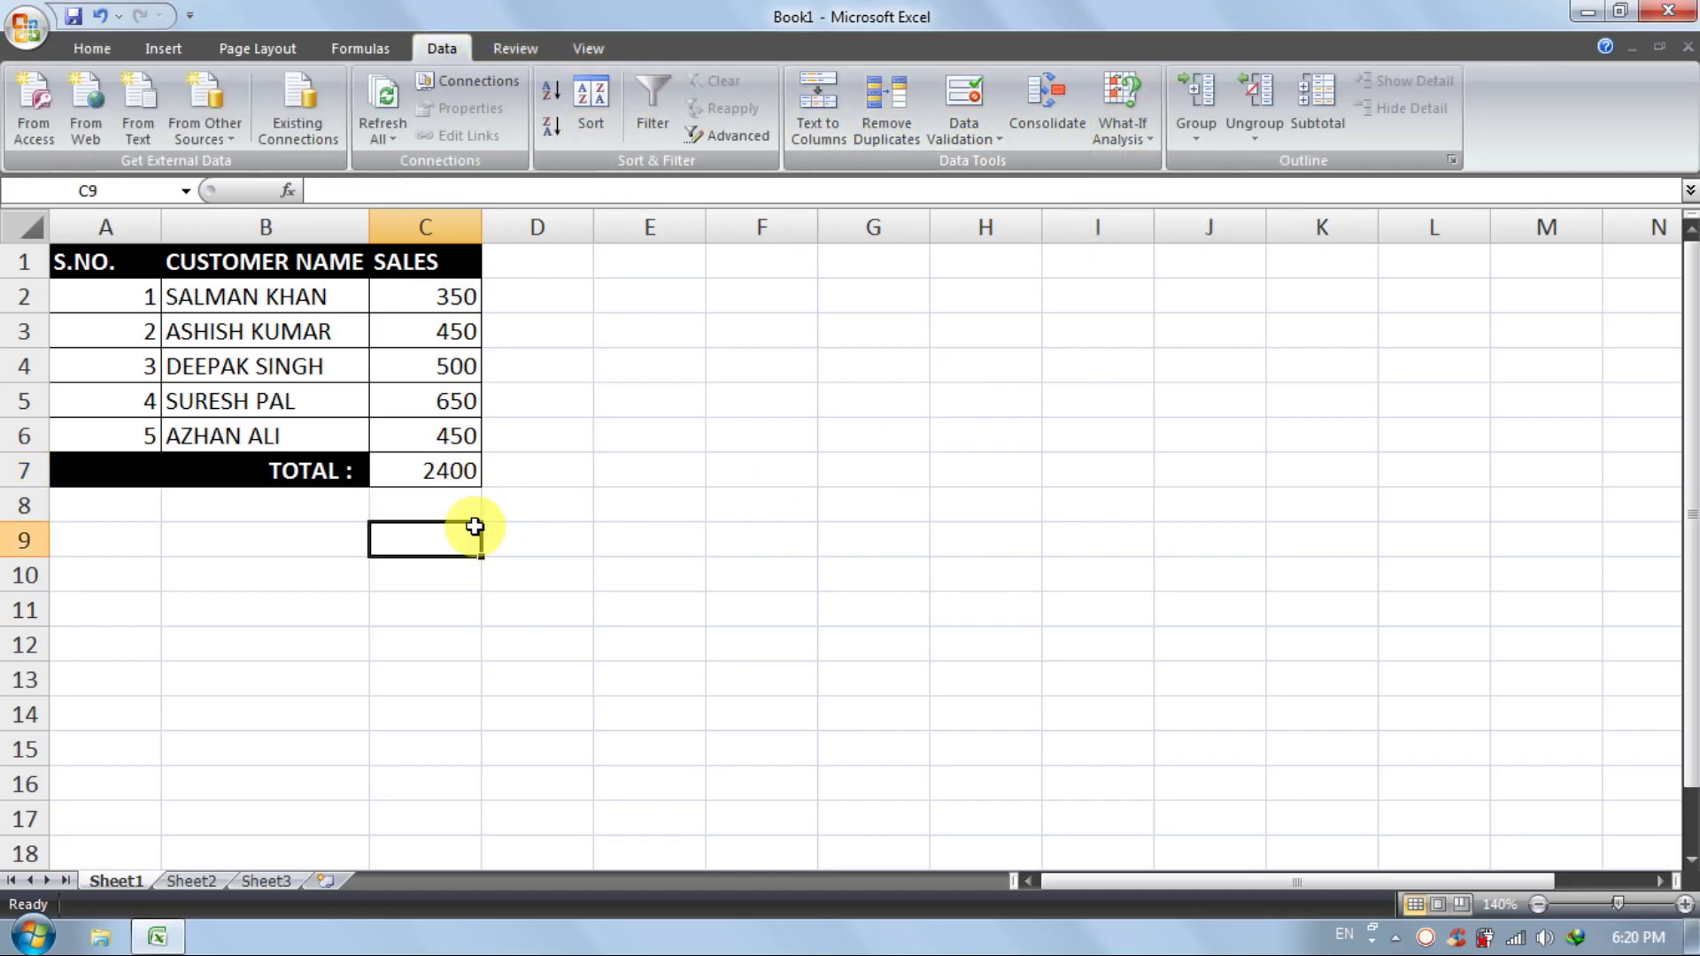
pyautogui.click(464, 475)
pyautogui.click(754, 370)
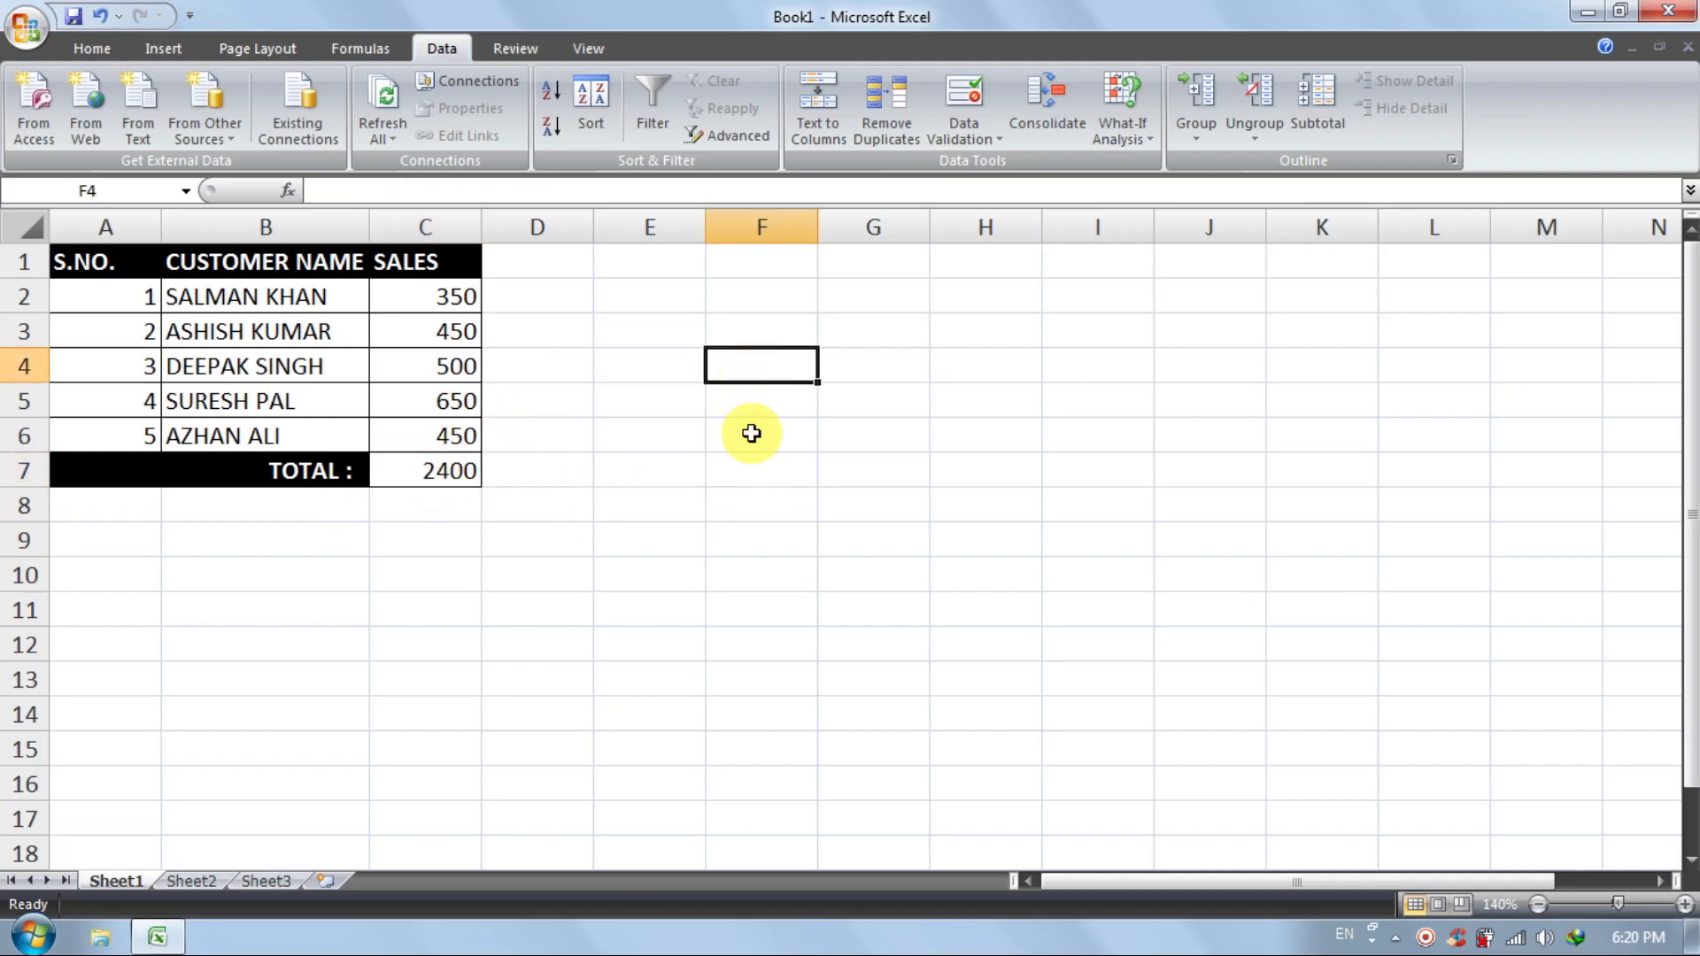
pyautogui.click(759, 573)
pyautogui.click(691, 538)
pyautogui.click(793, 376)
pyautogui.click(759, 574)
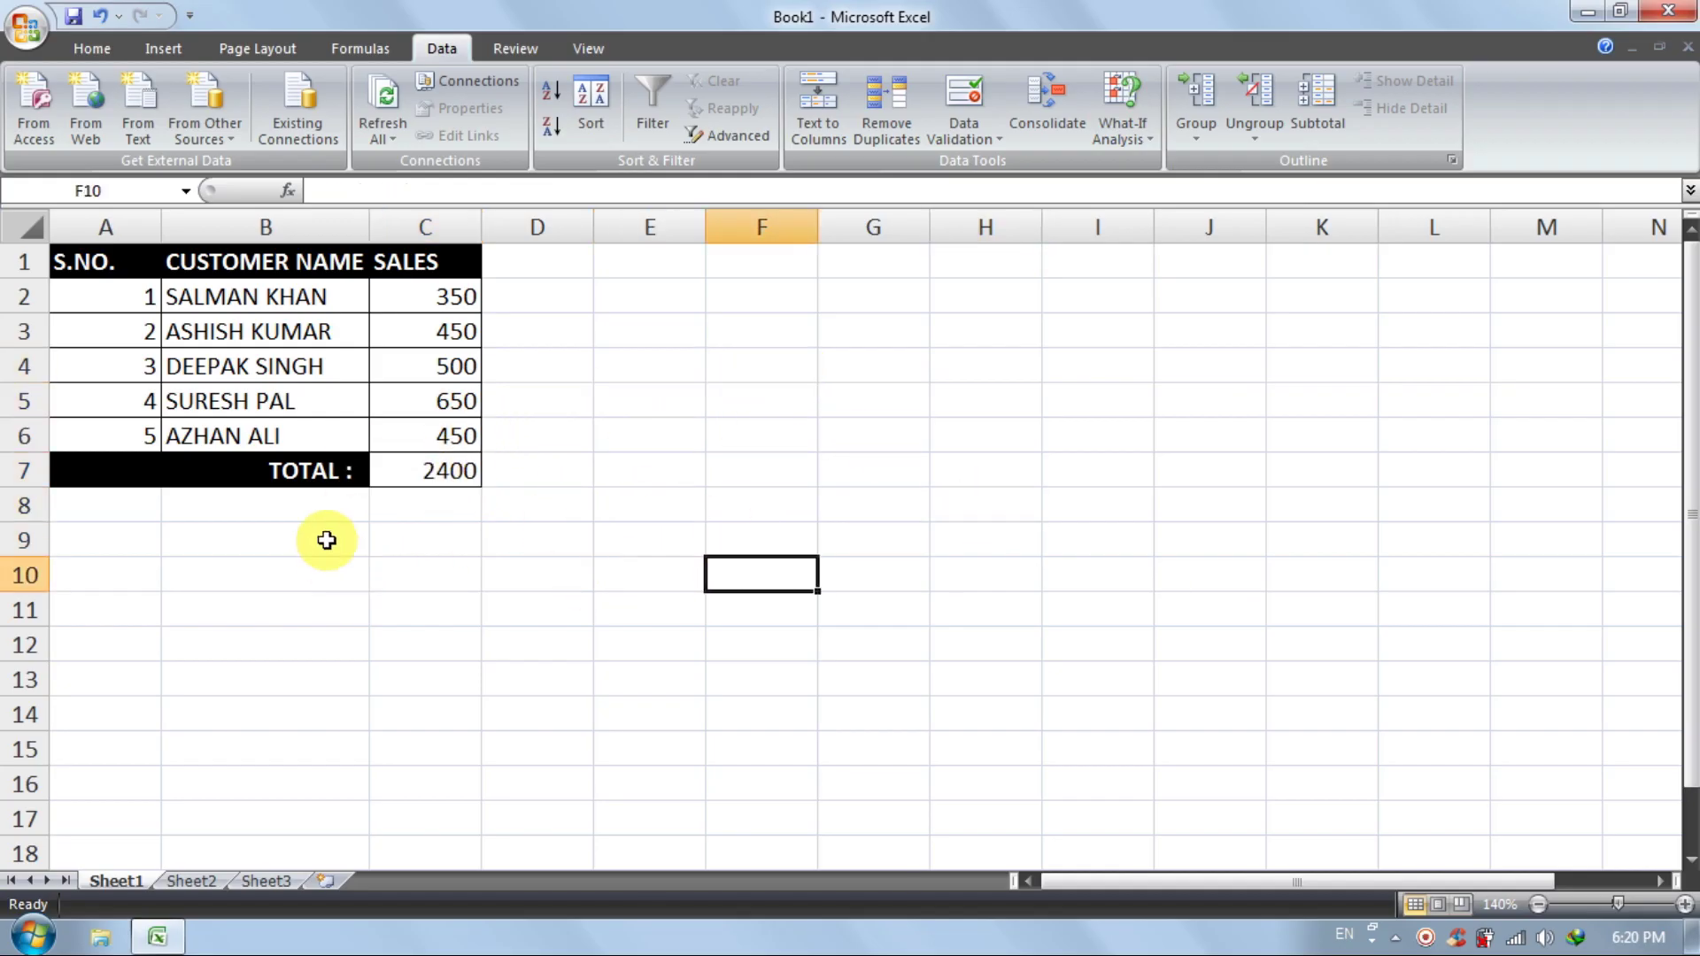
# Run Goal Seek to bring the total in C7 to 2600 by changing cell C2, and accept the solution
pyautogui.click(429, 470)
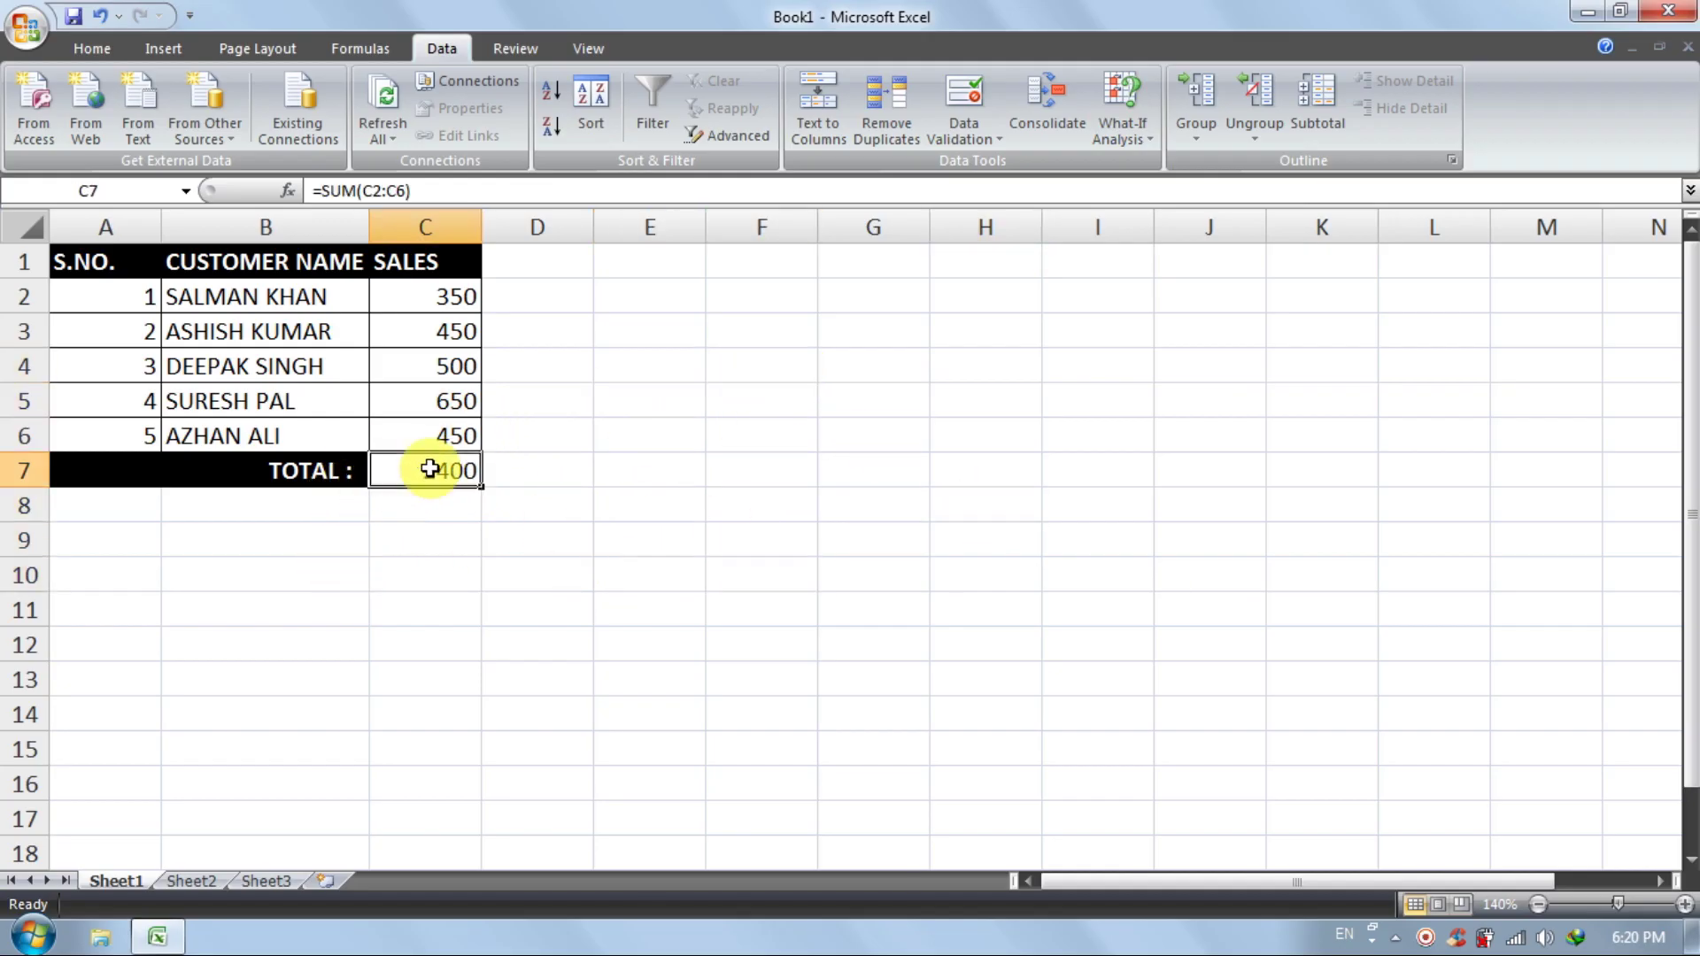
pyautogui.click(1126, 144)
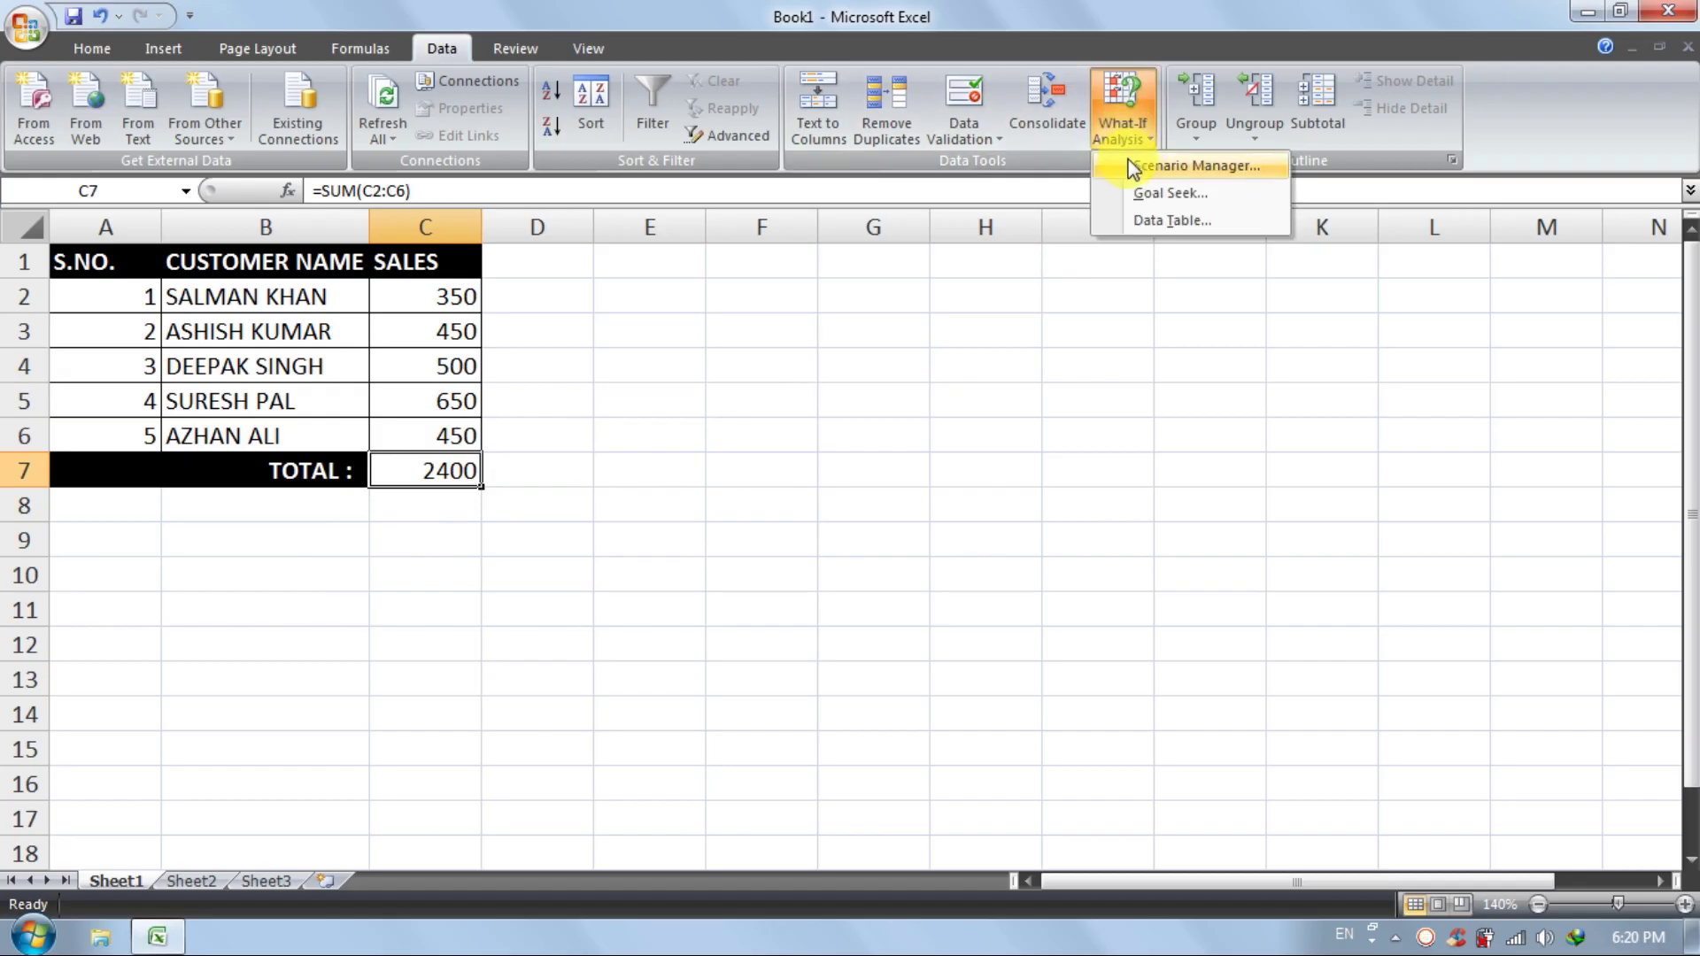
pyautogui.click(1161, 194)
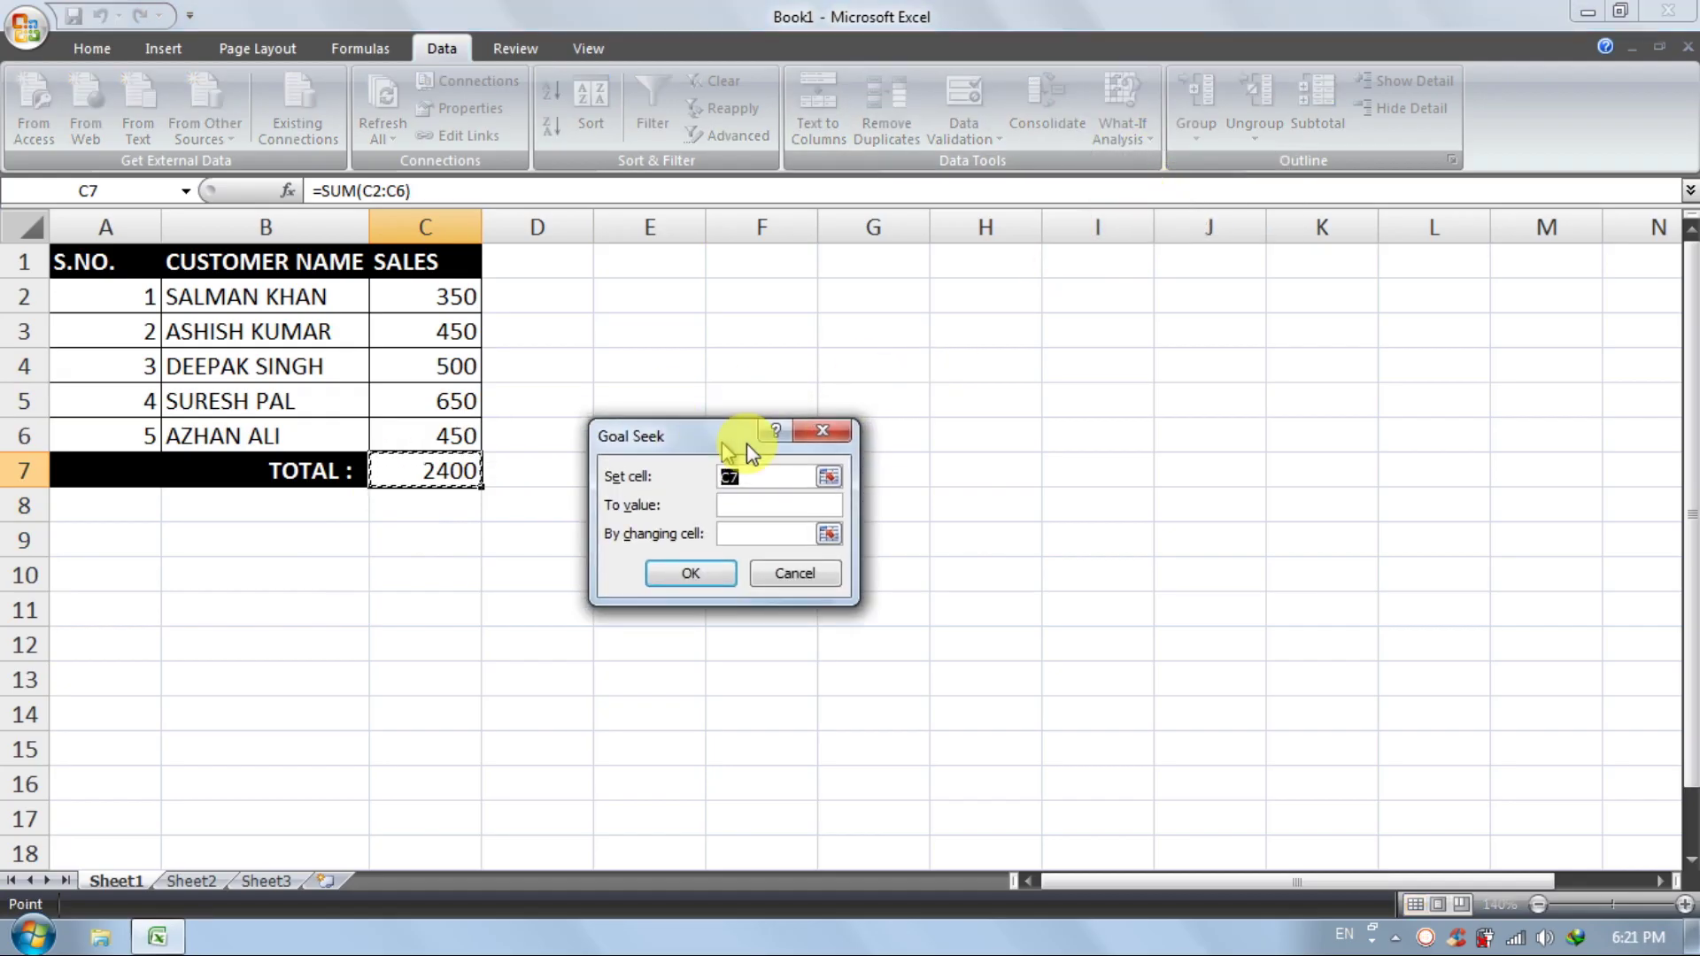
pyautogui.moveTo(747, 444); pyautogui.dragTo(896, 339)
pyautogui.click(883, 371)
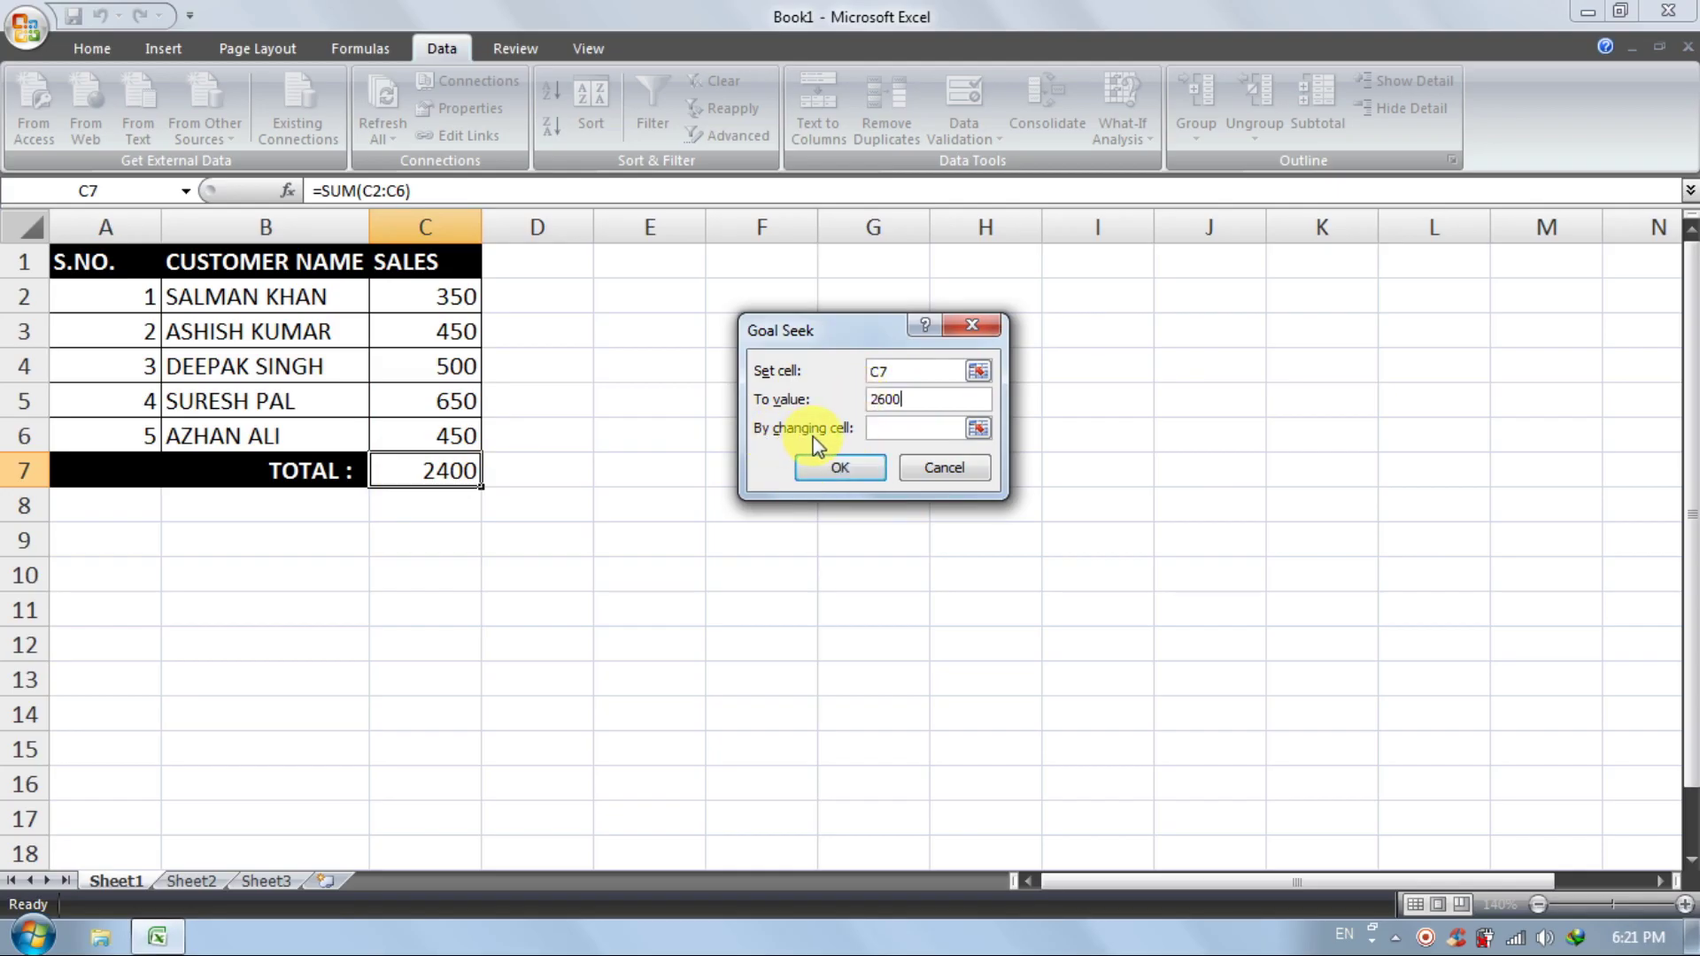
pyautogui.click(889, 431)
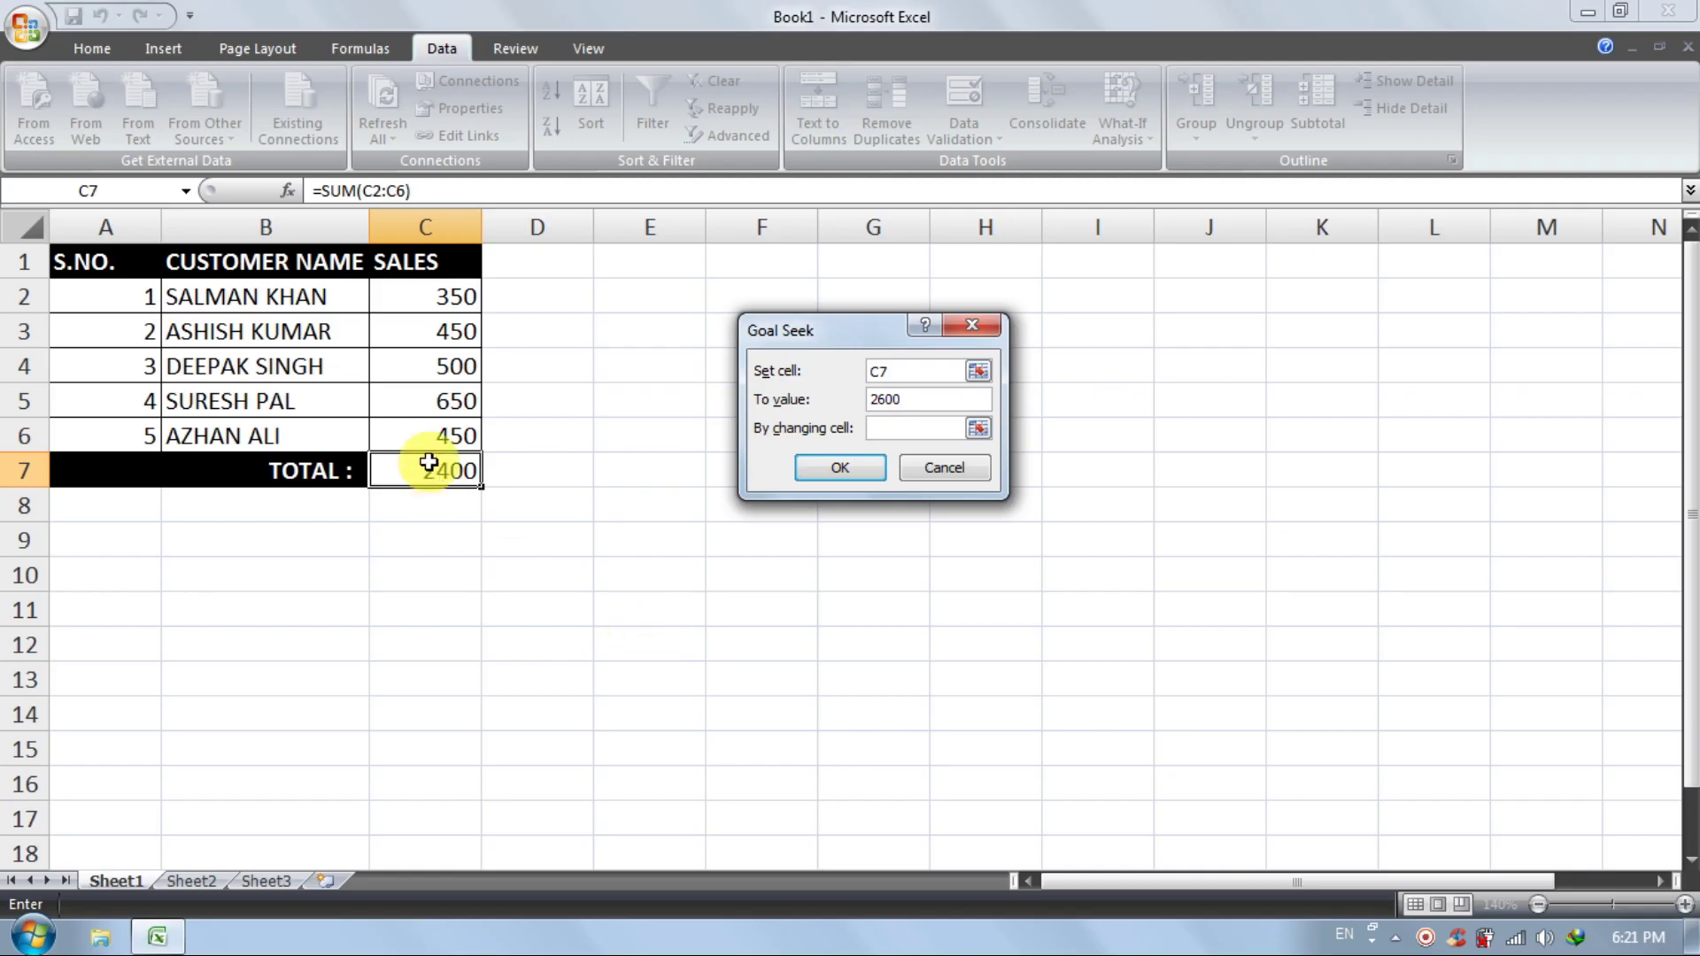
pyautogui.click(435, 295)
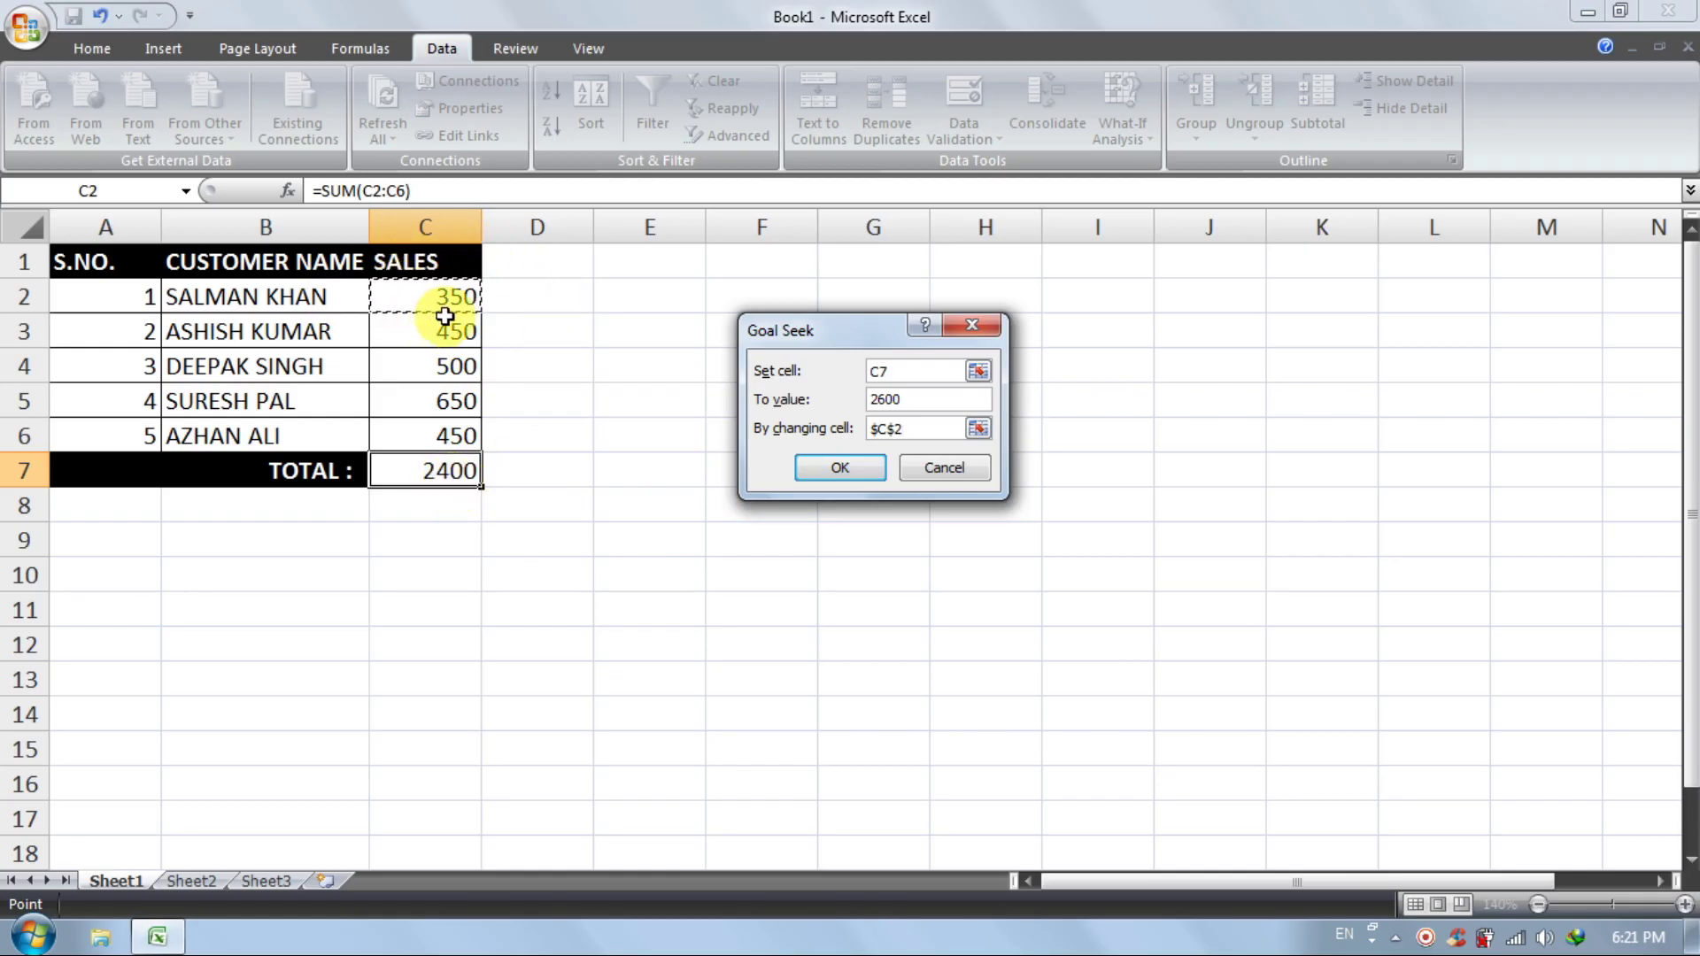
pyautogui.click(810, 467)
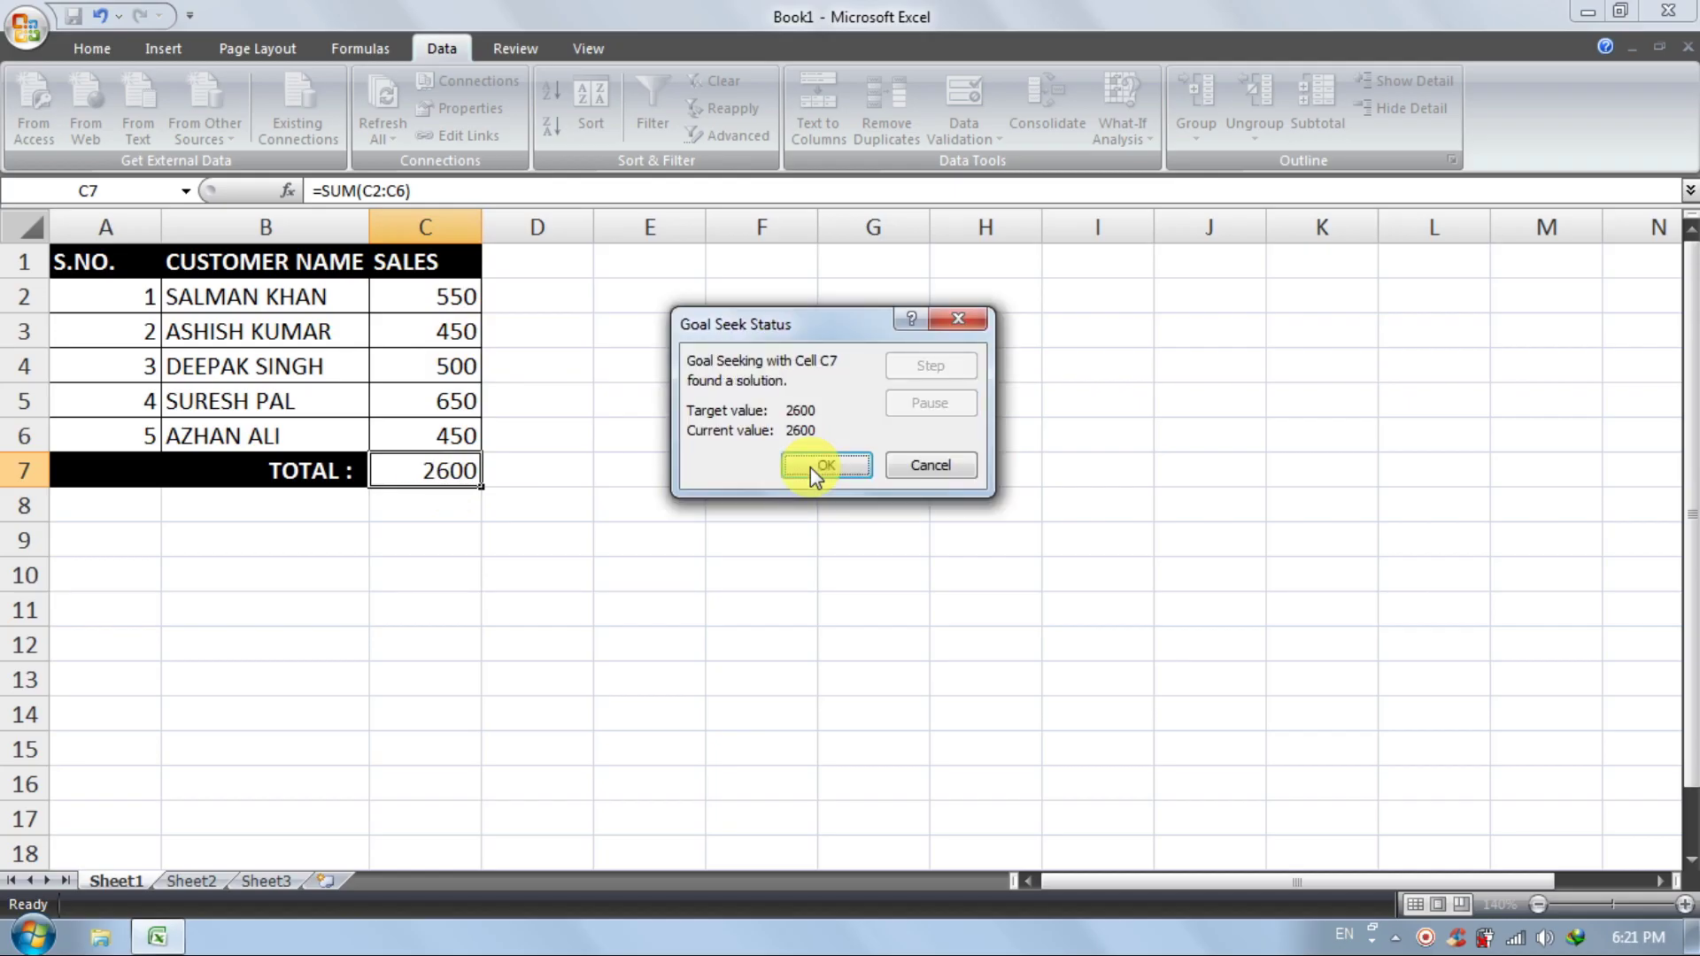
pyautogui.click(811, 465)
pyautogui.click(810, 468)
pyautogui.click(412, 298)
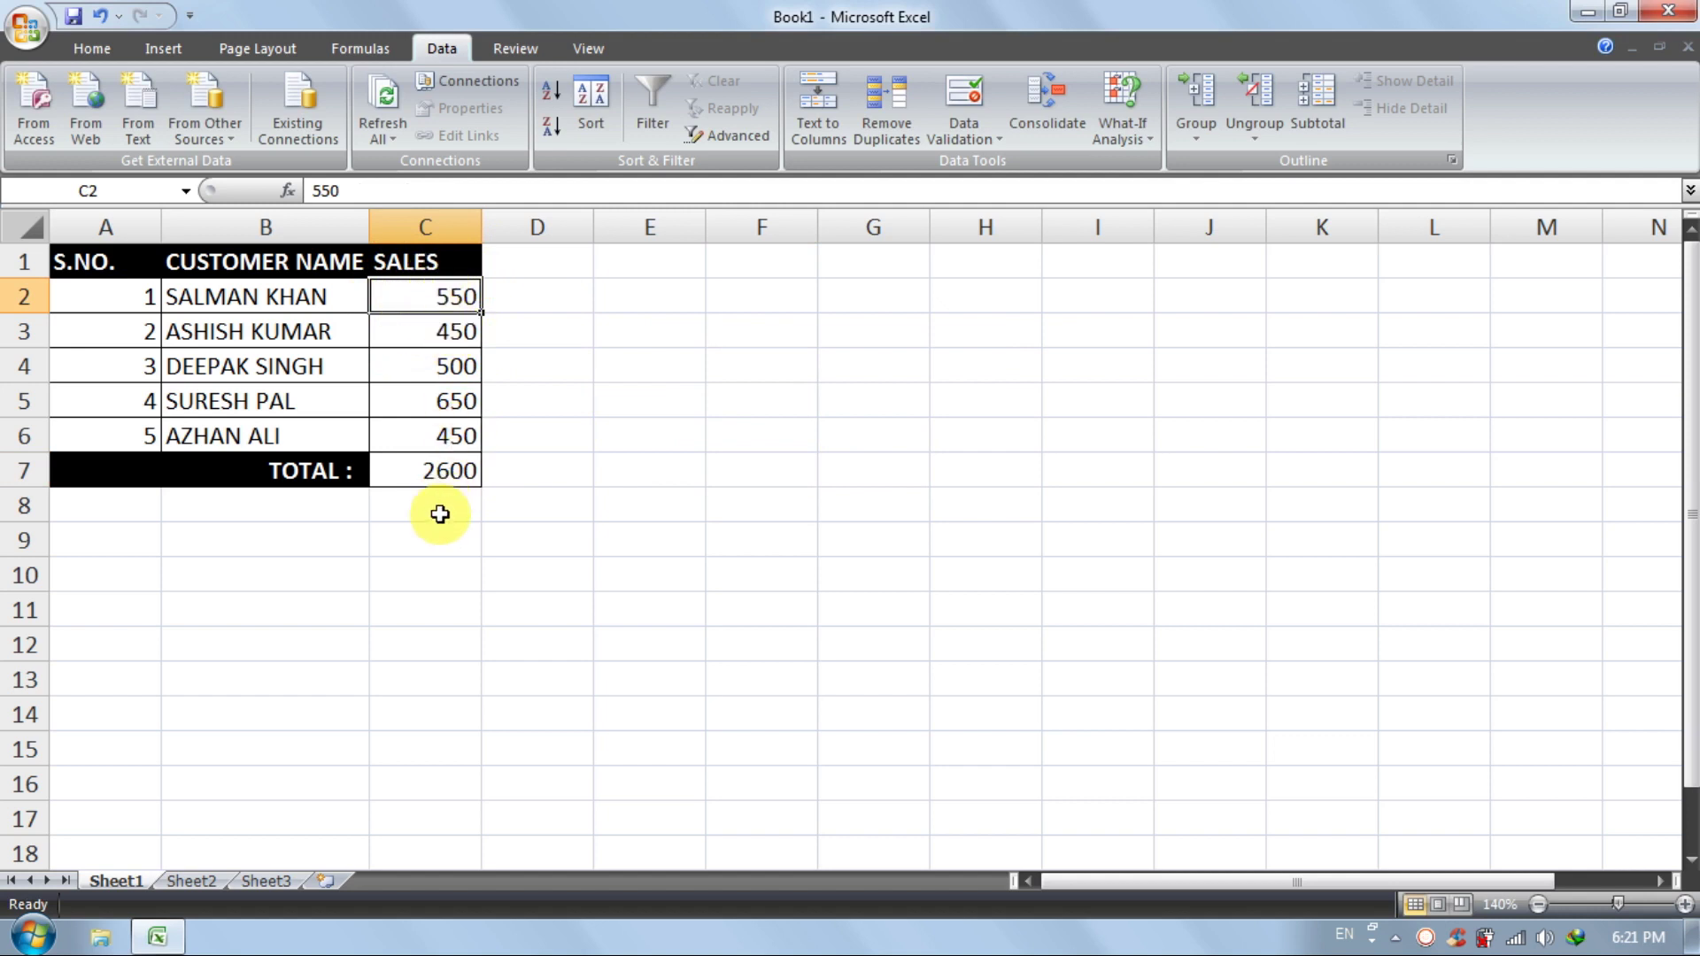
# Run Goal Seek again to bring the total in C7 to 2500 by changing cell C5, and accept the solution
pyautogui.click(440, 476)
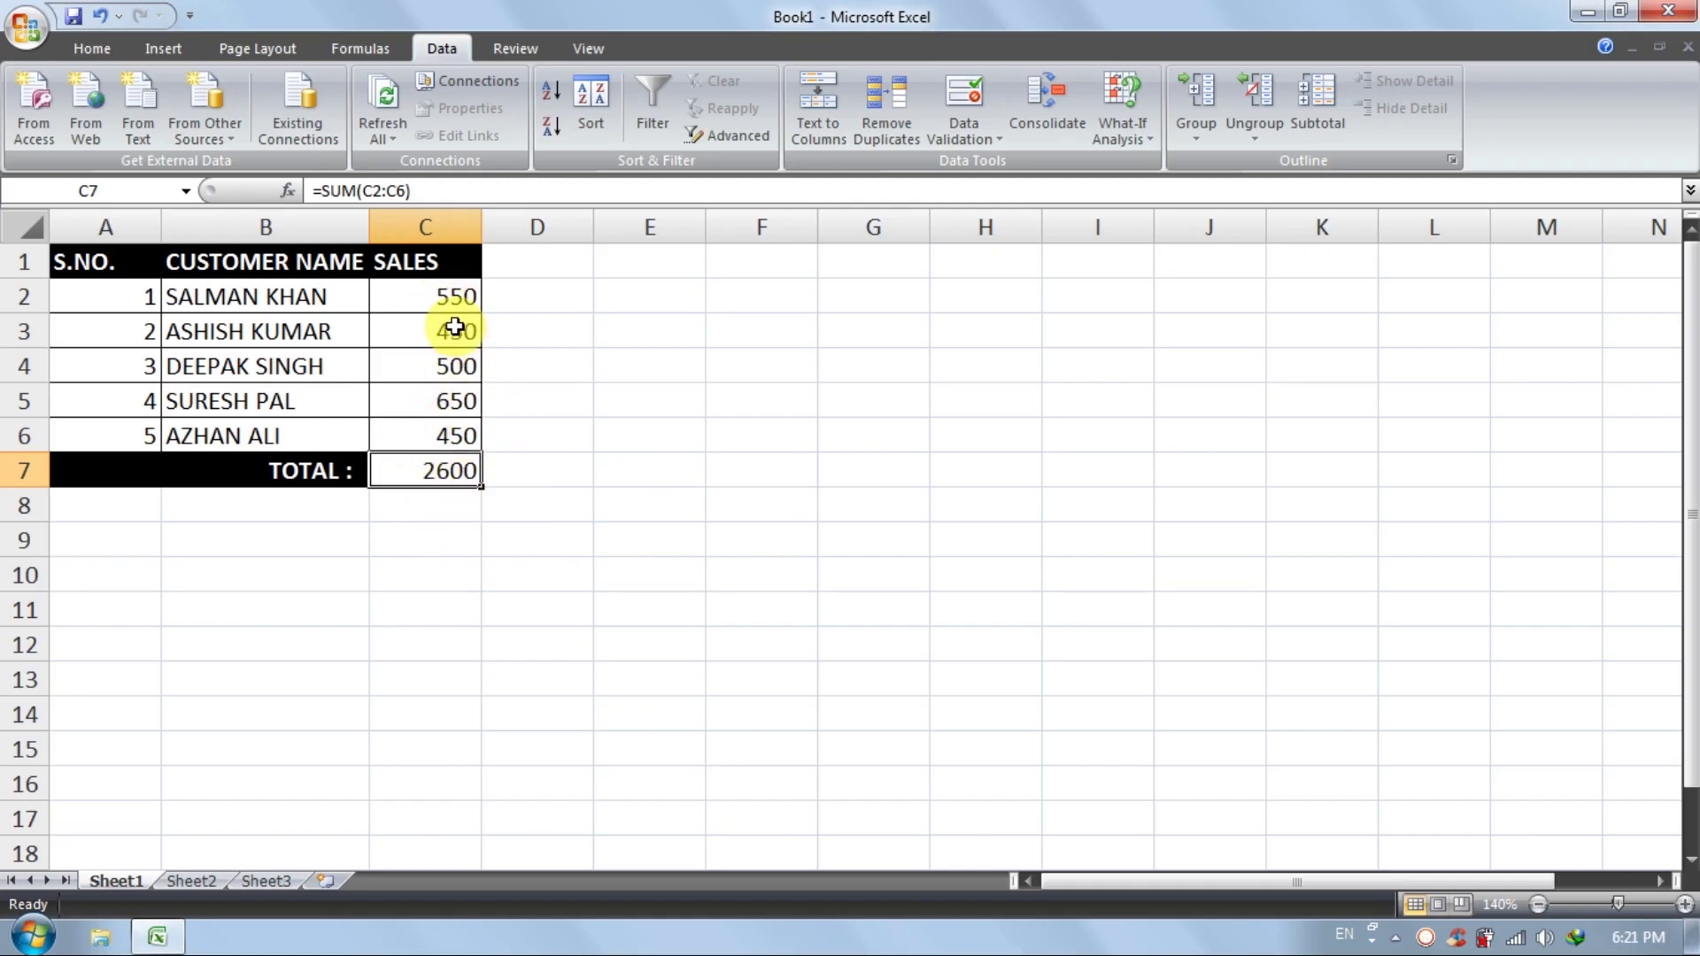
pyautogui.click(1114, 151)
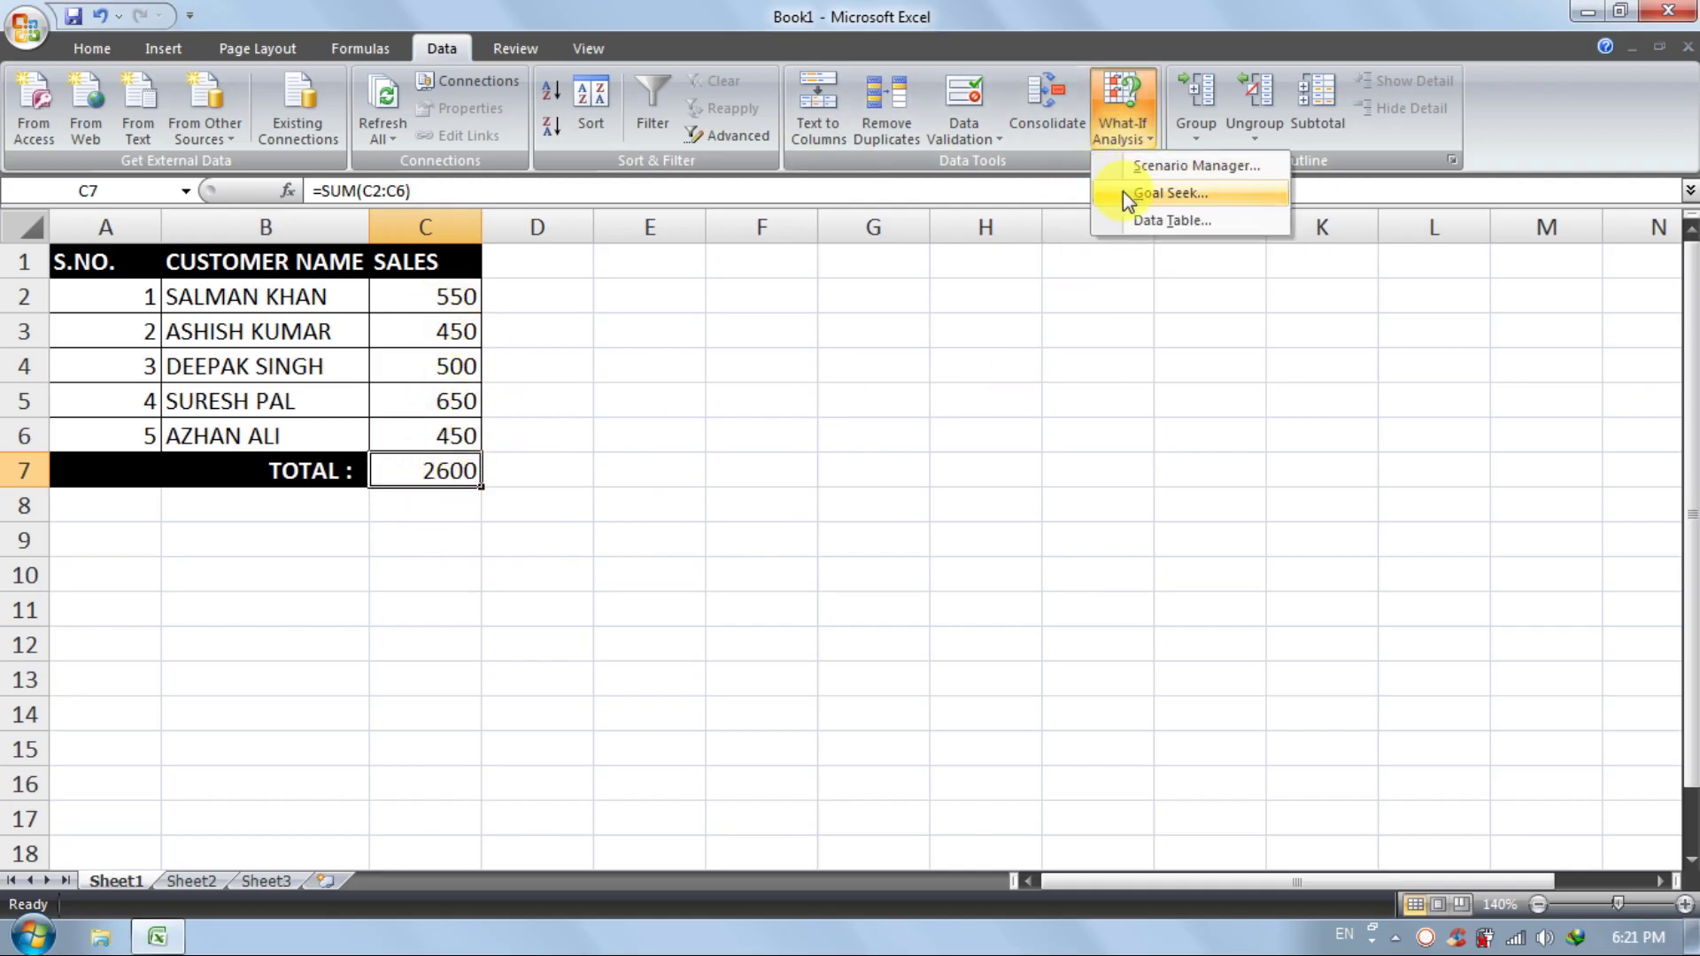
pyautogui.click(1123, 191)
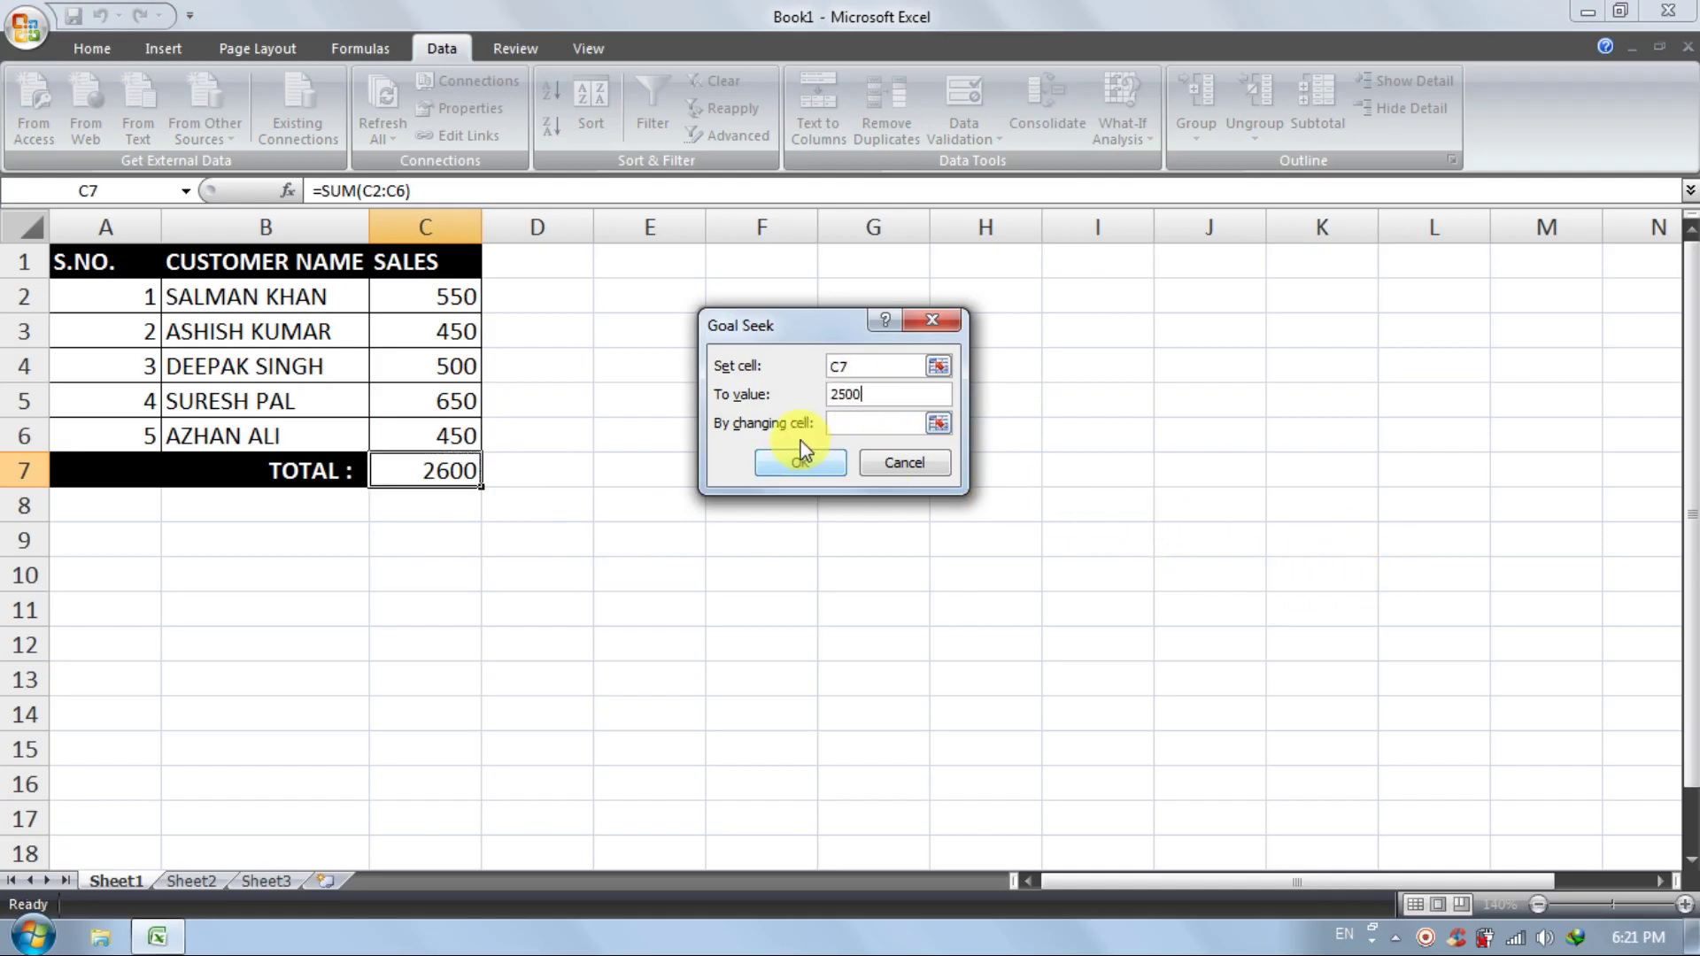
pyautogui.click(844, 426)
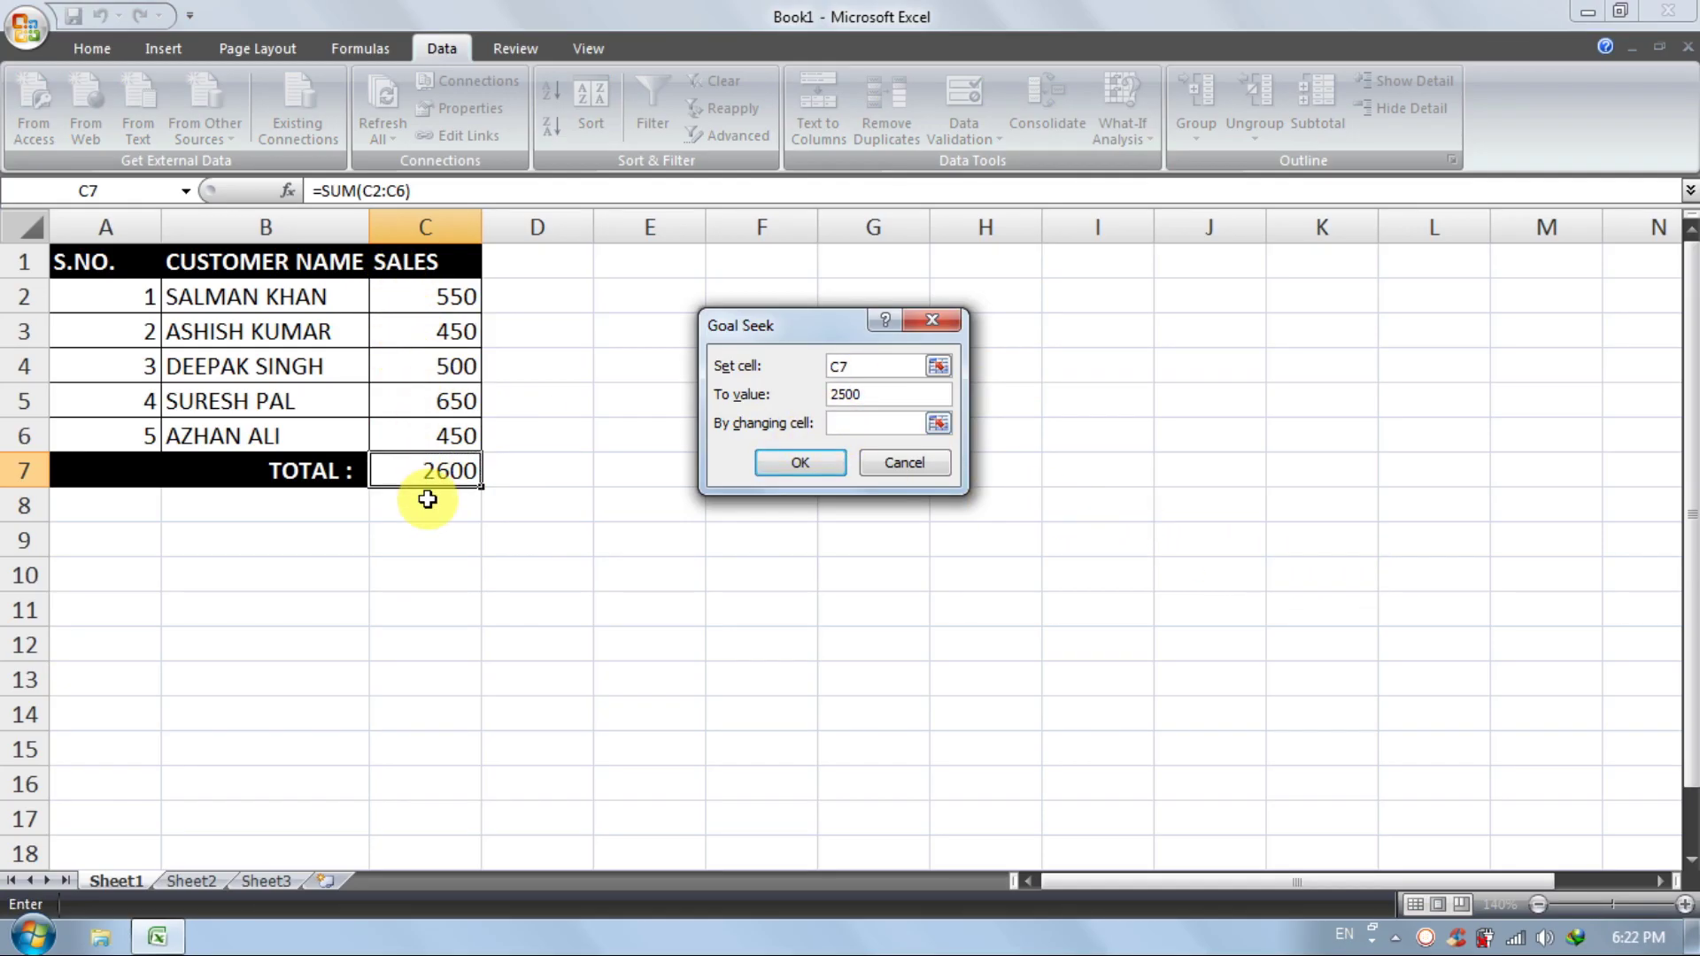
pyautogui.click(805, 469)
pyautogui.click(787, 460)
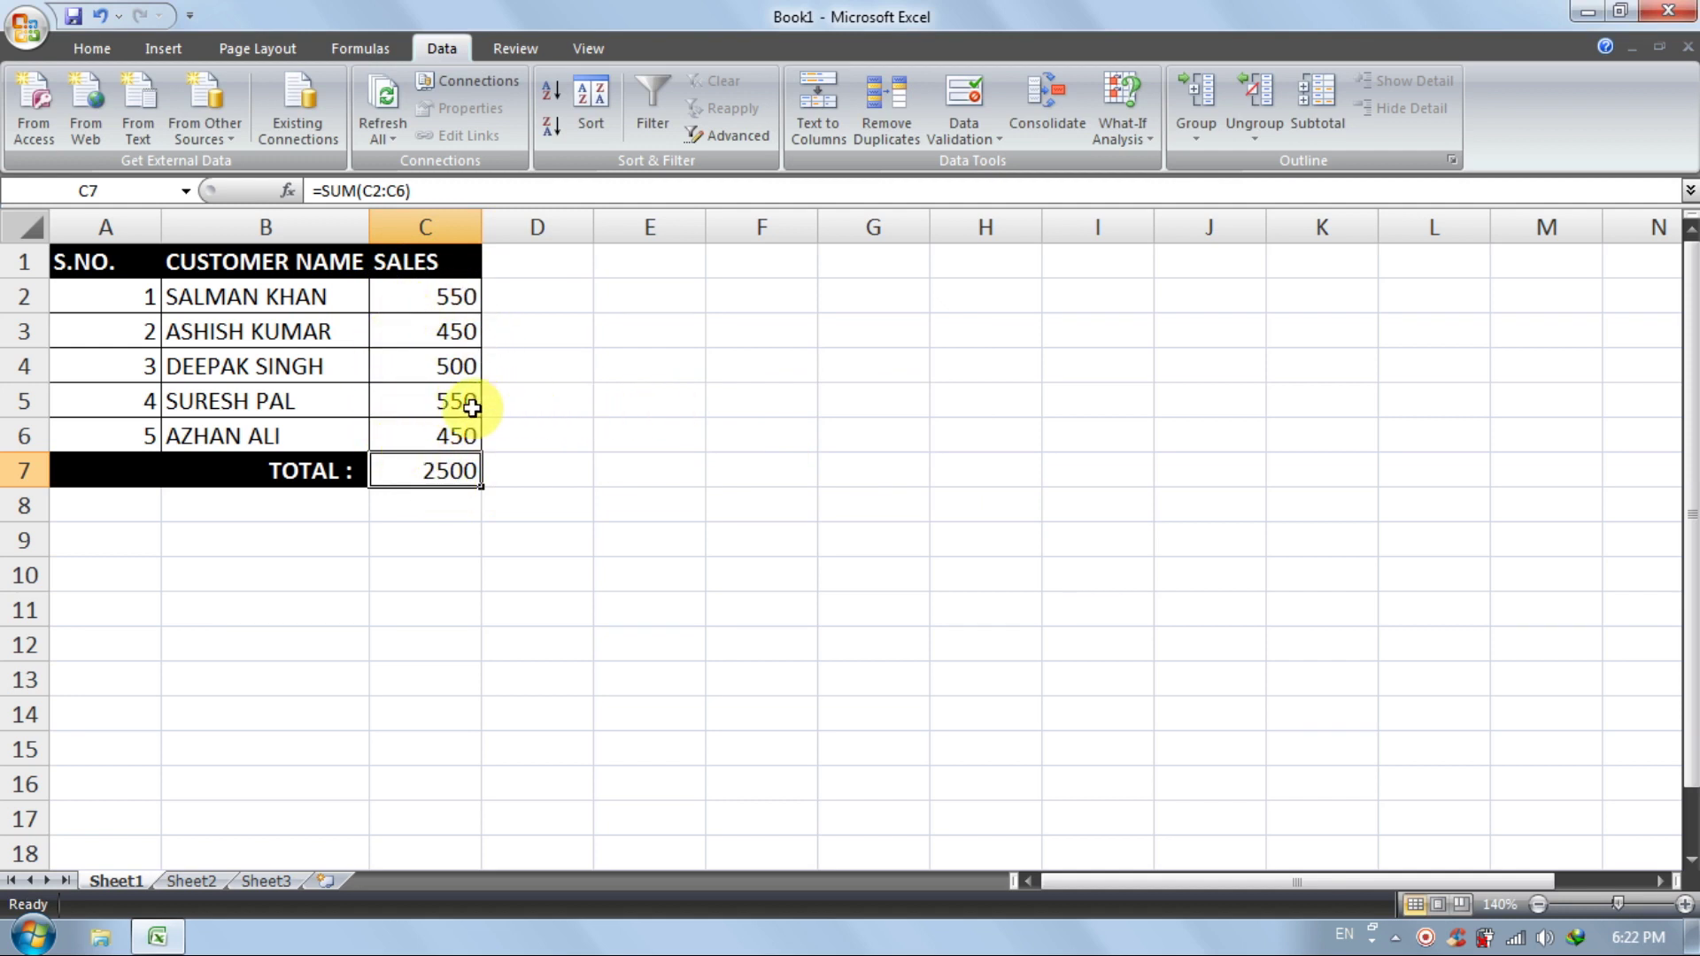
pyautogui.click(542, 535)
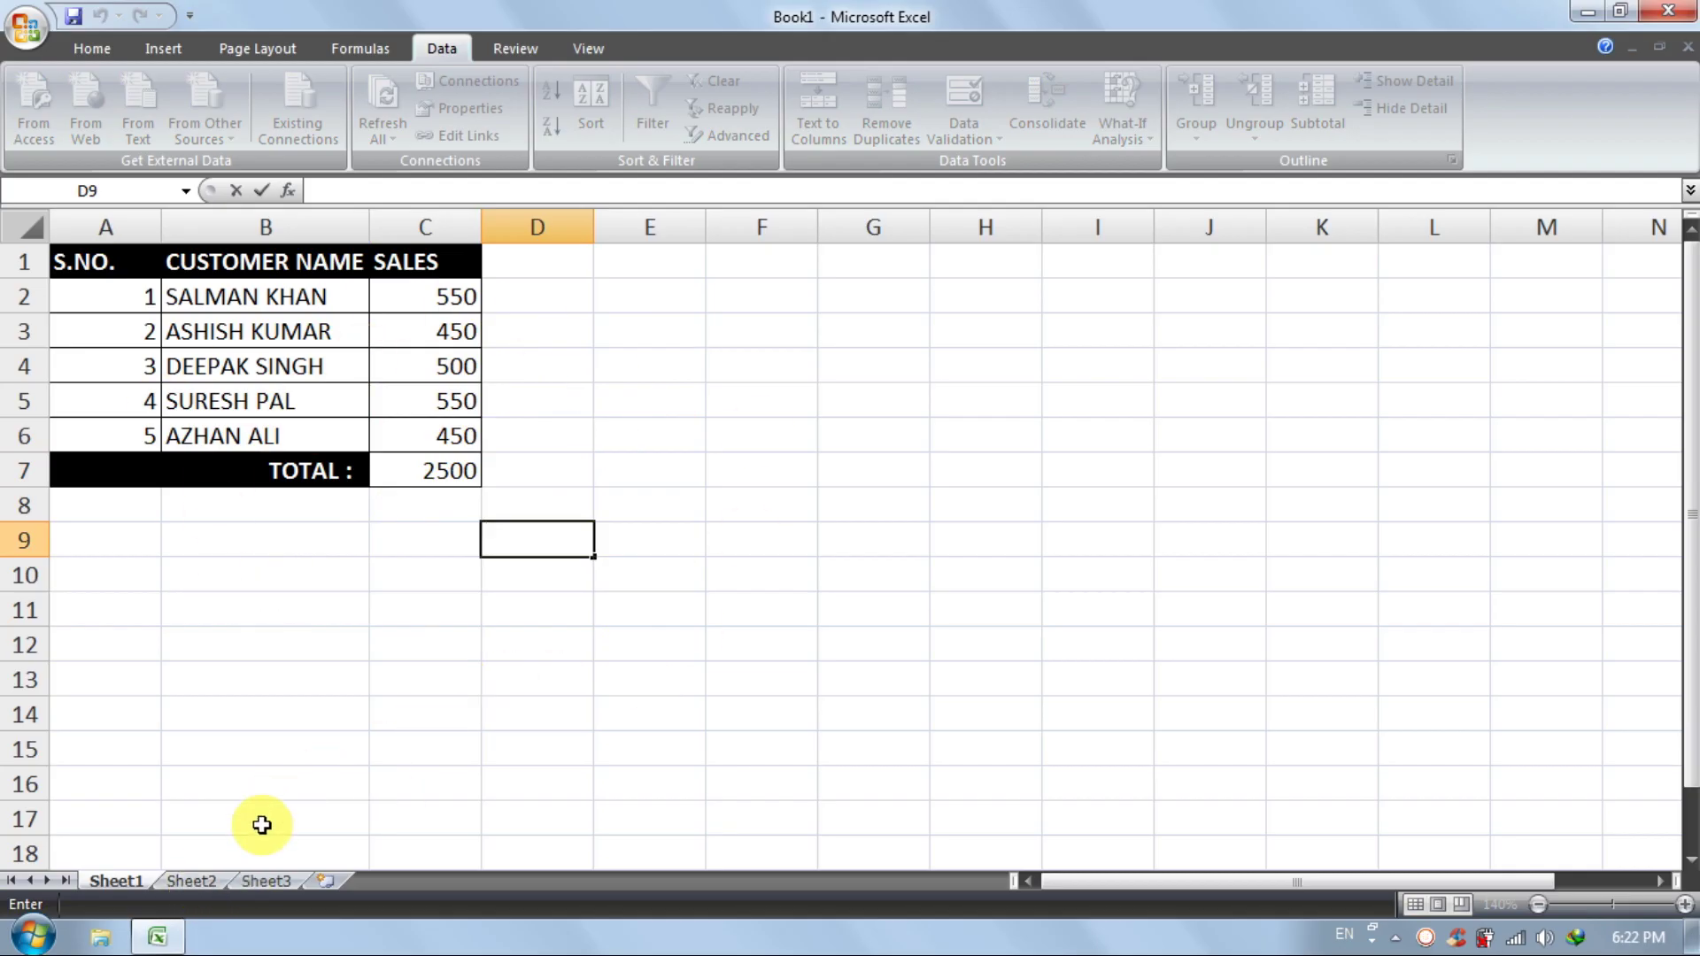
# Copy the table range A1:C6 without the total row and paste it into Sheet2 at cell A1
pyautogui.moveTo(83, 262); pyautogui.dragTo(390, 436)
pyautogui.click(93, 53)
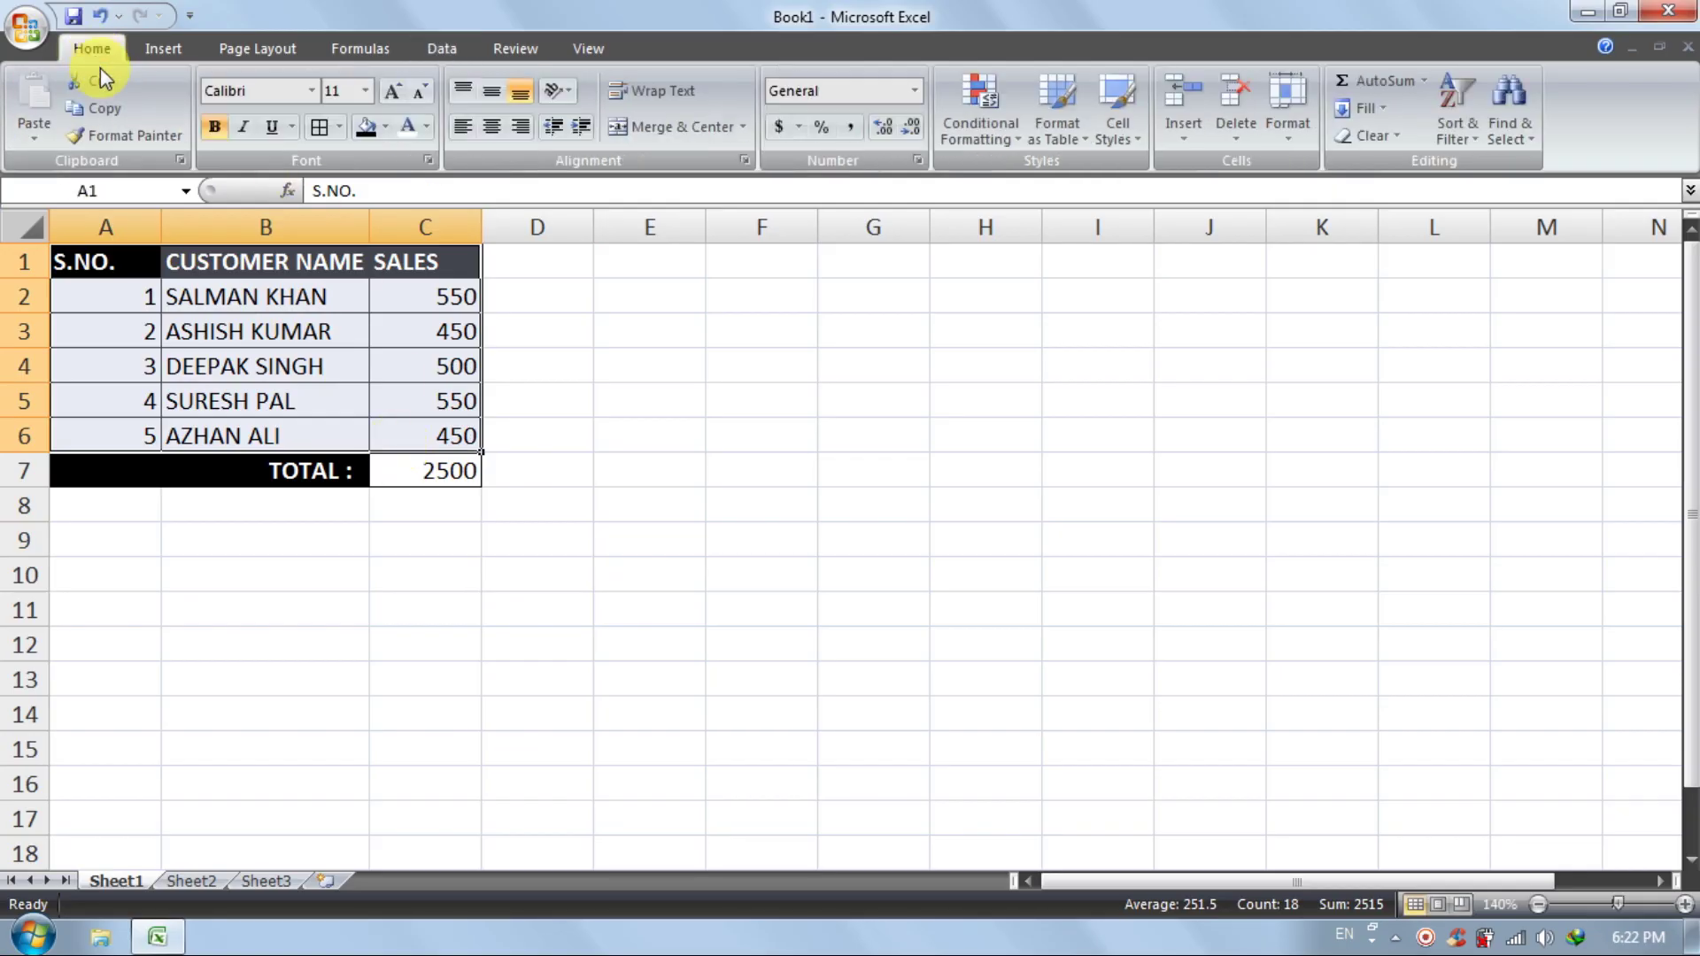
pyautogui.click(99, 106)
pyautogui.click(190, 879)
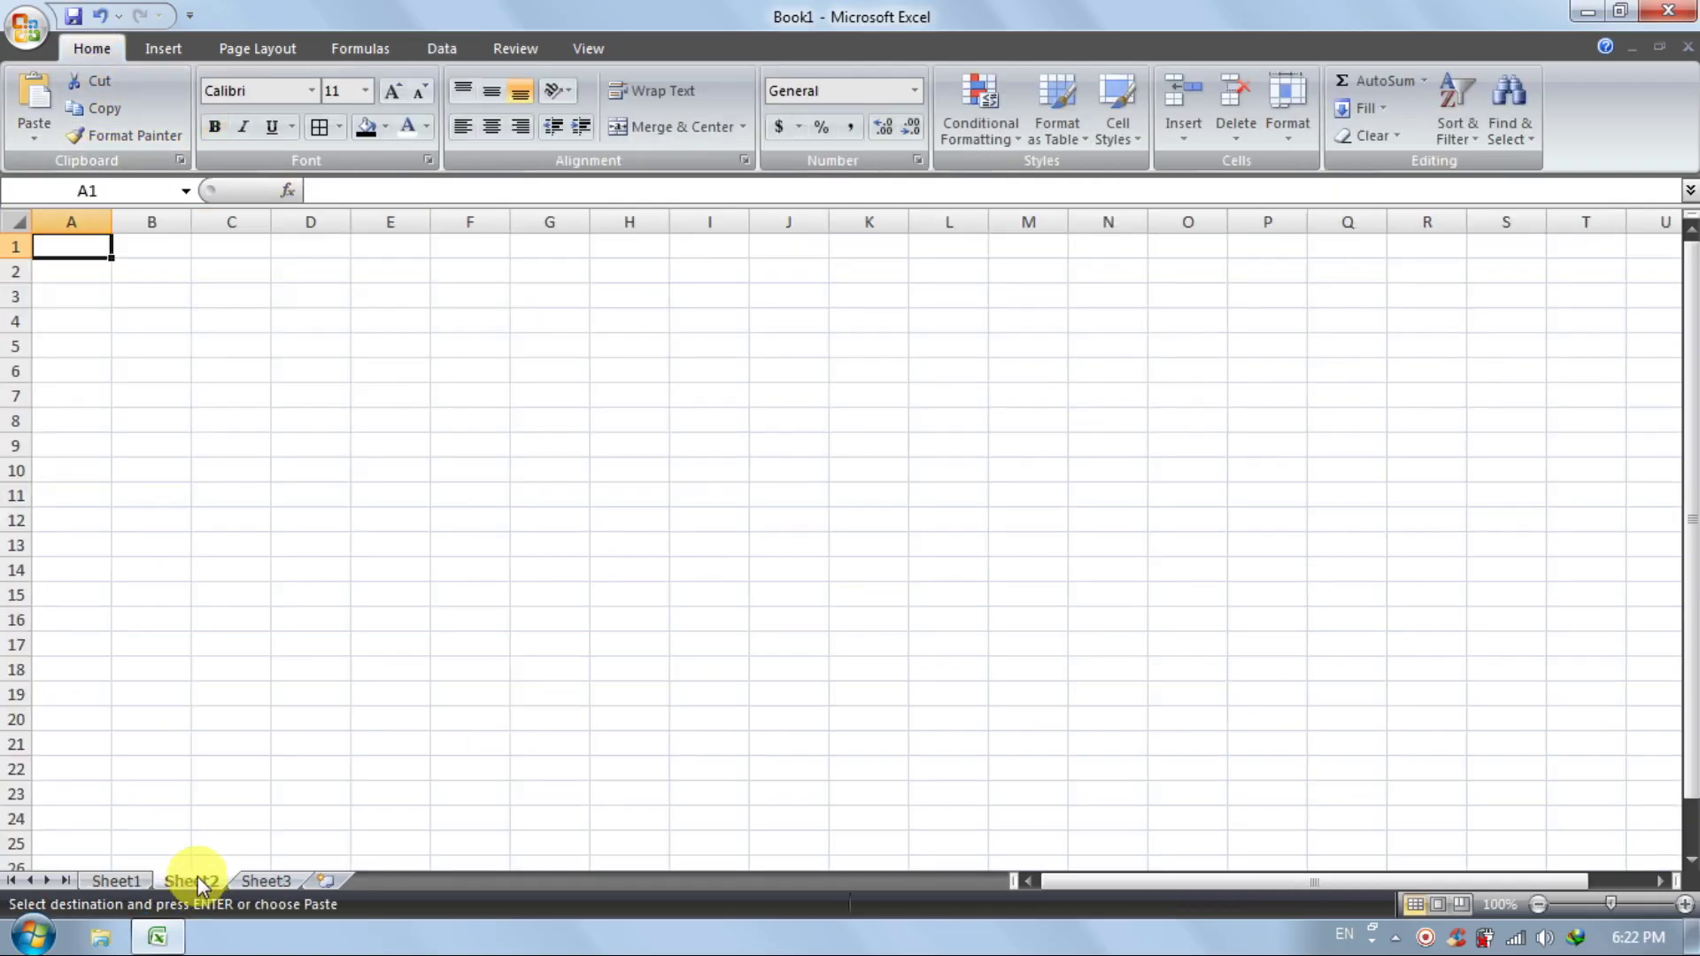
pyautogui.click(34, 105)
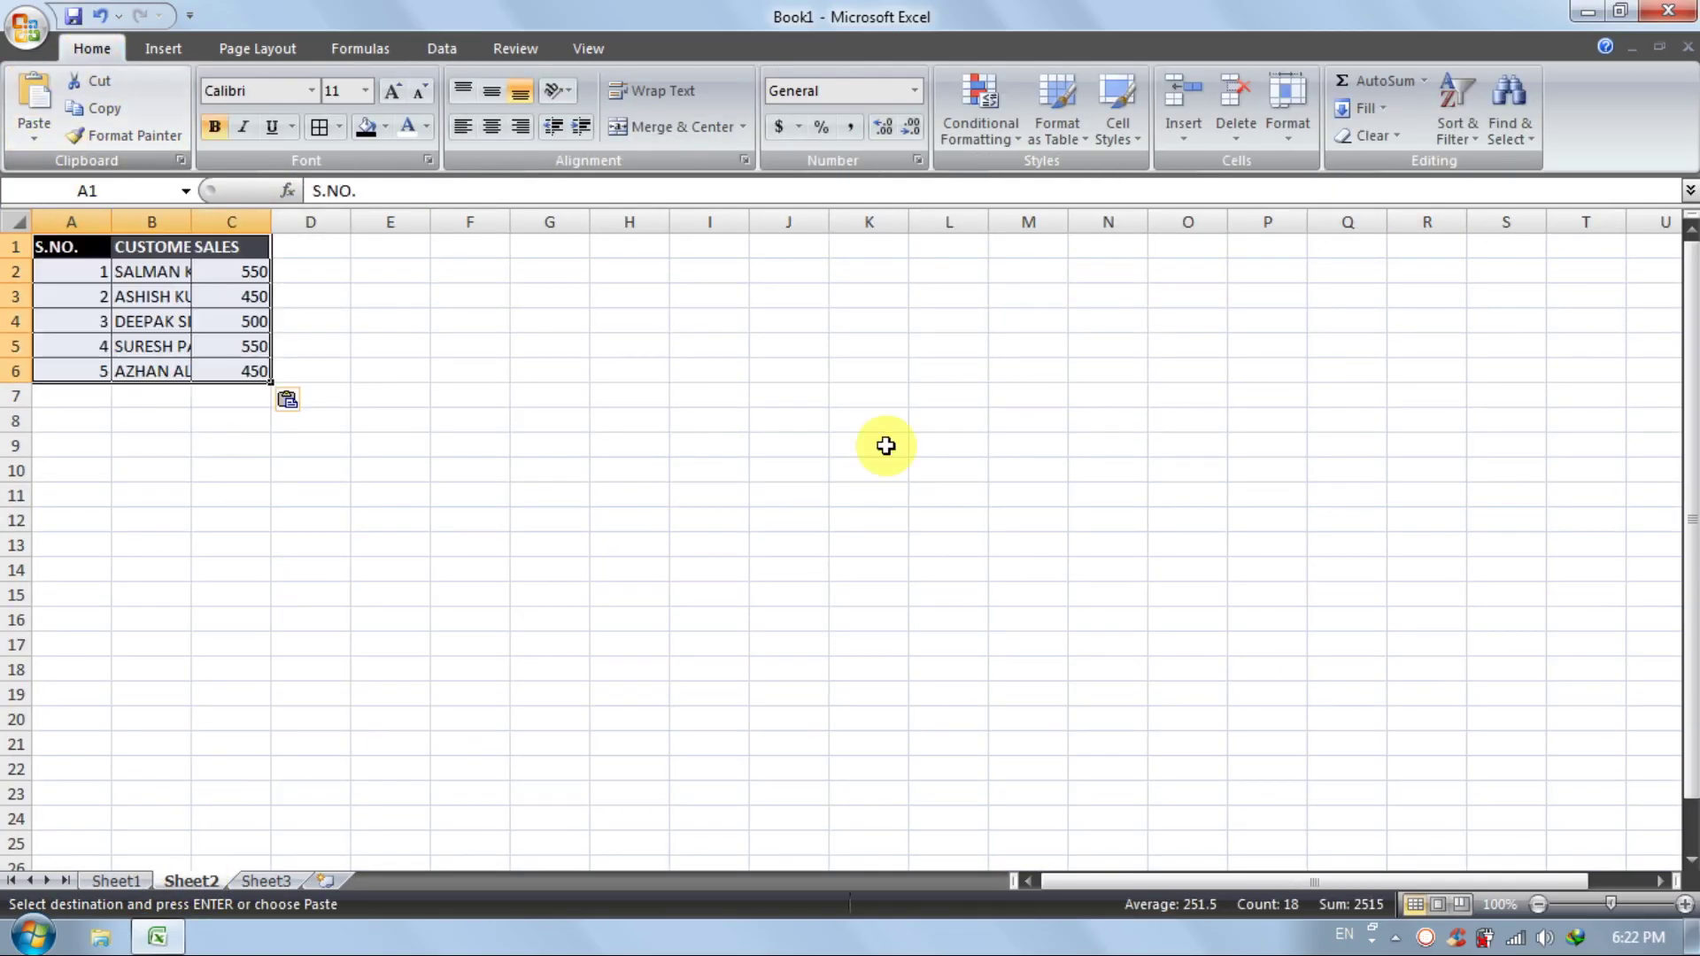
# Set Sheet2's zoom to 140% and widen column B to fit its header and the full names
pyautogui.click(1682, 904)
pyautogui.click(1682, 904)
pyautogui.click(1682, 904)
pyautogui.click(1682, 904)
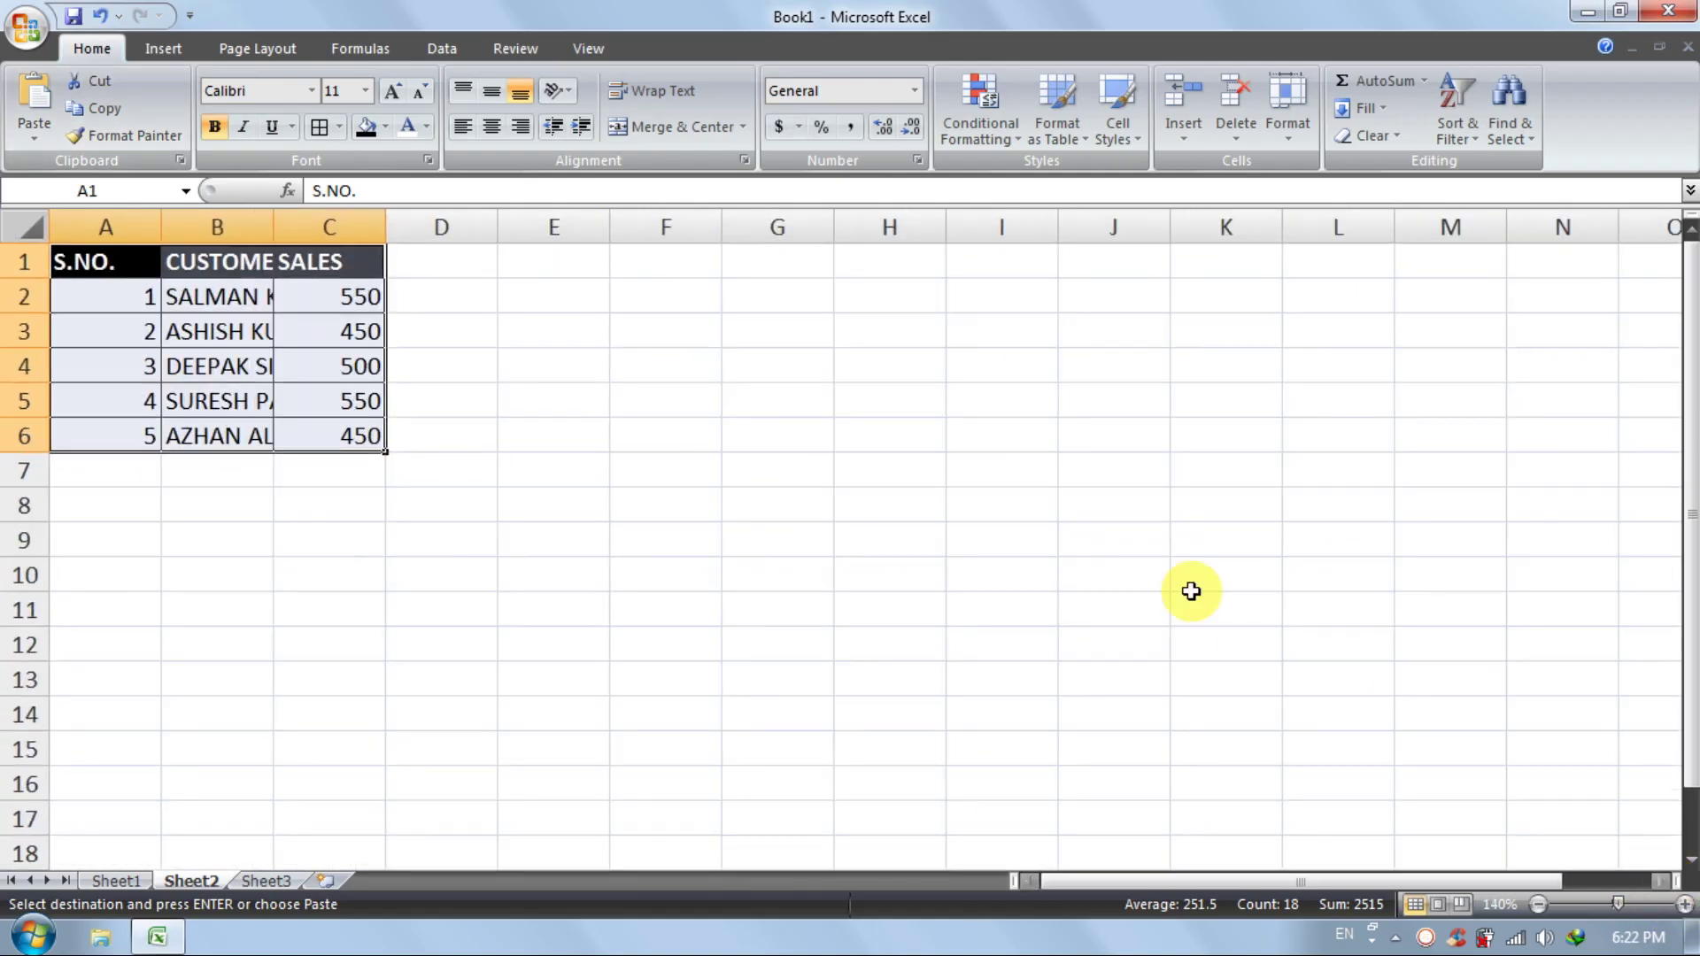
pyautogui.click(1111, 542)
pyautogui.moveTo(278, 232); pyautogui.dragTo(371, 232)
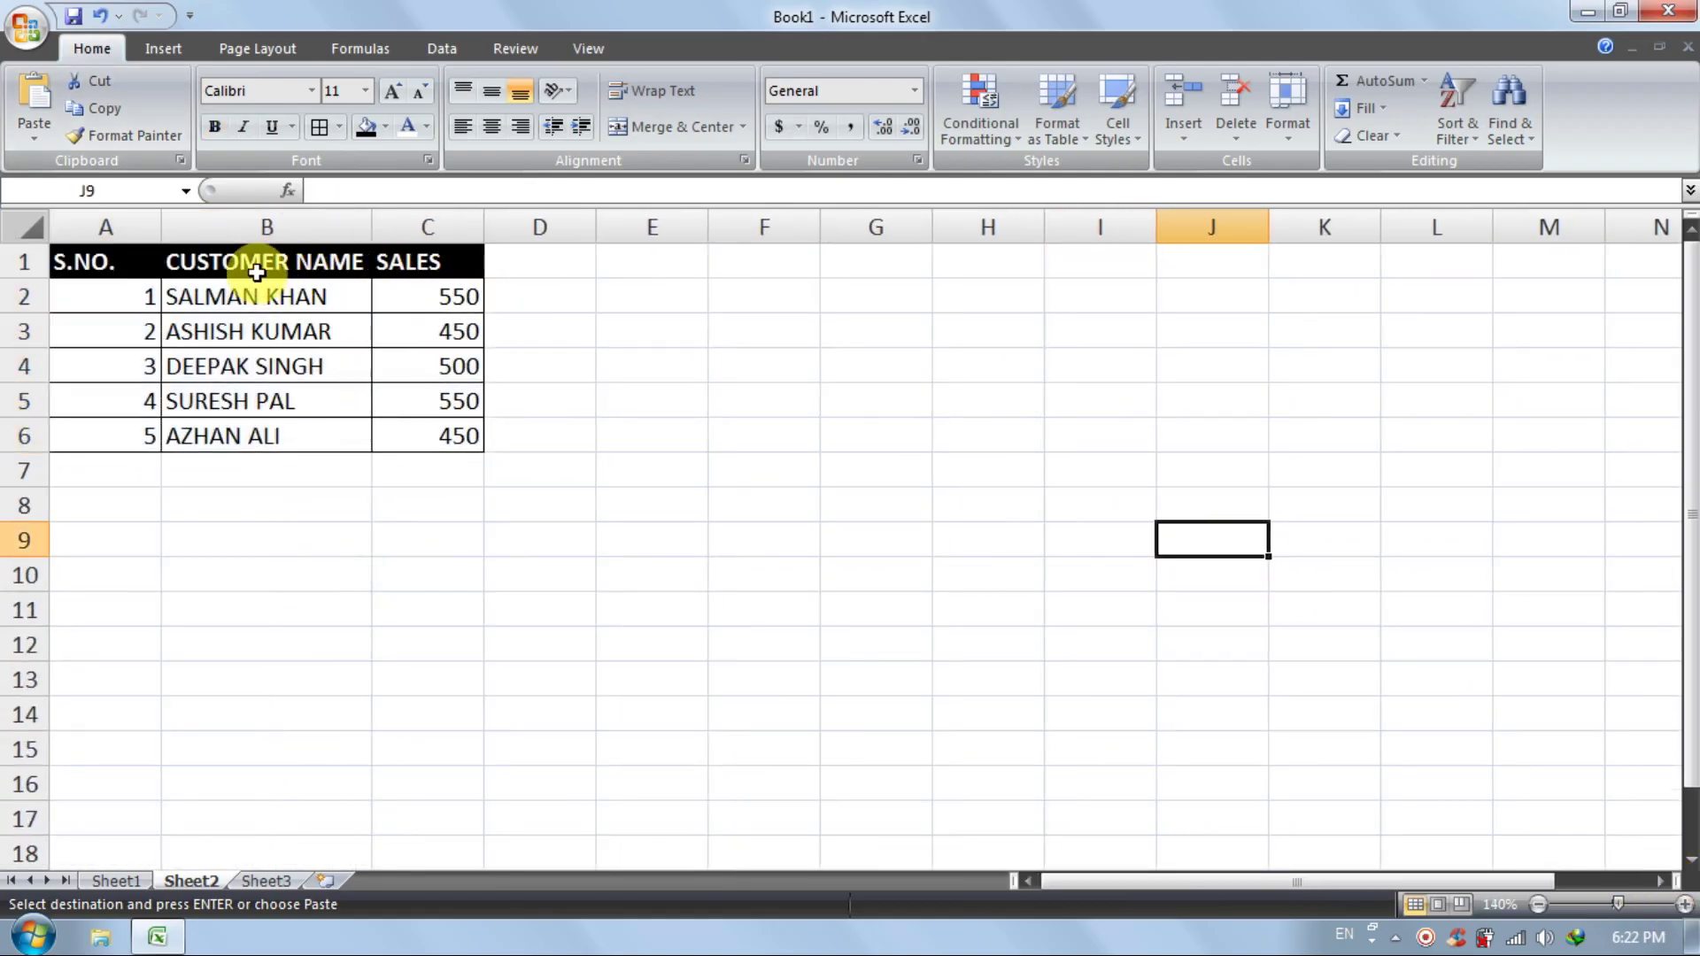
# Change the header in cell B1 to SALESMAN NAME
pyautogui.click(271, 269)
pyautogui.doubleClick(281, 266)
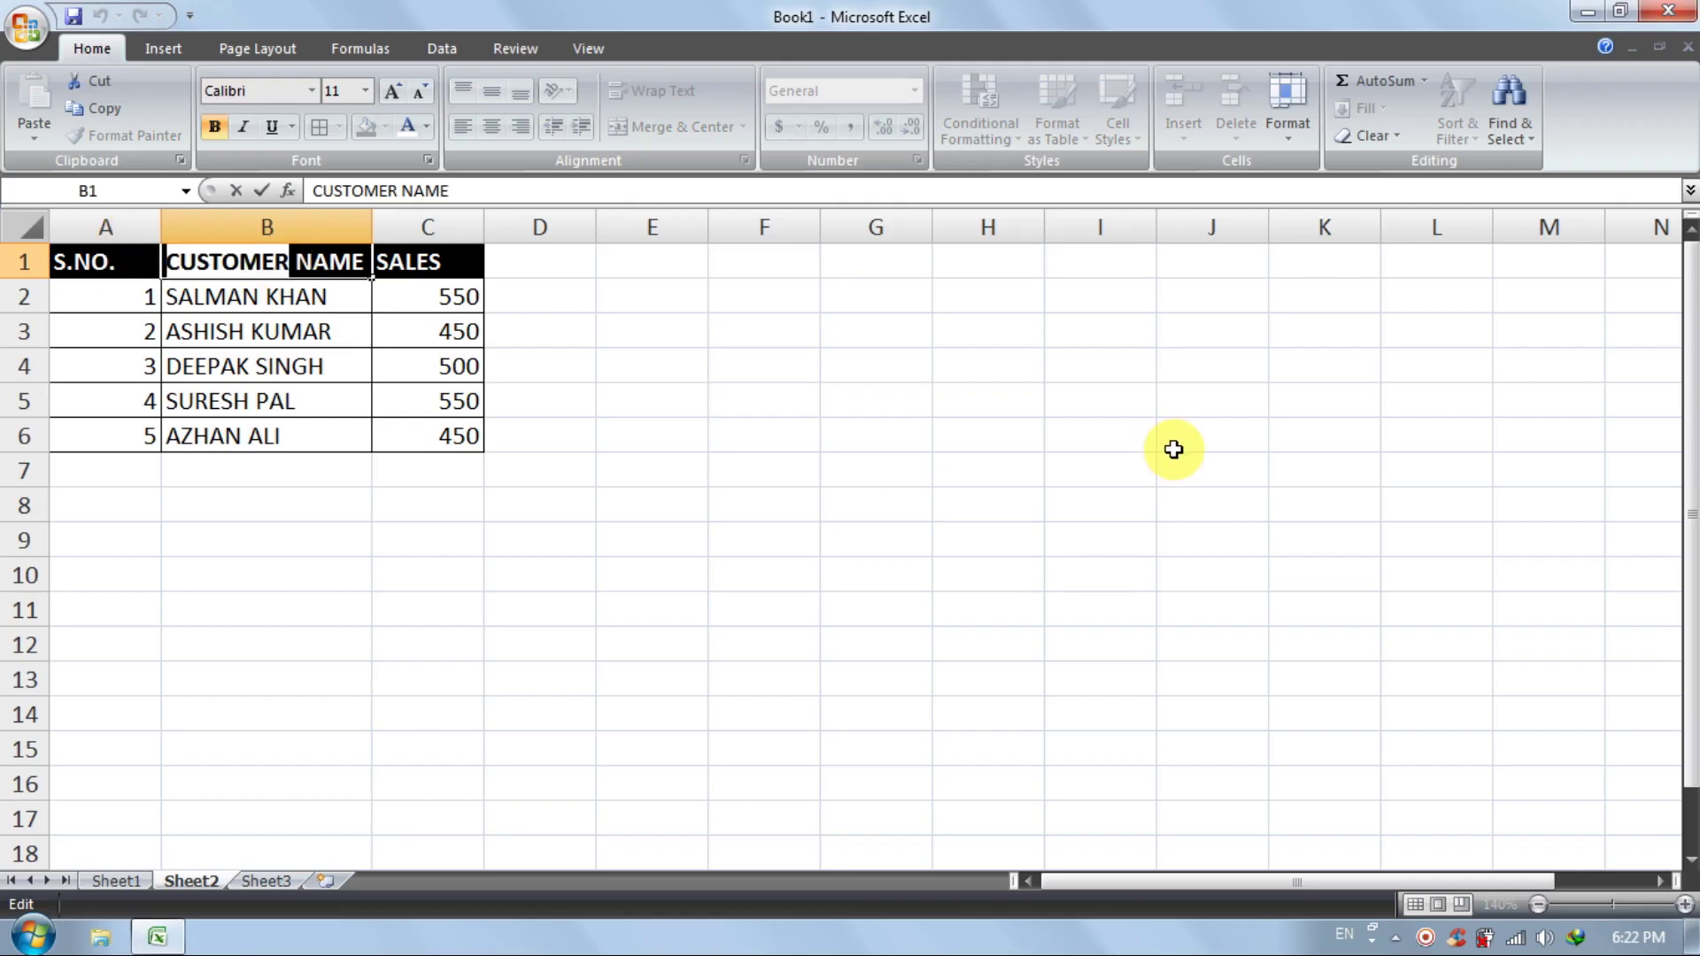
pyautogui.write('SALESMAN')
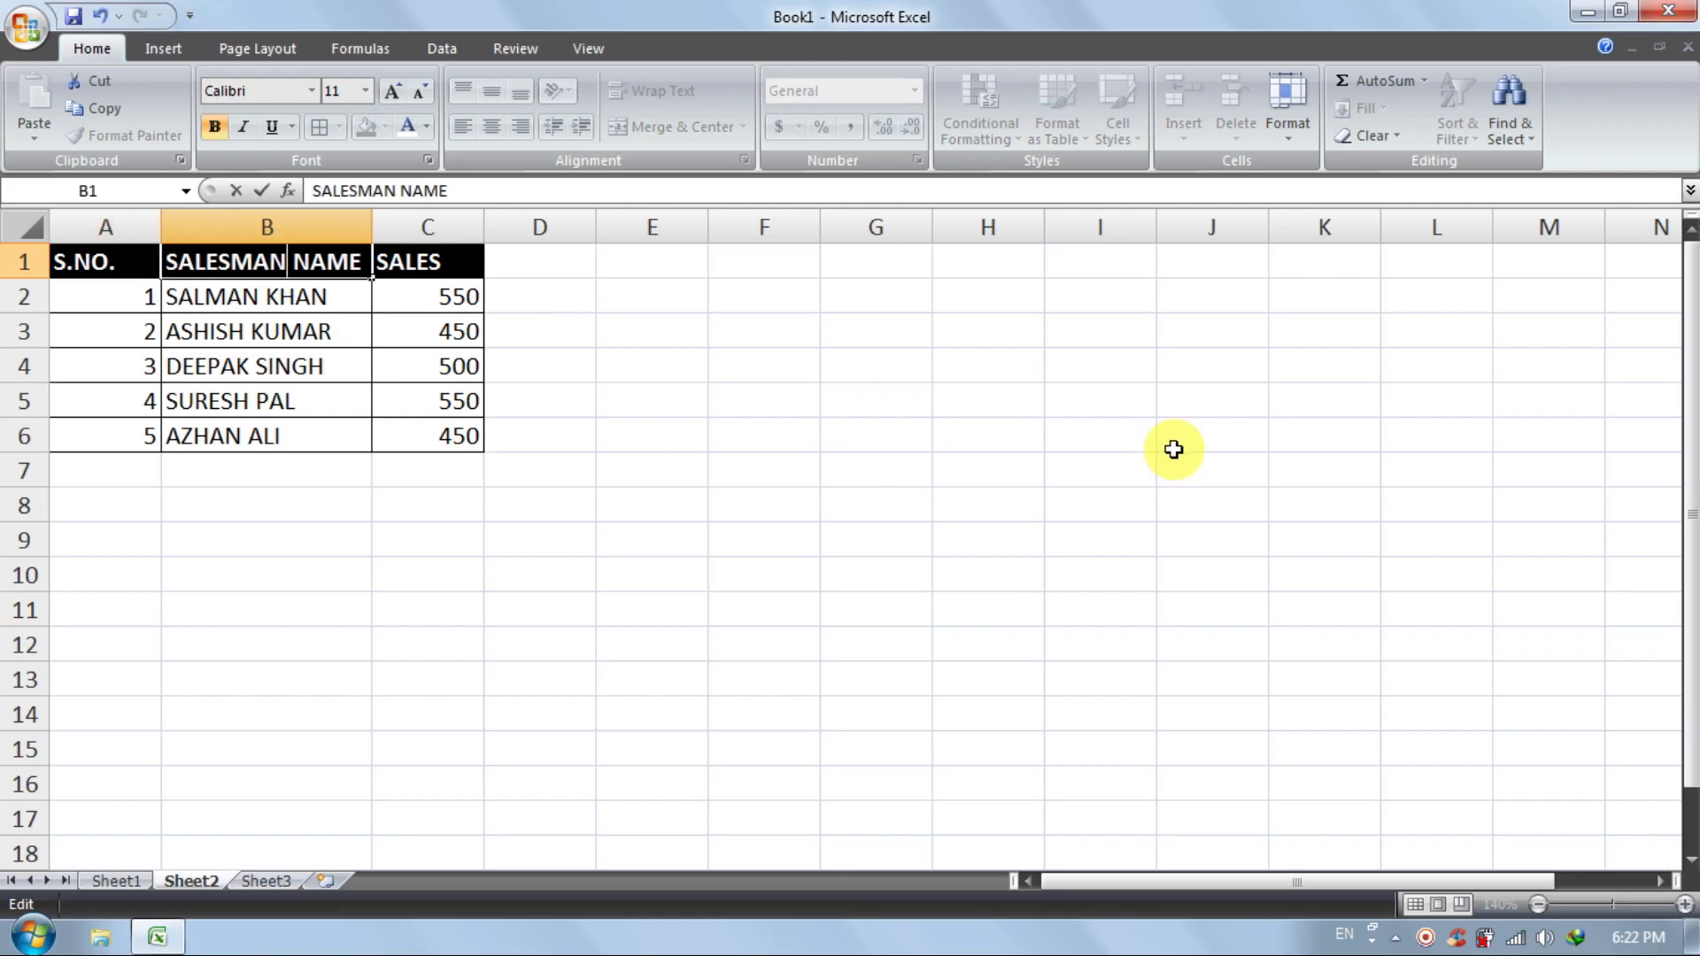
pyautogui.press('Return')
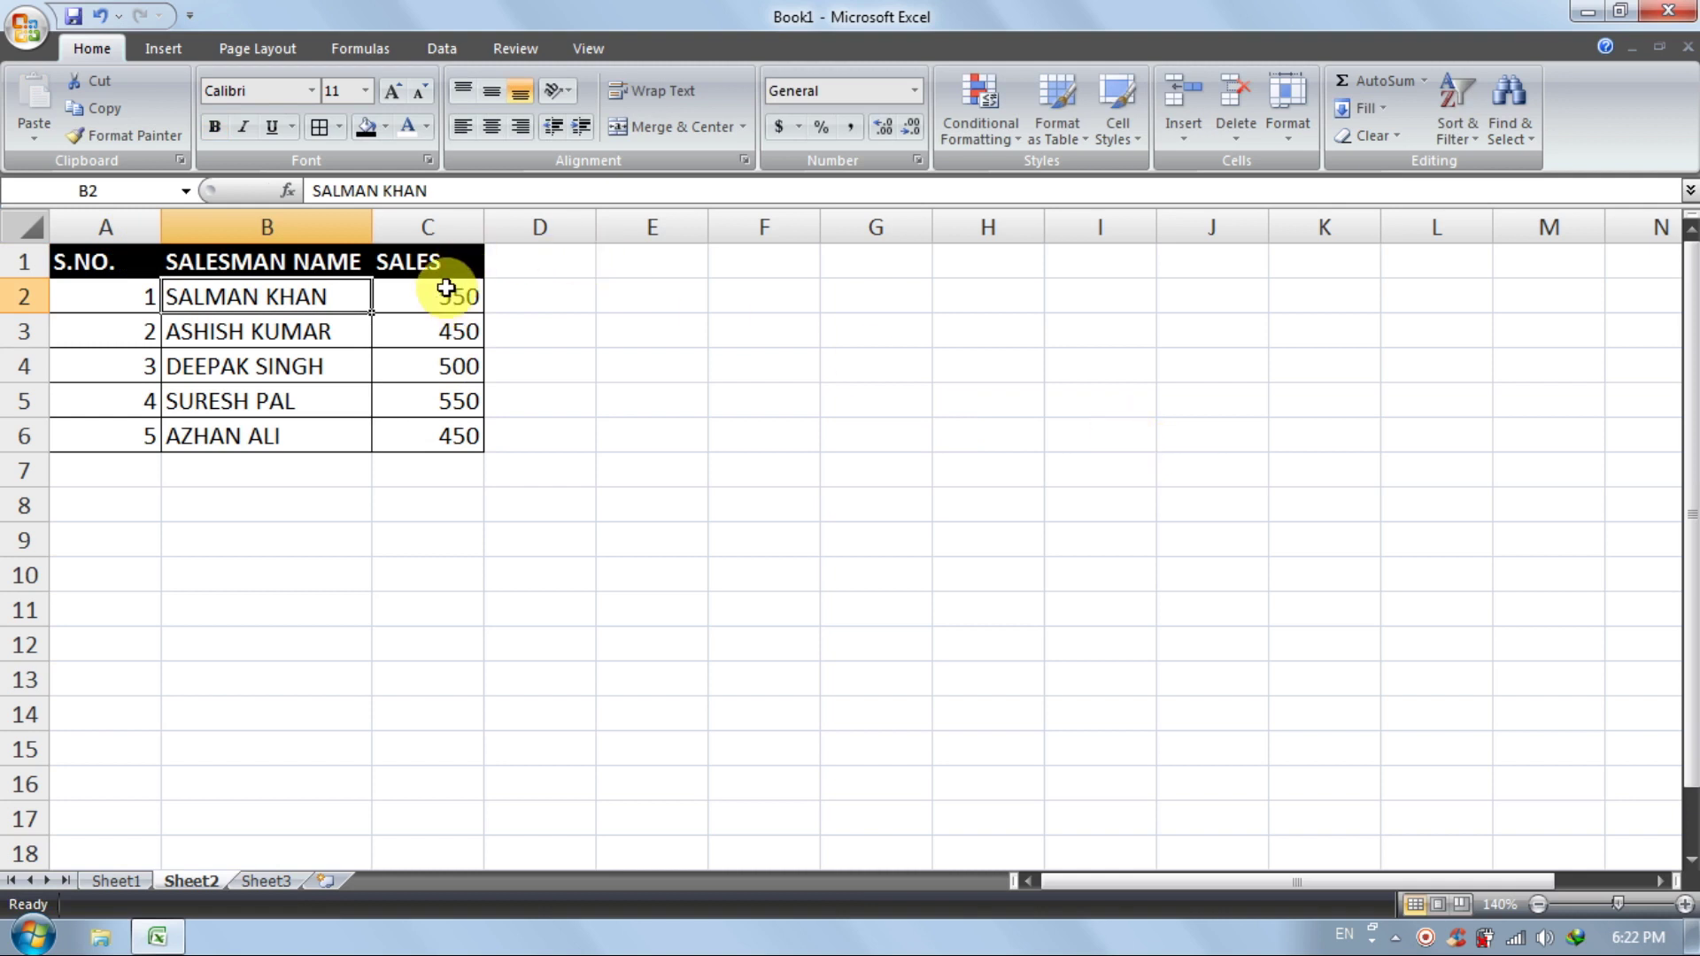
# Change the header in C1 to MON and fill the weekday series across row 1 to SAT in H1
pyautogui.click(144, 303)
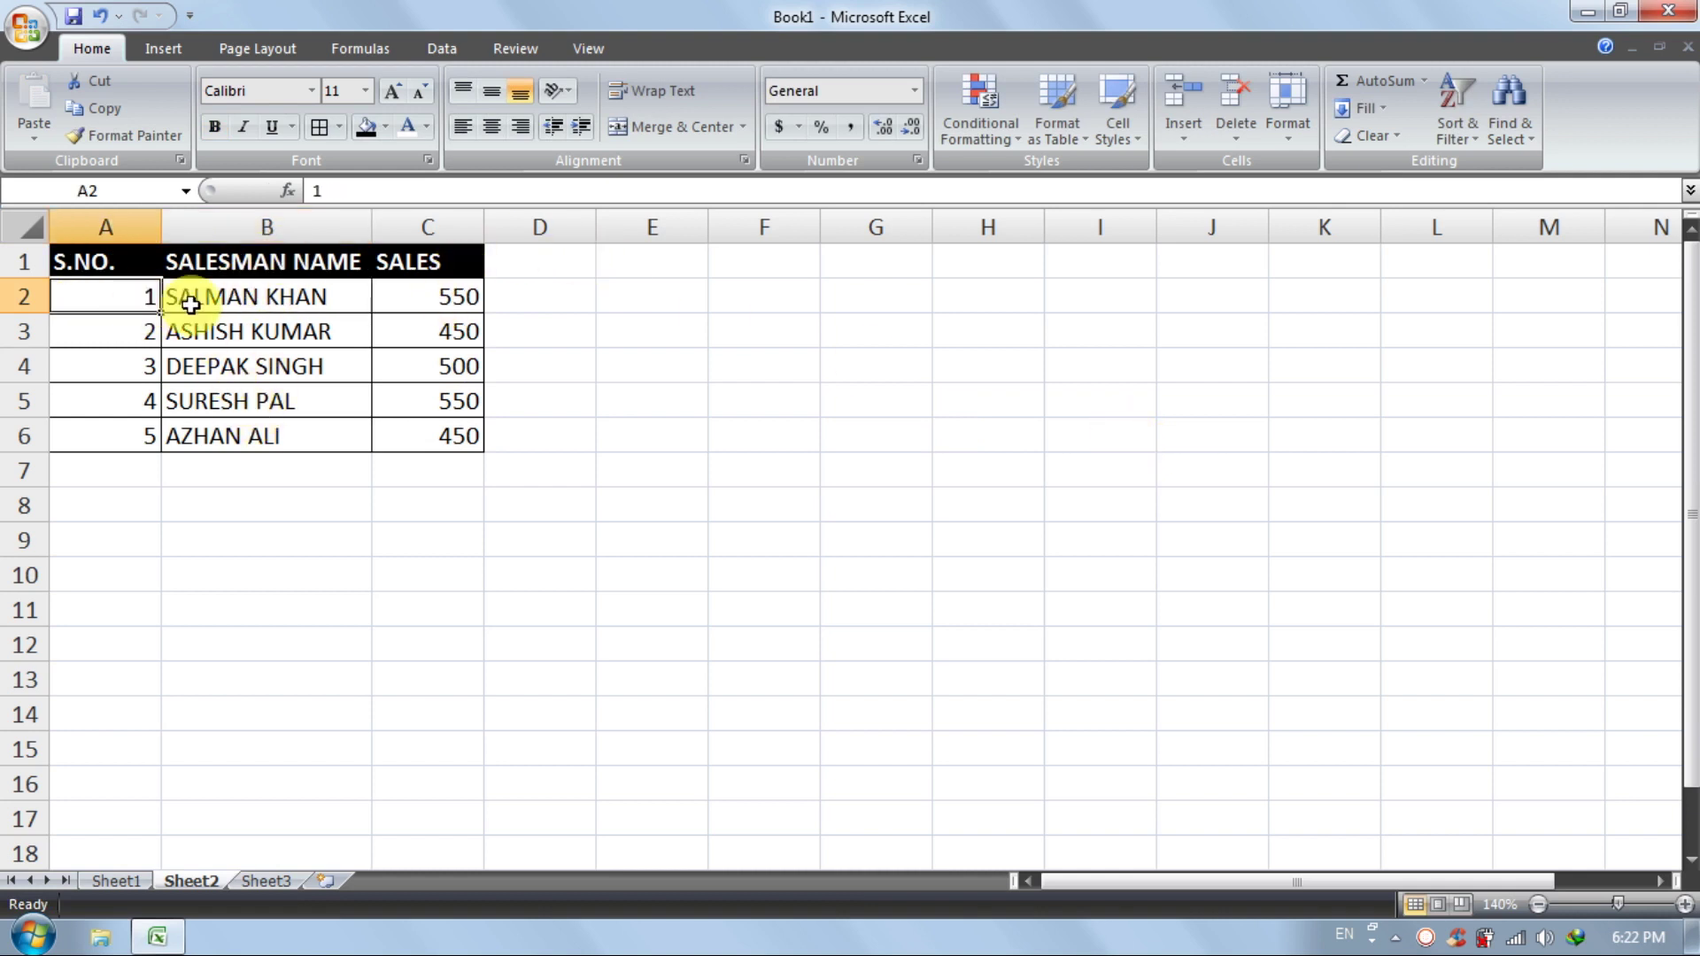
pyautogui.click(217, 297)
pyautogui.click(395, 298)
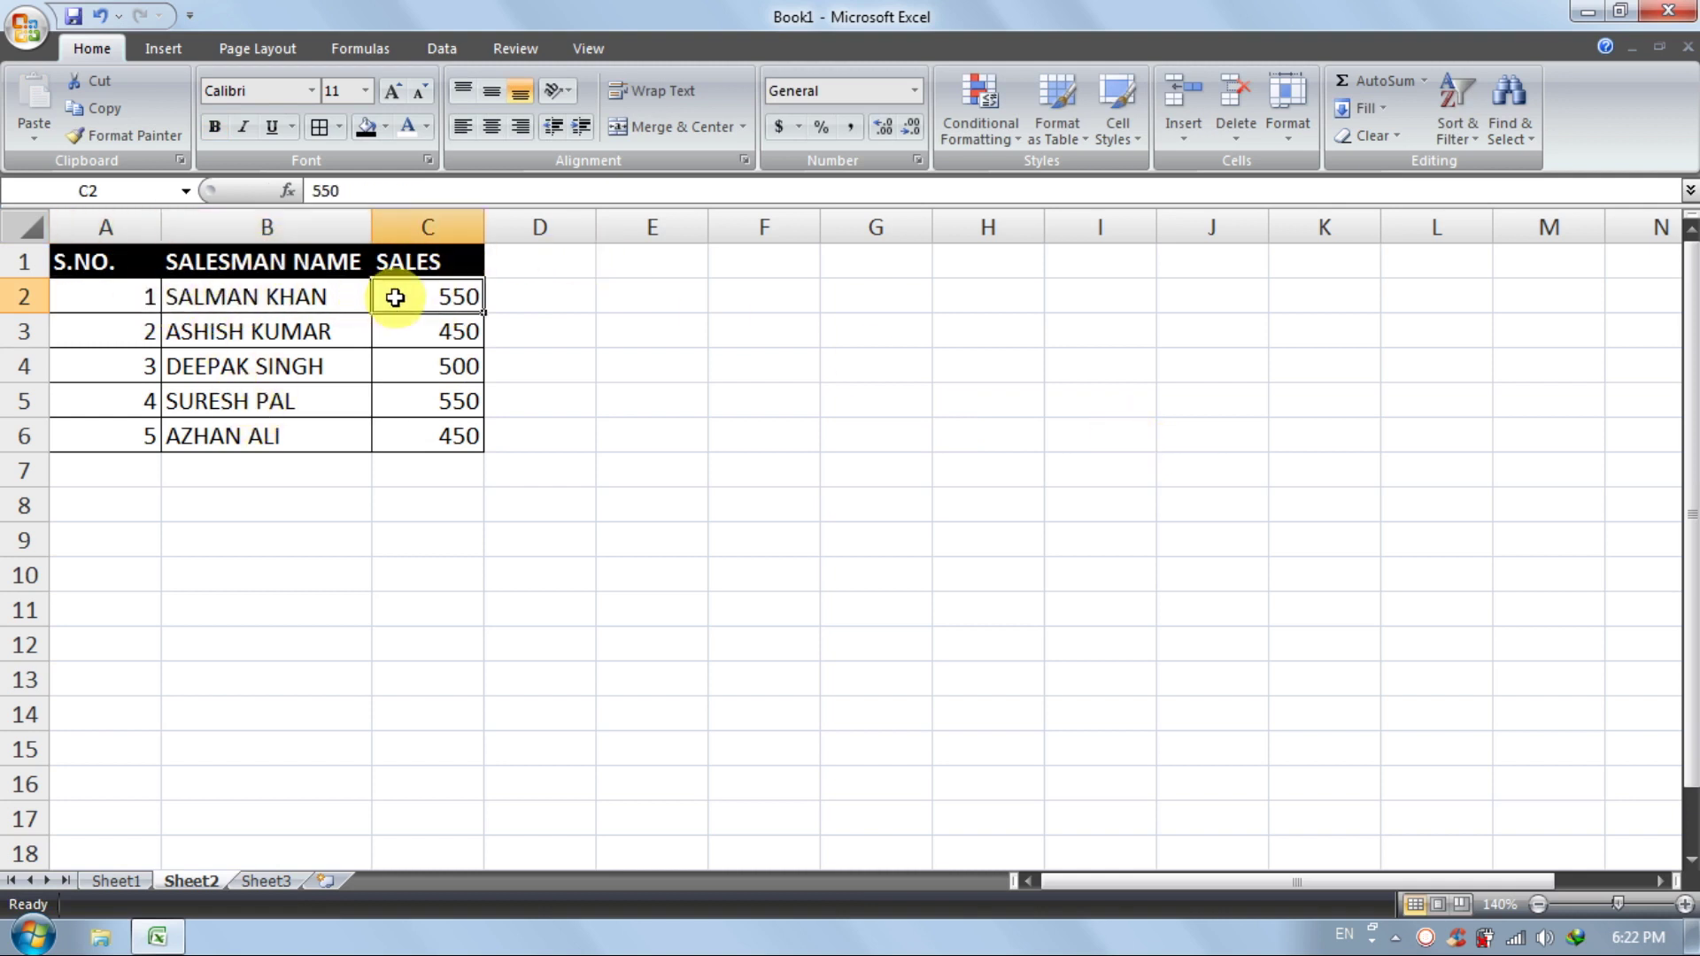
pyautogui.click(428, 255)
pyautogui.write('MON')
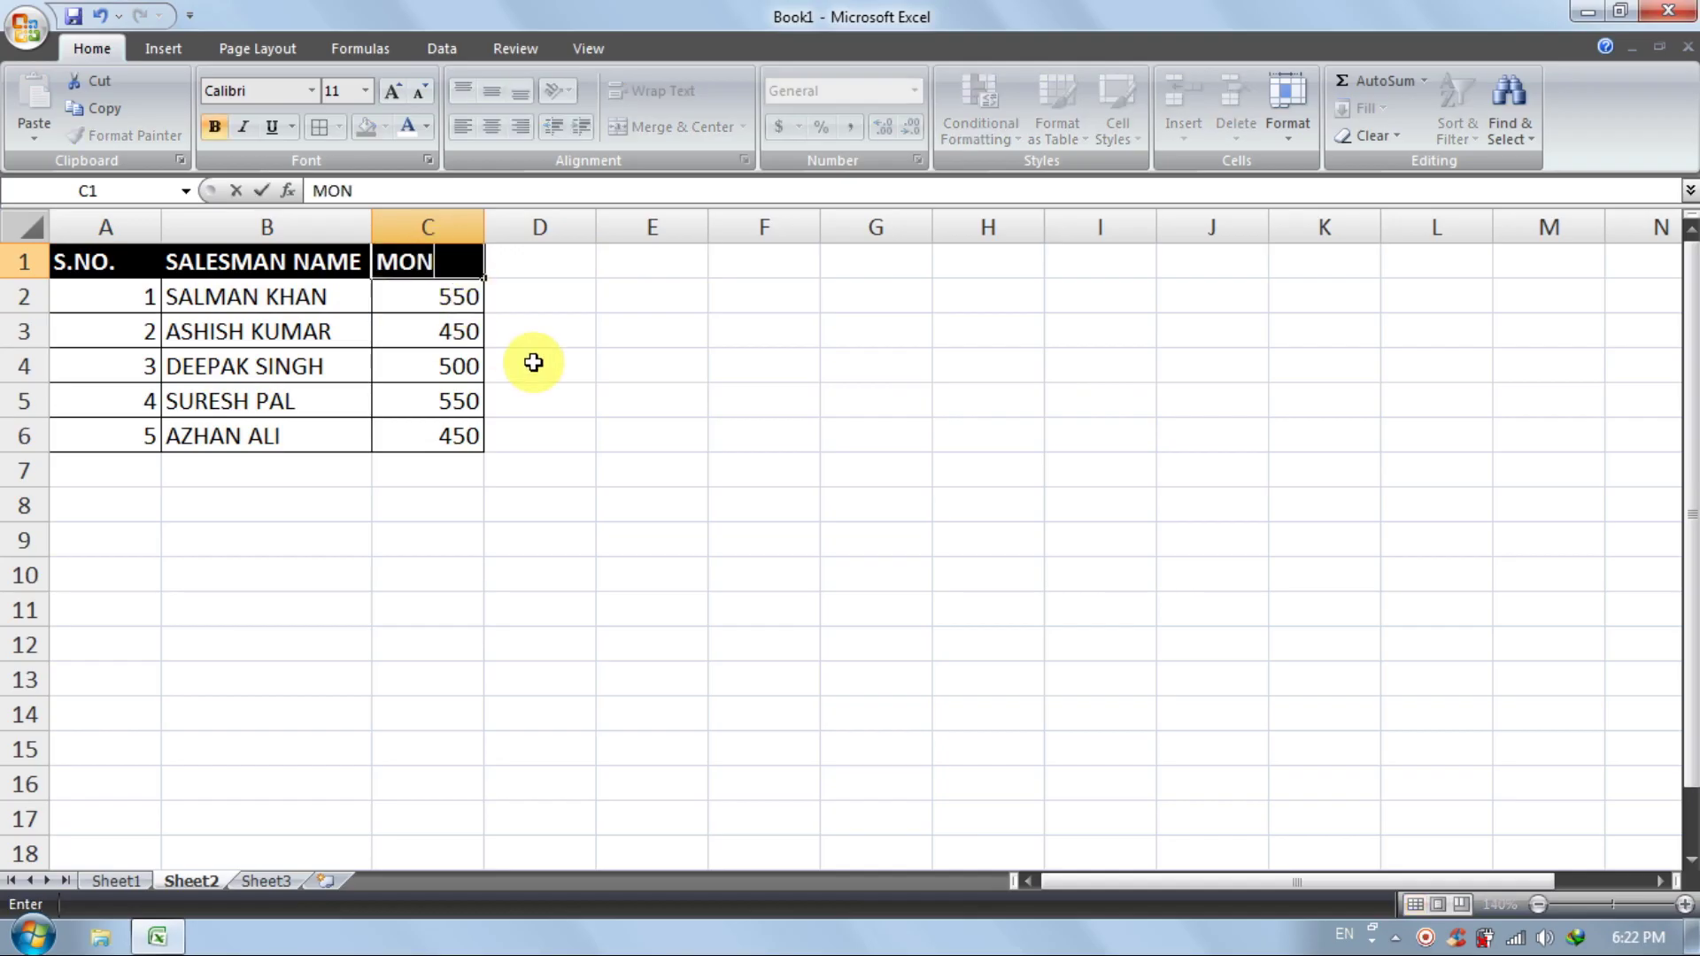
pyautogui.press('Return')
pyautogui.click(455, 232)
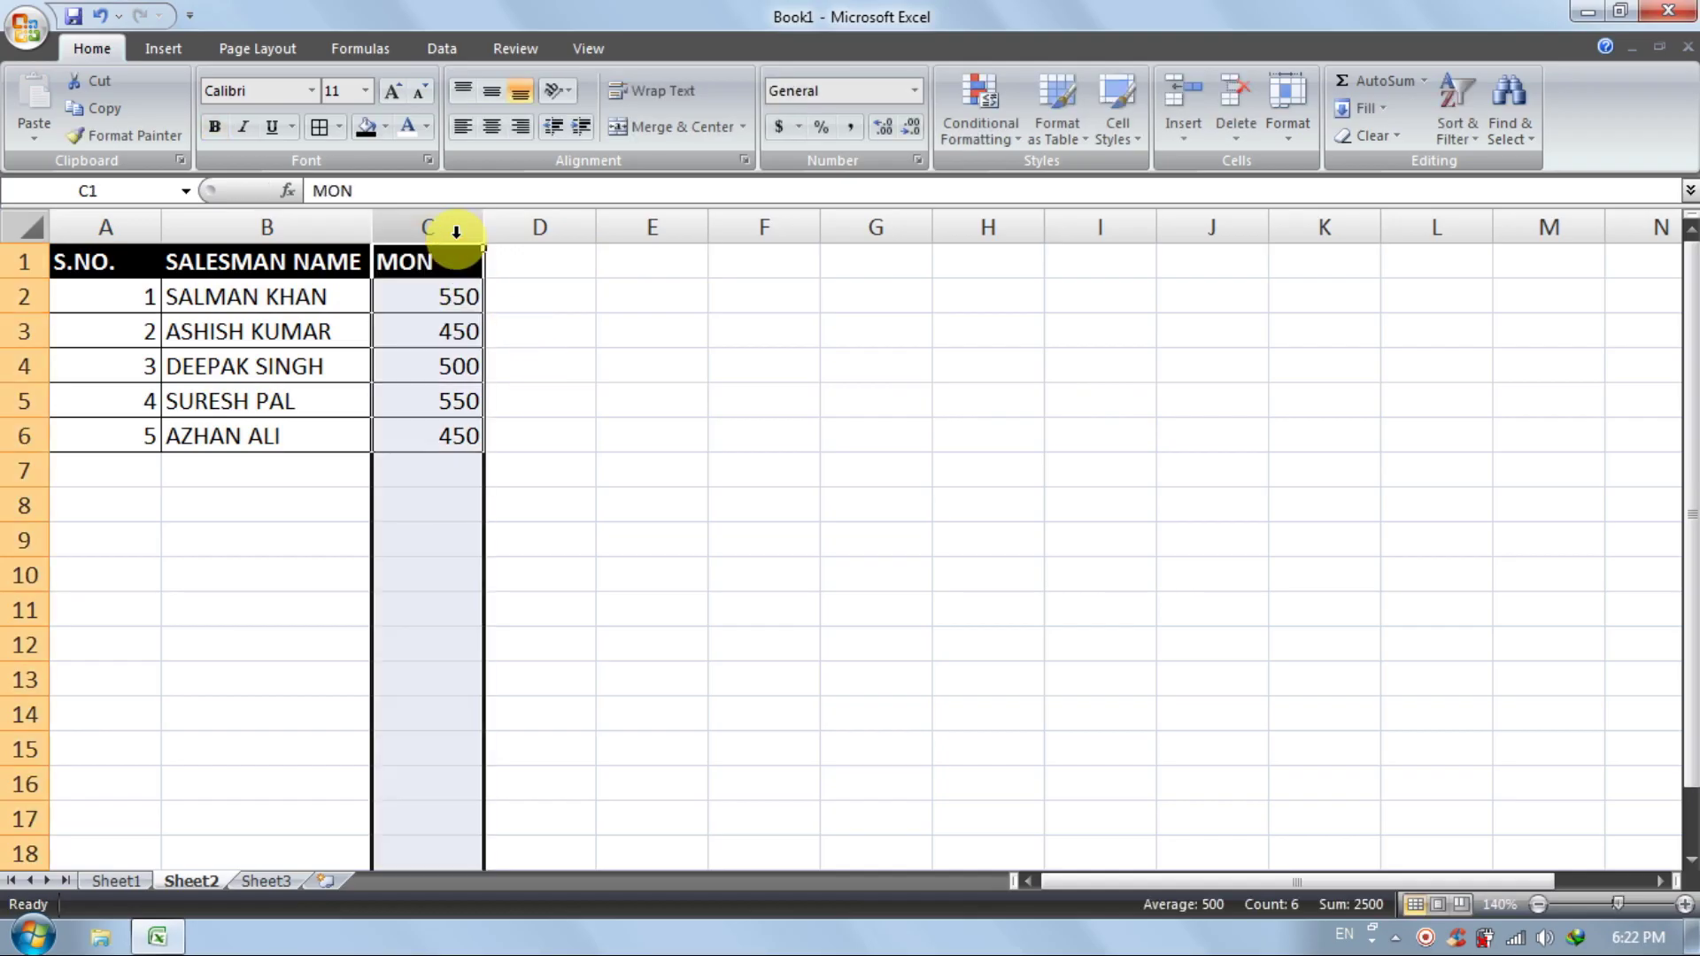
pyautogui.click(456, 260)
pyautogui.moveTo(483, 277); pyautogui.dragTo(1013, 270)
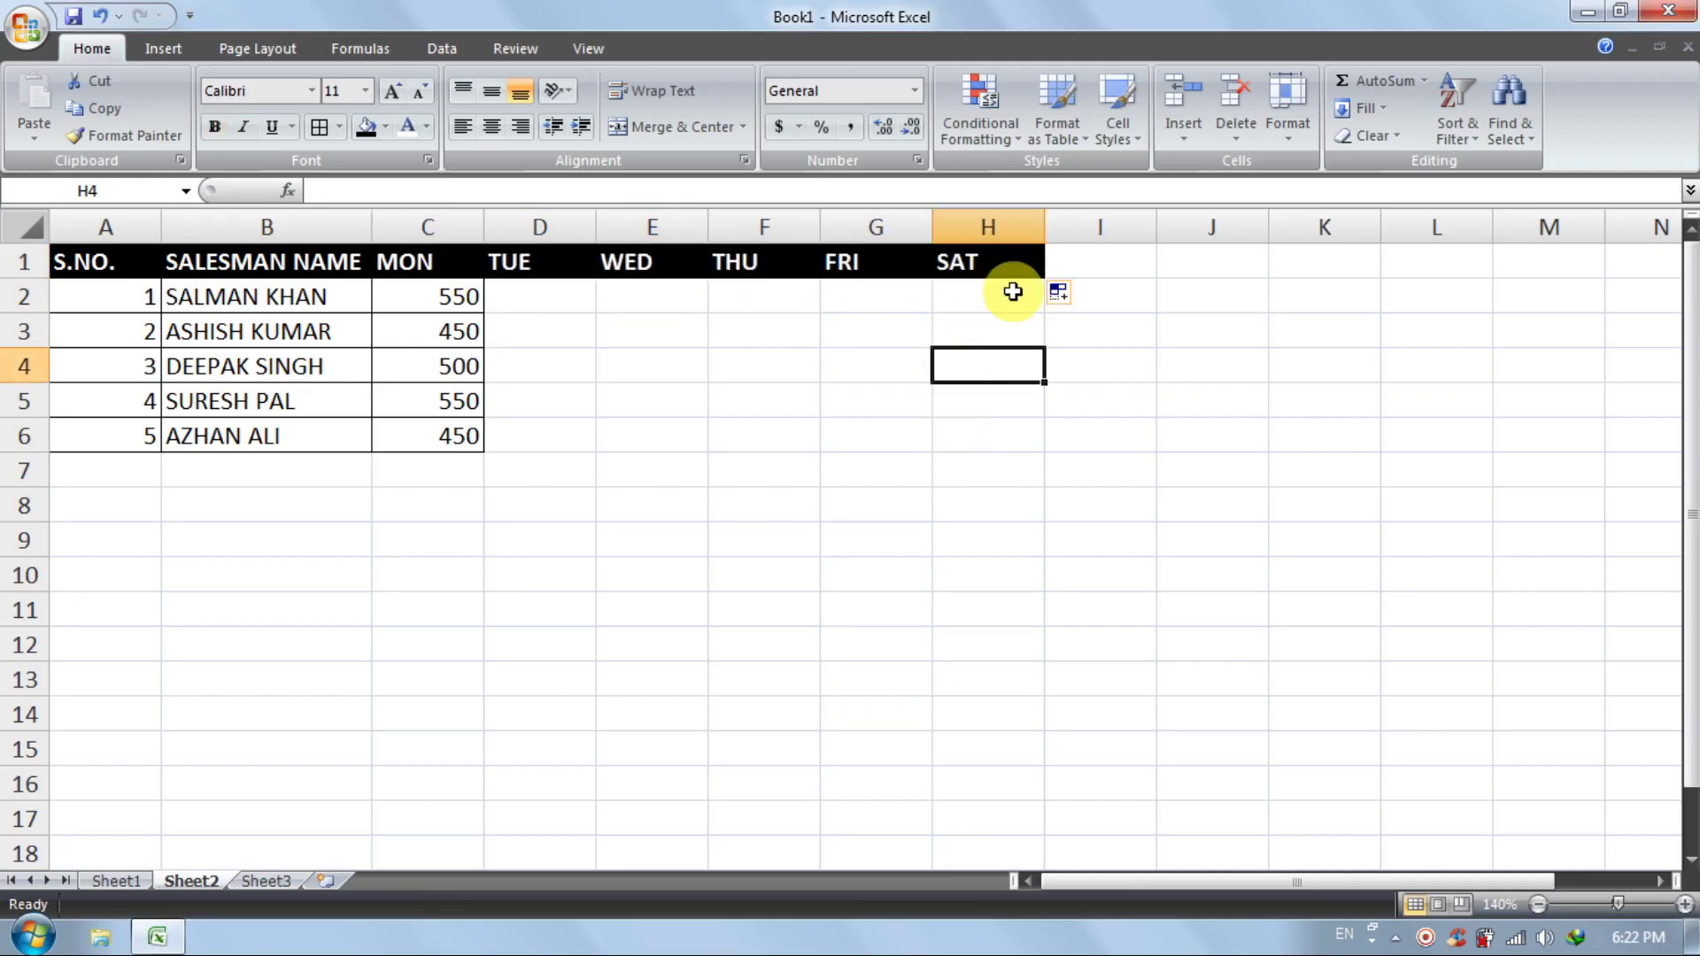
# Apply borders to the range C2:I6 and enter the header TOTAL in cell I1
pyautogui.moveTo(481, 300); pyautogui.dragTo(1089, 429)
pyautogui.click(319, 127)
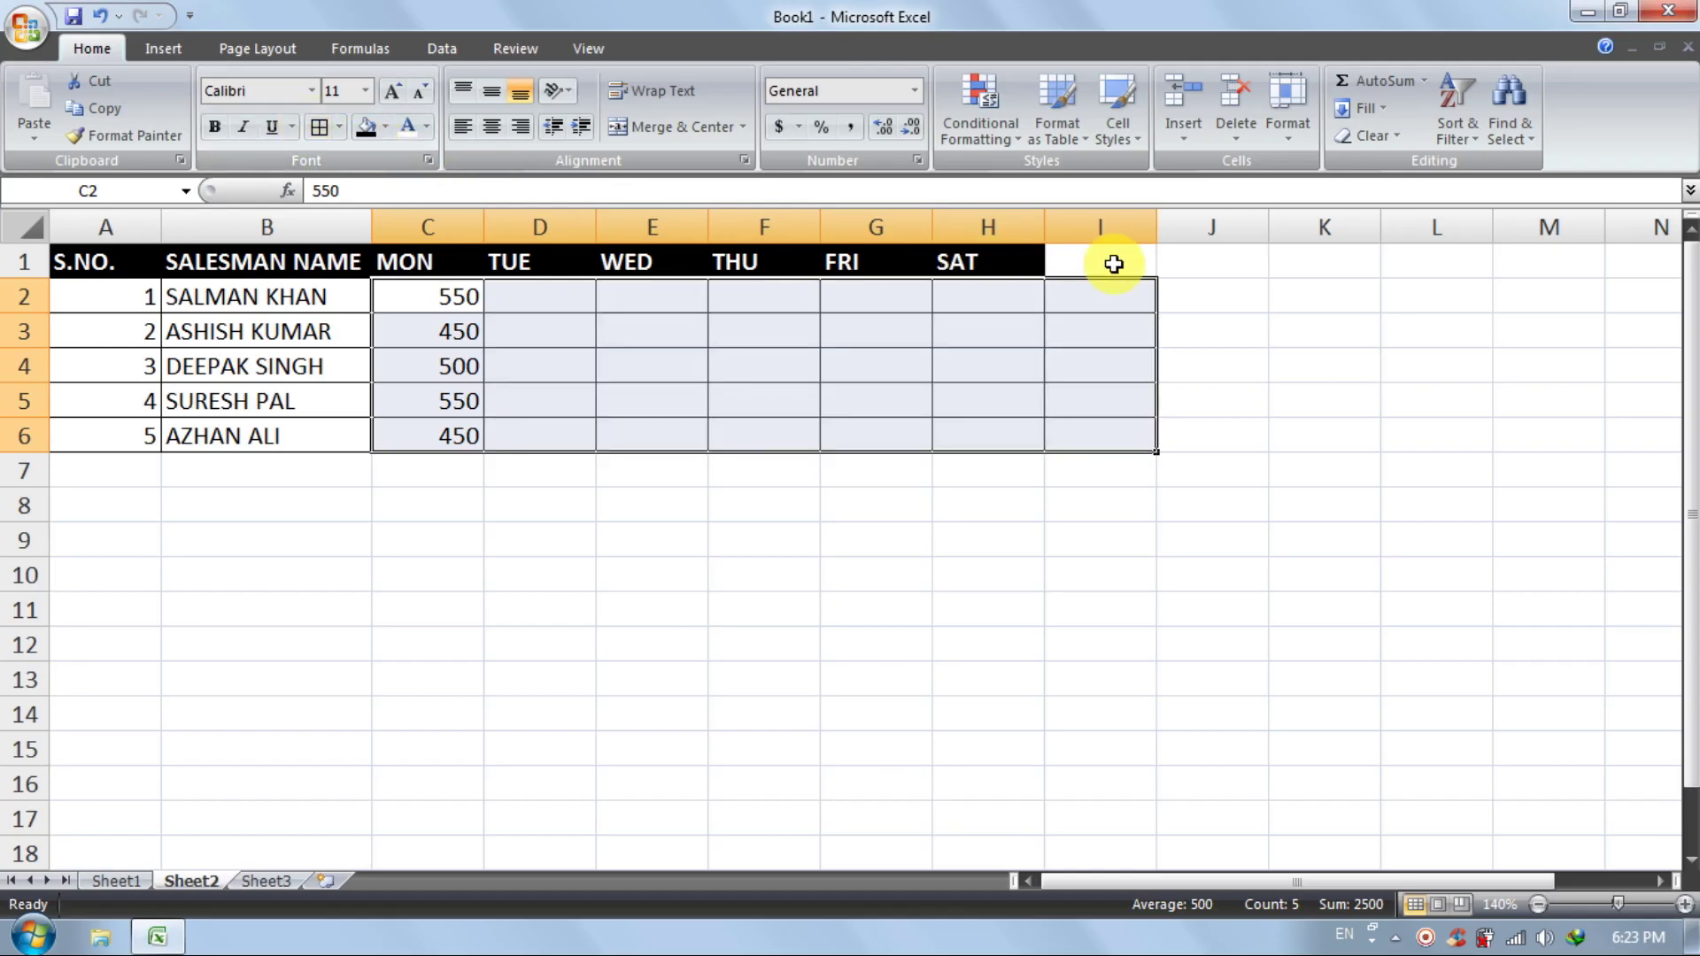
pyautogui.click(1111, 262)
pyautogui.write('TOTAL')
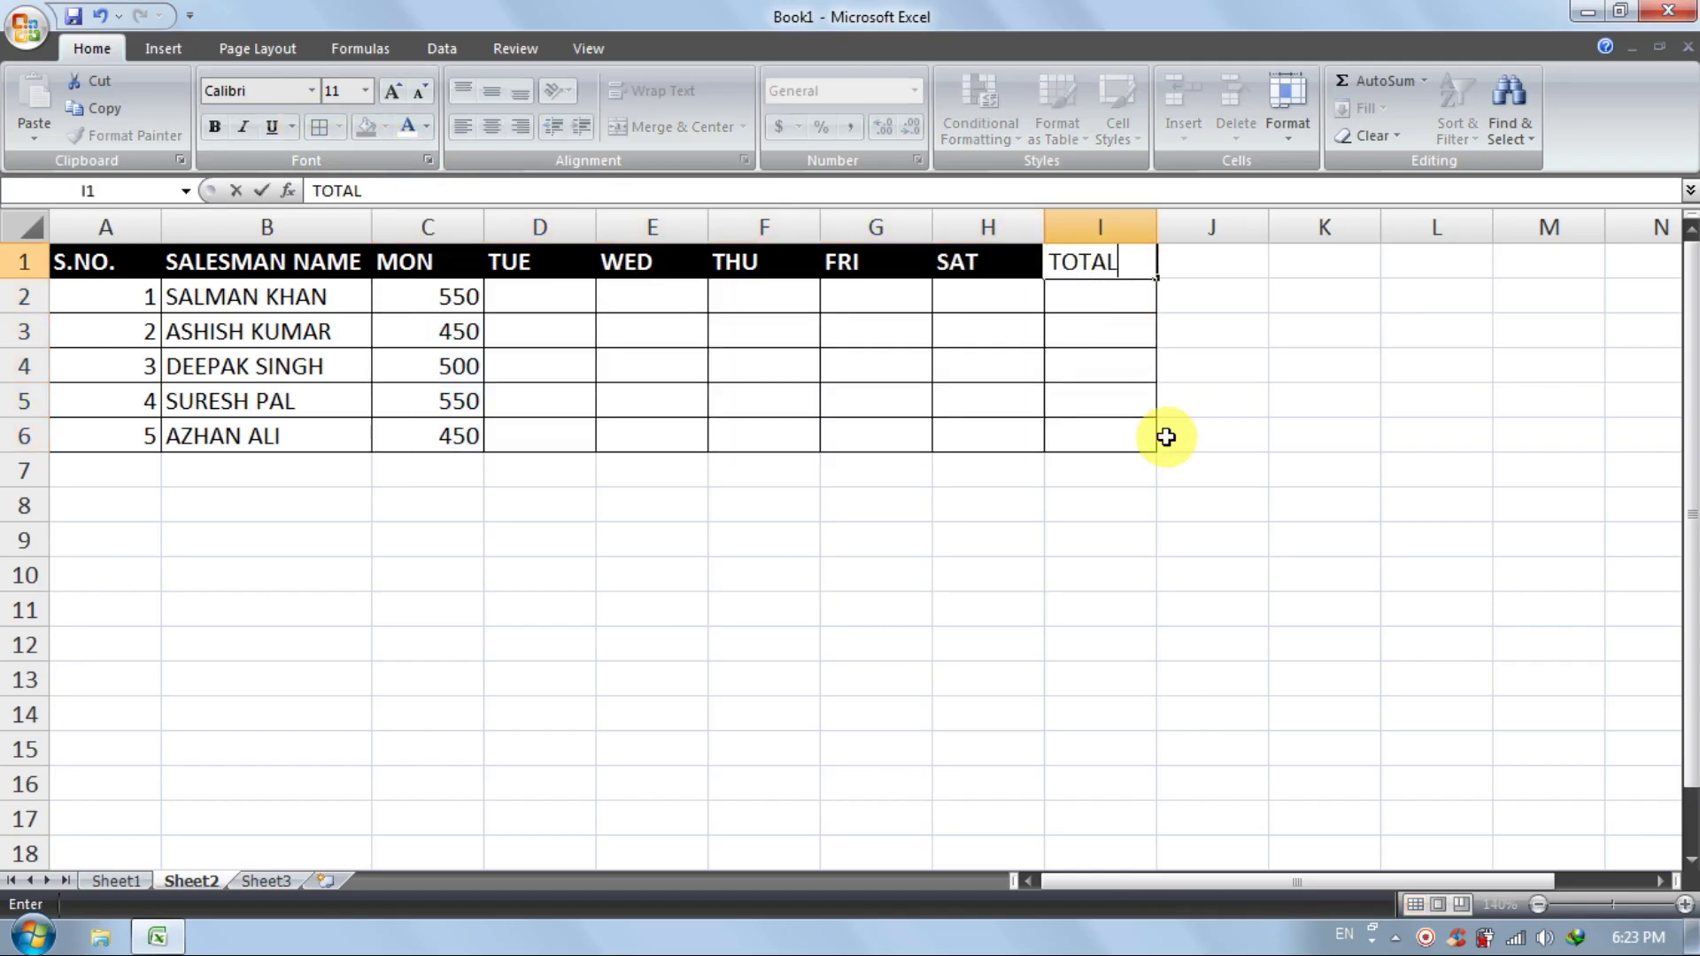
pyautogui.press('Return')
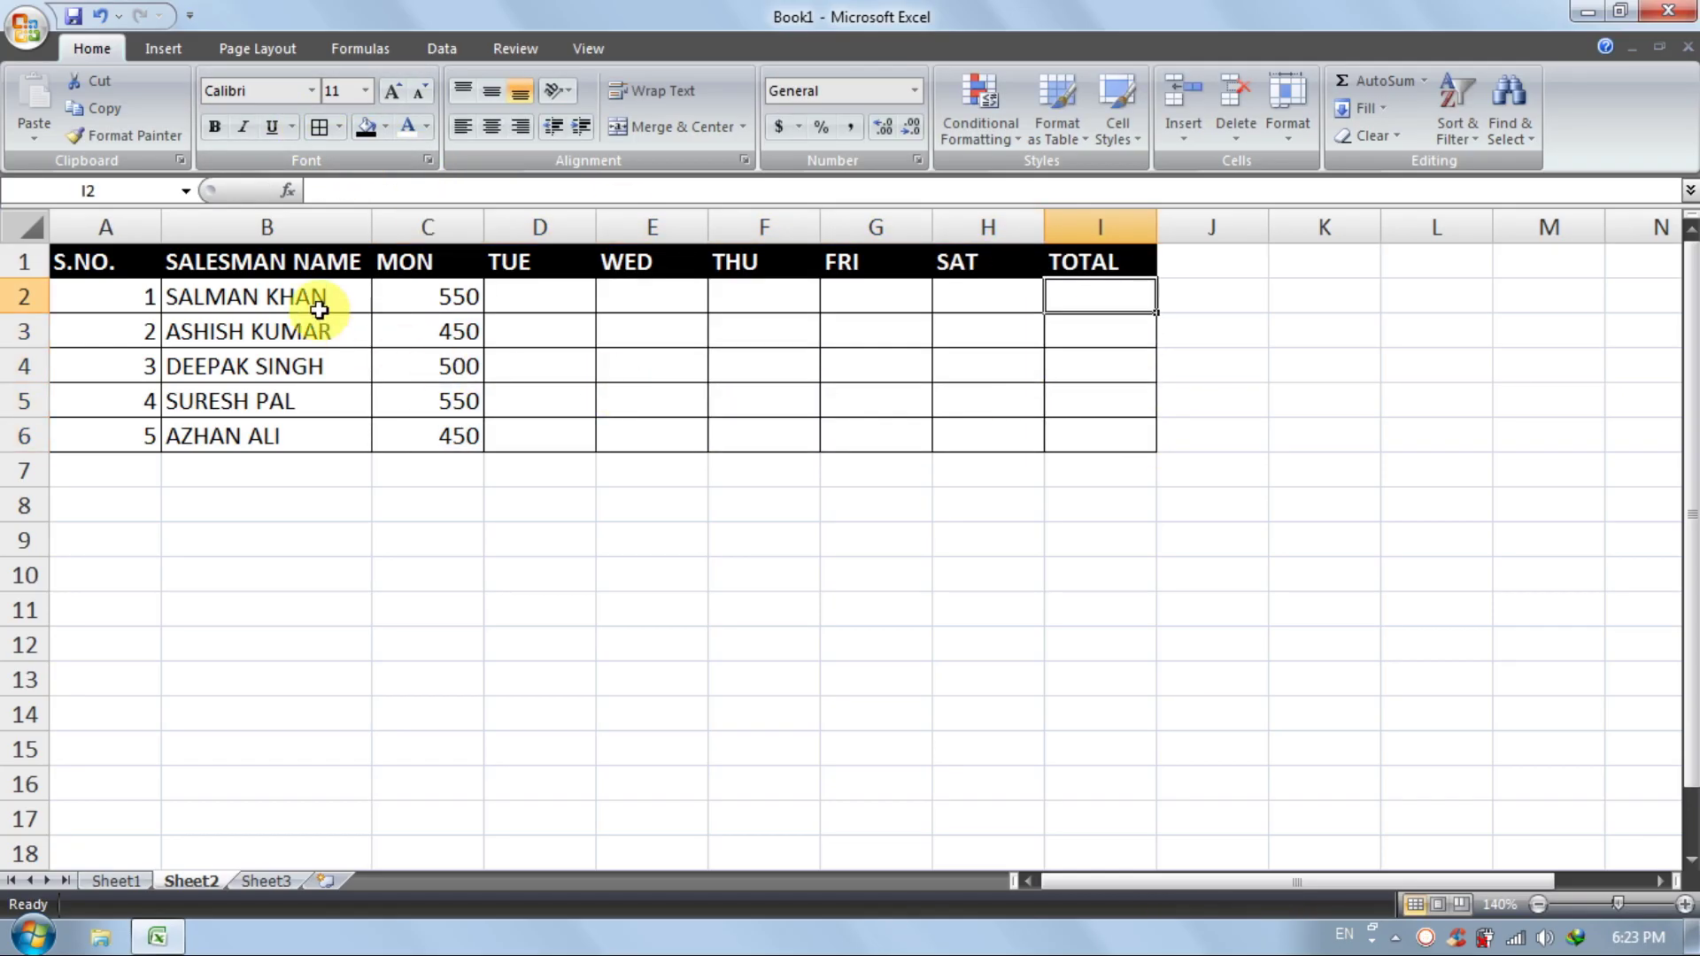
# Clear the sales values in C2:C6 and enter the formula =RANDBETWEEN(30,50) in cell C2
pyautogui.moveTo(463, 296); pyautogui.dragTo(459, 453)
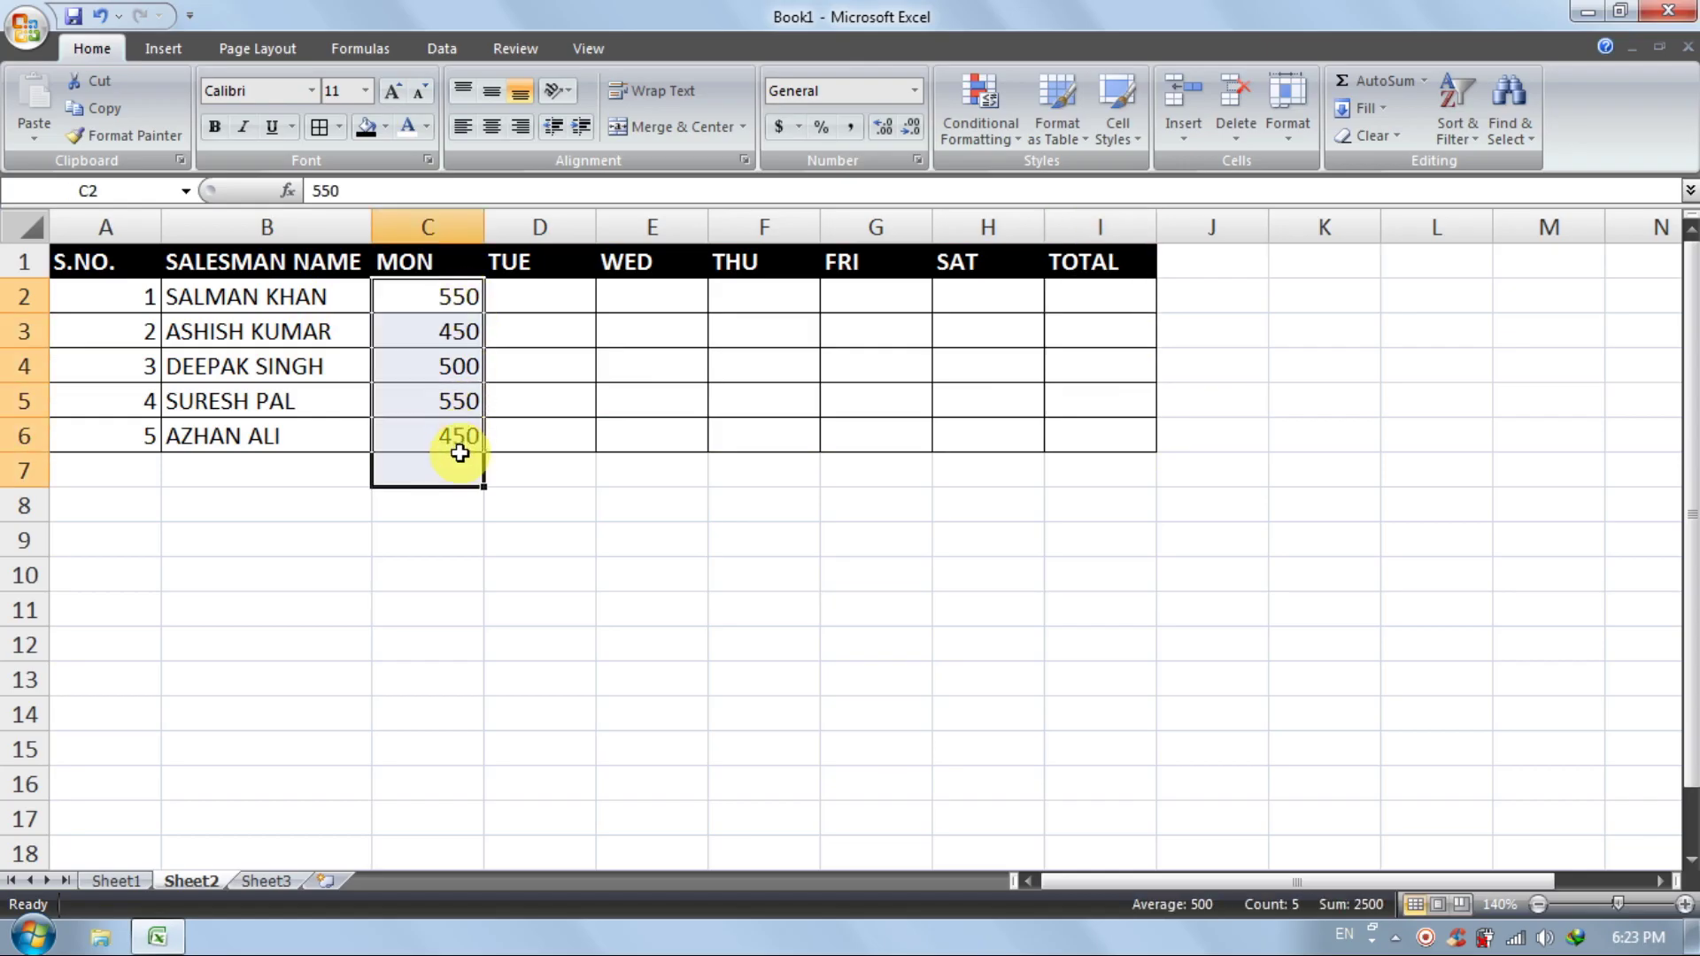
pyautogui.click(588, 492)
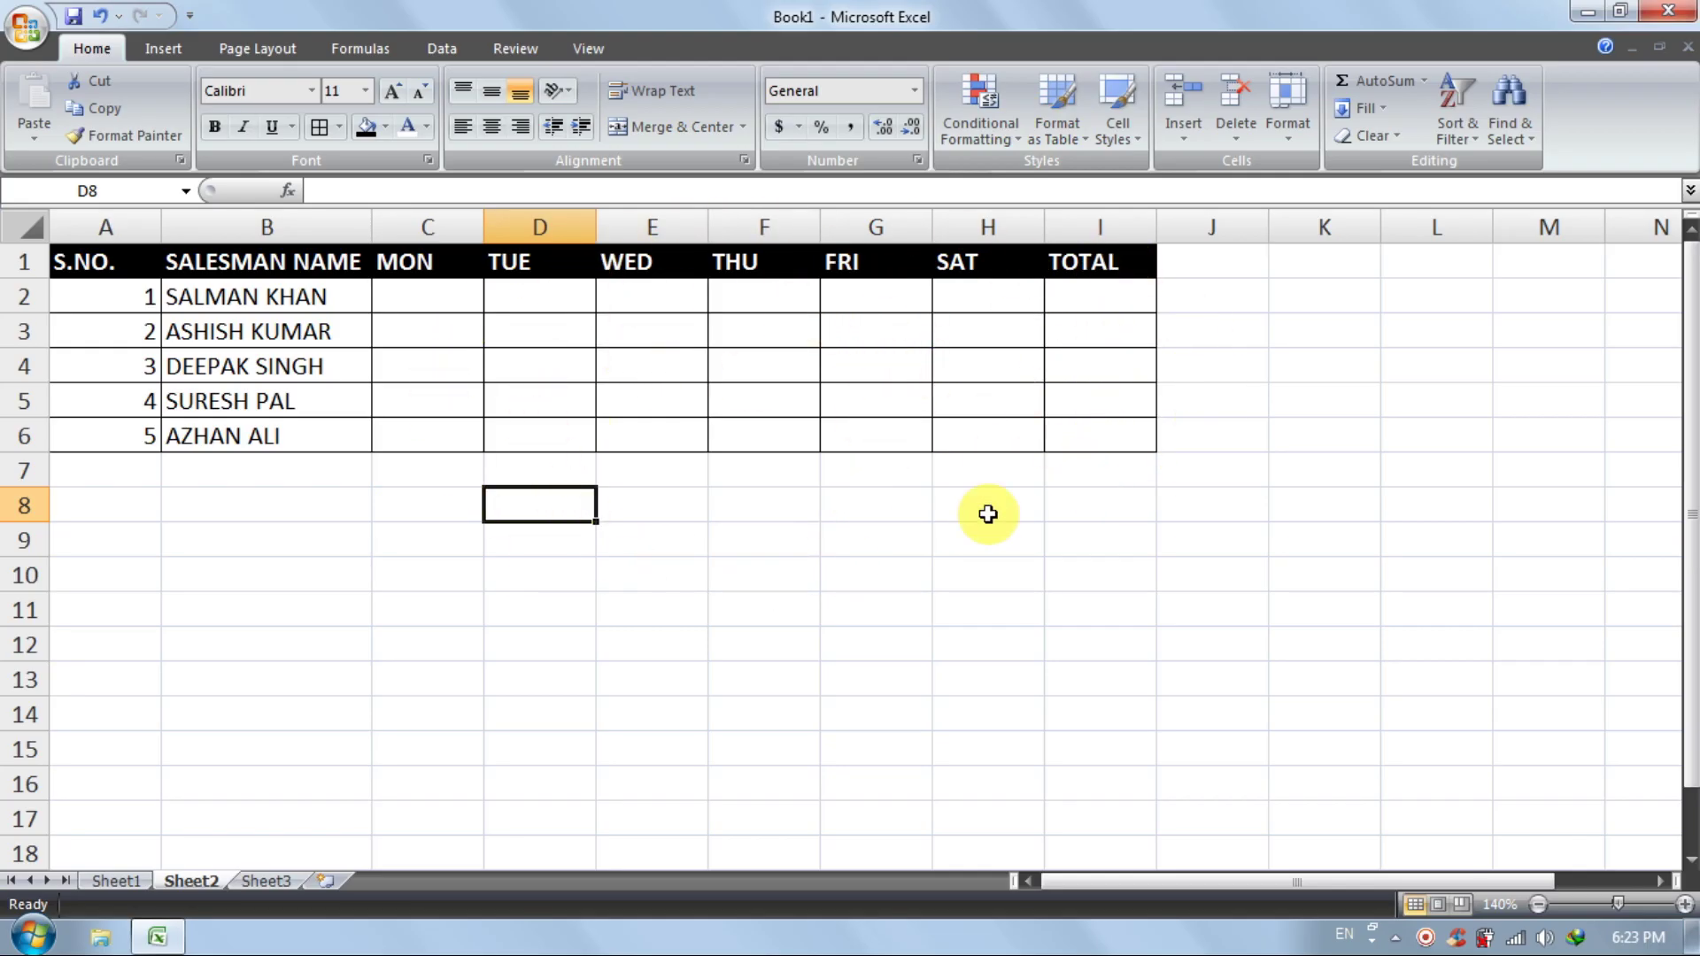
pyautogui.click(446, 303)
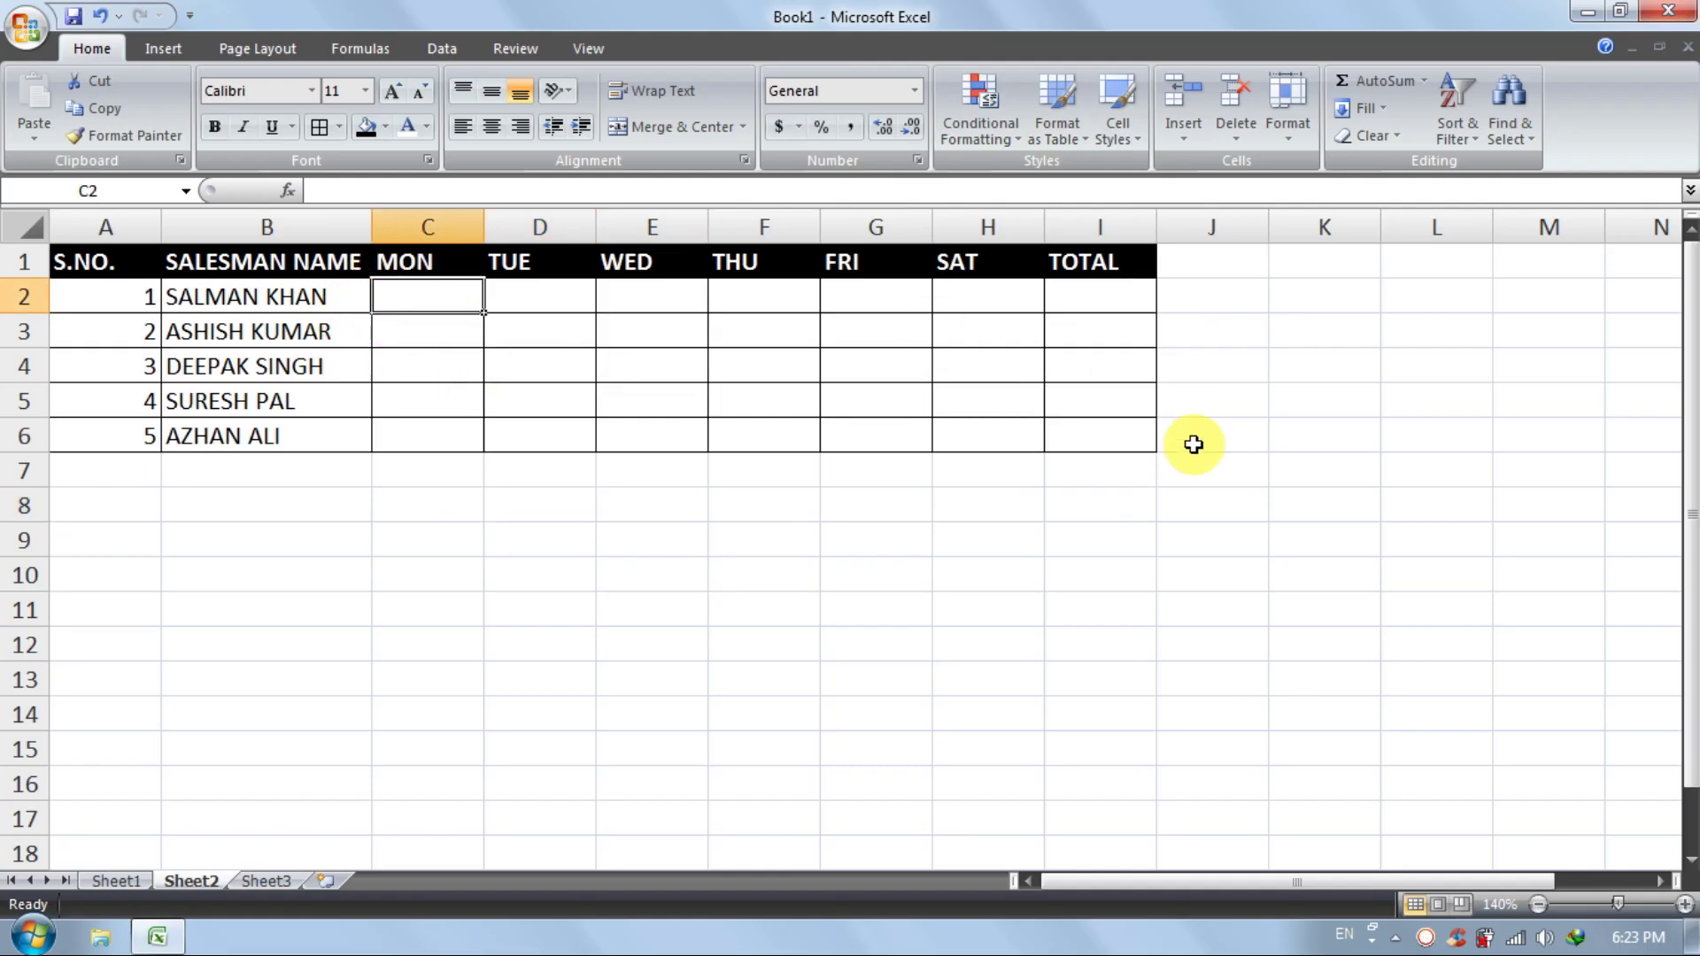
pyautogui.write('=')
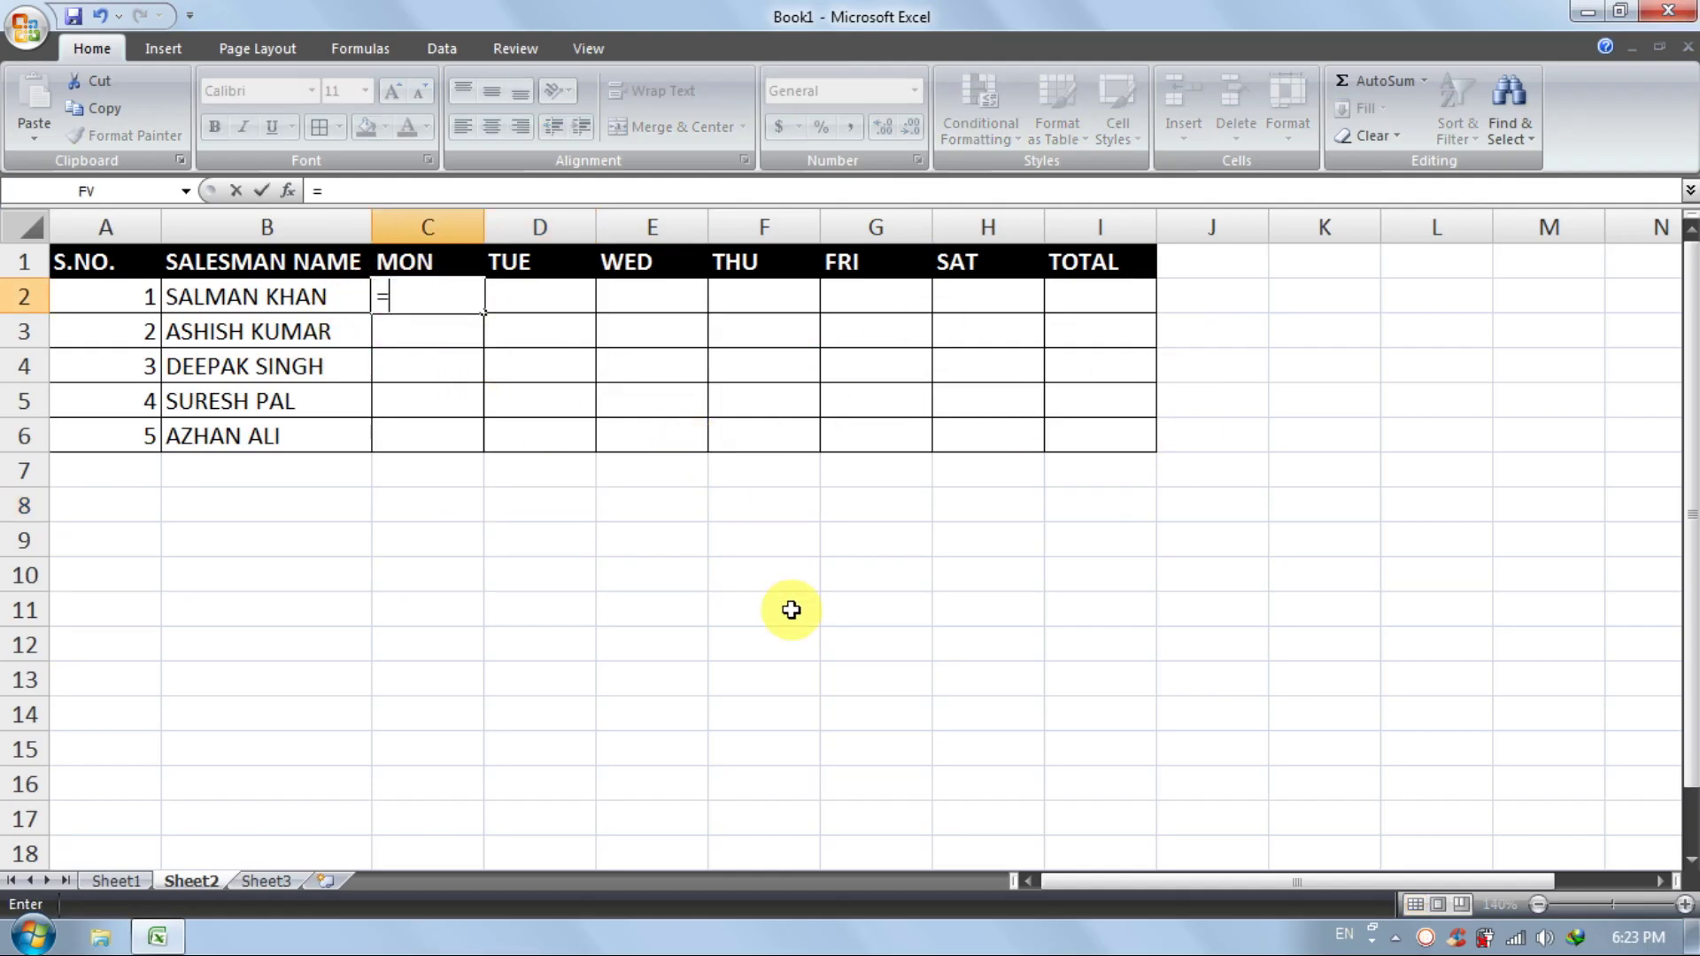
pyautogui.write('RAND')
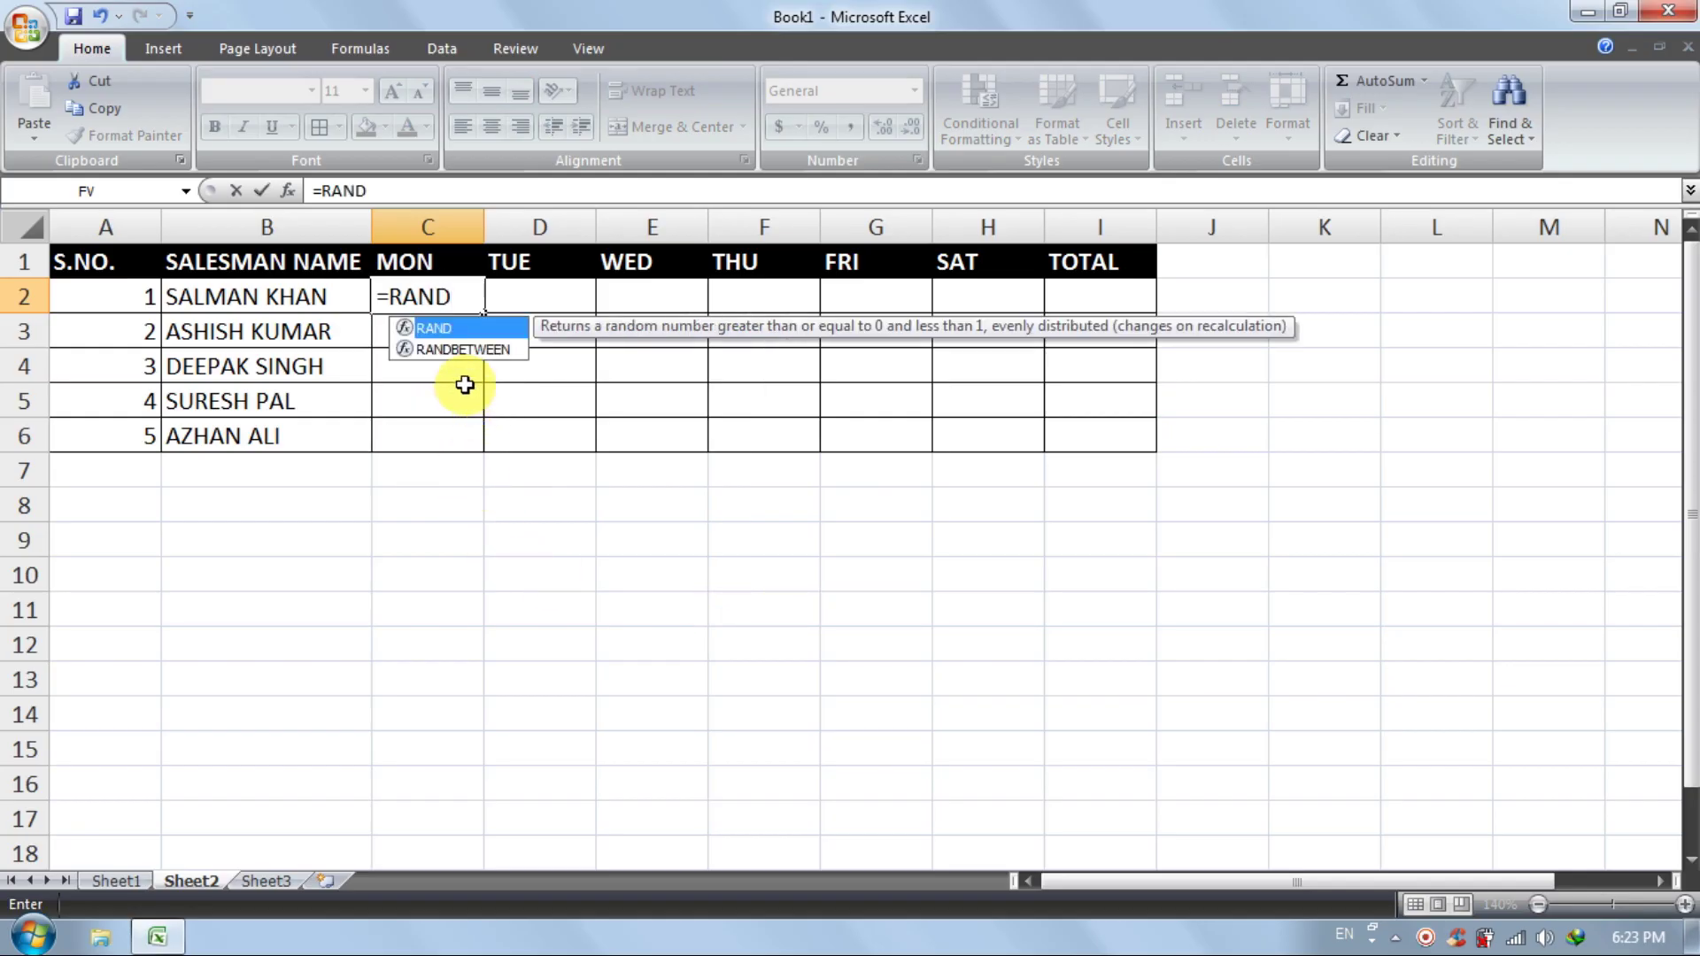
pyautogui.doubleClick(467, 356)
pyautogui.click(460, 341)
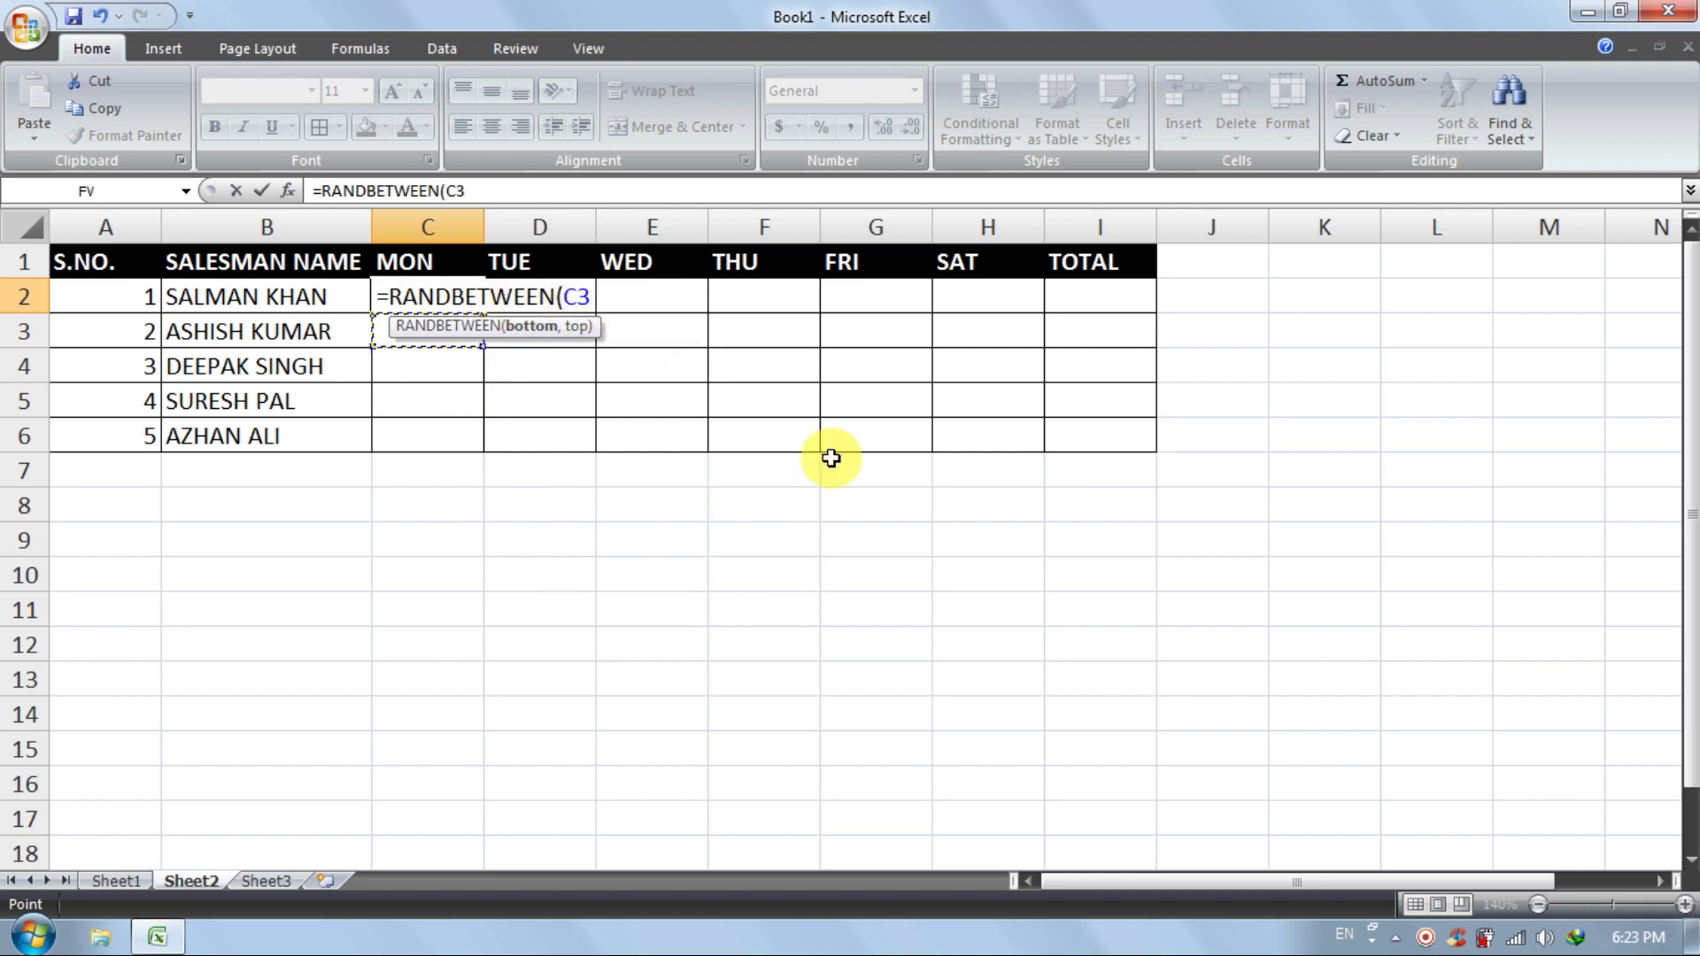
pyautogui.press('BackSpace')
pyautogui.press('BackSpace')
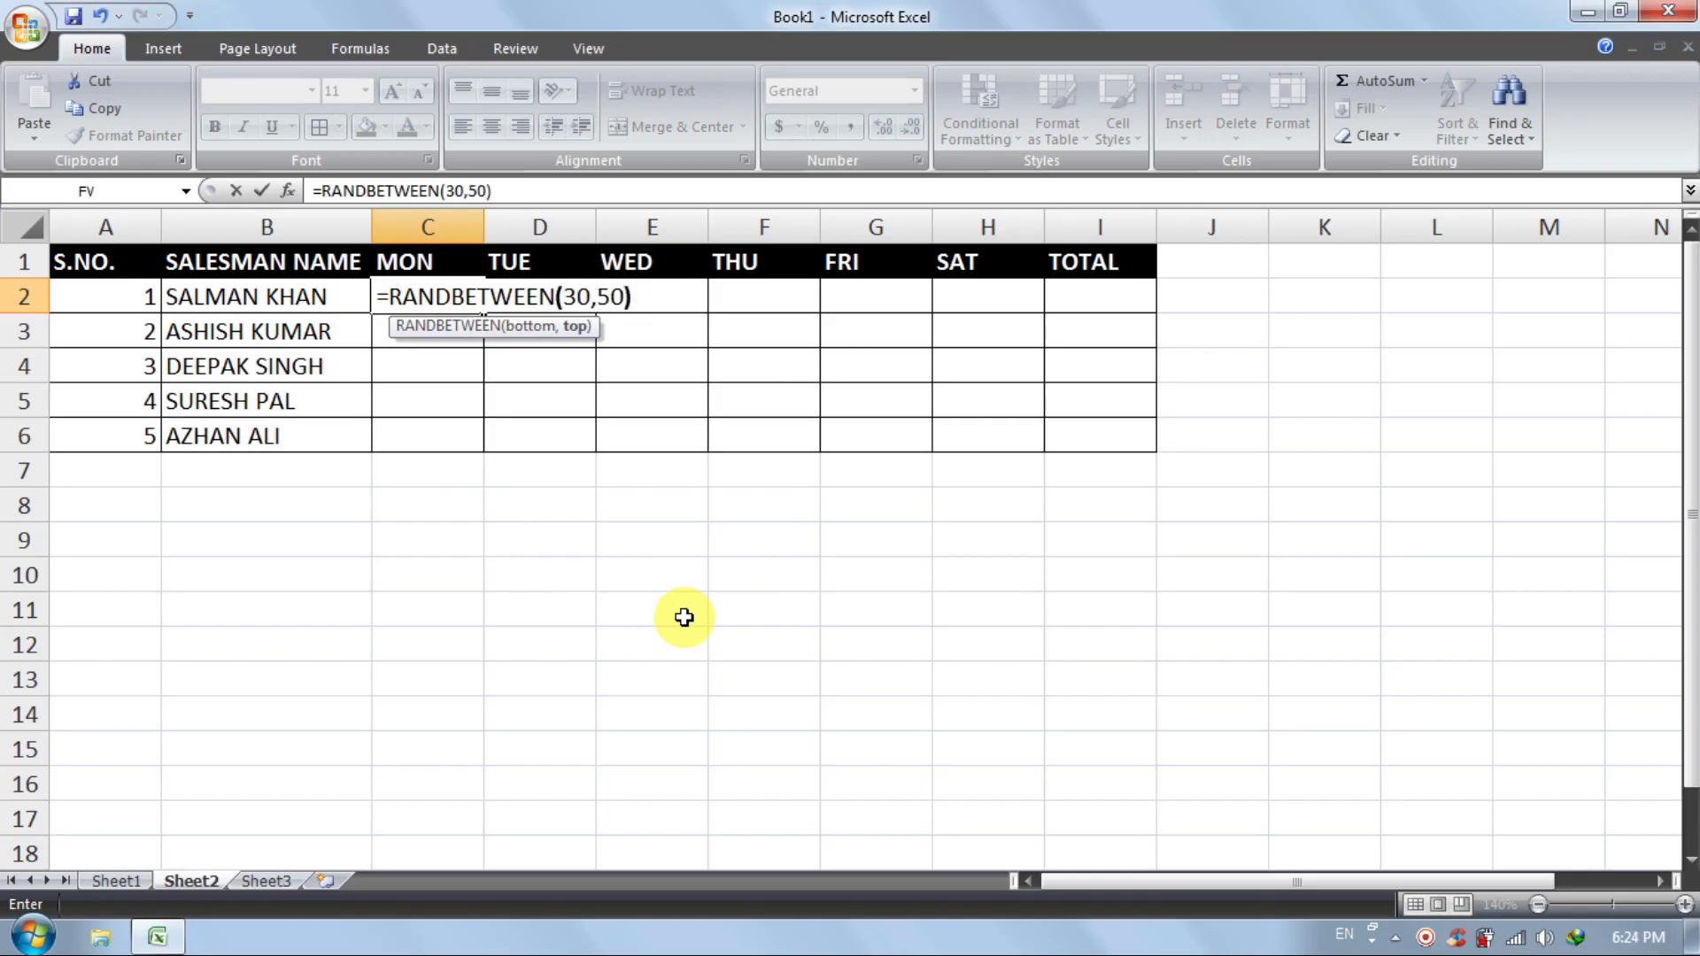
pyautogui.press('Return')
# Fill the RANDBETWEEN formula from C2 across the weekday columns and down to H6
pyautogui.click(450, 297)
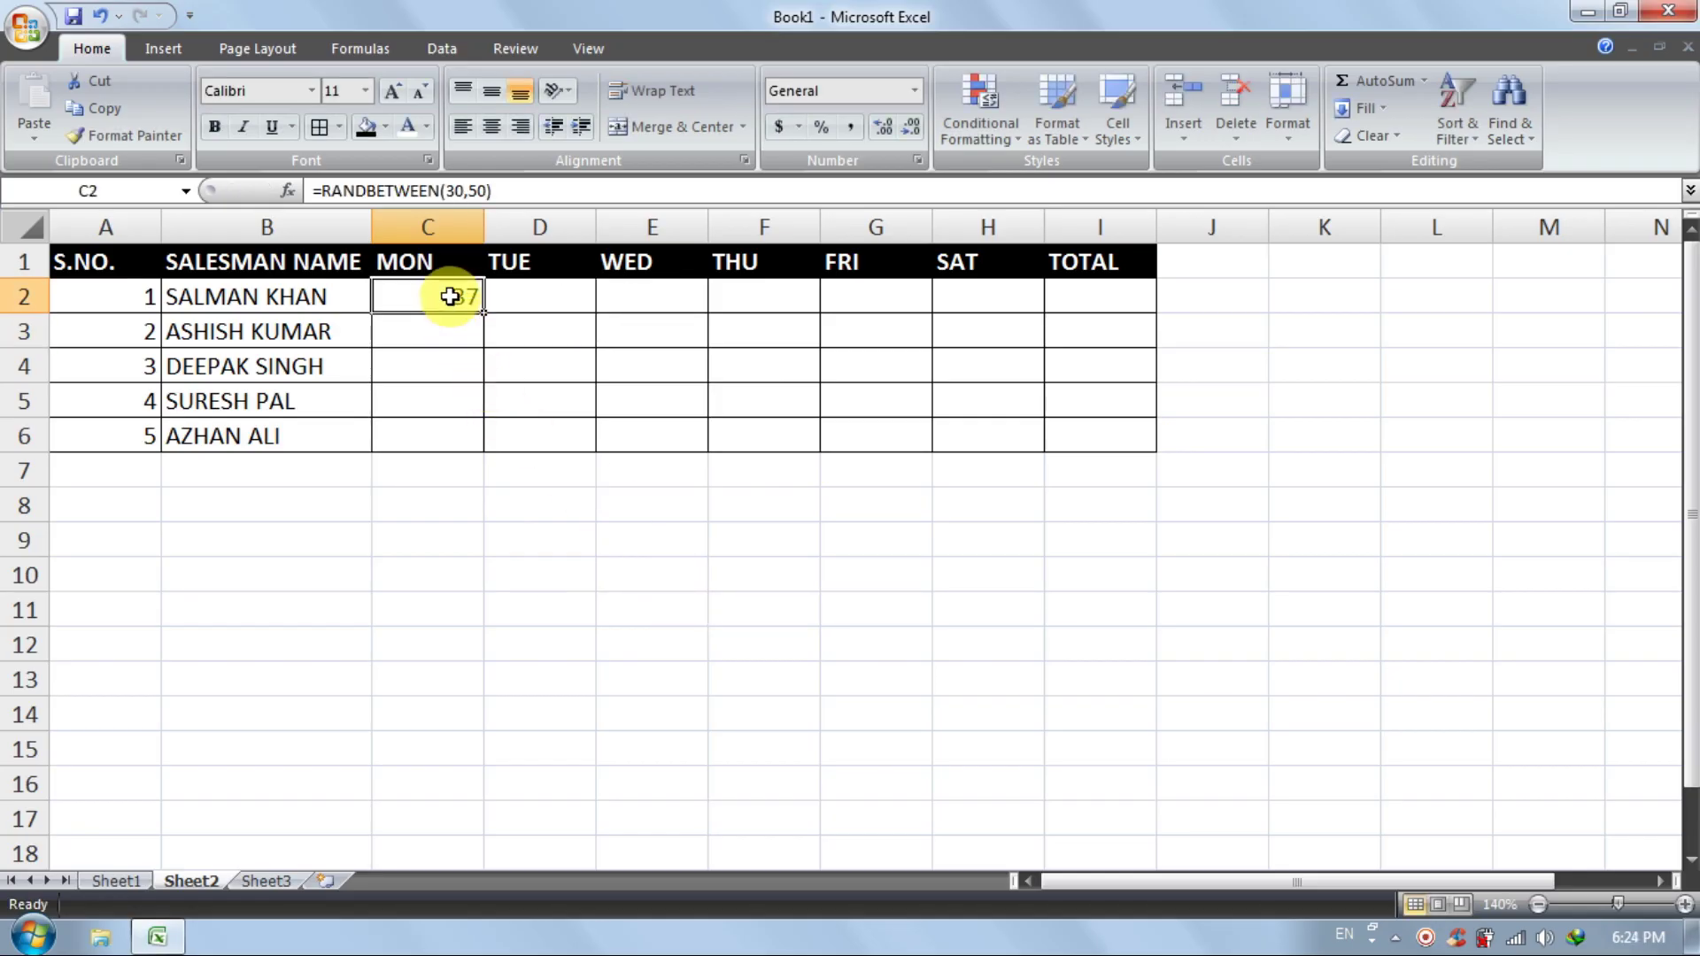
pyautogui.moveTo(485, 316); pyautogui.dragTo(1027, 447)
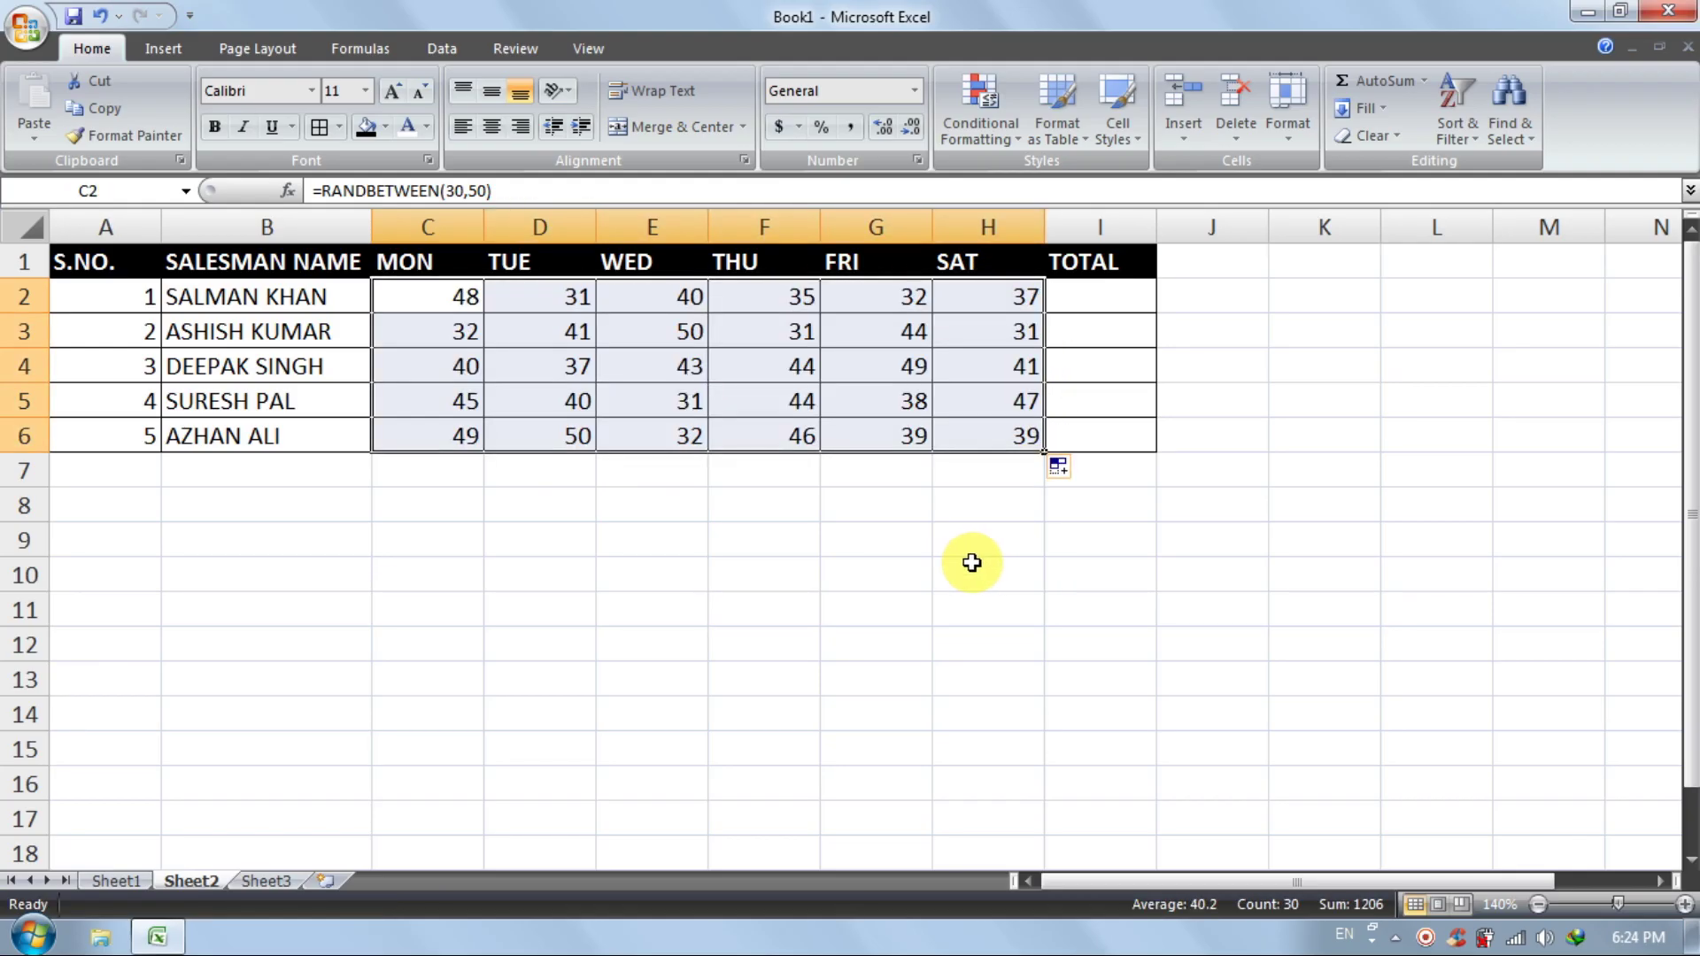
pyautogui.click(915, 539)
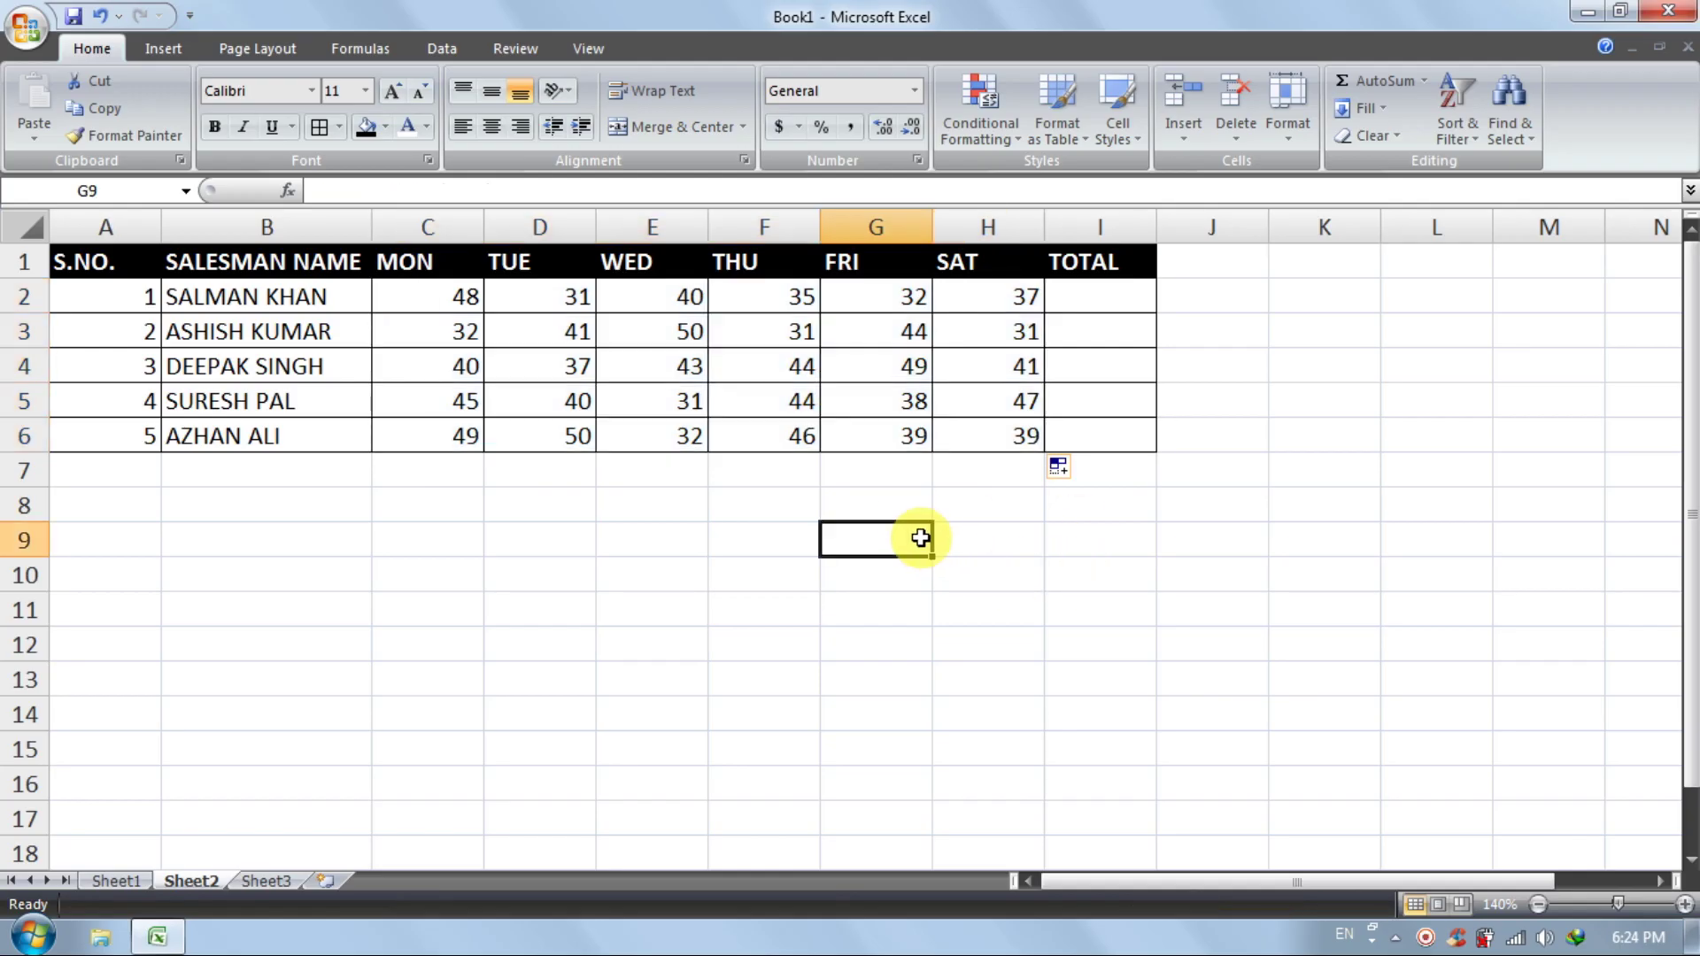
# Test recalculation of the random sales by entering 2 in F9, 1 in F7 and 5 in E8, and clear these test entries
pyautogui.click(808, 531)
pyautogui.write('2')
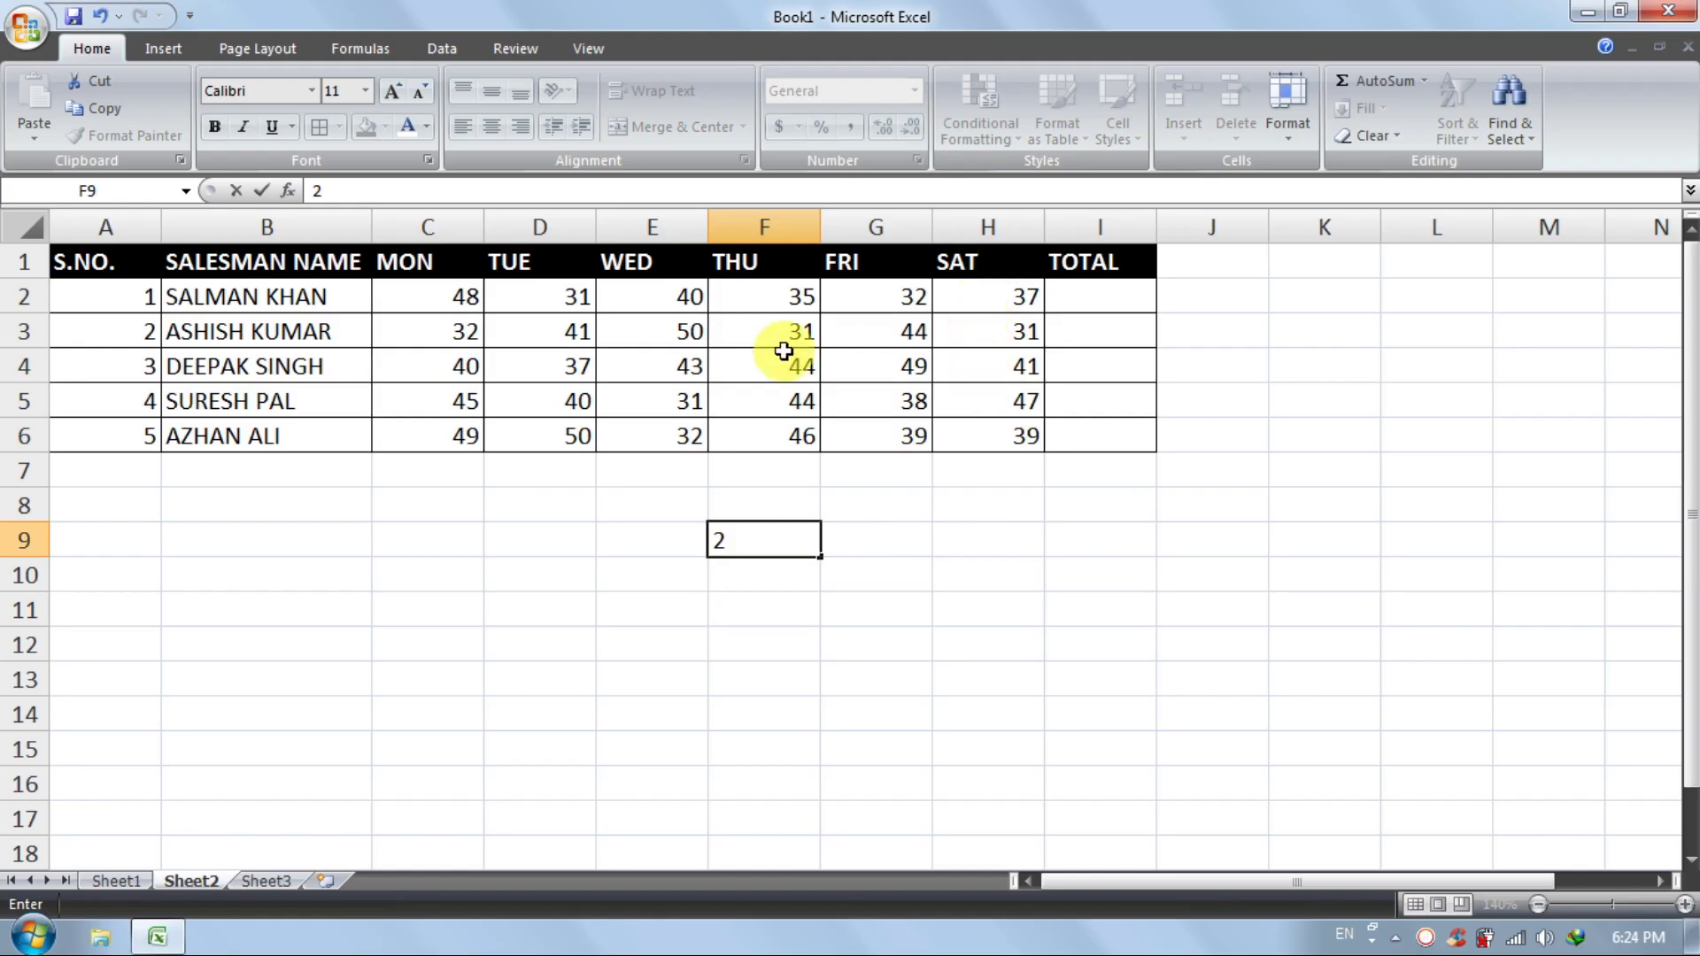
pyautogui.press('Return')
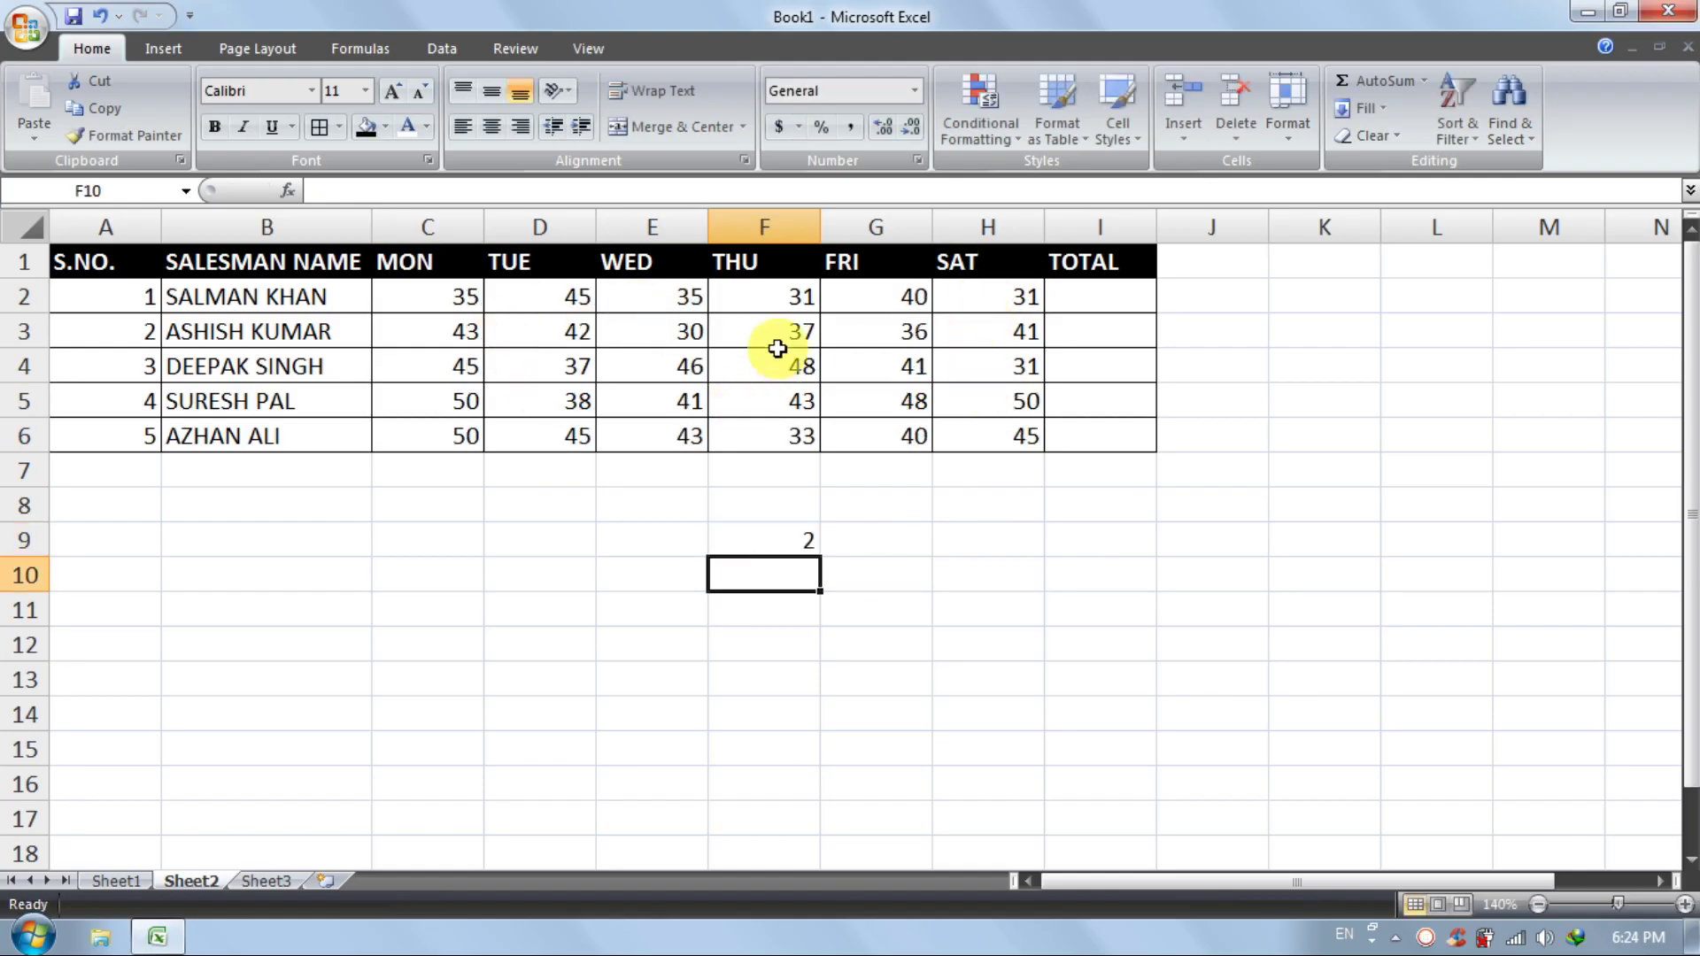
pyautogui.click(746, 485)
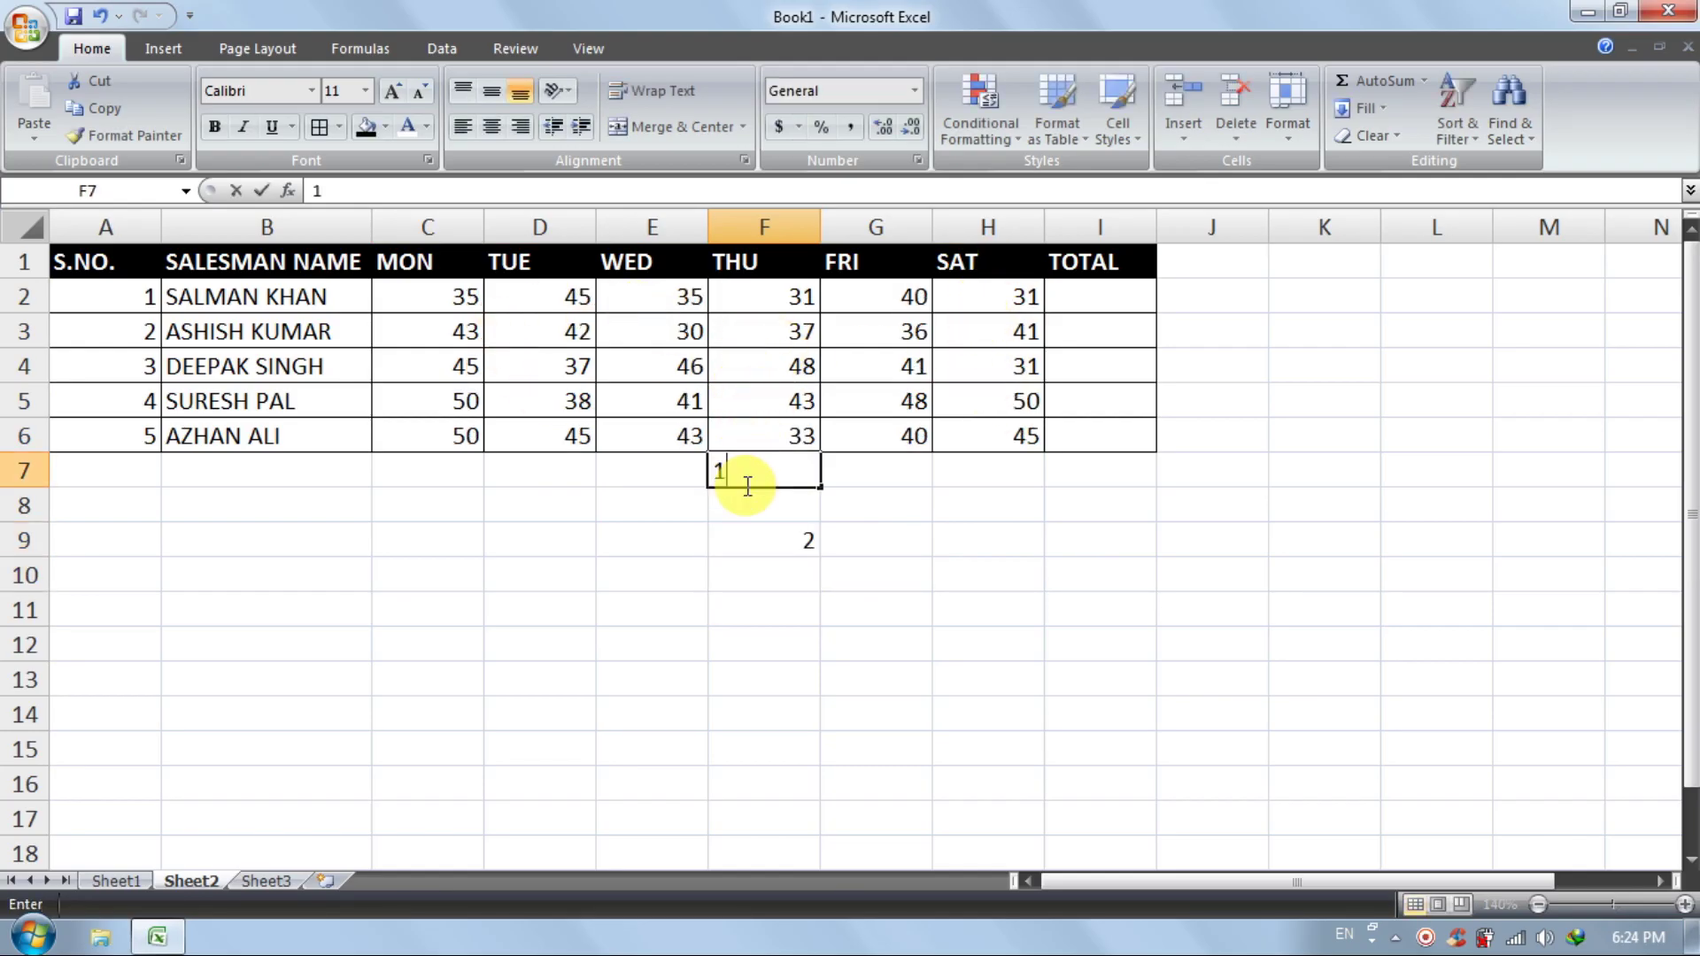
pyautogui.press('Return')
pyautogui.click(620, 507)
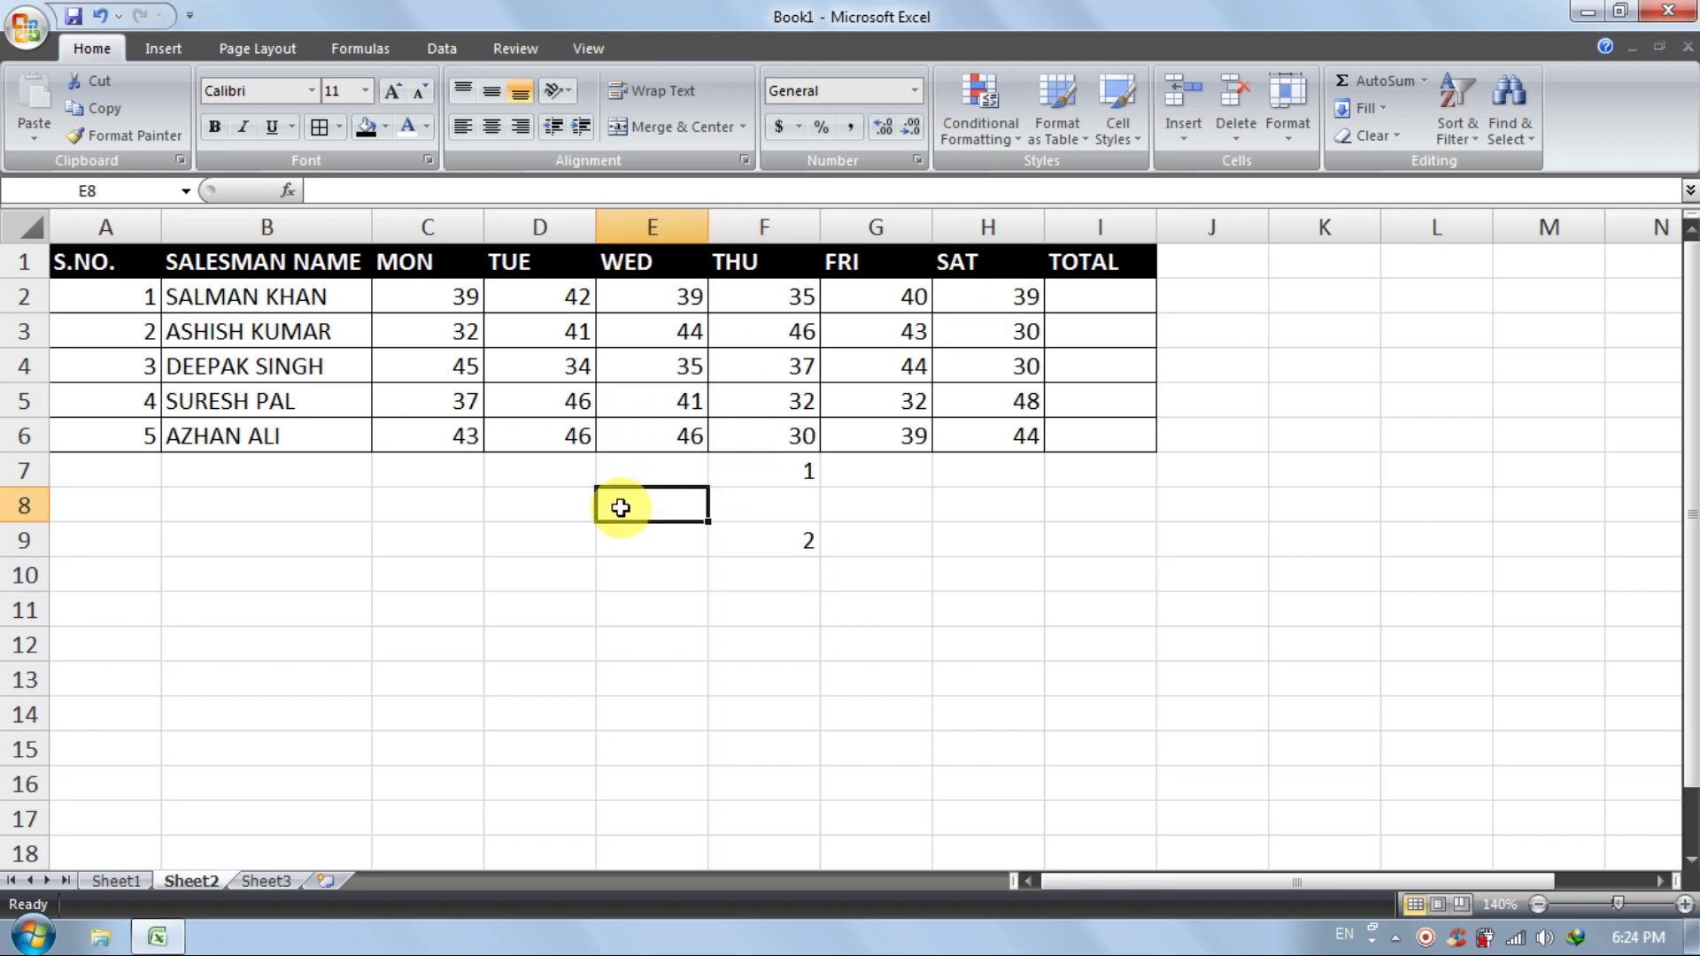
pyautogui.write('5')
pyautogui.press('Return')
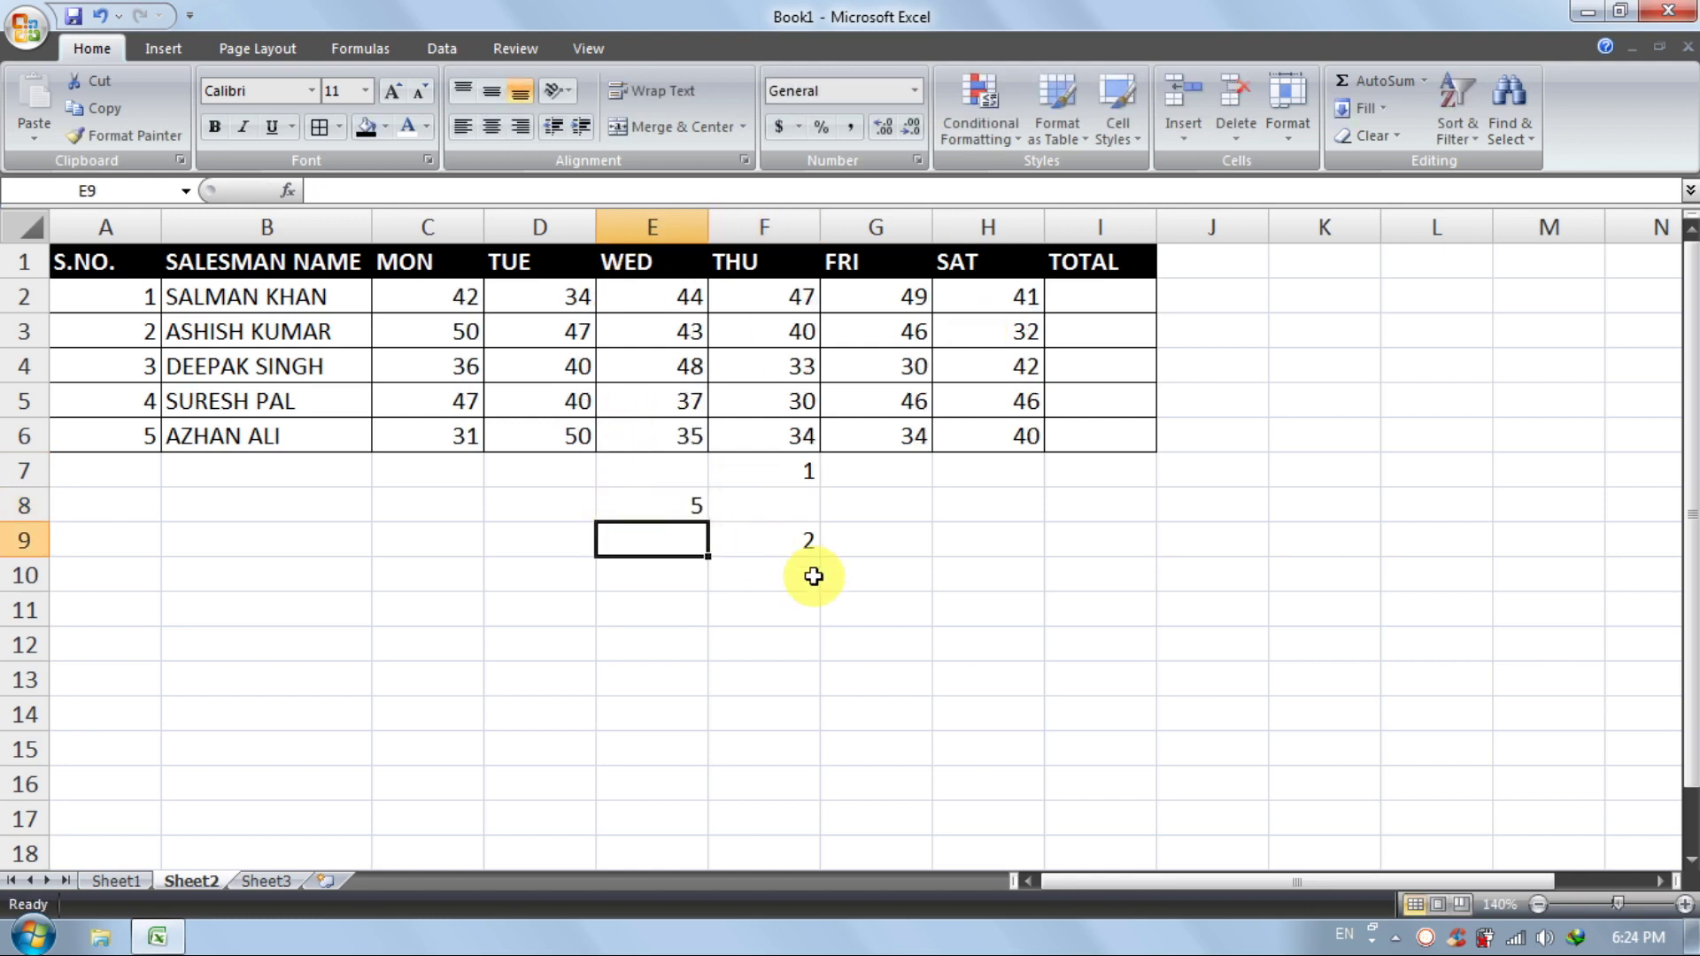
pyautogui.moveTo(875, 611); pyautogui.dragTo(697, 478)
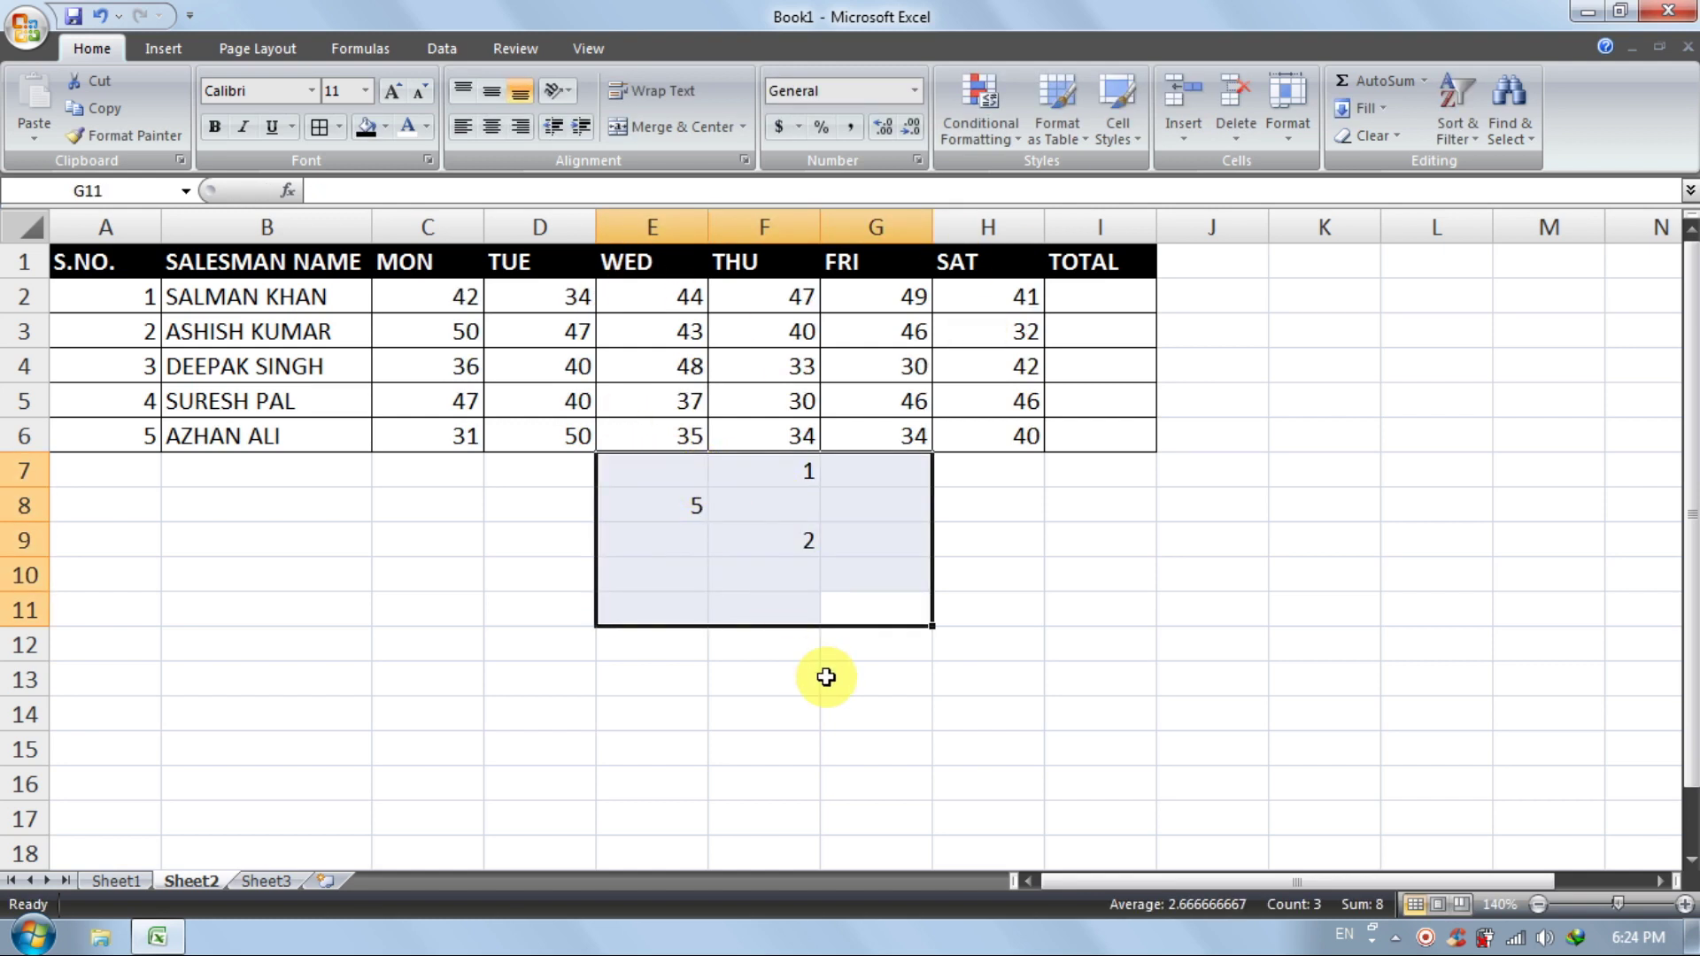
pyautogui.press('Delete')
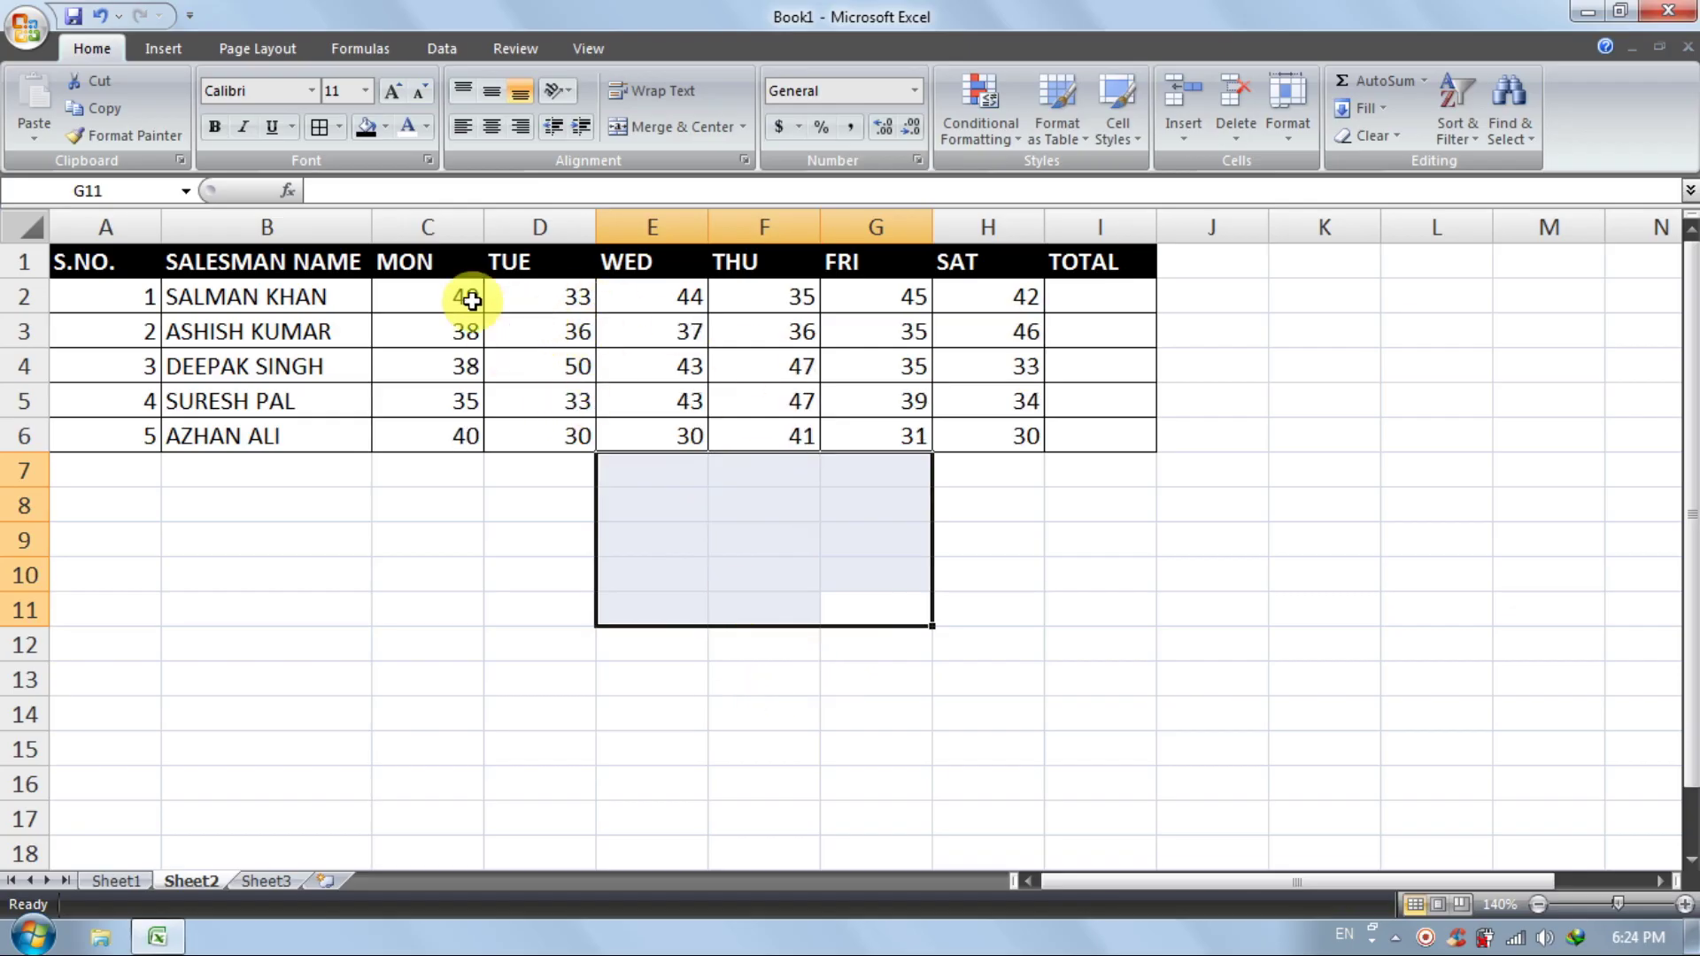
# Copy the range C2:H6 and paste it in place as values to replace the random formulas with fixed numbers
pyautogui.moveTo(471, 299); pyautogui.dragTo(926, 428)
pyautogui.click(103, 110)
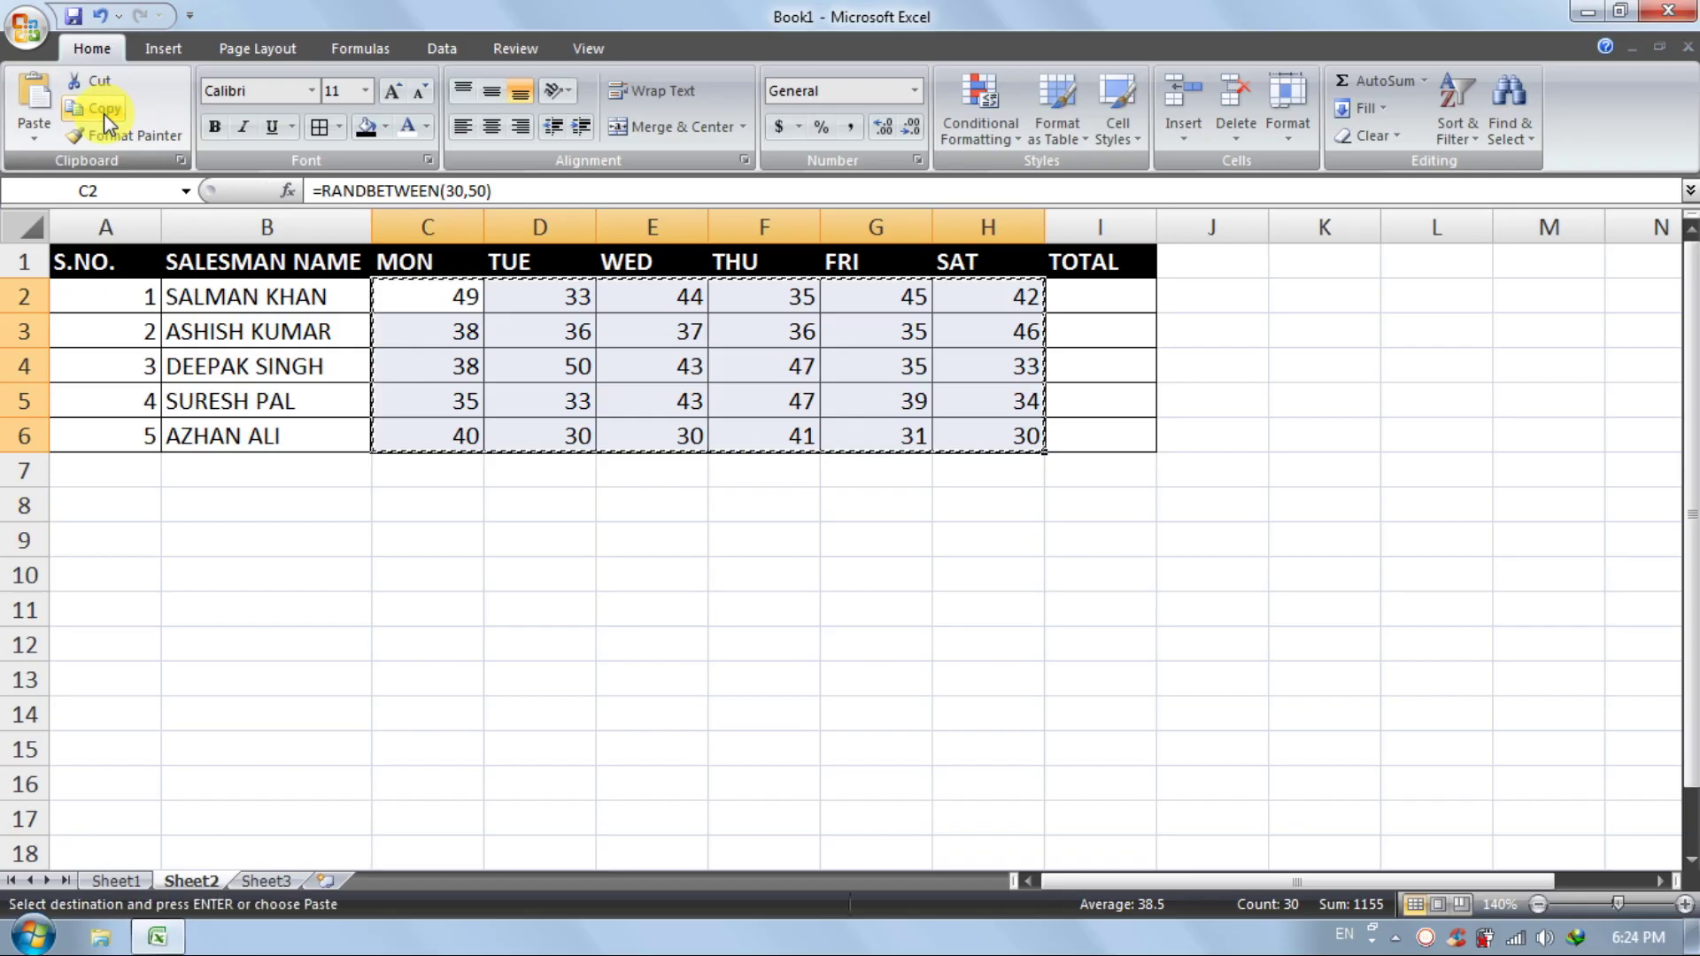
pyautogui.click(24, 134)
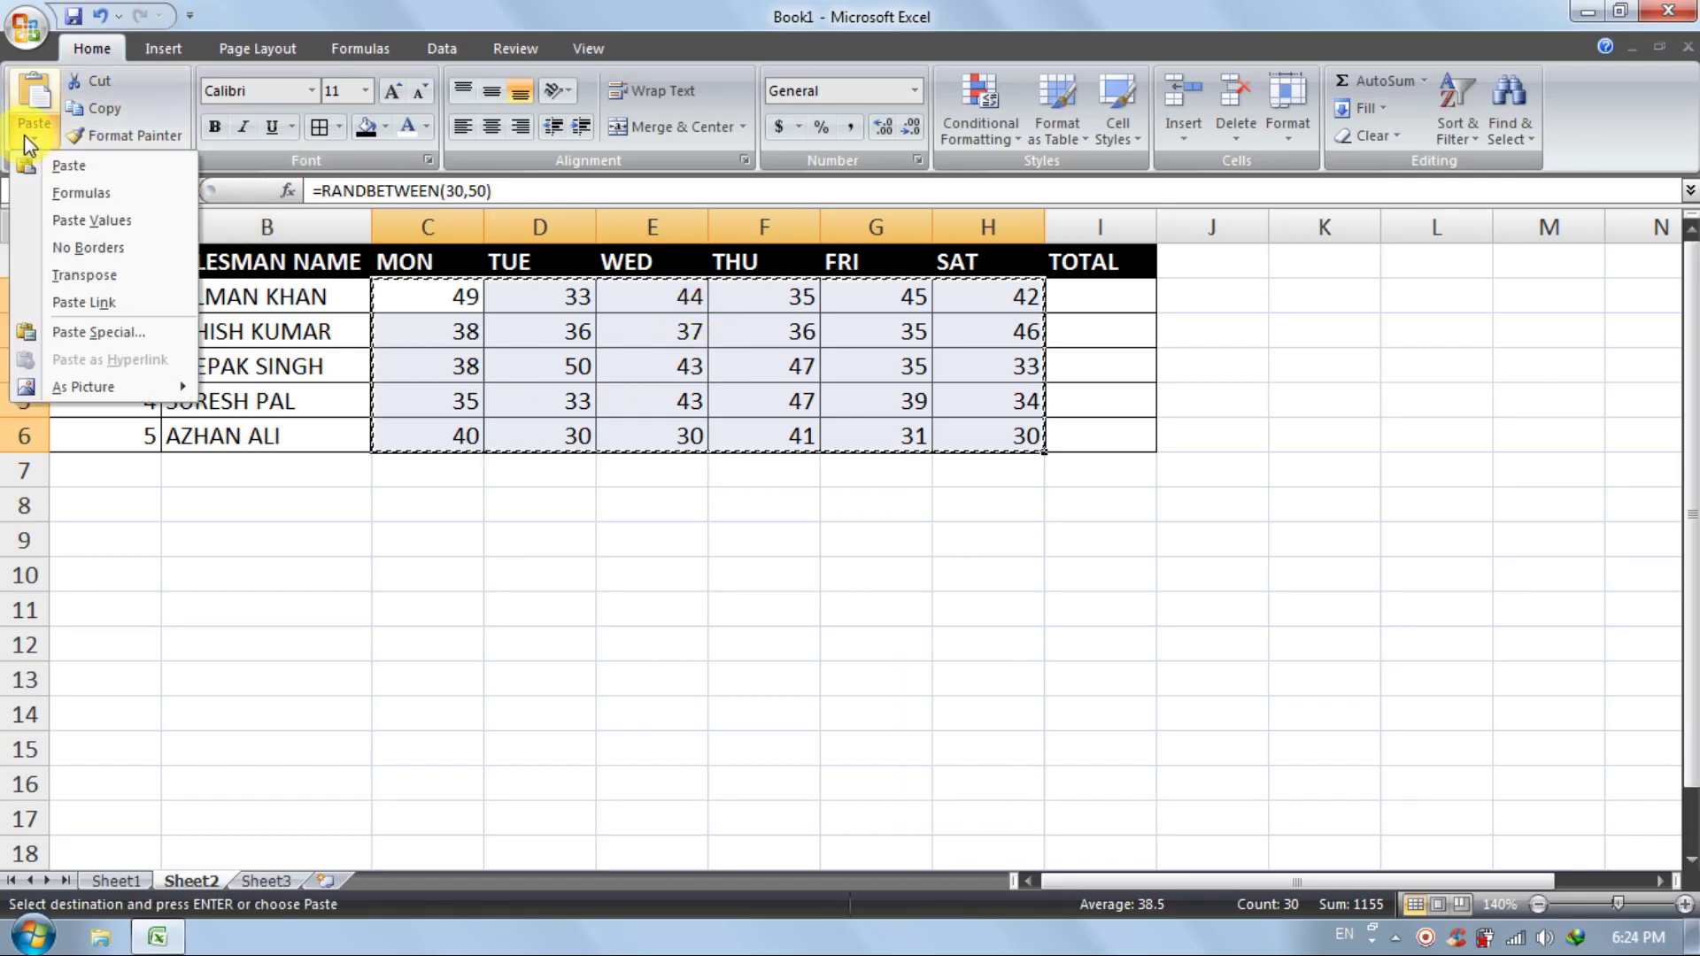
pyautogui.click(89, 223)
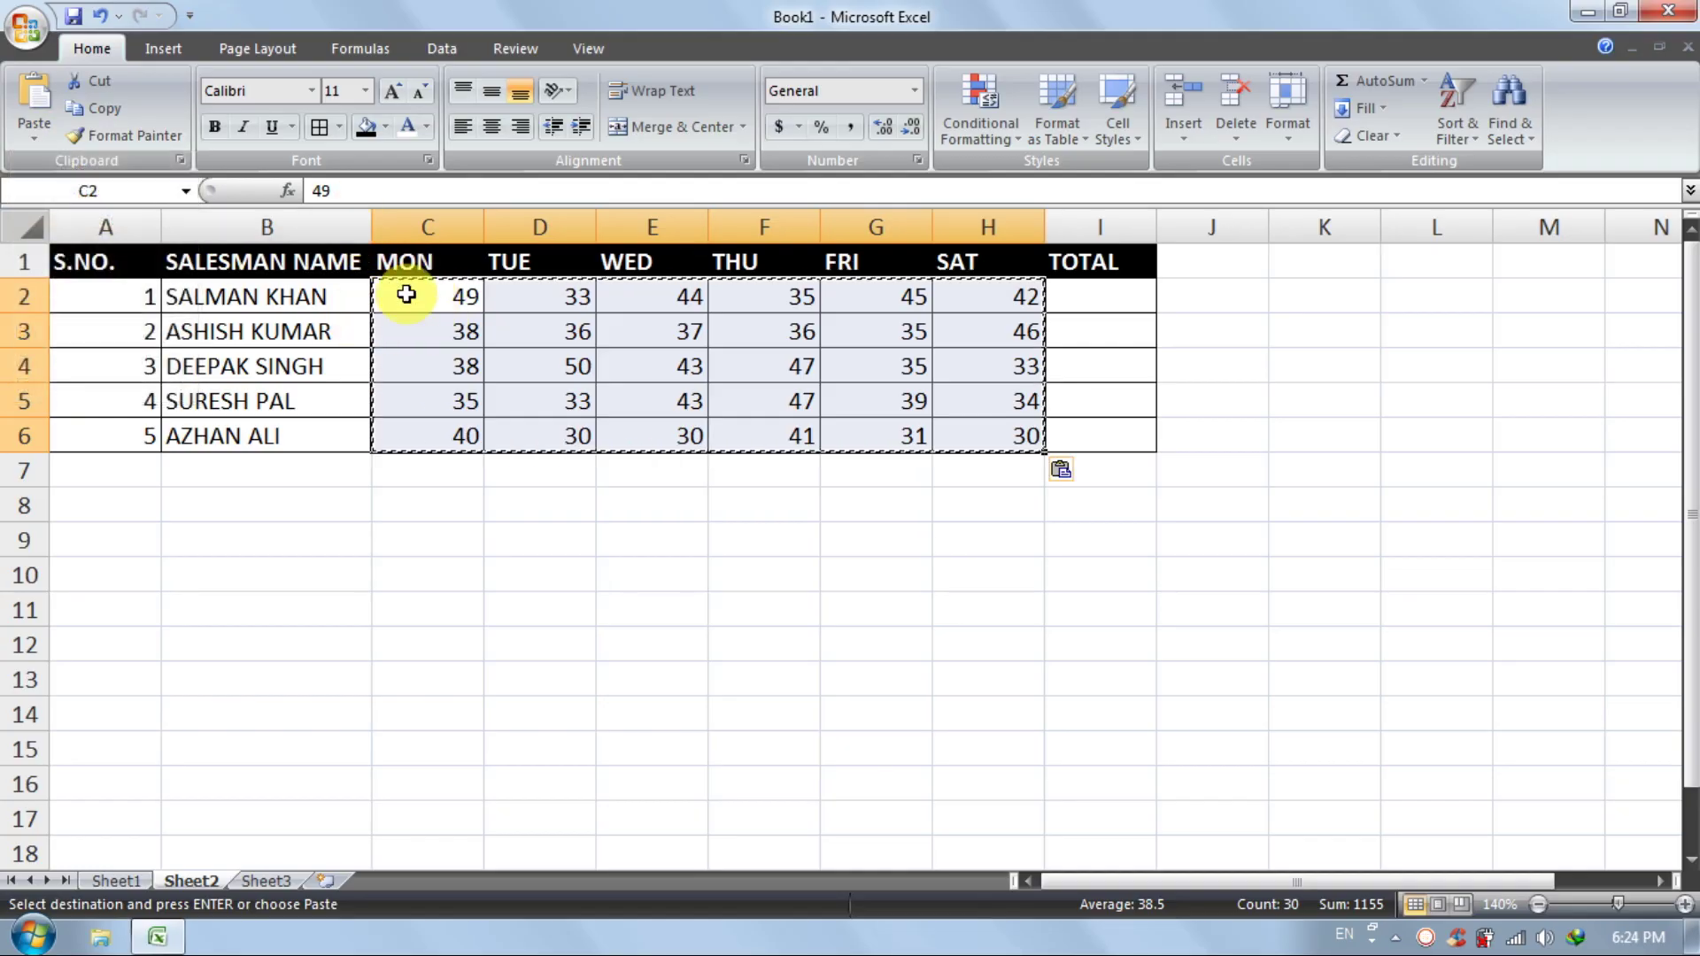
# Check that the pasted sales values are fixed by inspecting several cells and entering a test value of 1 in G9, and clear the test entry
pyautogui.click(535, 319)
pyautogui.press('Down')
pyautogui.click(551, 331)
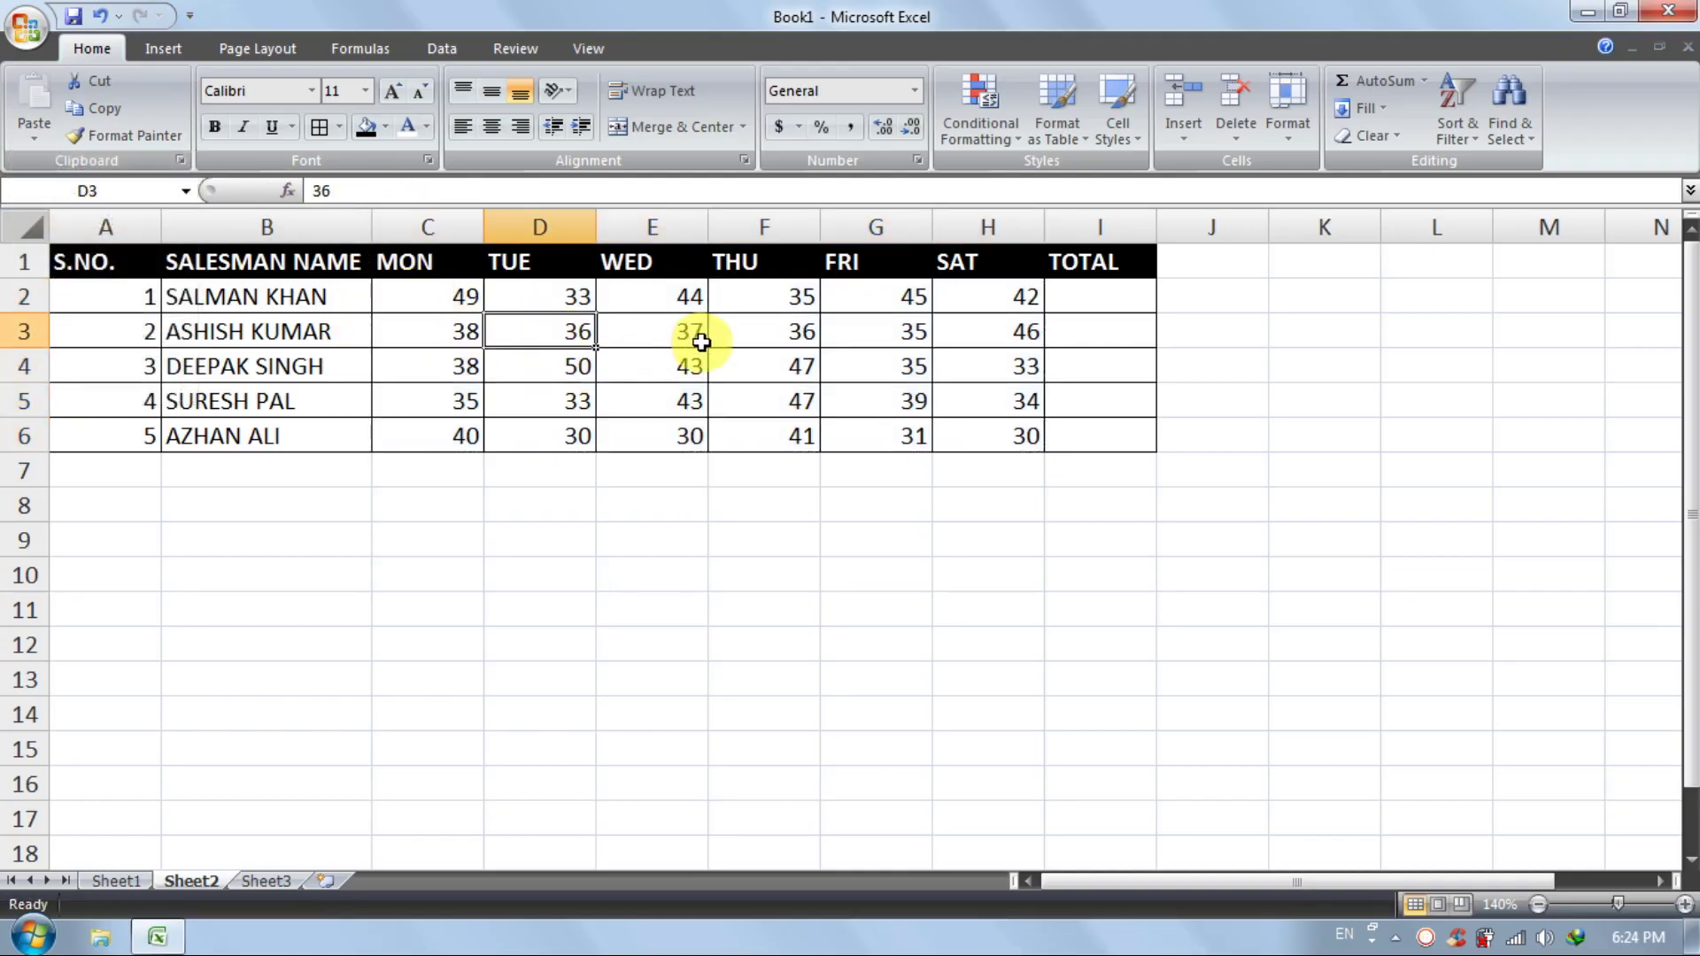
pyautogui.click(728, 407)
pyautogui.moveTo(788, 306); pyautogui.dragTo(839, 382)
pyautogui.click(804, 534)
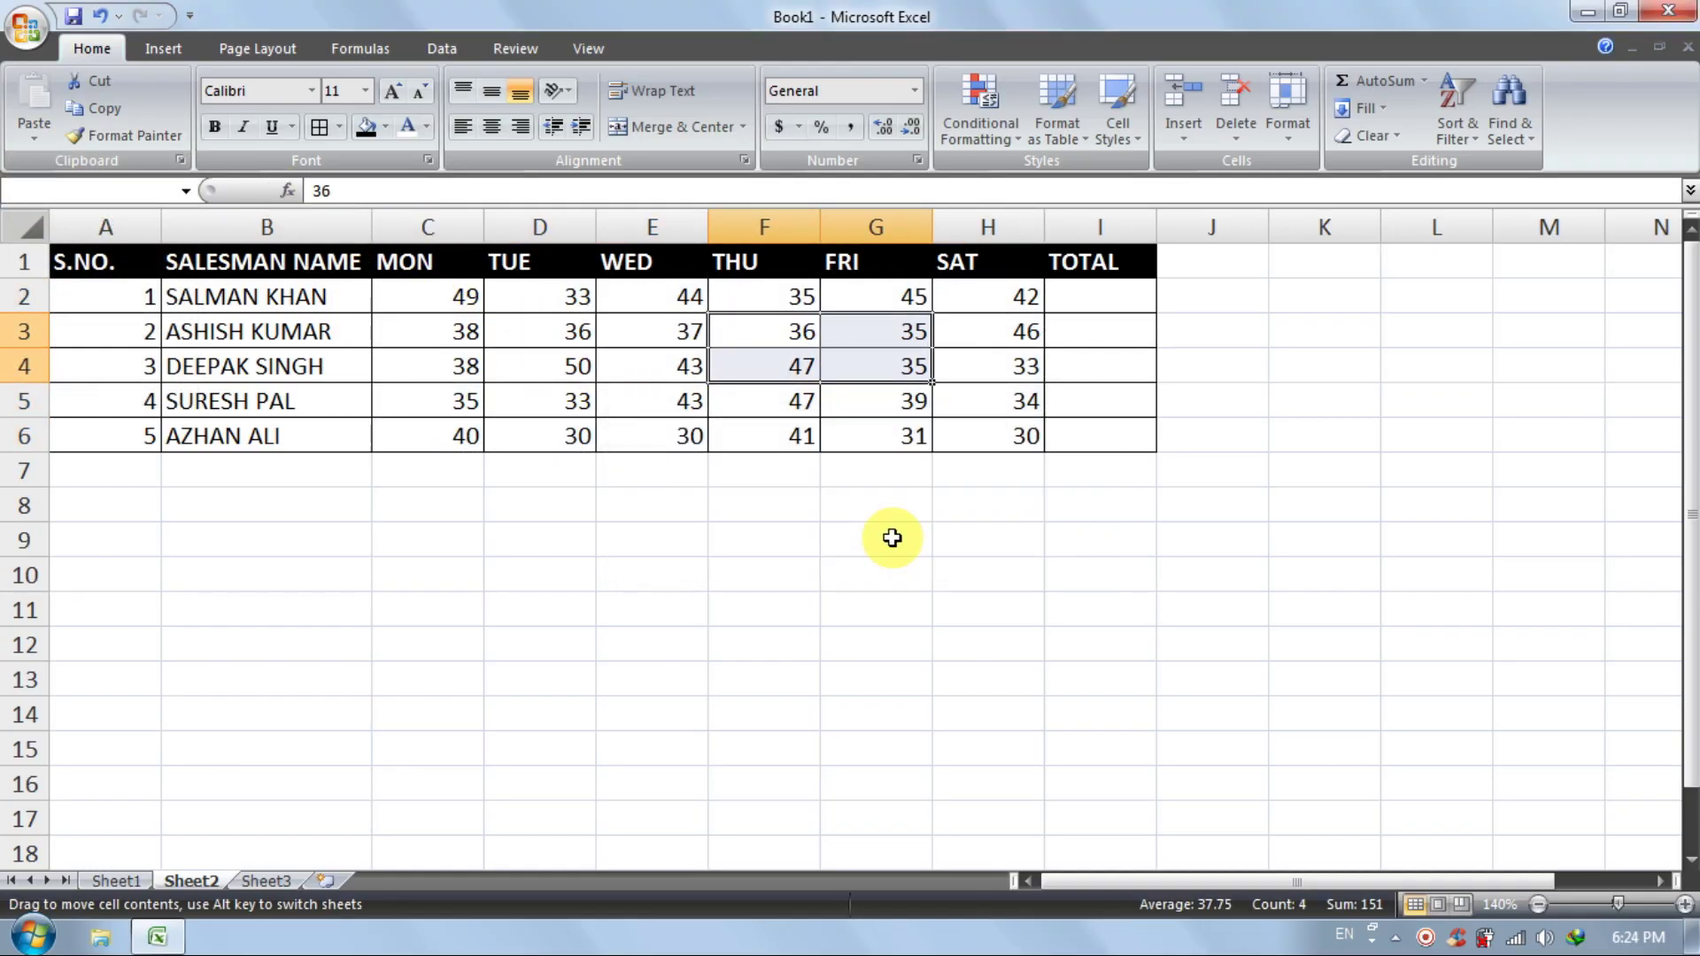
pyautogui.click(832, 536)
pyautogui.write('1')
pyautogui.press('Return')
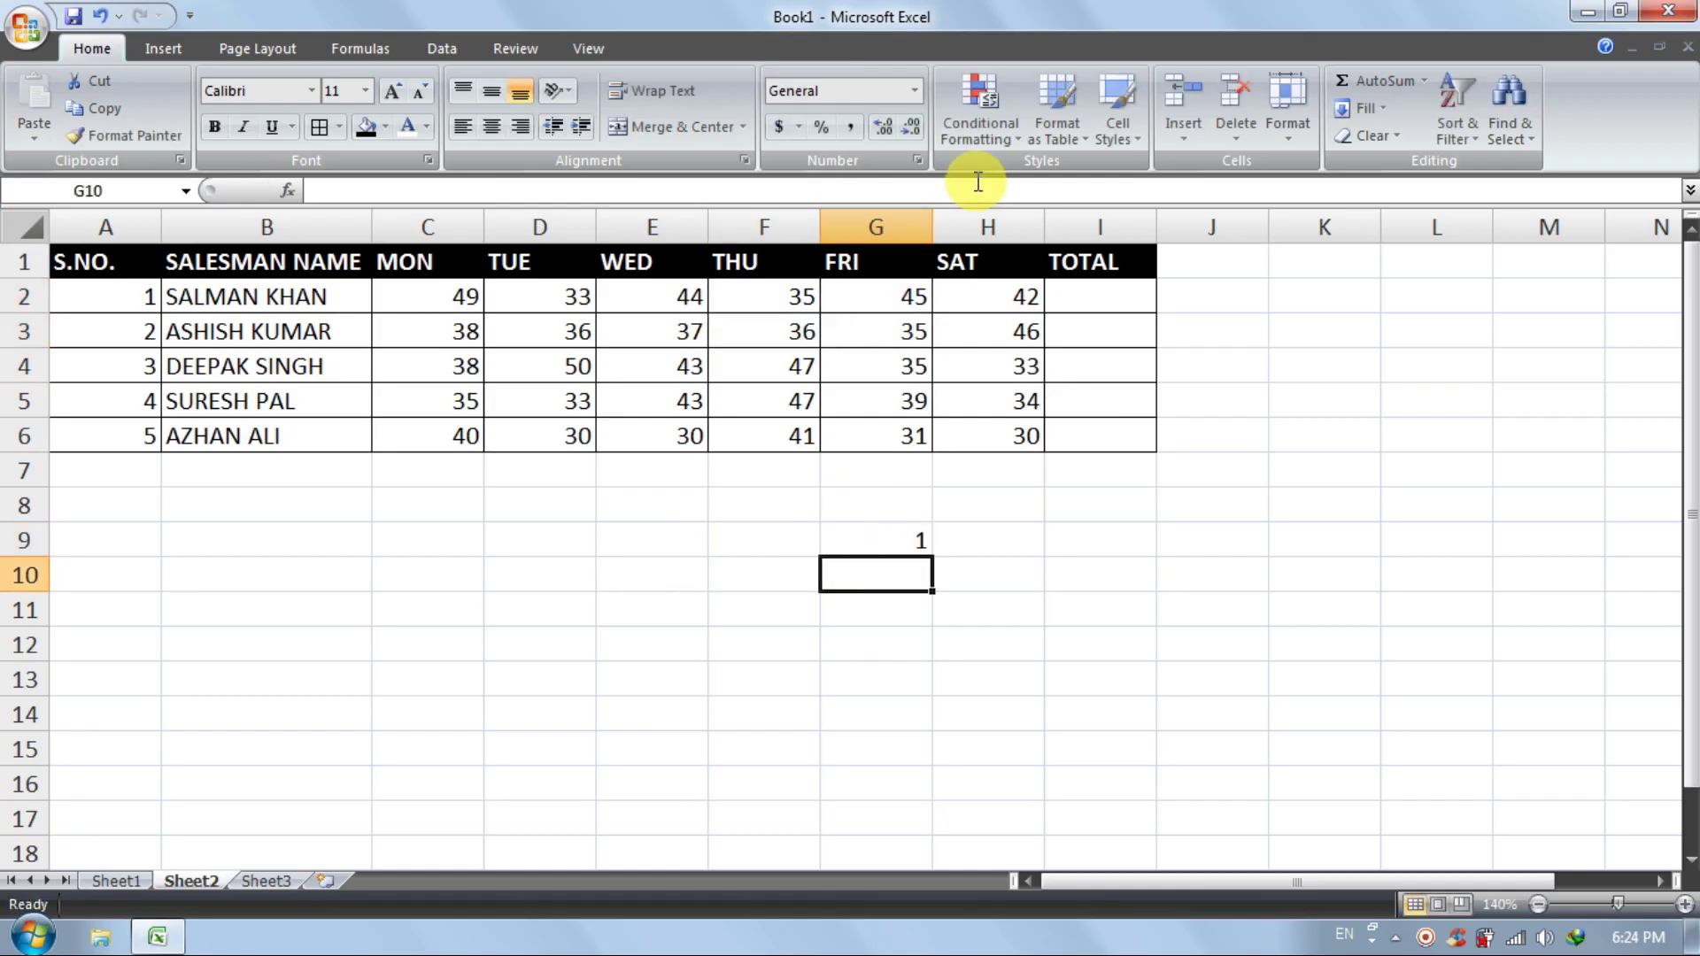
pyautogui.moveTo(916, 537)
pyautogui.mouseDown()
pyautogui.moveTo(895, 532)
pyautogui.moveTo(907, 563)
pyautogui.mouseUp()
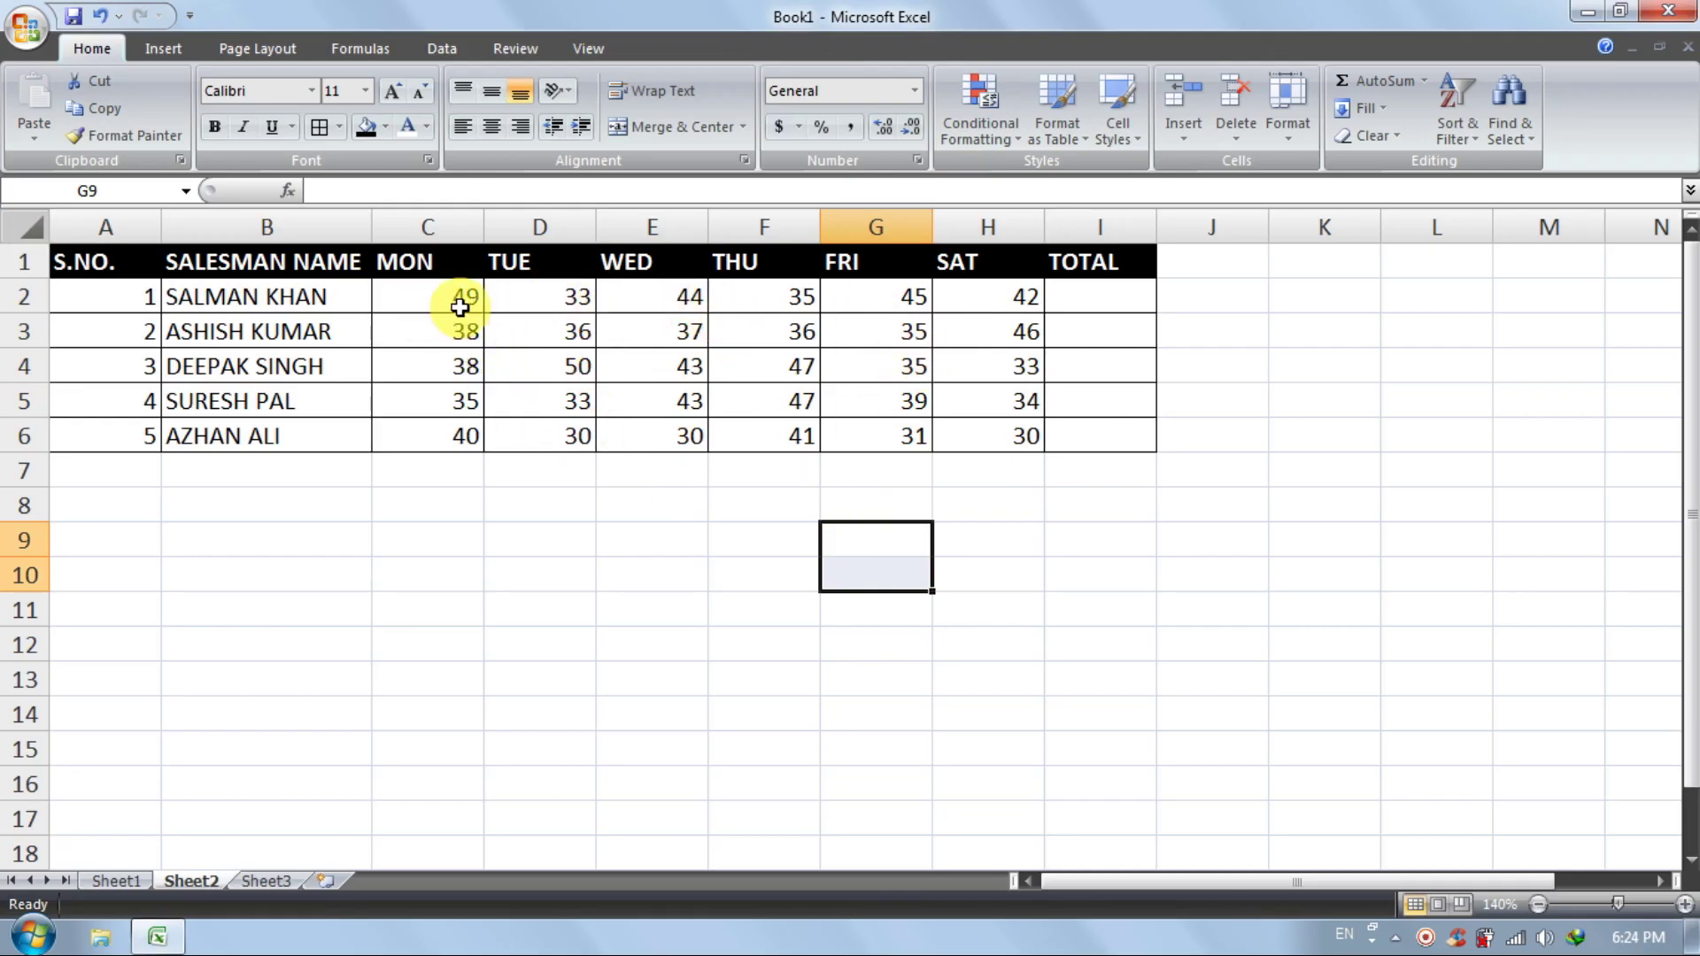
# Total the first salesman's weekly sales in I2 with =SUM(C2:H2) and fill the formula down to I6
pyautogui.click(1092, 294)
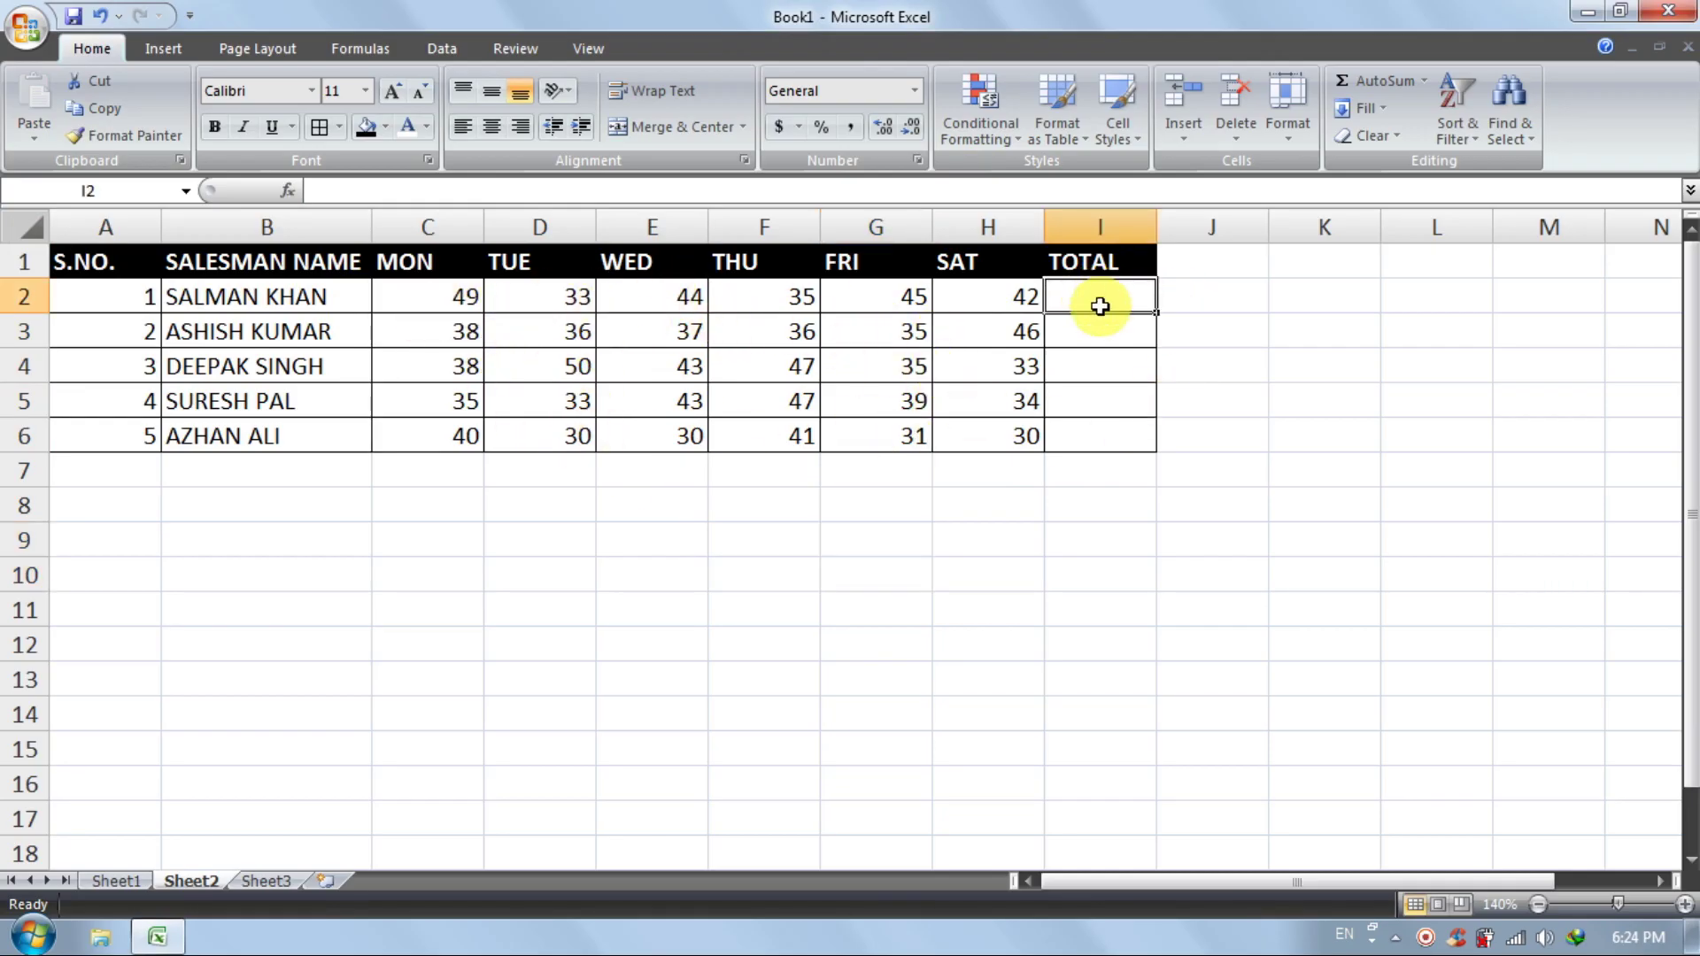
pyautogui.write('=SUM(')
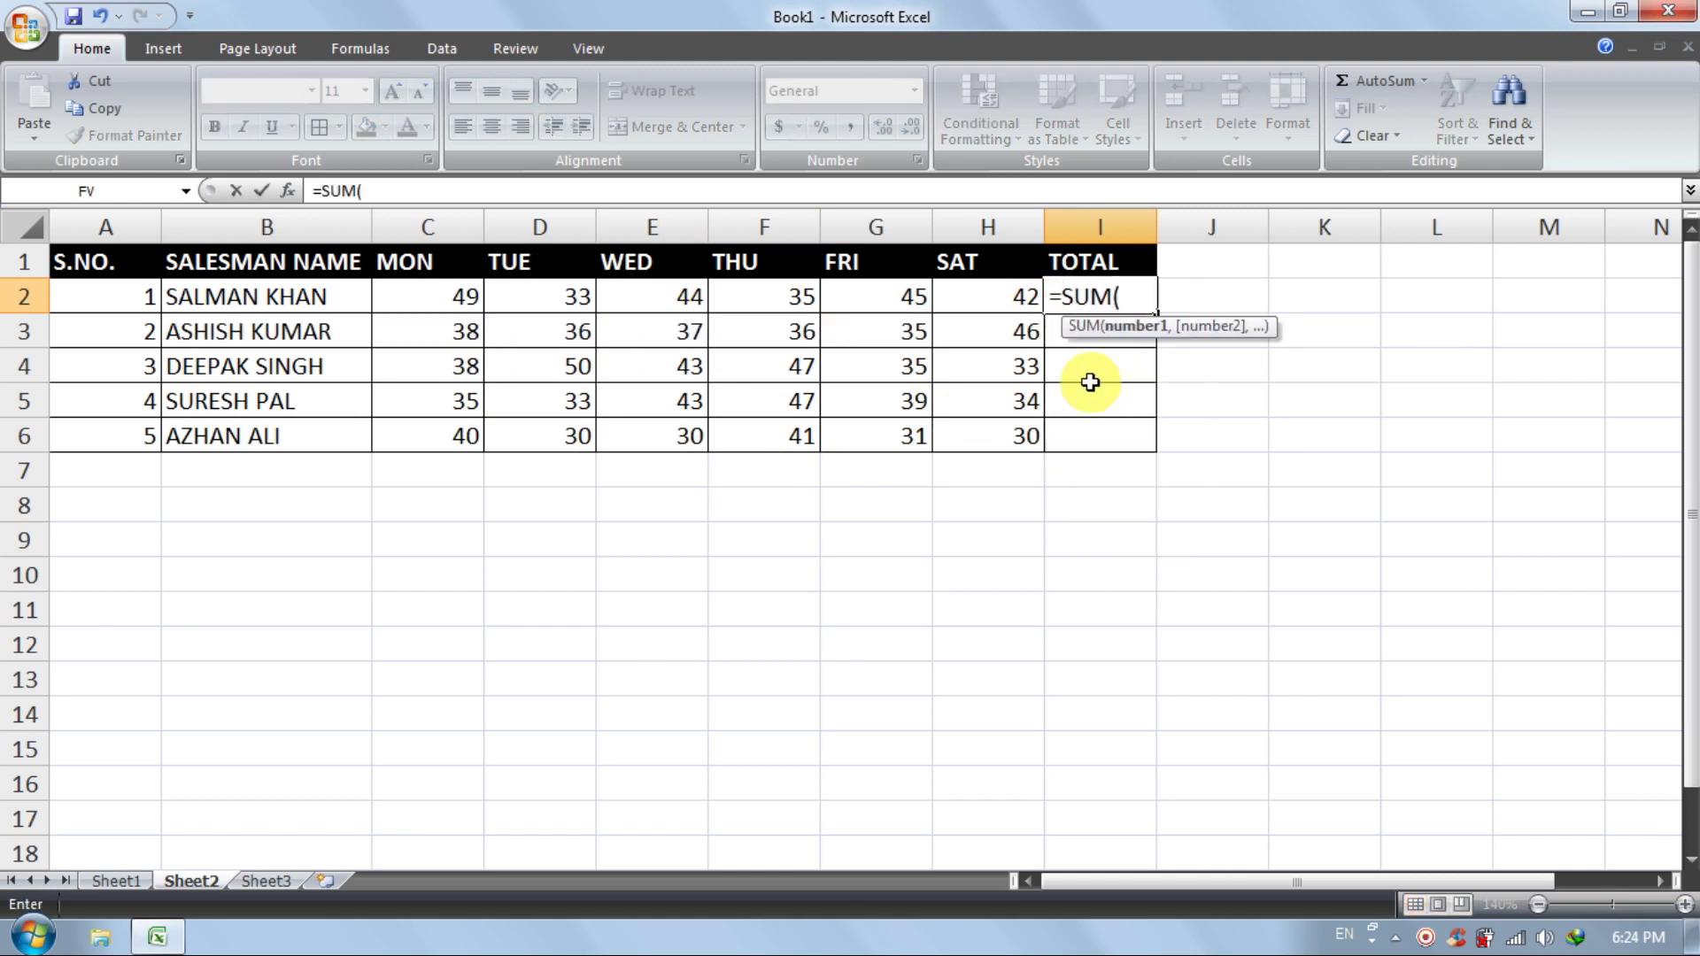
pyautogui.moveTo(474, 296); pyautogui.dragTo(948, 305)
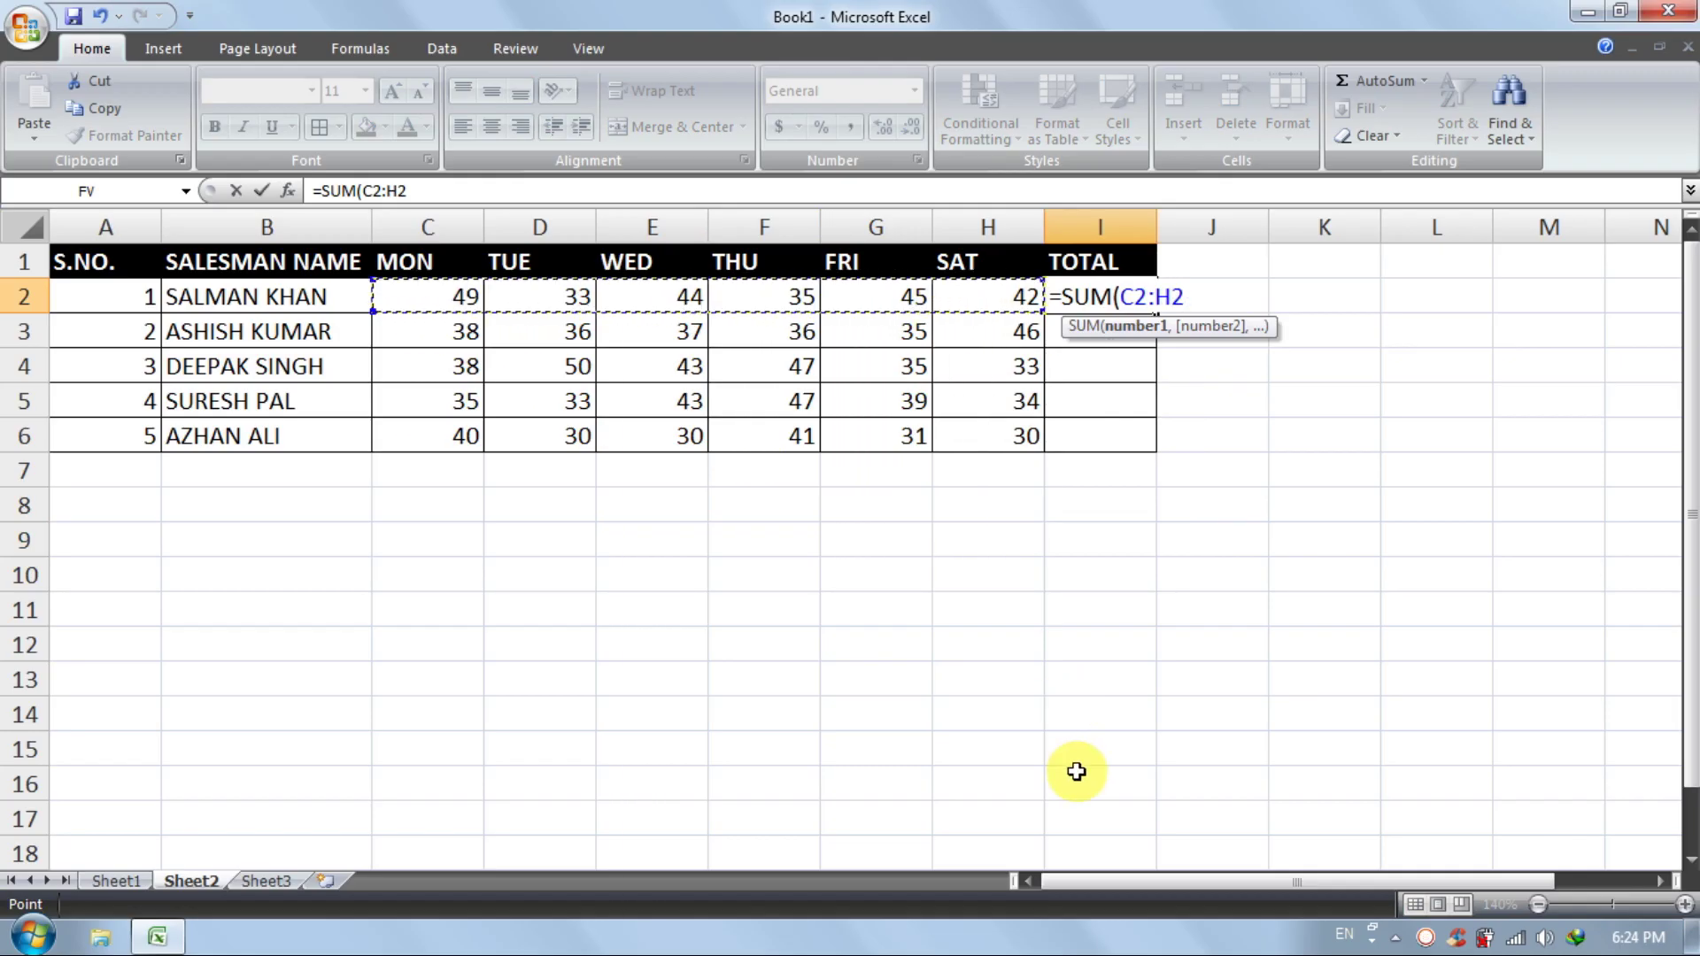
pyautogui.write(')')
pyautogui.press('Return')
pyautogui.click(1094, 305)
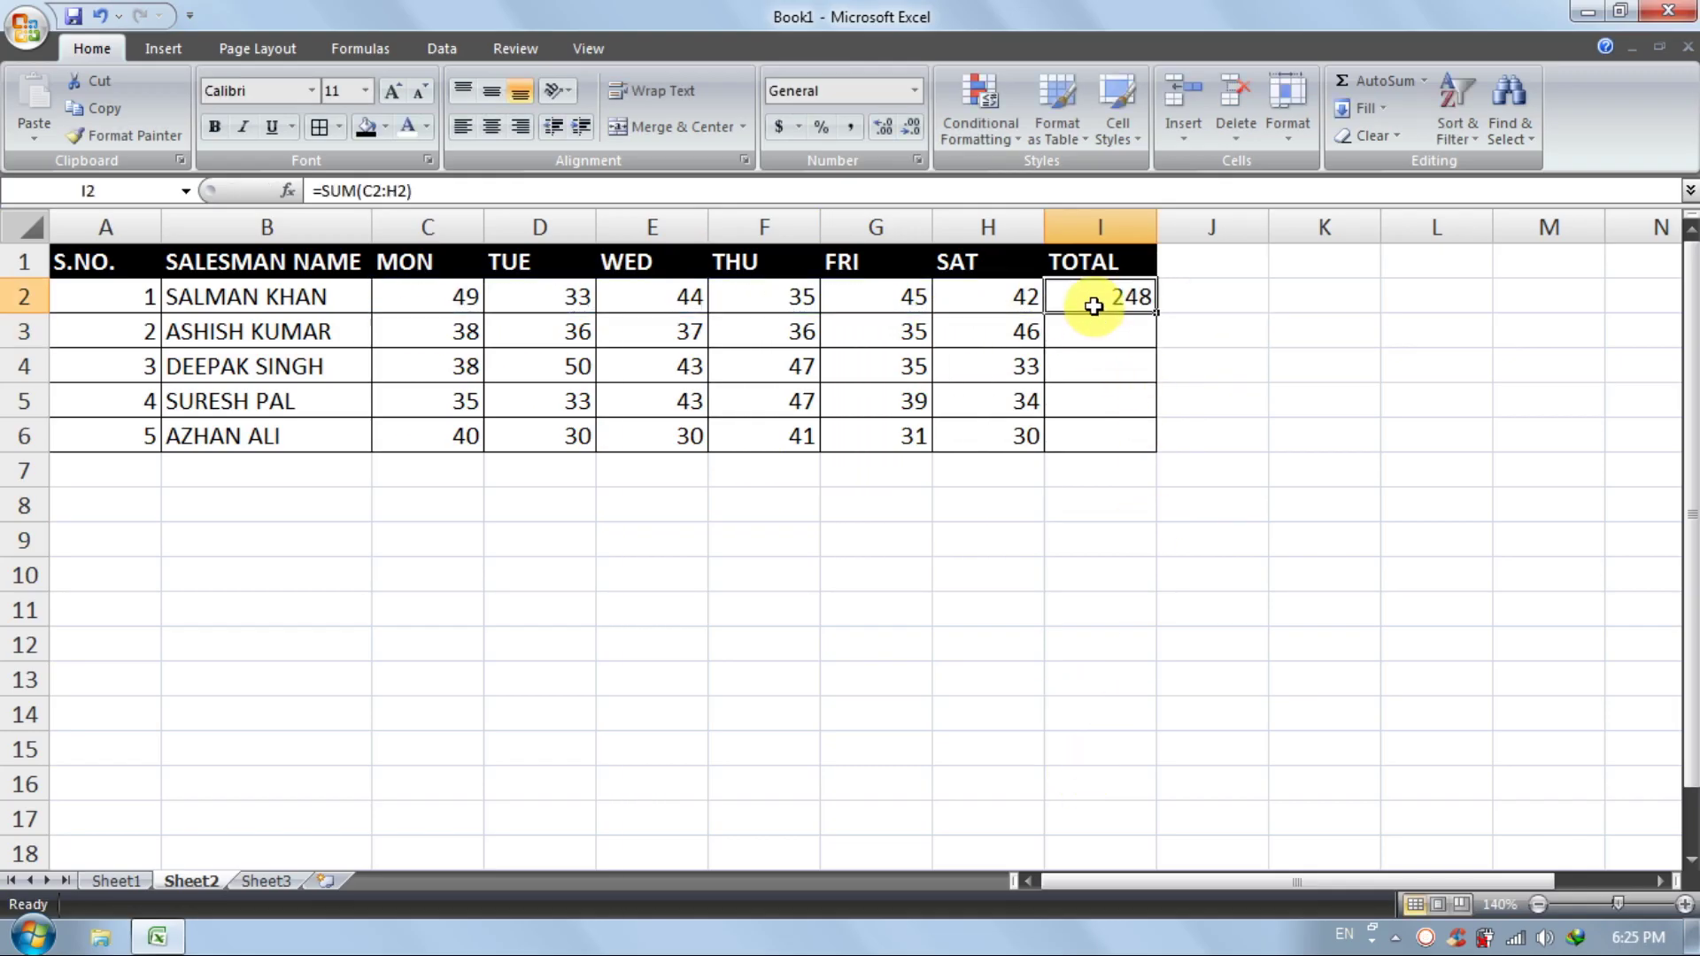
pyautogui.moveTo(1155, 312); pyautogui.dragTo(1151, 447)
pyautogui.click(1021, 655)
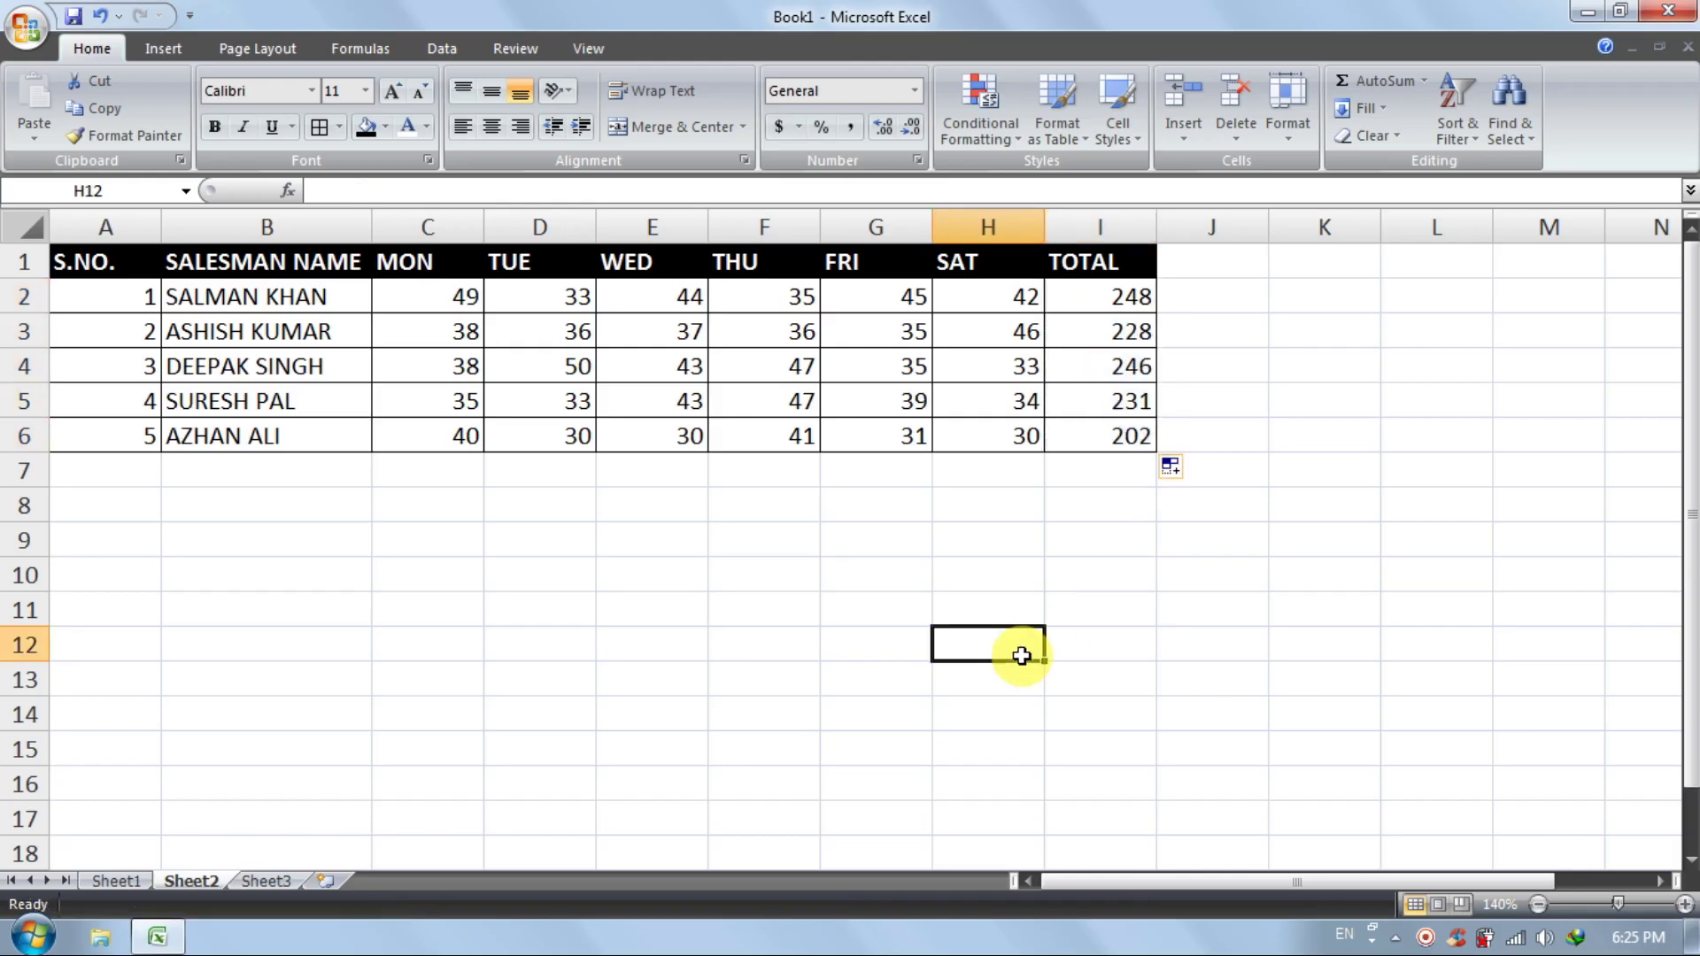
pyautogui.click(761, 540)
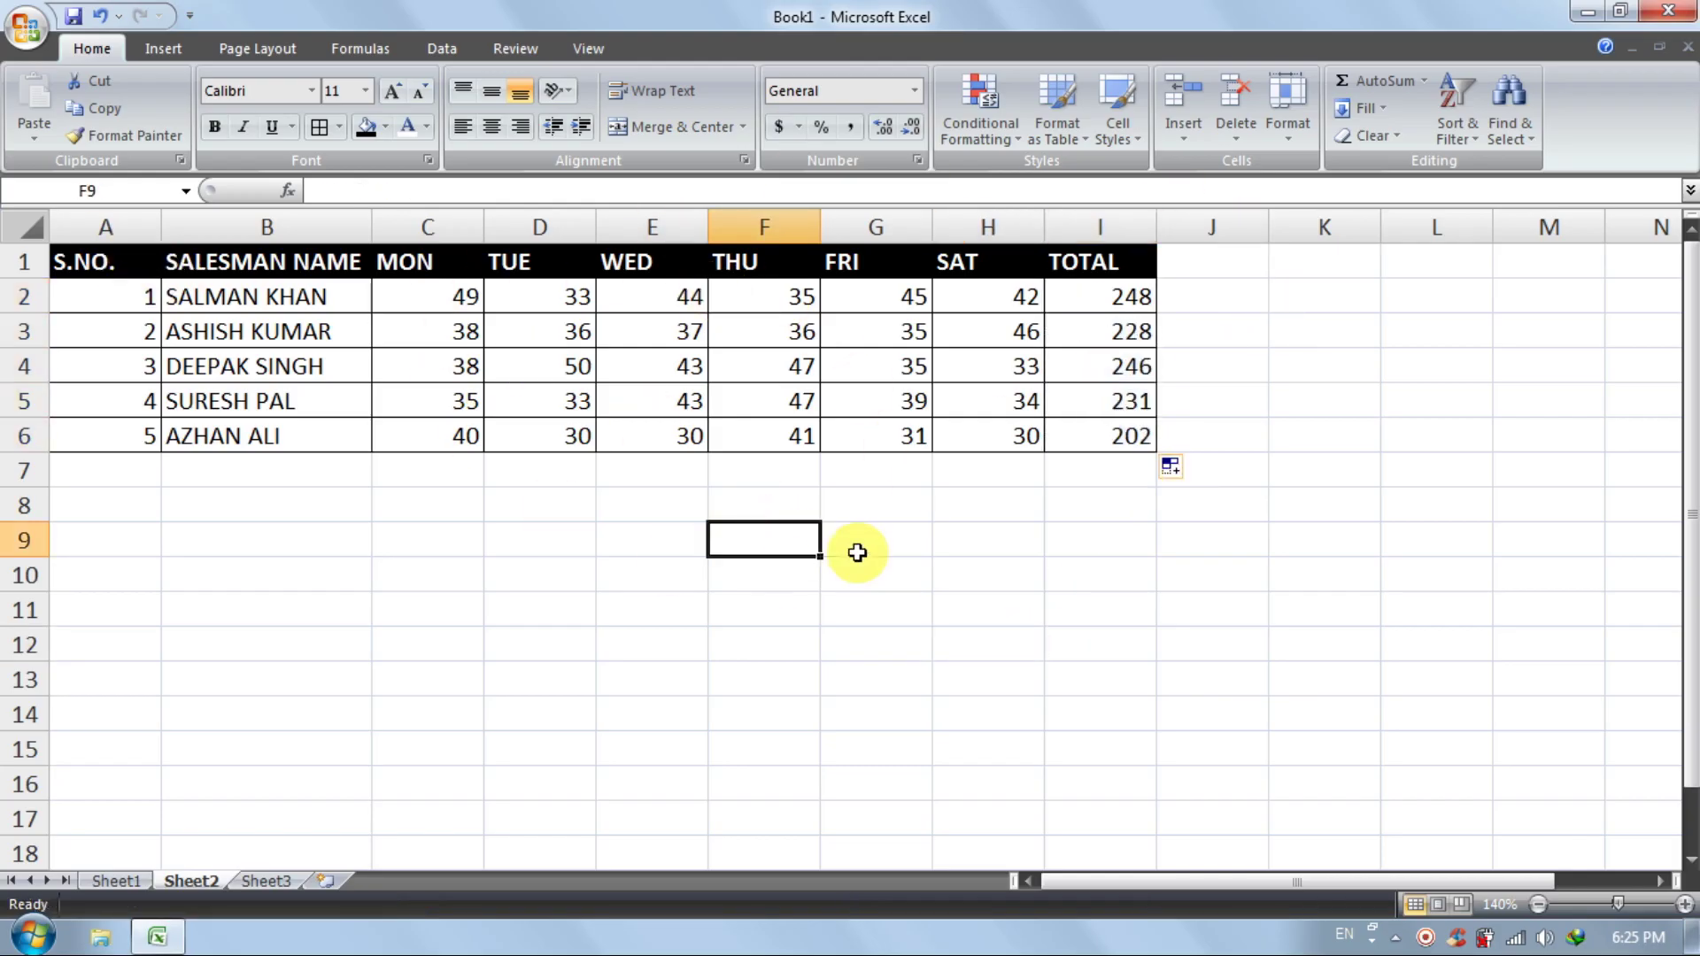
# Copy the whole sales table A1:I6 and paste the duplicate starting at A9
pyautogui.moveTo(1080, 438)
pyautogui.mouseDown()
pyautogui.moveTo(903, 425)
pyautogui.moveTo(124, 231)
pyautogui.moveTo(97, 252)
pyautogui.mouseUp()
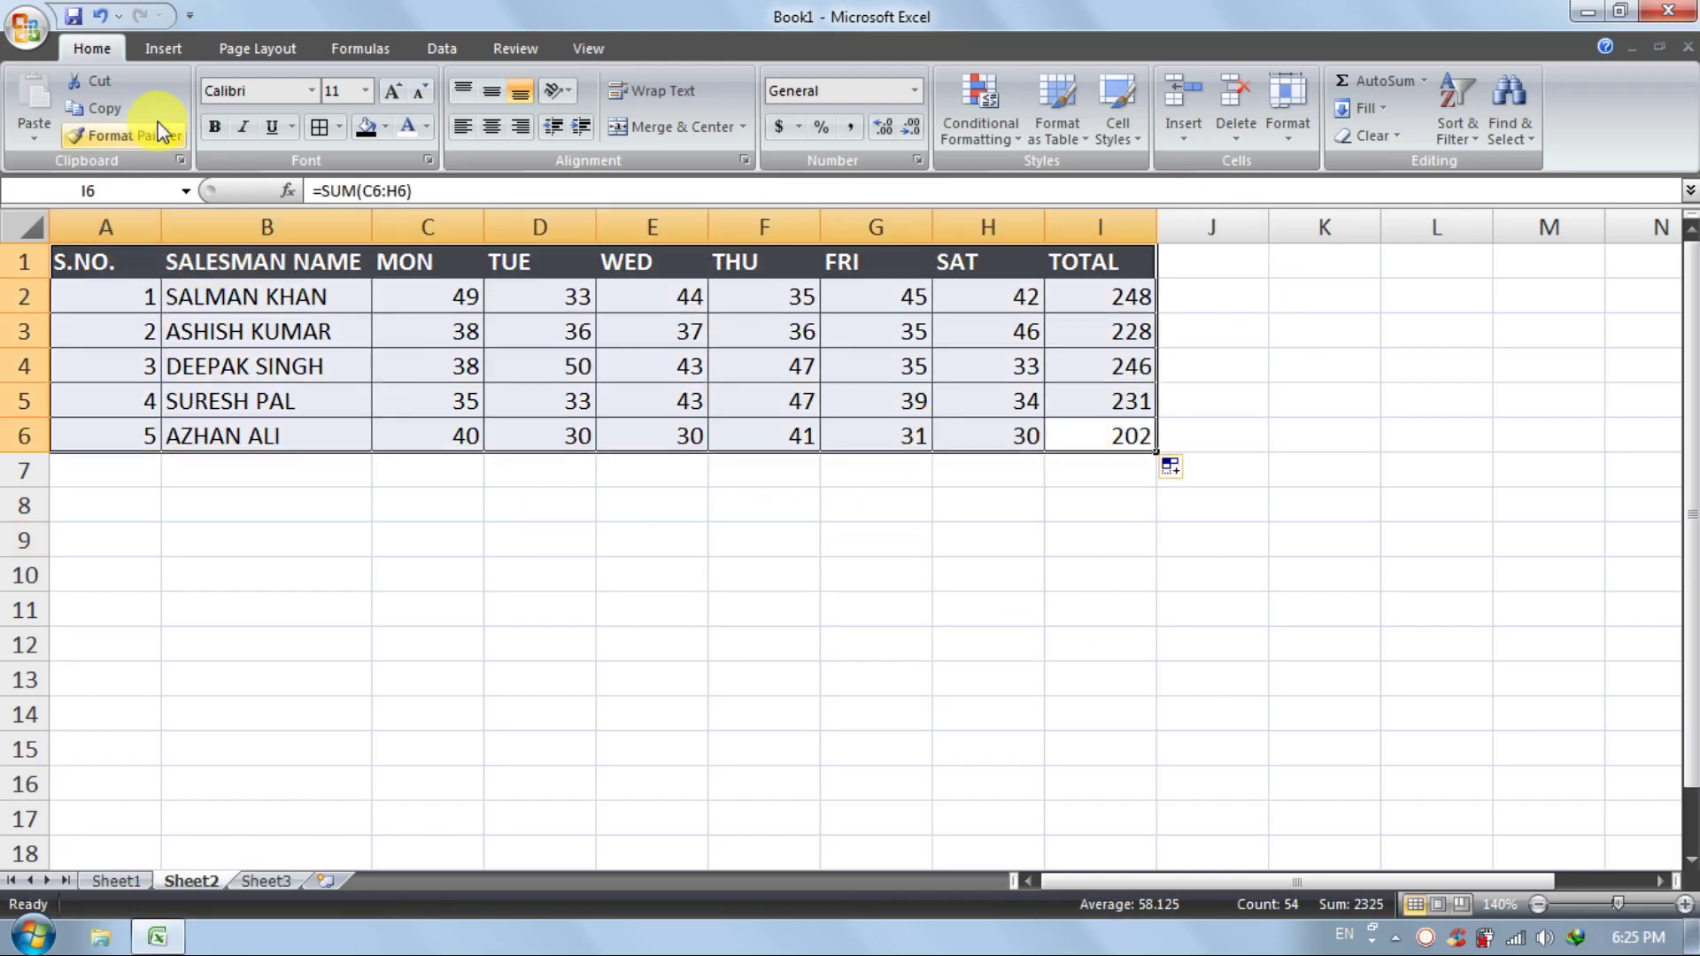
pyautogui.click(115, 108)
pyautogui.click(122, 530)
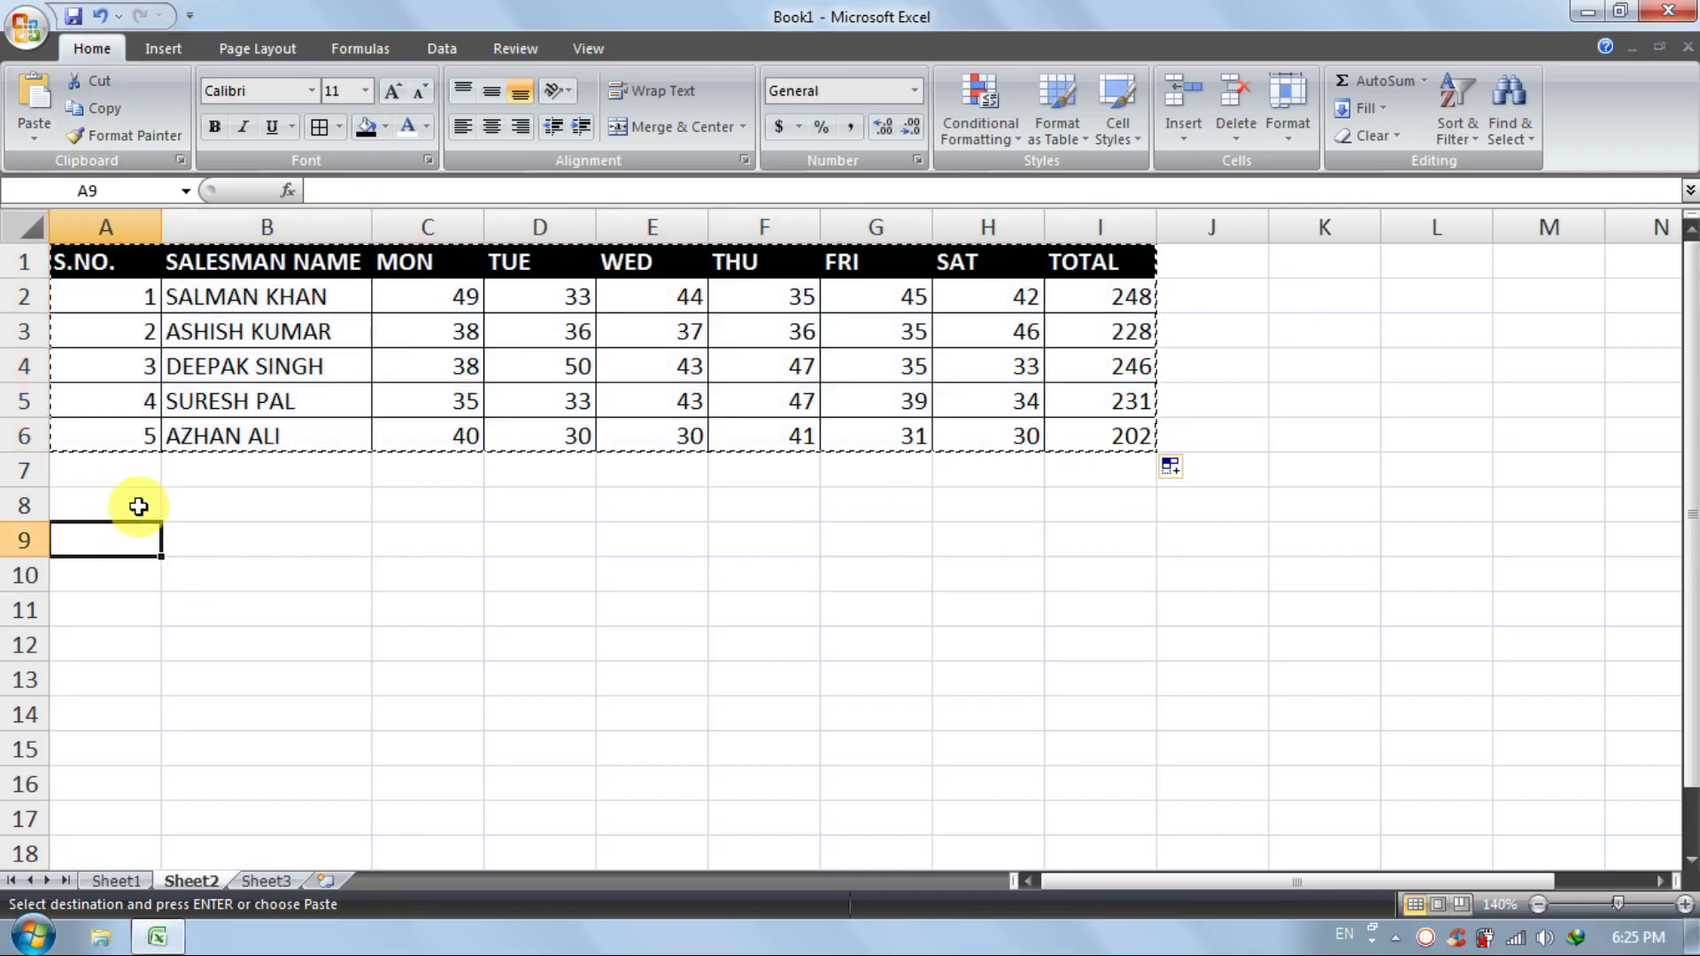
pyautogui.click(33, 111)
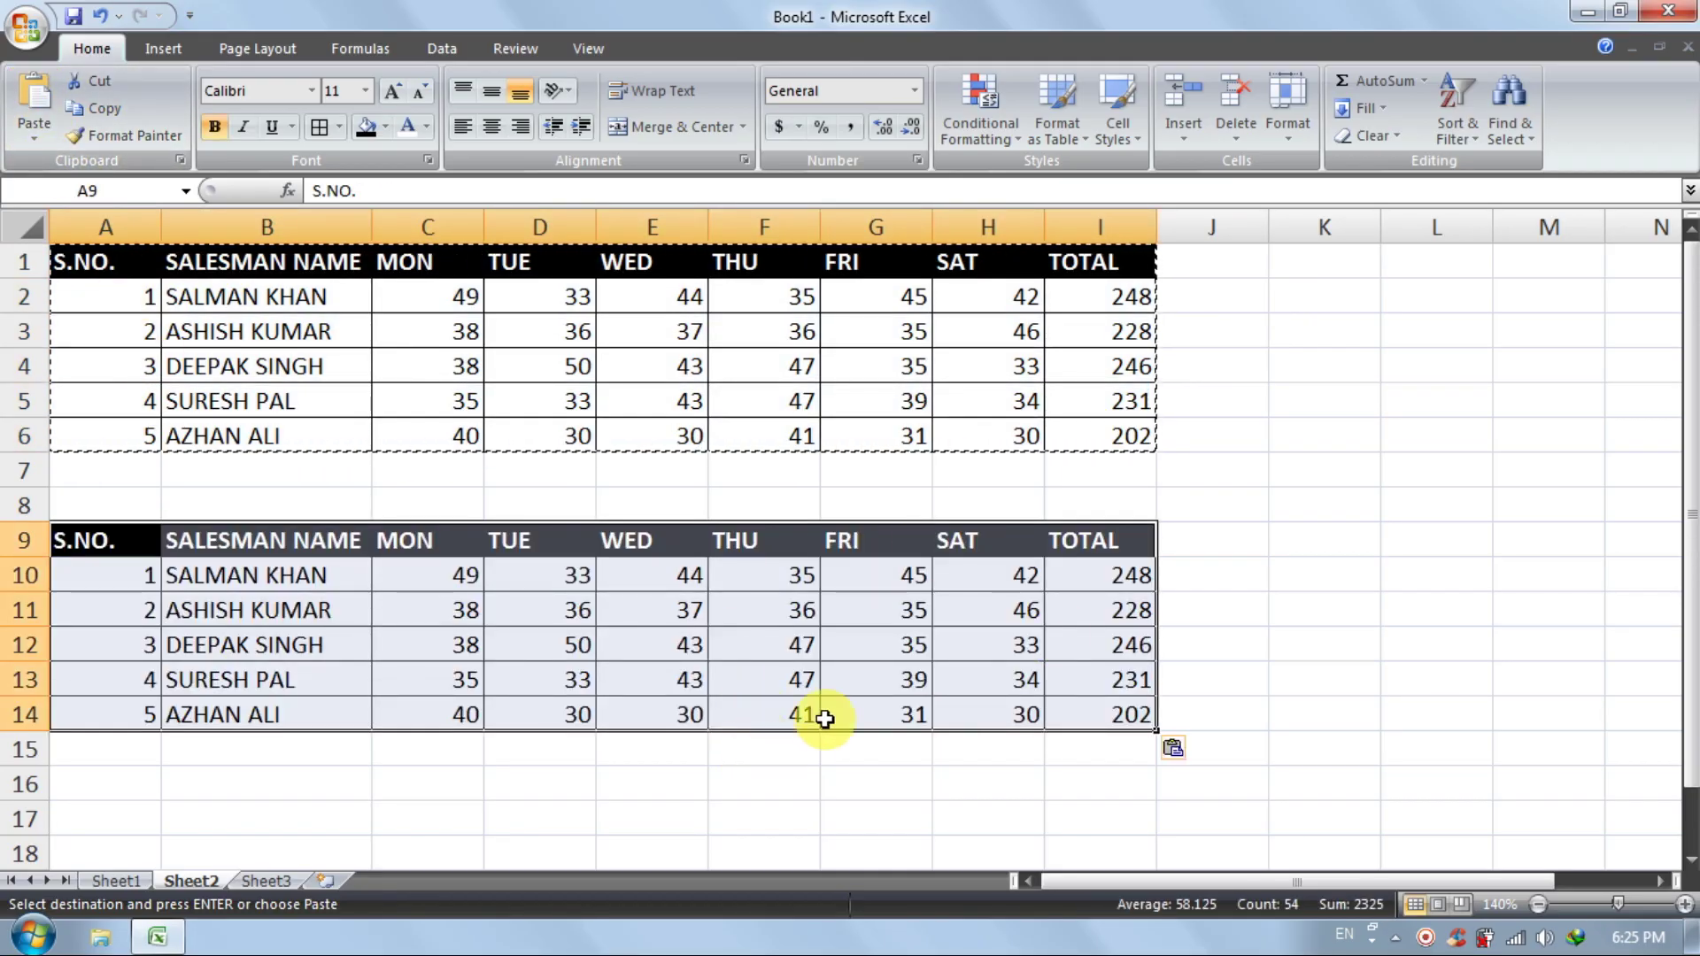
pyautogui.click(1321, 602)
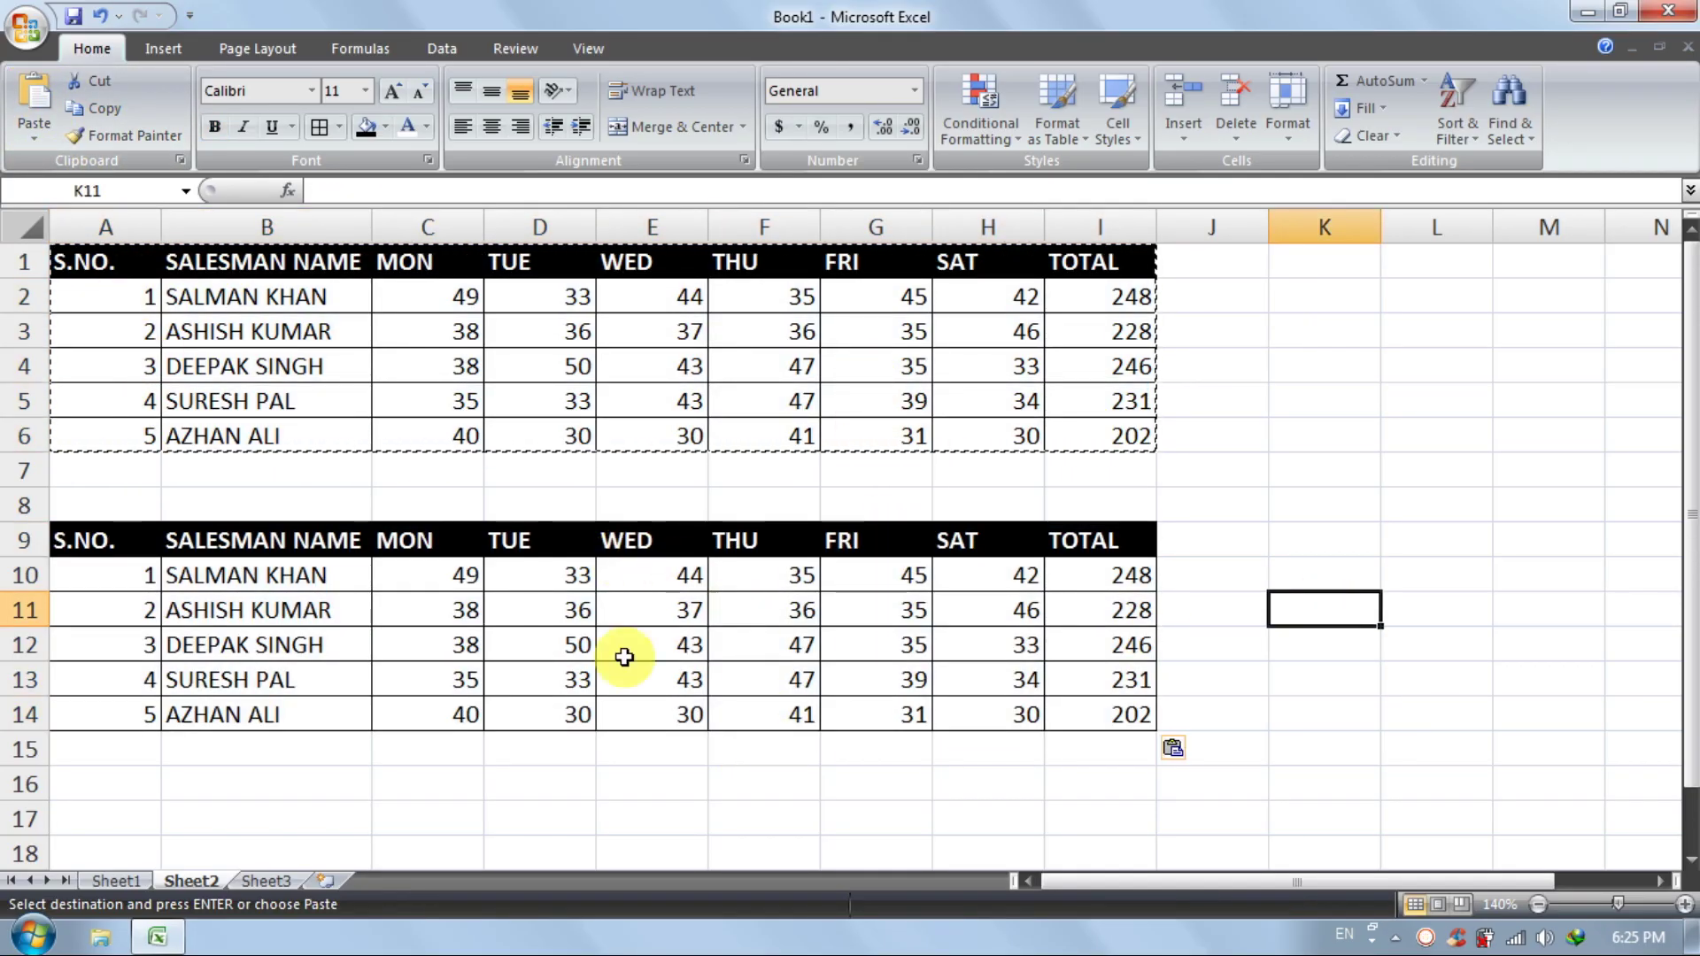
# Clear the sales values in E11, G13 and D14 of the duplicate table
pyautogui.click(690, 613)
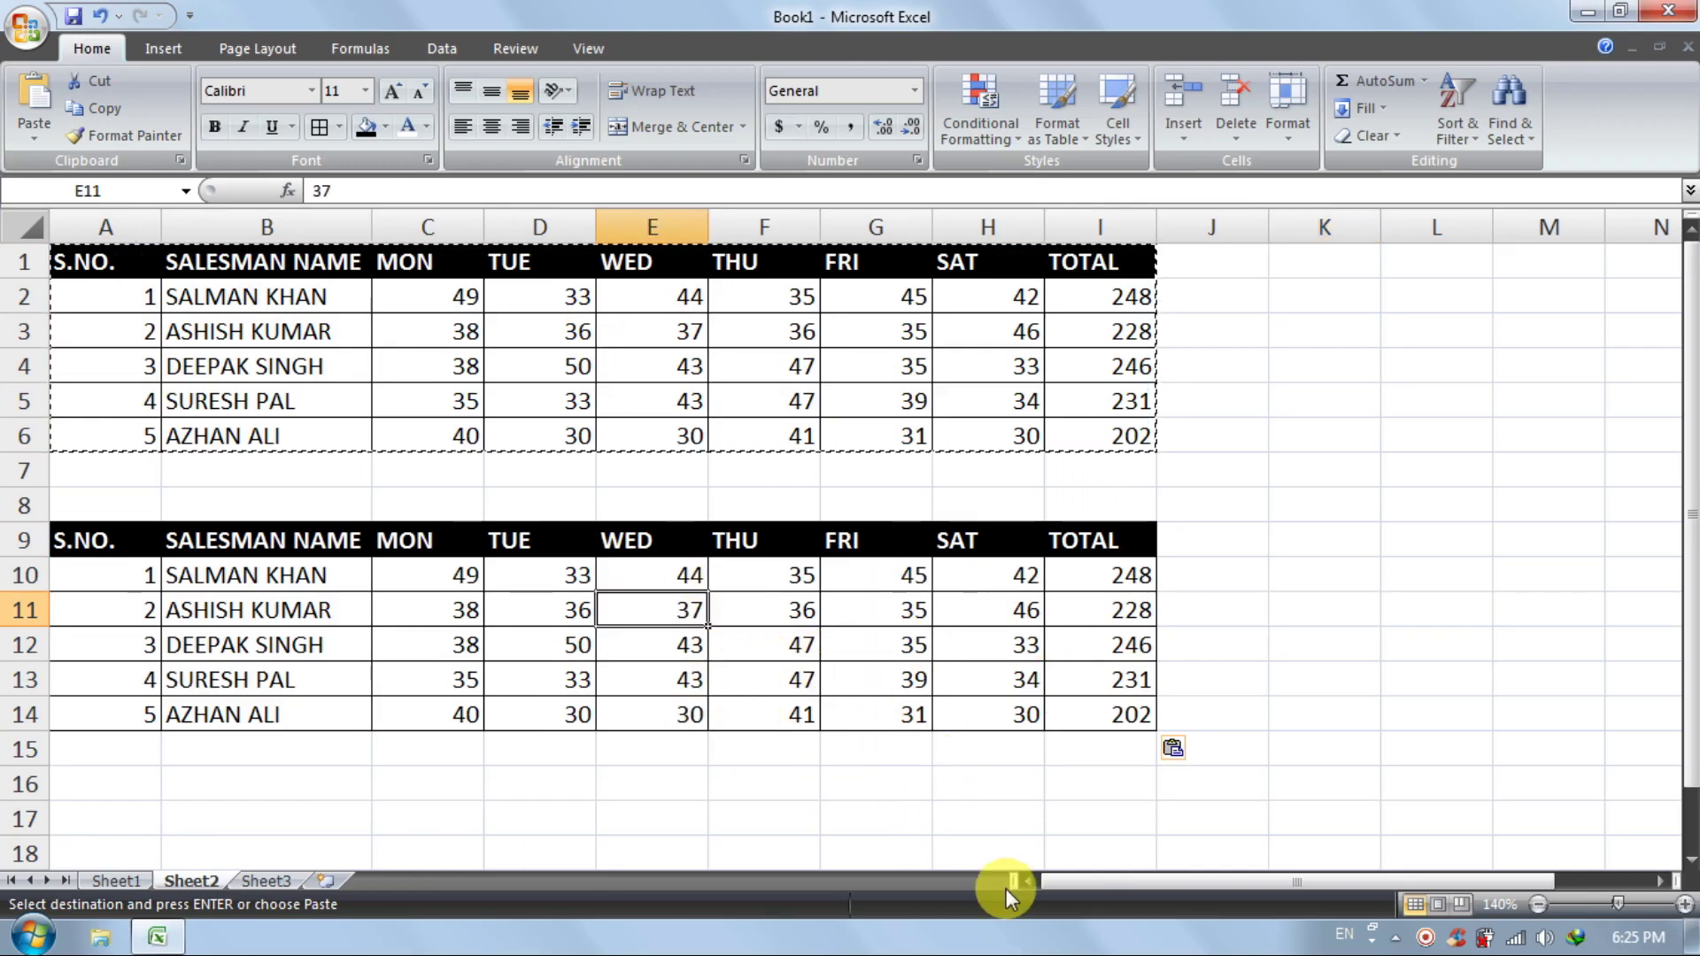
pyautogui.press('Delete')
pyautogui.click(888, 682)
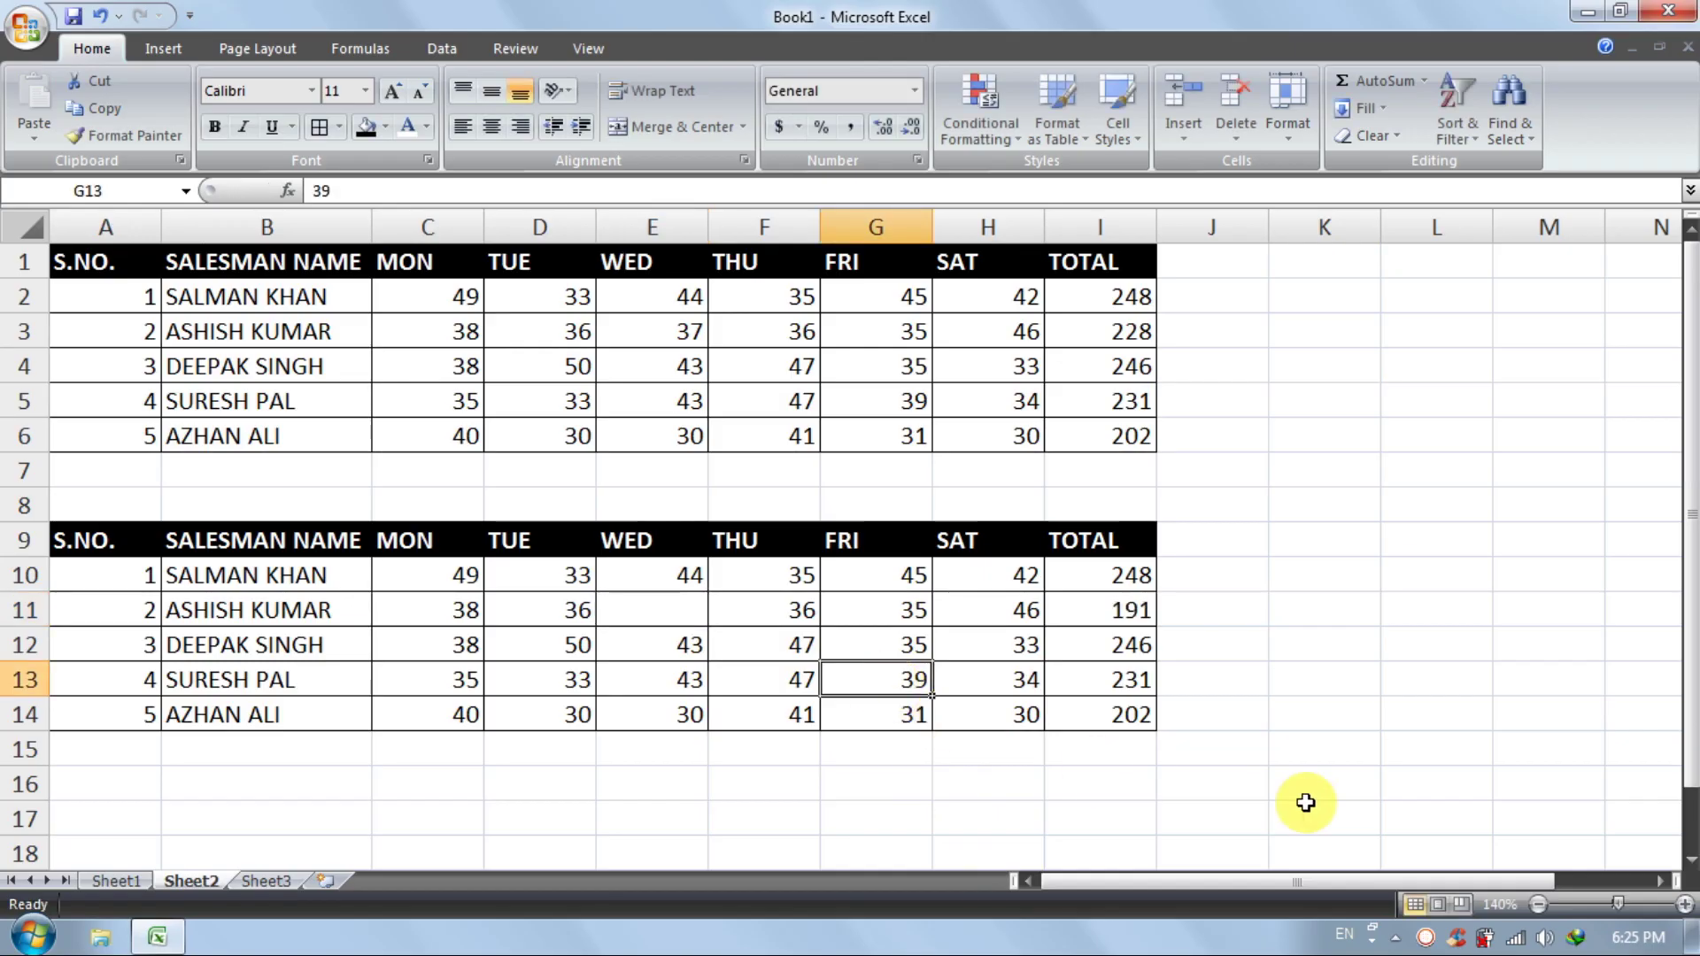
pyautogui.click(580, 719)
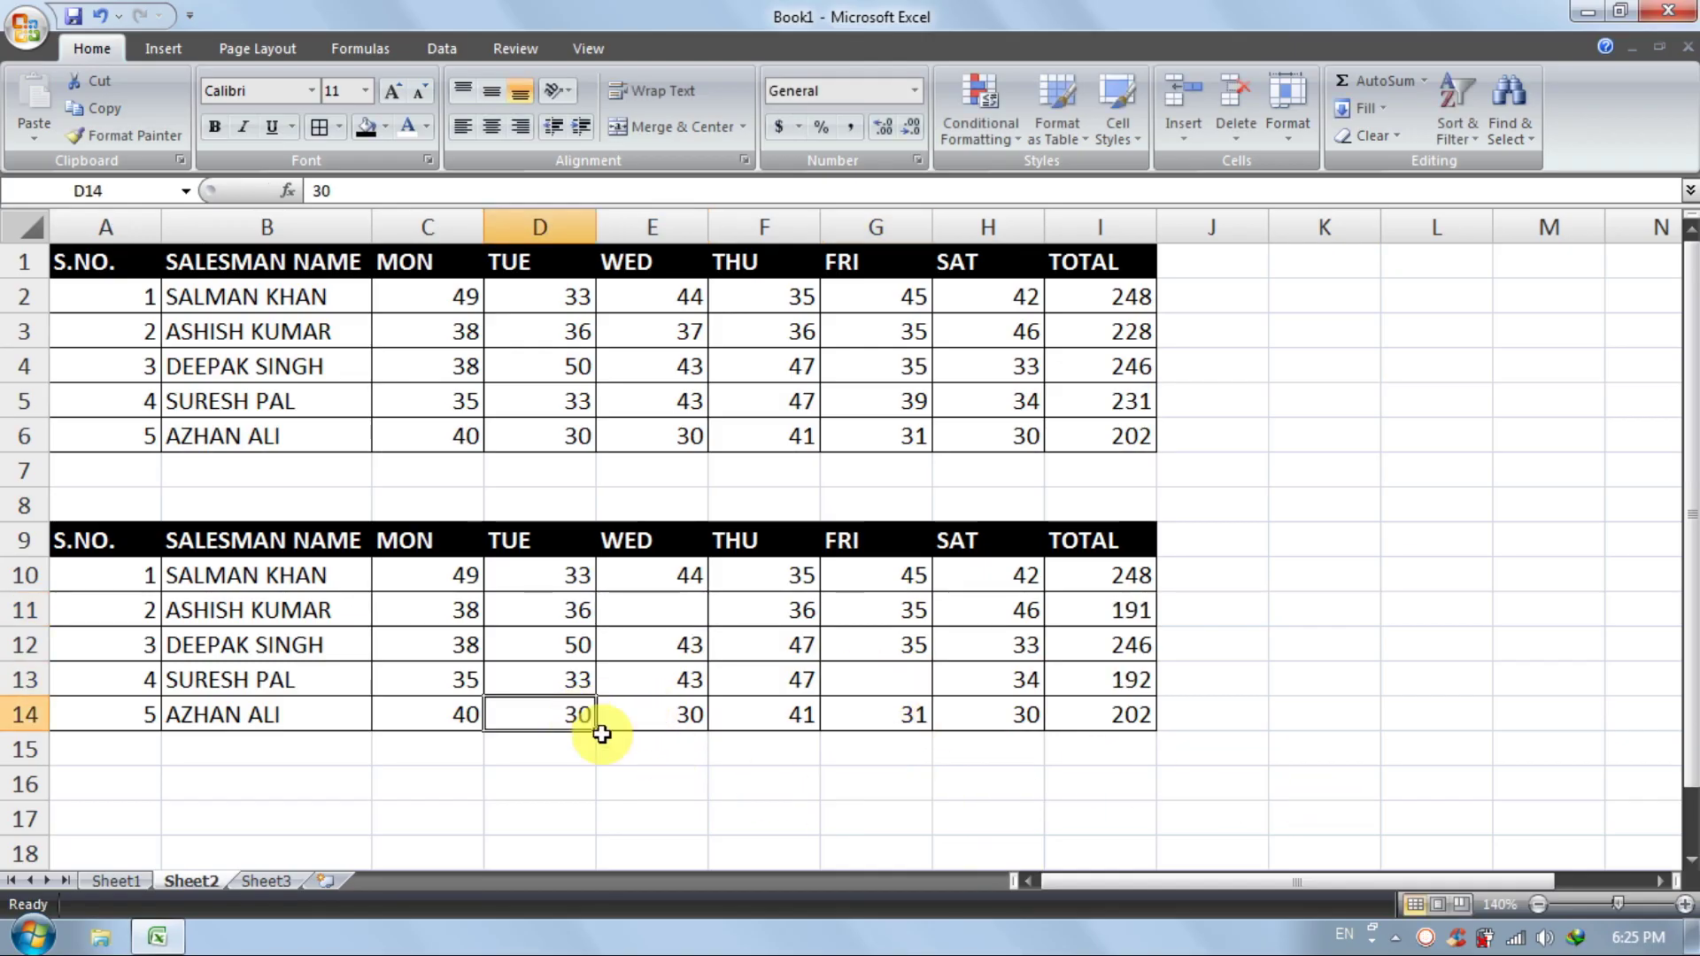
pyautogui.click(1230, 739)
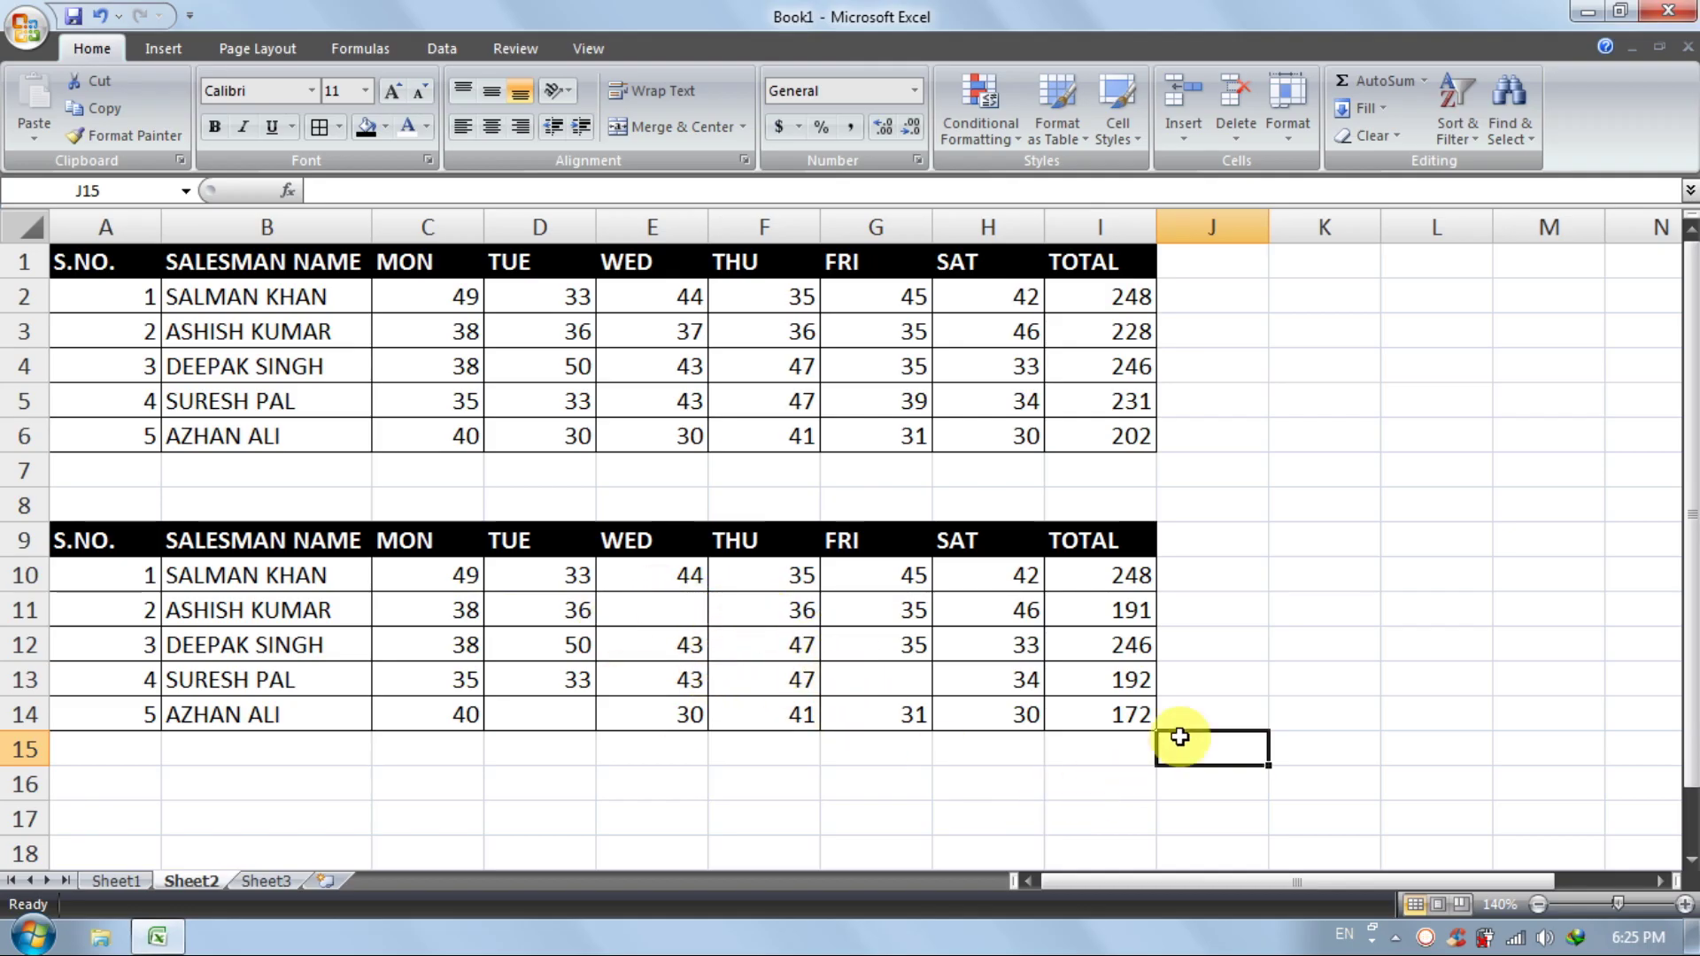
# Run Goal Seek to set total cell I11 to 228 by changing E11, and accept the solution
pyautogui.click(1115, 612)
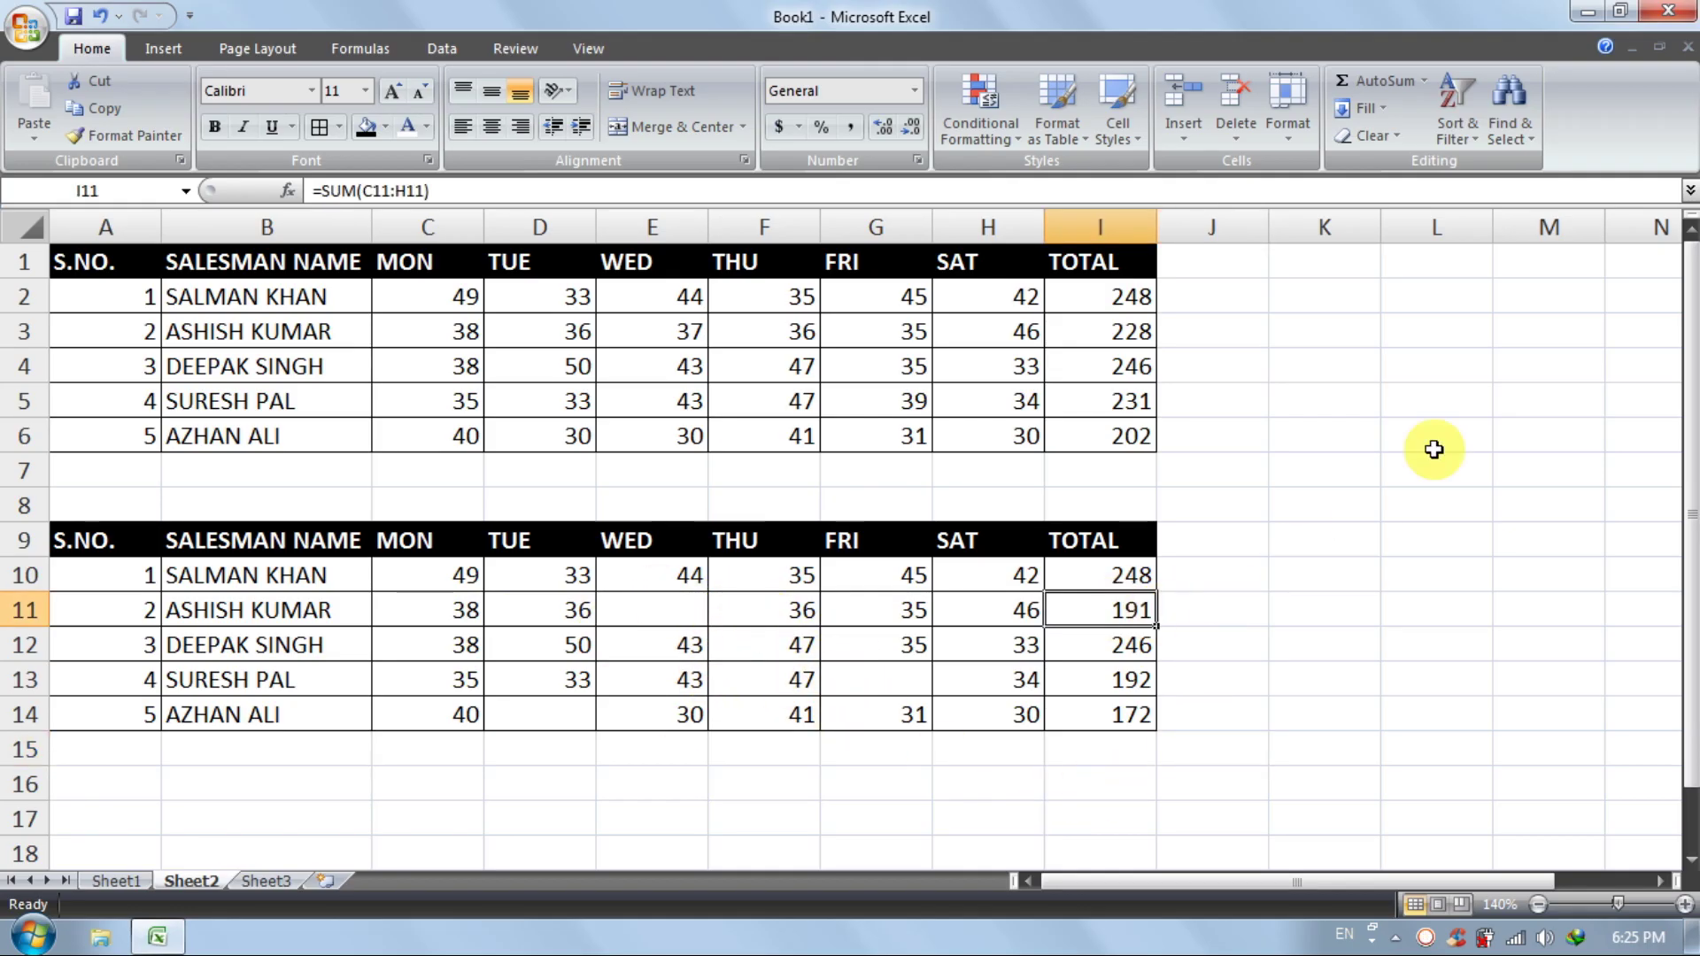
pyautogui.click(433, 46)
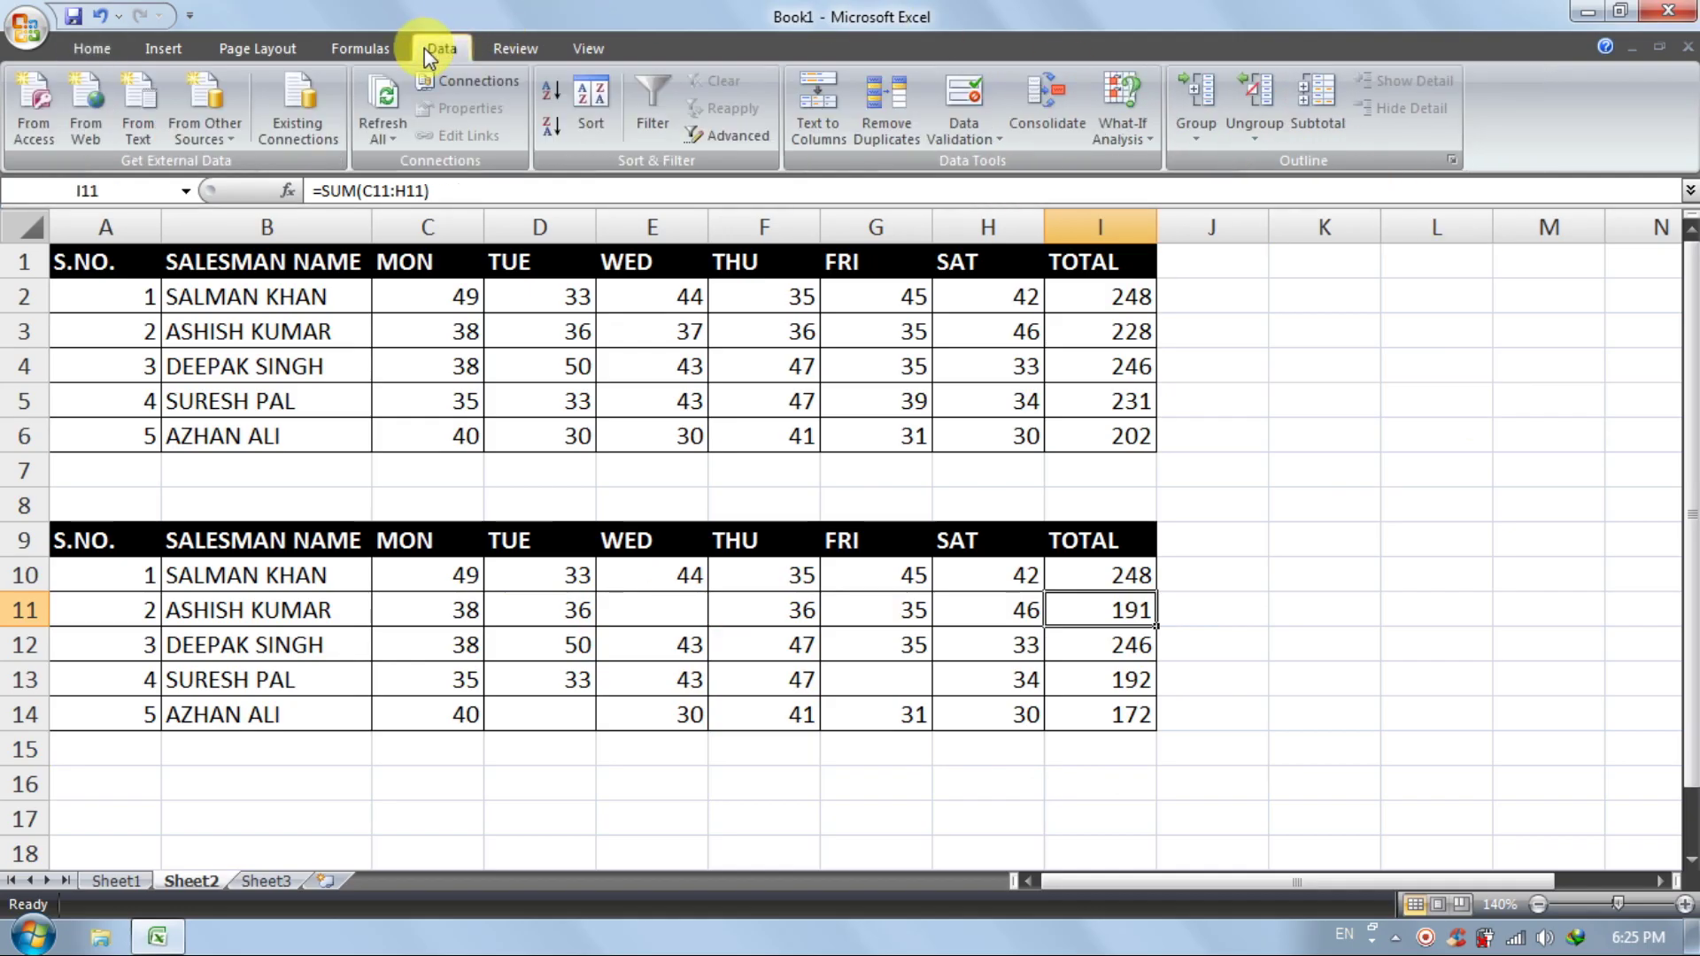
pyautogui.click(1122, 124)
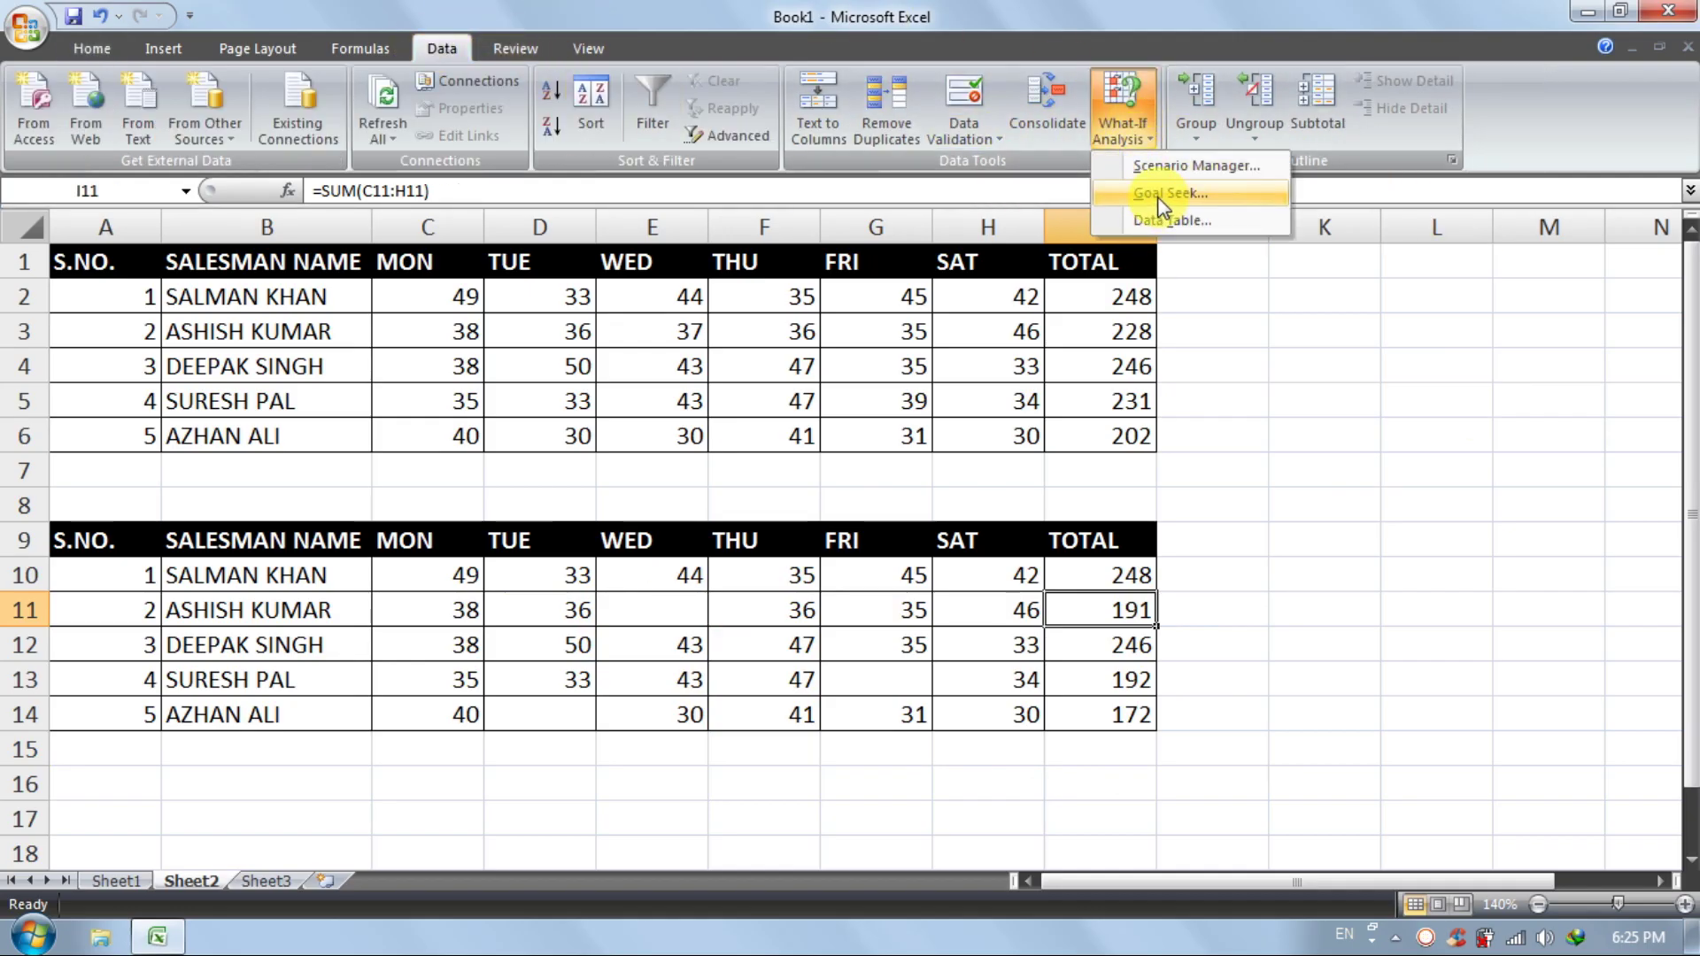
pyautogui.click(1156, 209)
pyautogui.moveTo(761, 320); pyautogui.dragTo(1239, 517)
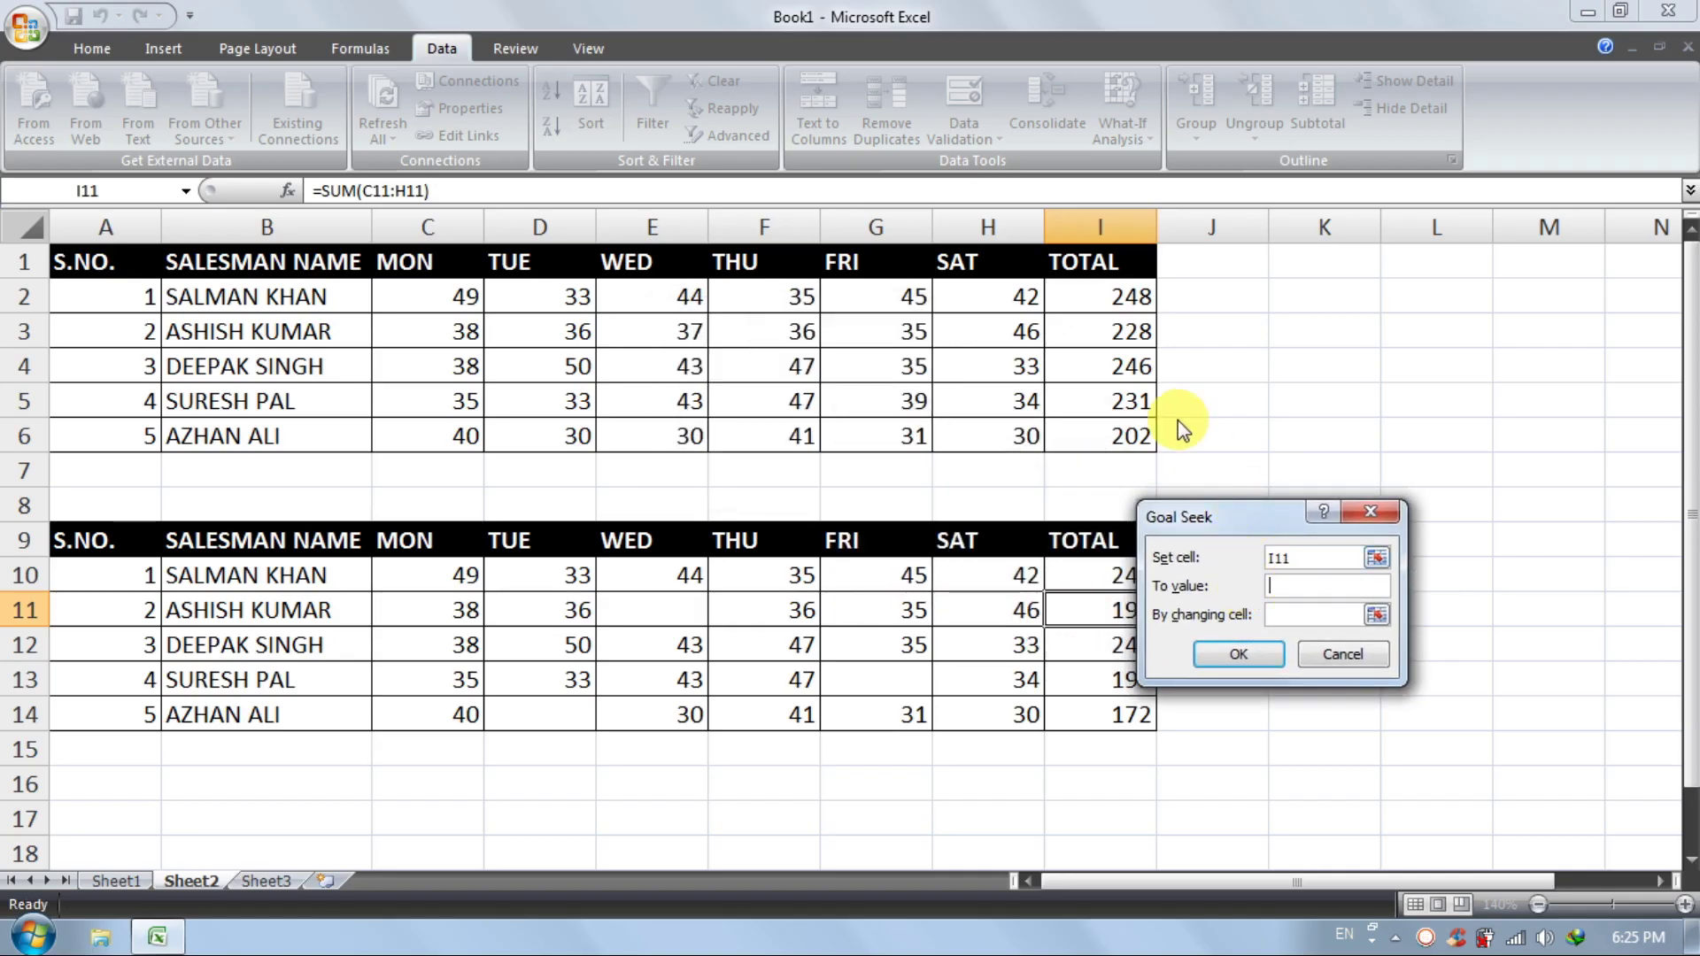
pyautogui.moveTo(1211, 517); pyautogui.dragTo(1321, 545)
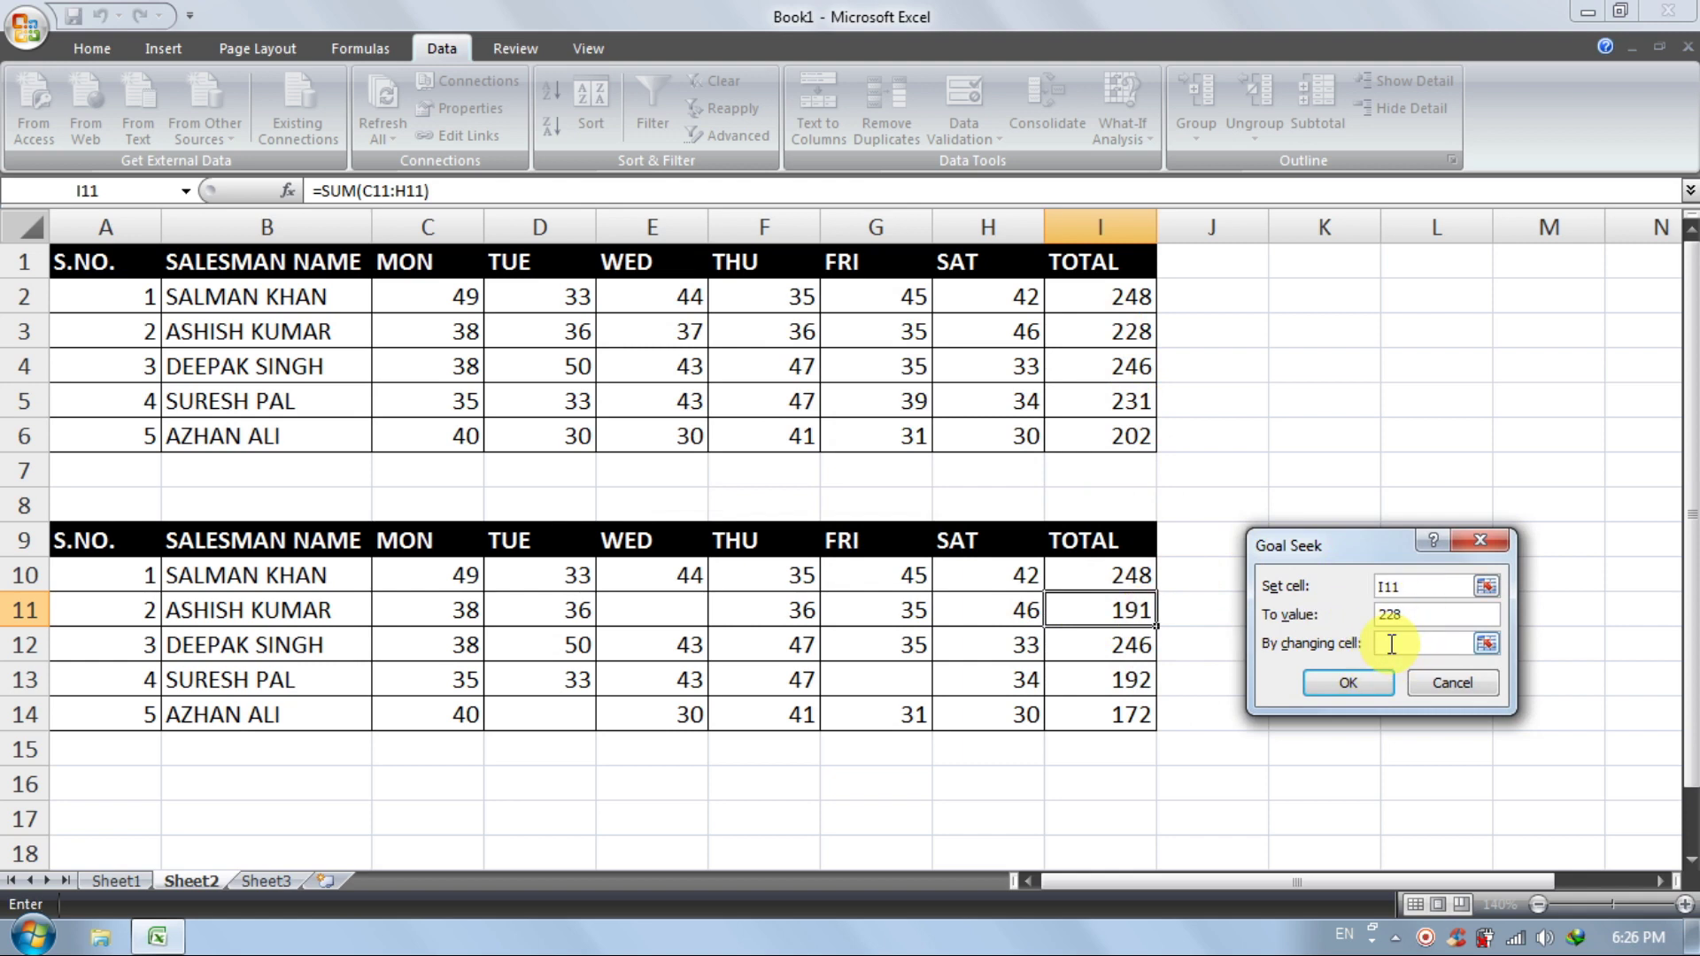
pyautogui.click(1392, 644)
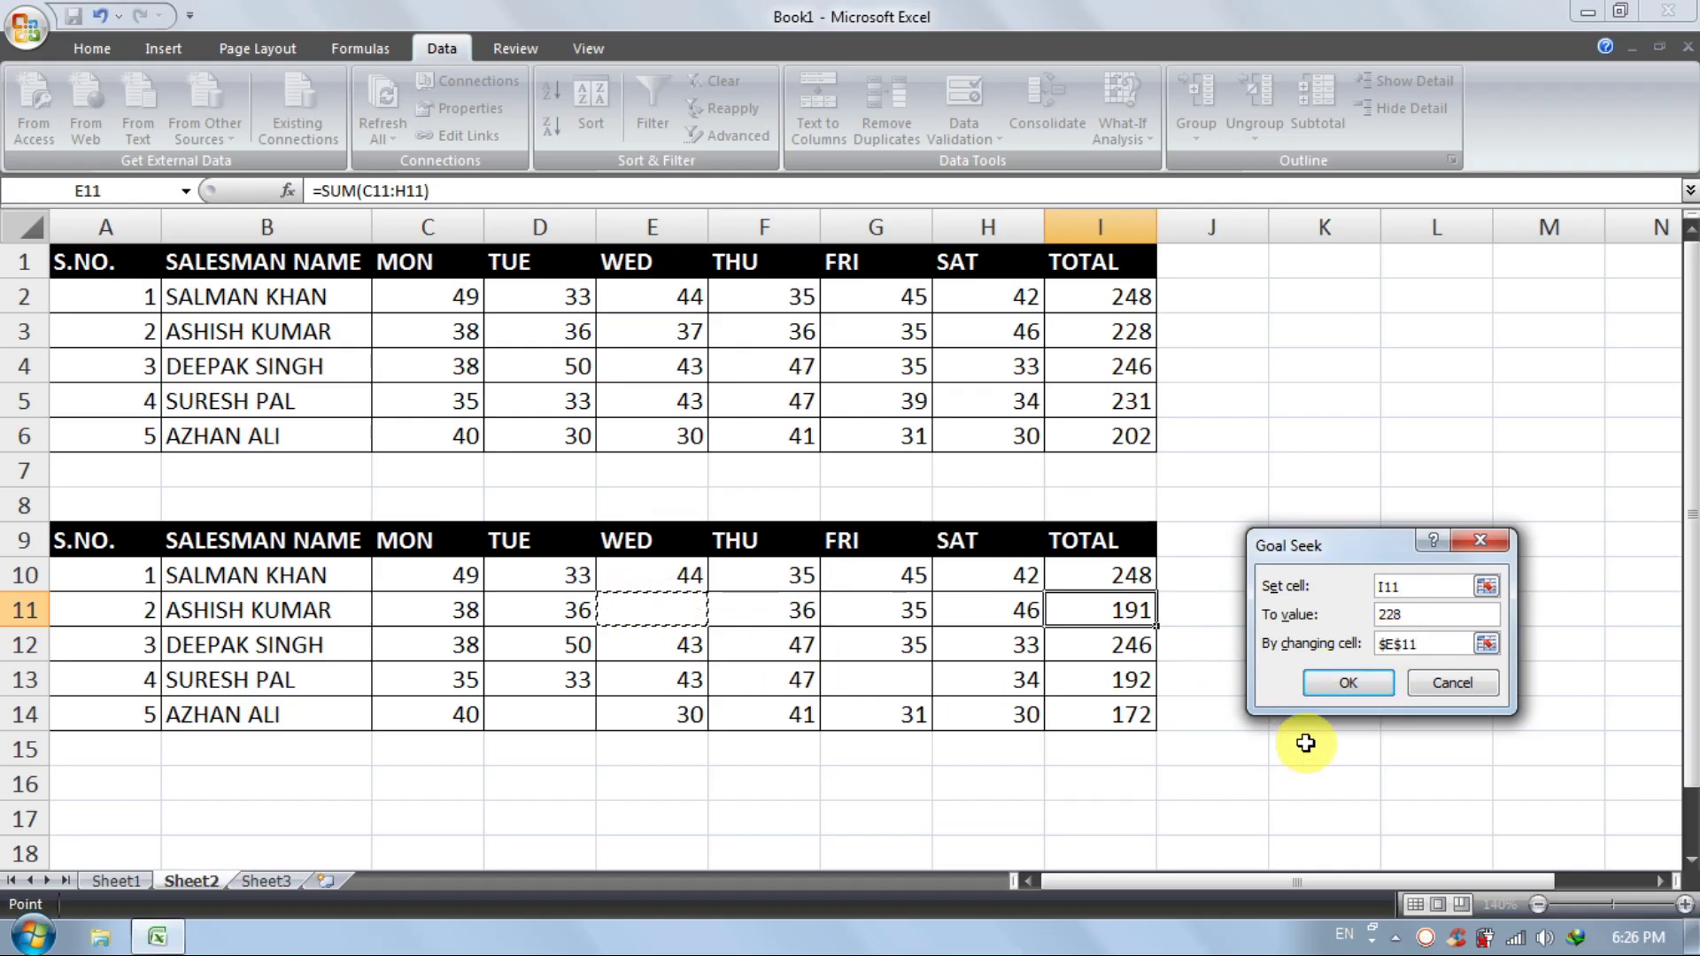
pyautogui.click(1328, 691)
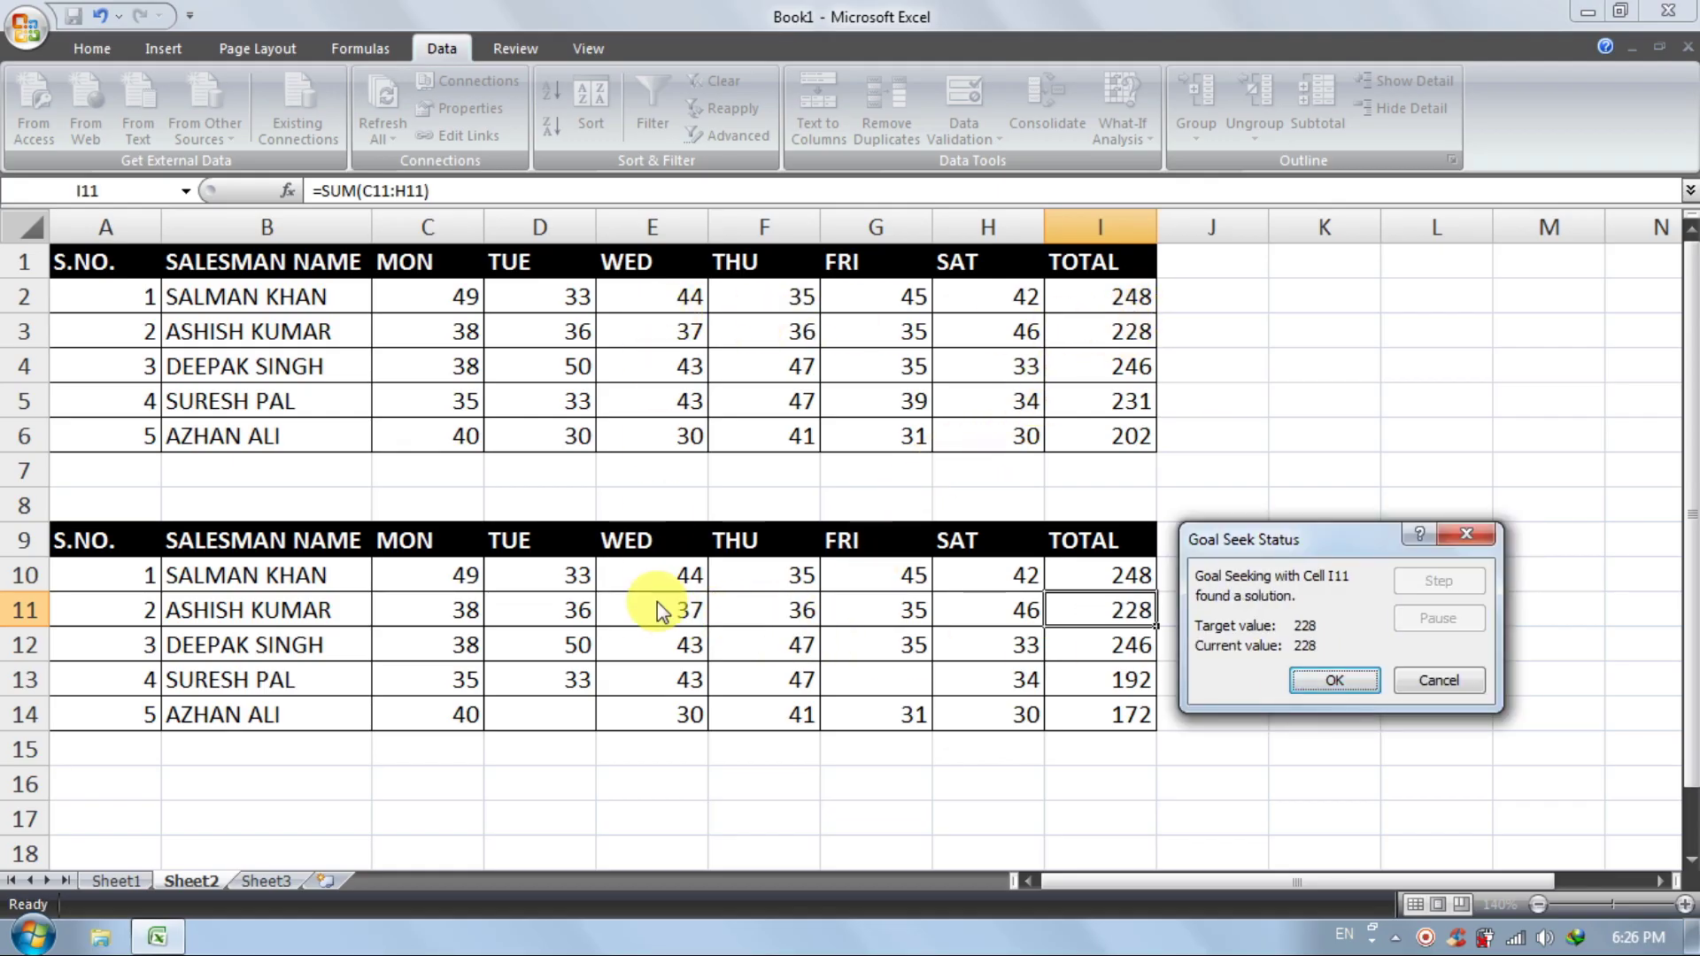
pyautogui.click(1337, 680)
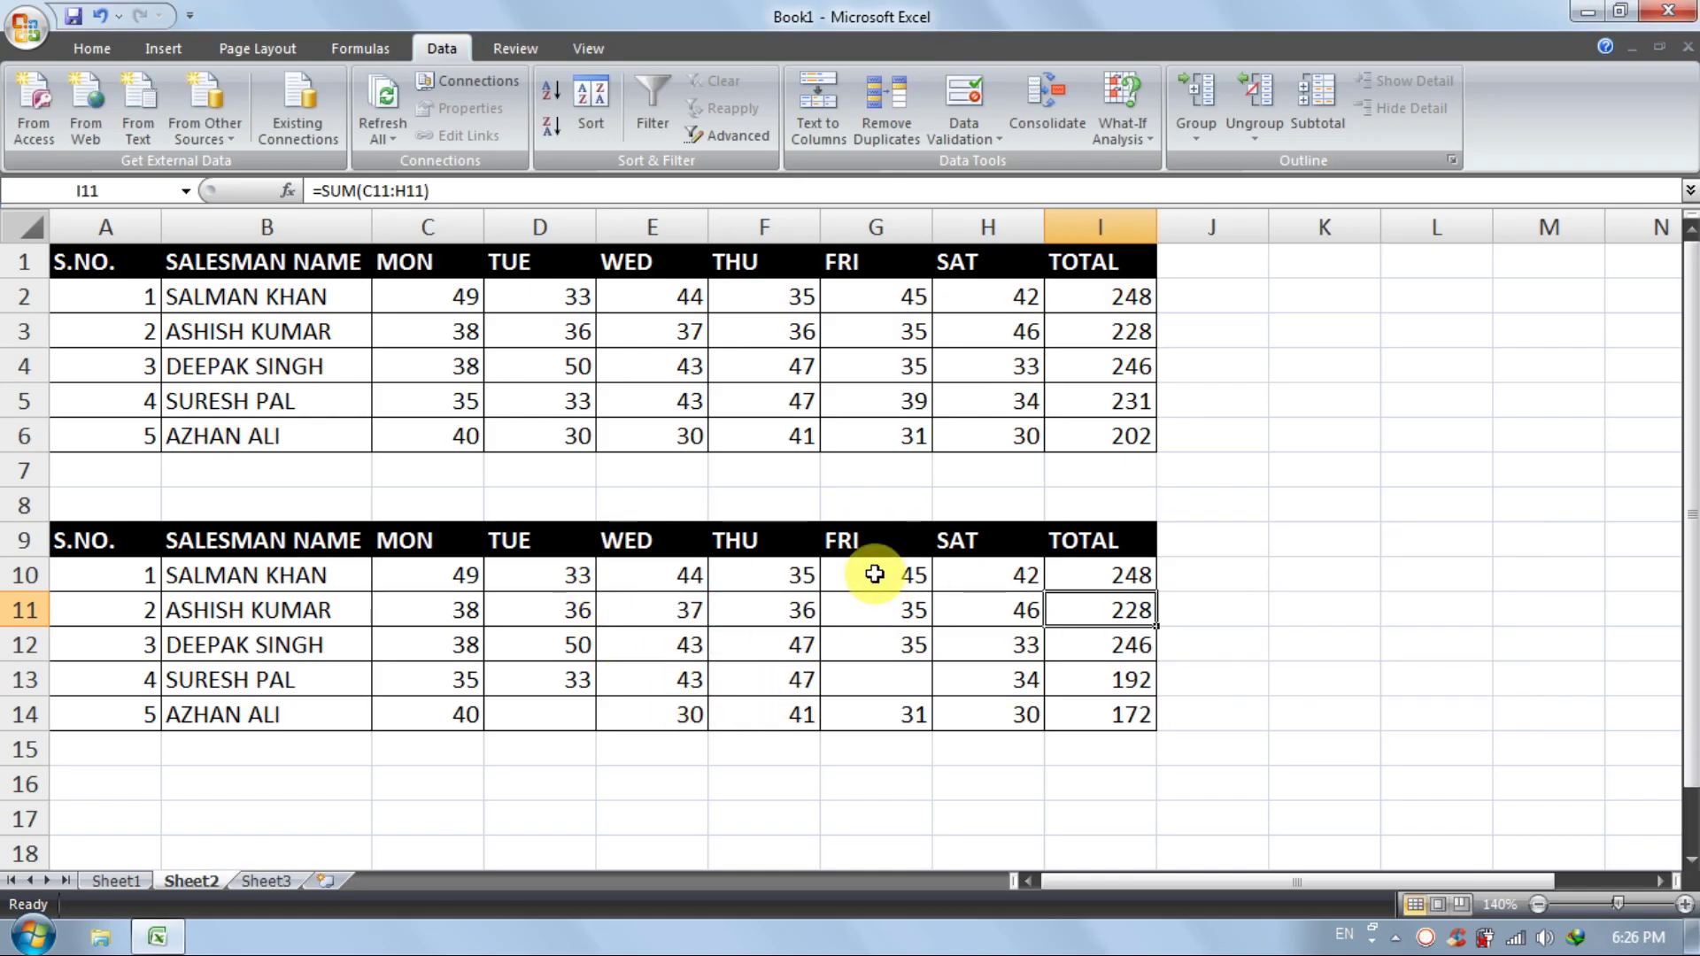
# Use Goal Seek on total cell I13 with target value 231 by changing G13, and keep the solution
pyautogui.click(901, 678)
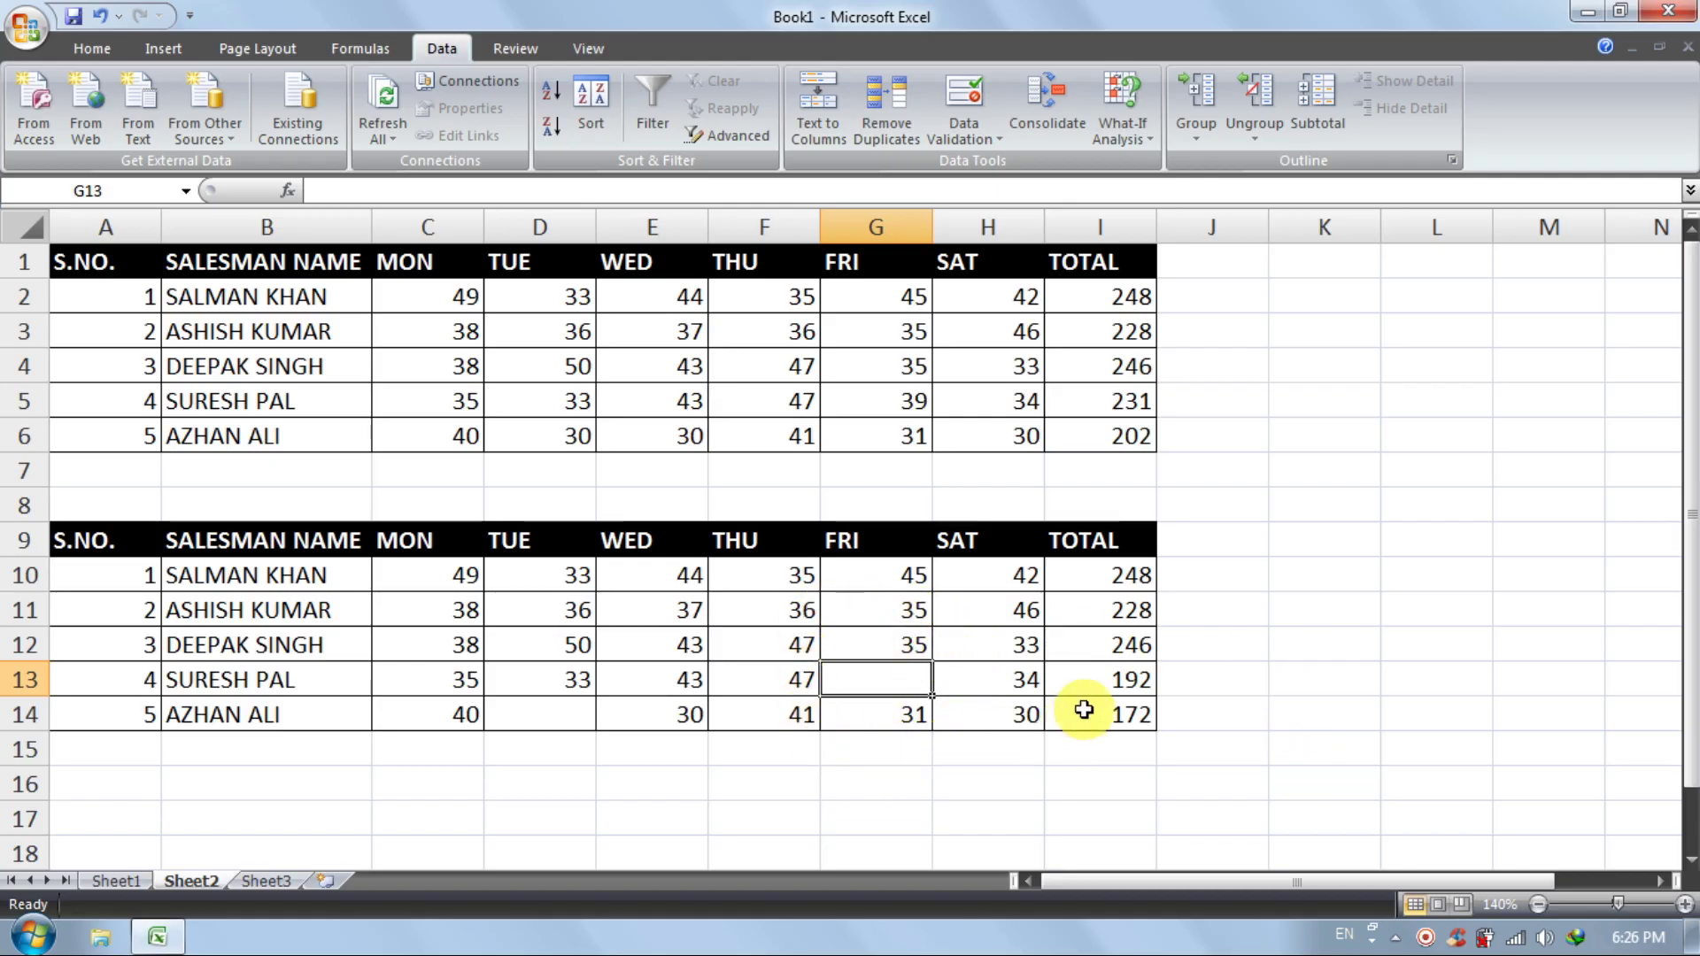
pyautogui.click(1111, 682)
pyautogui.click(1126, 133)
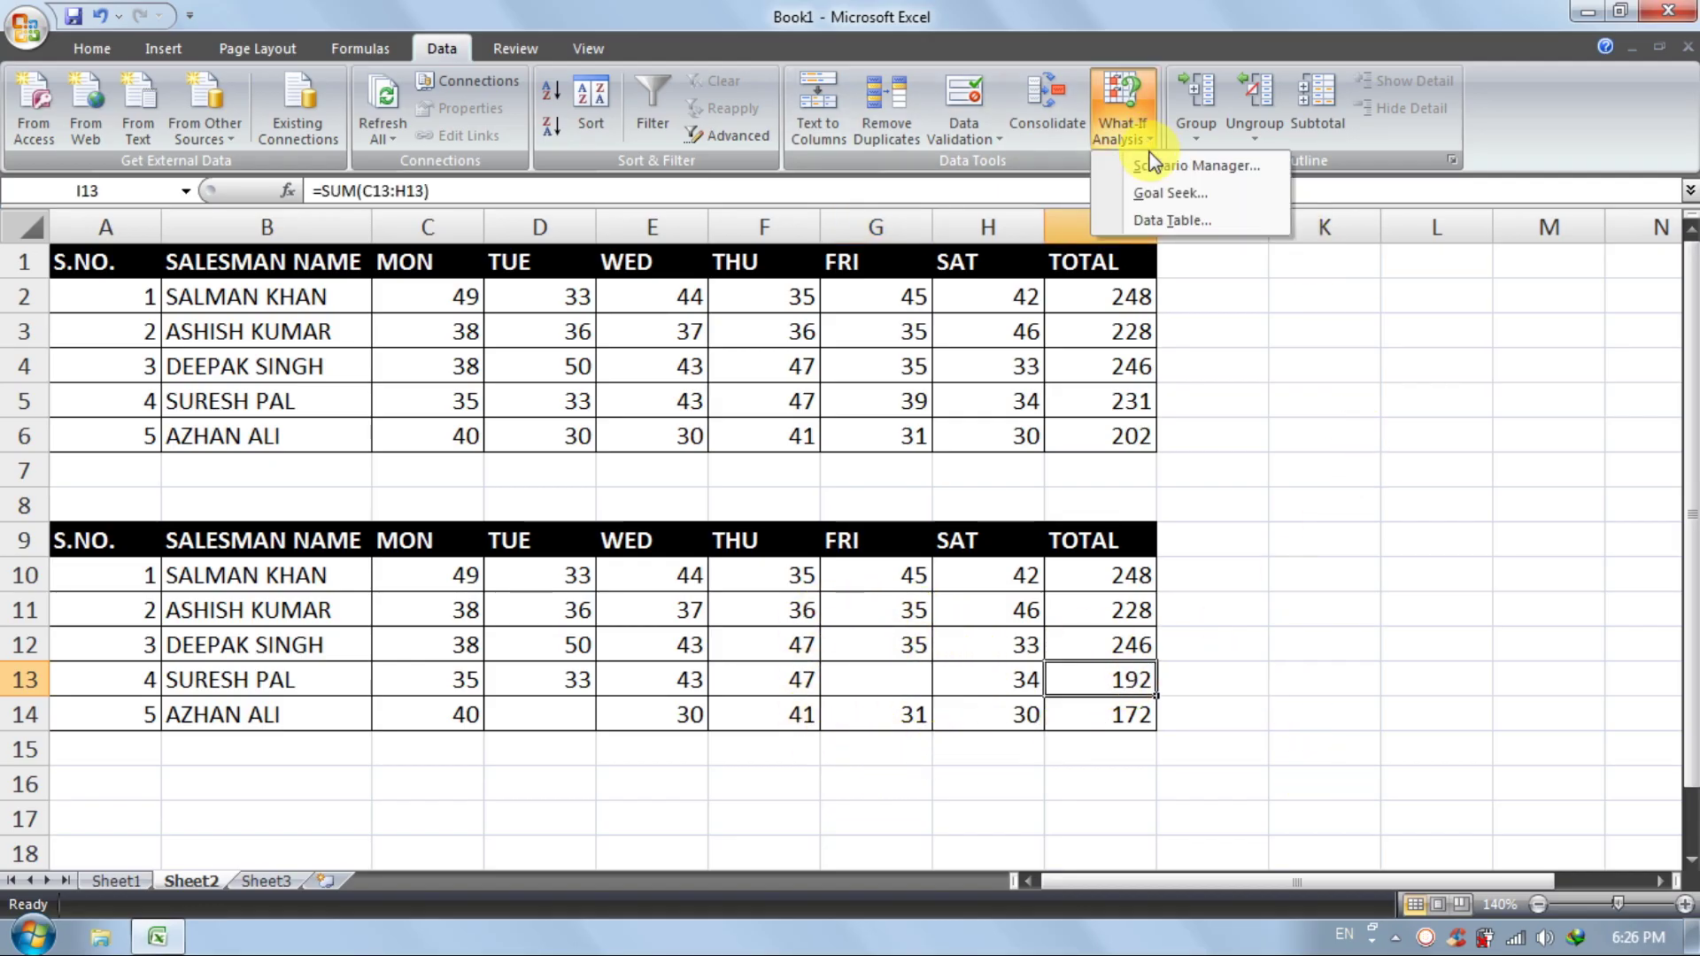
pyautogui.click(1170, 193)
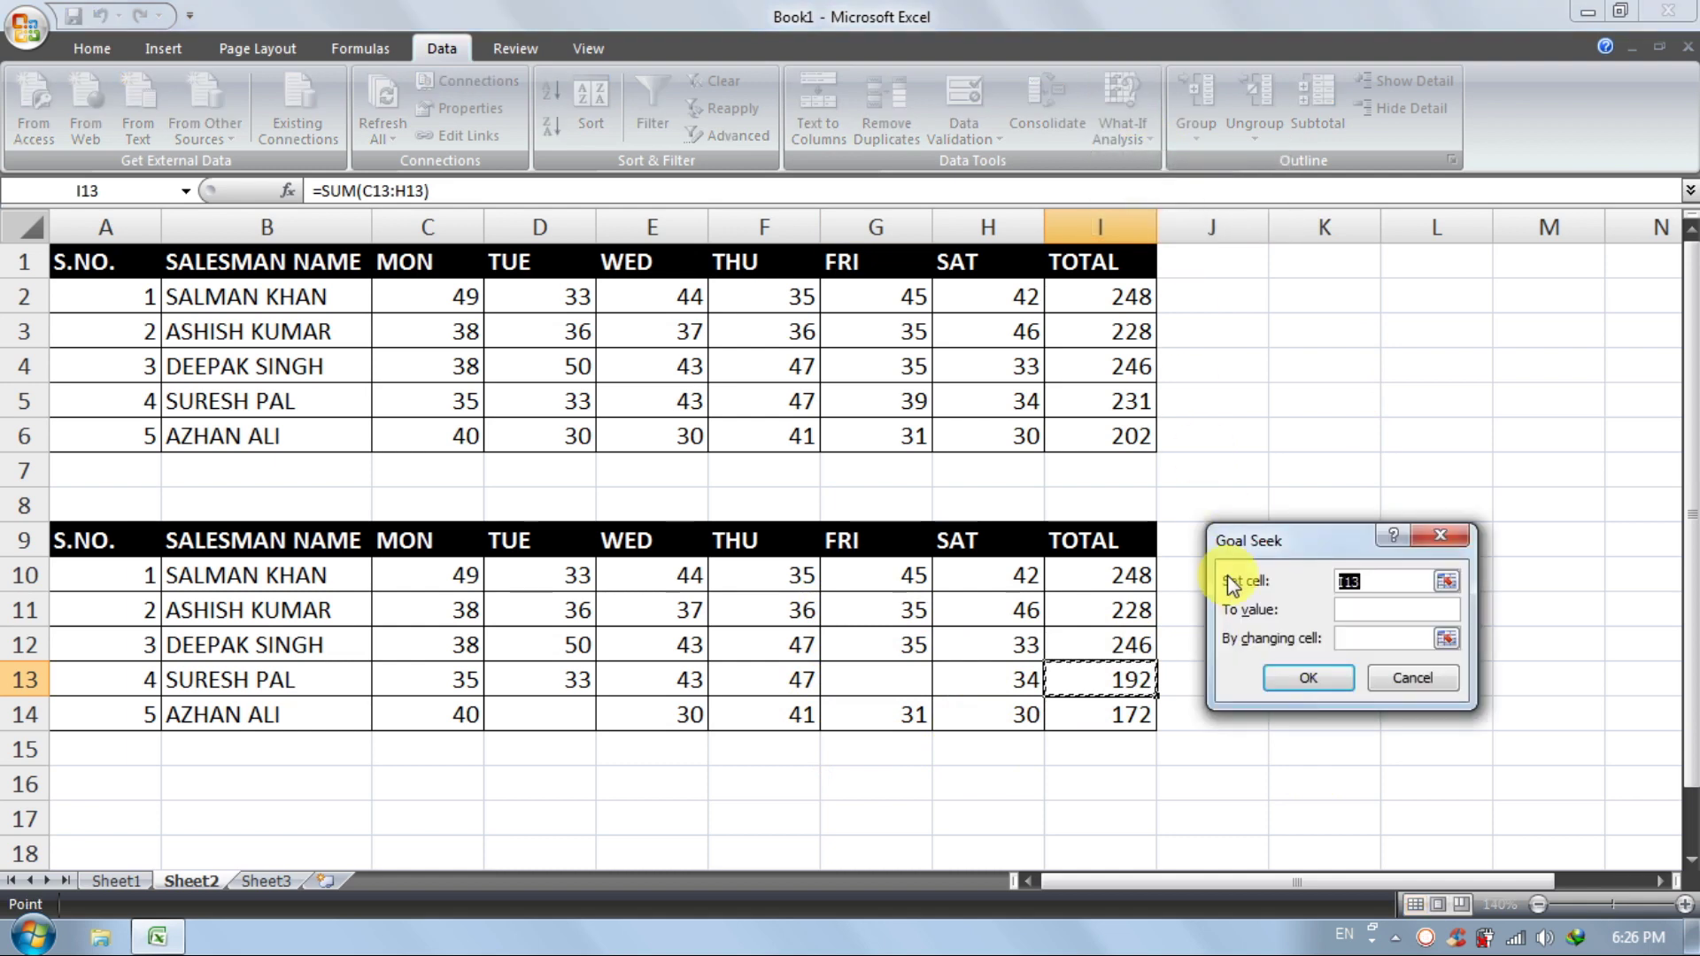
pyautogui.click(1373, 611)
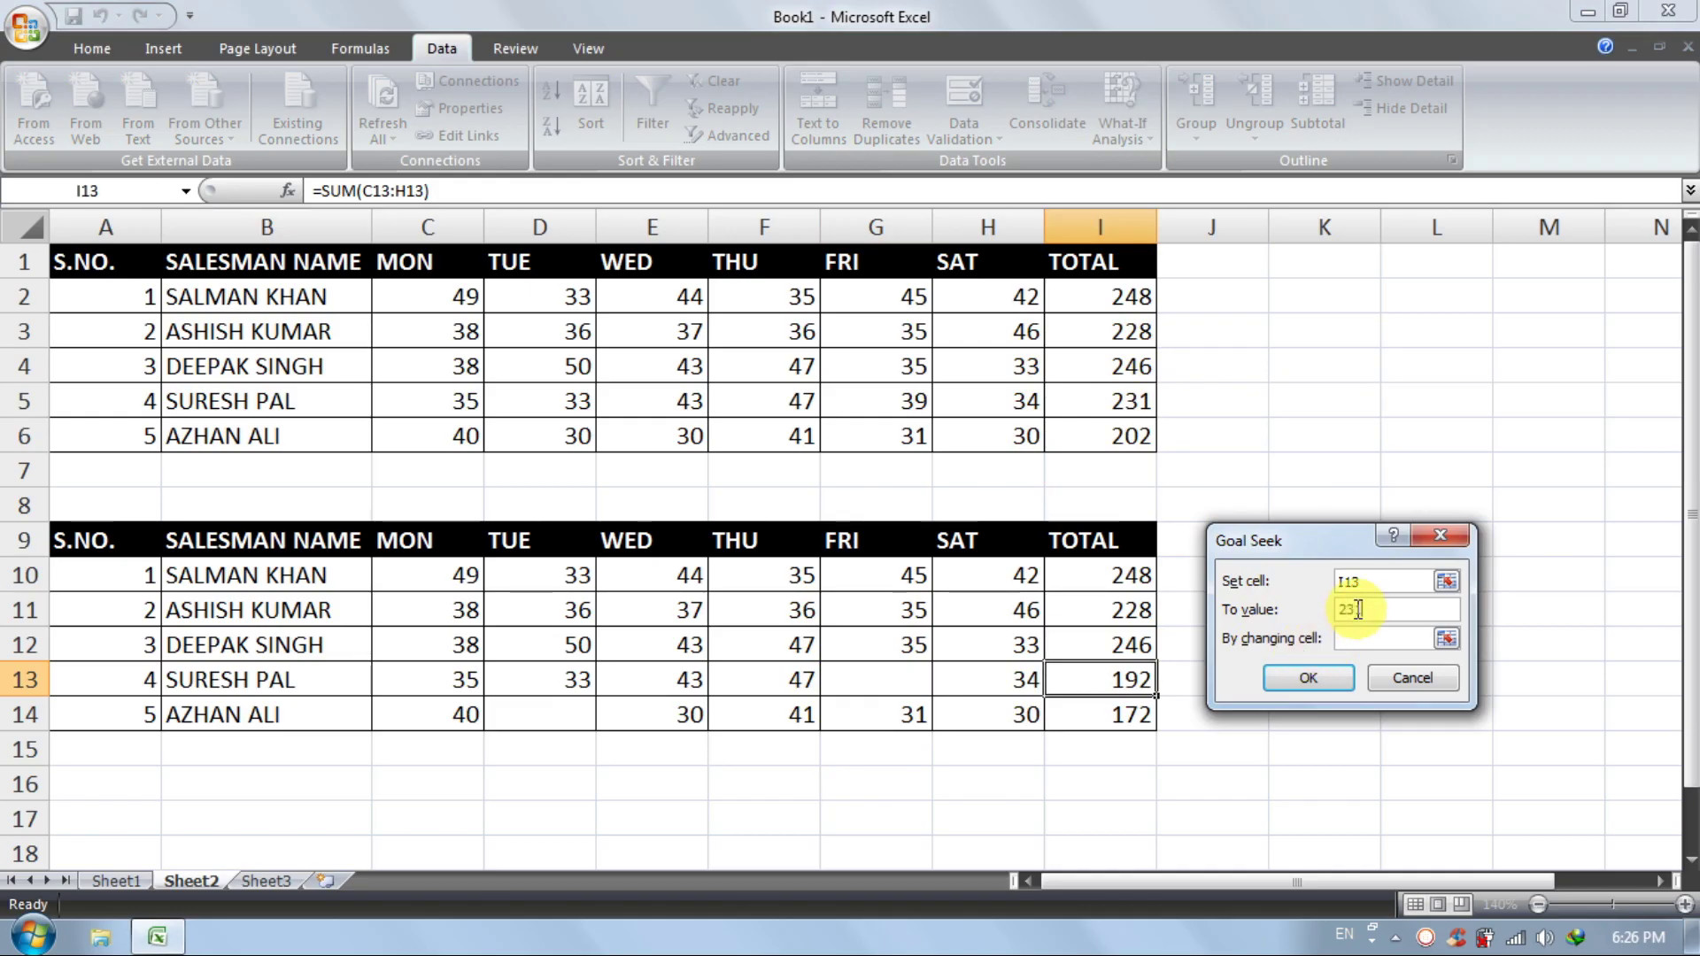
pyautogui.click(1365, 637)
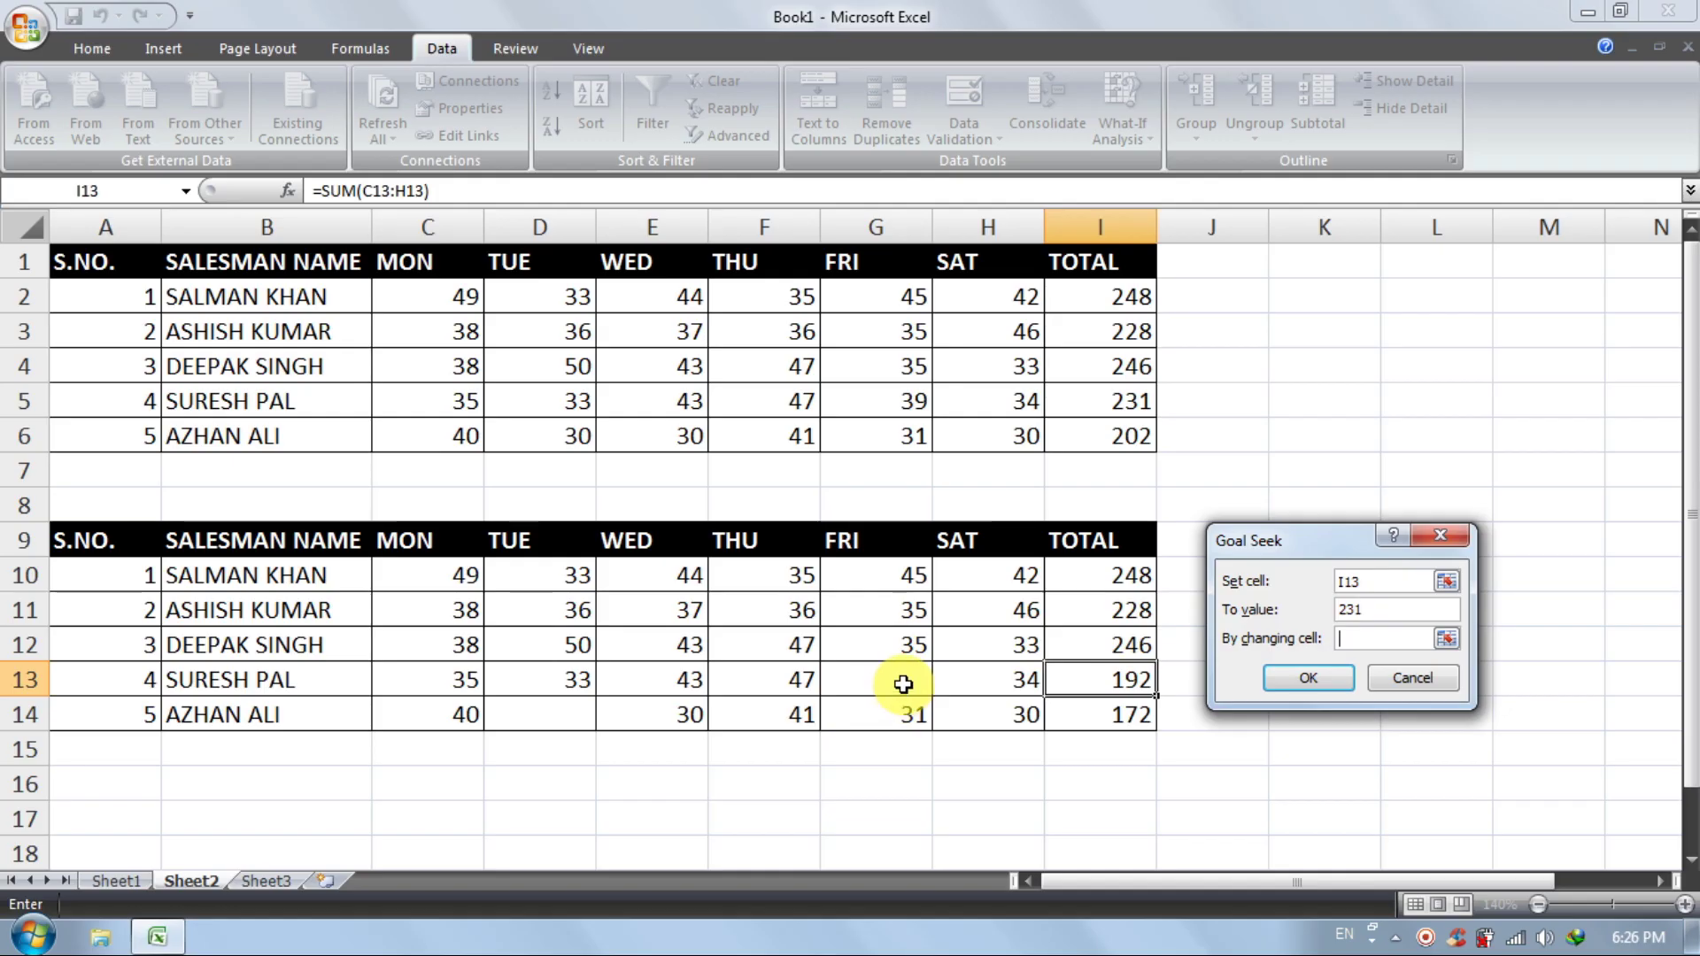
pyautogui.click(1302, 684)
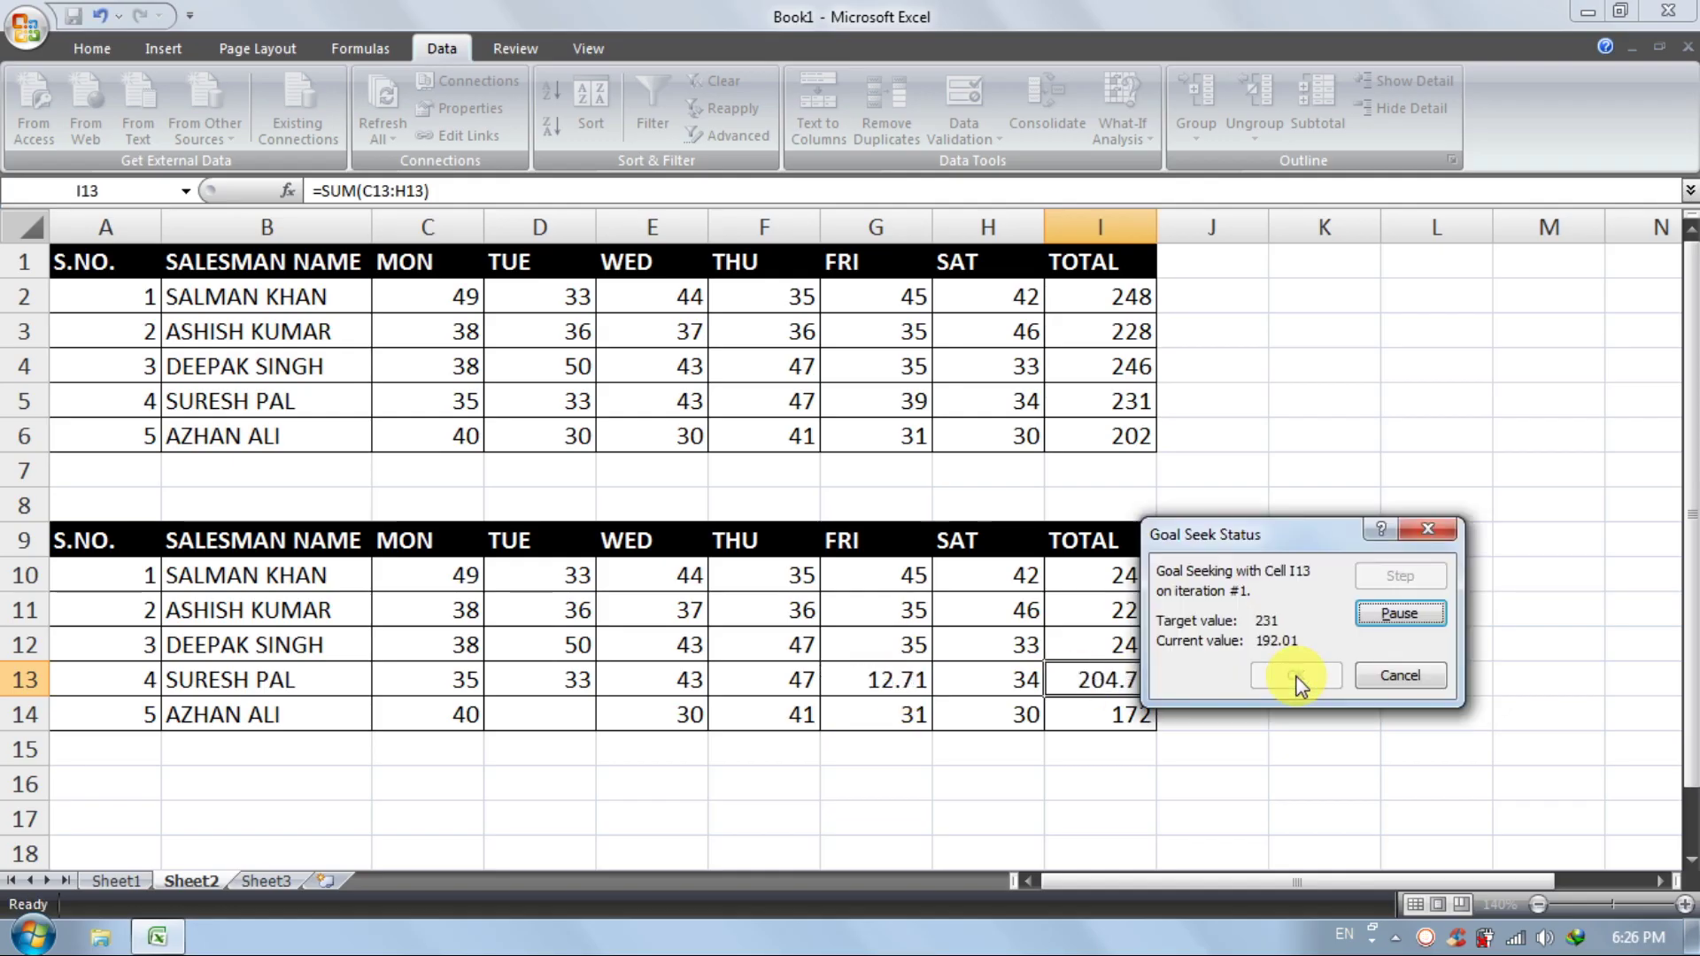
pyautogui.click(1290, 676)
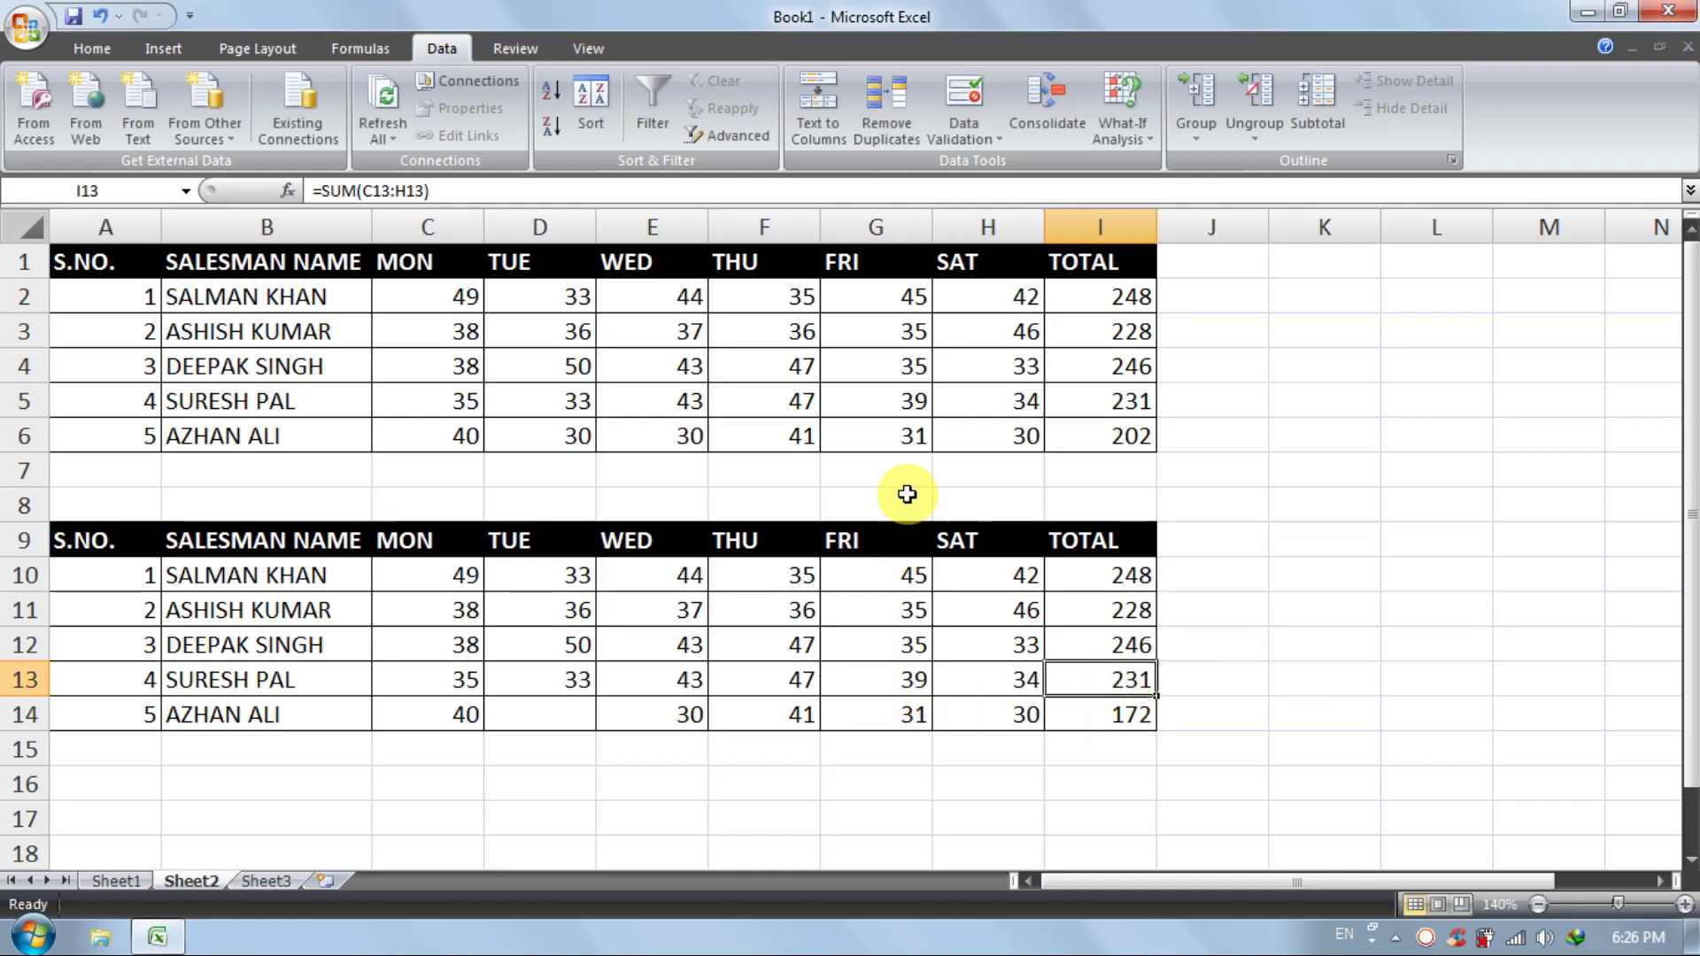
# Goal Seek the missing Tuesday value in D14 so that total cell I14 reaches 202, and accept the result
pyautogui.click(561, 712)
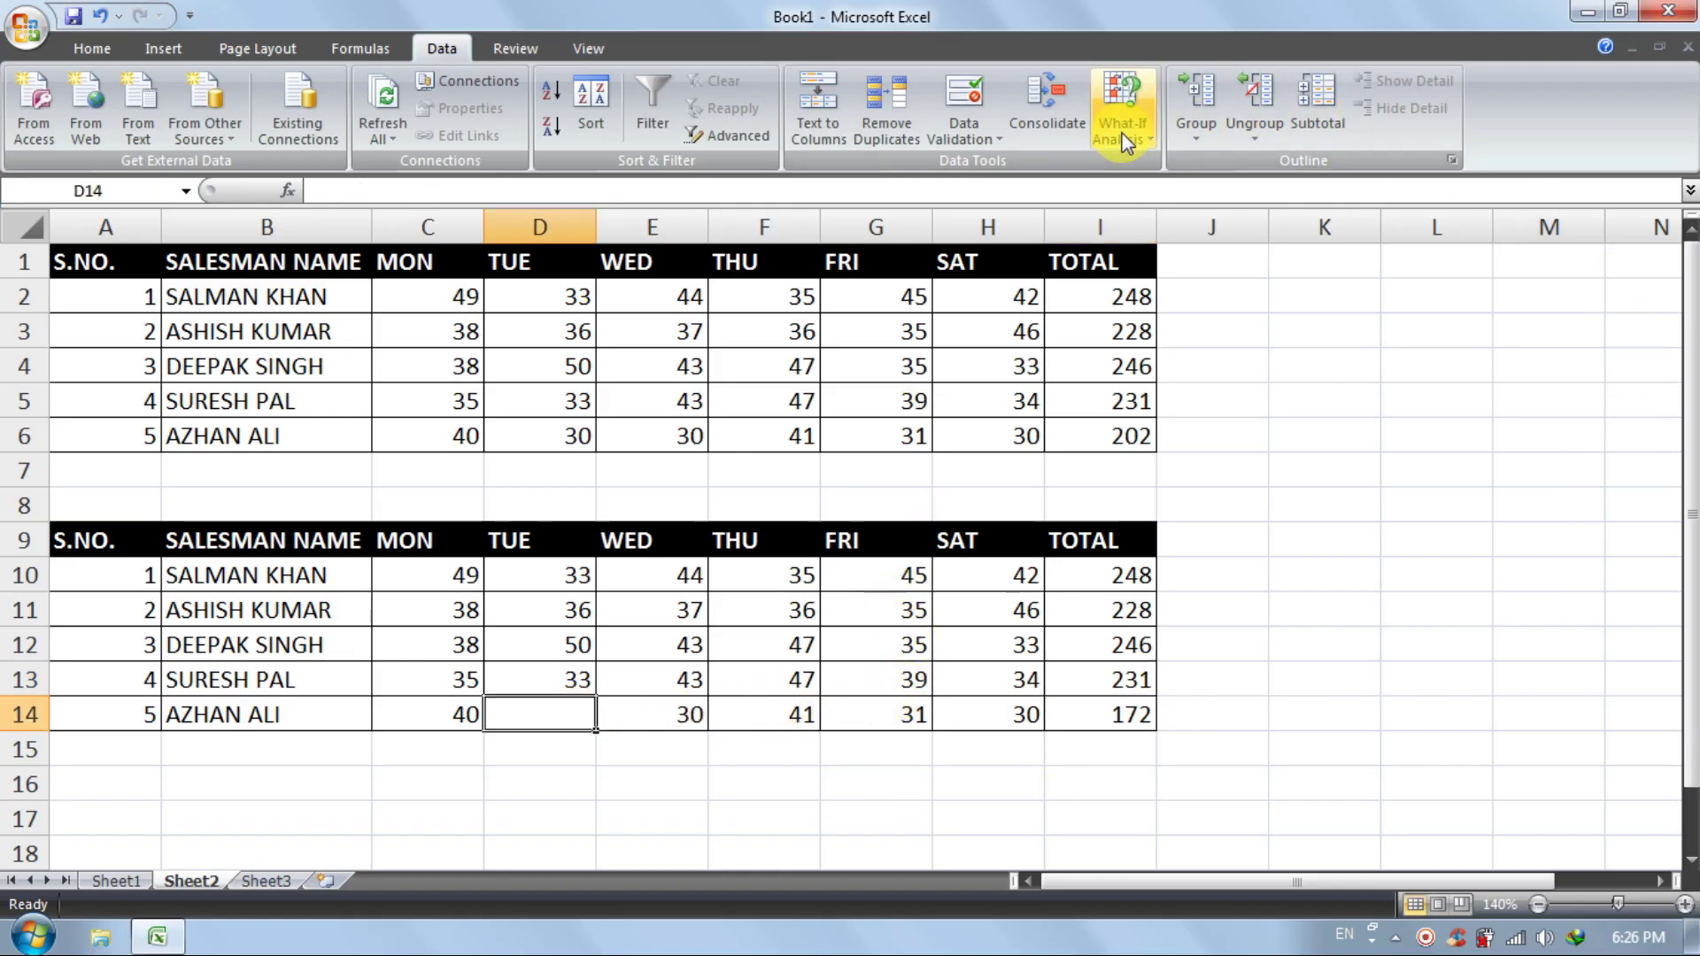
pyautogui.click(1119, 714)
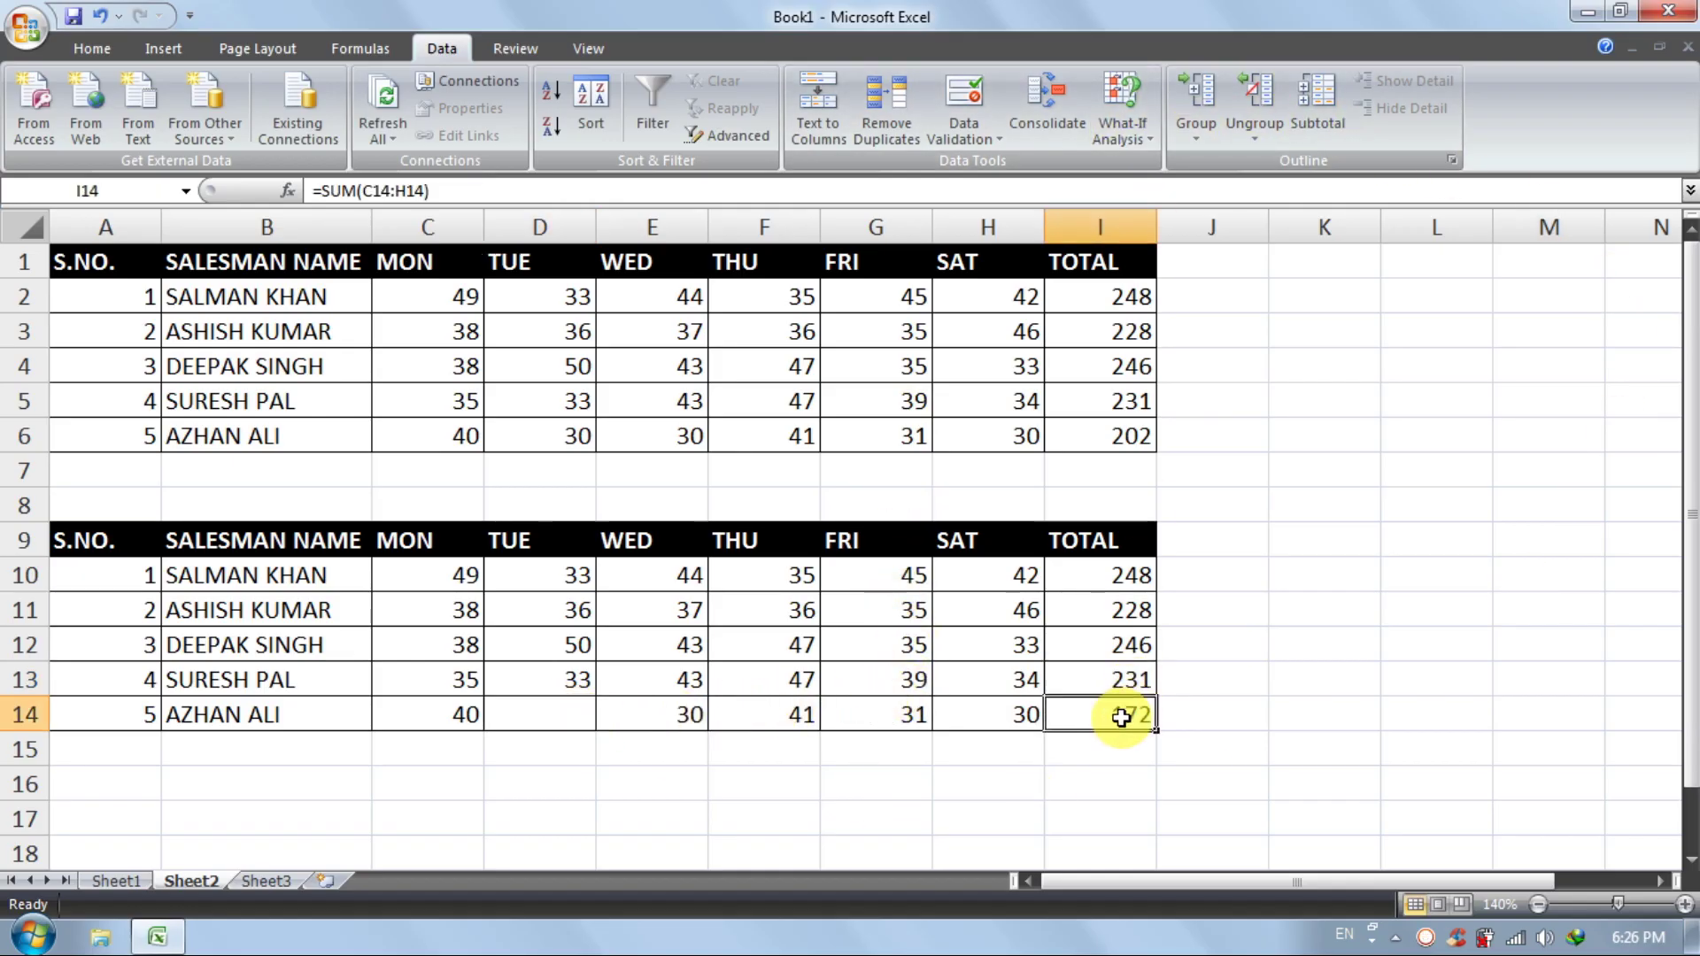
pyautogui.click(1142, 147)
pyautogui.click(1160, 198)
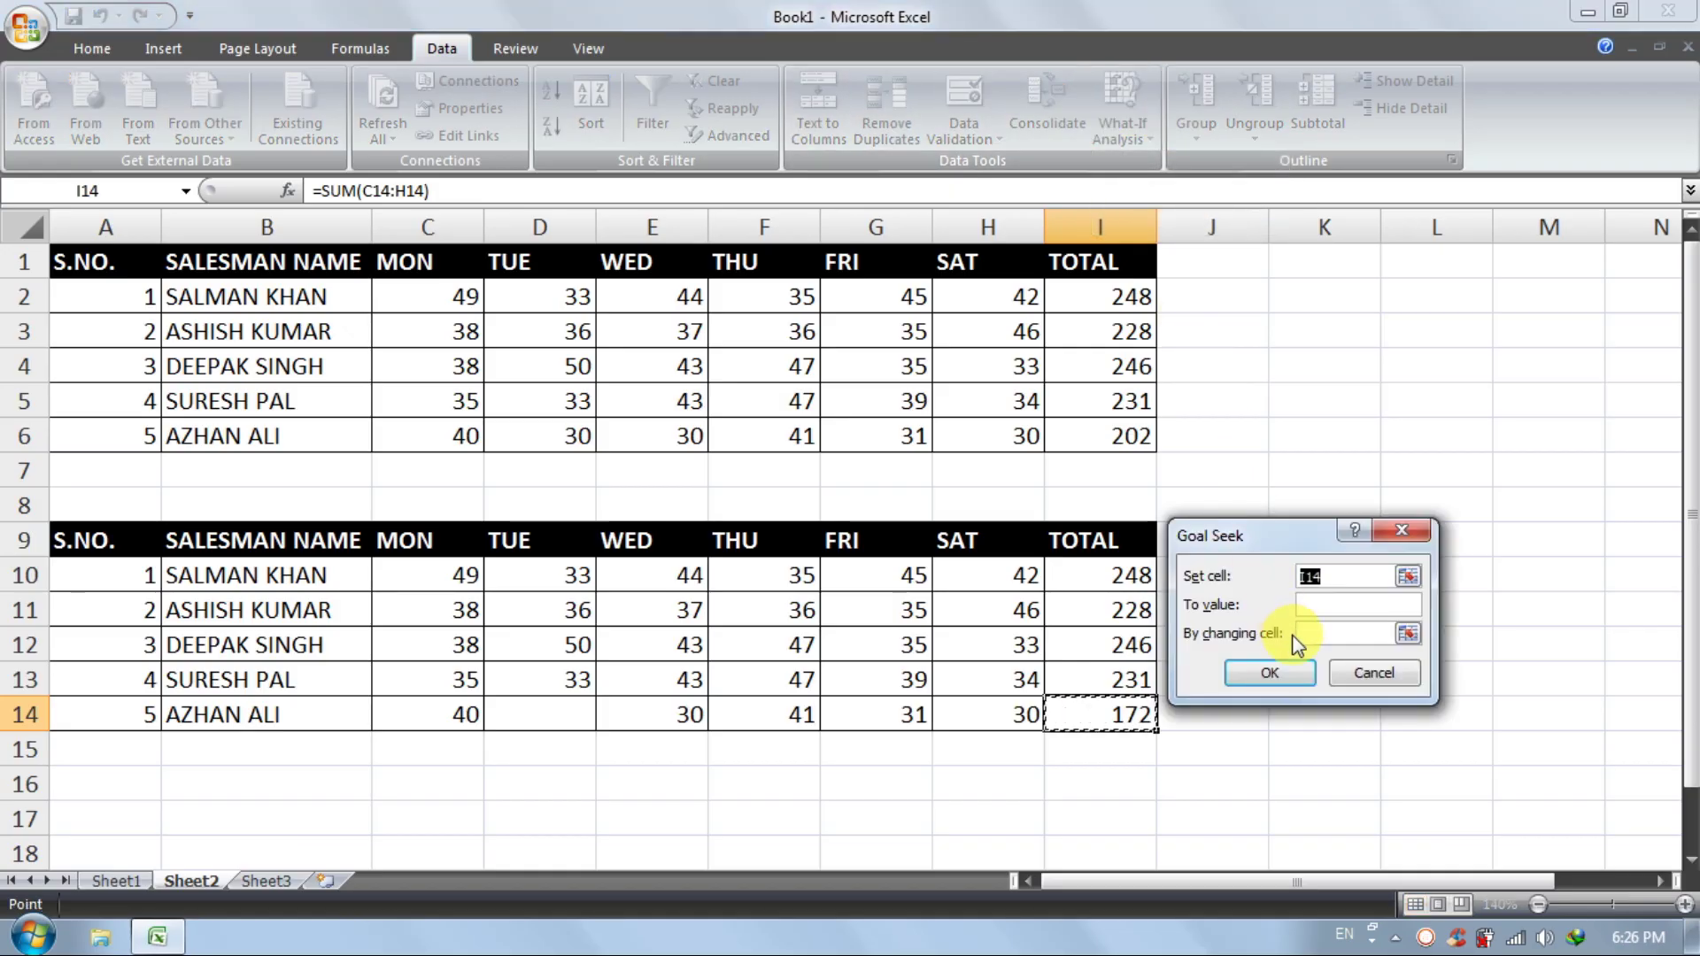
pyautogui.click(1323, 609)
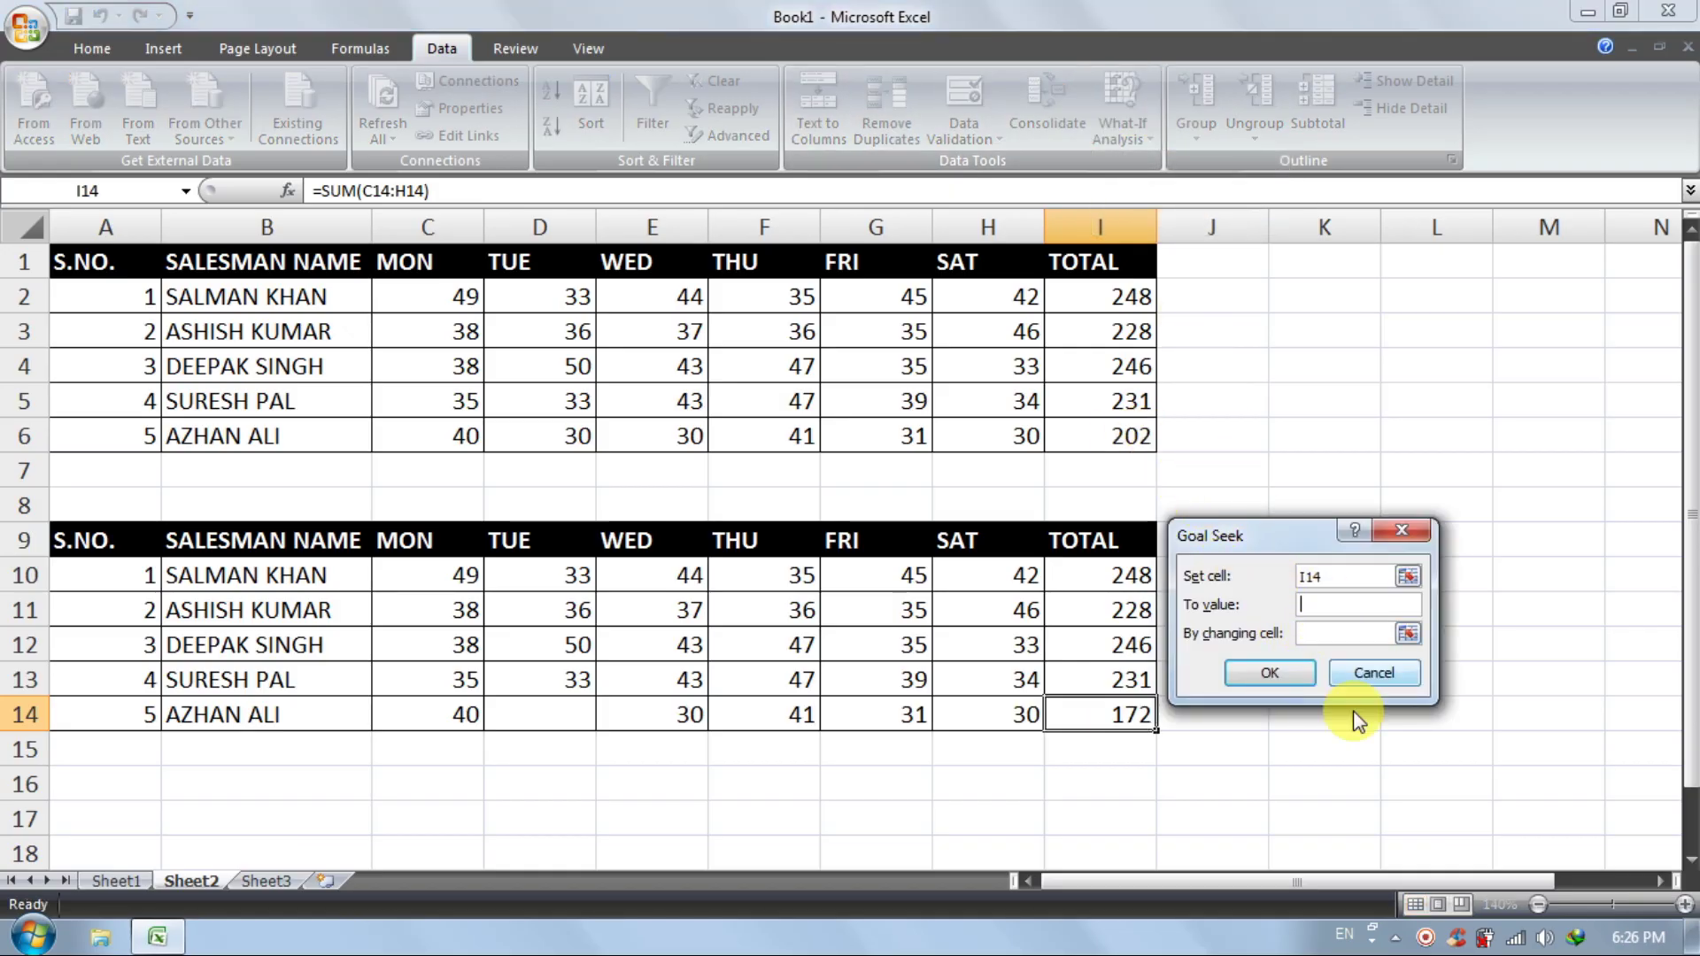
pyautogui.write('202')
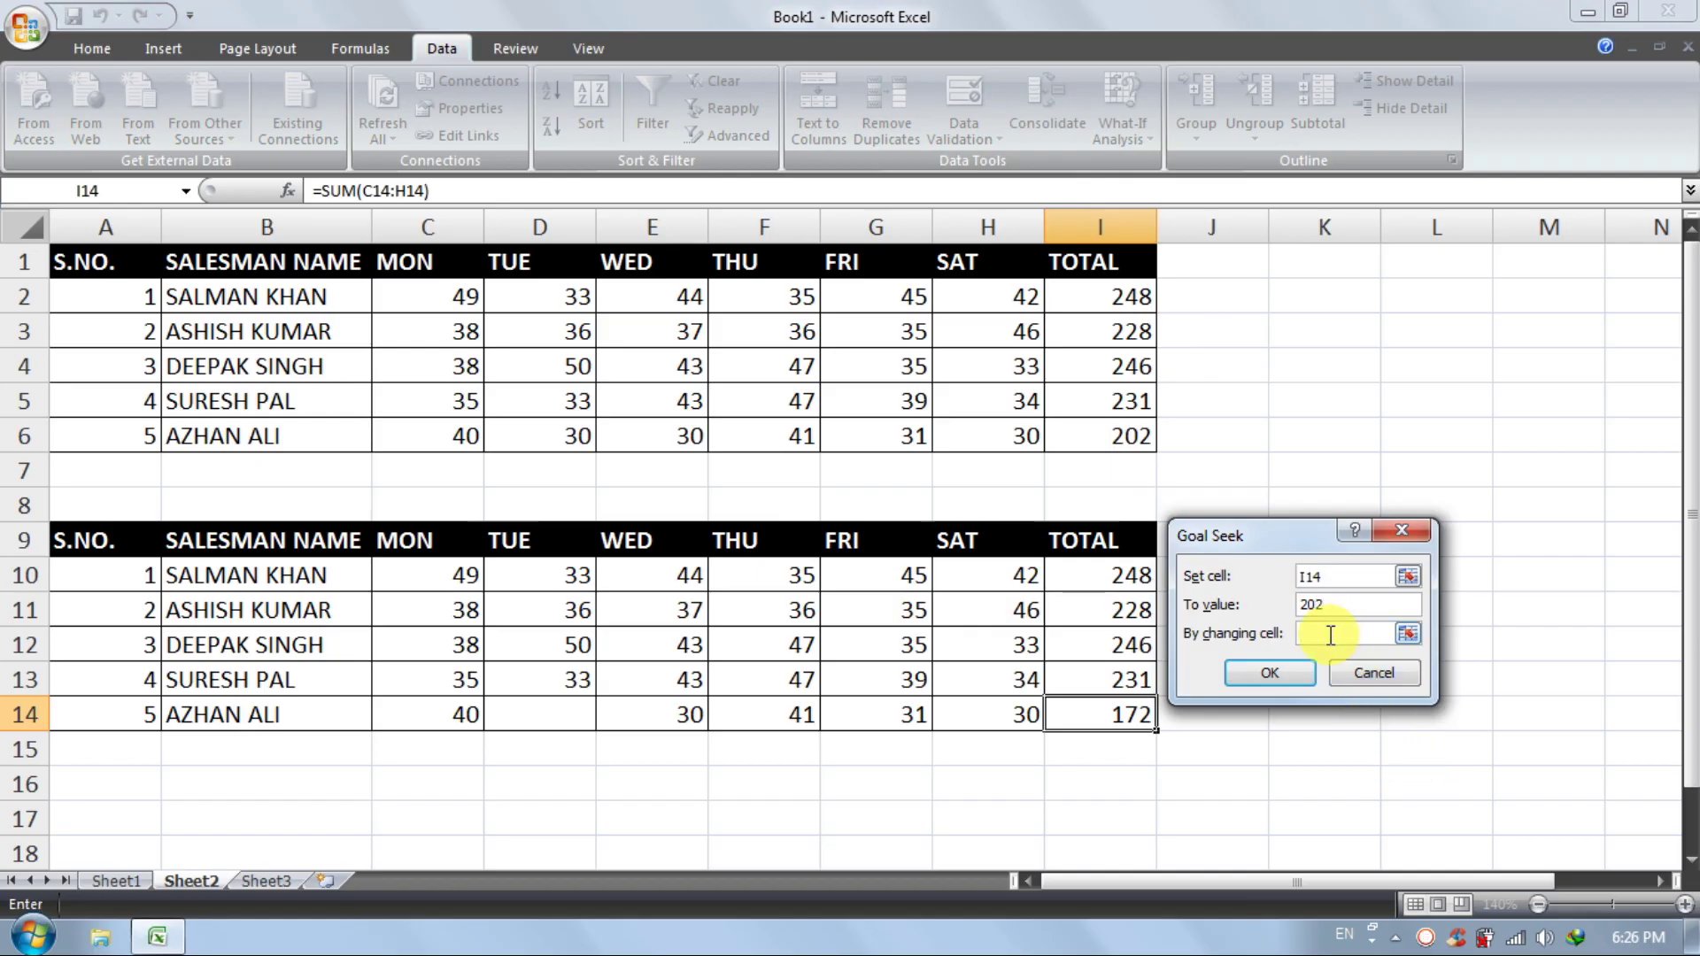
pyautogui.click(1277, 672)
pyautogui.click(1257, 670)
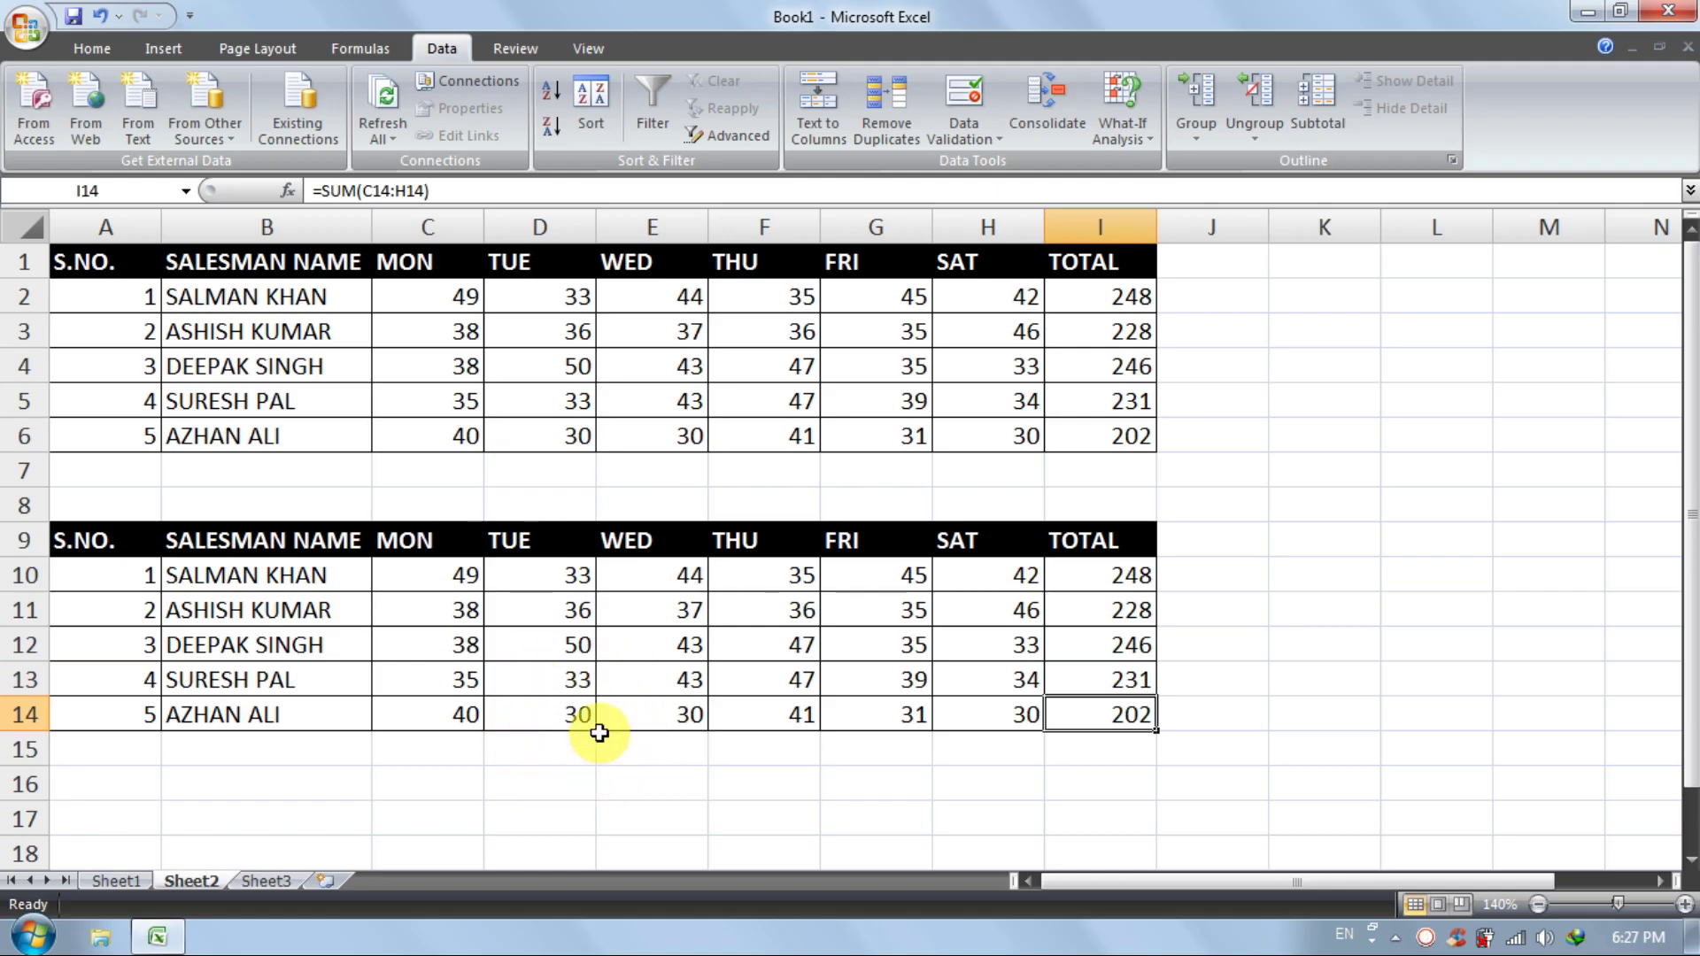
pyautogui.click(624, 813)
pyautogui.click(123, 881)
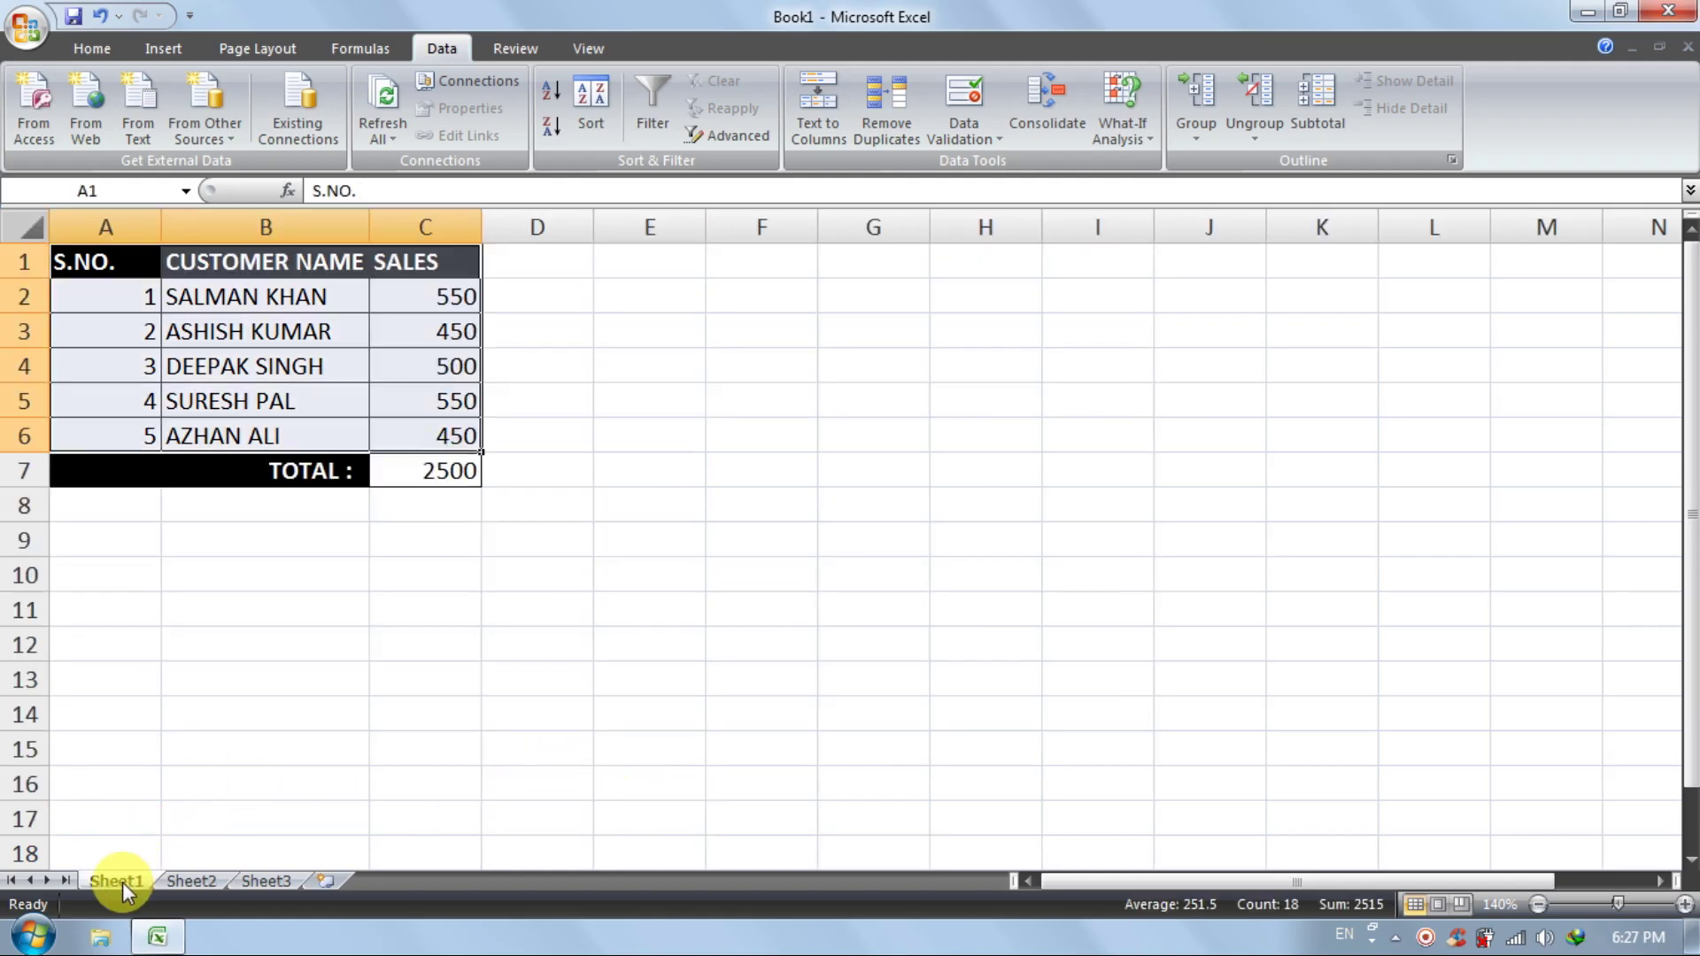
pyautogui.click(203, 878)
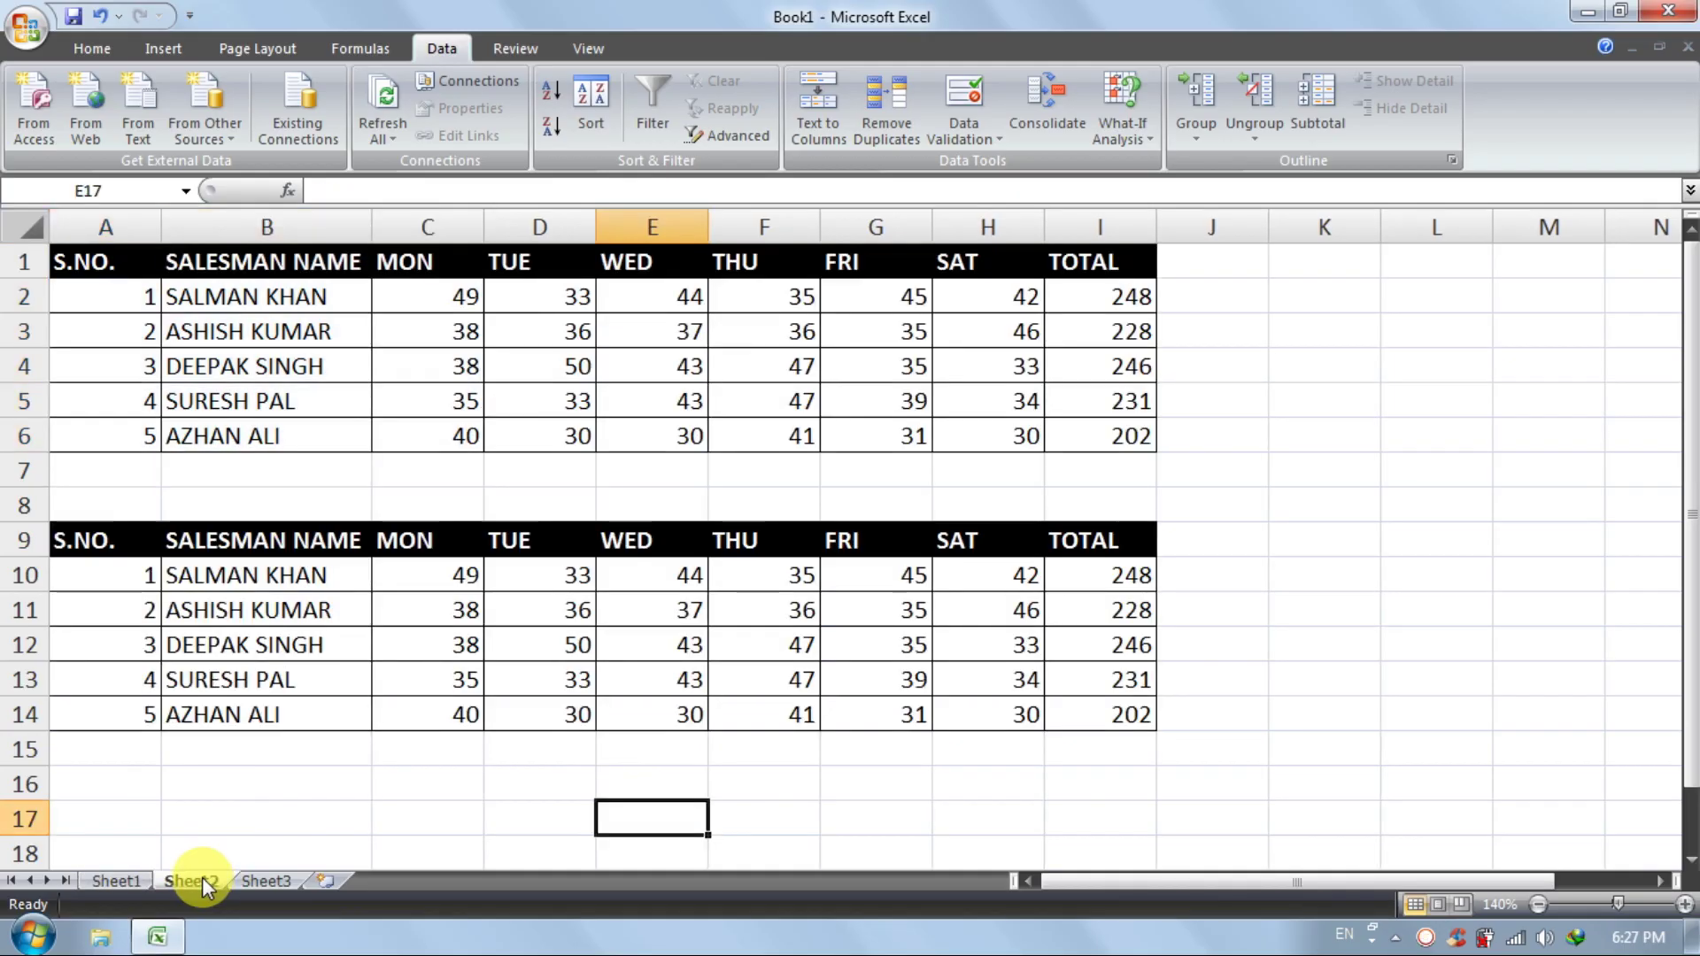
pyautogui.click(266, 808)
# On Sheet3, enter the label PRODUCTS in A2 and PRICE in A3
pyautogui.click(263, 880)
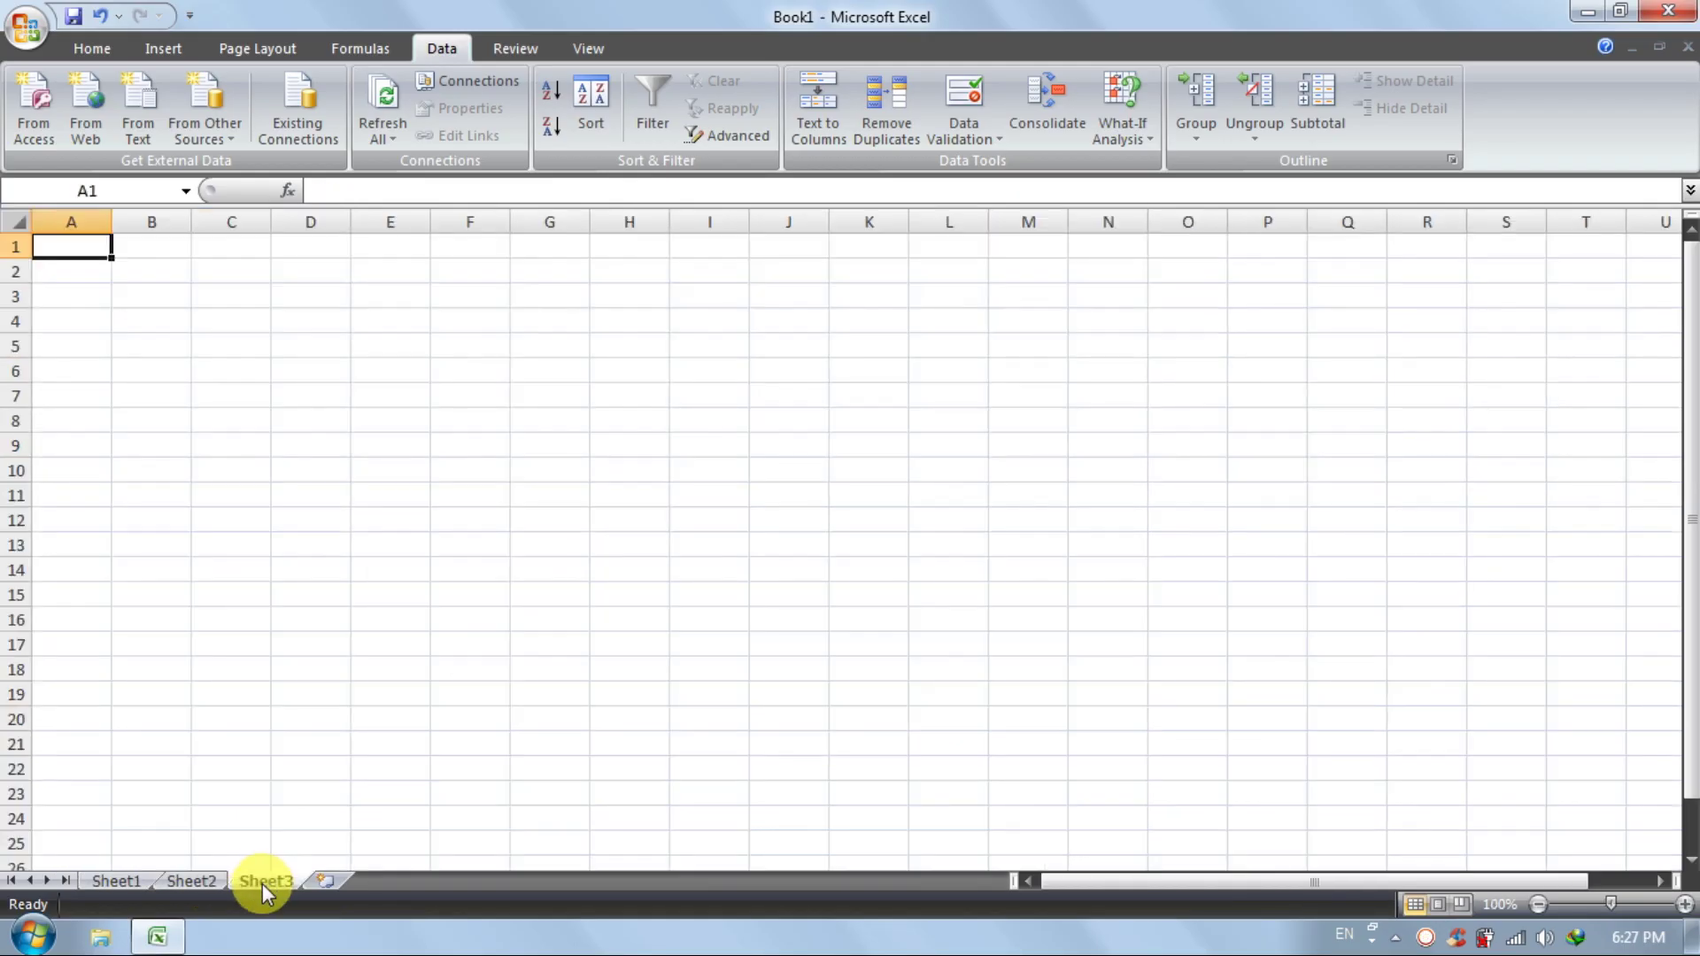
pyautogui.click(501, 698)
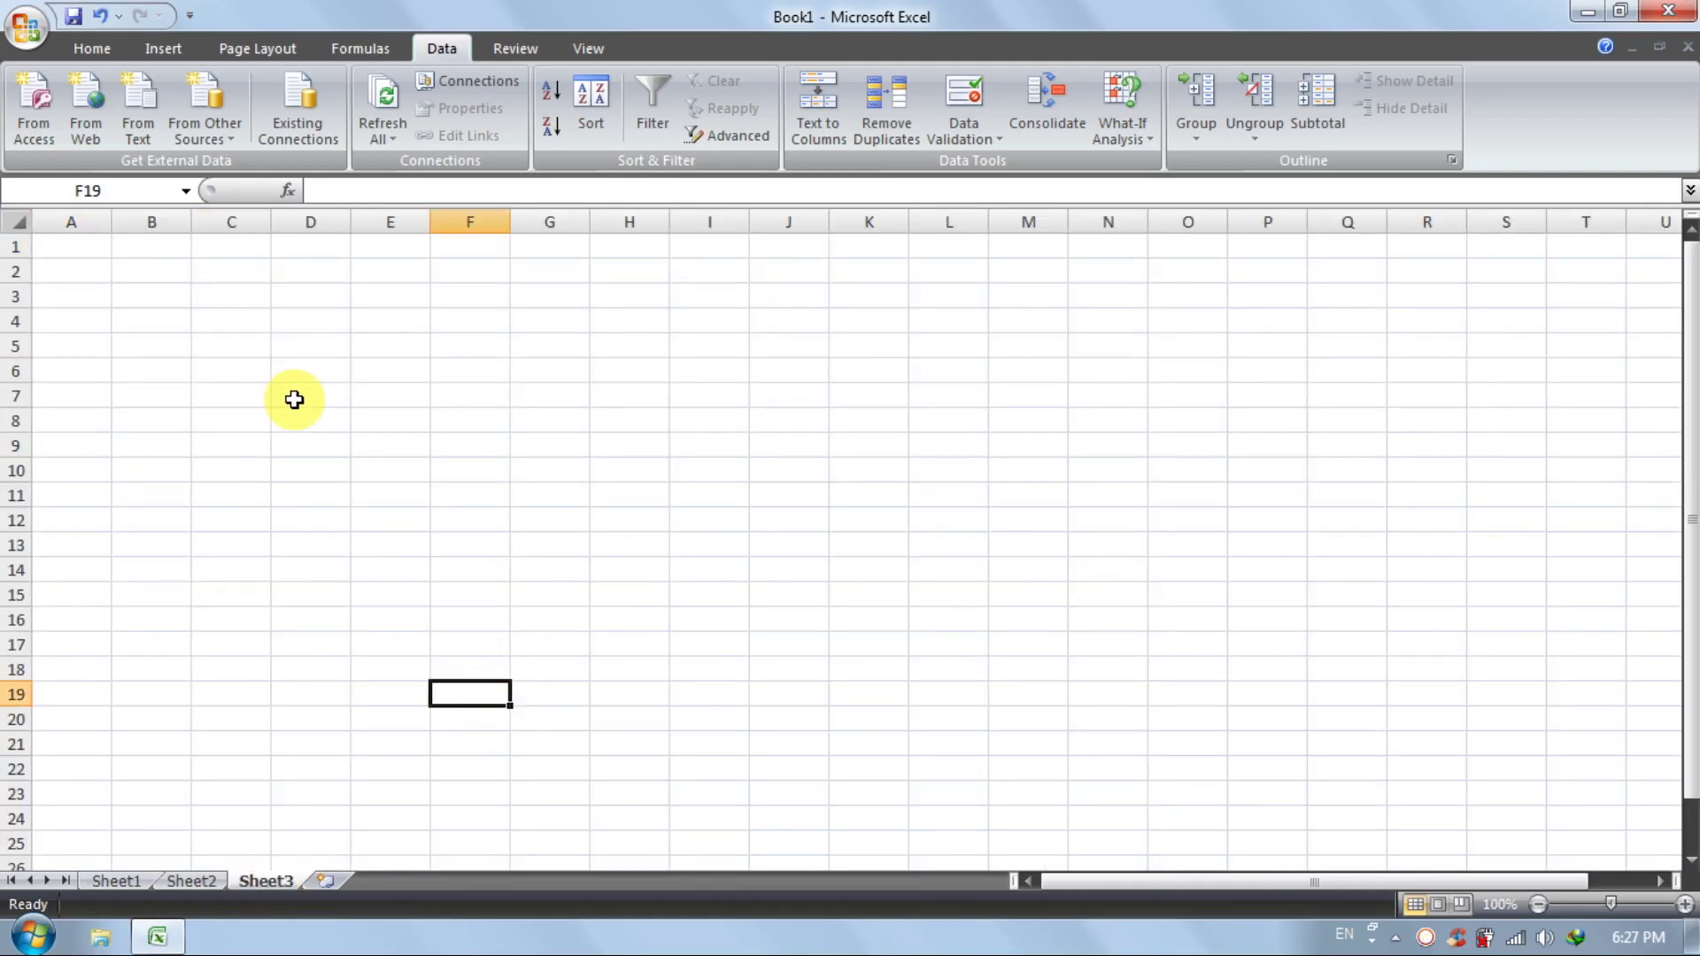
pyautogui.click(86, 253)
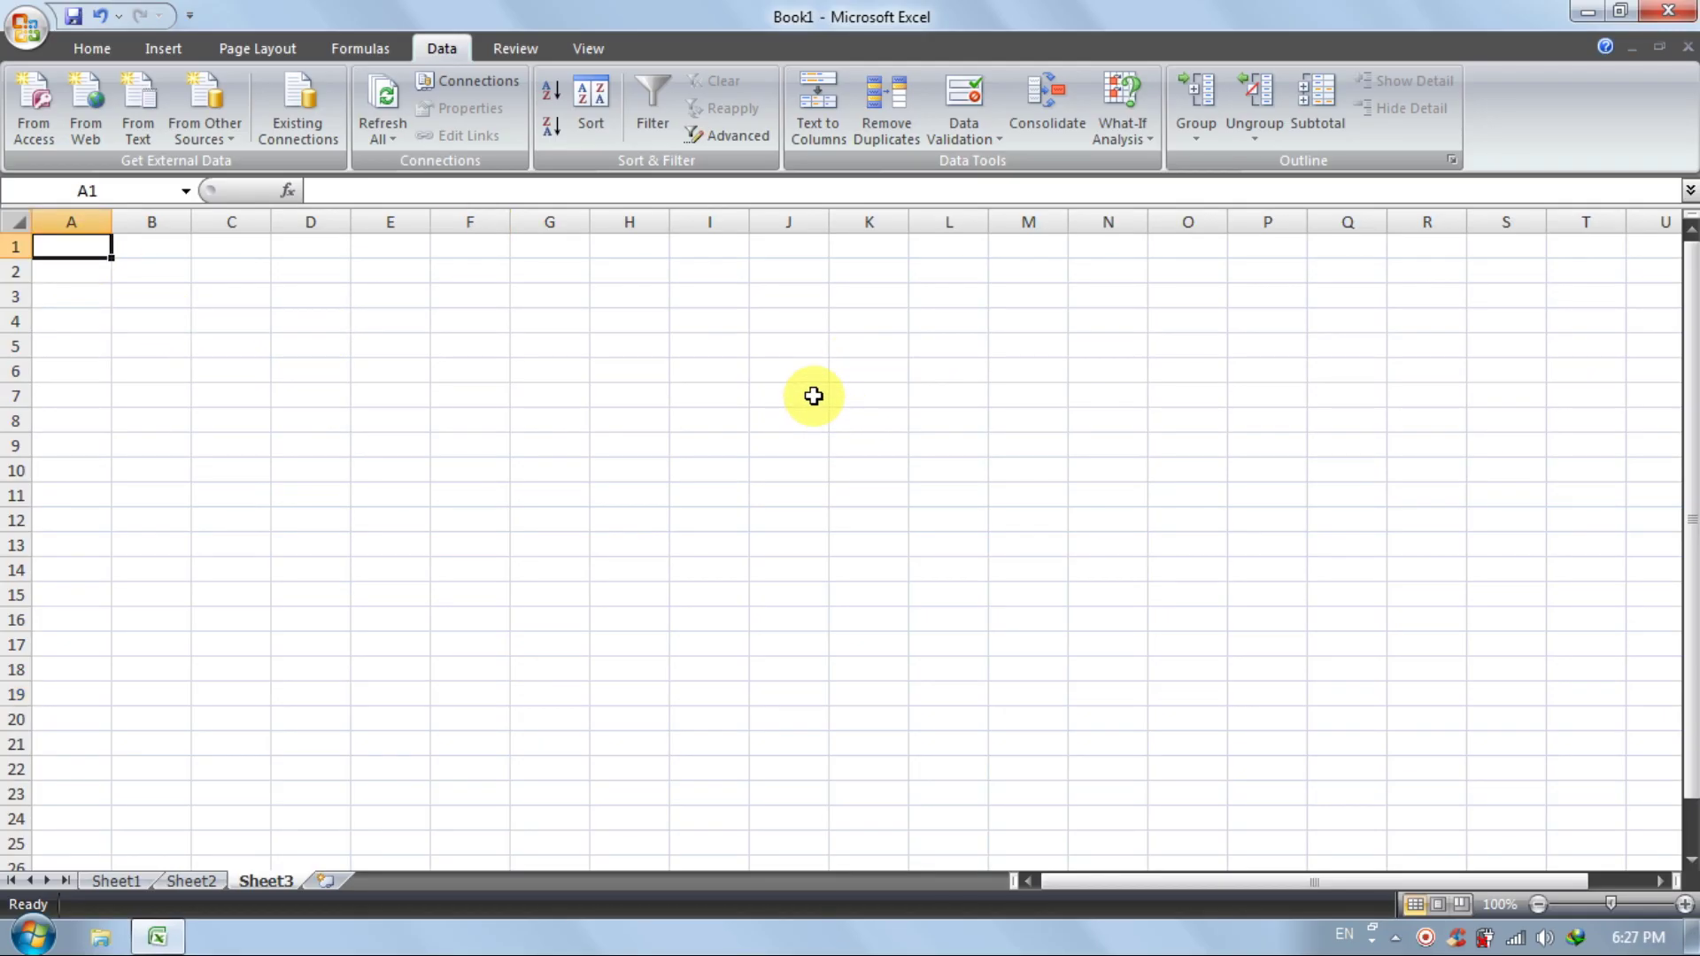
pyautogui.press('Down')
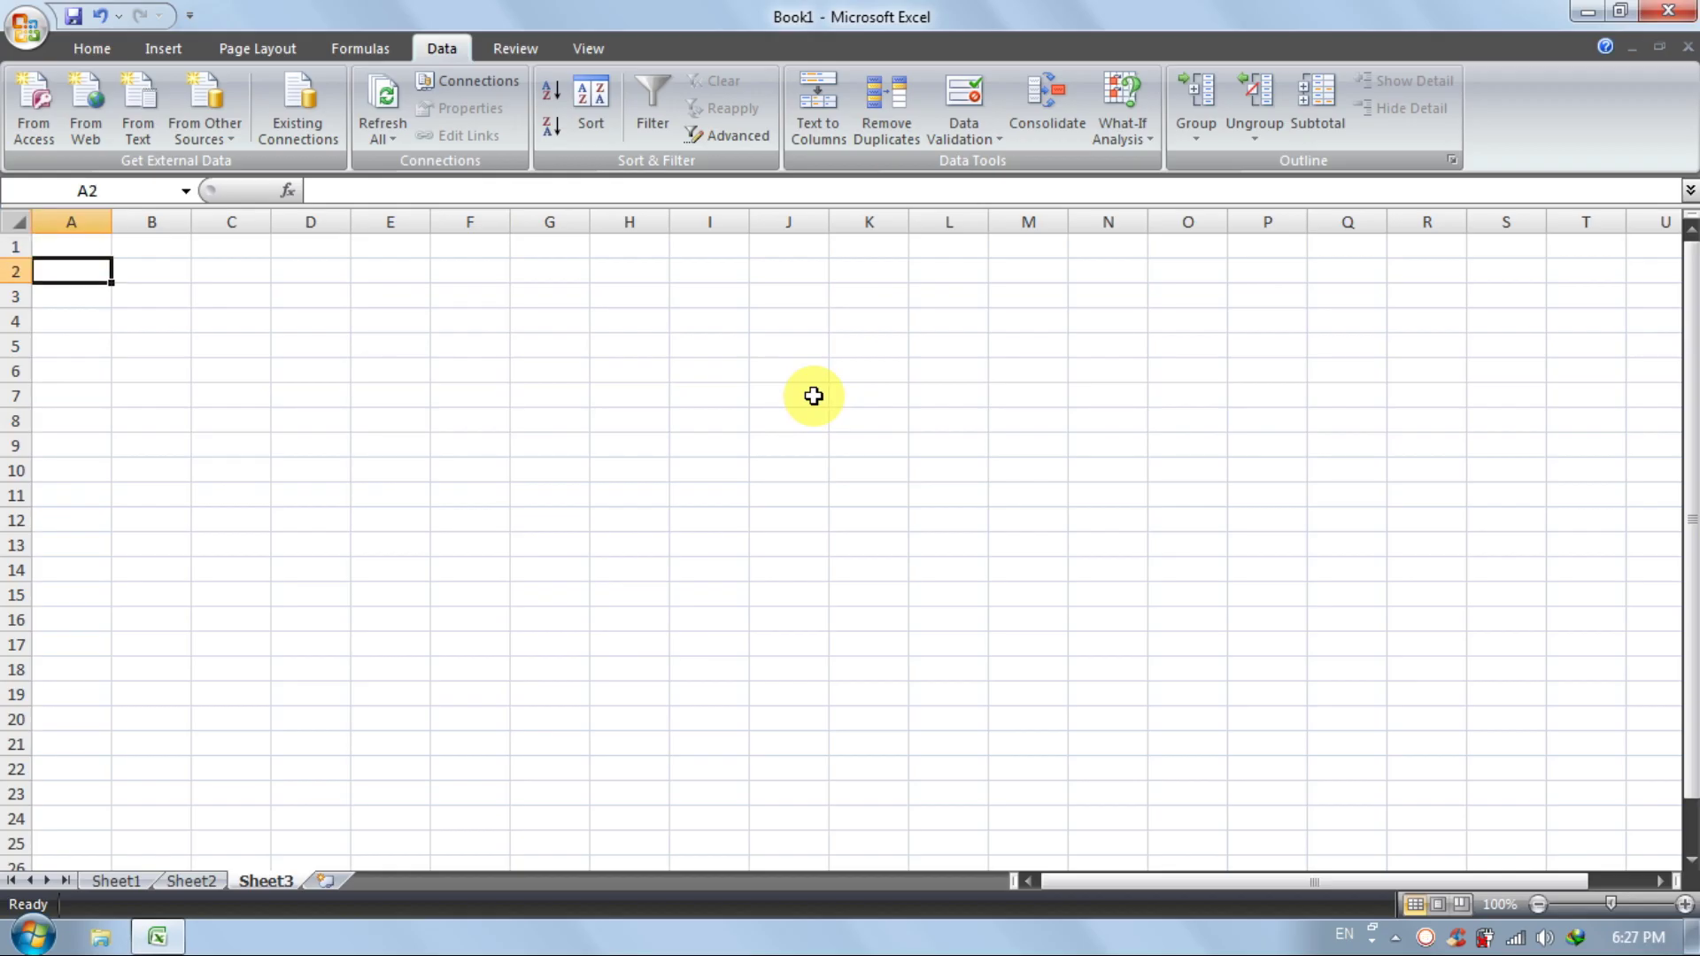
pyautogui.write('PRODUCTS')
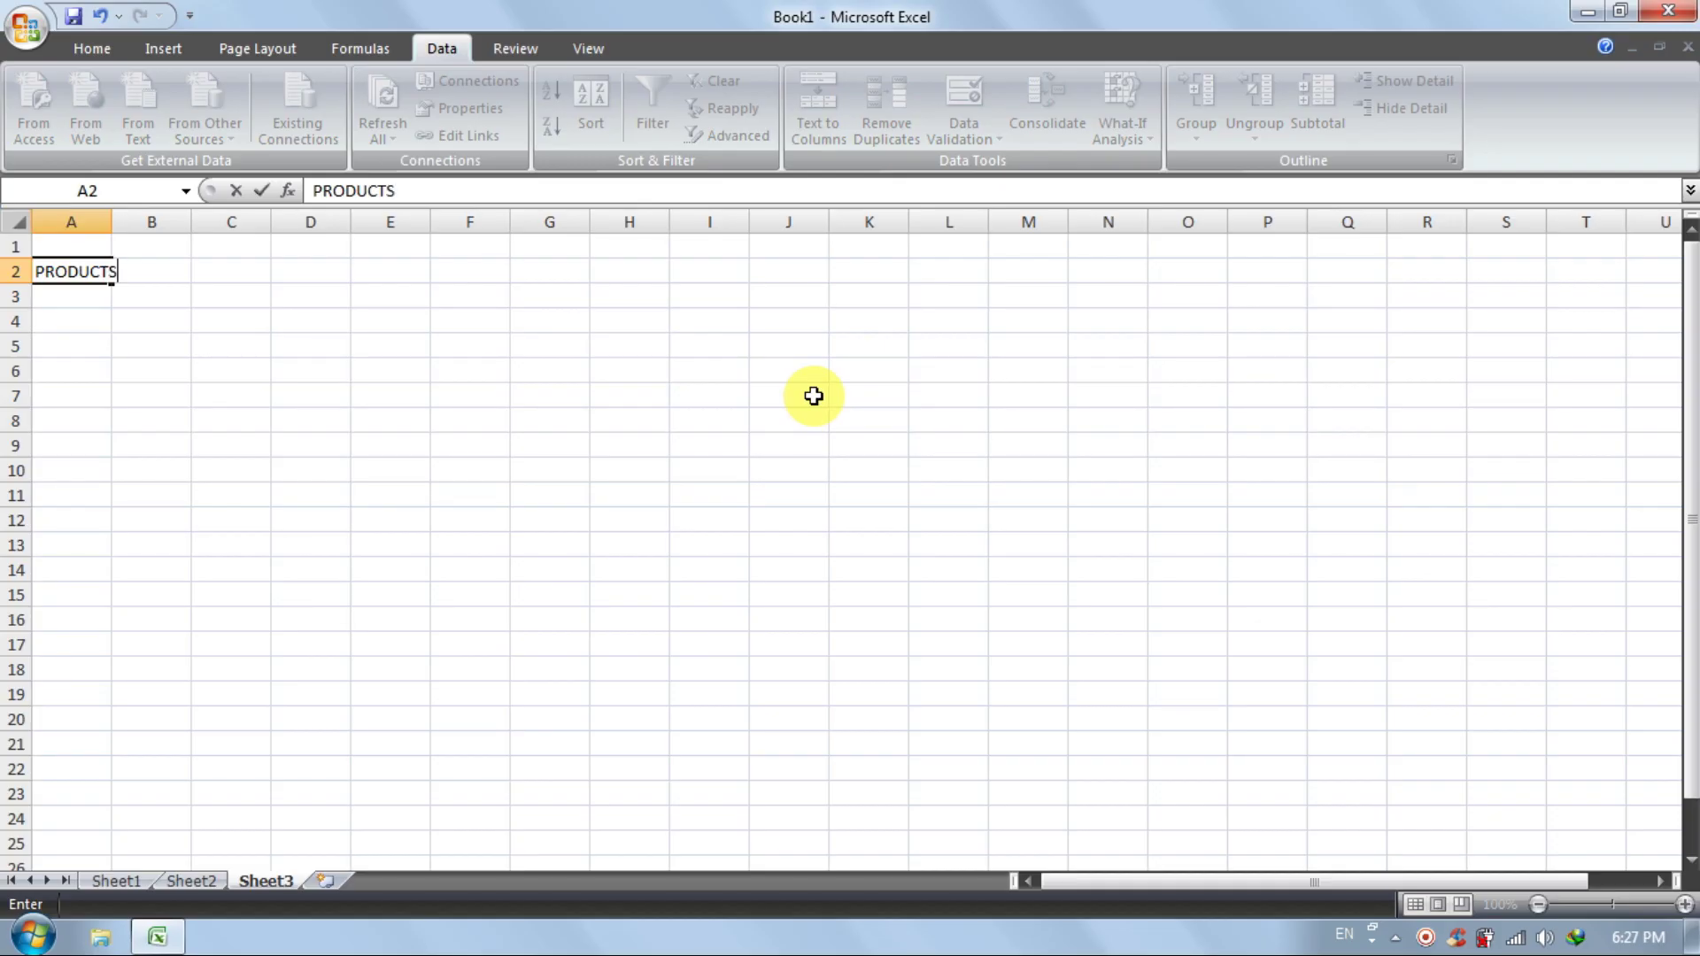
pyautogui.press('Return')
pyautogui.write('PR')
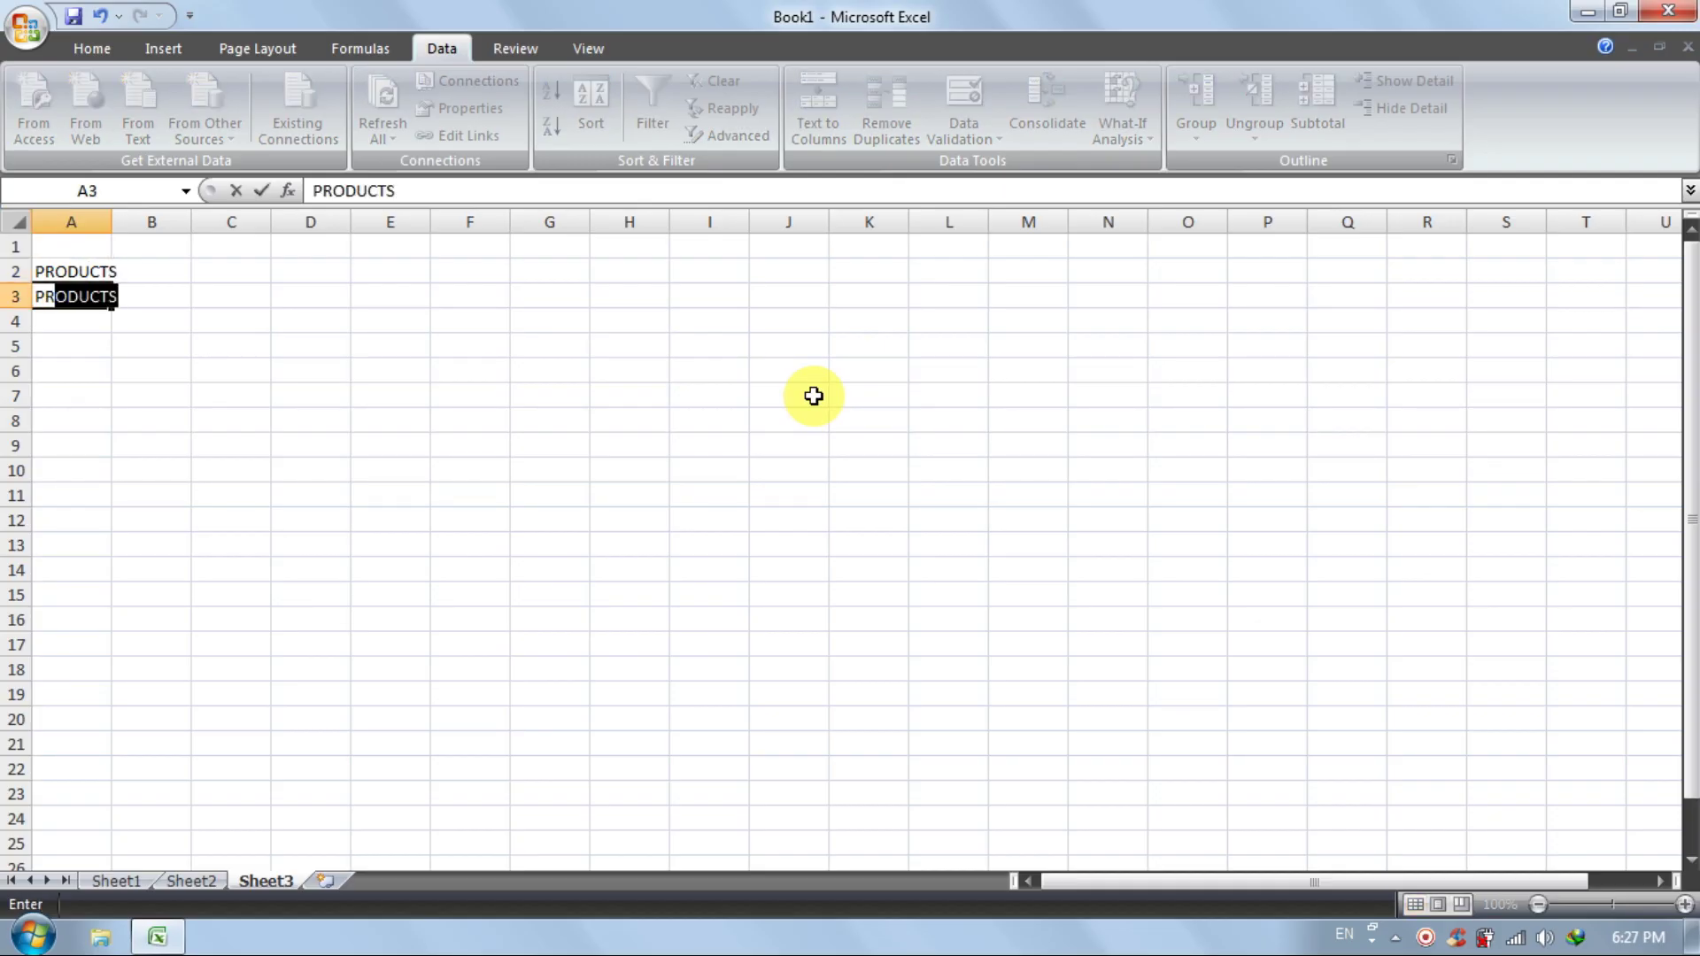
pyautogui.write('ICE')
pyautogui.press('Return')
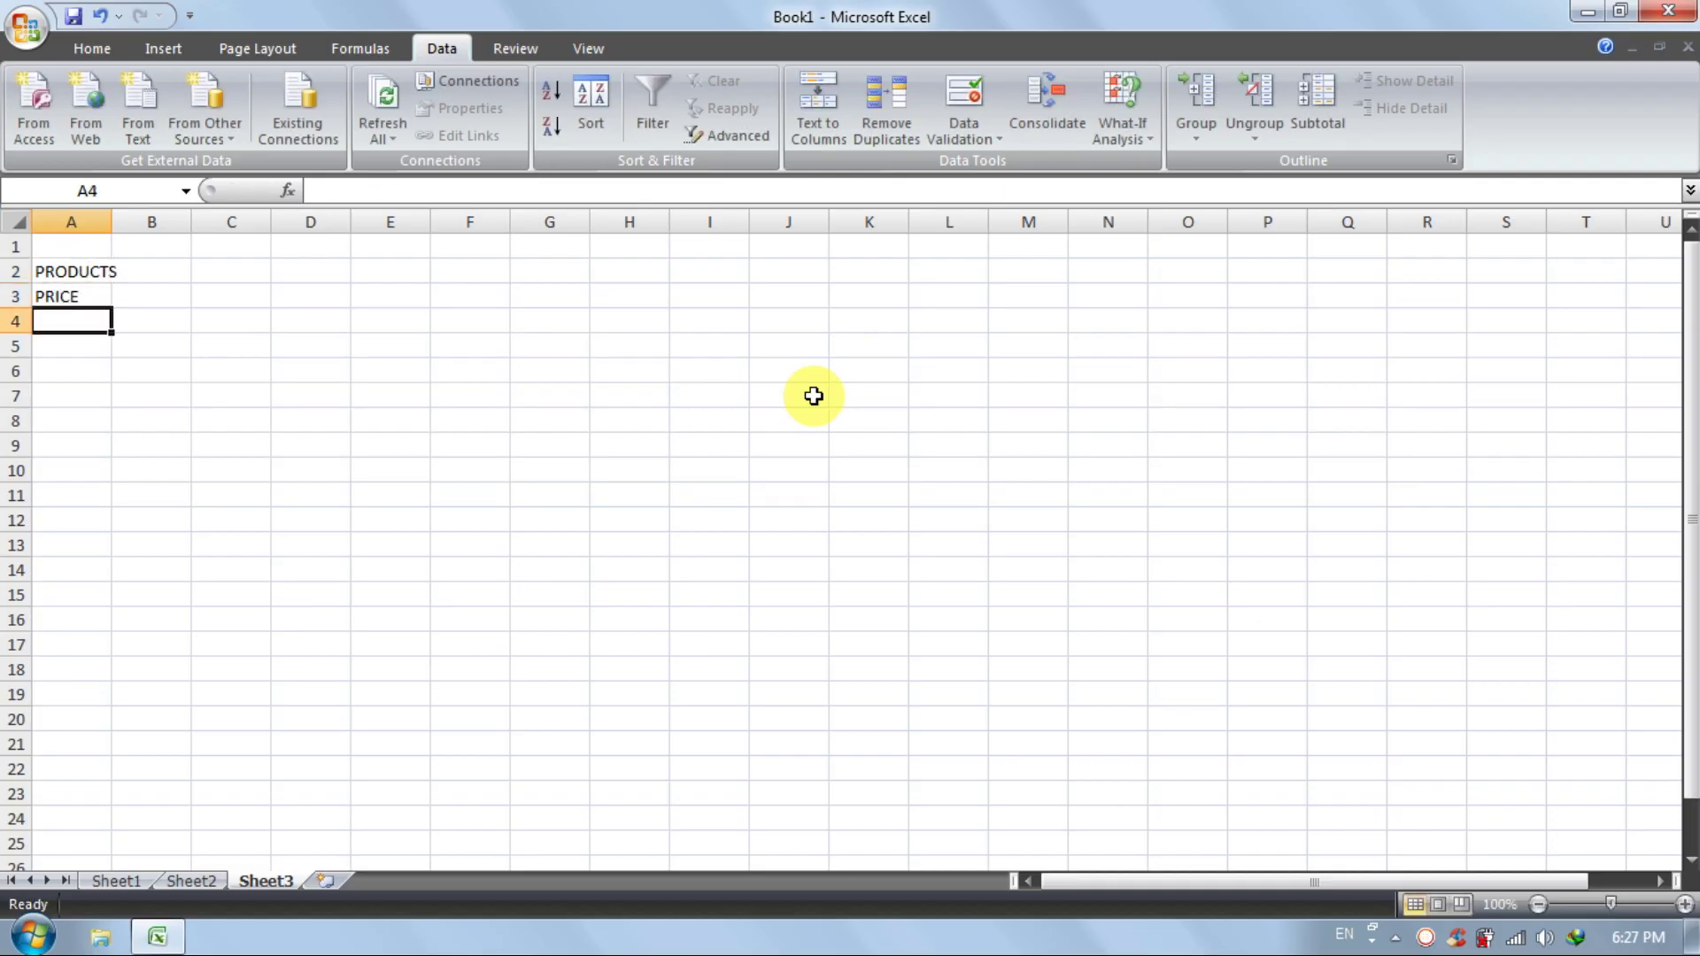
# Enter the labels DOWN PAYMENT, NO. OF PAYMENT, RATE and EMI in cells A4 to A7
pyautogui.write('DOWN PAYMENT')
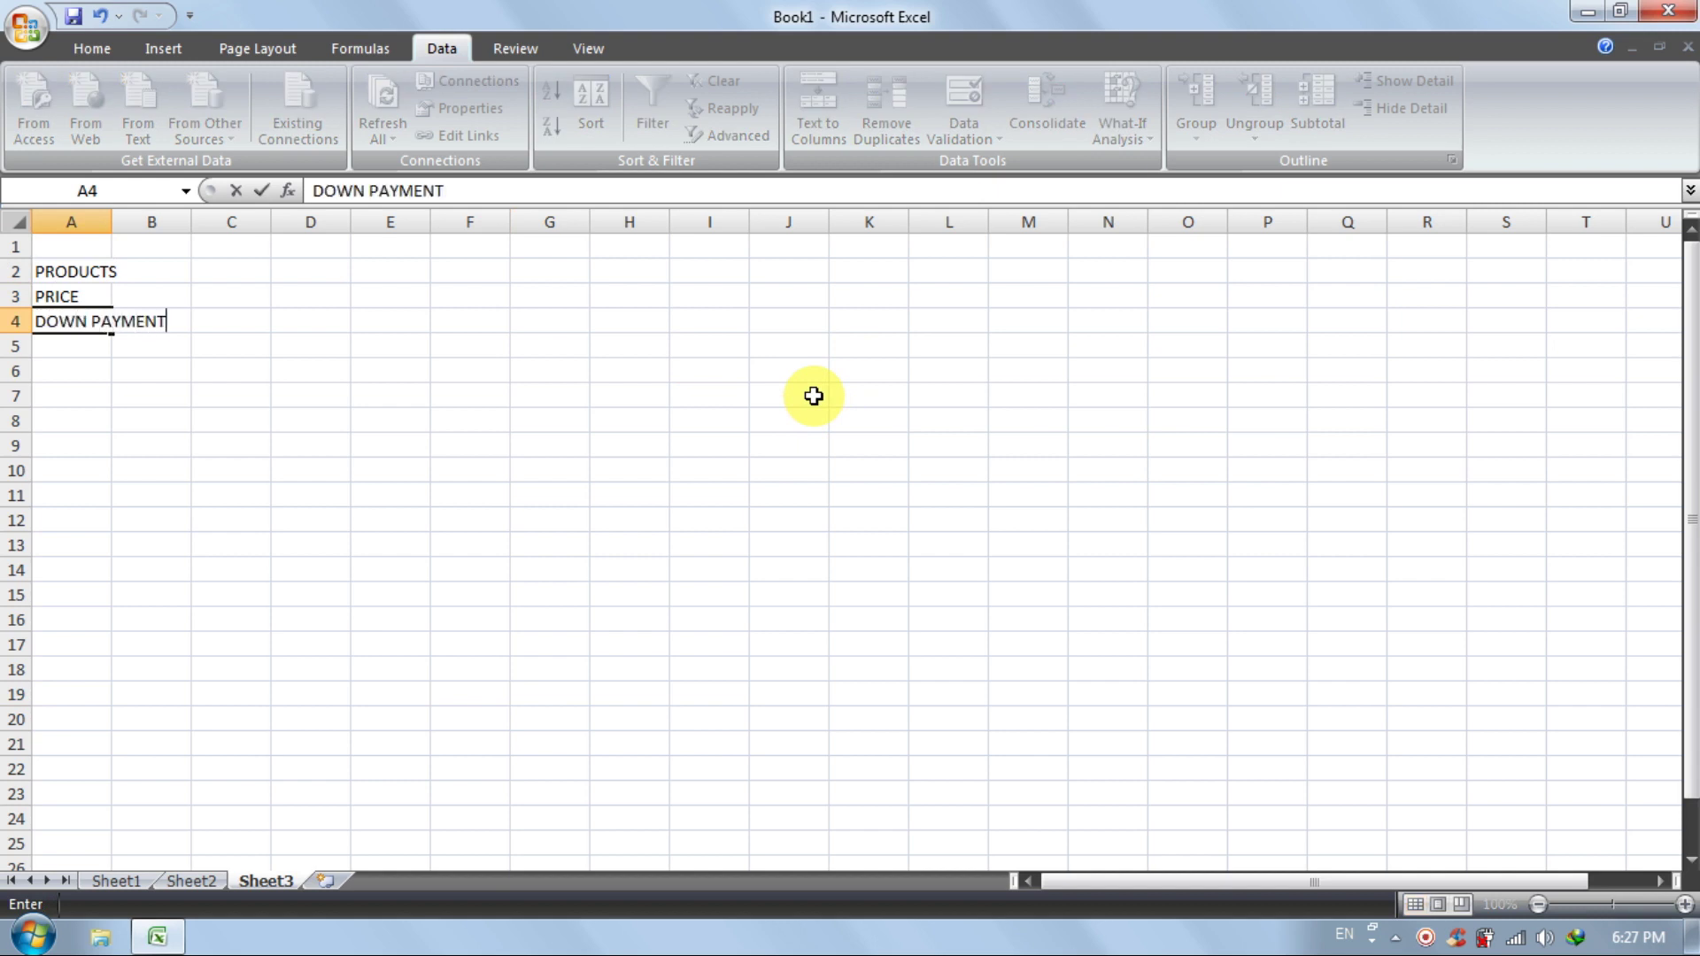
pyautogui.press('Return')
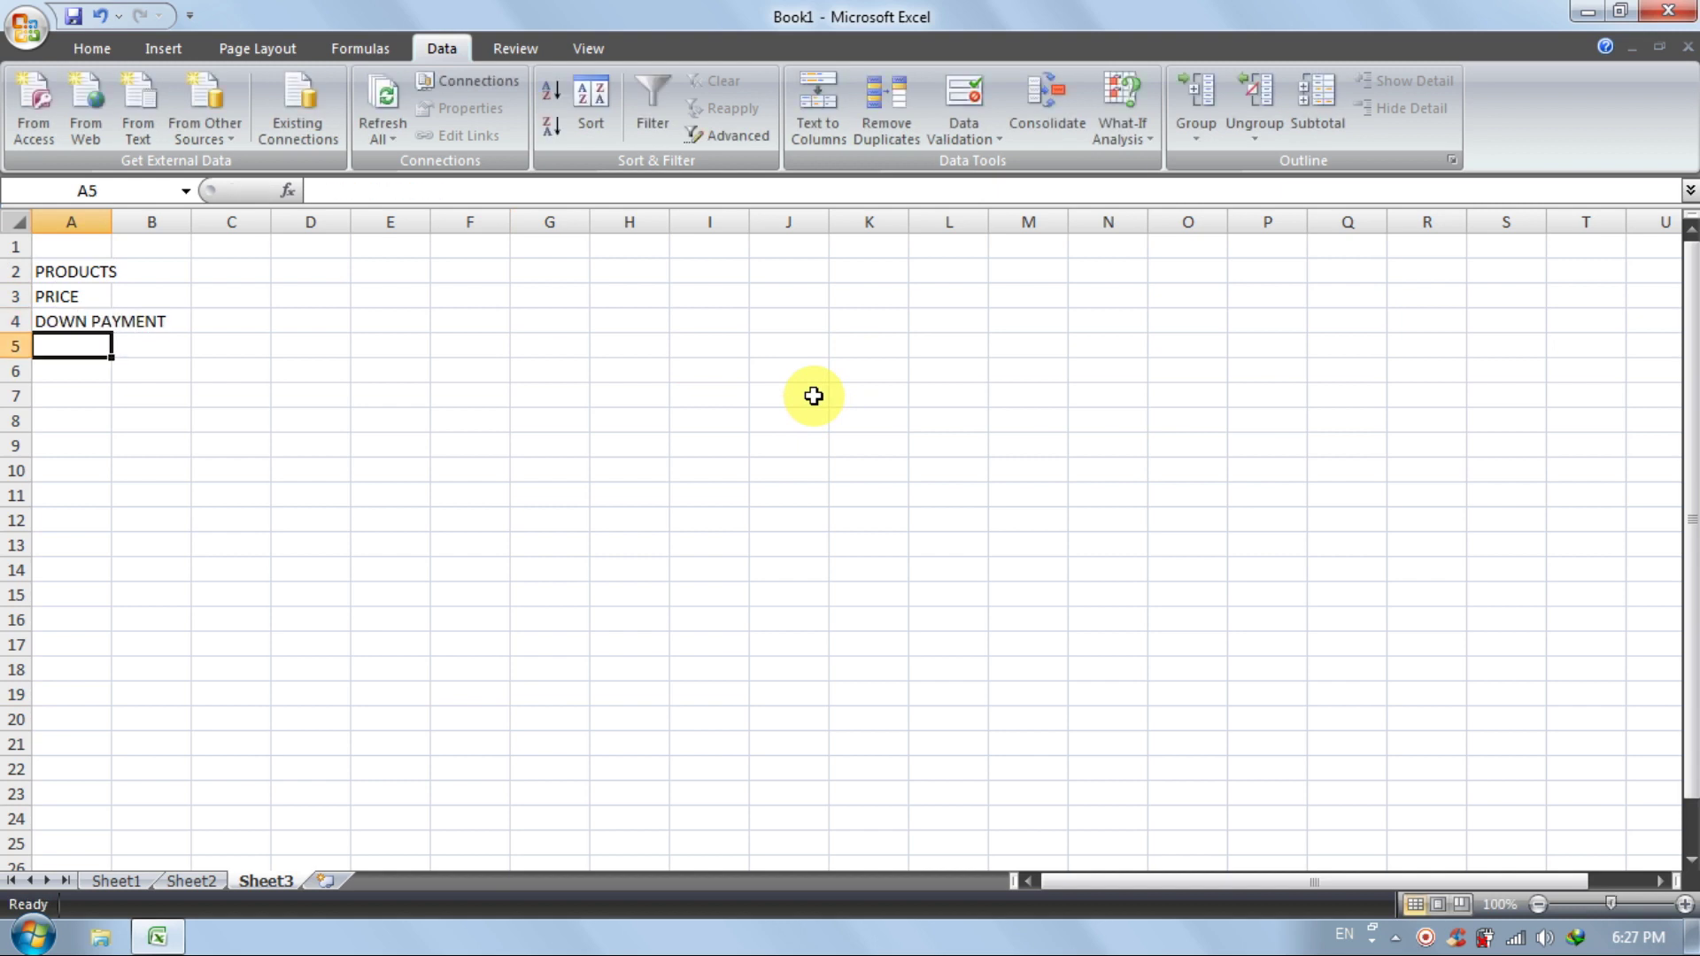
pyautogui.write('NO. OF PAYMENT')
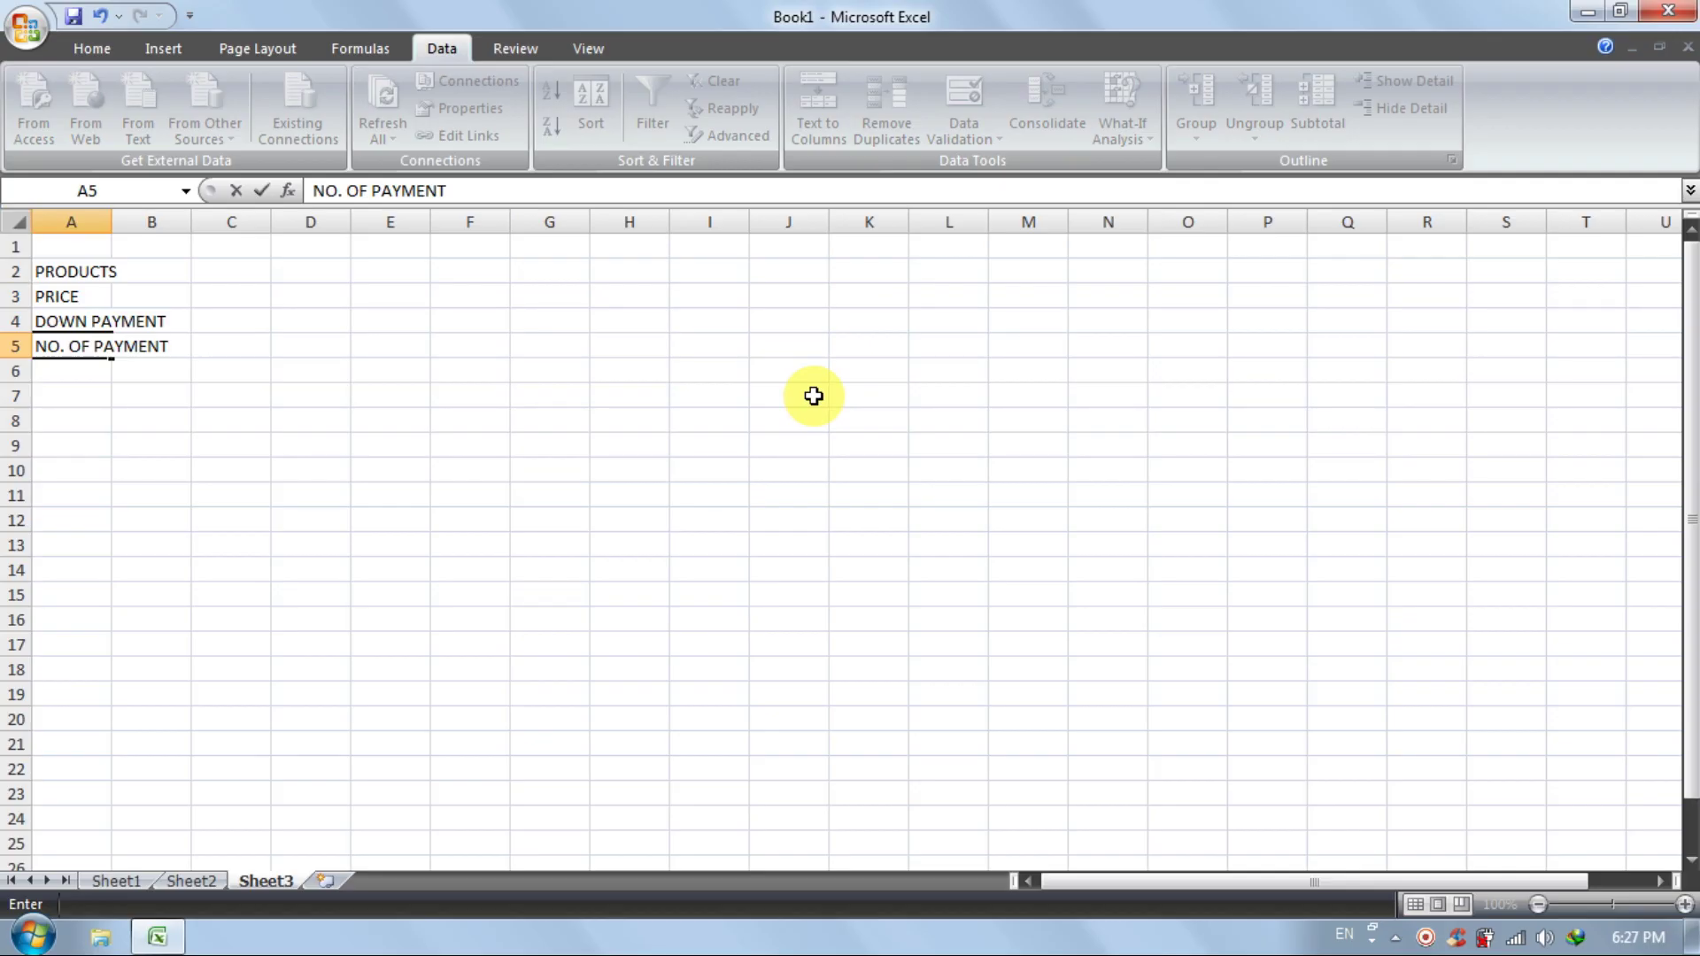
pyautogui.press('Return')
pyautogui.write('RATE')
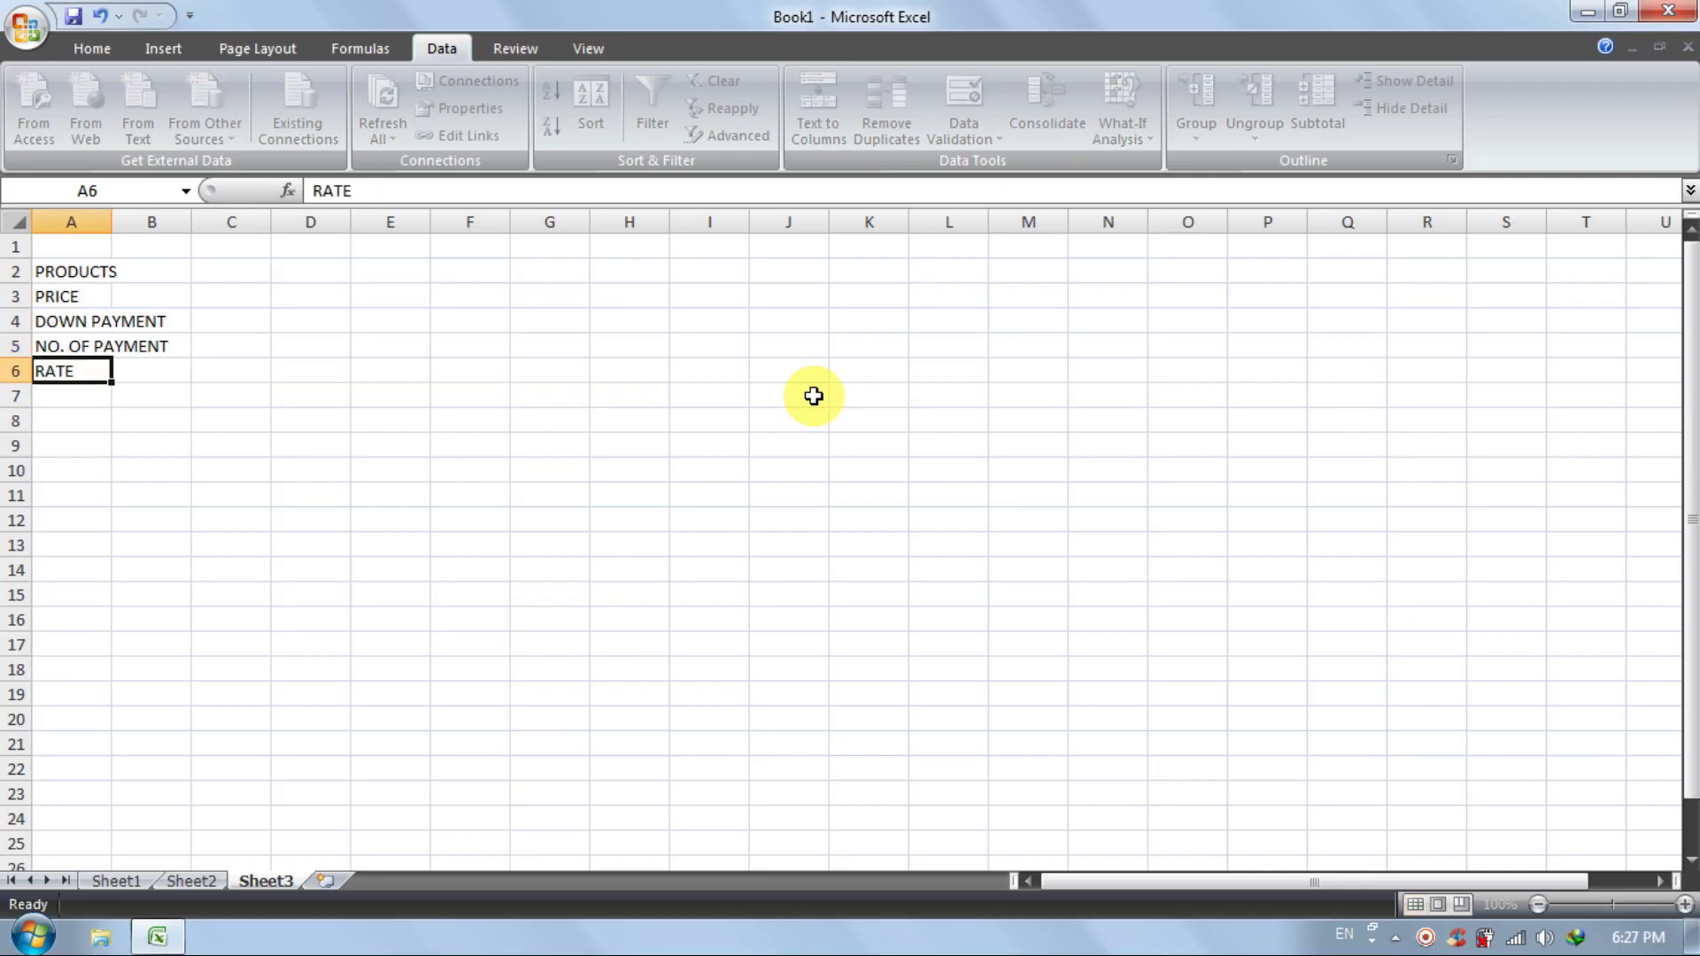
pyautogui.press('Return')
pyautogui.write('EMI')
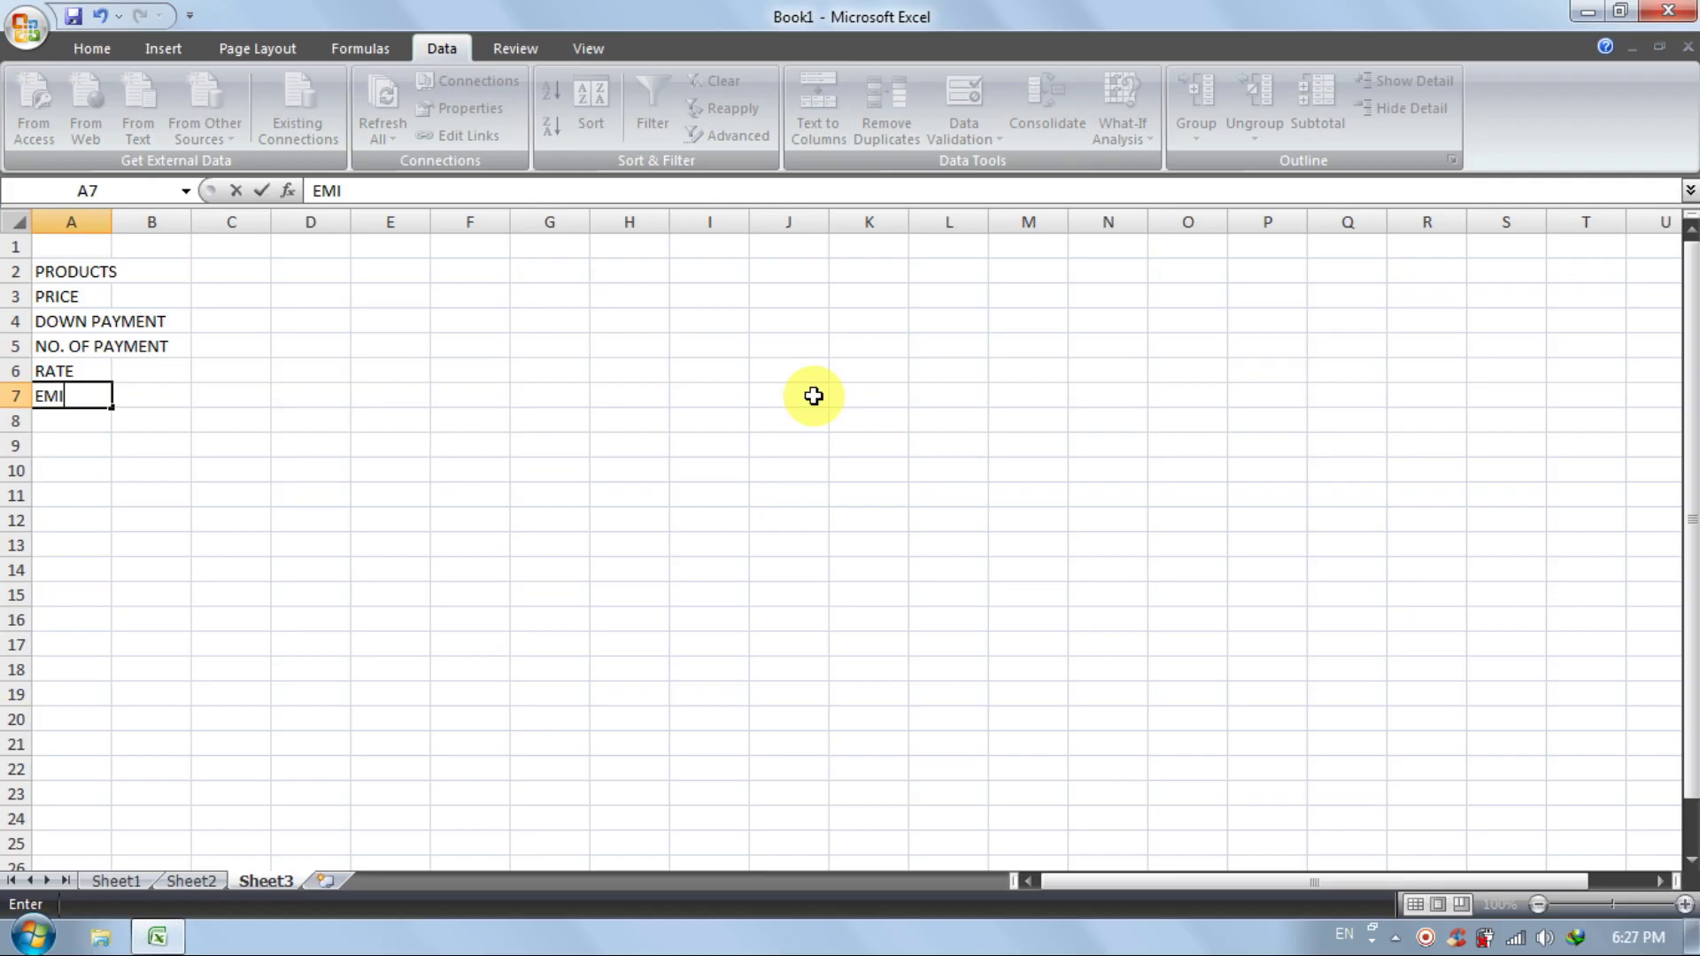
pyautogui.press('Return')
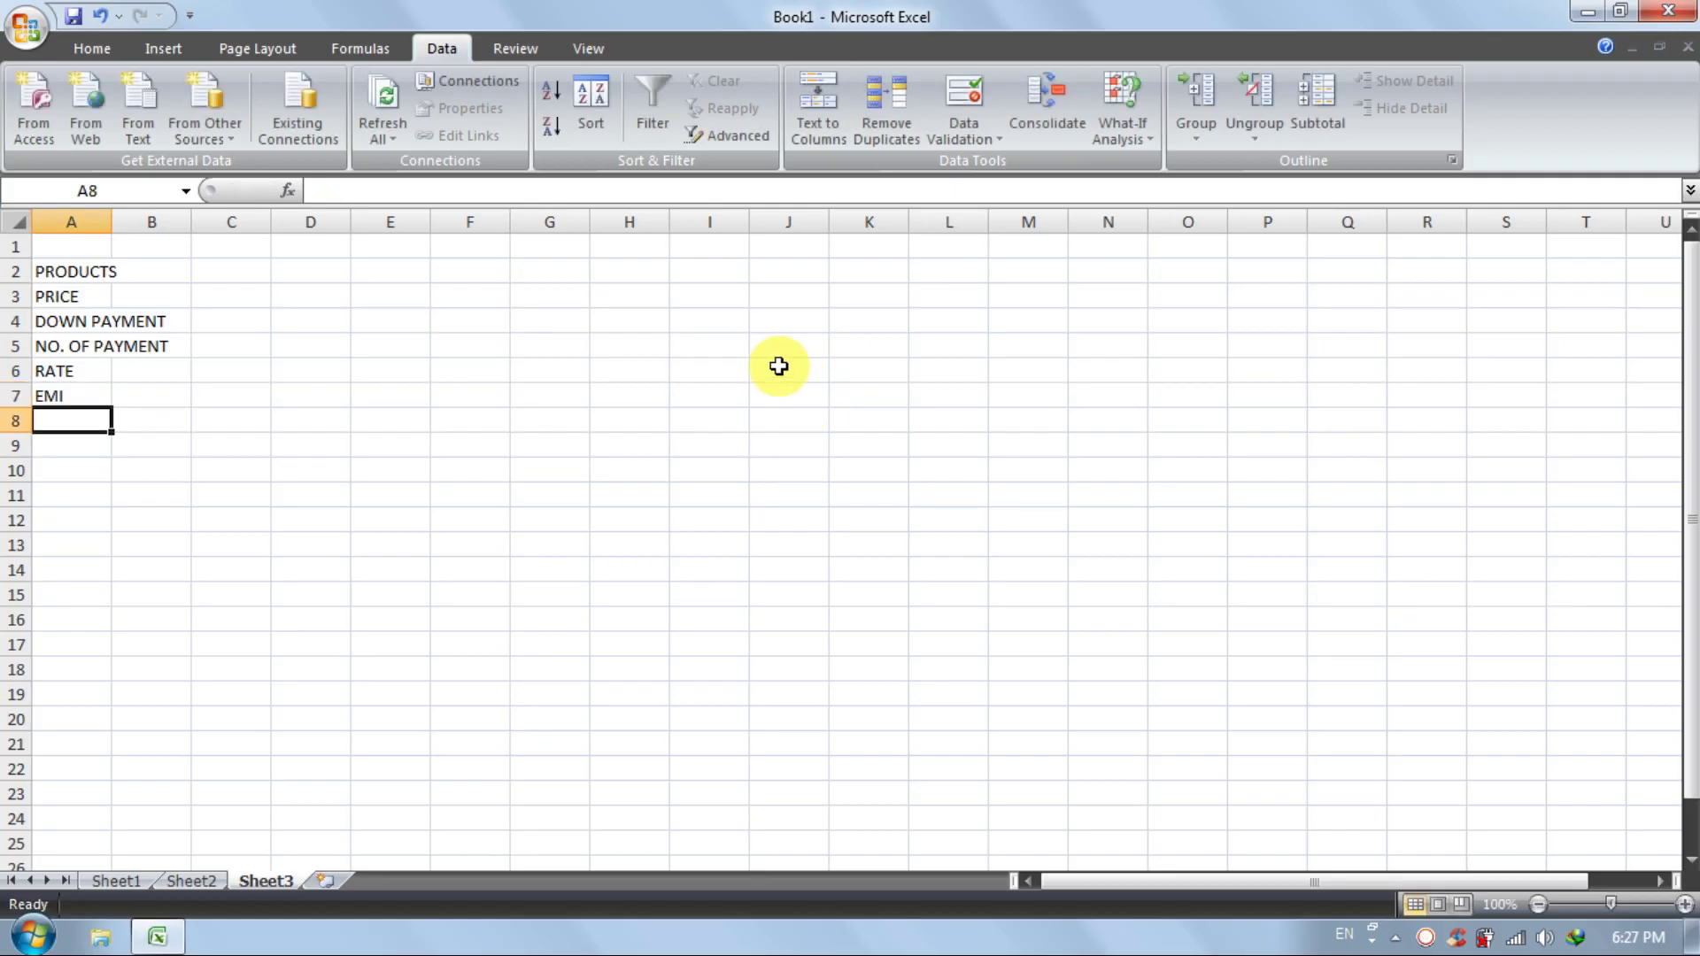
# Widen columns A and B, and merge and center cells A1:B1 above the labels
pyautogui.moveTo(111, 219); pyautogui.dragTo(193, 218)
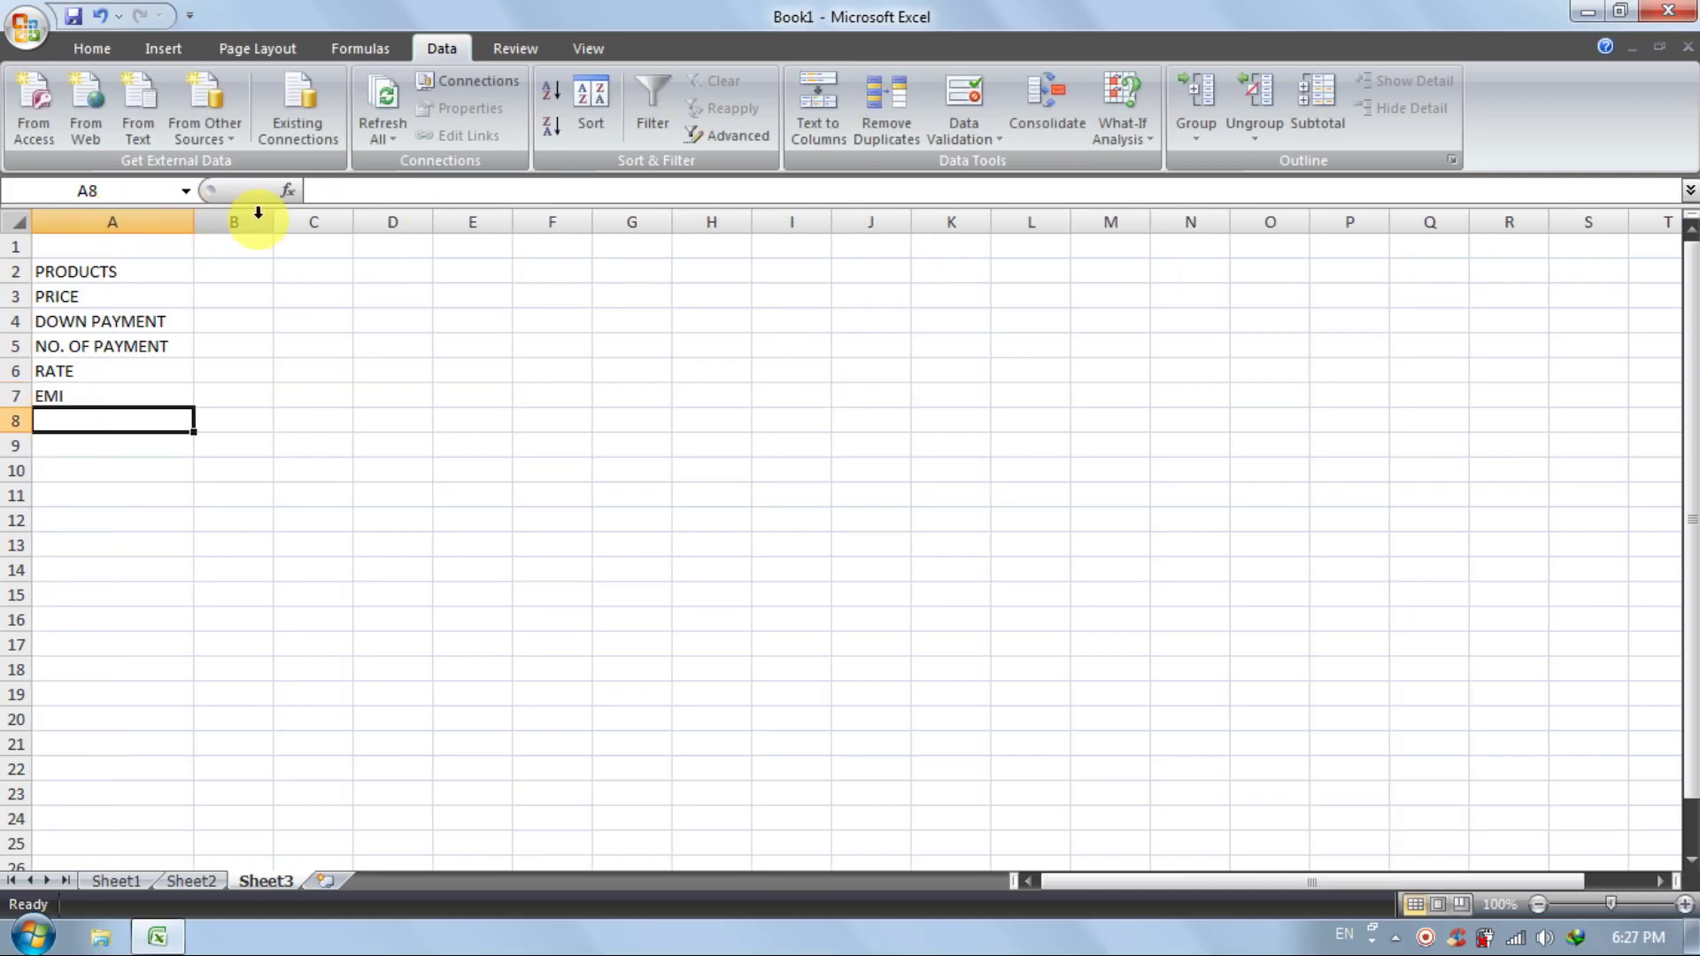
pyautogui.moveTo(380, 220); pyautogui.dragTo(381, 219)
pyautogui.moveTo(62, 246); pyautogui.dragTo(248, 248)
pyautogui.click(92, 48)
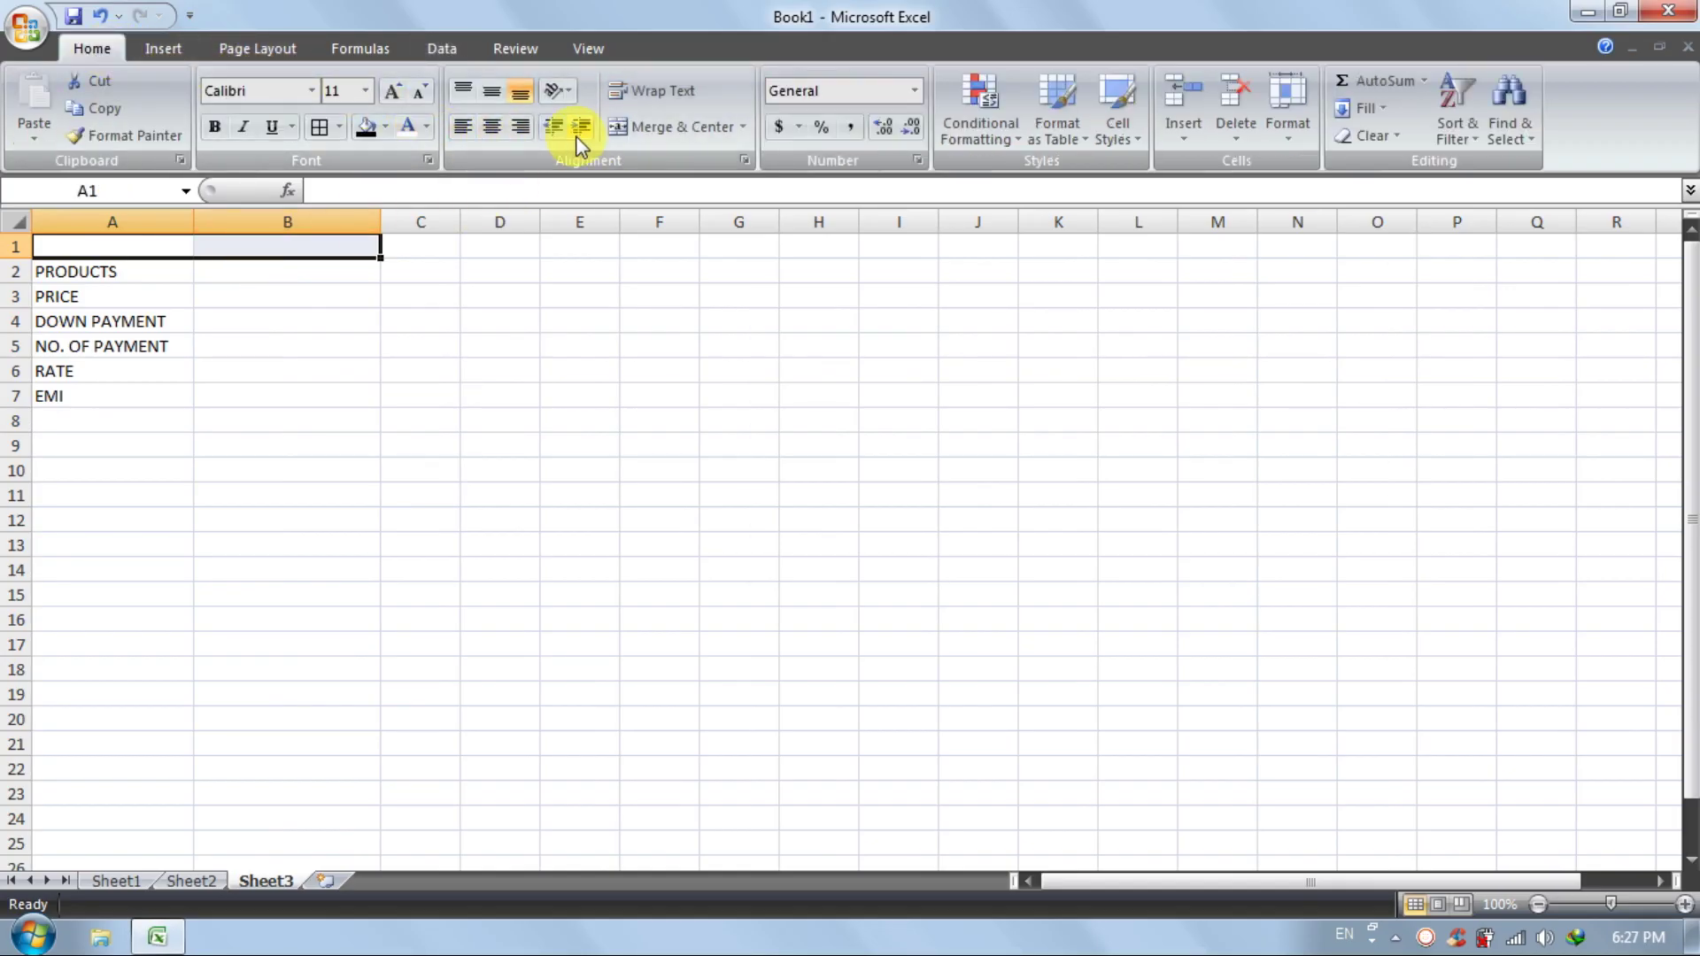
pyautogui.click(615, 133)
pyautogui.click(259, 351)
# Enter the title EMI CALCULATE WITH PMT in the merged cell A1
pyautogui.click(239, 244)
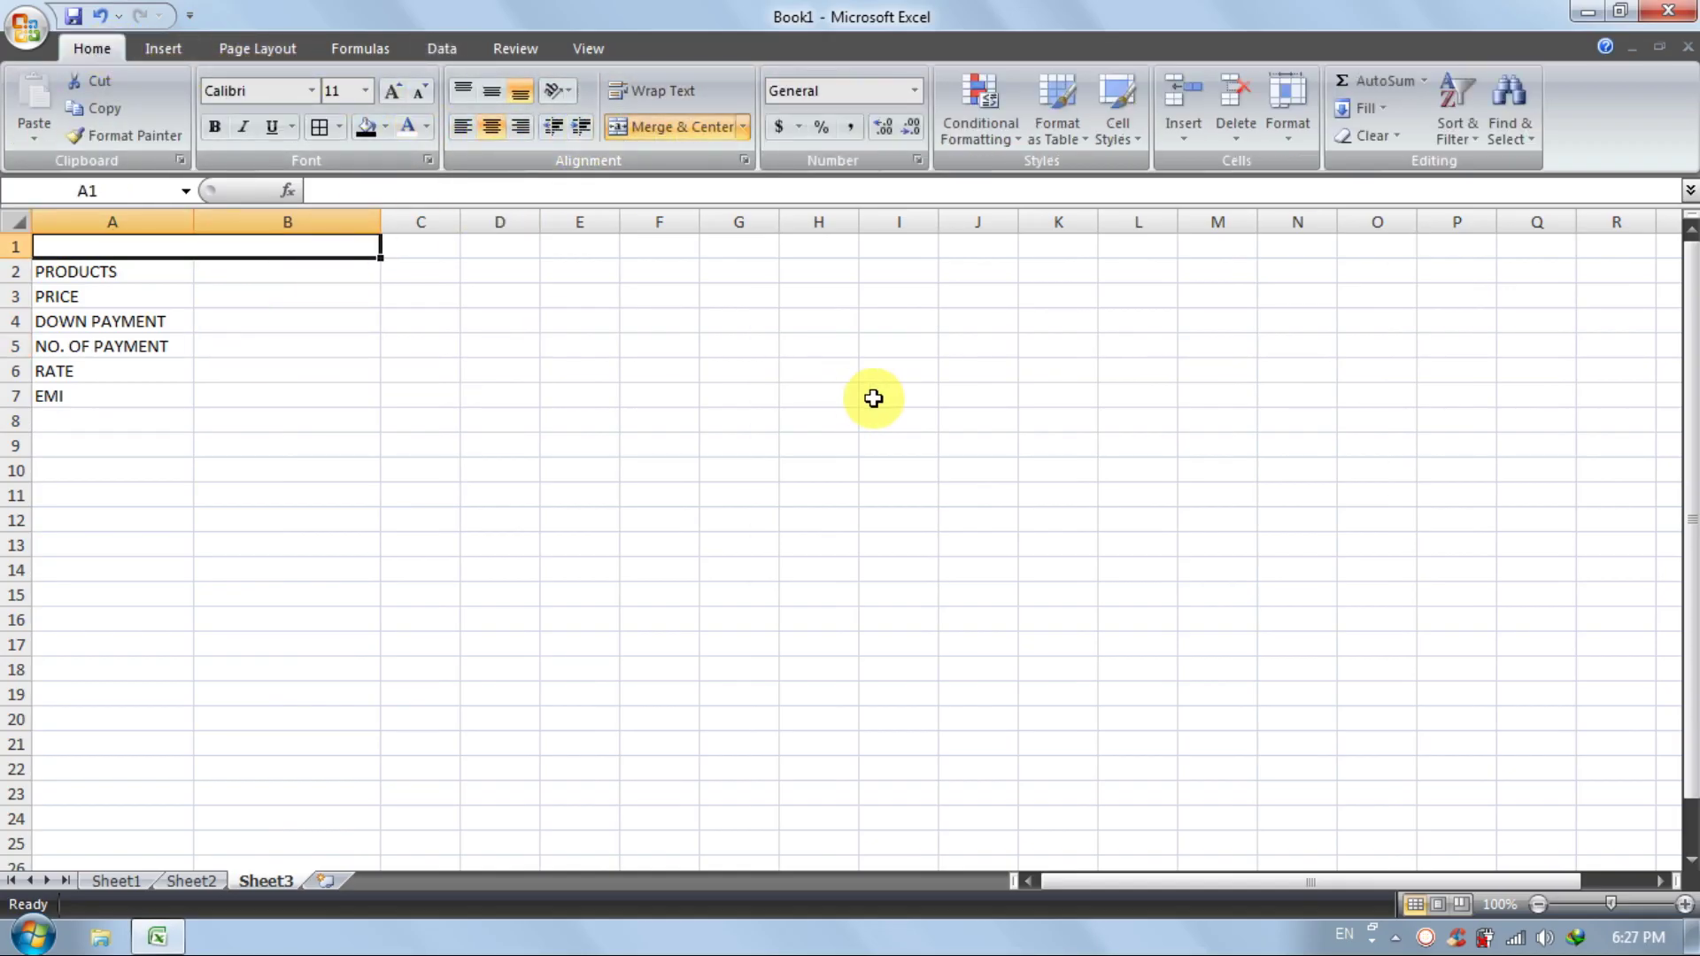
pyautogui.write('EMI CALCULATE')
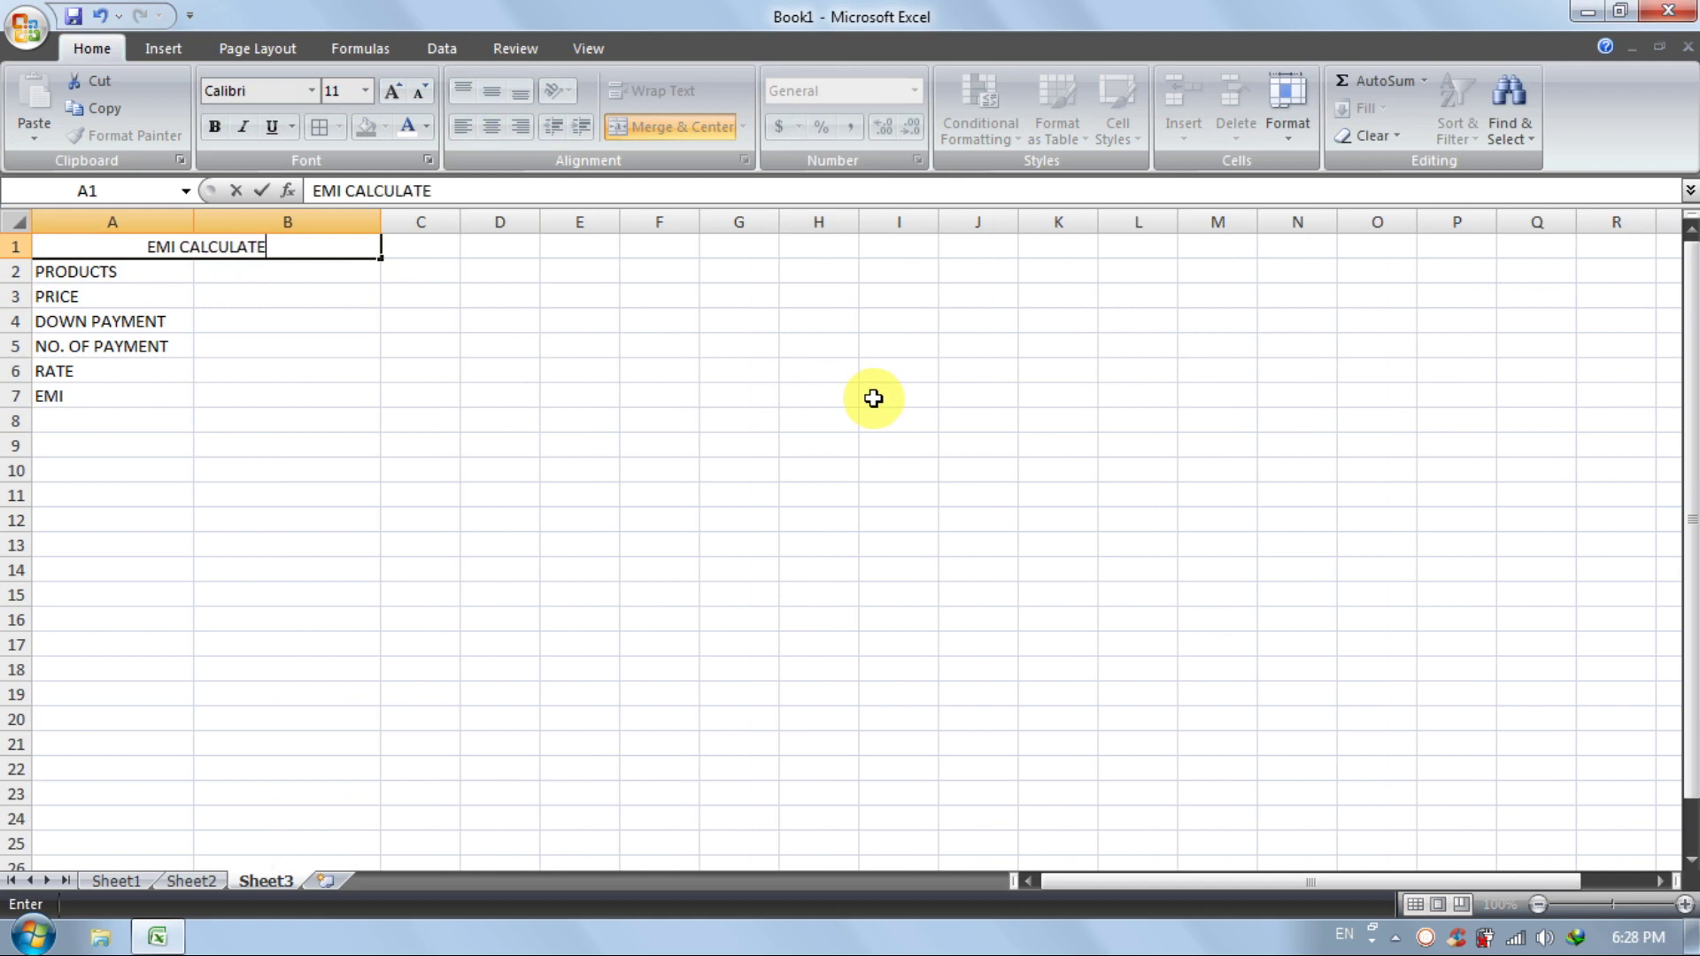
pyautogui.write('WI')
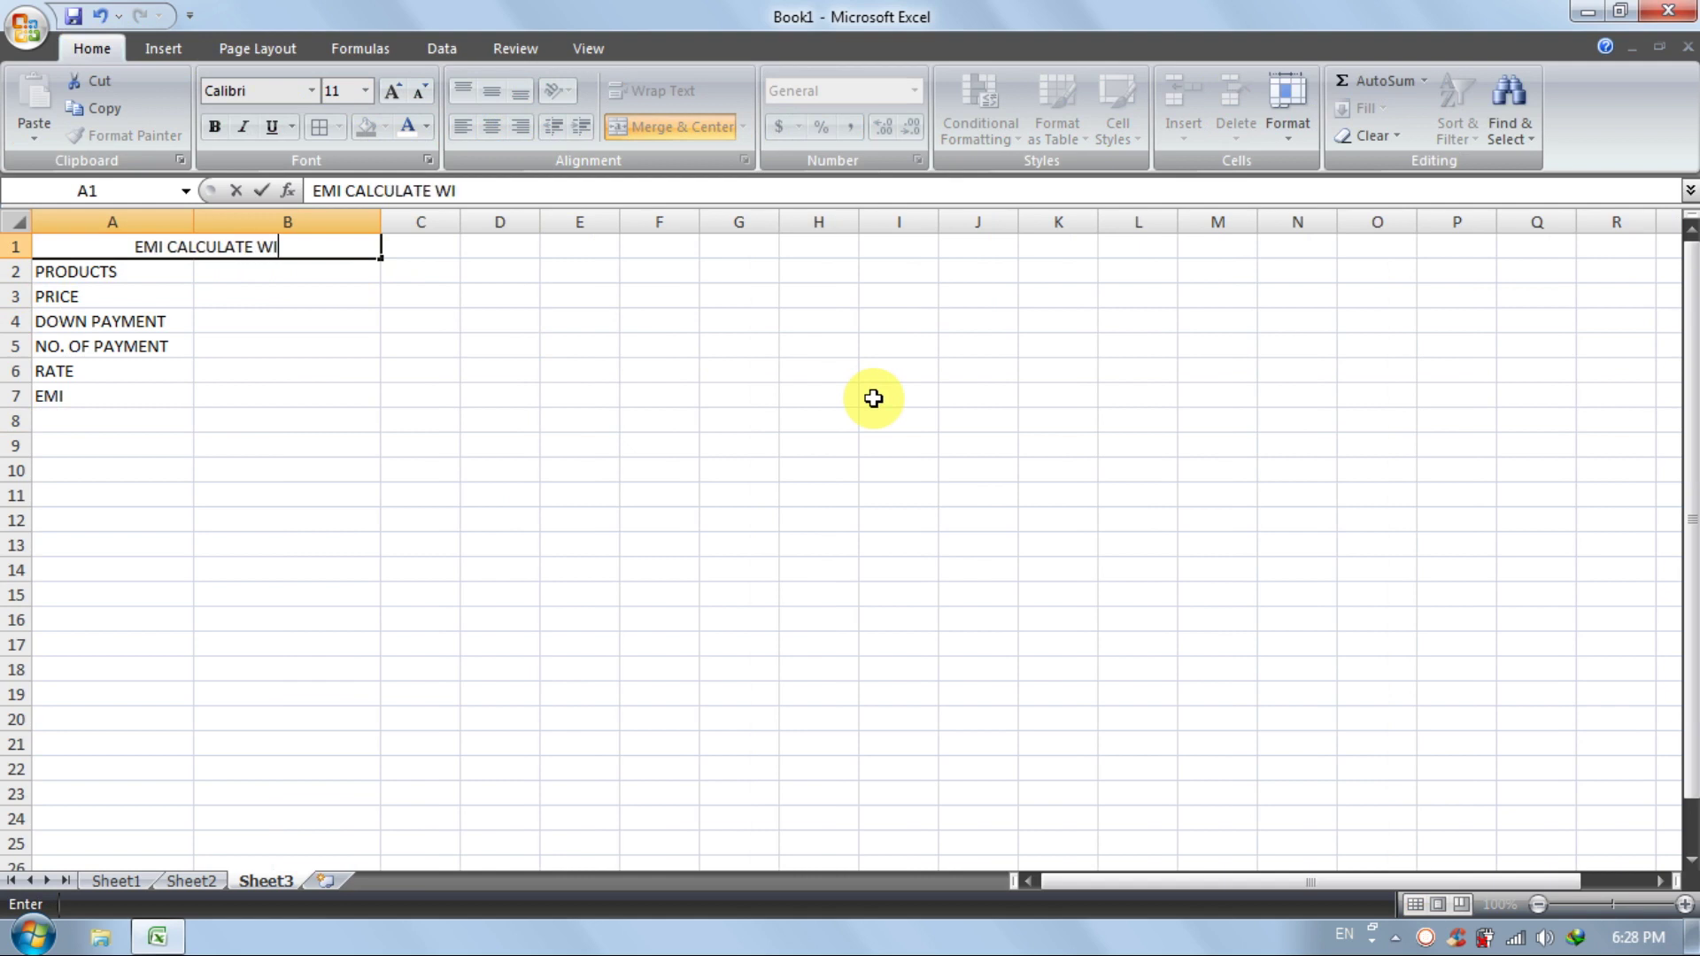
pyautogui.write('TH PMT')
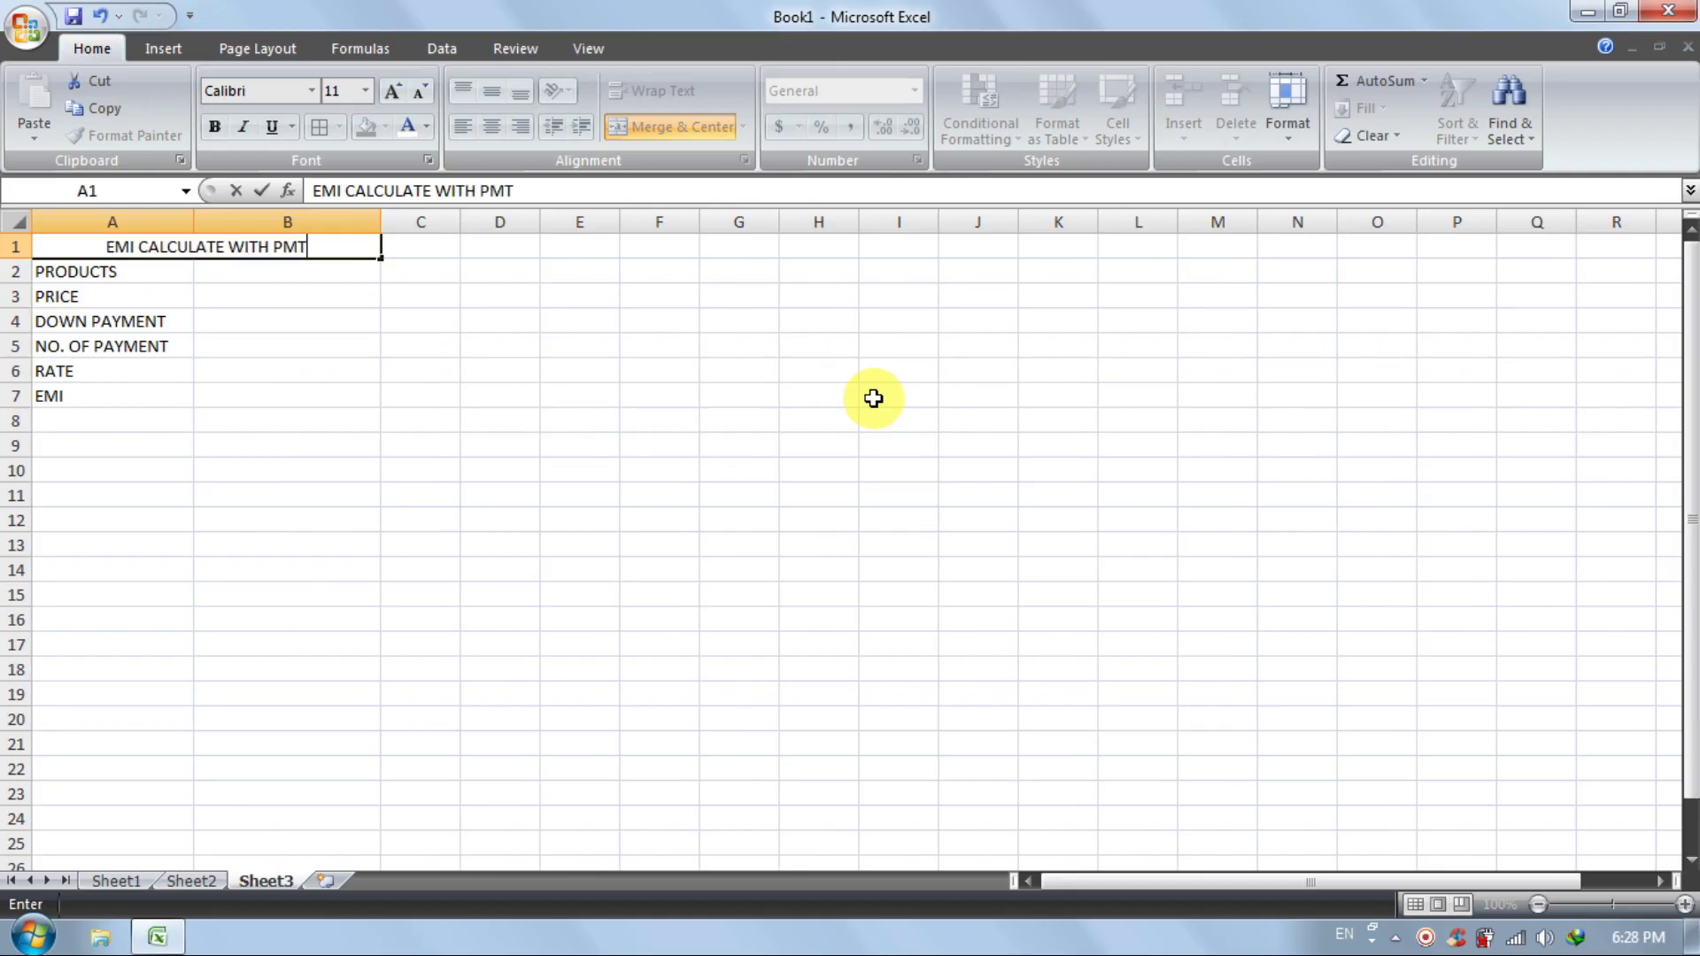
pyautogui.press('Return')
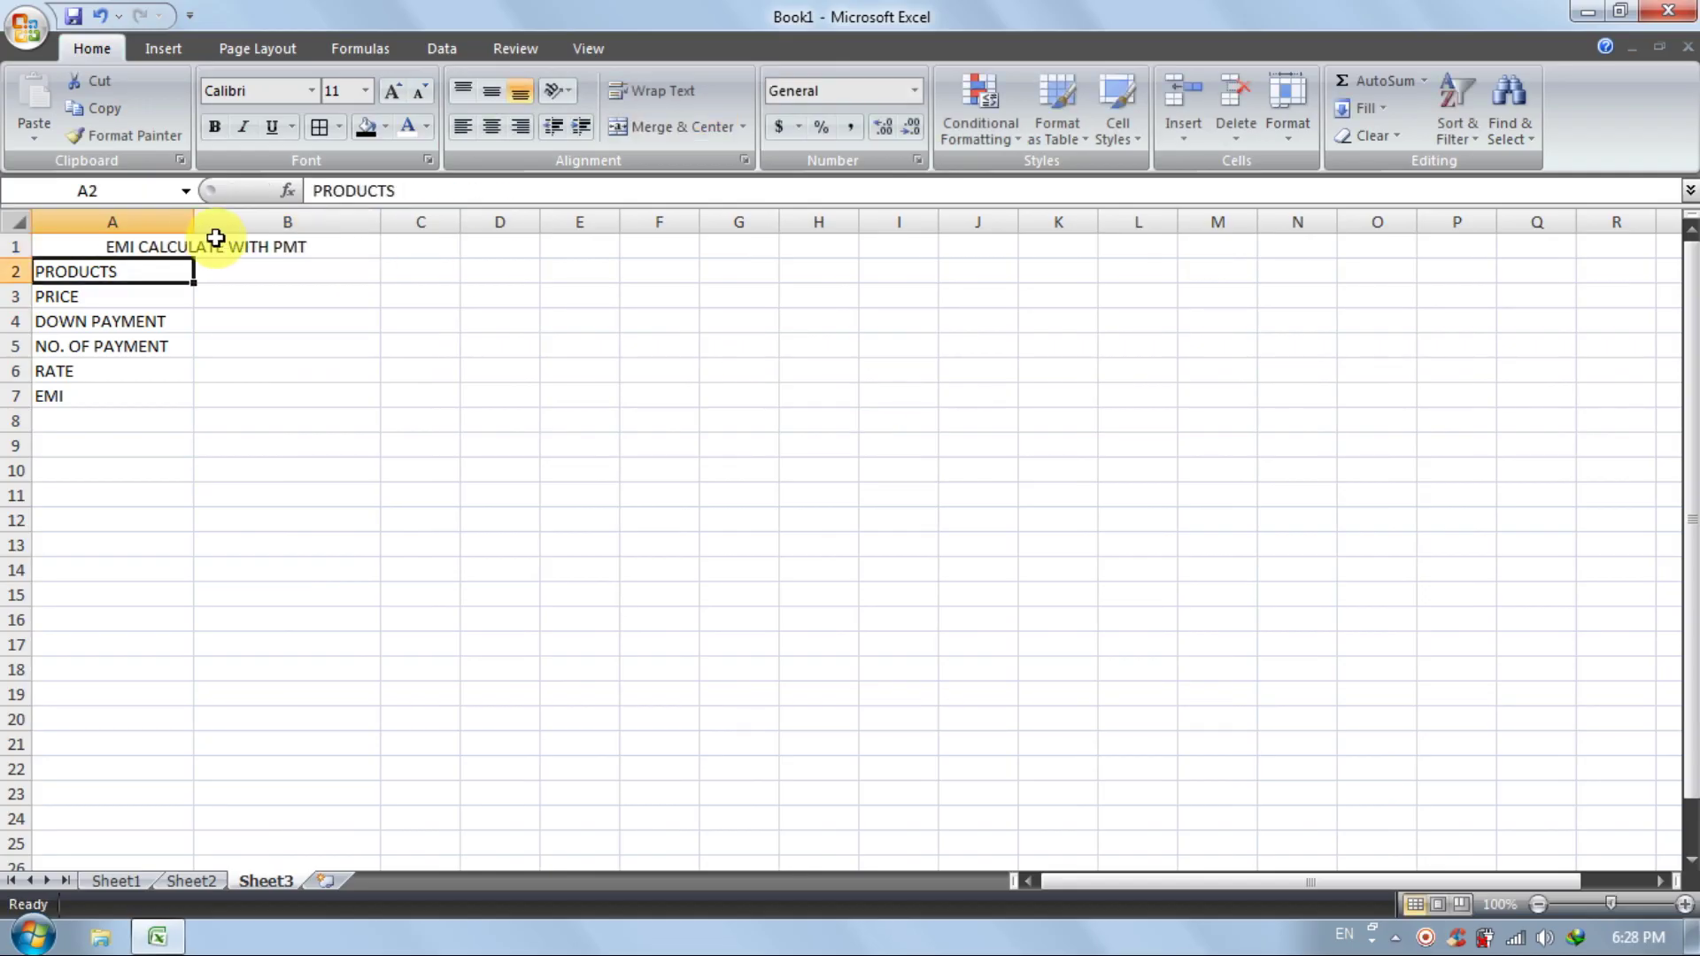
# Format the title in A1 with a black fill and bold white text
pyautogui.click(310, 249)
pyautogui.click(367, 130)
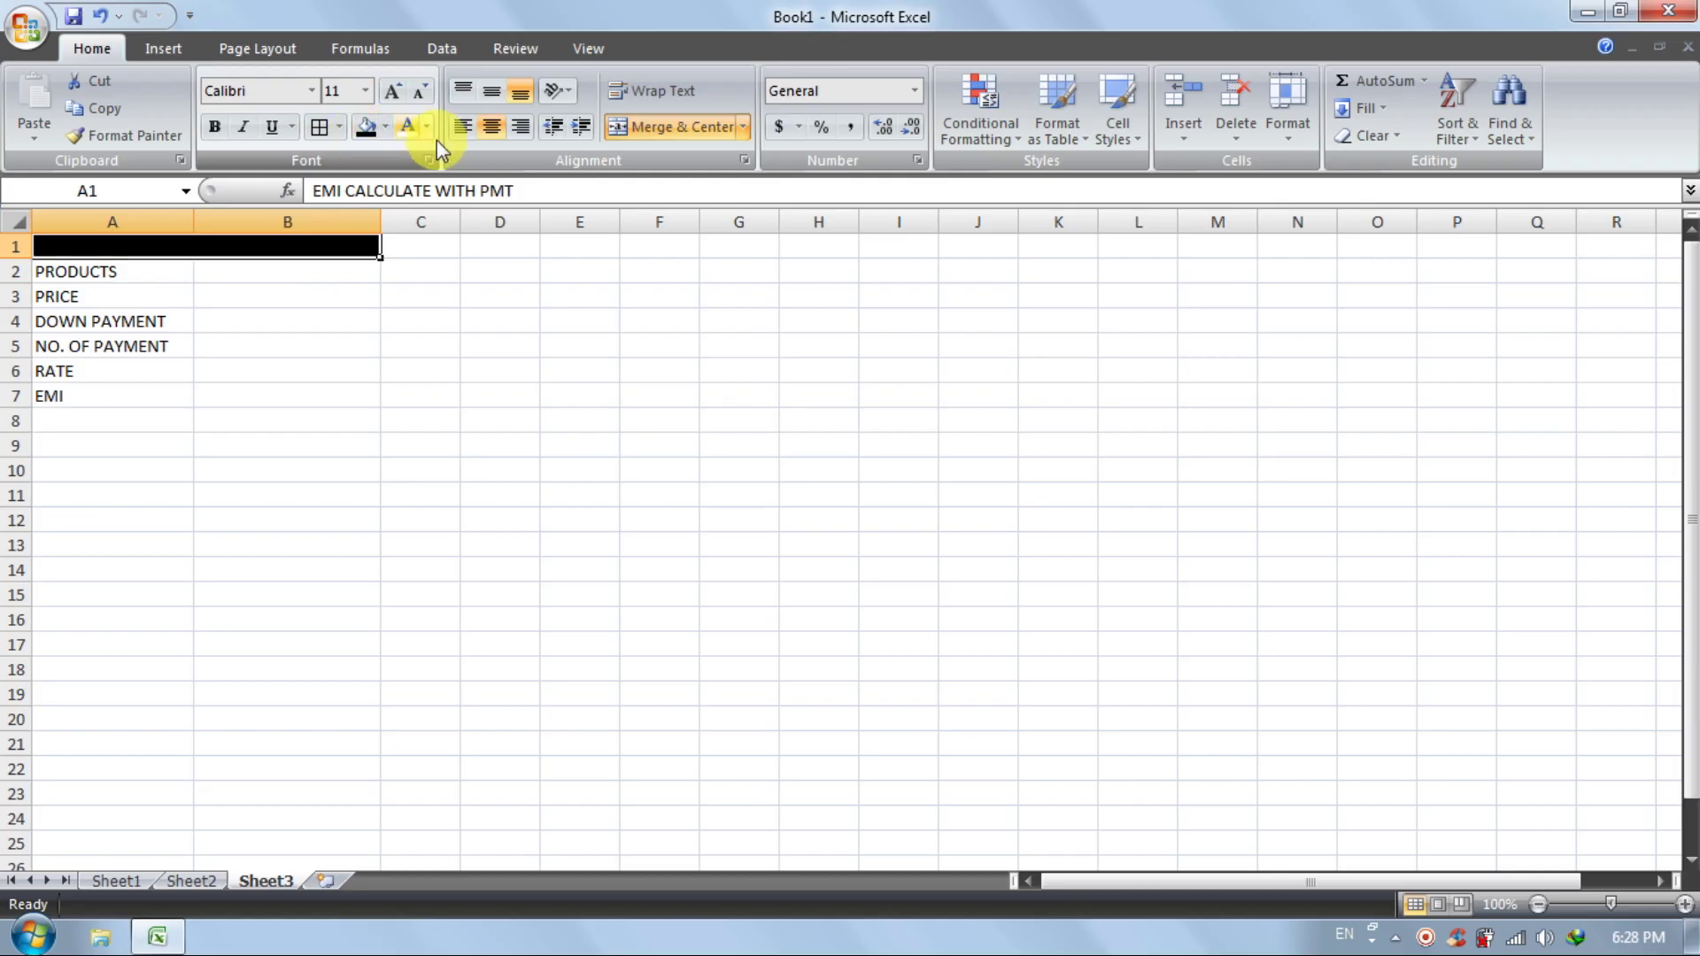
pyautogui.click(406, 129)
pyautogui.click(216, 126)
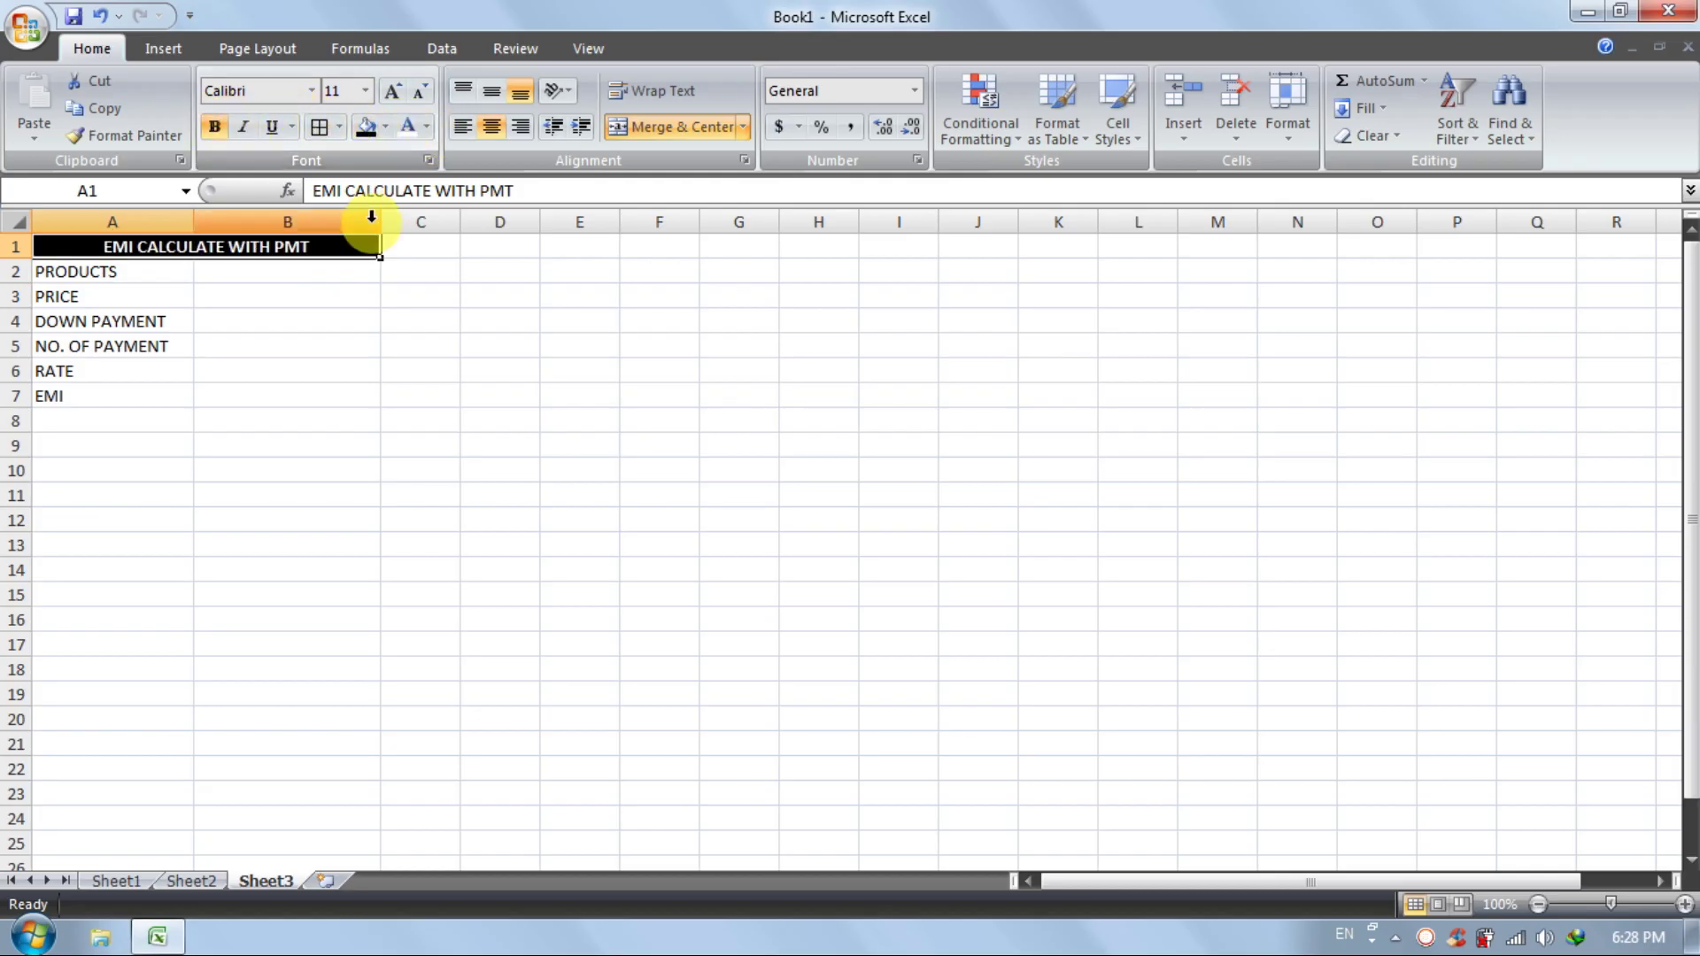
# Apply all borders to the EMI table in A1:B7
pyautogui.moveTo(353, 250); pyautogui.dragTo(168, 398)
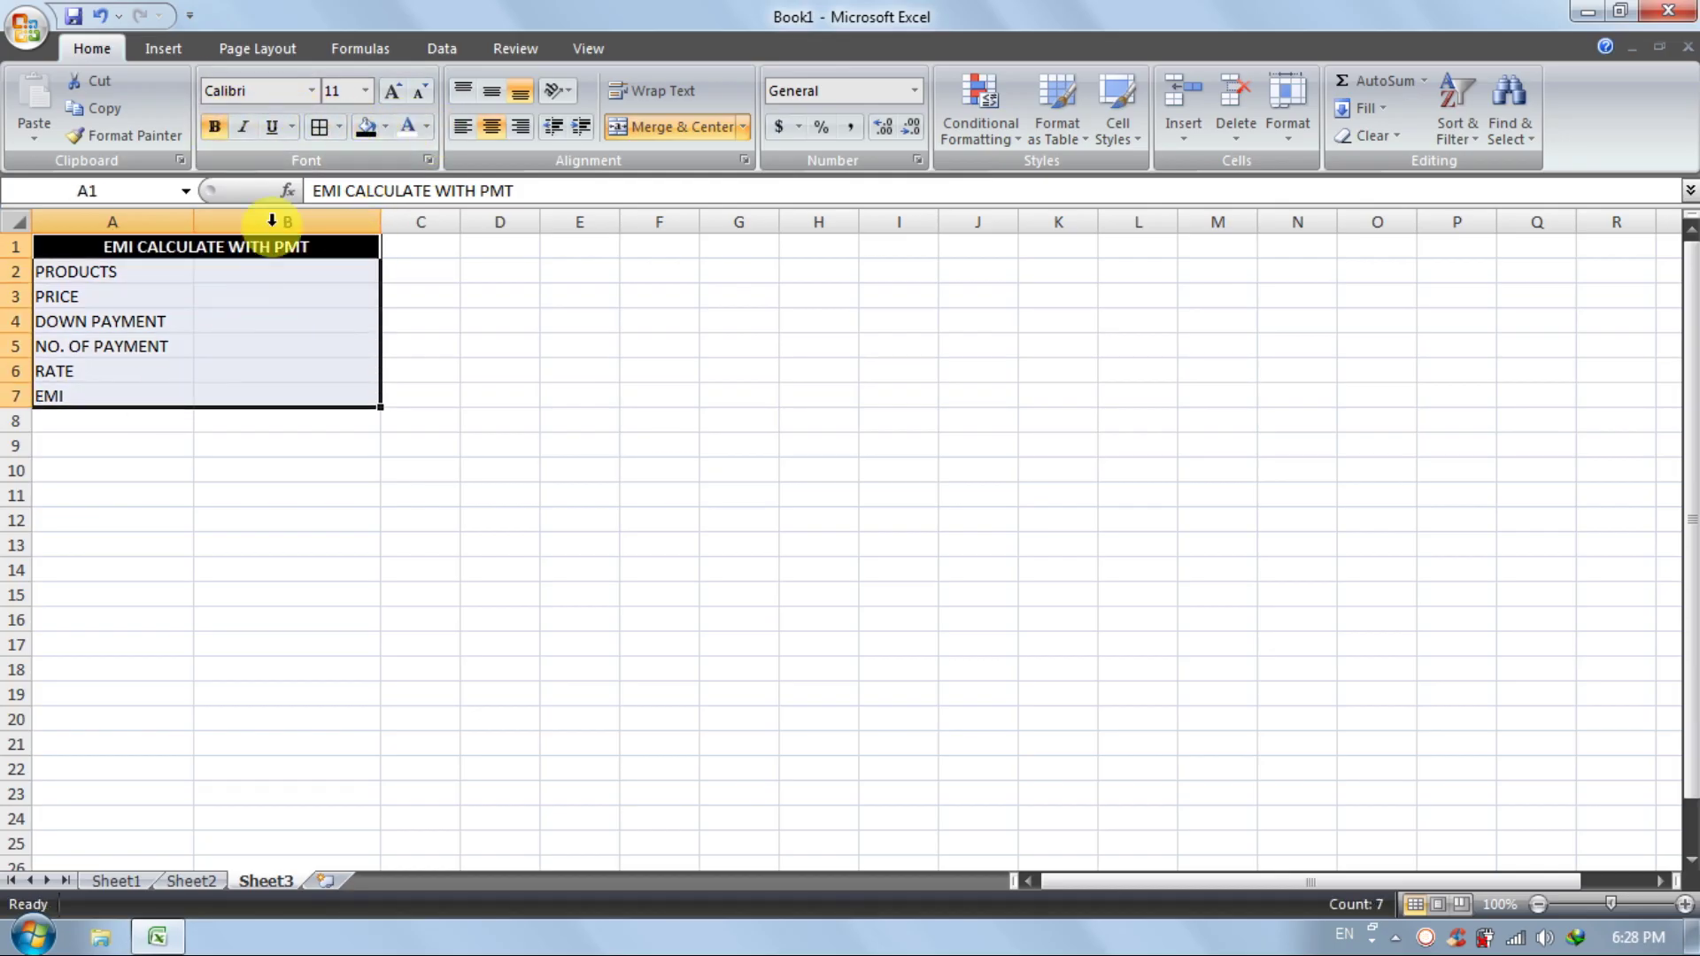
pyautogui.click(321, 127)
pyautogui.click(899, 494)
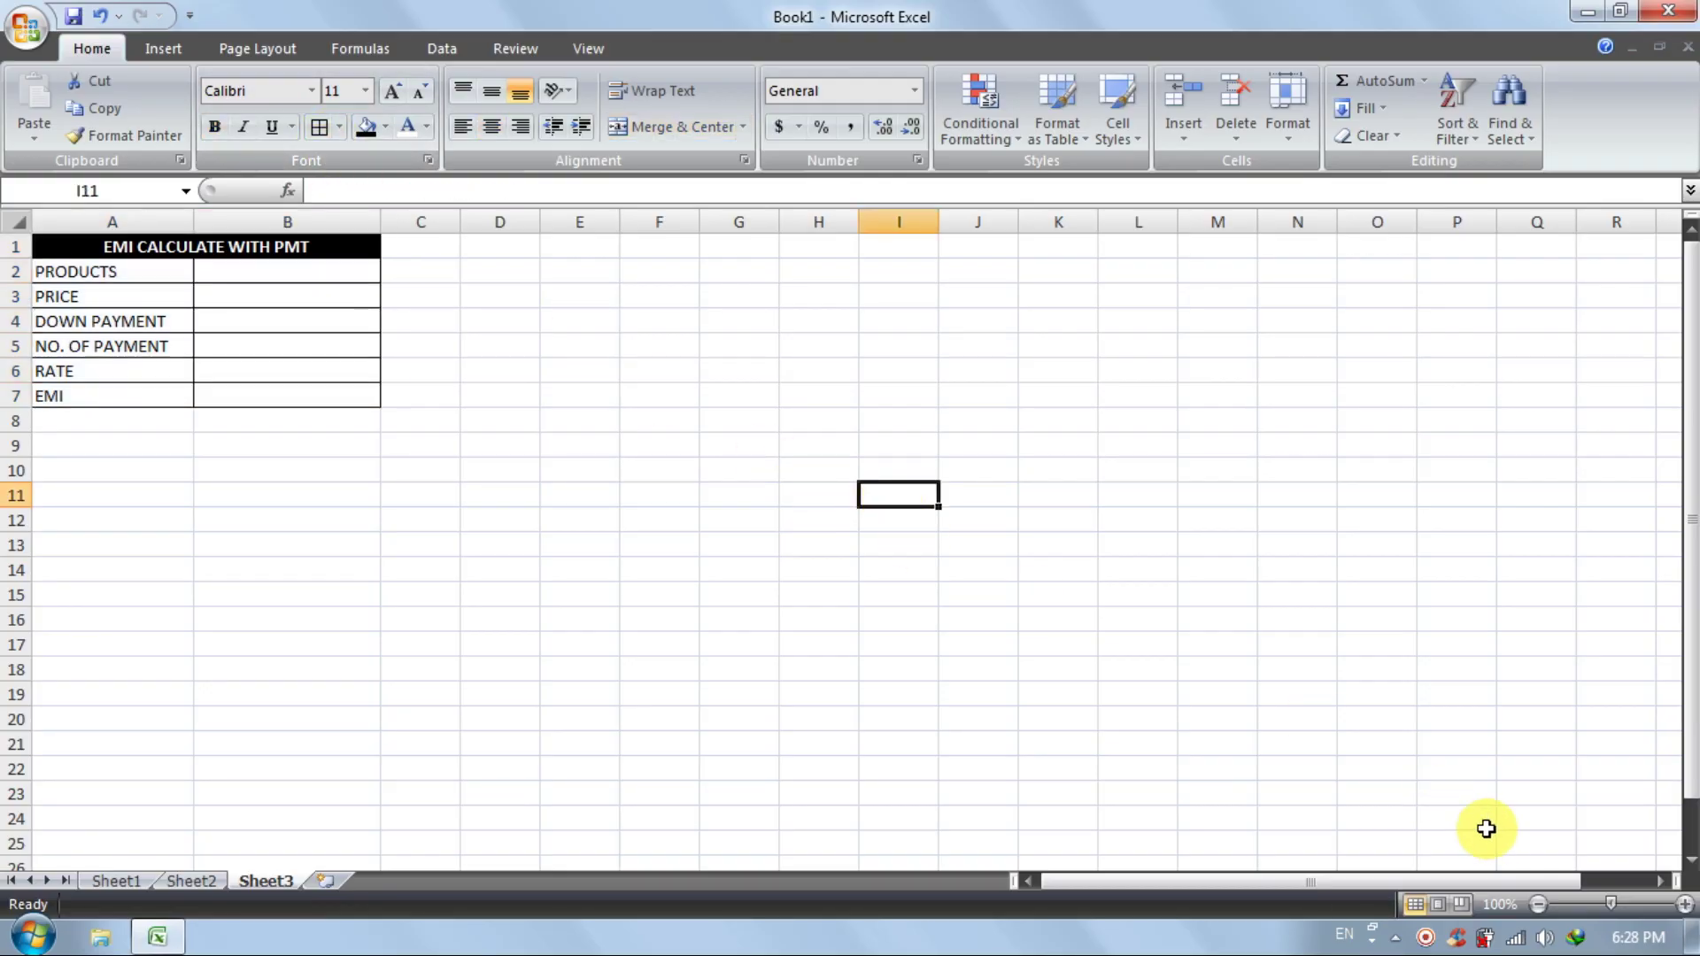
# Zoom the Sheet3 view in to 140%
pyautogui.click(1684, 903)
pyautogui.click(1684, 904)
pyautogui.click(1685, 904)
pyautogui.click(1685, 904)
pyautogui.click(599, 542)
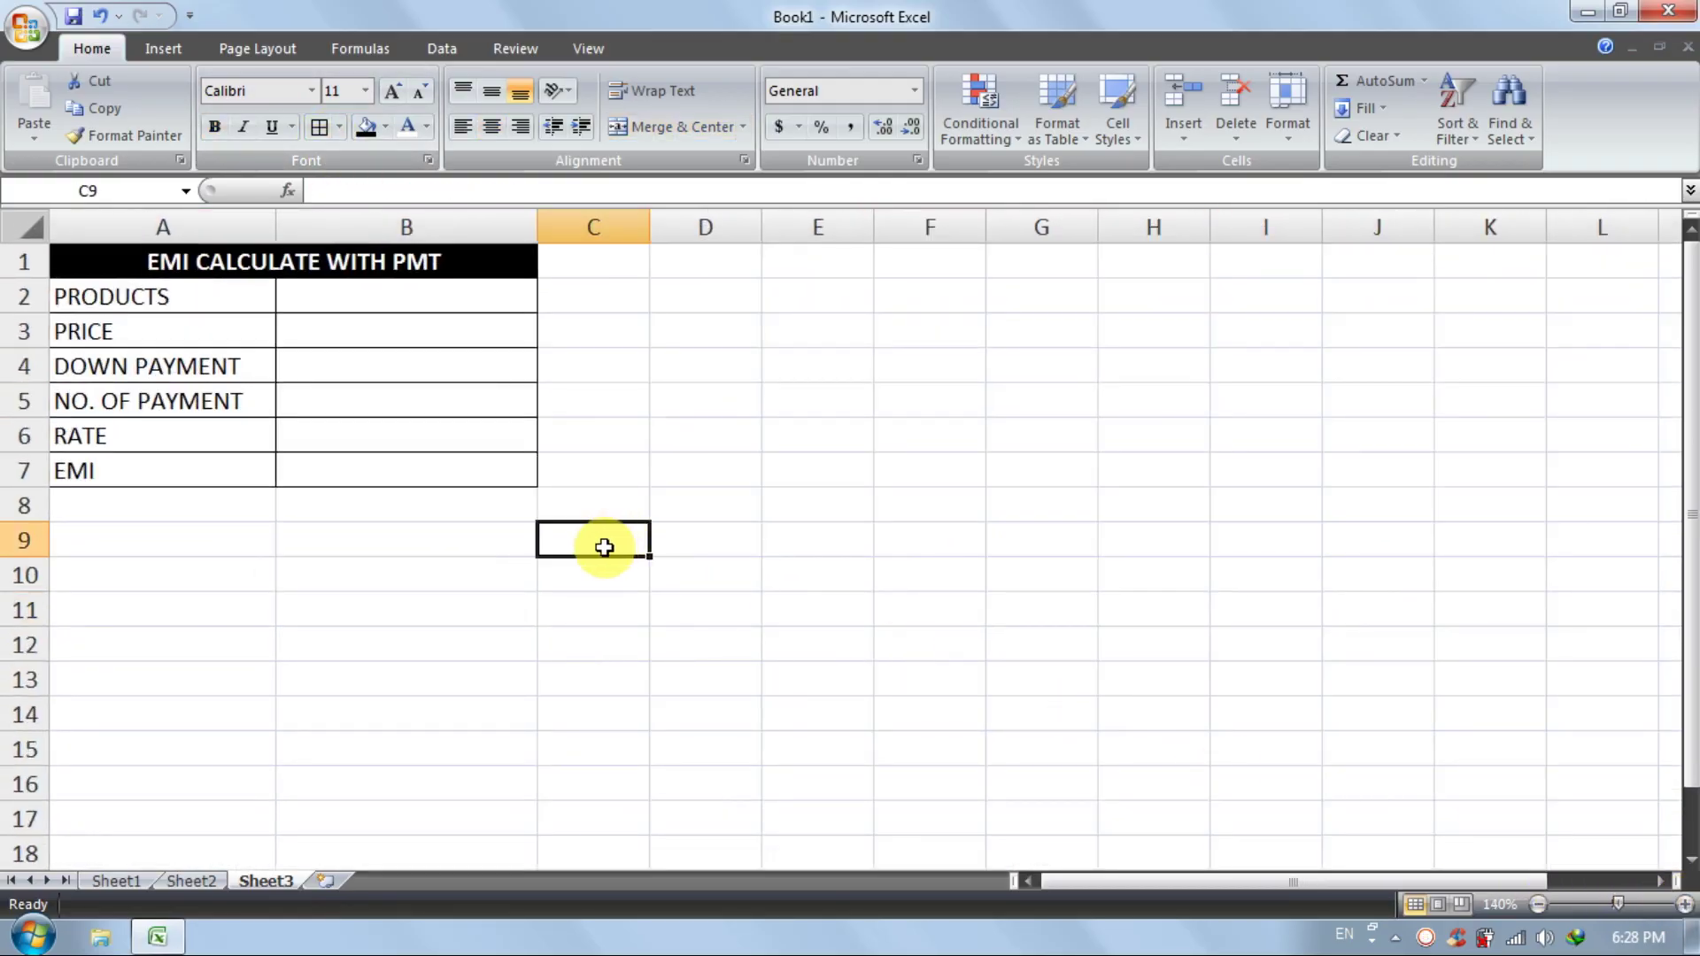
pyautogui.click(284, 569)
pyautogui.click(1029, 631)
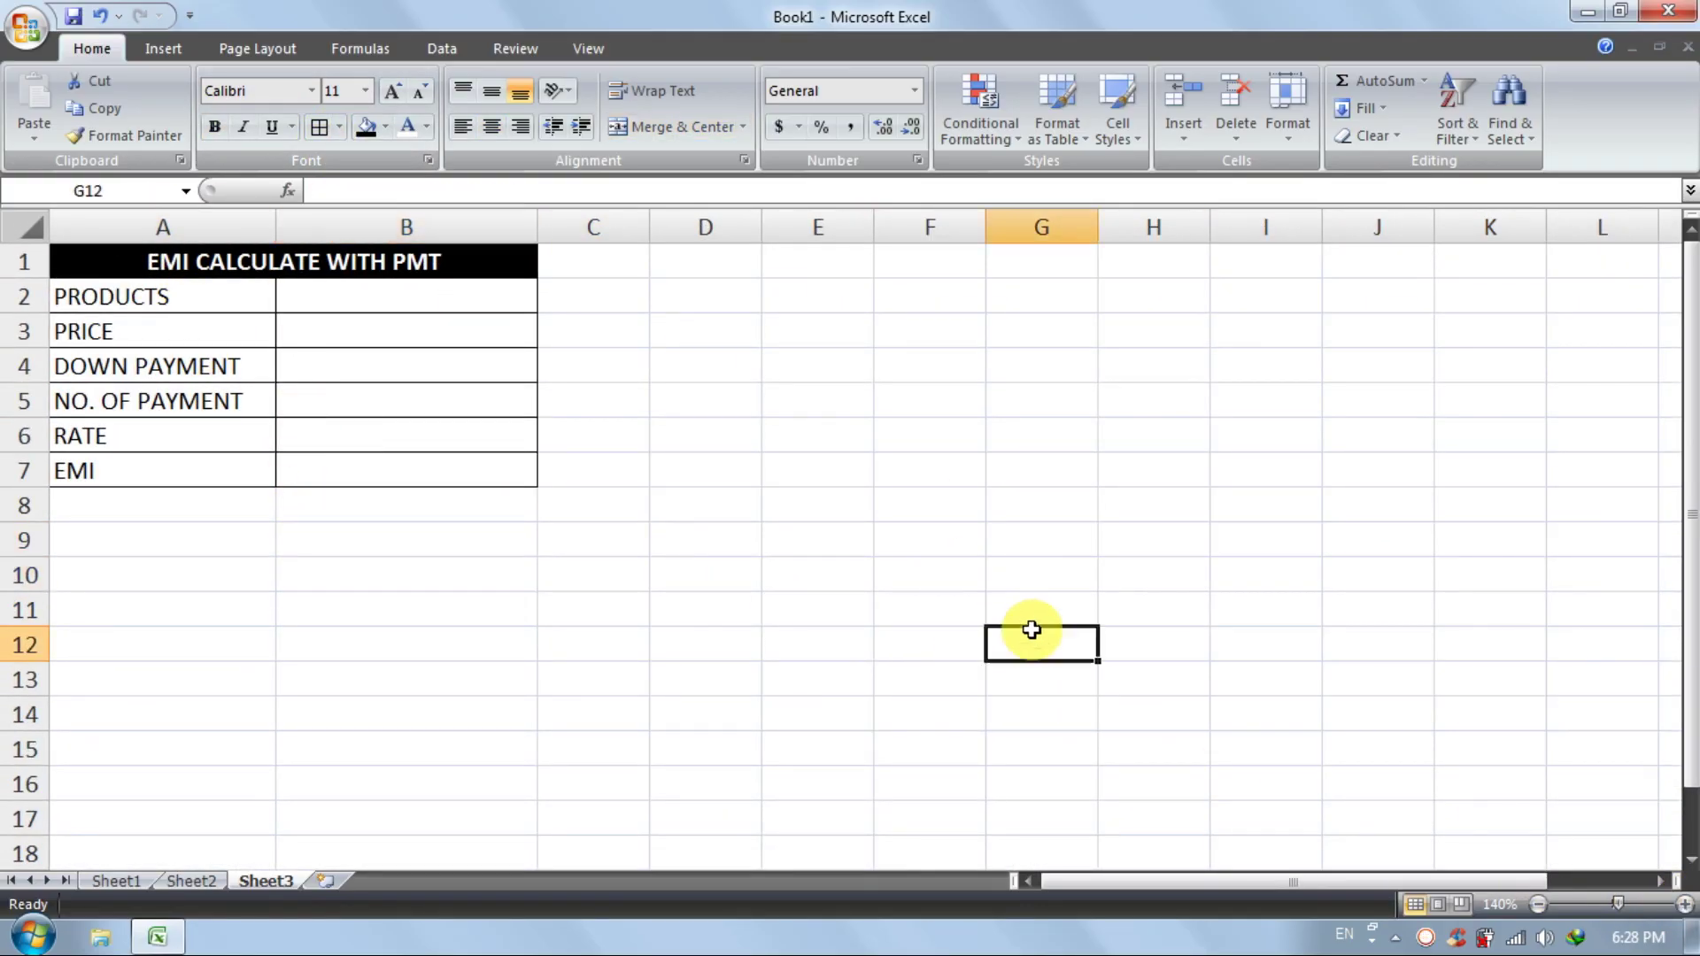
pyautogui.click(449, 299)
pyautogui.click(306, 459)
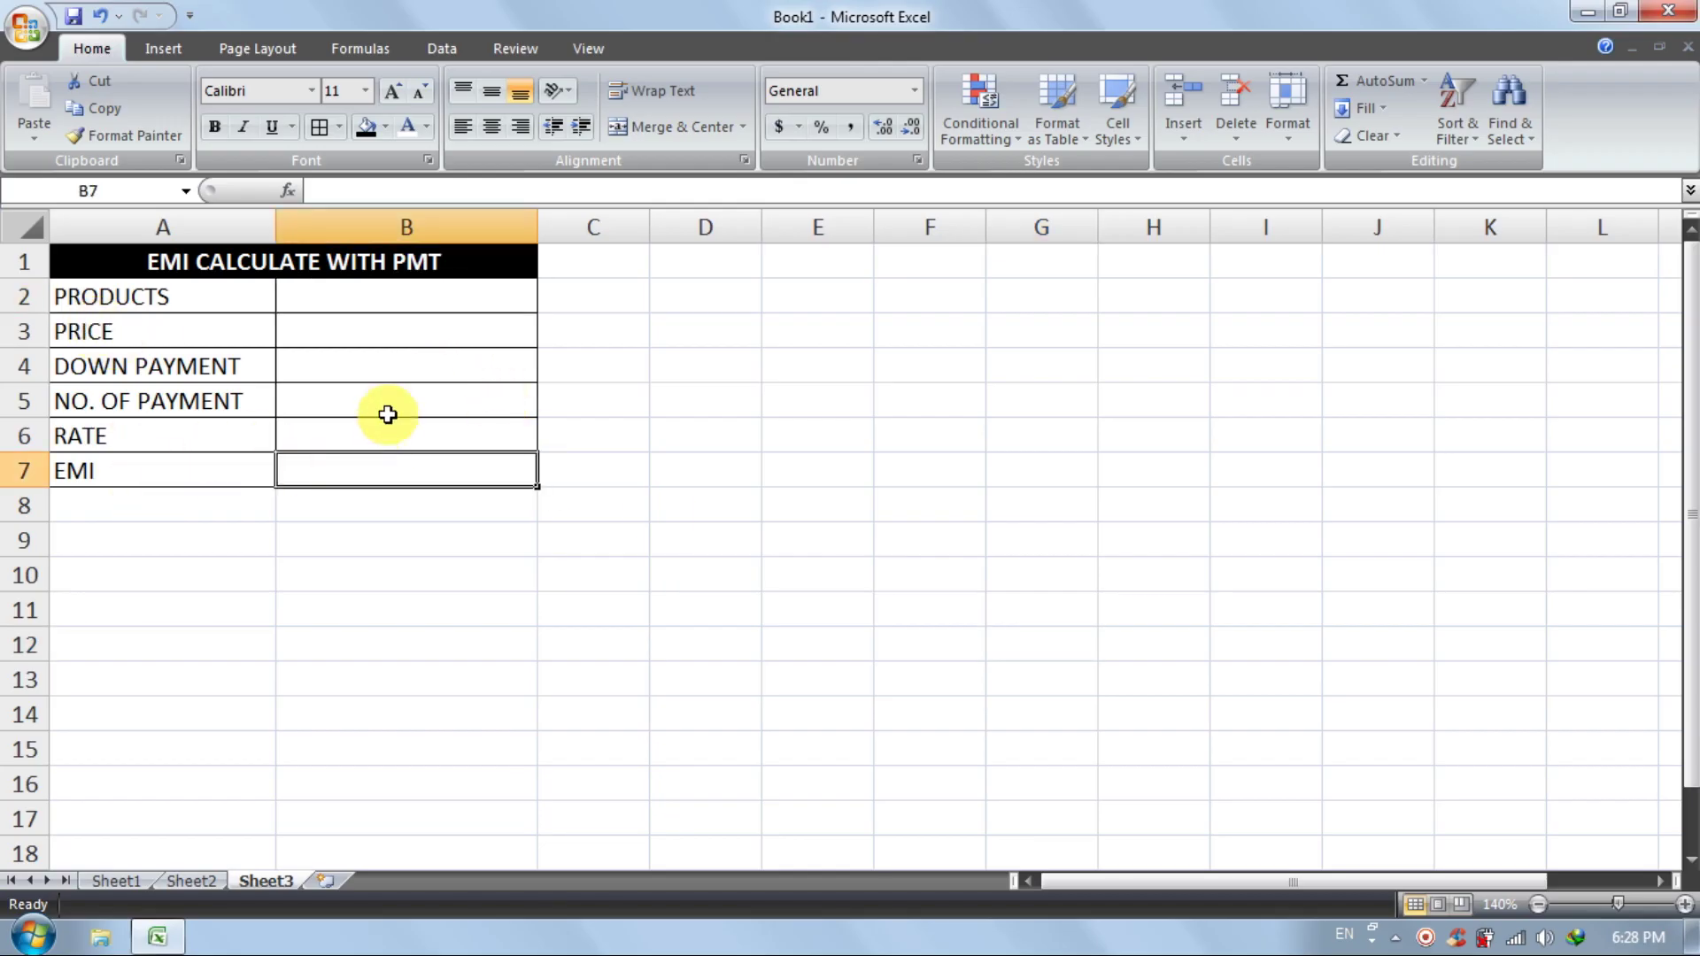
pyautogui.click(389, 402)
pyautogui.click(392, 342)
# Fill in B2:B4 with MOBILE as the product, 25000 as the price and 10000 as the down payment
pyautogui.click(389, 295)
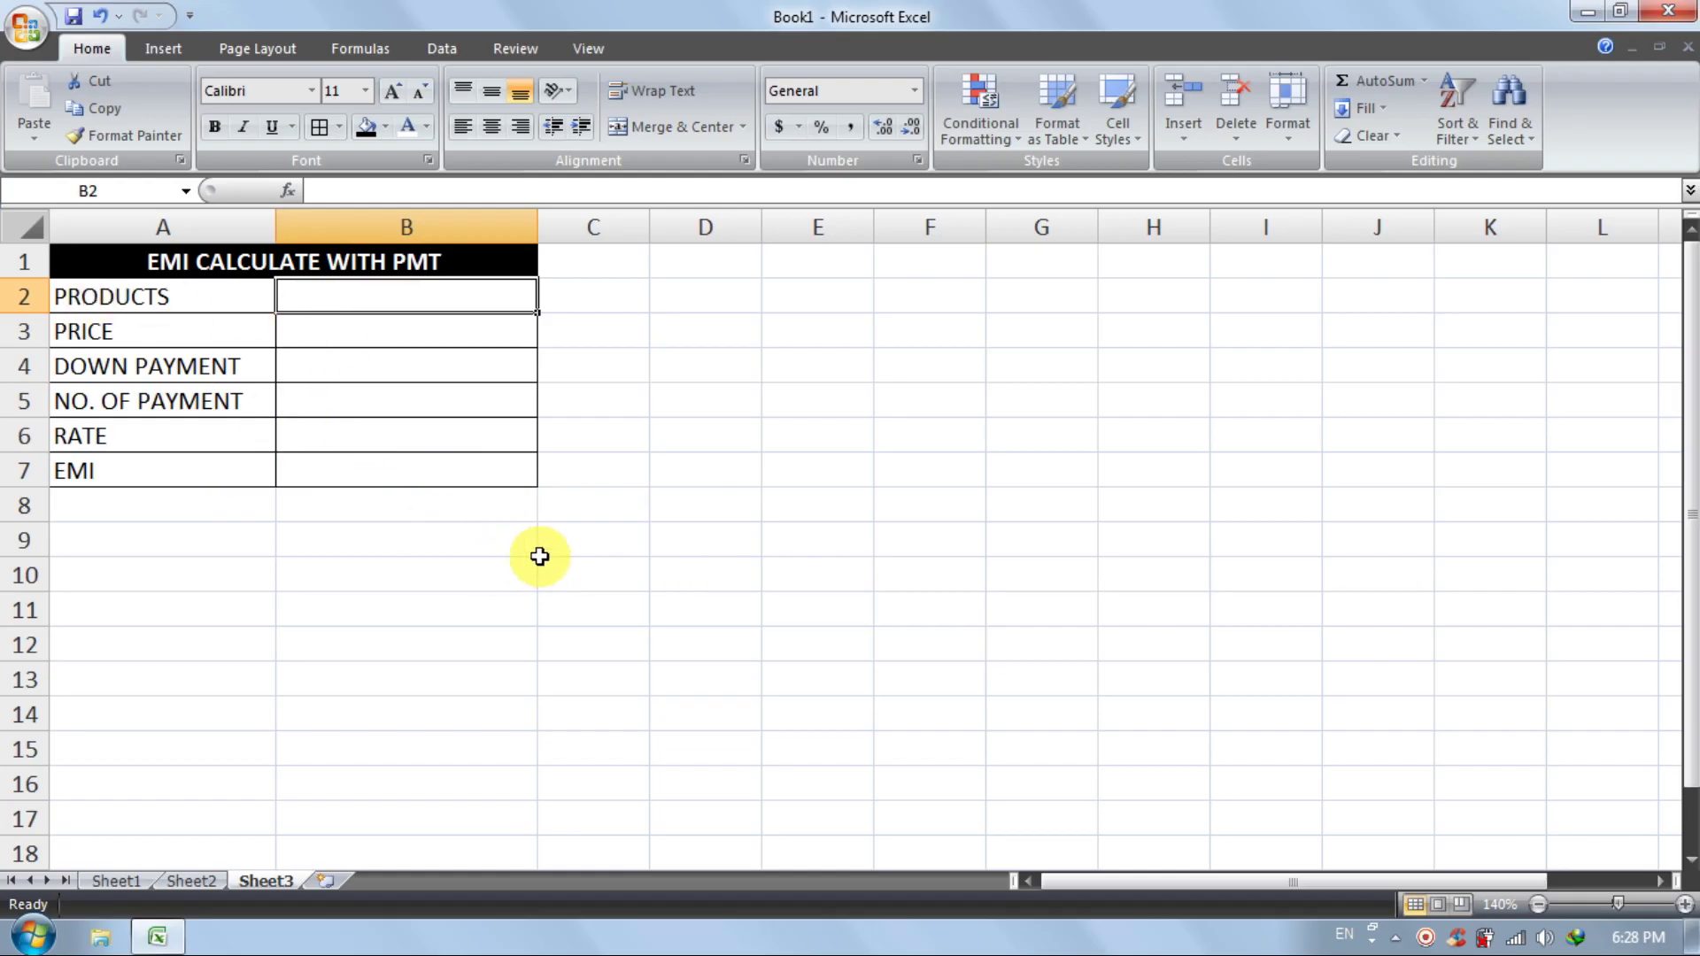
pyautogui.write('MOBILE')
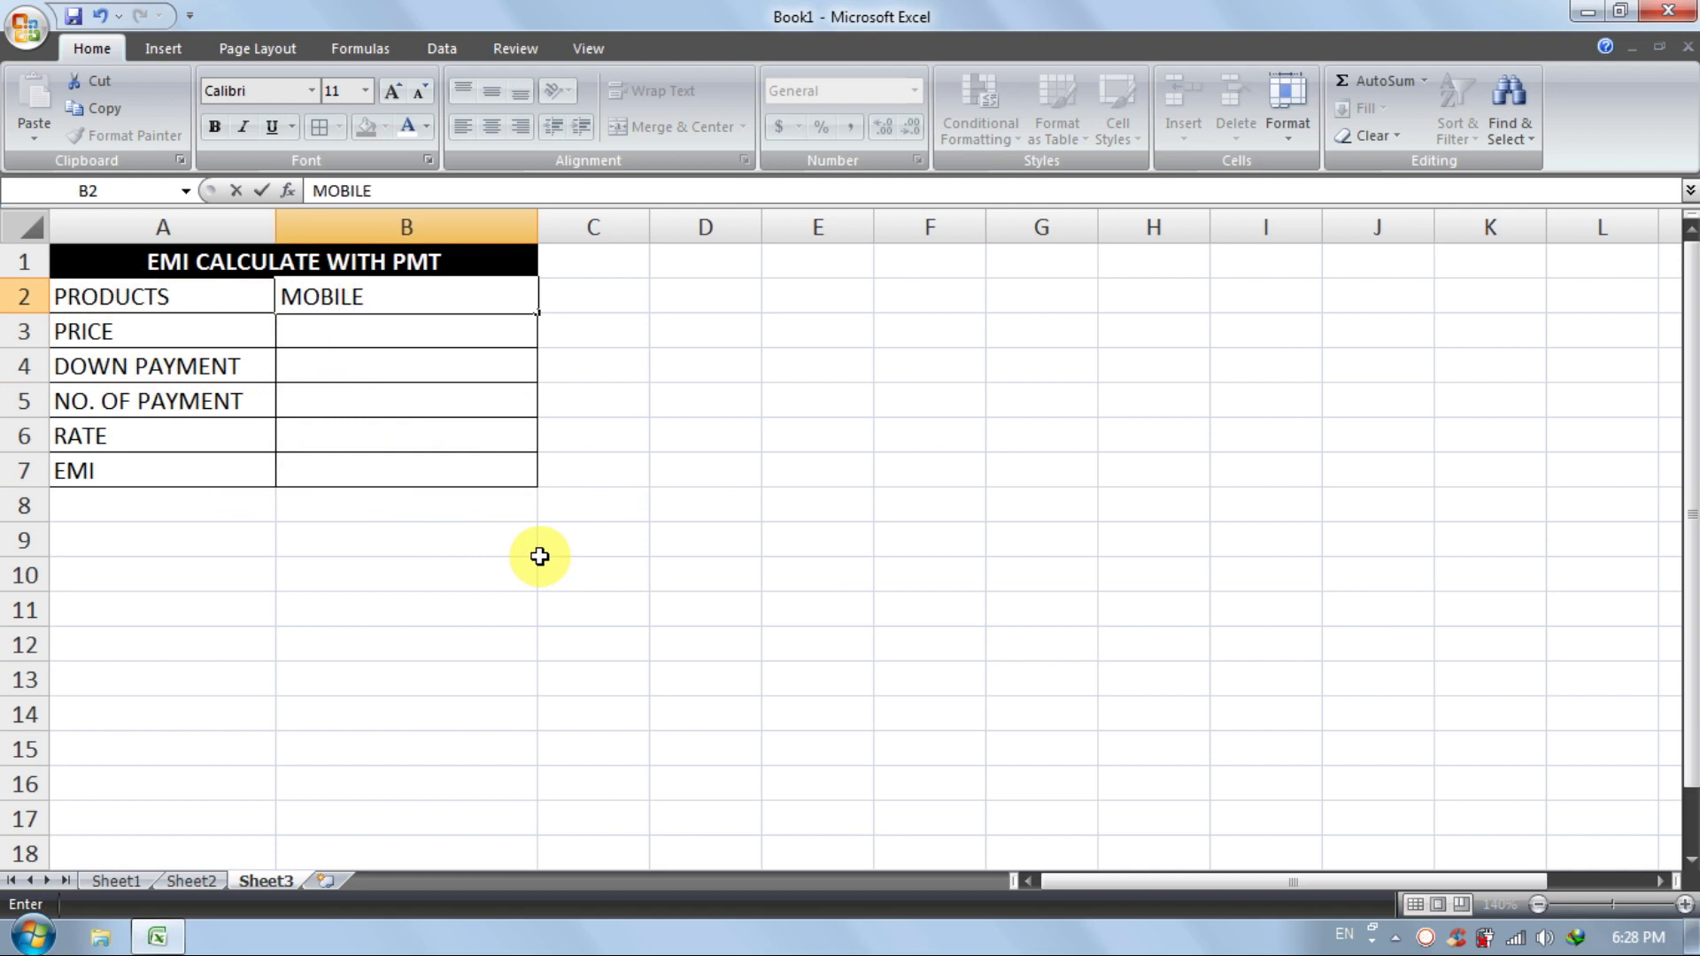
pyautogui.press('Return')
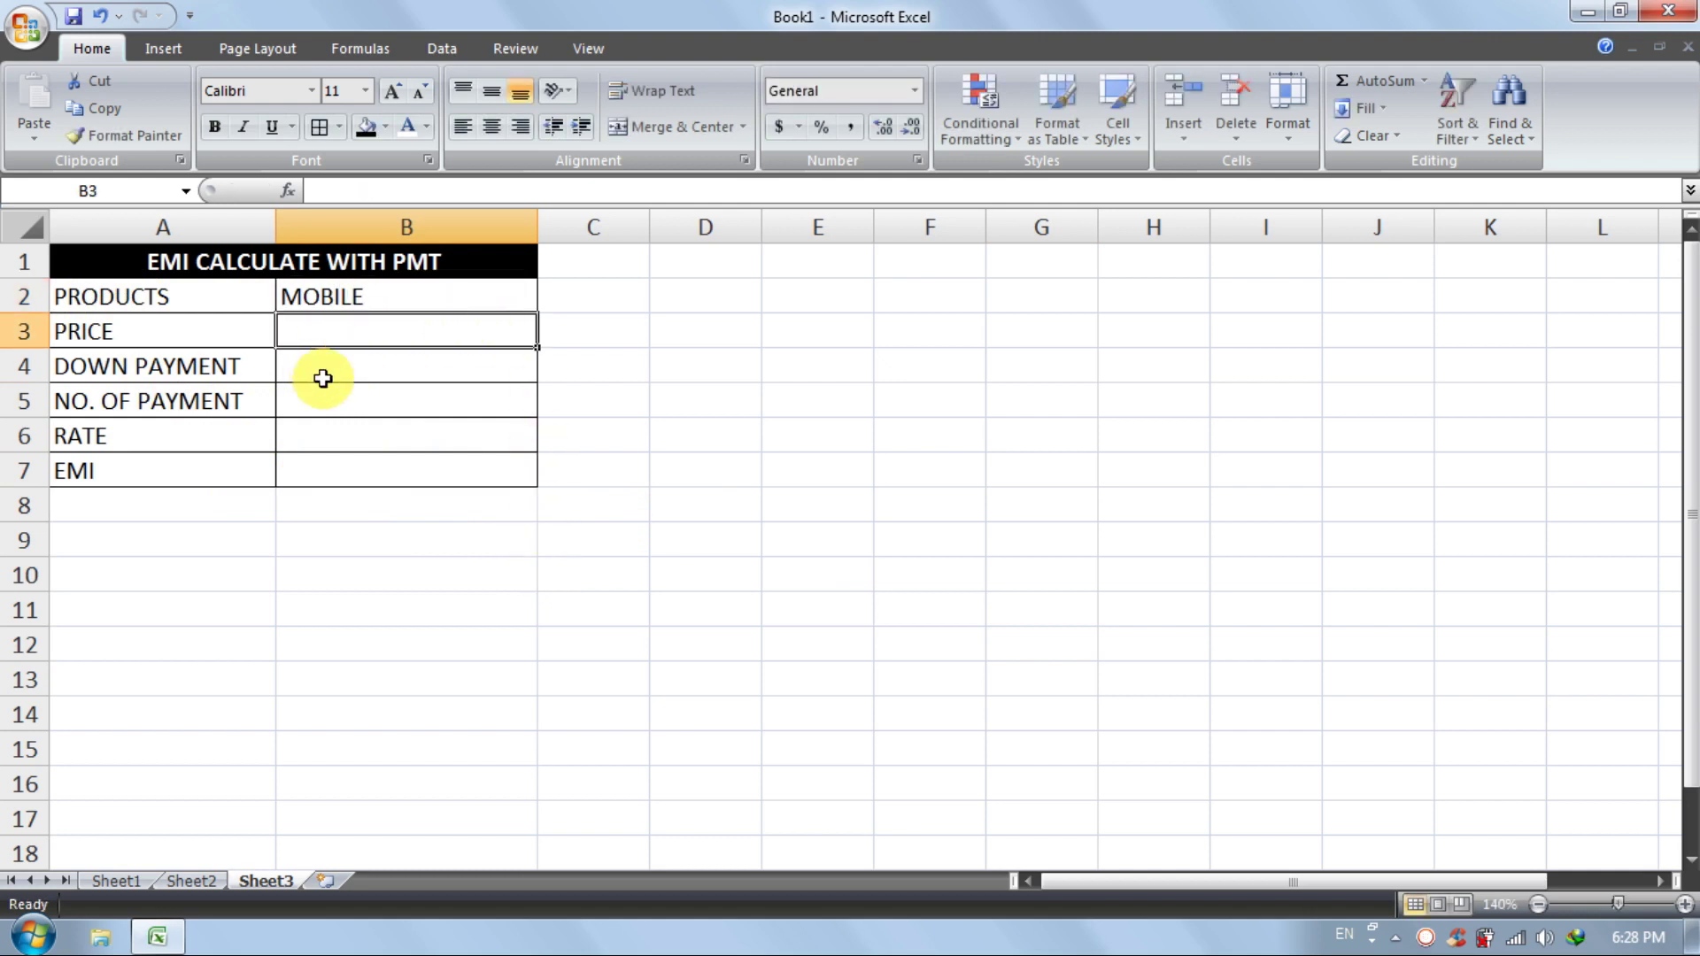
pyautogui.write('25000')
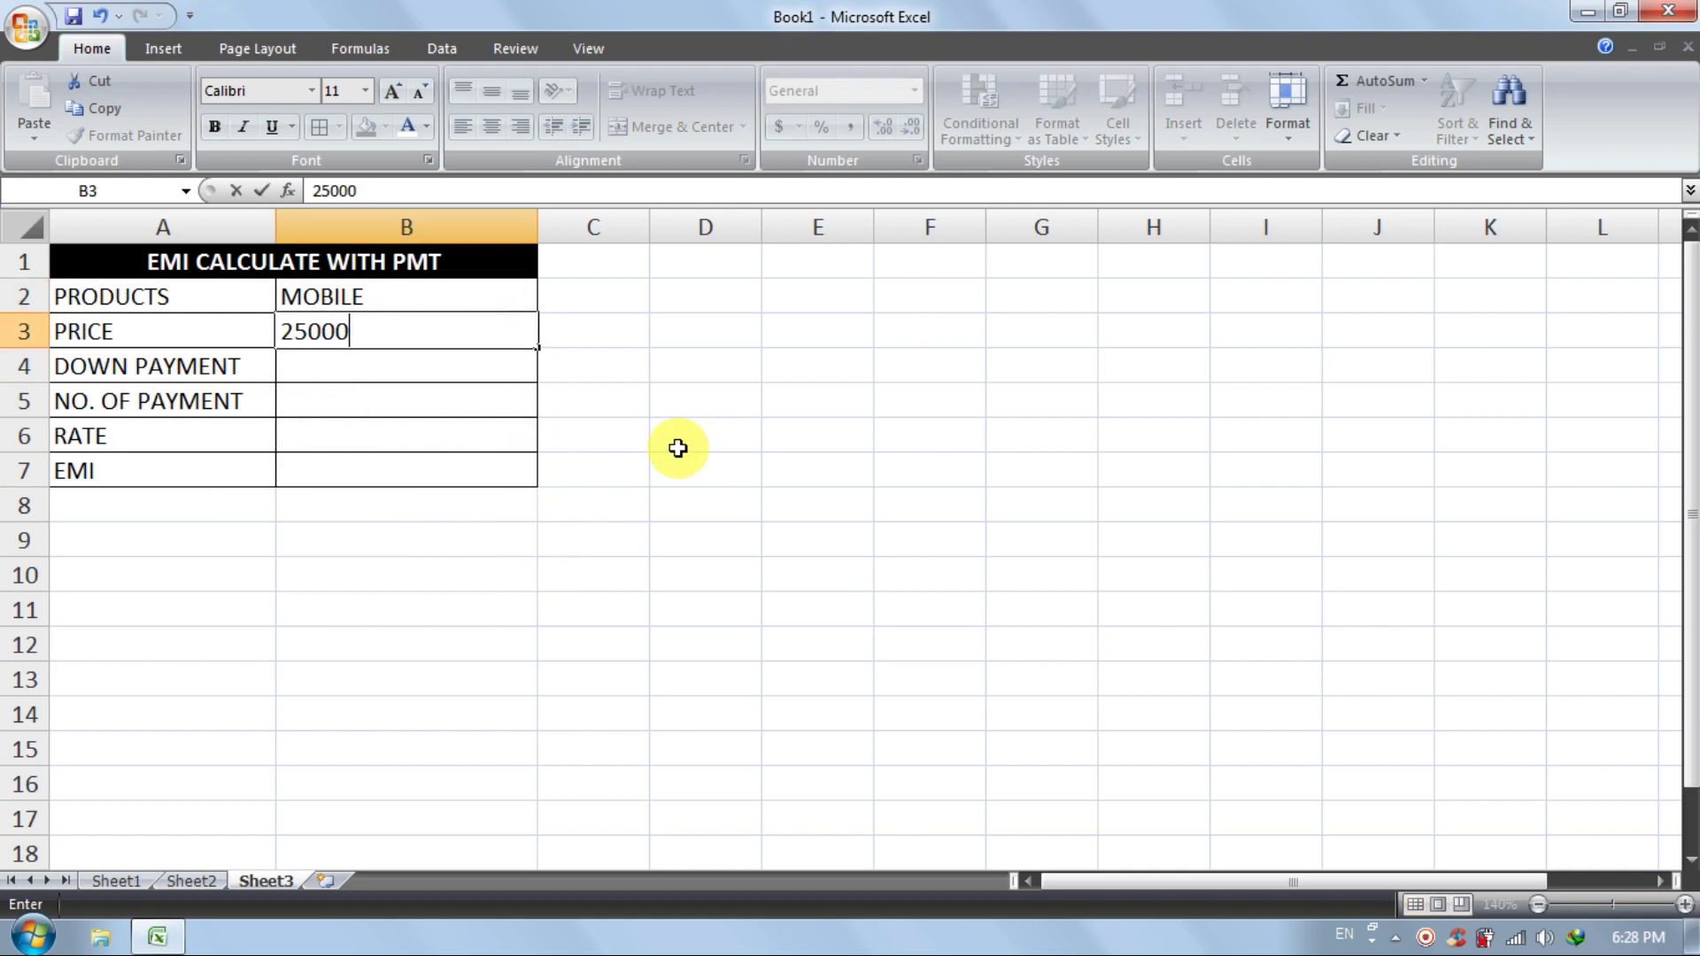
pyautogui.click(679, 449)
pyautogui.click(481, 370)
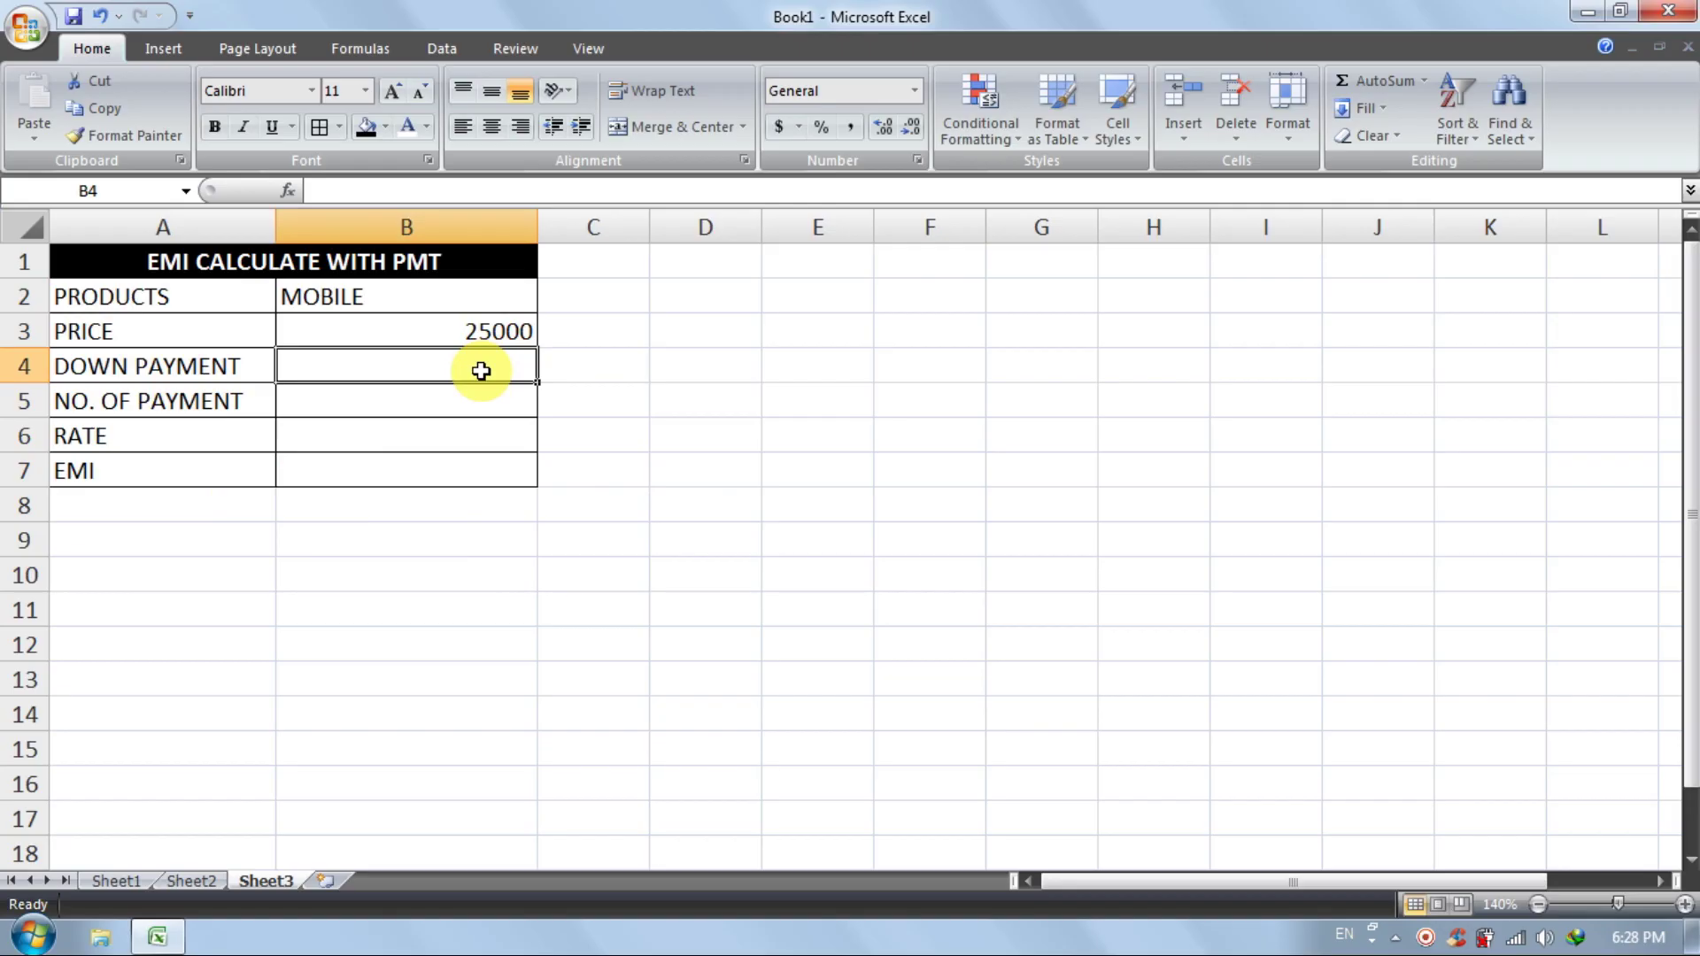
pyautogui.write('10000')
pyautogui.press('Return')
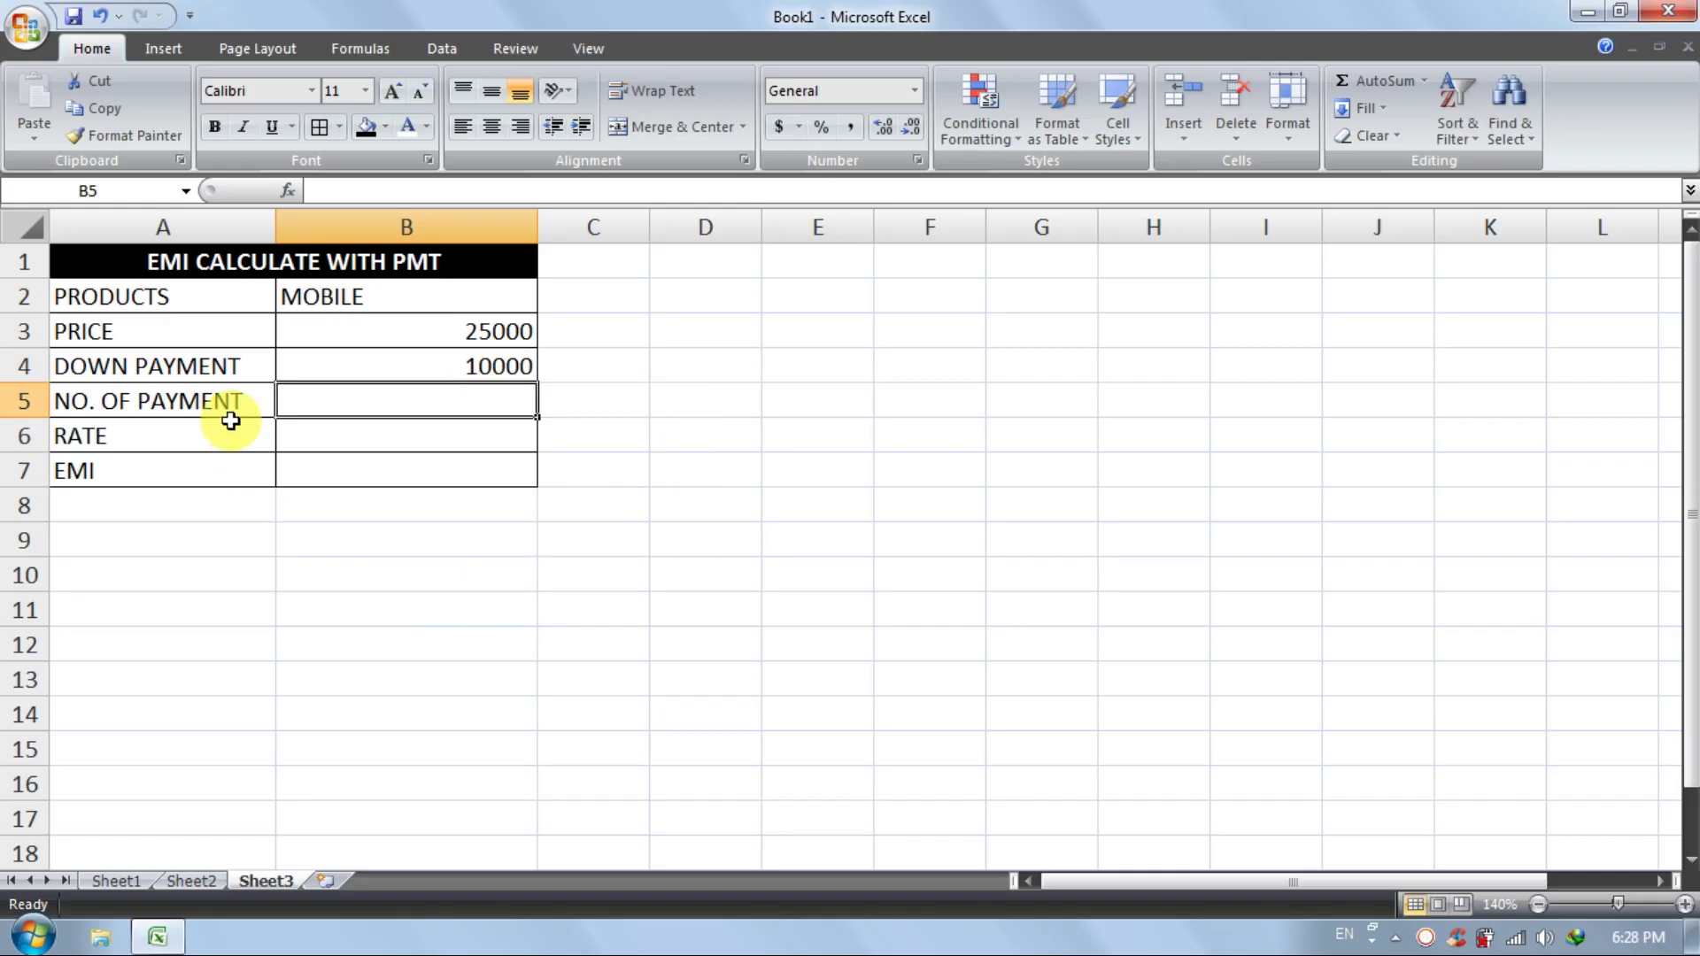
# Enter 5 as the number of payments in B5 and 12% as the rate in B6
pyautogui.write('5')
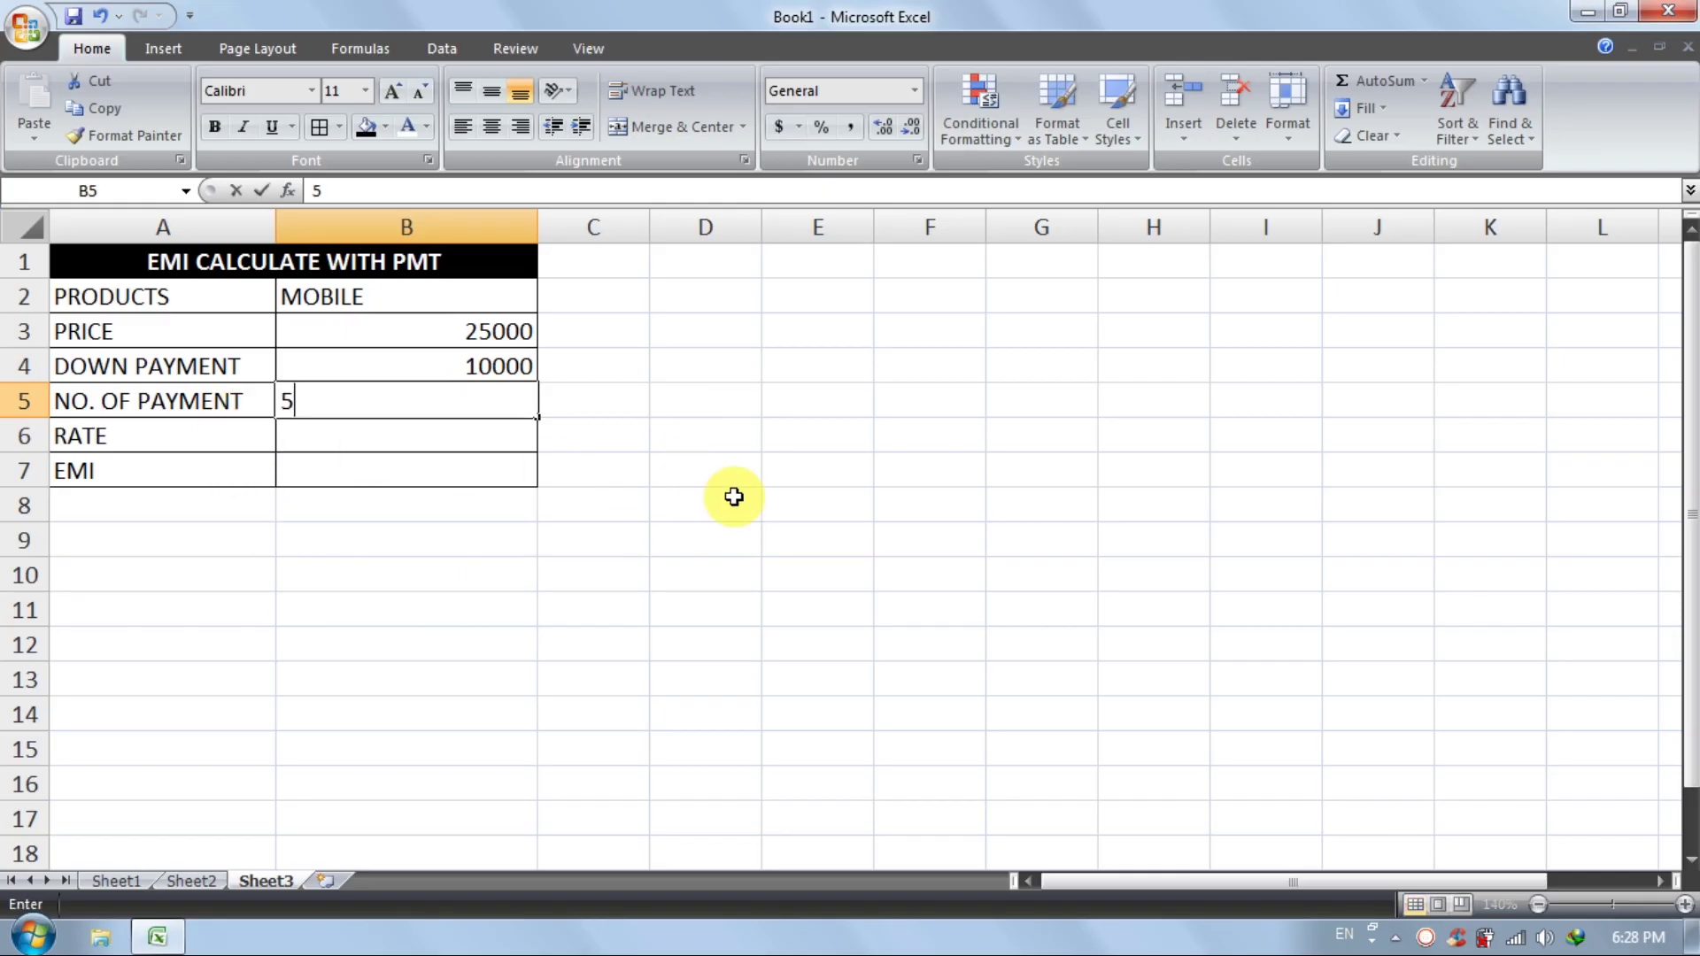
pyautogui.press('Return')
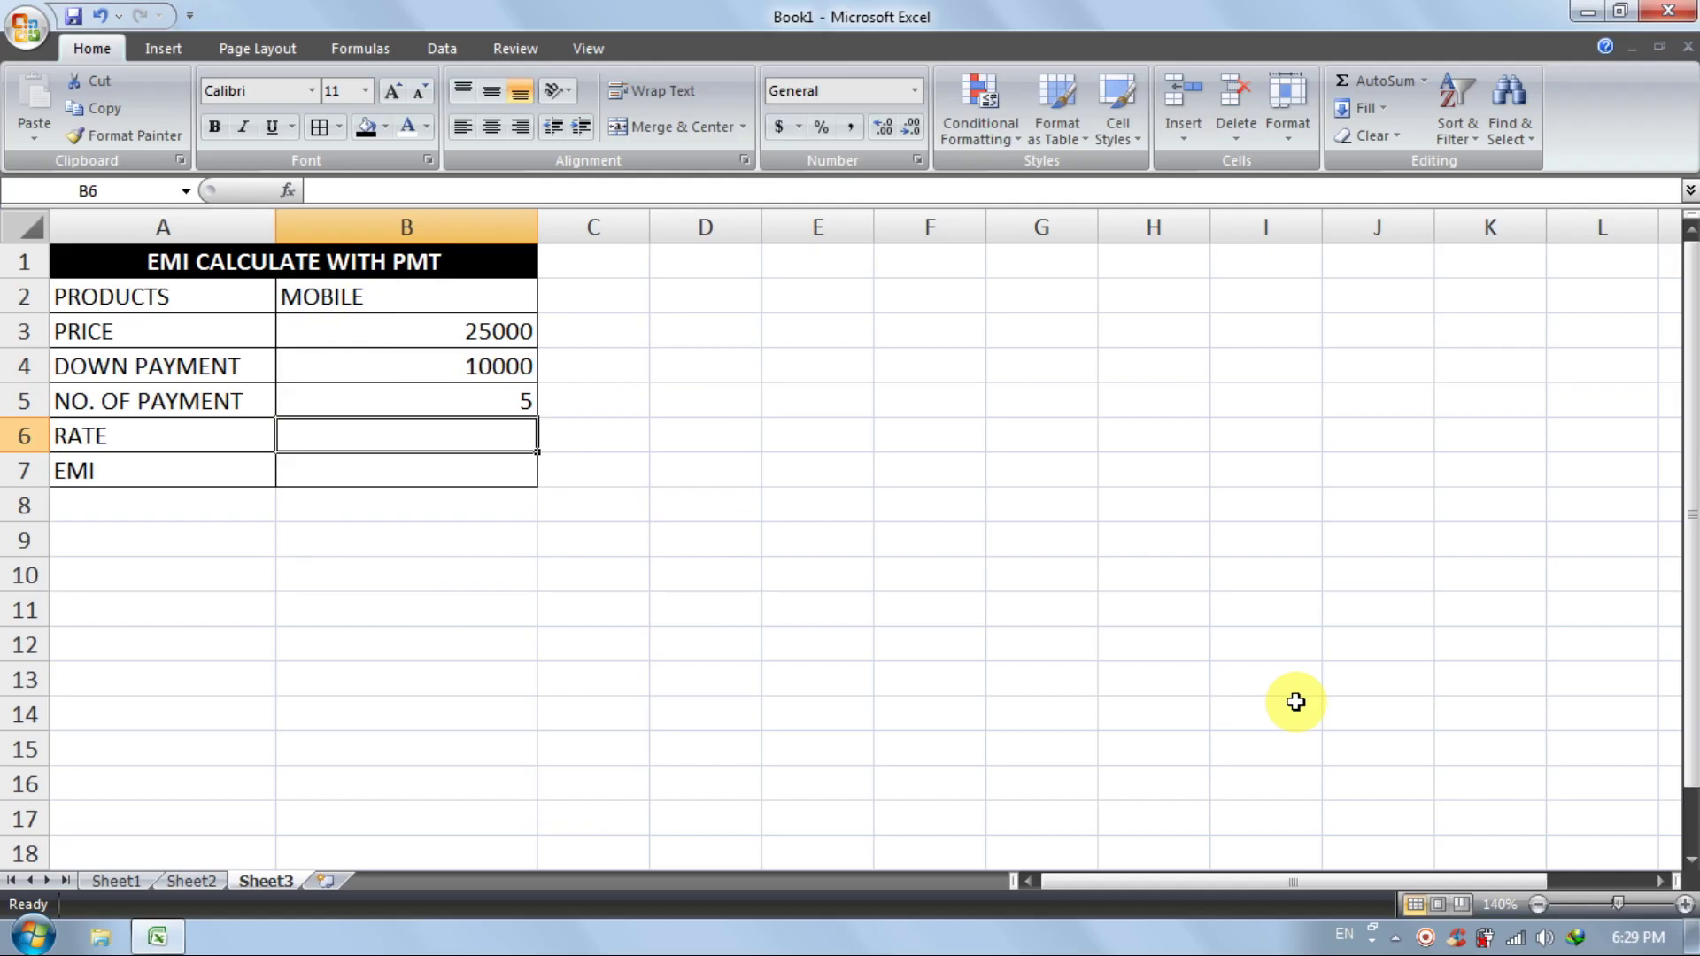
pyautogui.write('12')
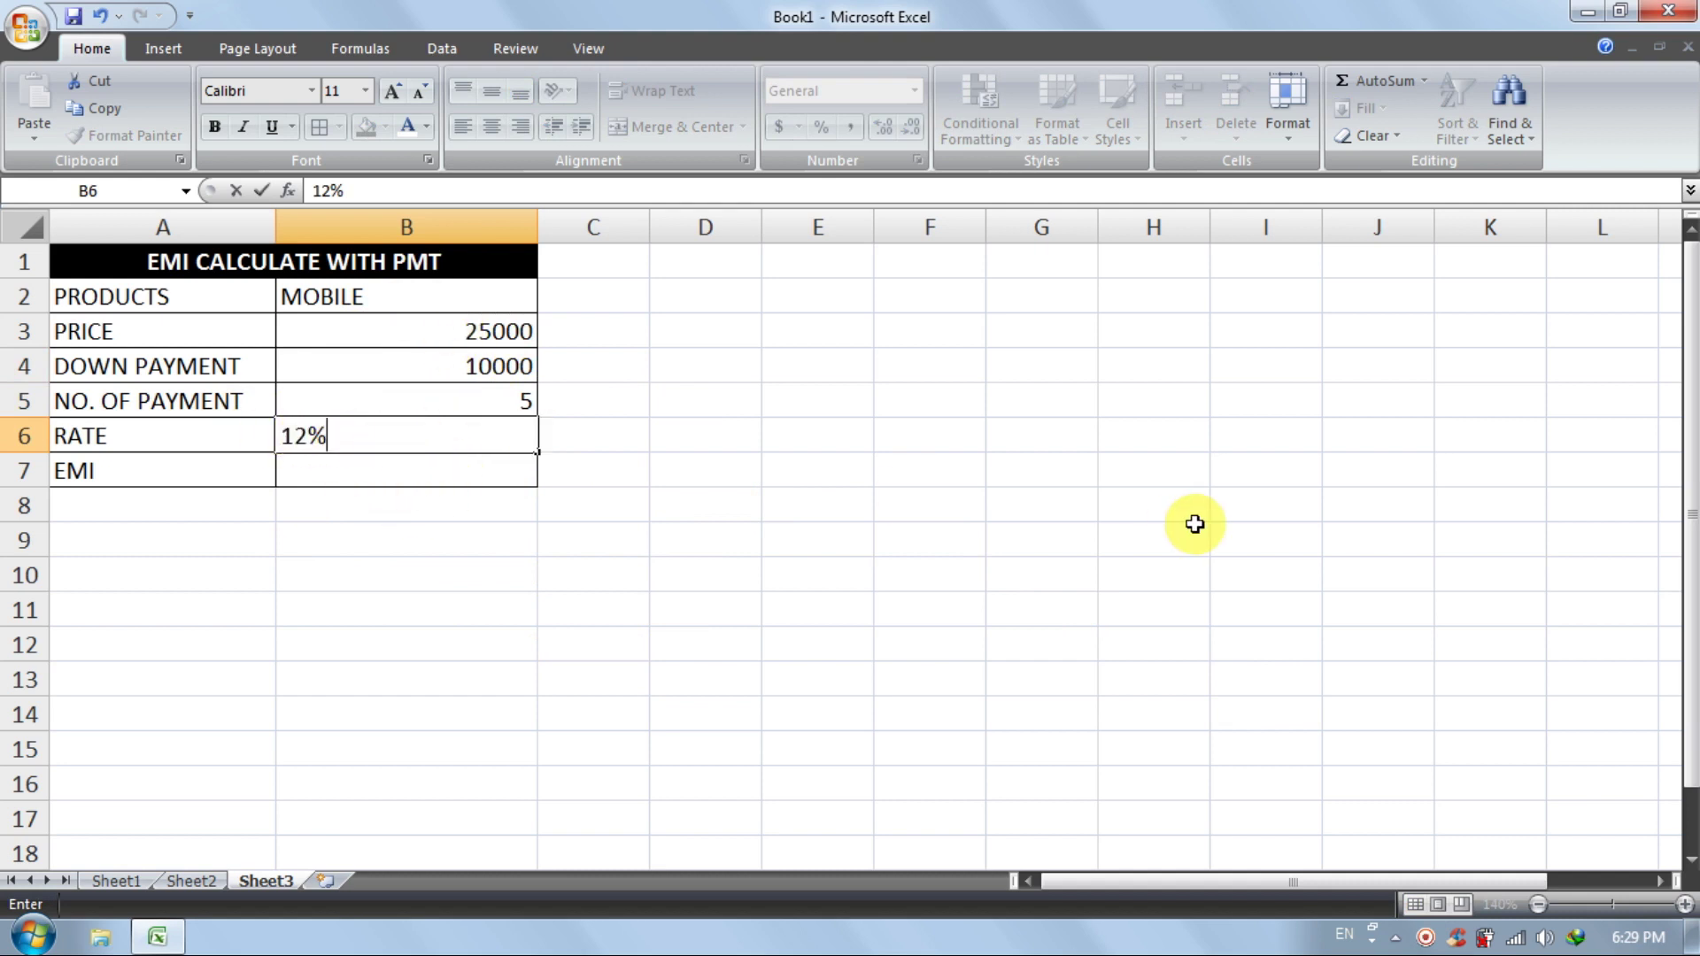
pyautogui.press('Return')
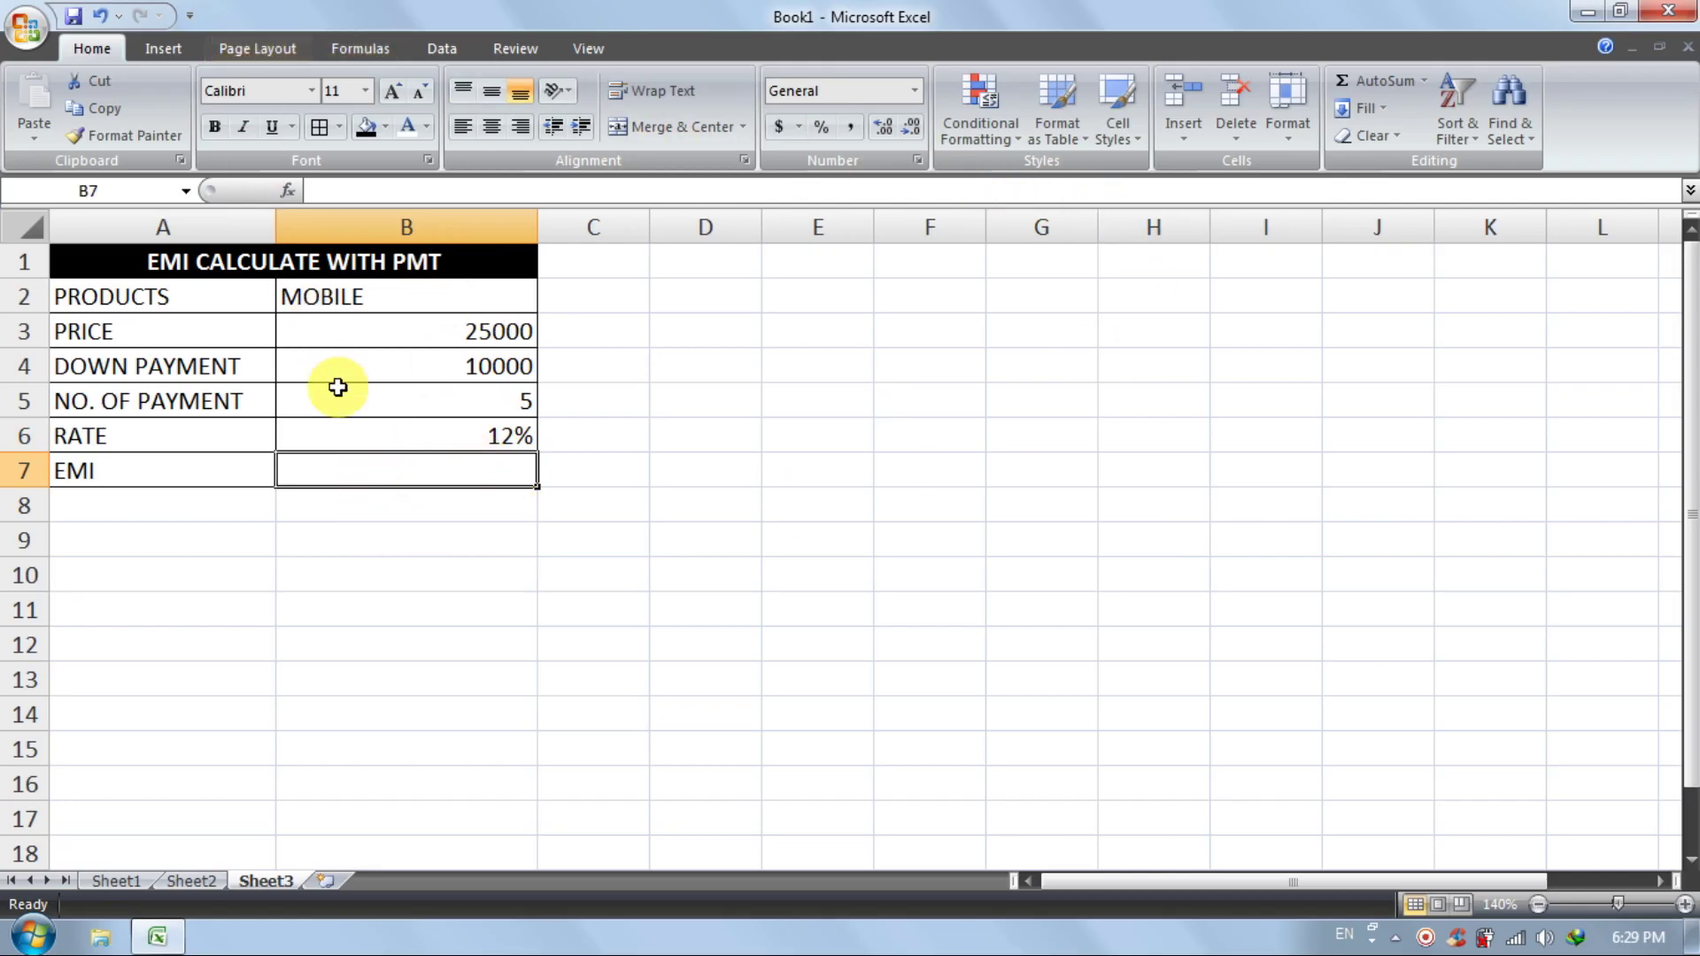
# Calculate the EMI in B7 with the formula =PMT(B6,B5,B3-B4)
pyautogui.write('=')
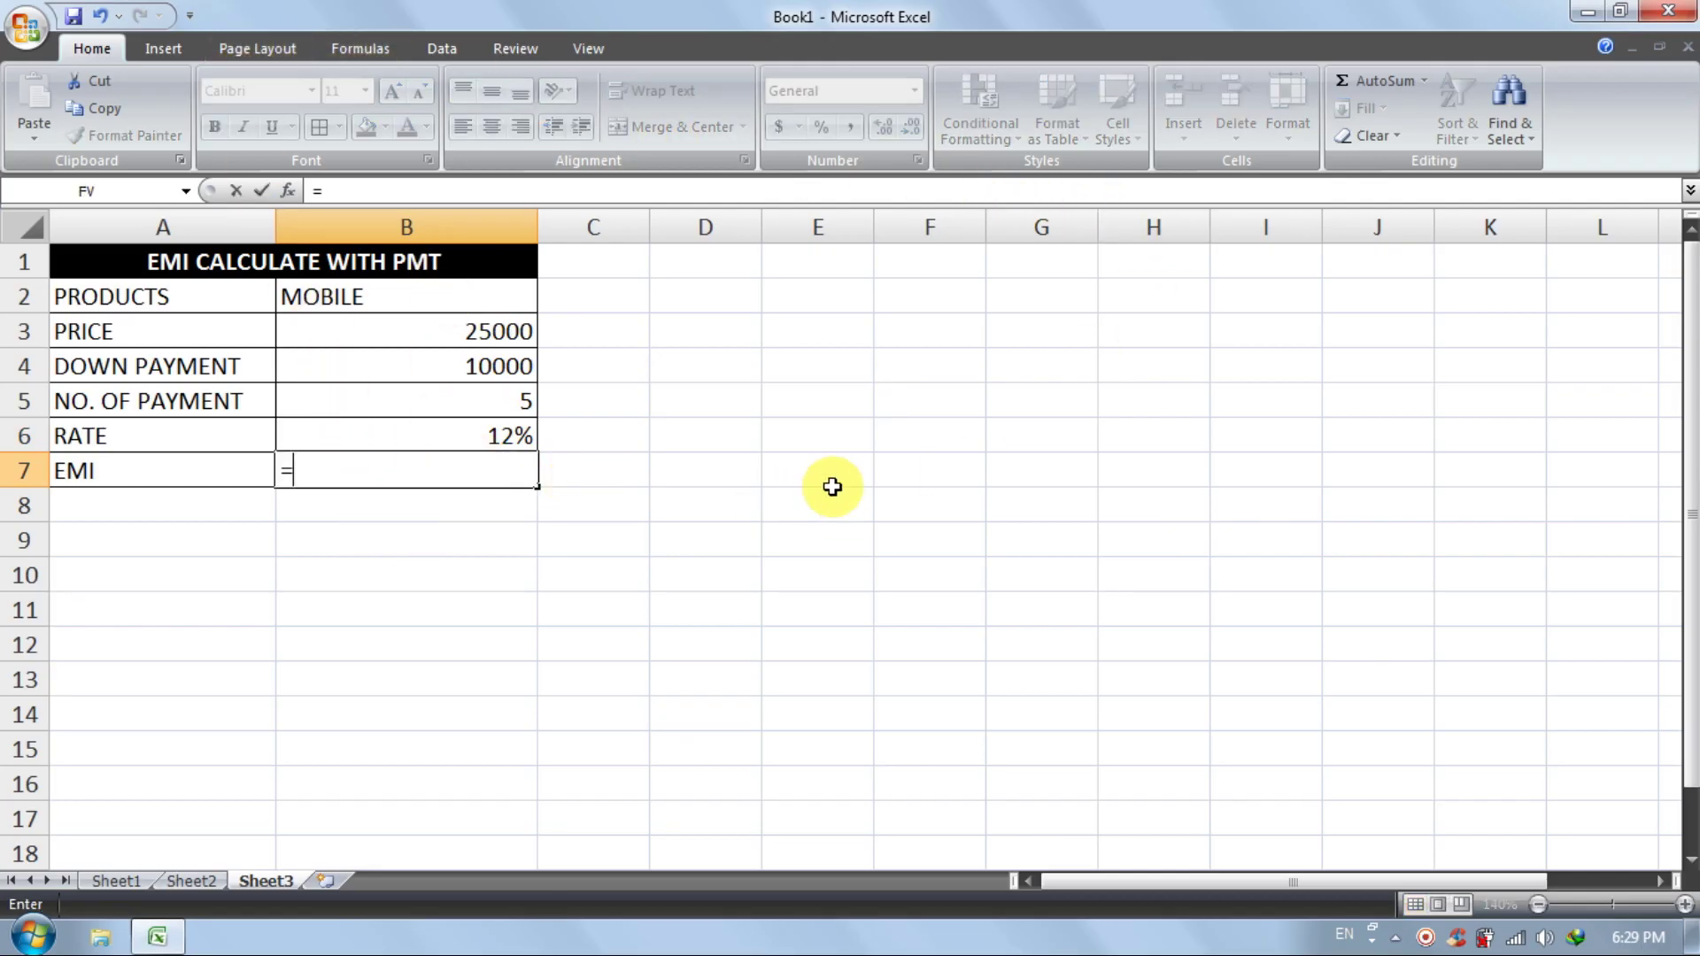
pyautogui.write('PMT')
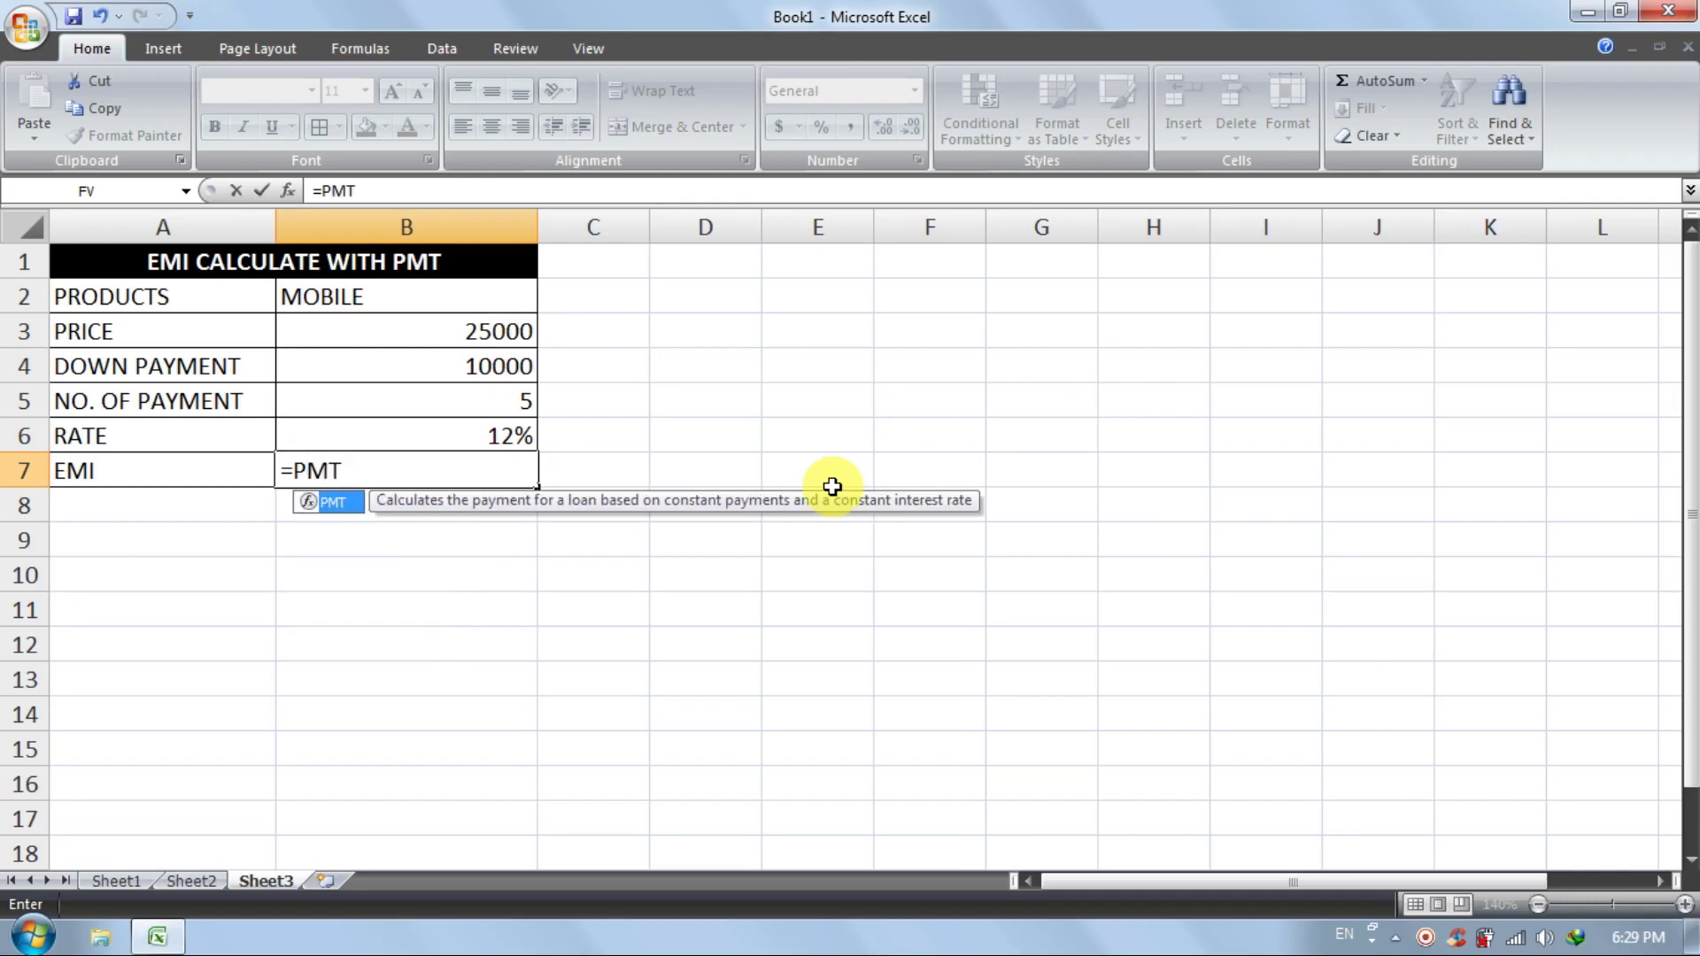
pyautogui.write('(')
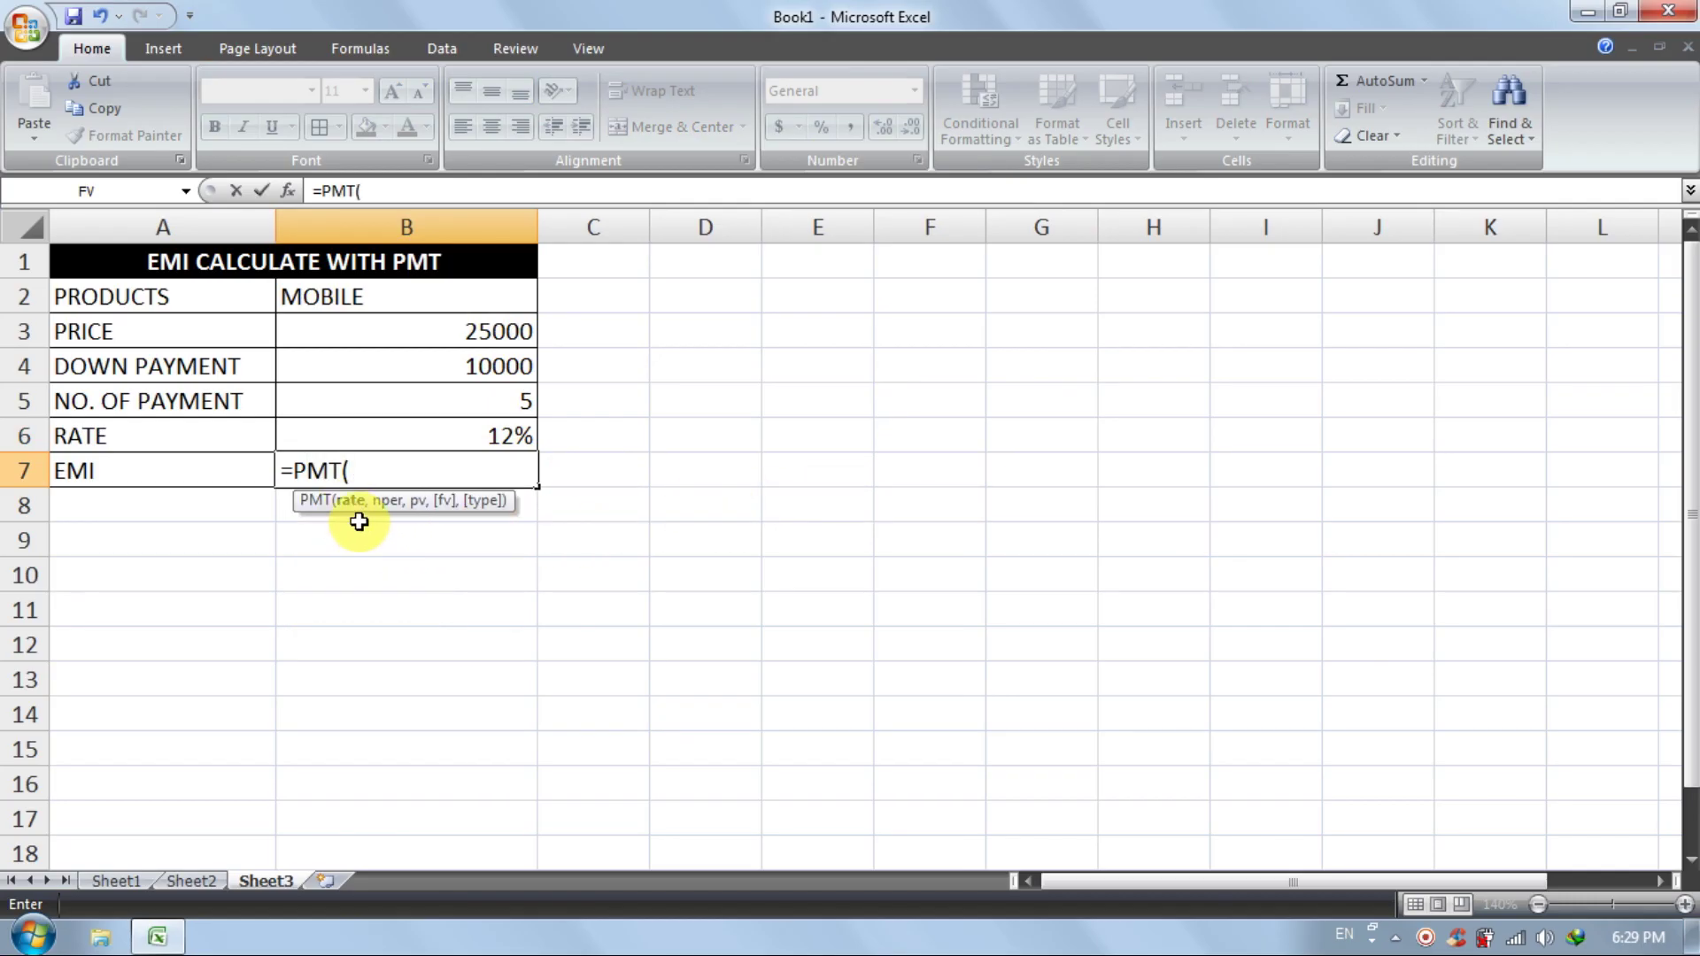
pyautogui.click(502, 434)
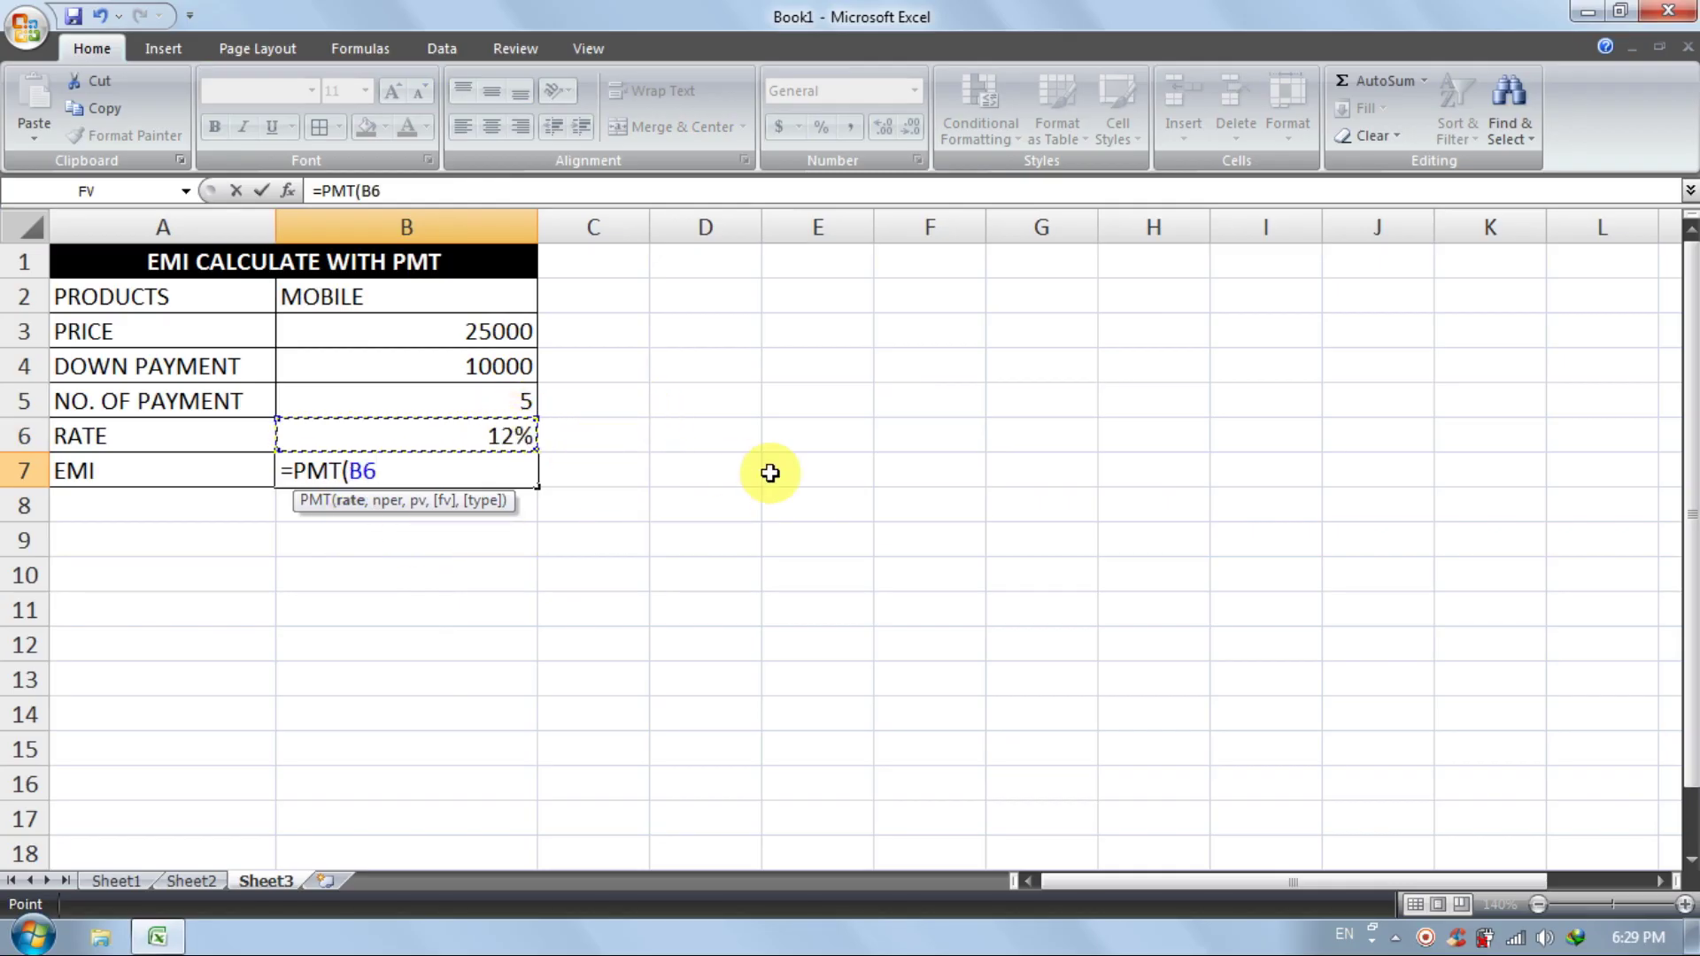
pyautogui.write(',')
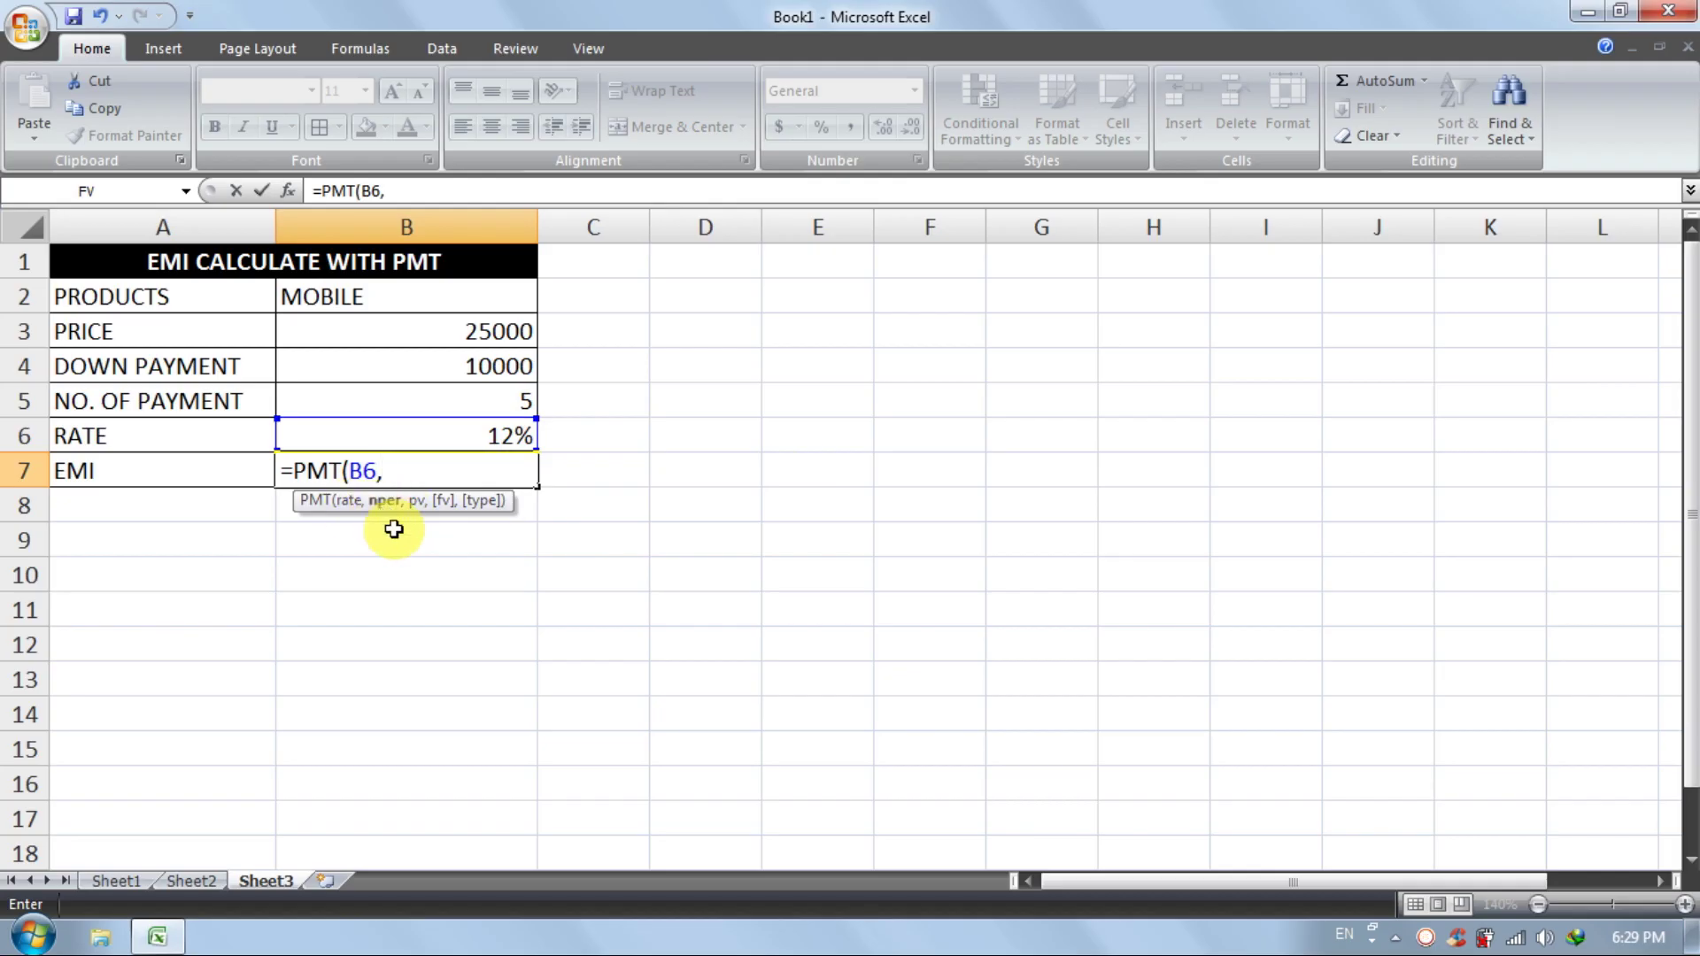
pyautogui.click(483, 402)
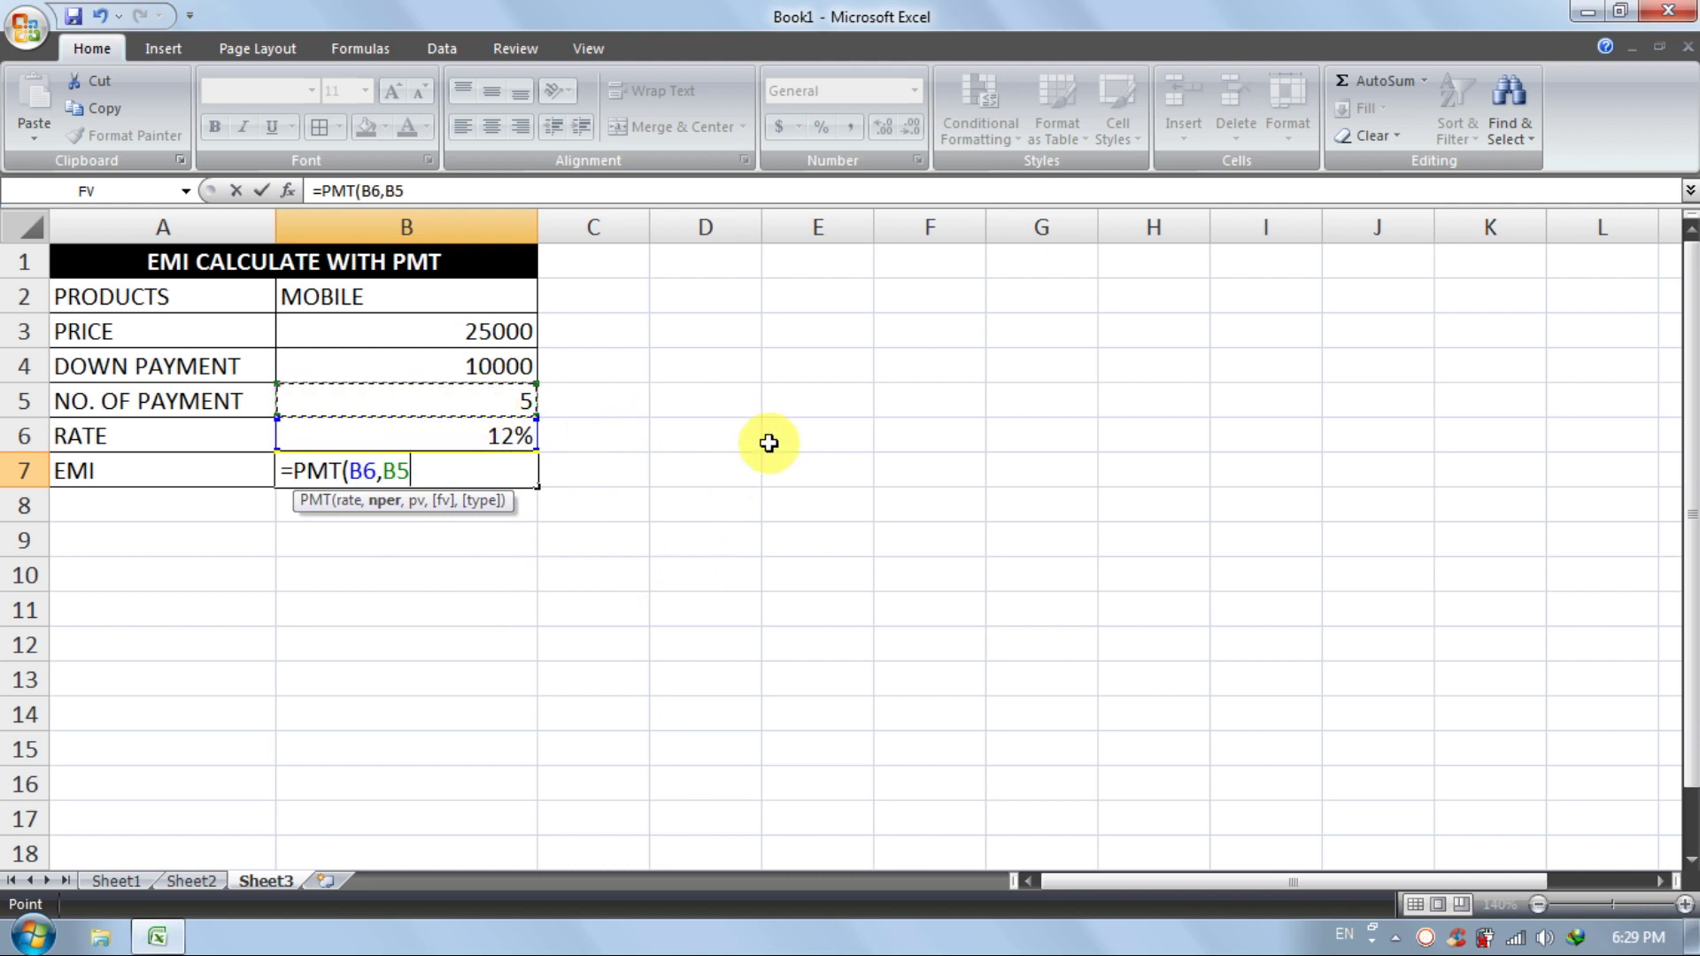
pyautogui.write(',')
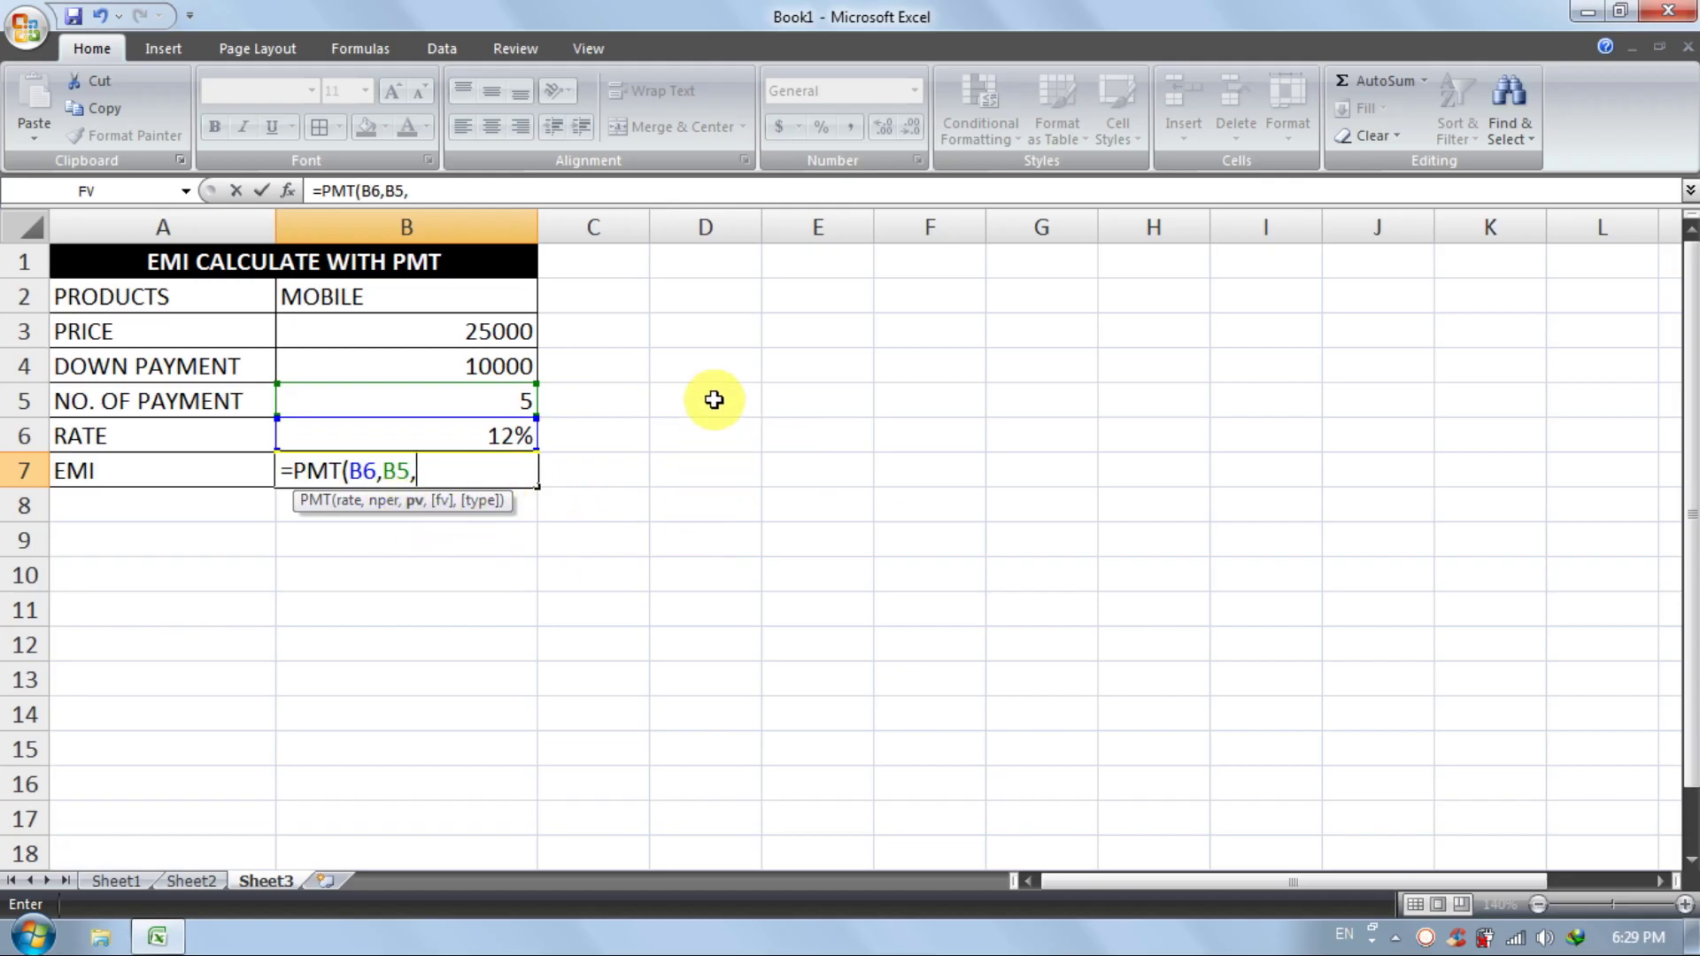
pyautogui.click(449, 327)
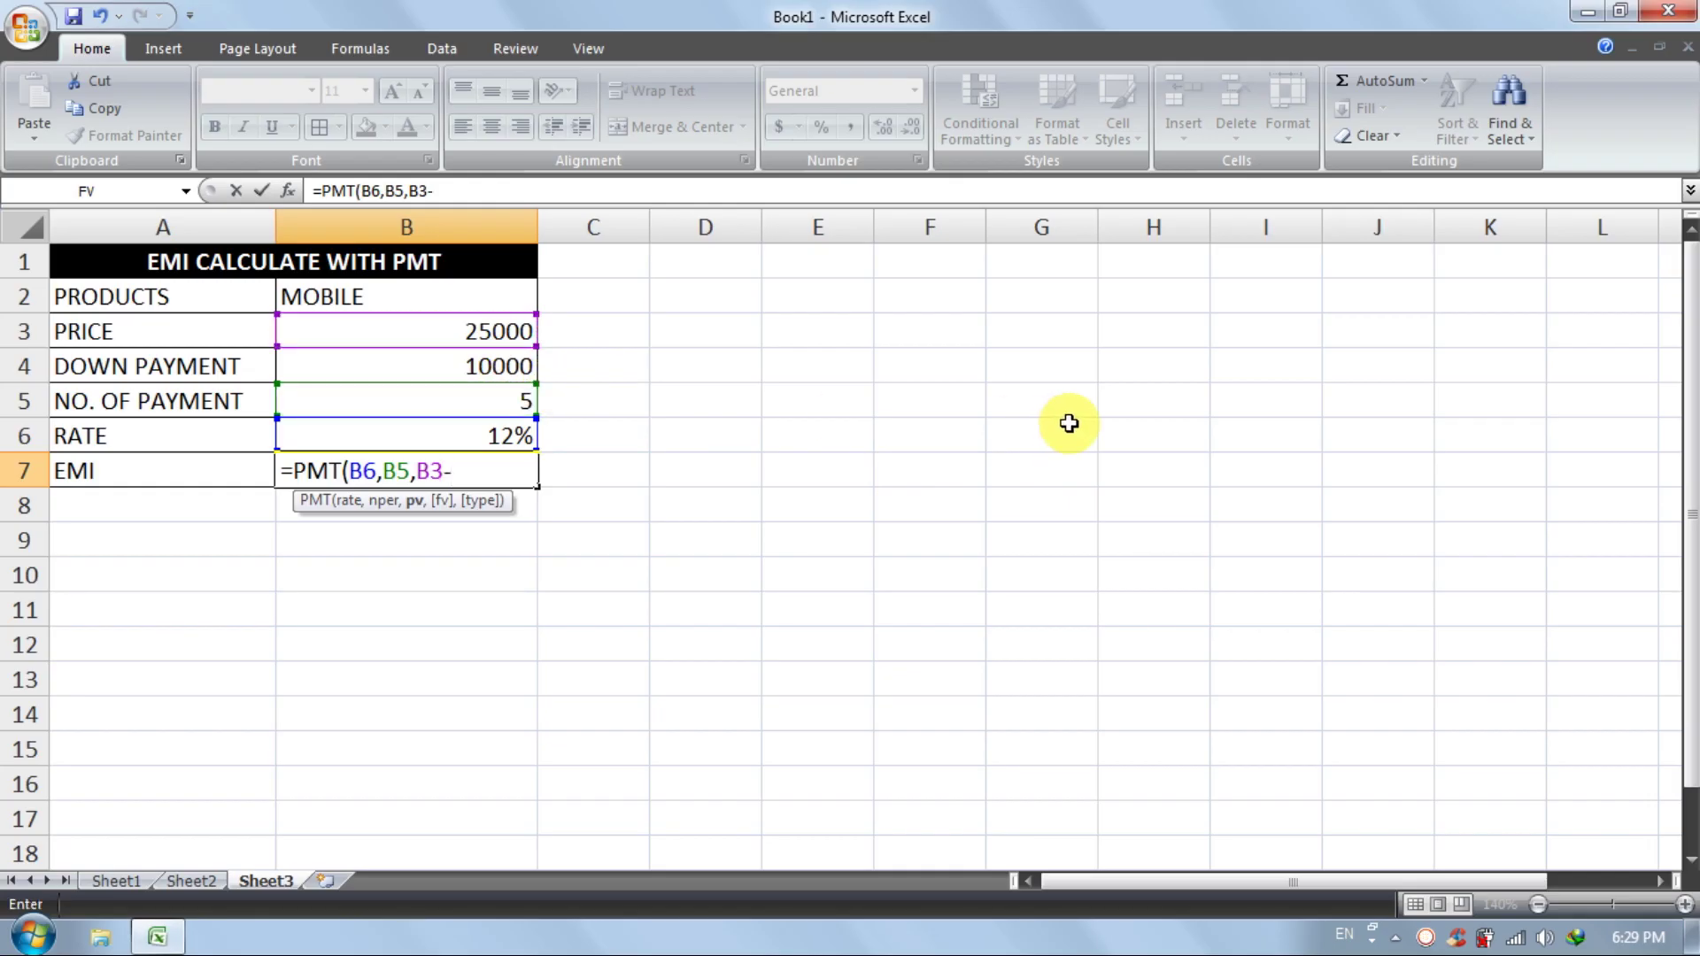
pyautogui.click(476, 362)
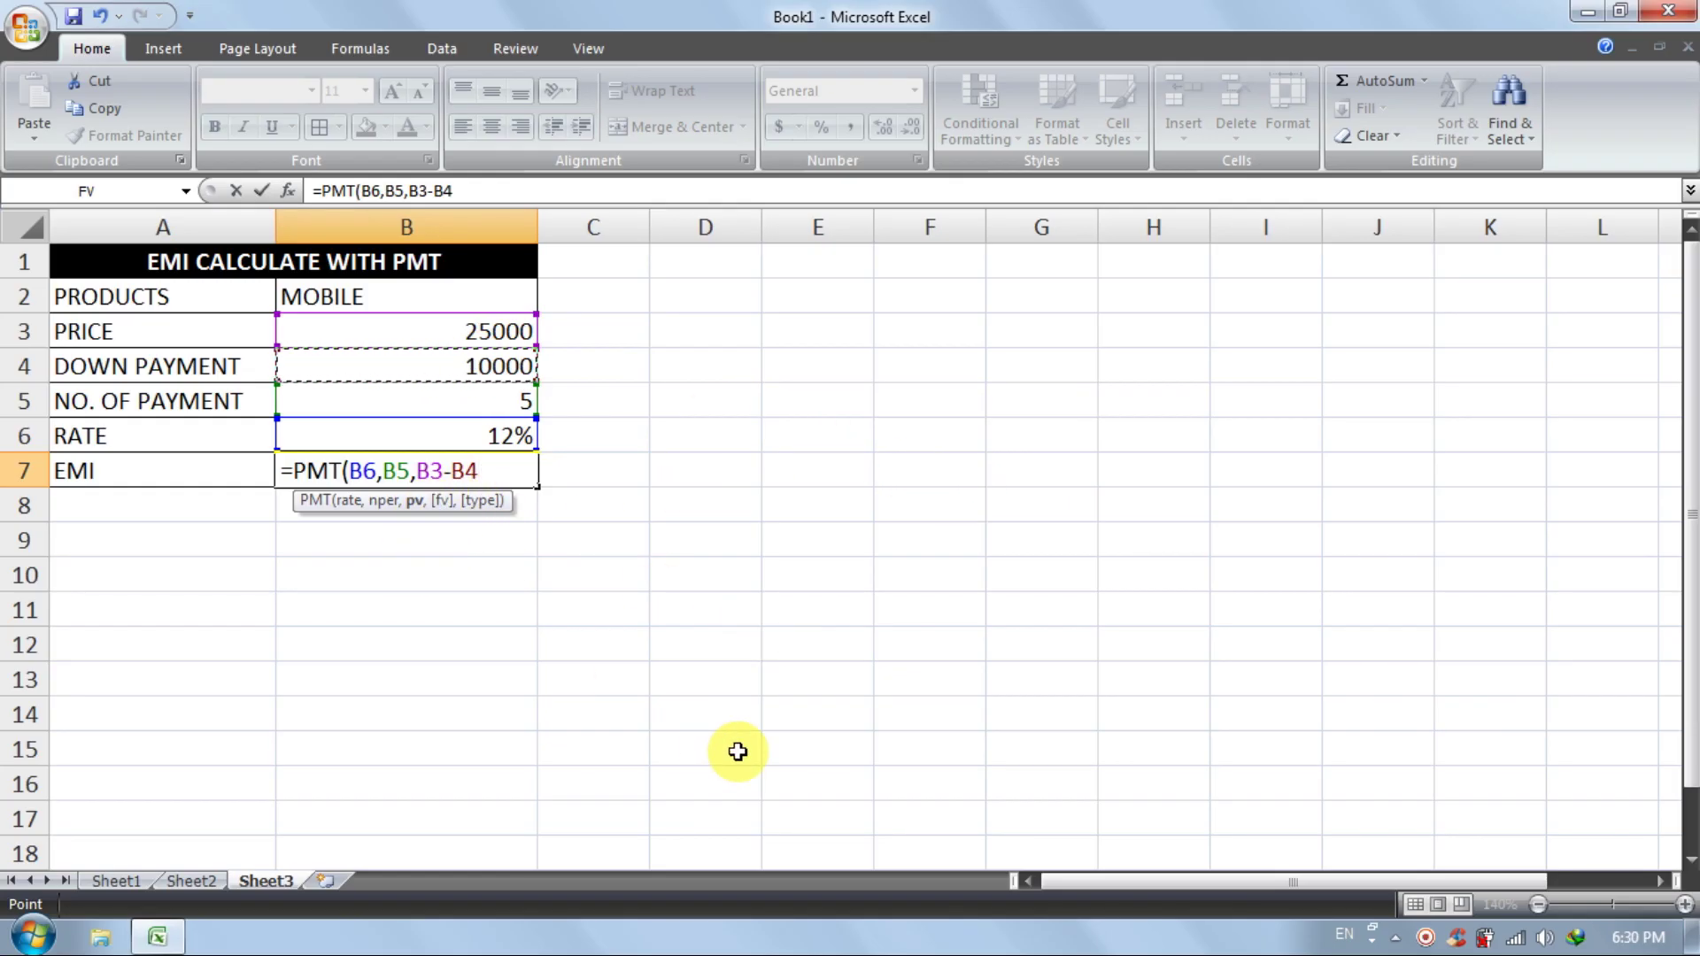
pyautogui.write(')')
pyautogui.press('Return')
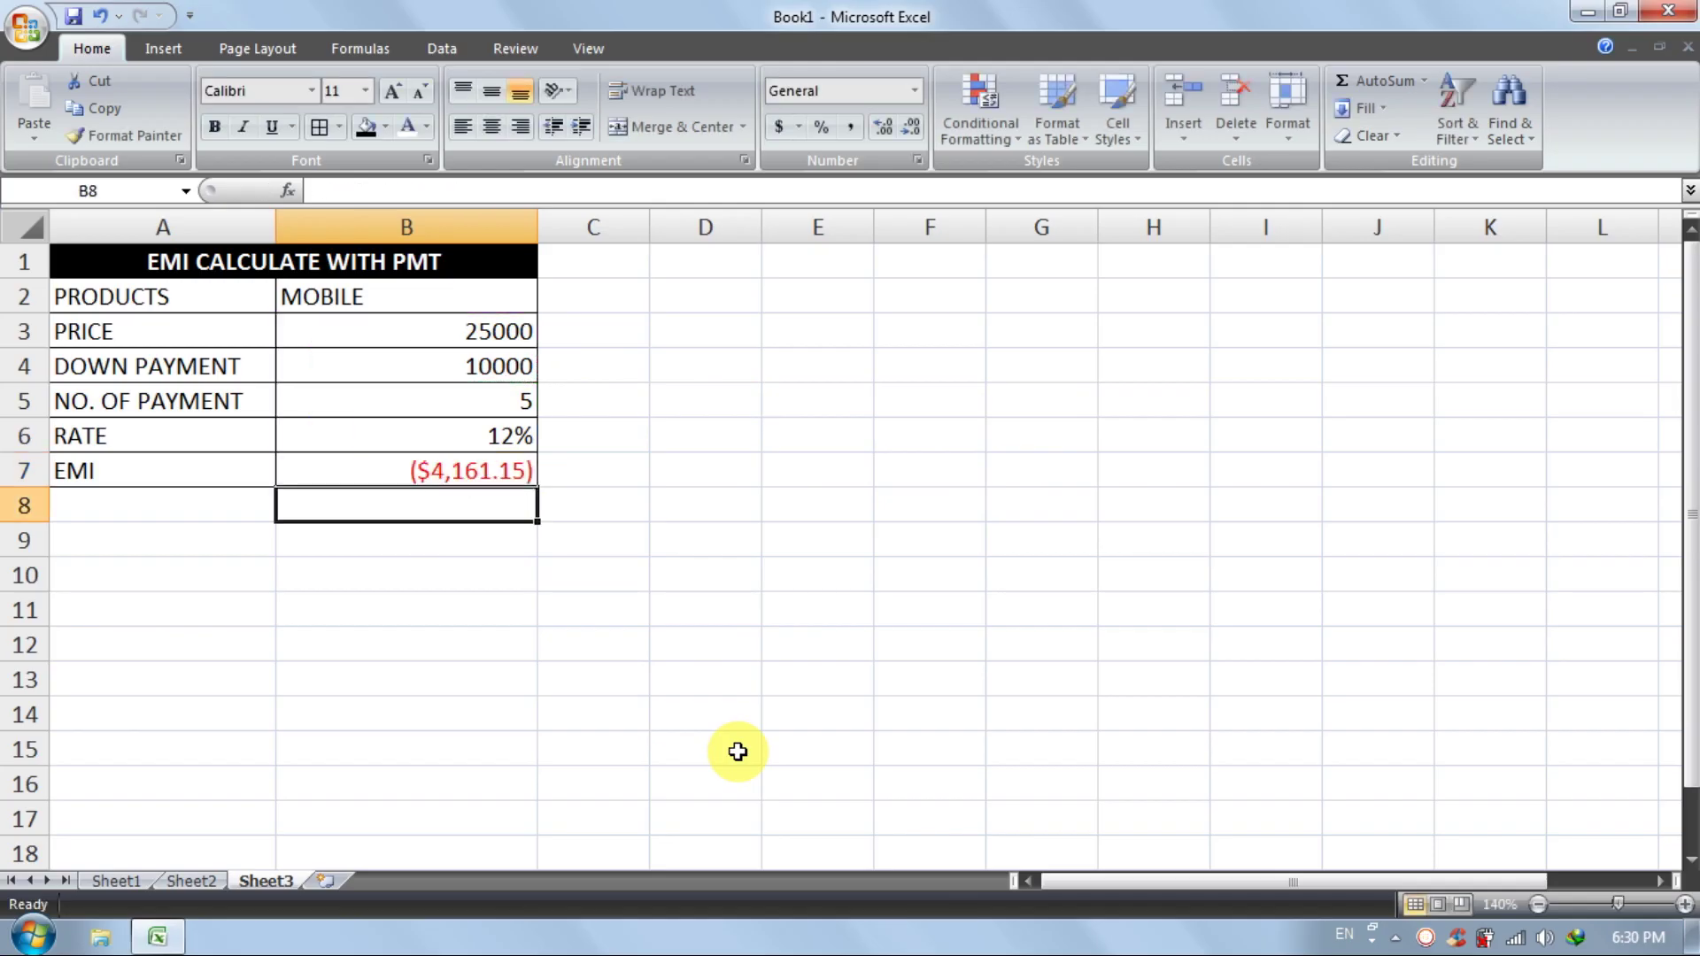
# Apply the comma number style to the EMI result in B7
pyautogui.click(425, 465)
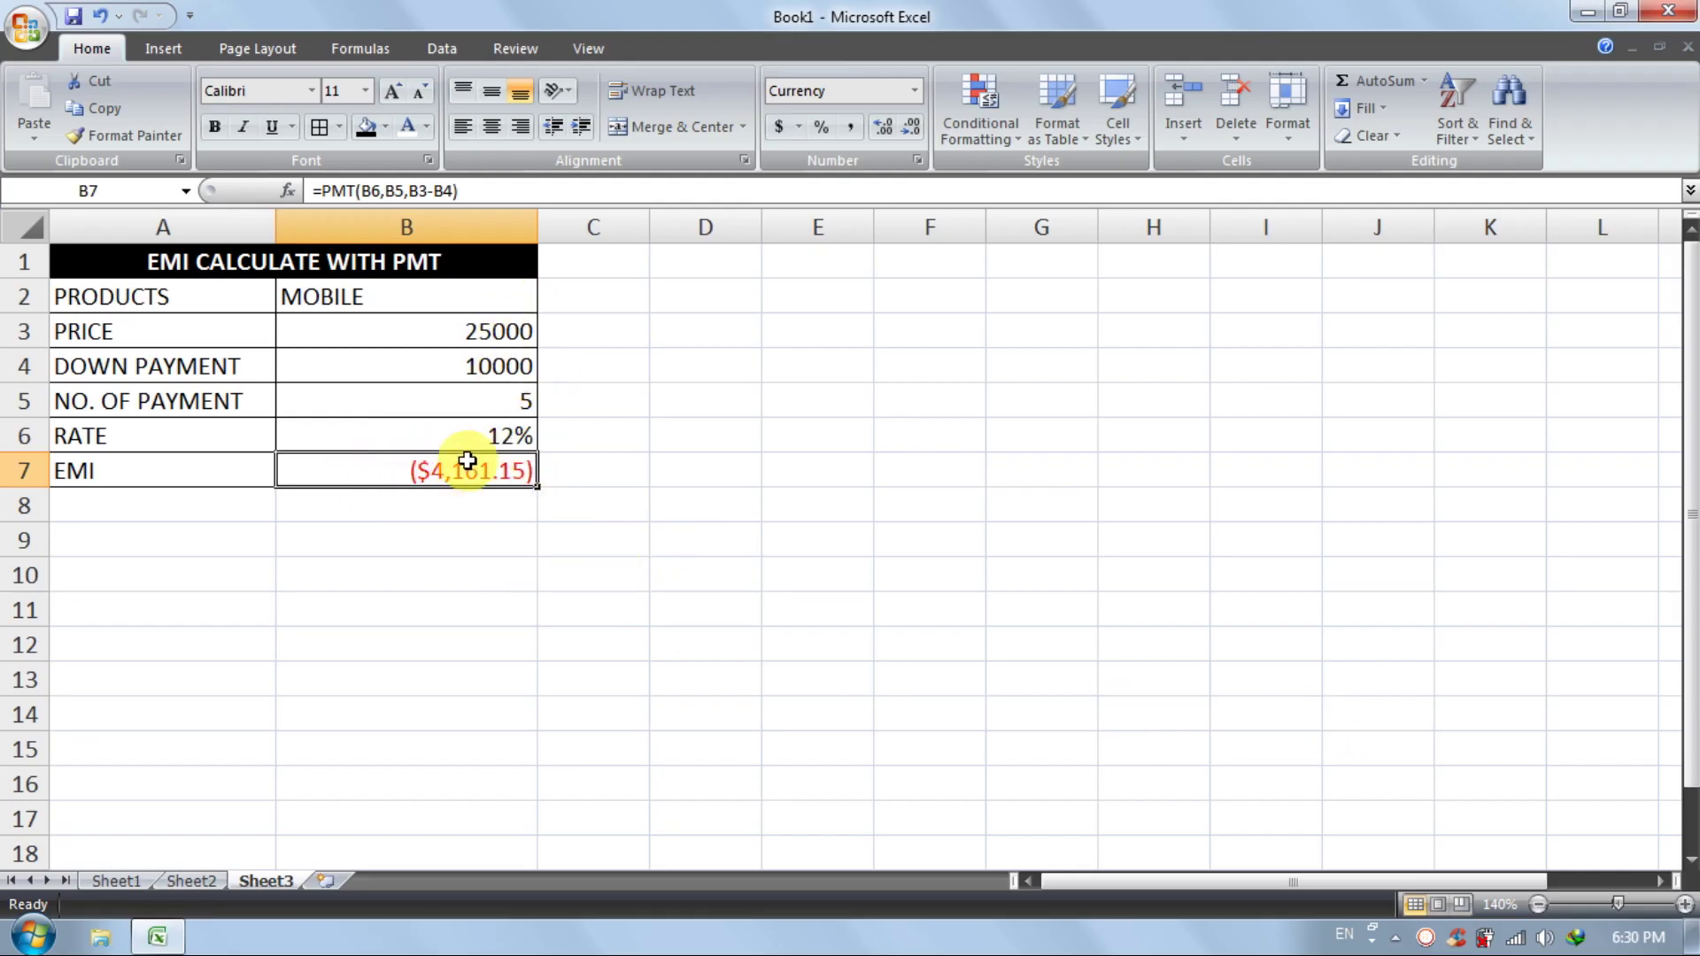
pyautogui.click(852, 132)
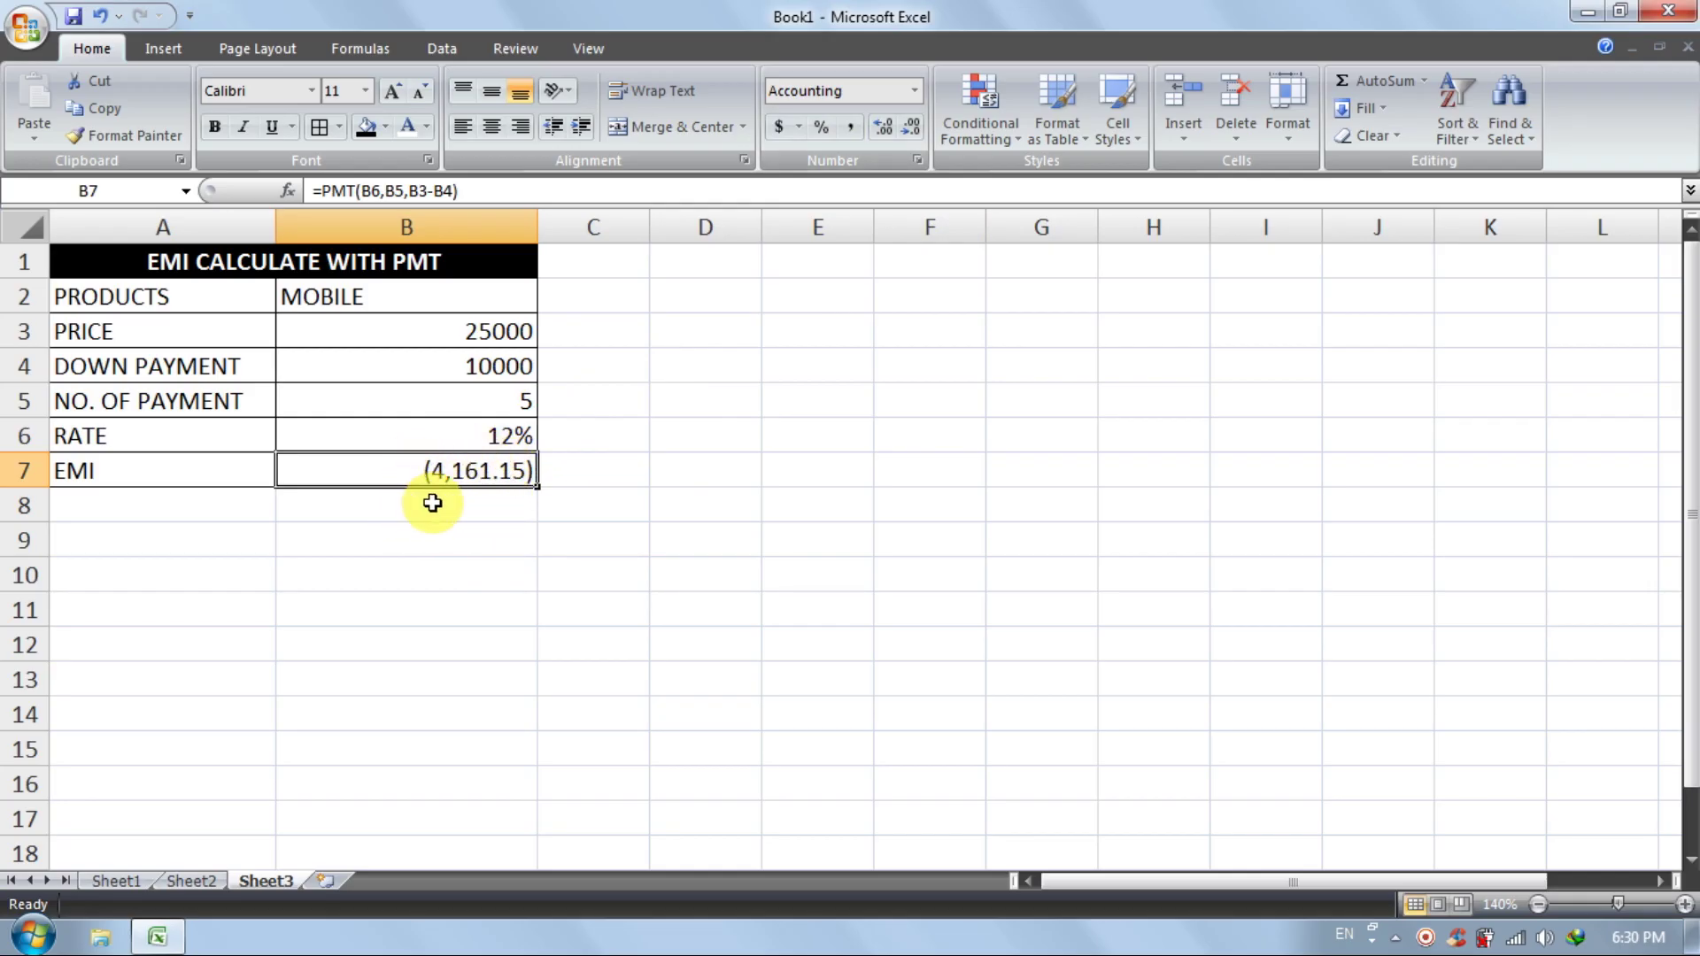
pyautogui.click(505, 571)
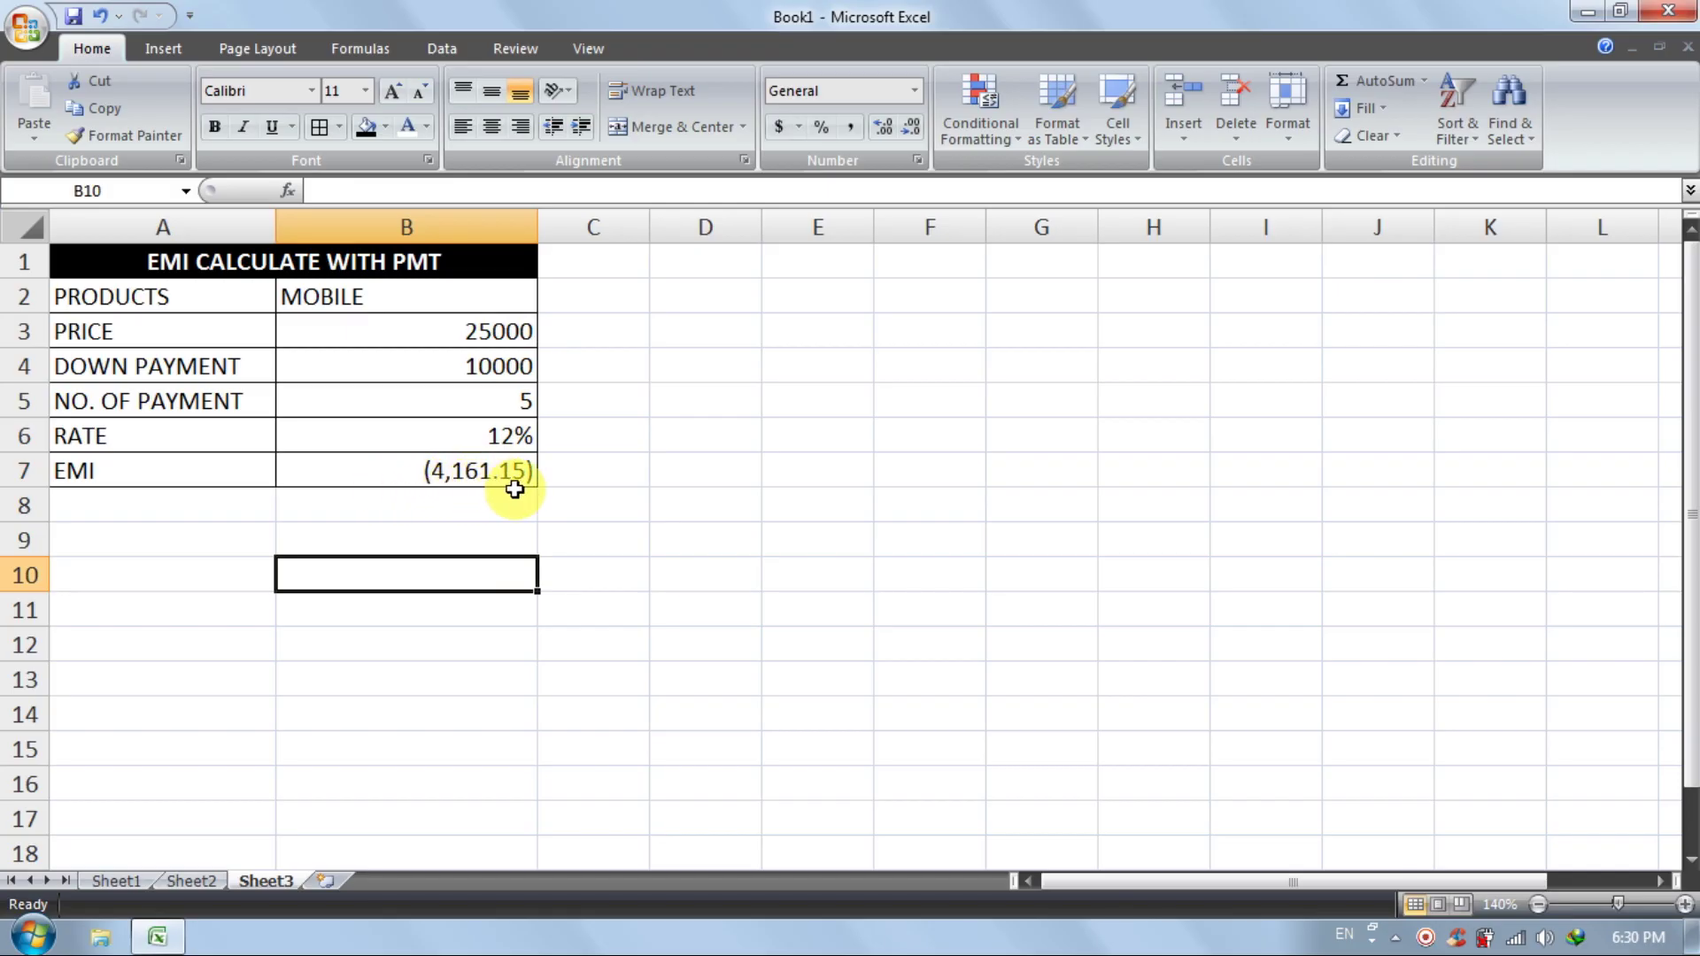
pyautogui.click(687, 570)
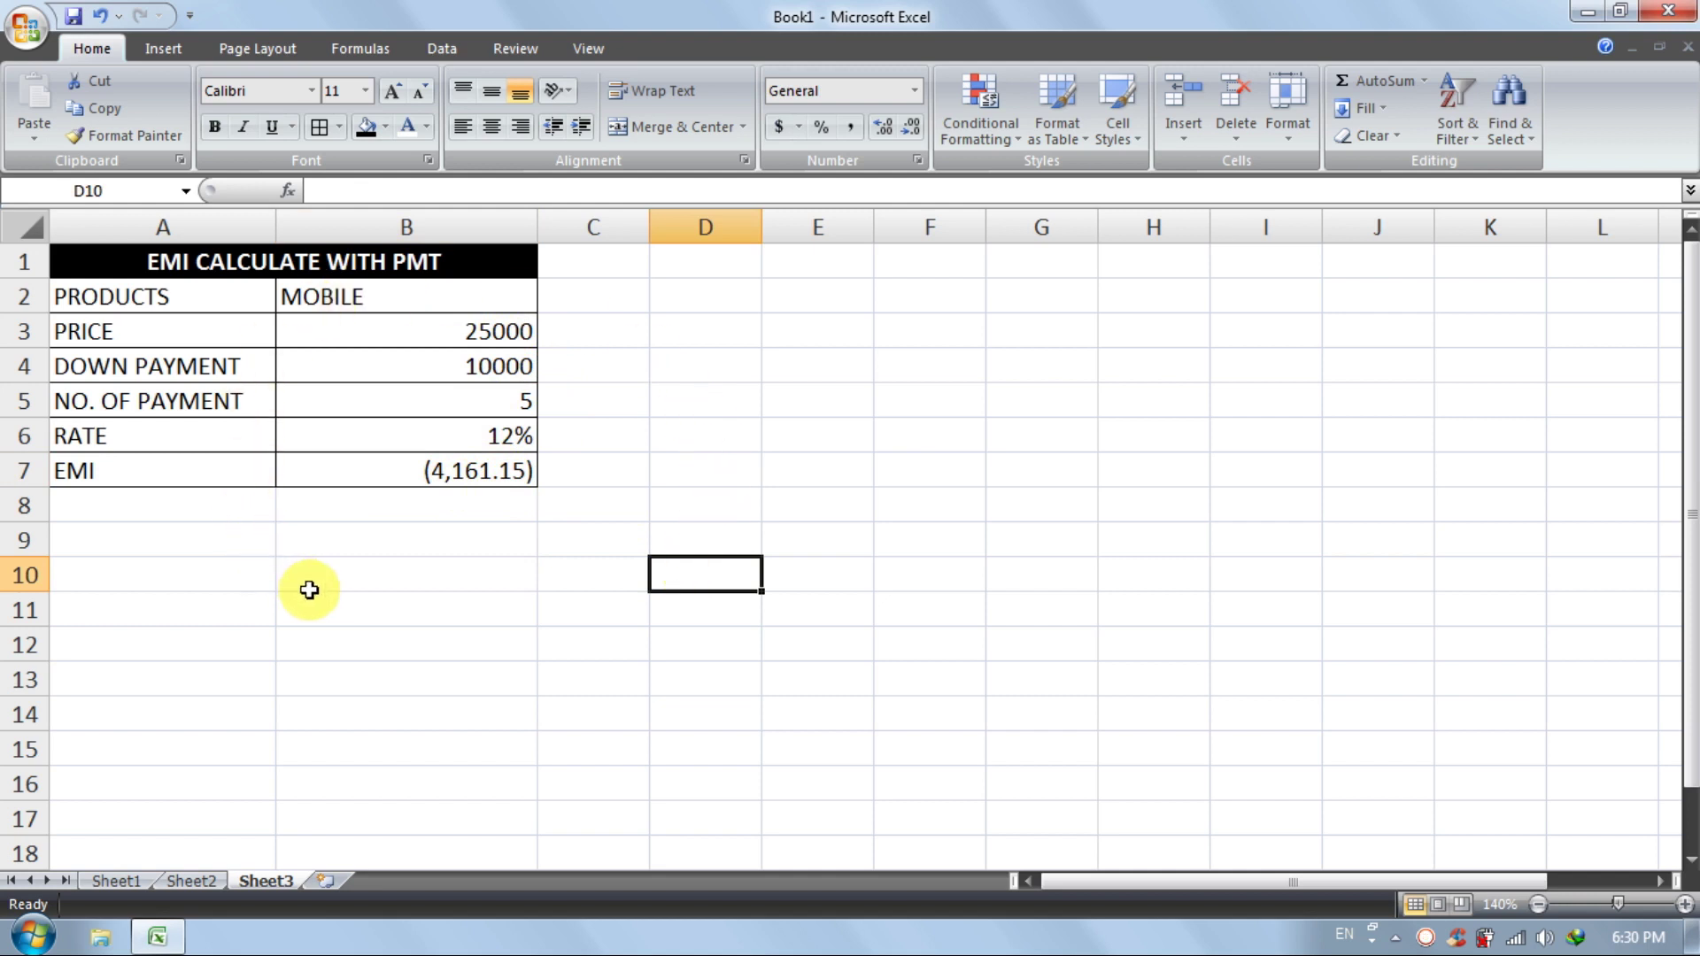
# Copy the whole EMI table in A1:B7 and paste the copy starting at D1
pyautogui.moveTo(407, 475); pyautogui.dragTo(158, 266)
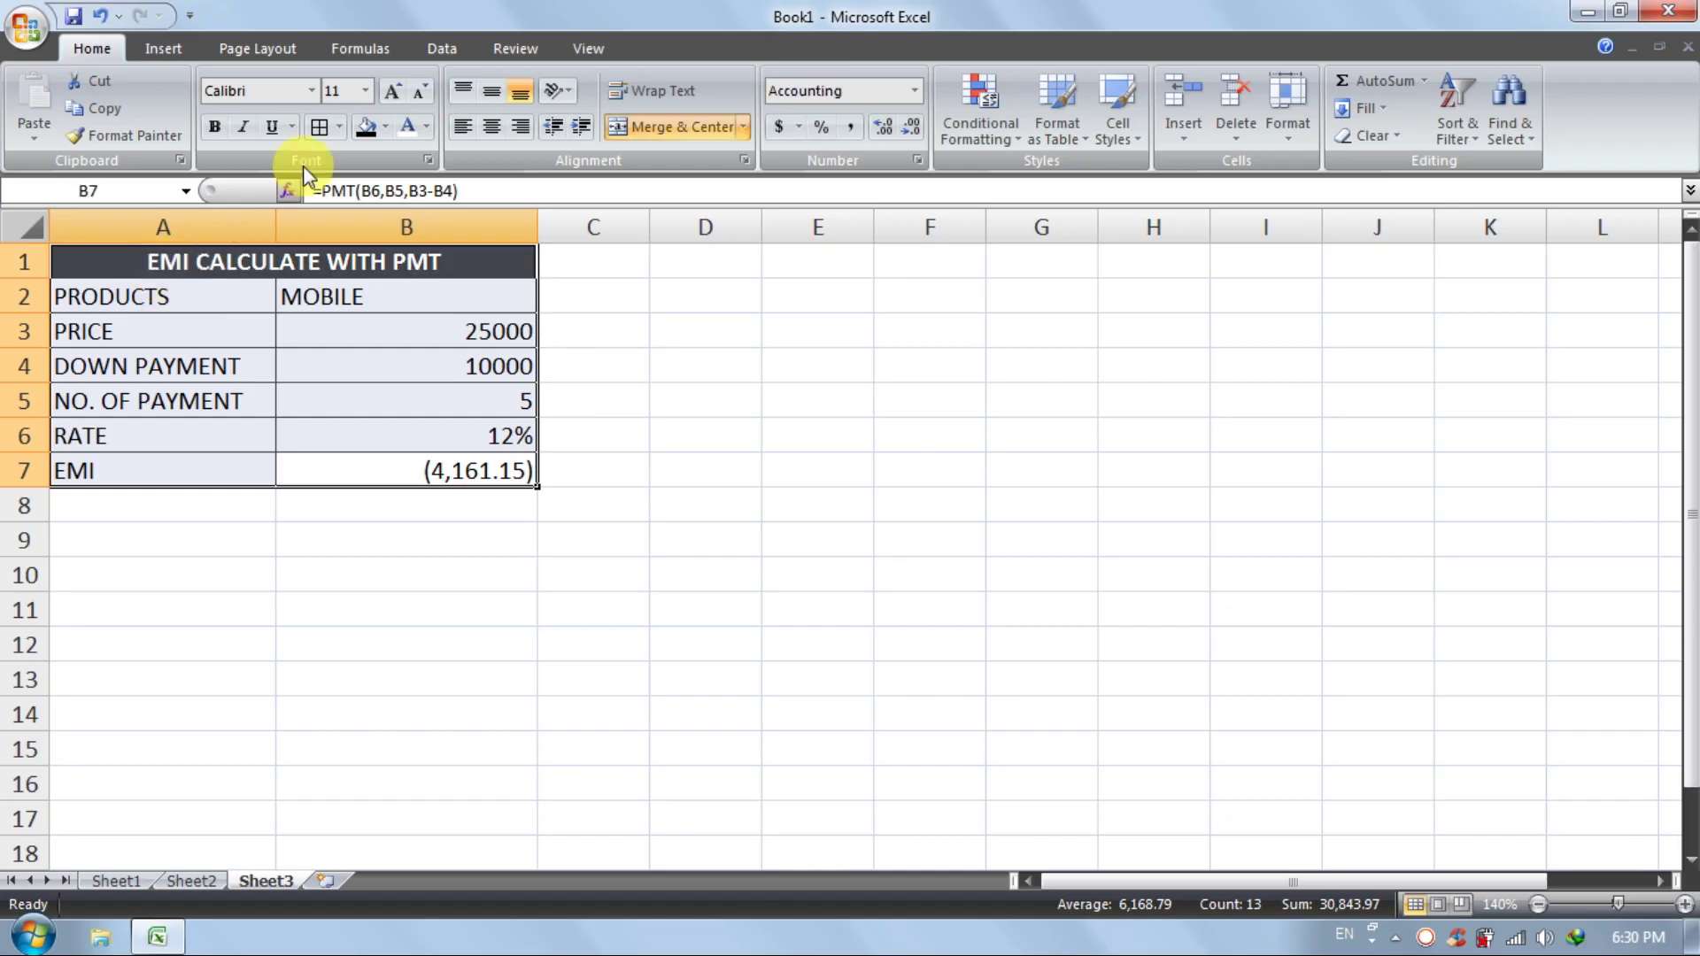
pyautogui.click(104, 107)
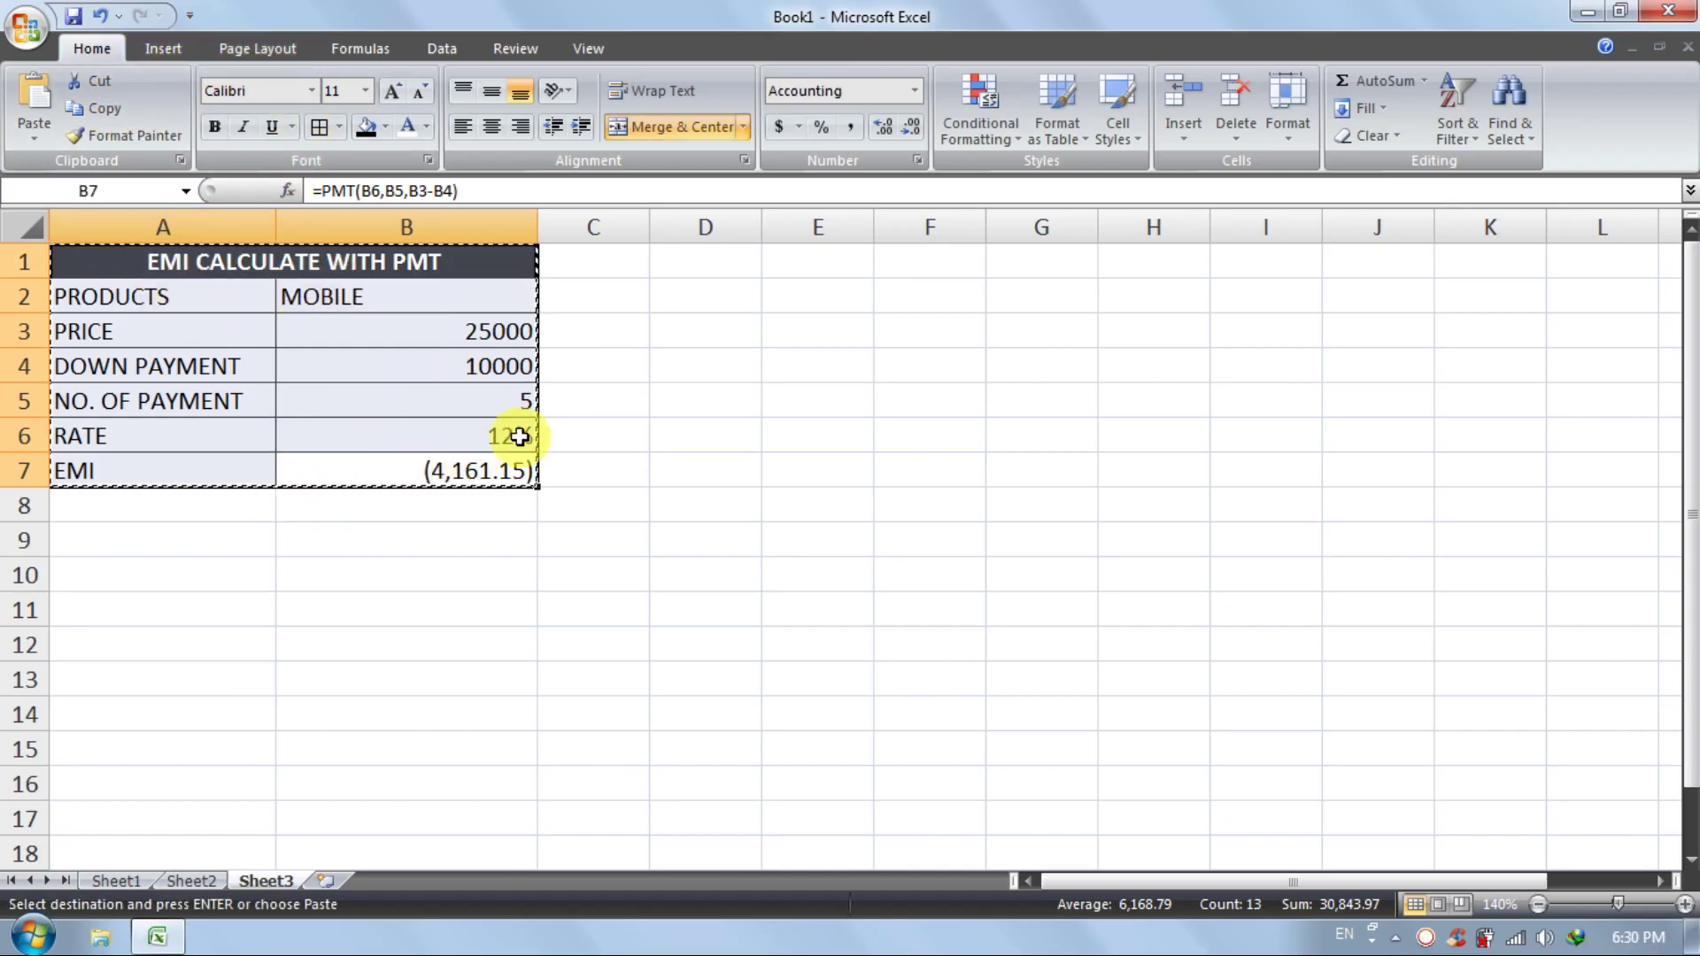
pyautogui.click(717, 264)
pyautogui.click(40, 91)
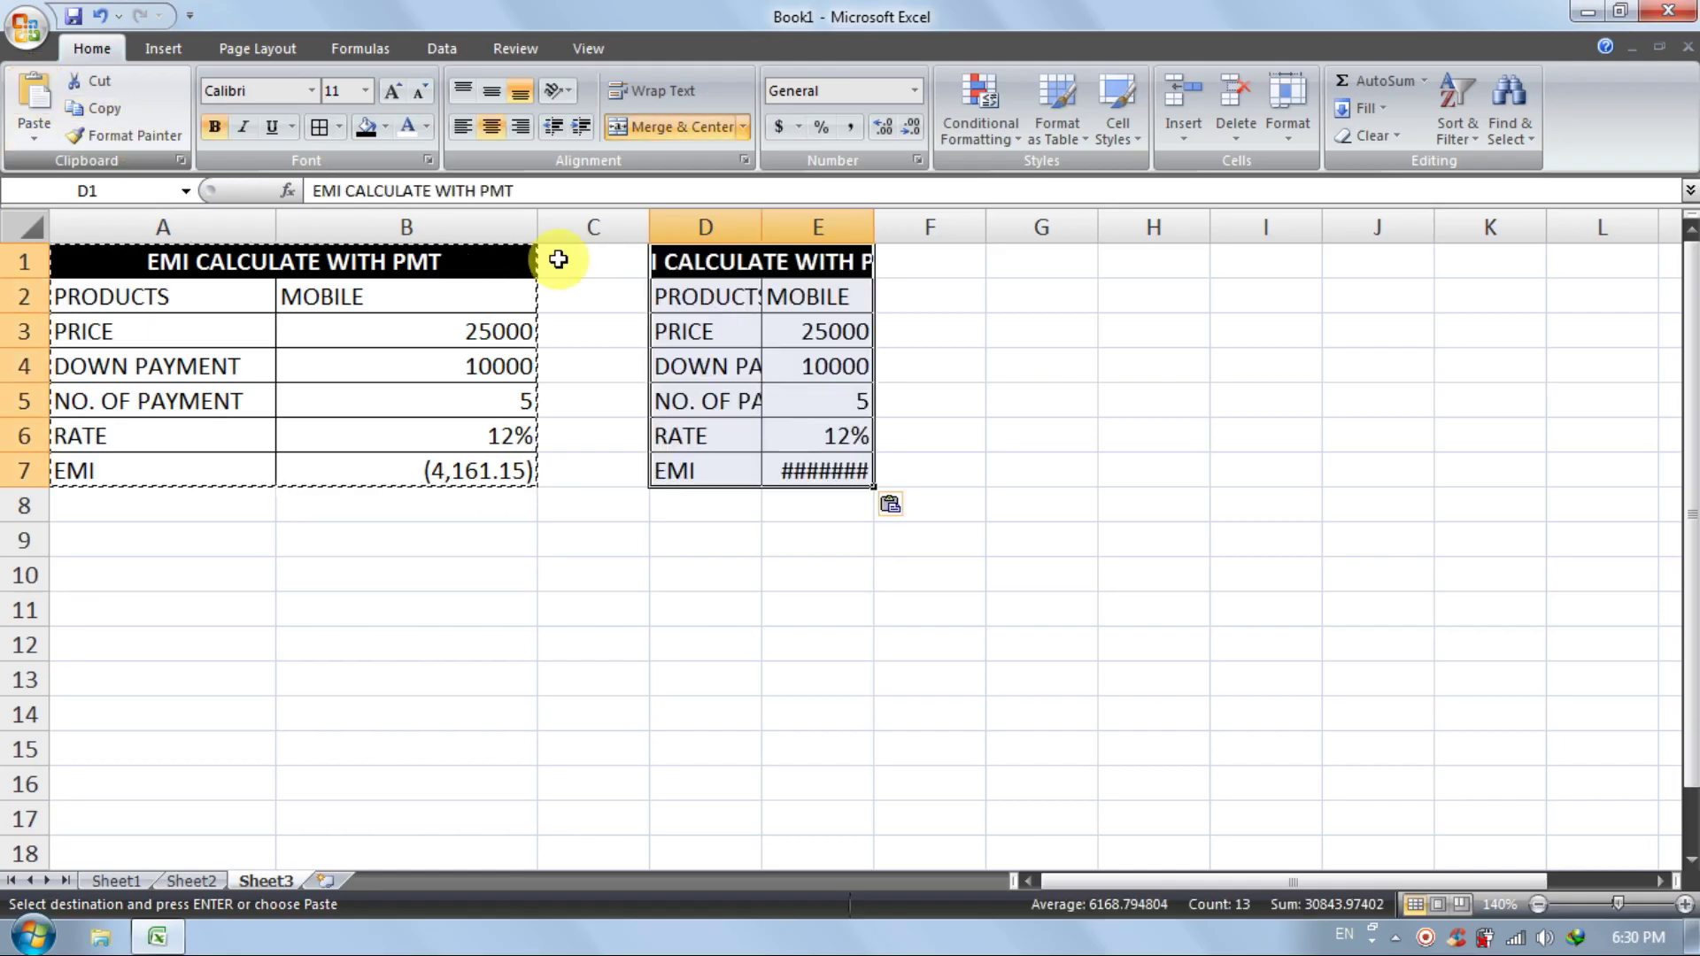
# Widen columns D and E so the copied table's title and EMI value fit
pyautogui.click(1041, 435)
pyautogui.moveTo(764, 221); pyautogui.dragTo(831, 228)
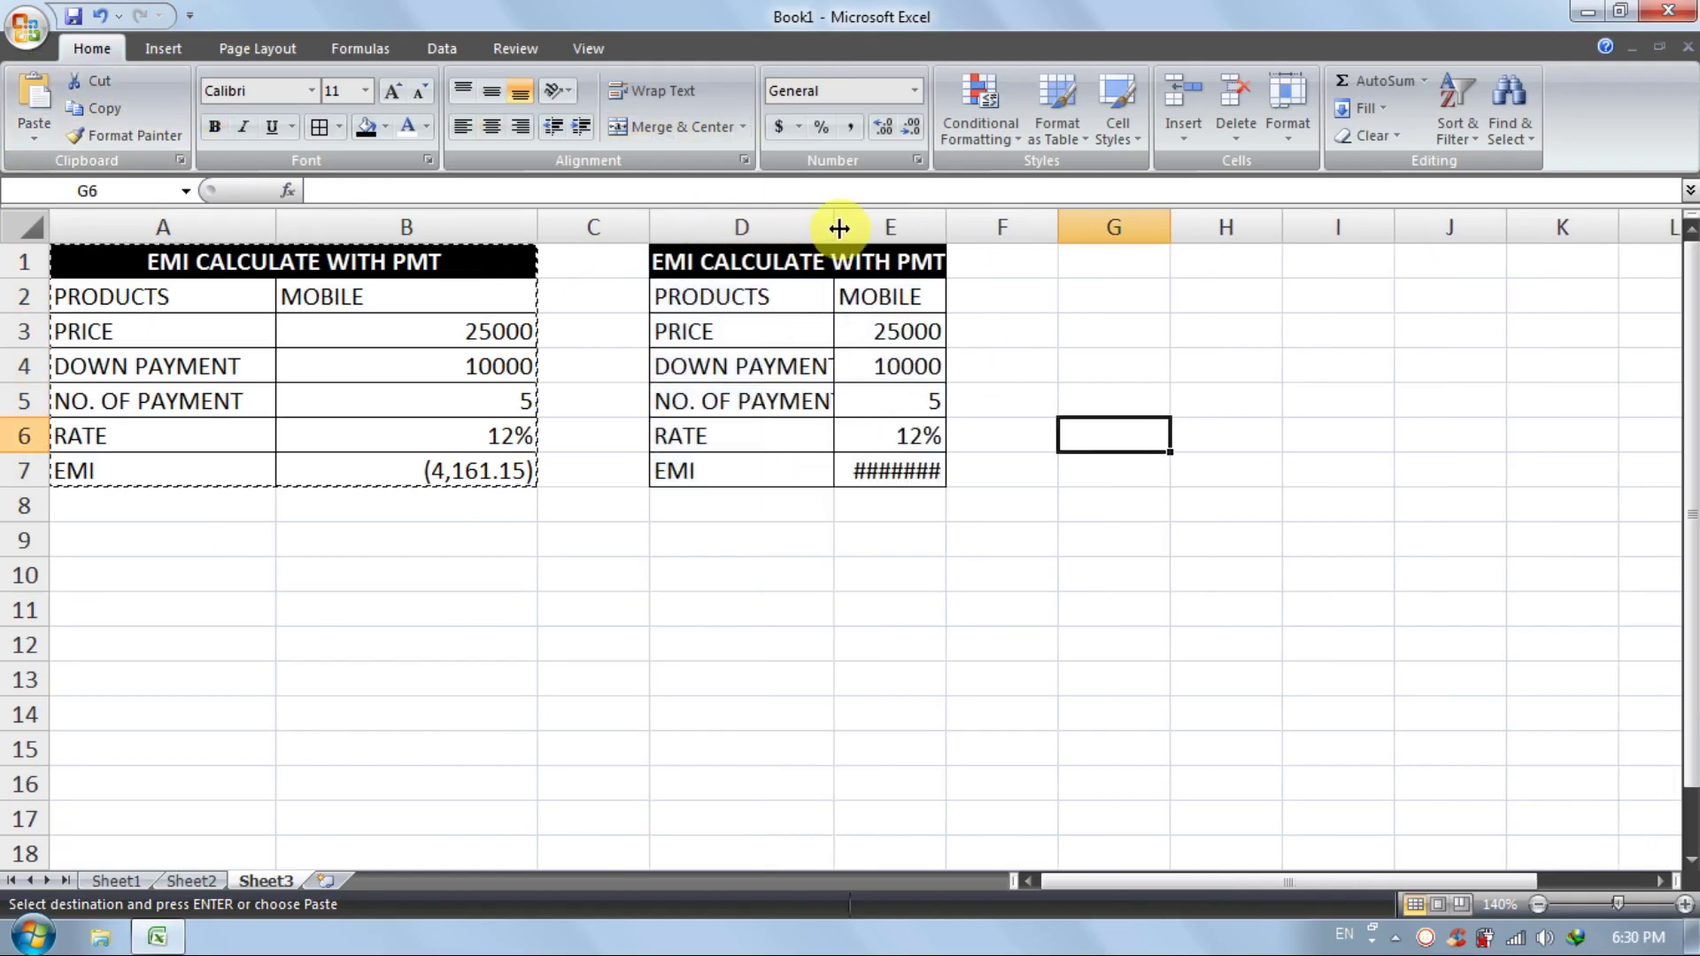
pyautogui.moveTo(944, 221); pyautogui.dragTo(1051, 221)
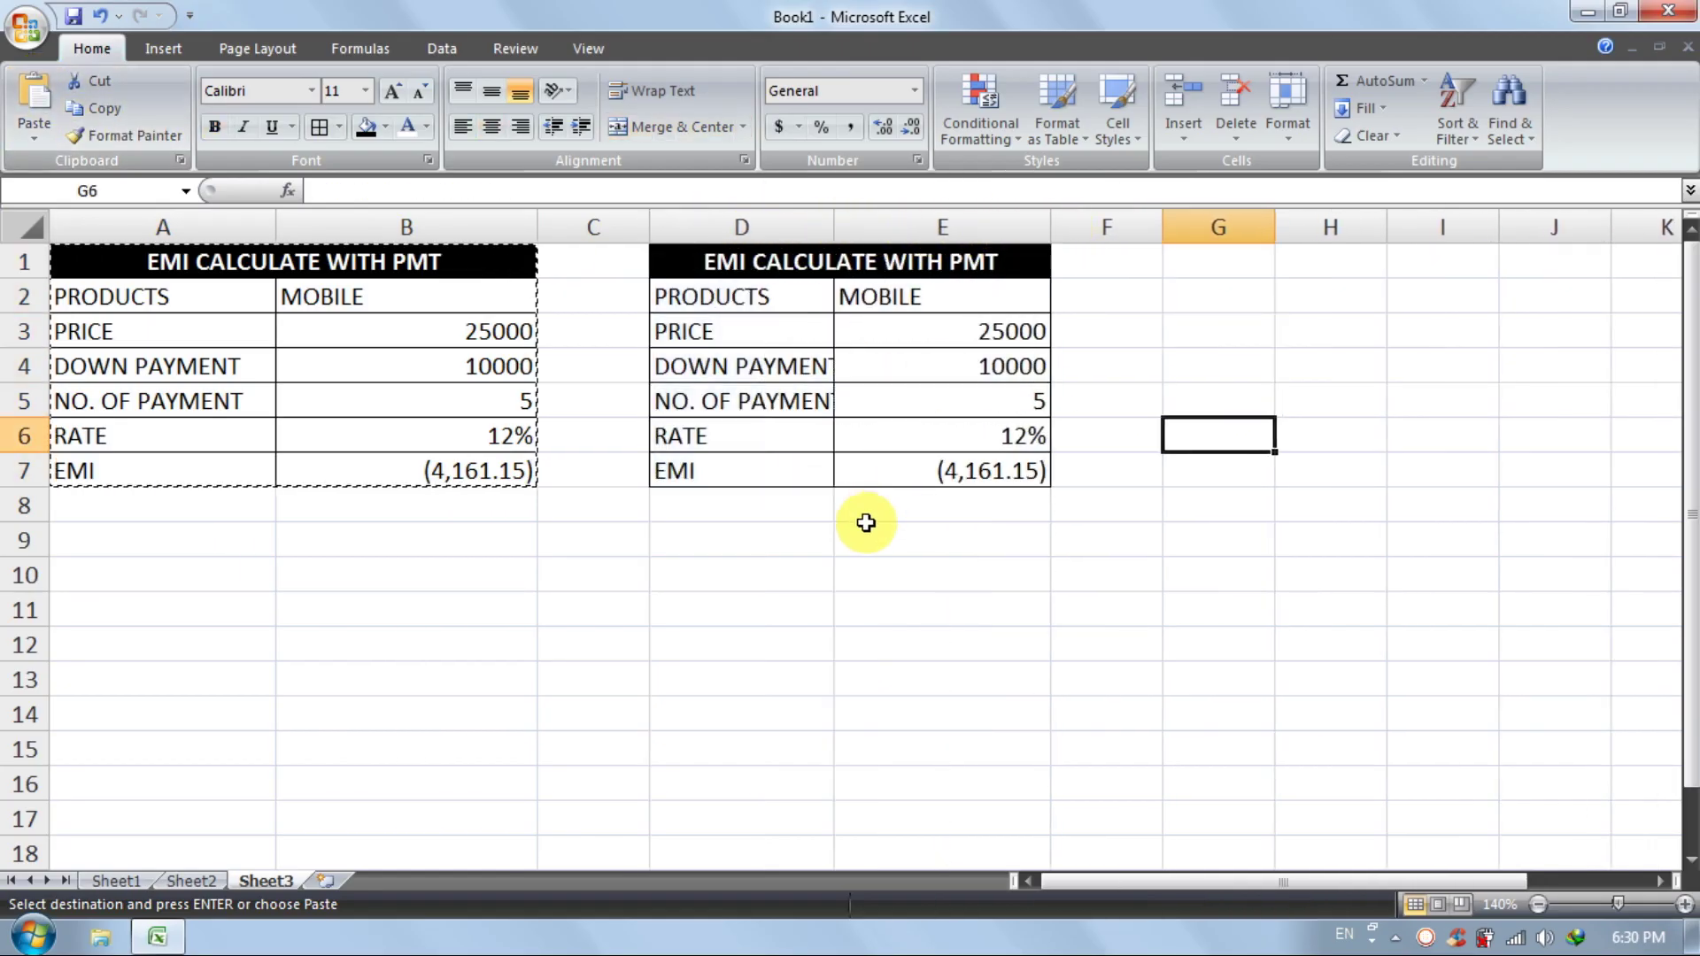
# Replace PMT in the copied table's title in D1 so it reads EMI CALCULATE WITH GOAL SEEK
pyautogui.click(968, 257)
pyautogui.doubleClick(949, 260)
pyautogui.moveTo(949, 261); pyautogui.dragTo(1023, 263)
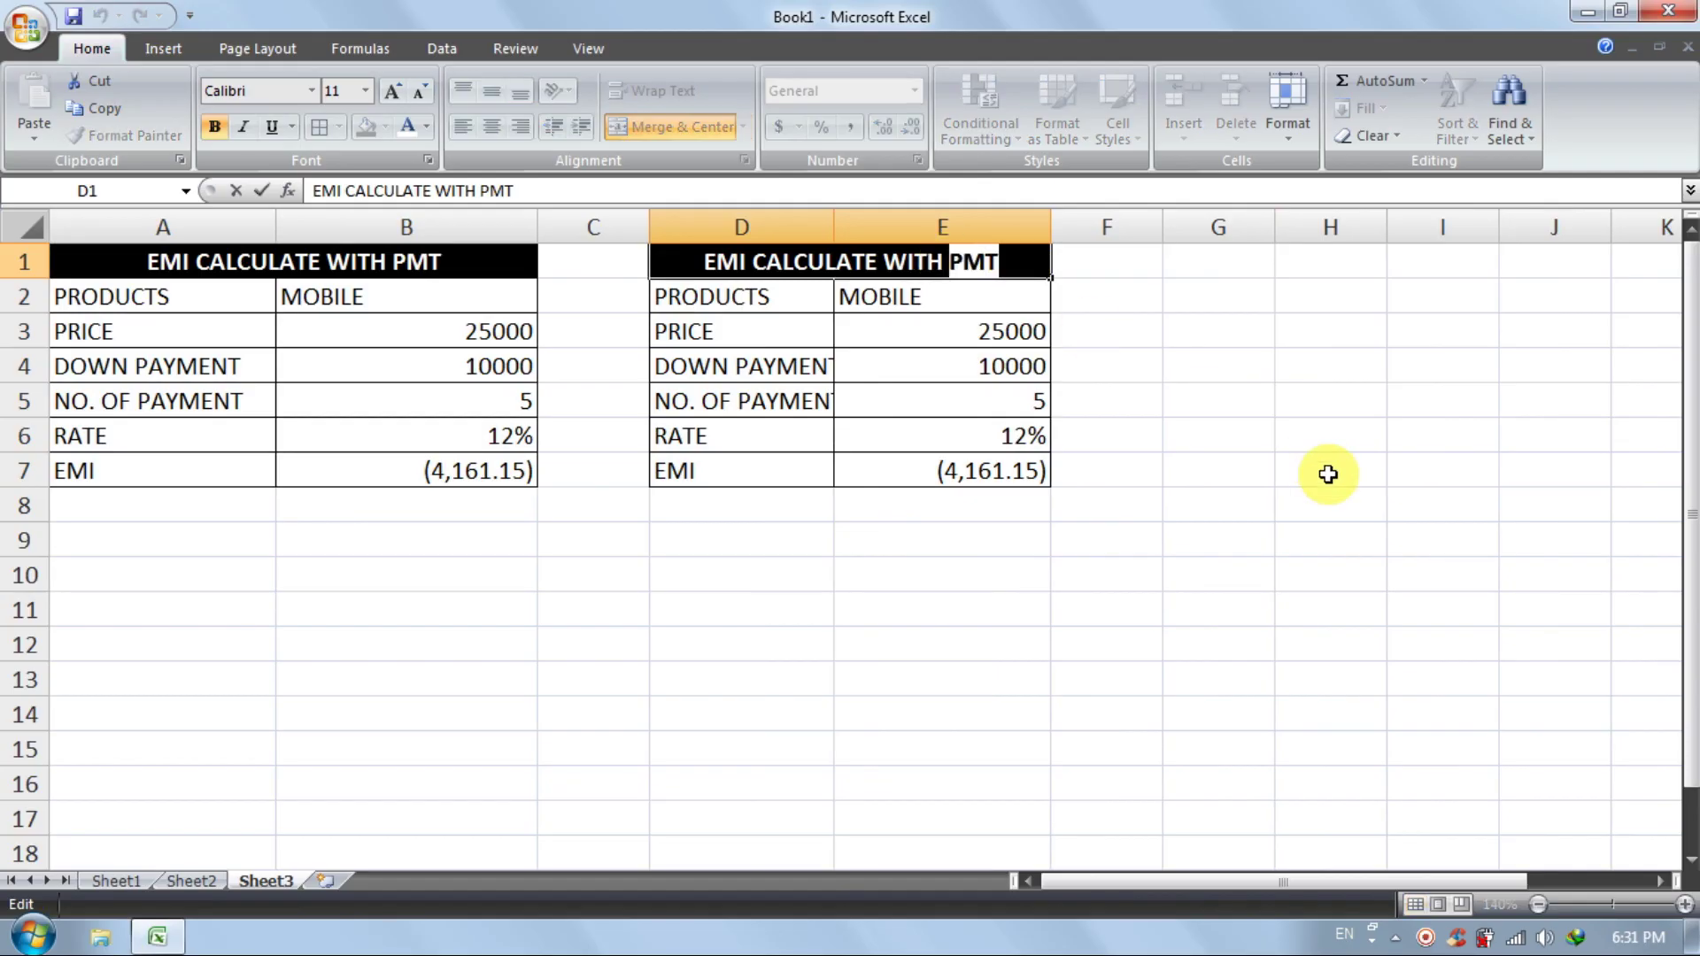
pyautogui.write('GO')
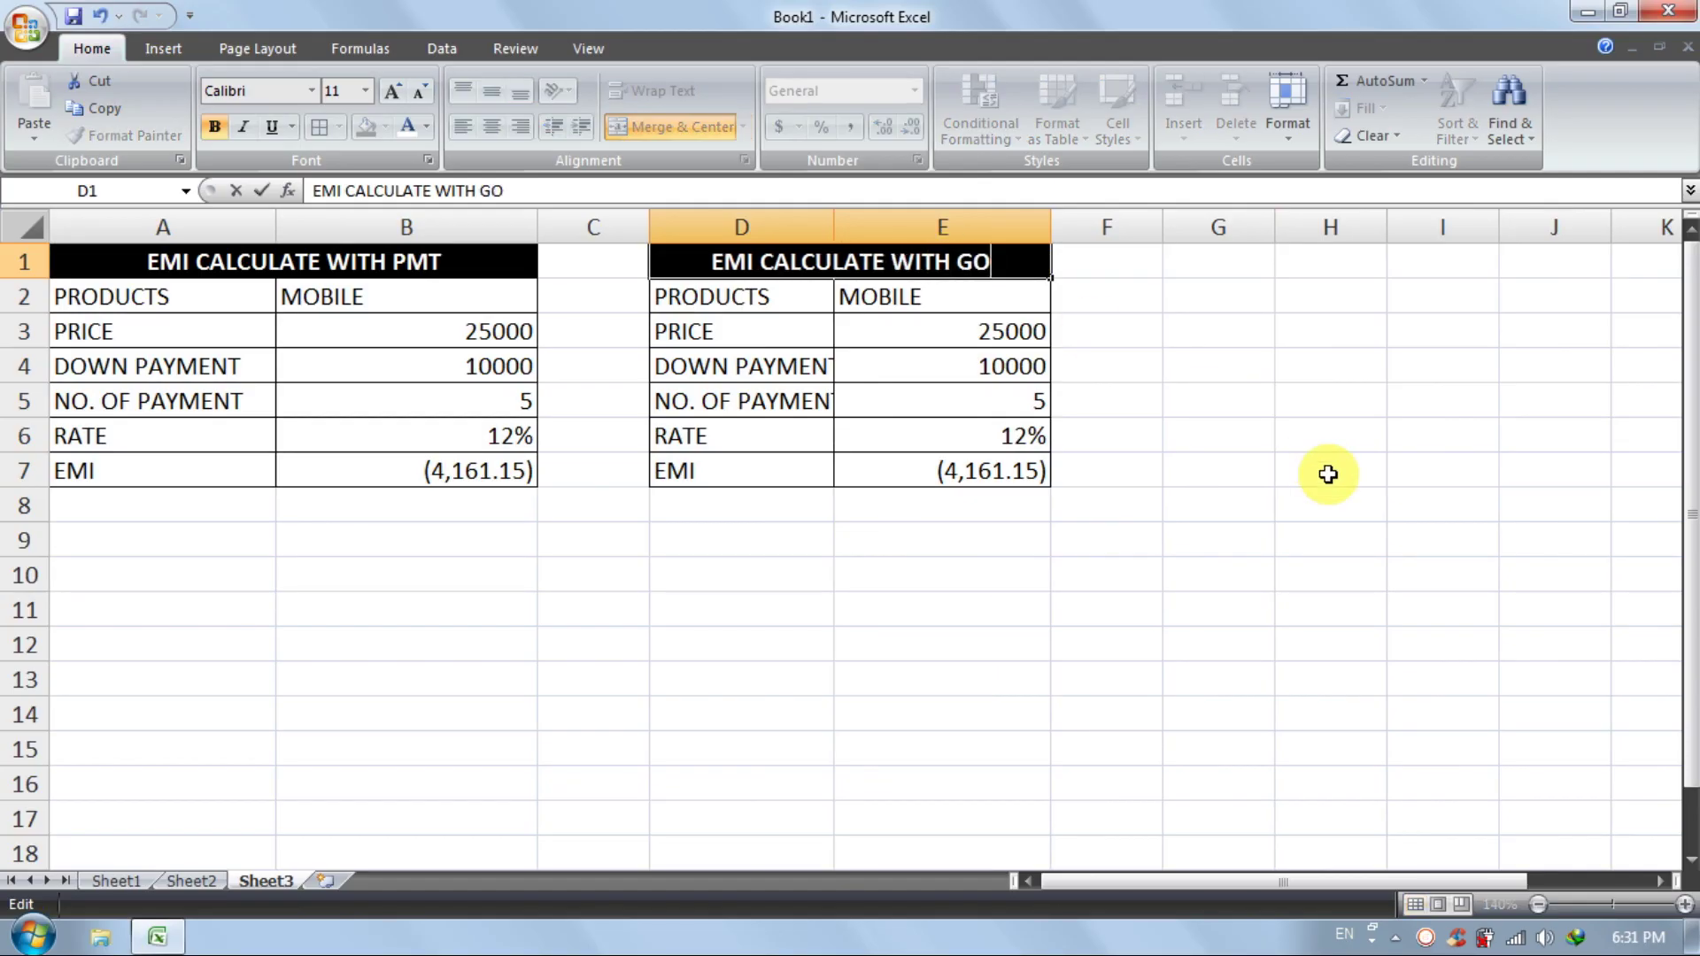
pyautogui.write('AL SEEK')
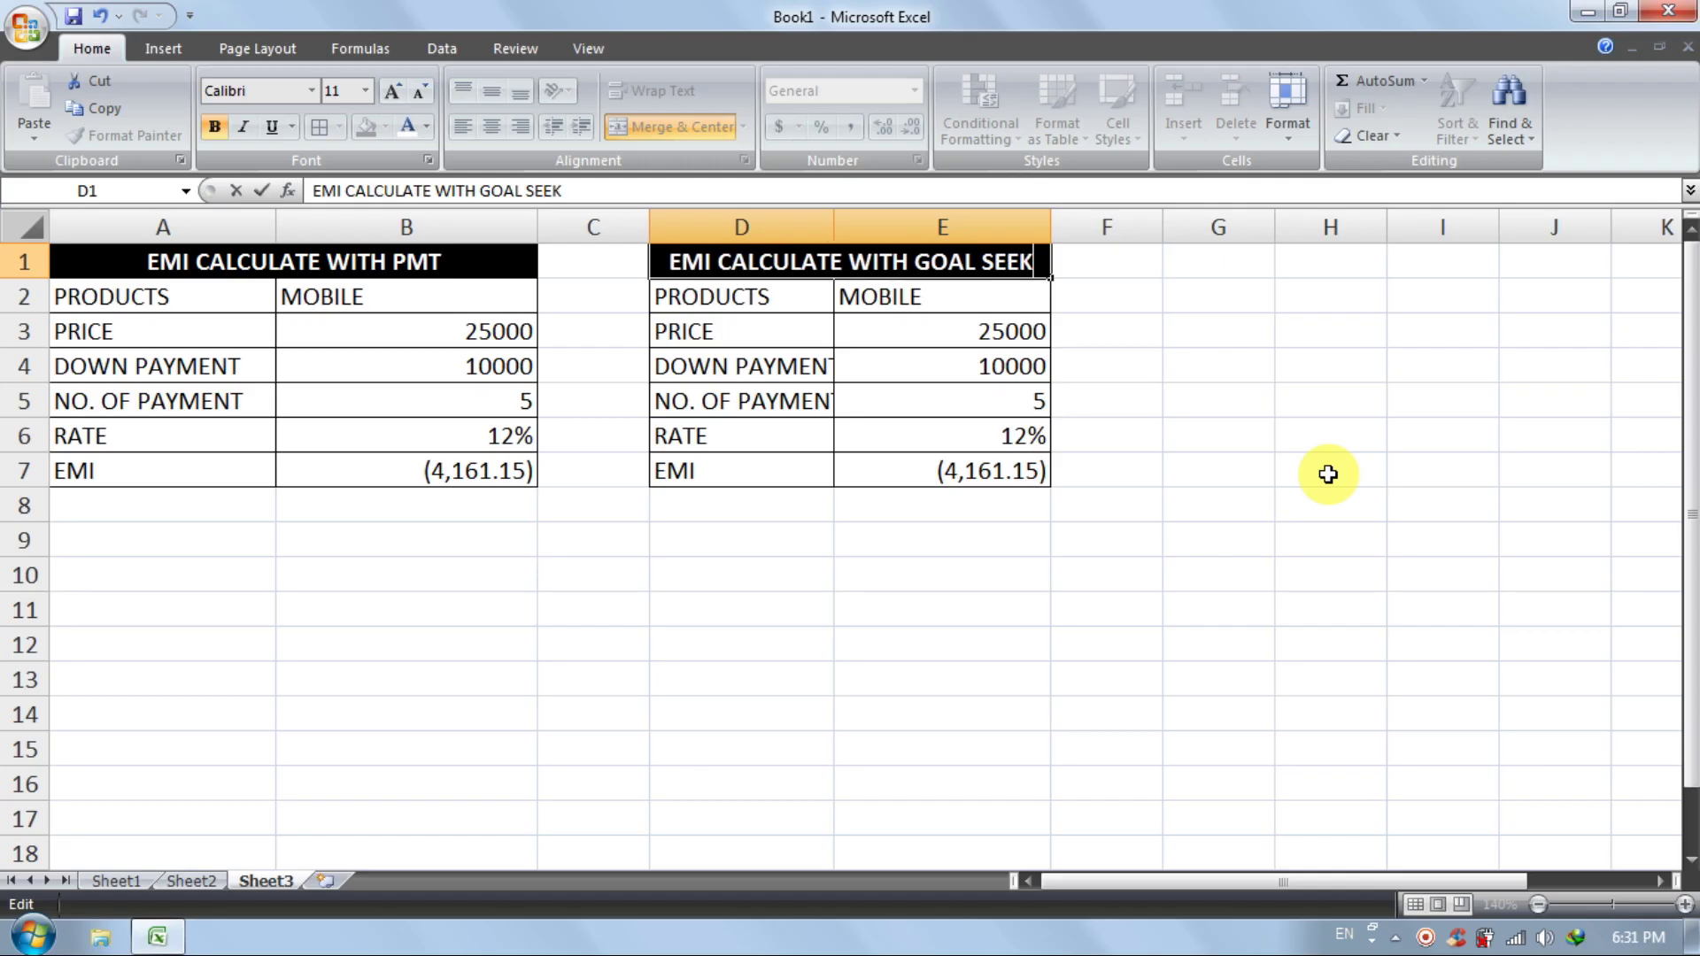
pyautogui.press('Return')
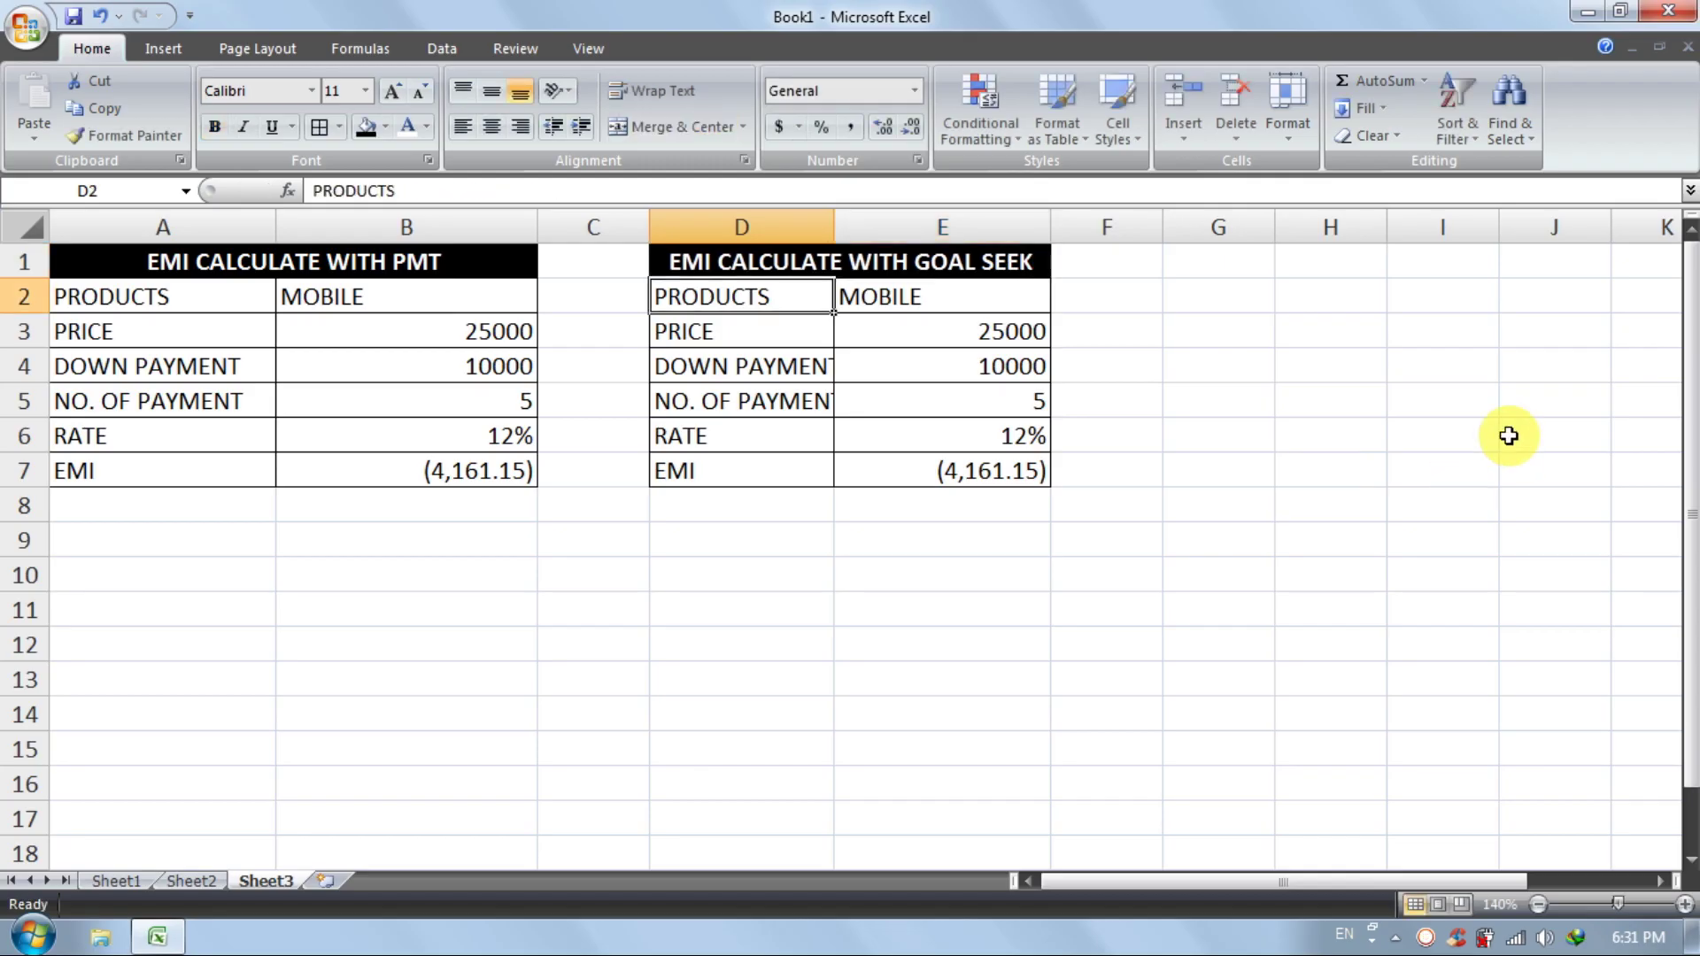
# AutoFit column D to the width of the copied table's labels
pyautogui.click(1103, 398)
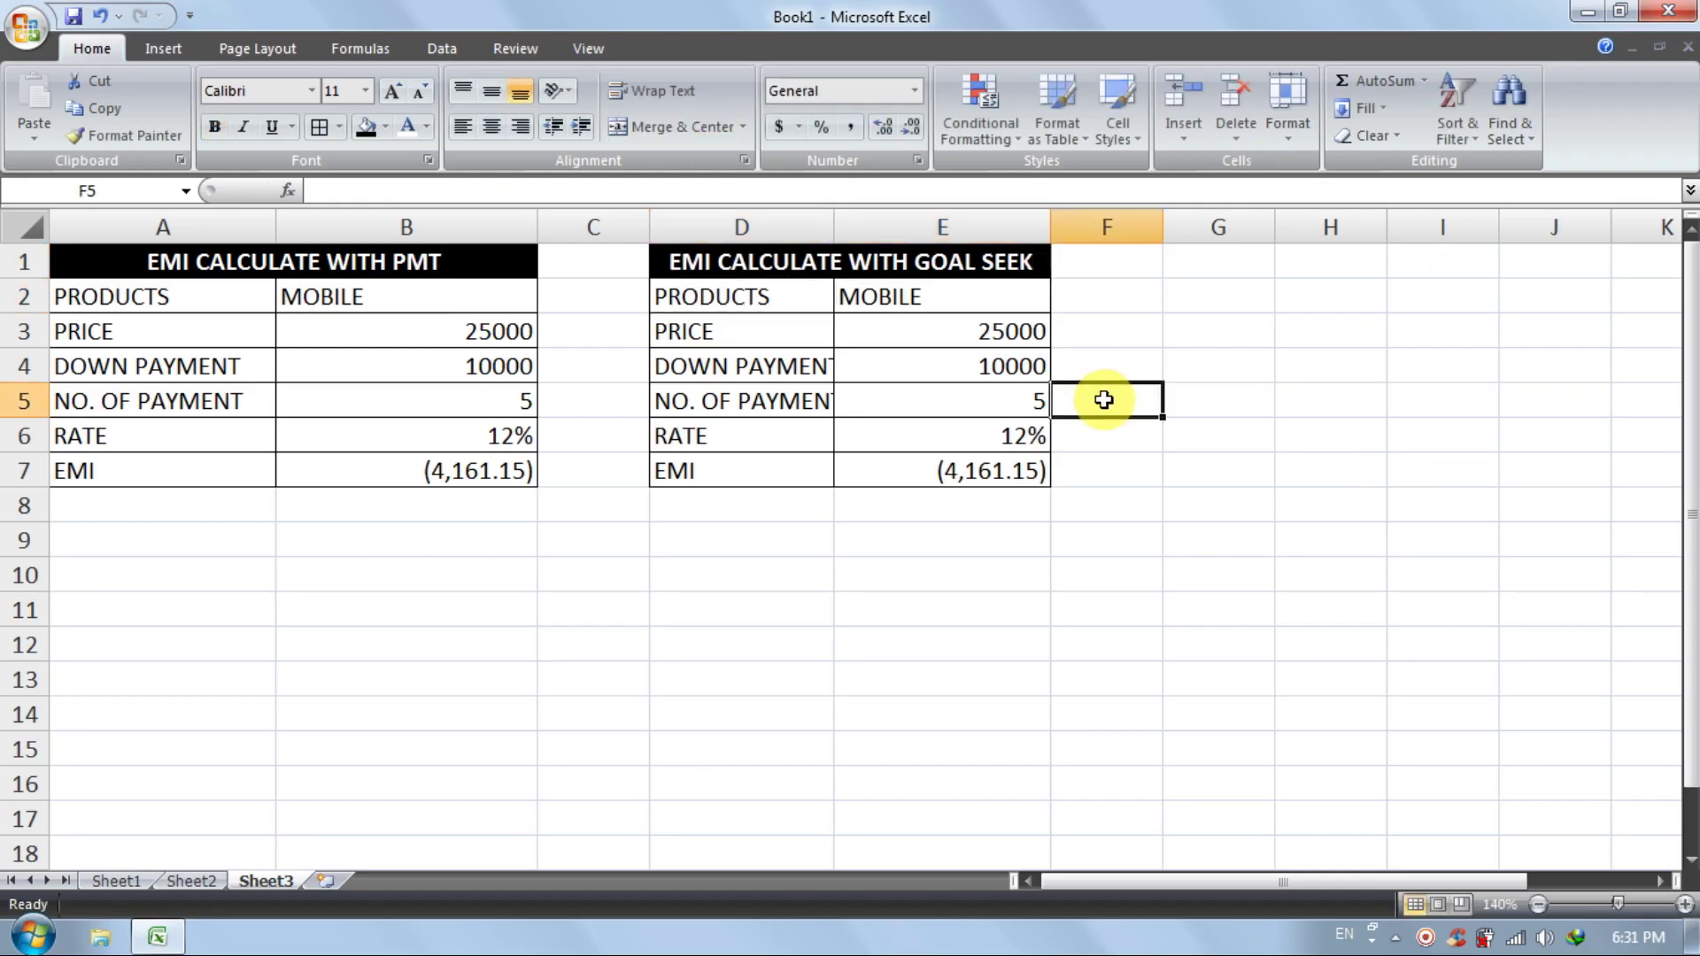
pyautogui.doubleClick(834, 213)
pyautogui.click(1121, 539)
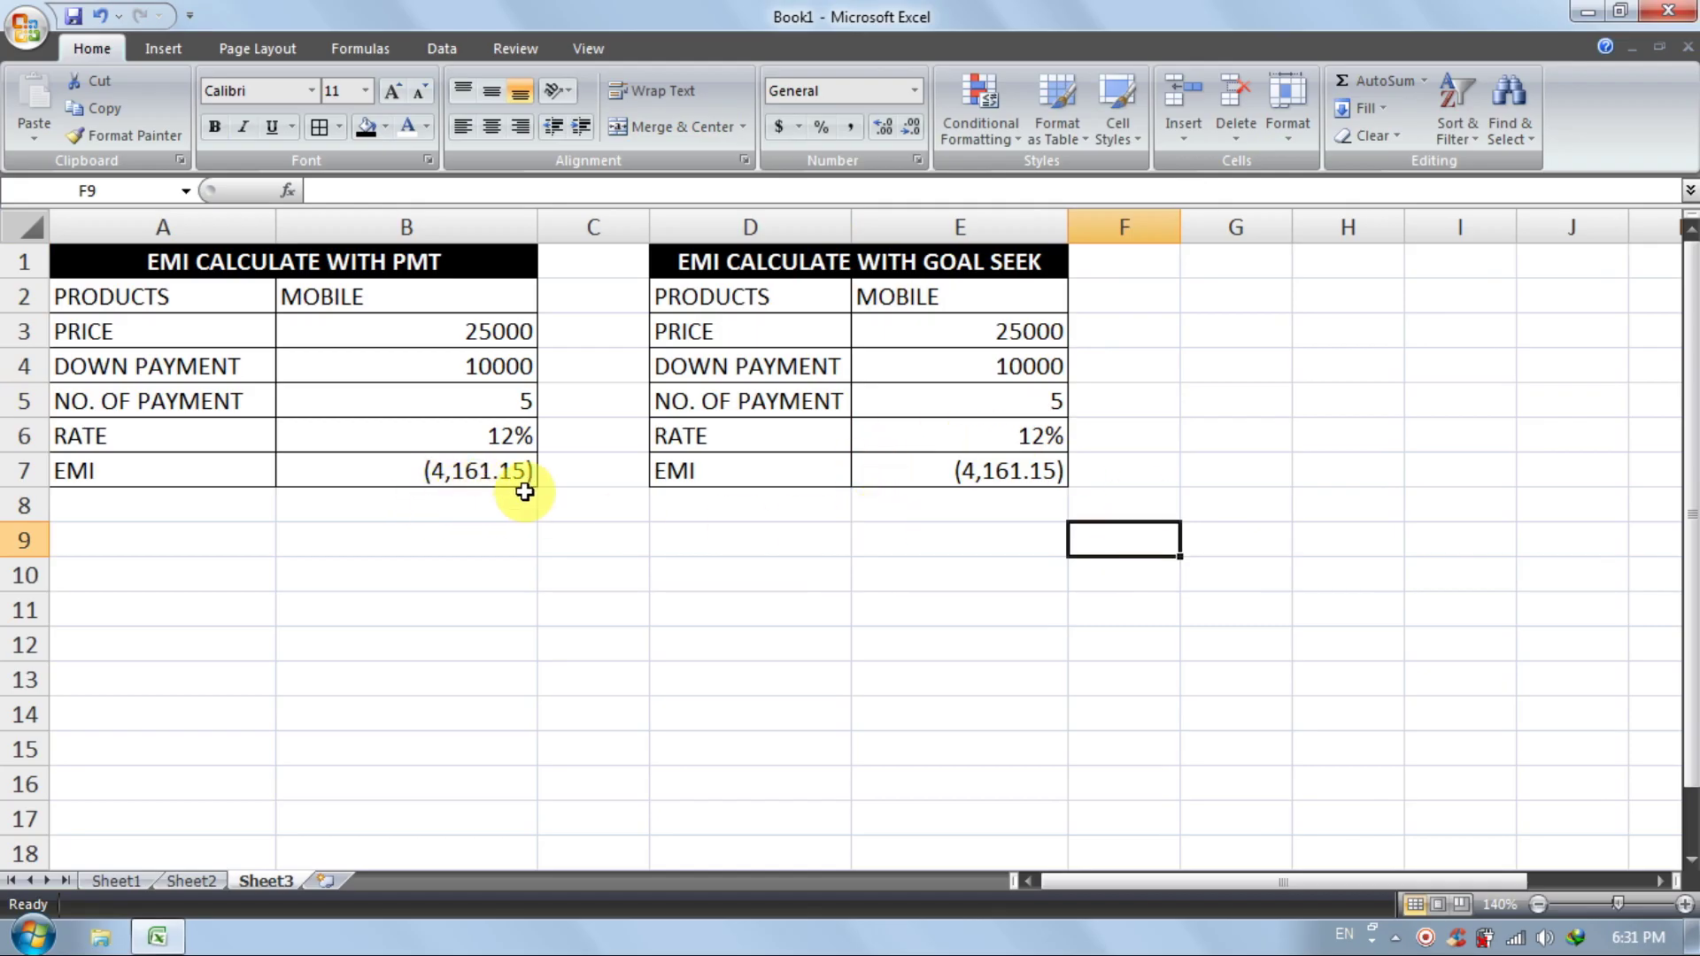
# Enter the desired EMI of 2500 in E9, below the Goal Seek table
pyautogui.click(948, 620)
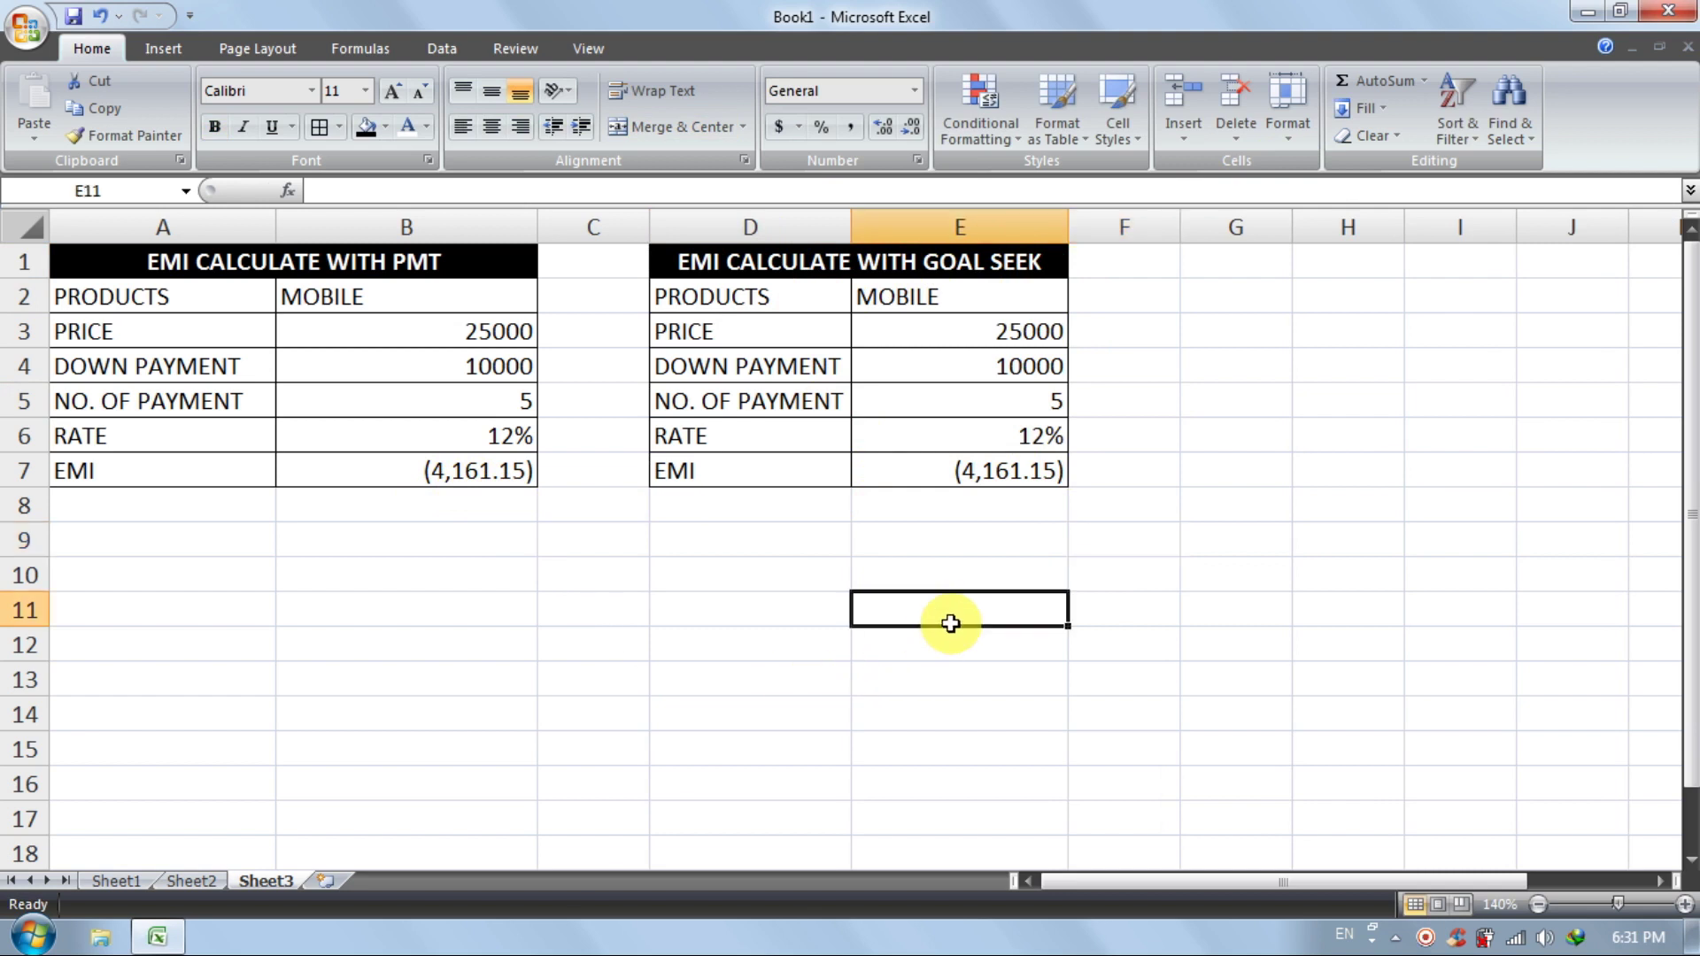
pyautogui.click(963, 571)
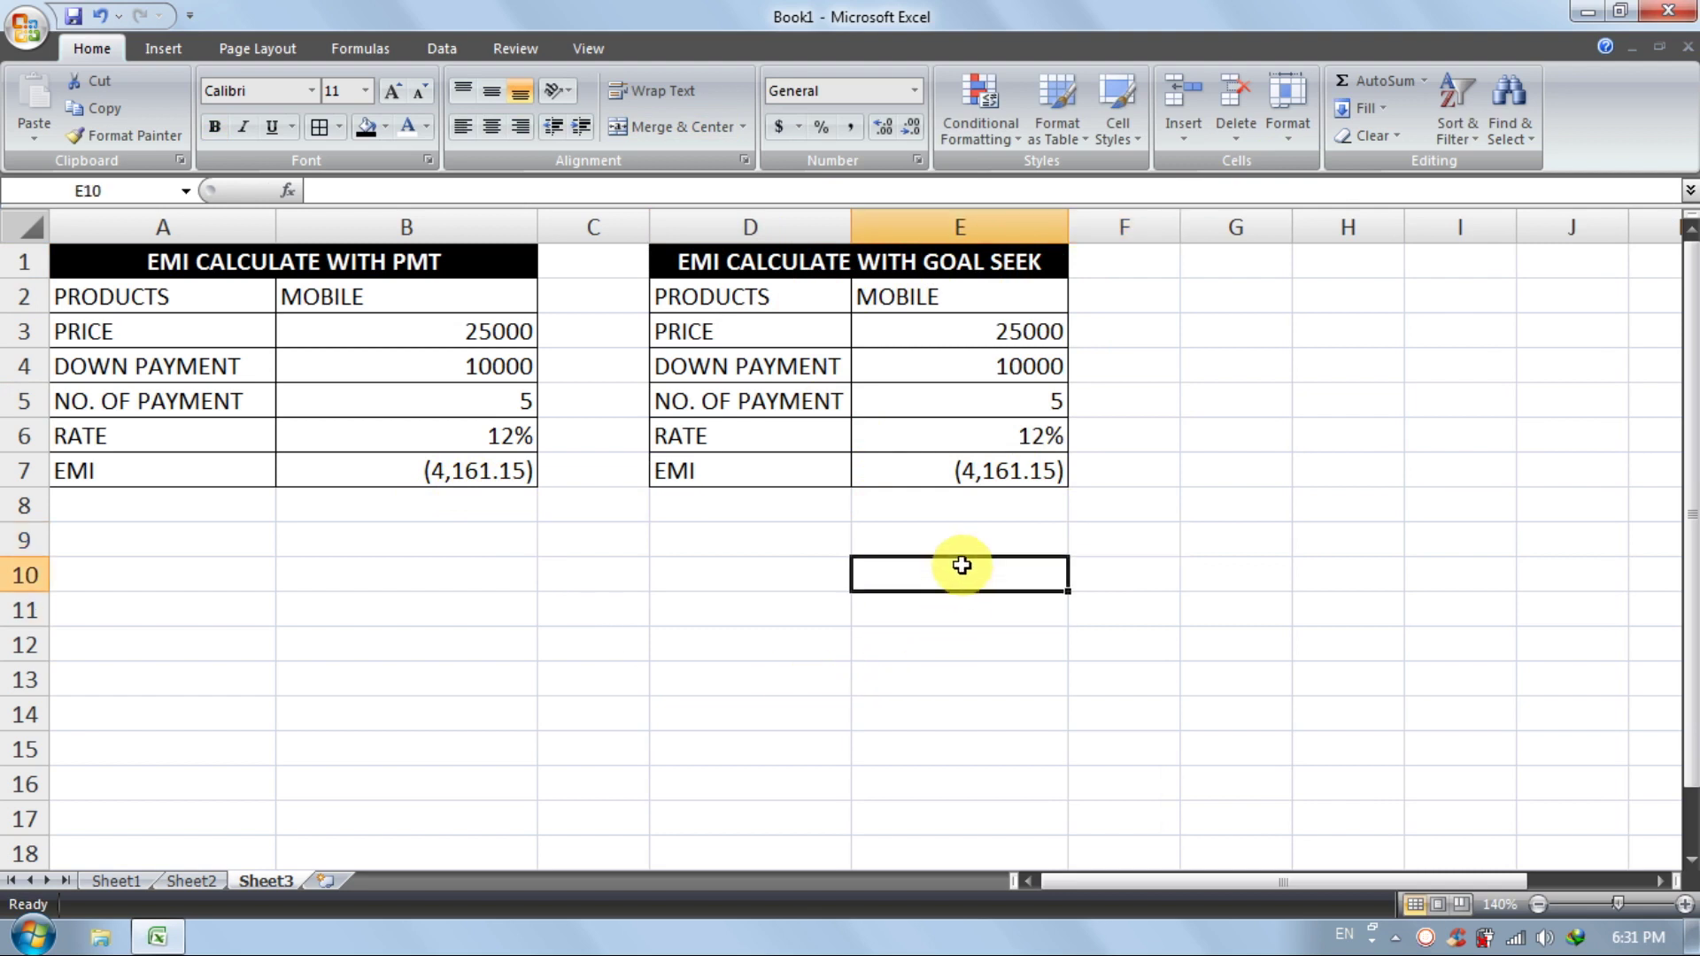
pyautogui.click(965, 545)
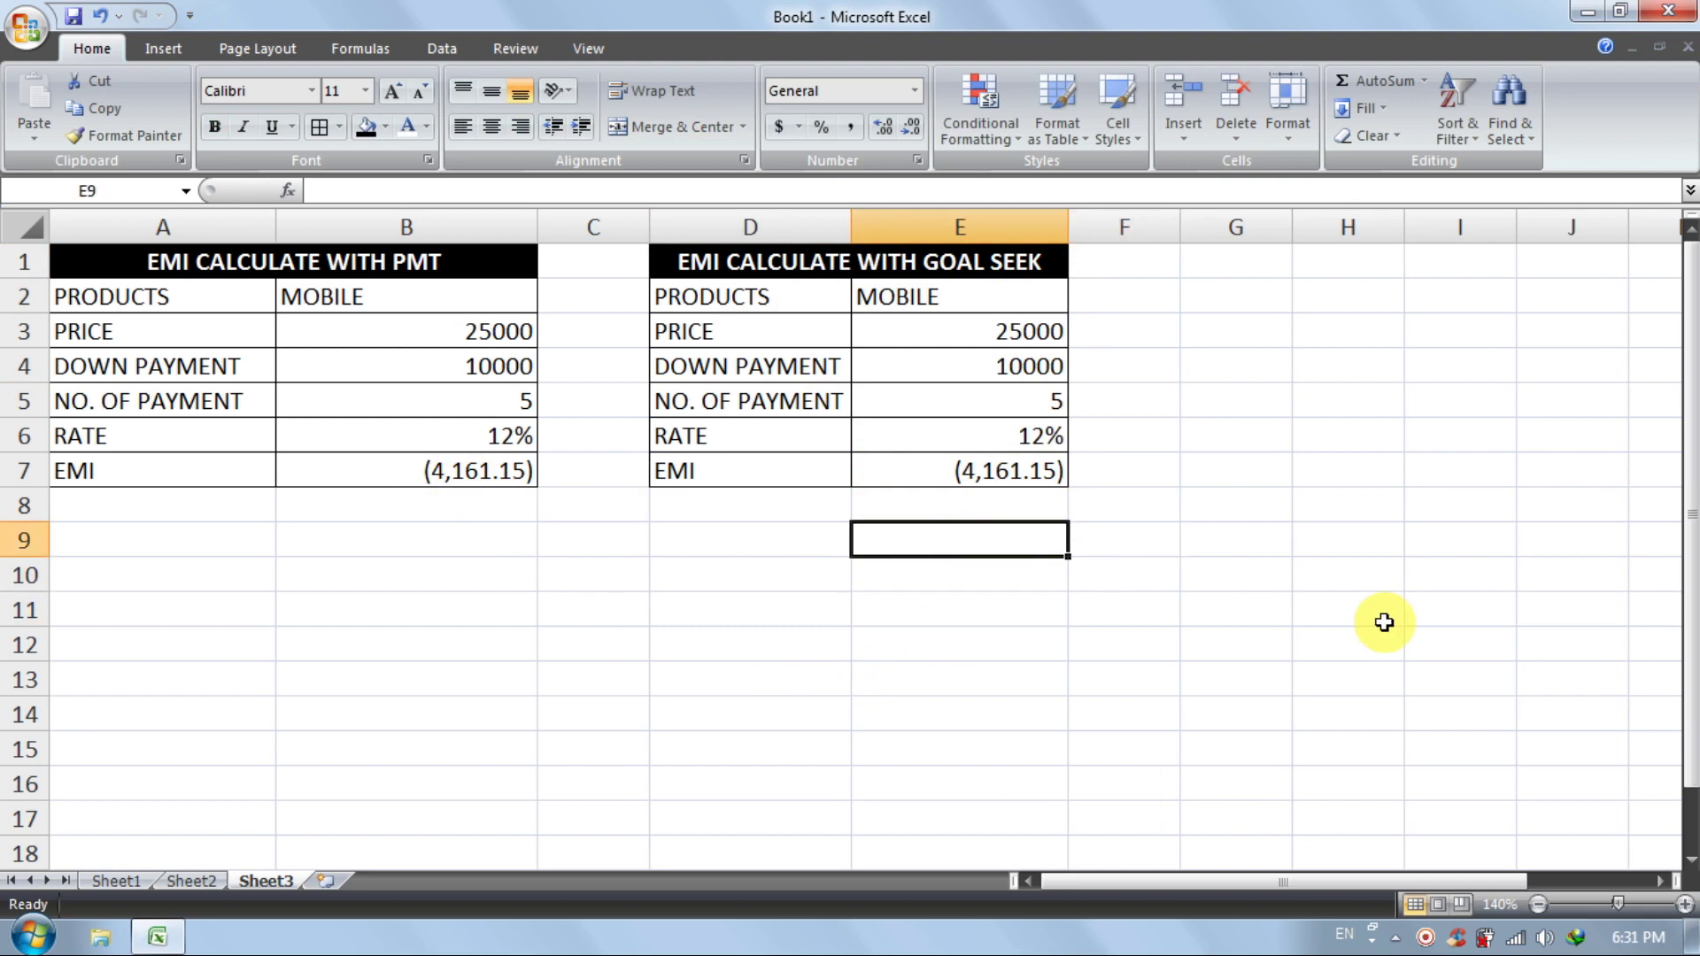
pyautogui.write('2500')
pyautogui.press('Return')
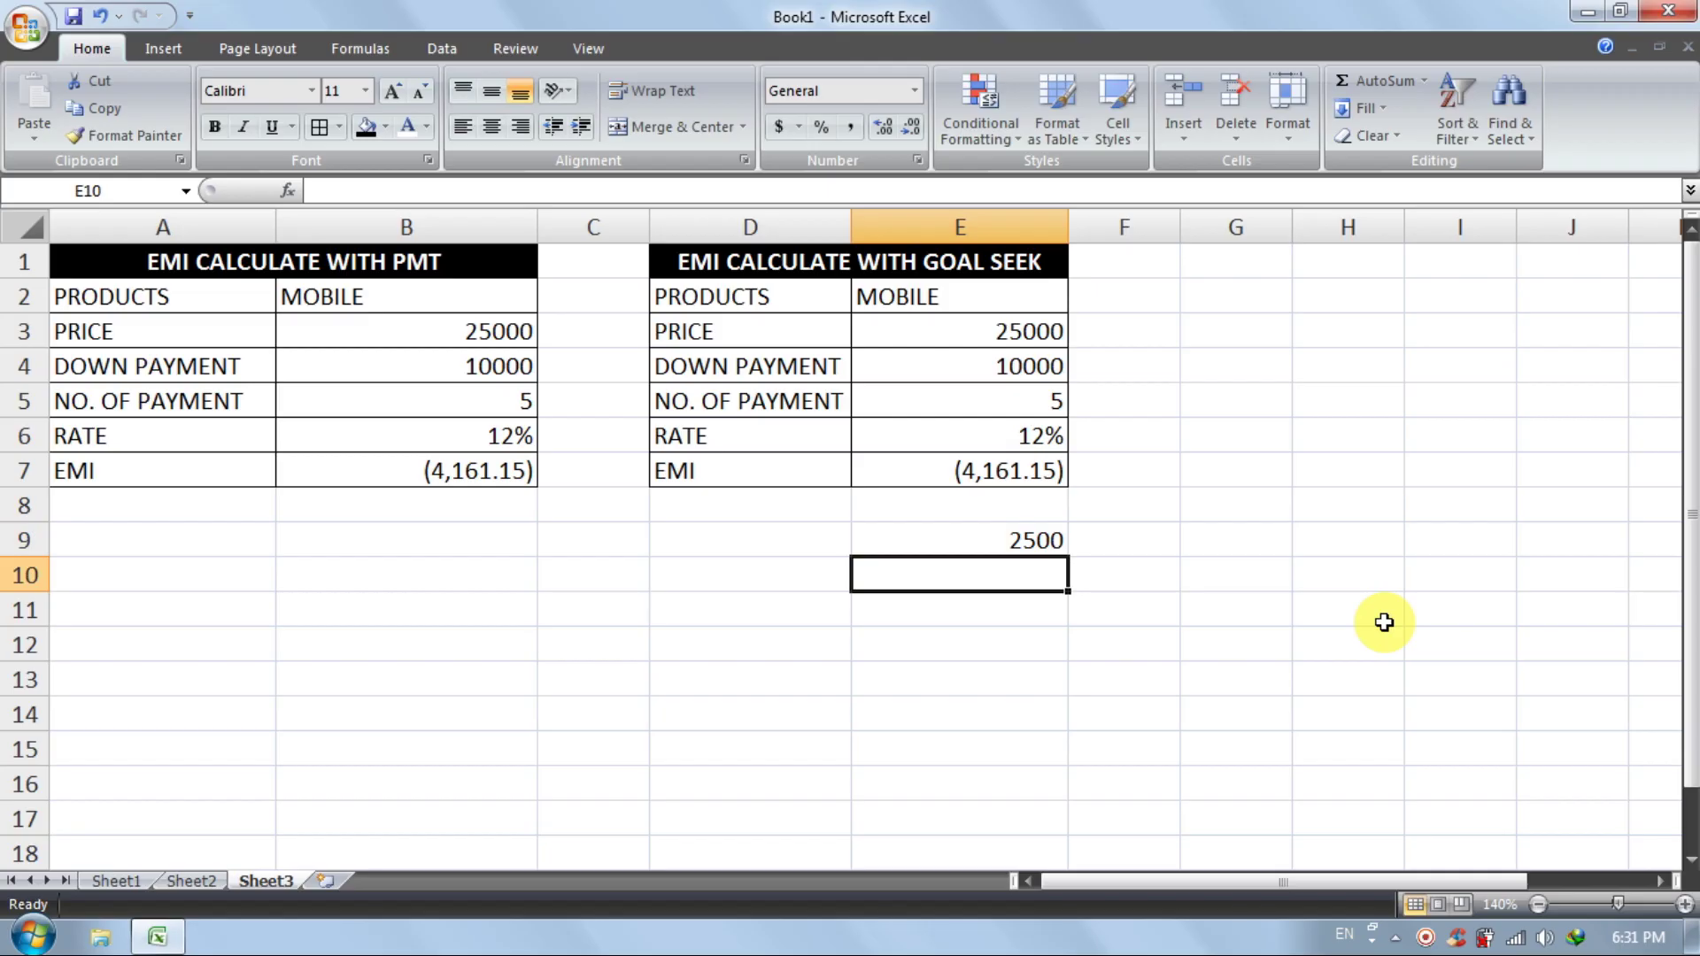
pyautogui.click(1318, 579)
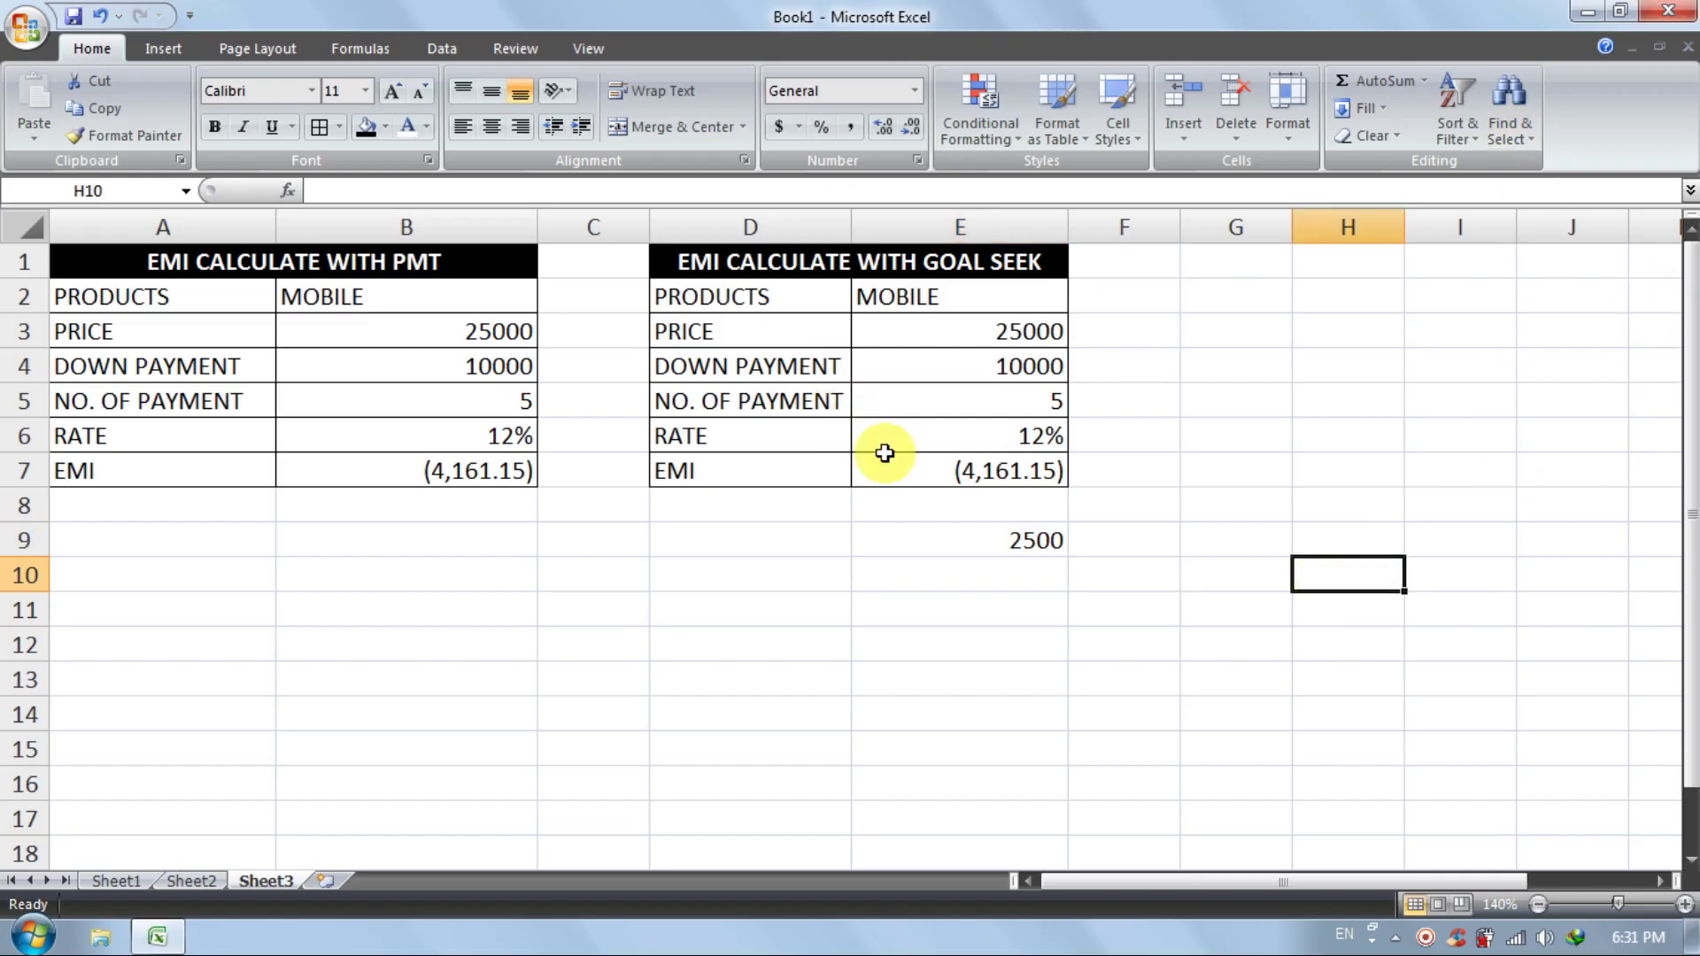
# Run Goal Seek on the EMI in E7 to reach 2500 by changing the down payment in E4
pyautogui.click(971, 473)
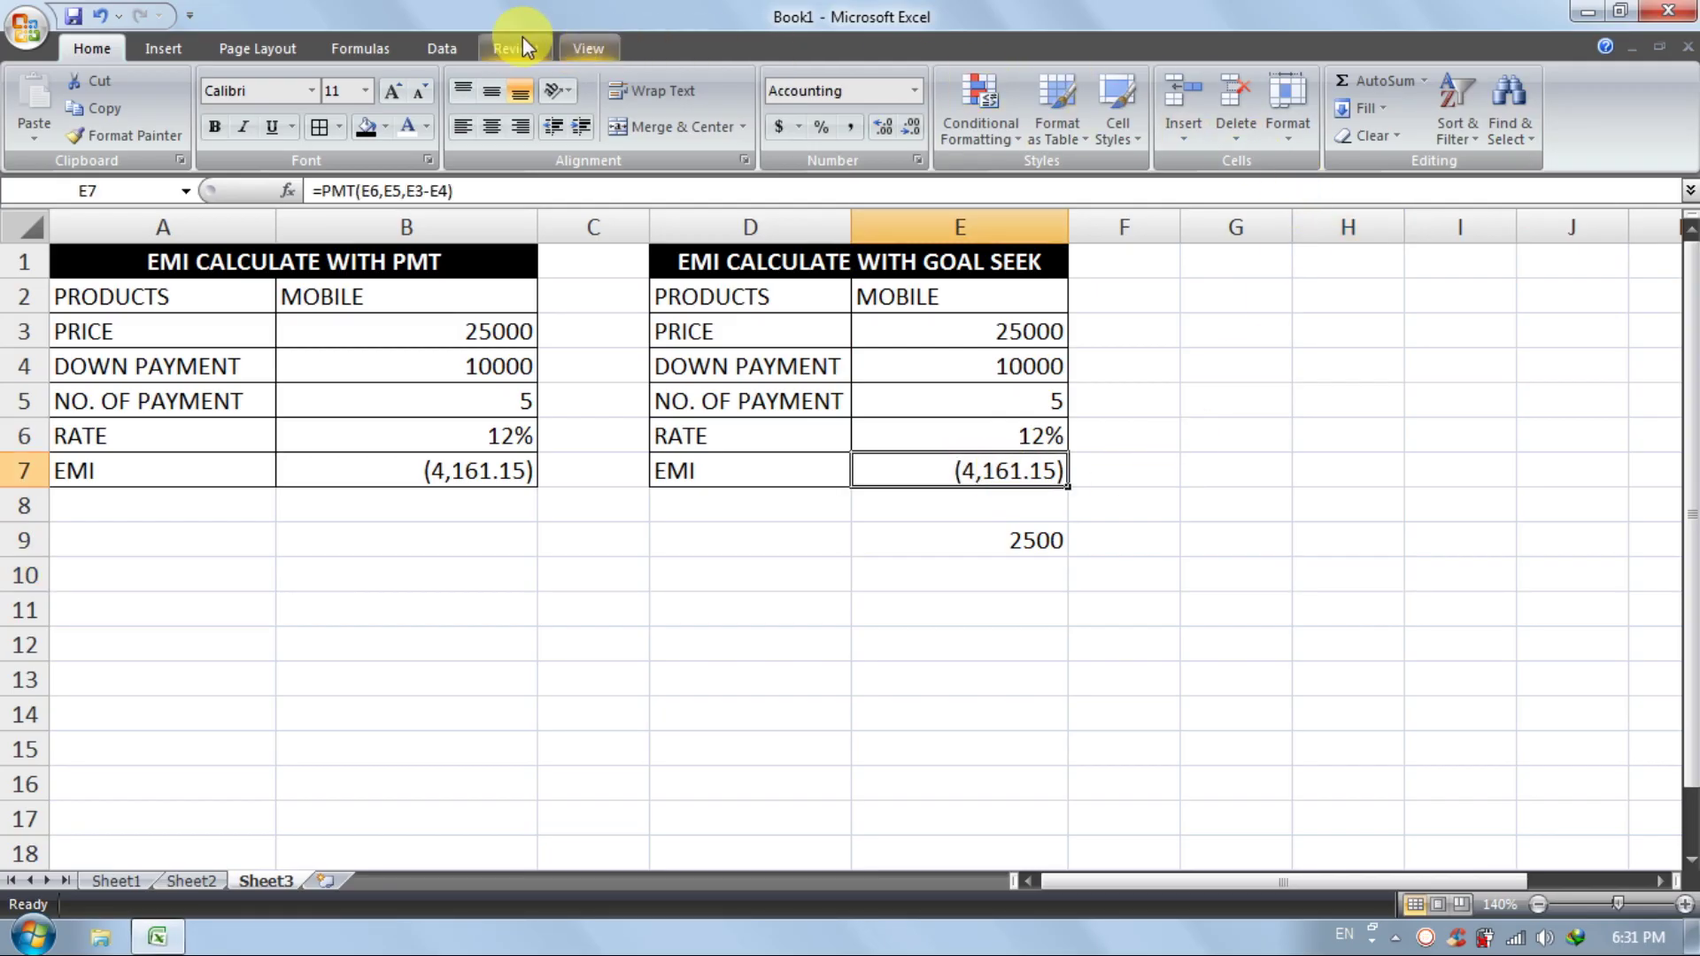
pyautogui.click(443, 49)
pyautogui.click(1122, 124)
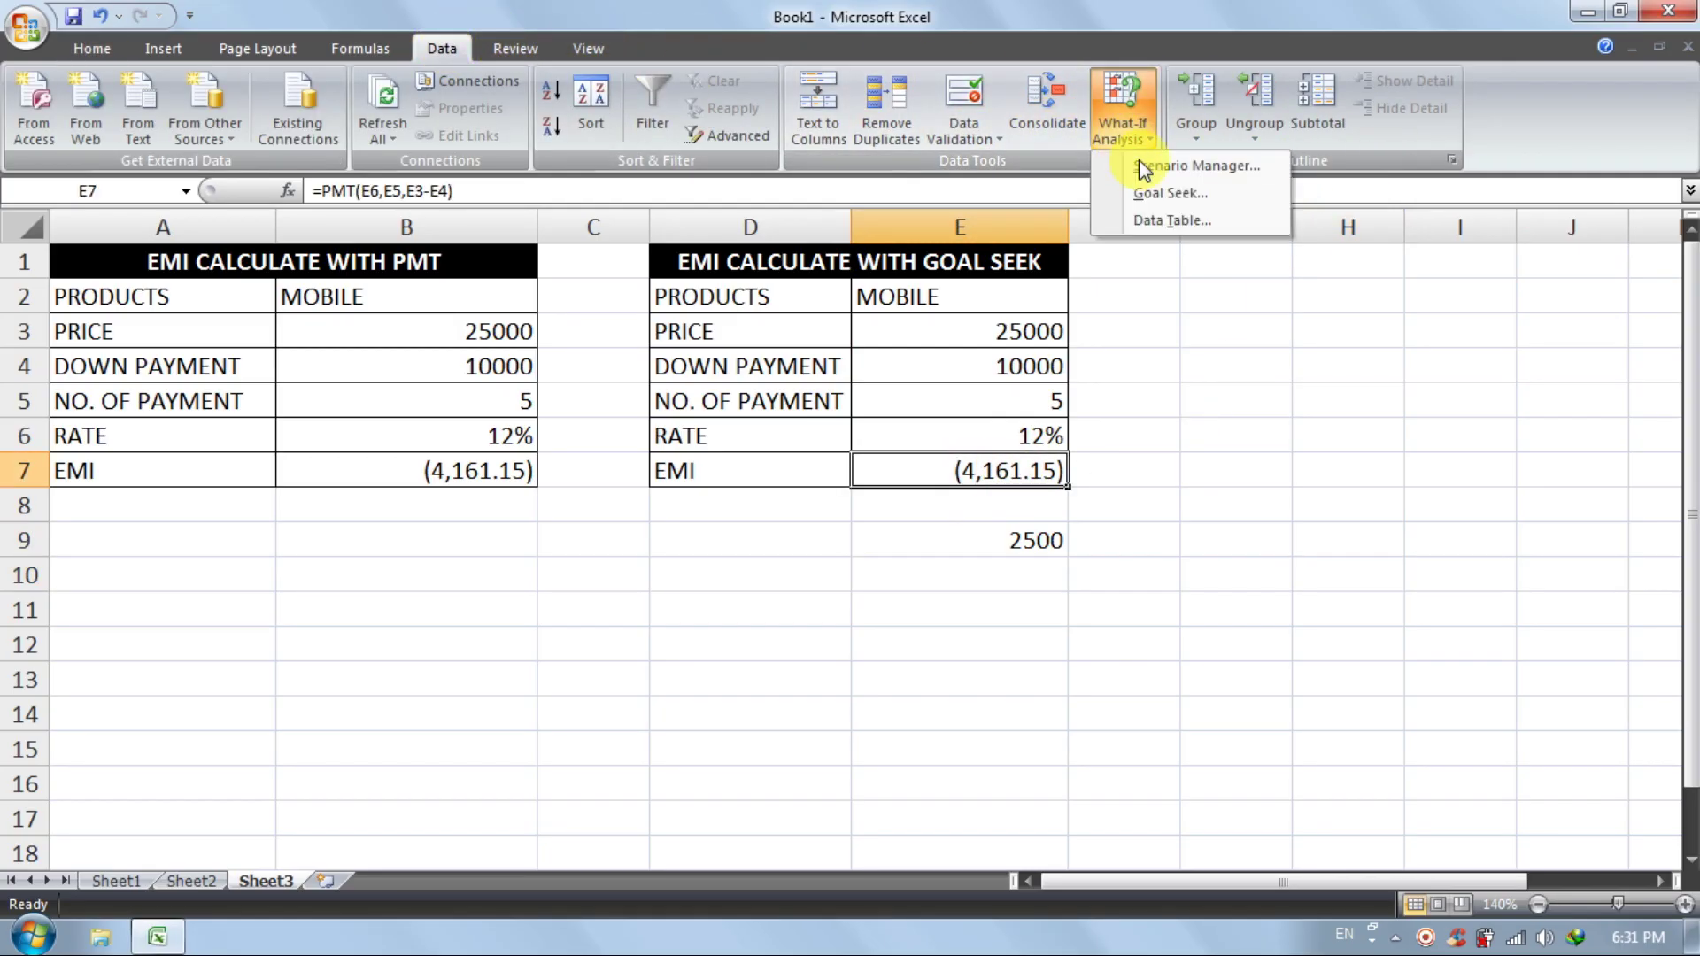
pyautogui.click(1189, 193)
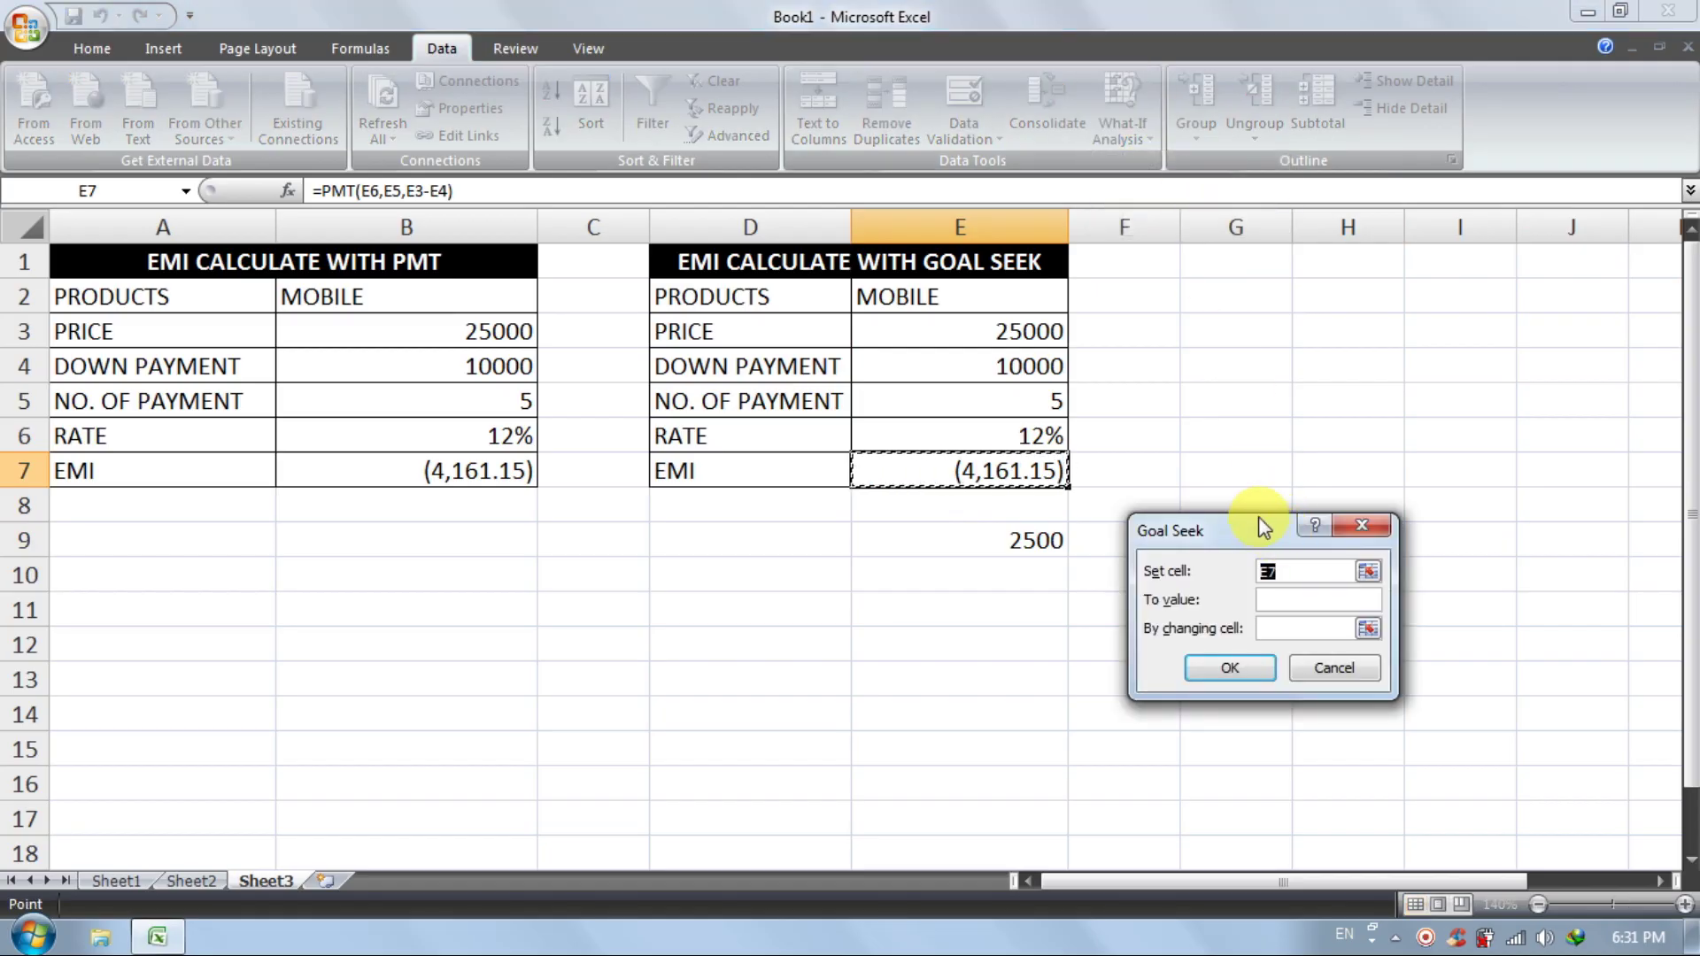
pyautogui.moveTo(1263, 521); pyautogui.dragTo(1328, 298)
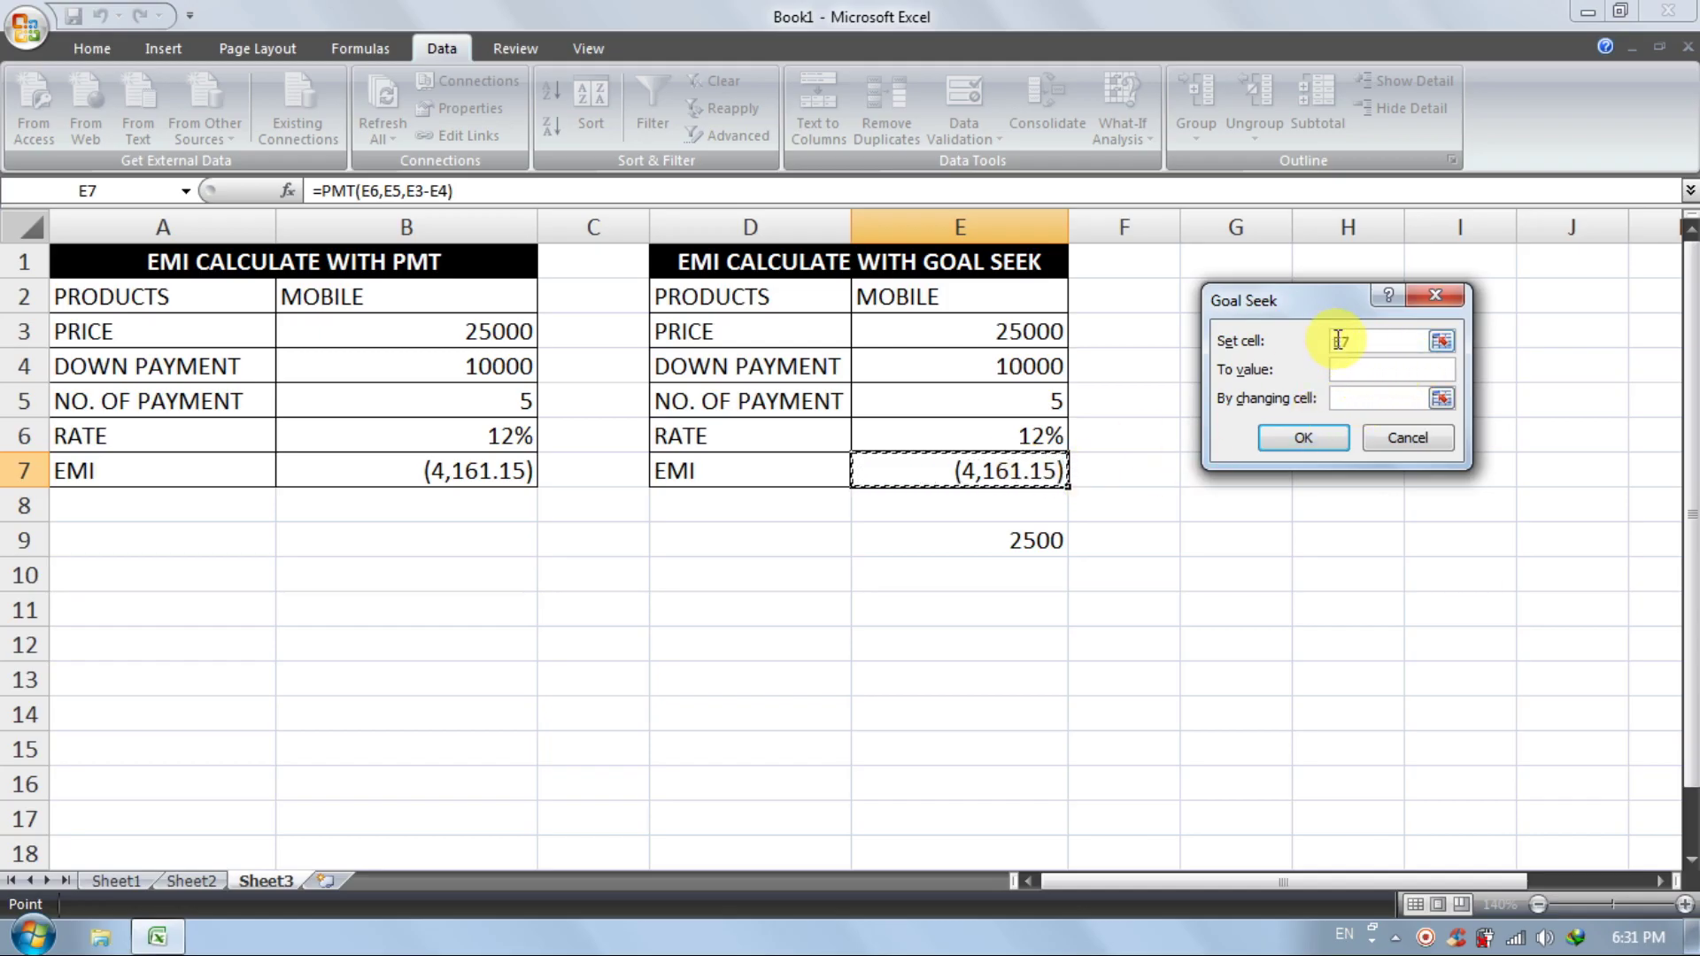
pyautogui.click(1359, 370)
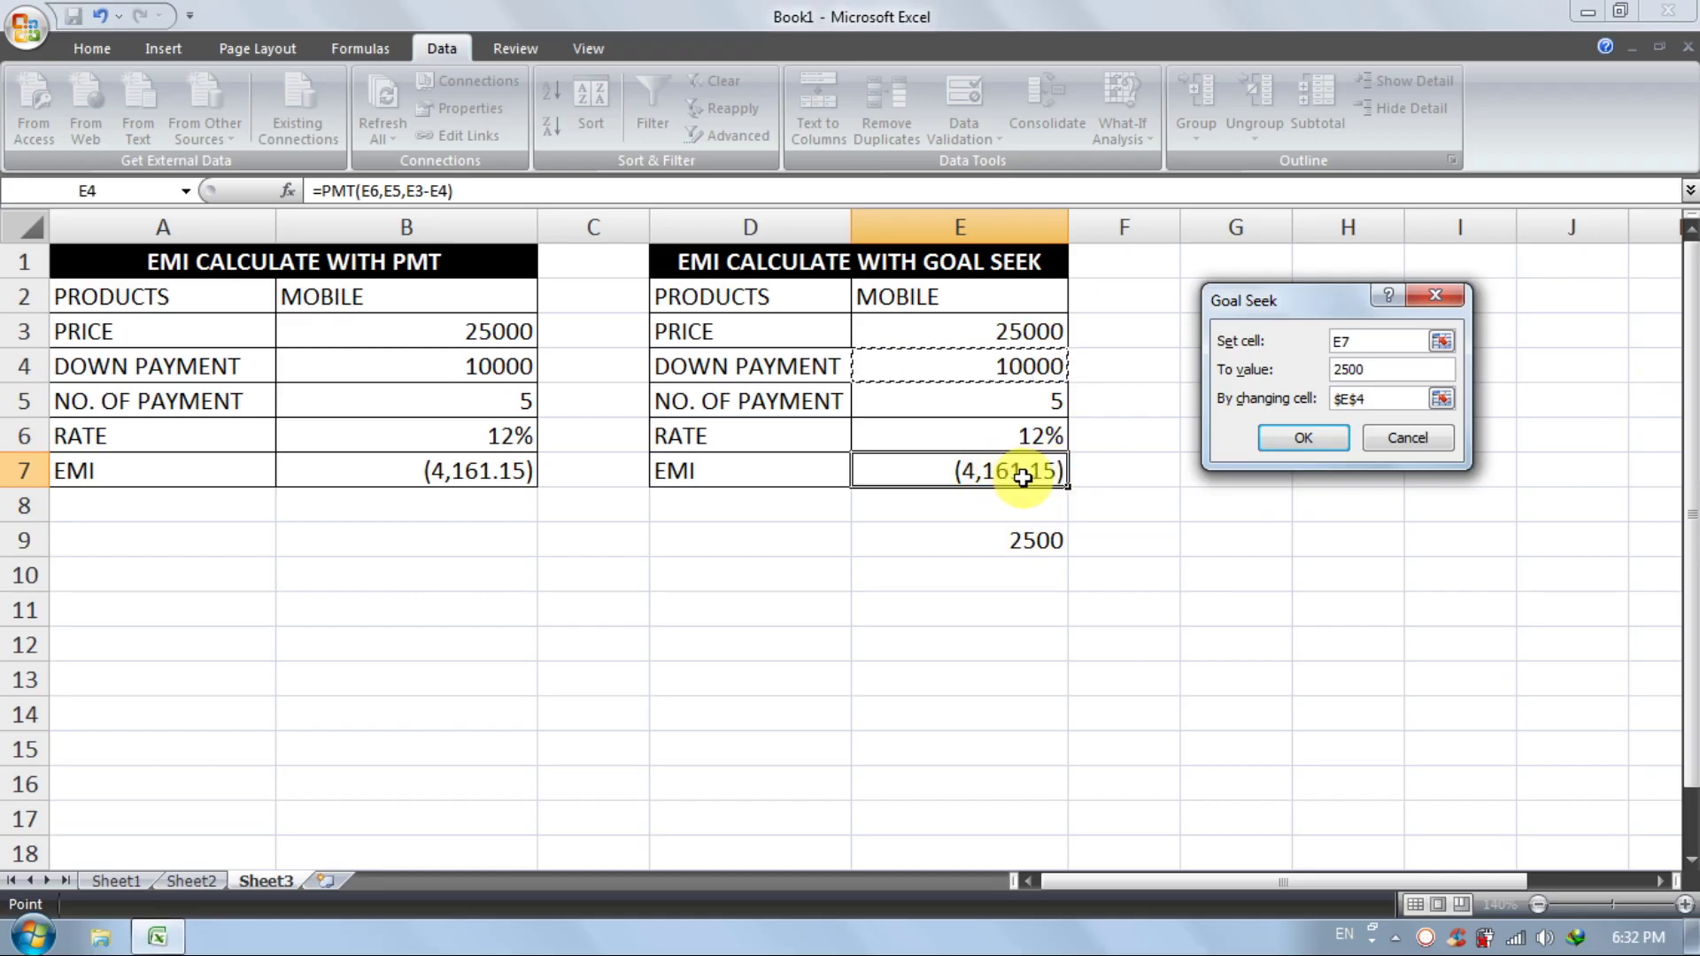
pyautogui.click(1309, 438)
pyautogui.click(1284, 435)
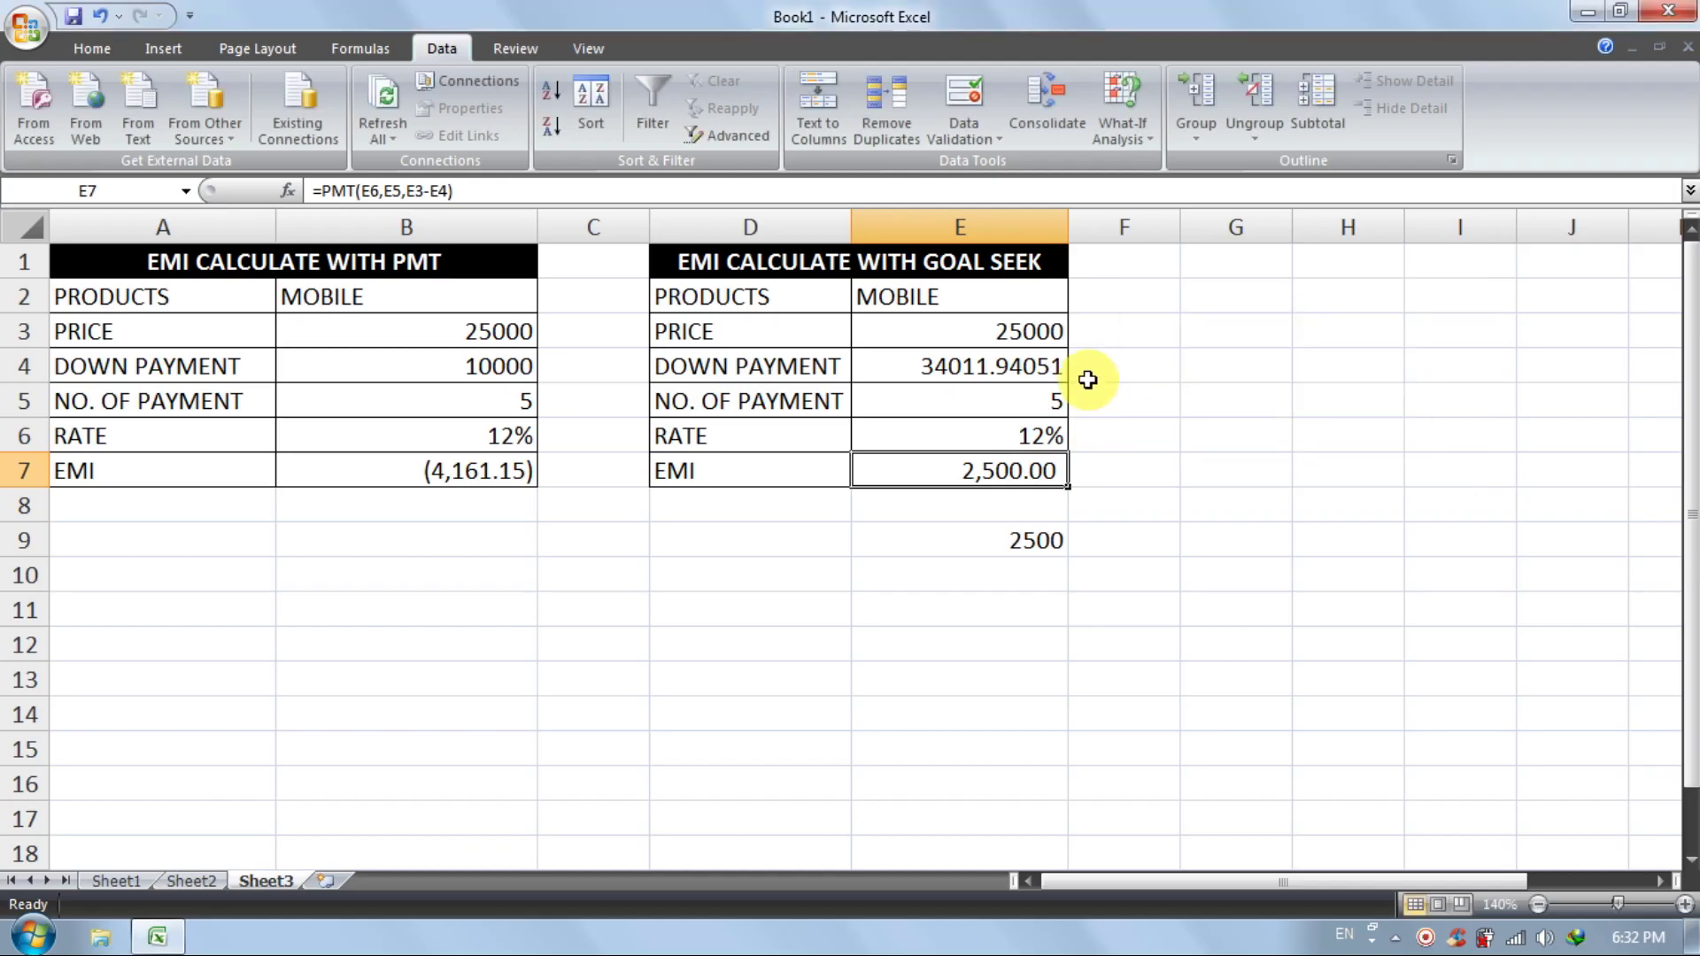
# Apply the comma number style to the down payment in E4
pyautogui.click(987, 369)
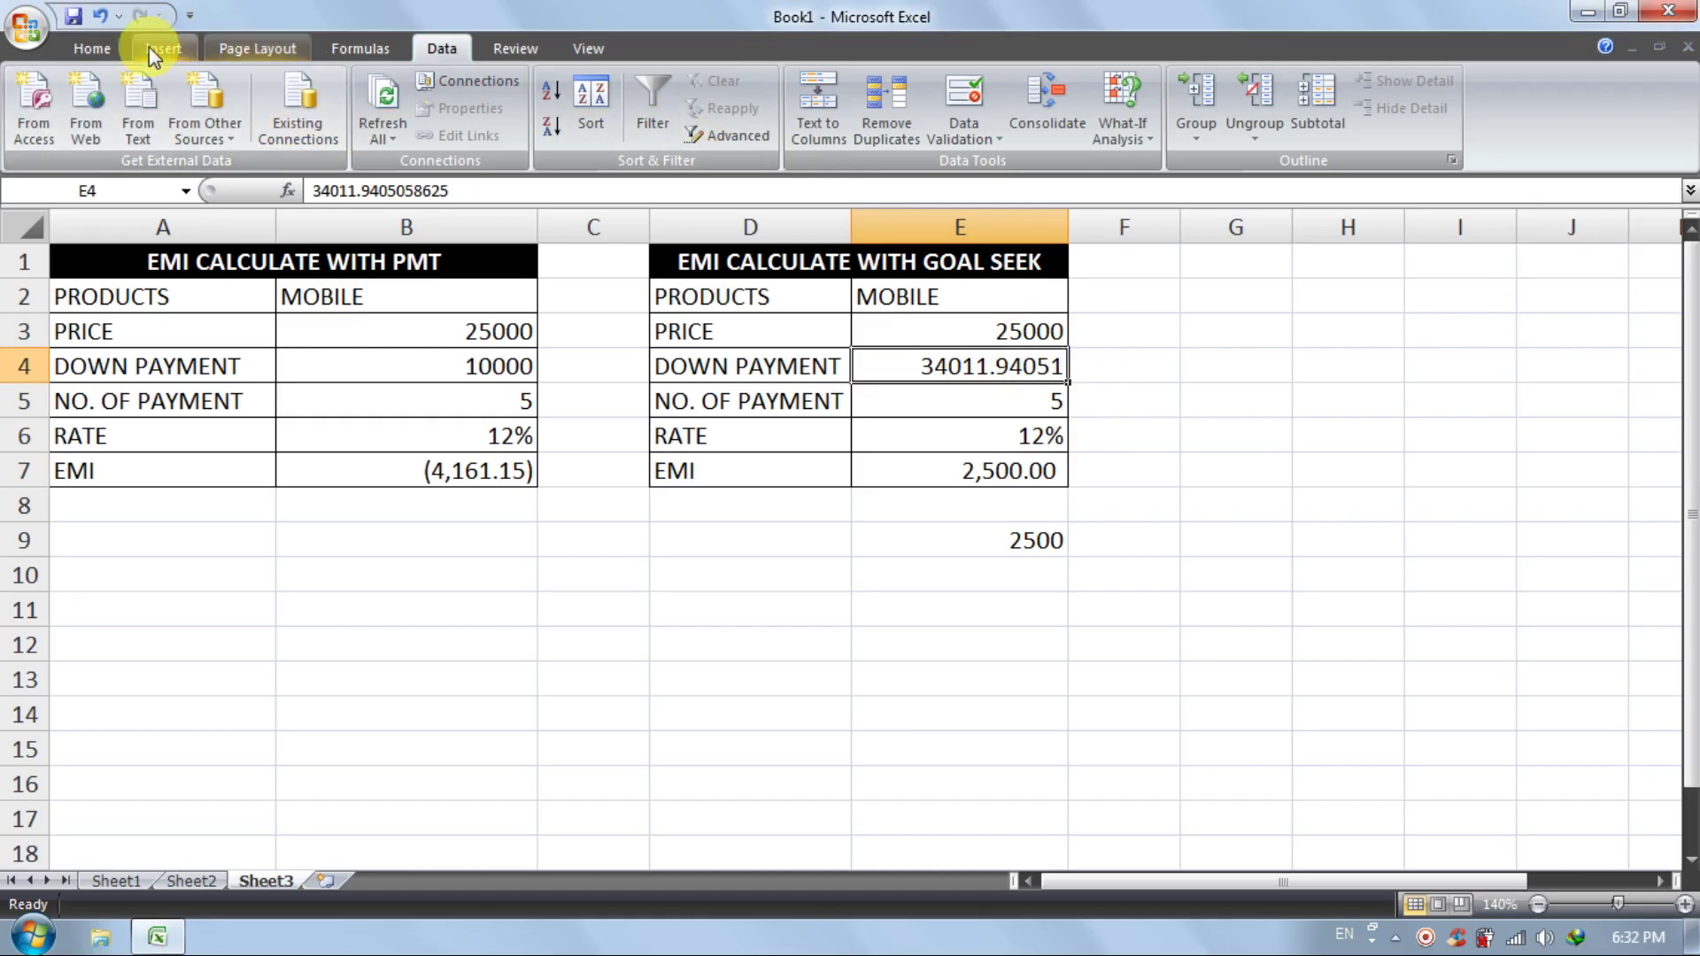
pyautogui.click(104, 46)
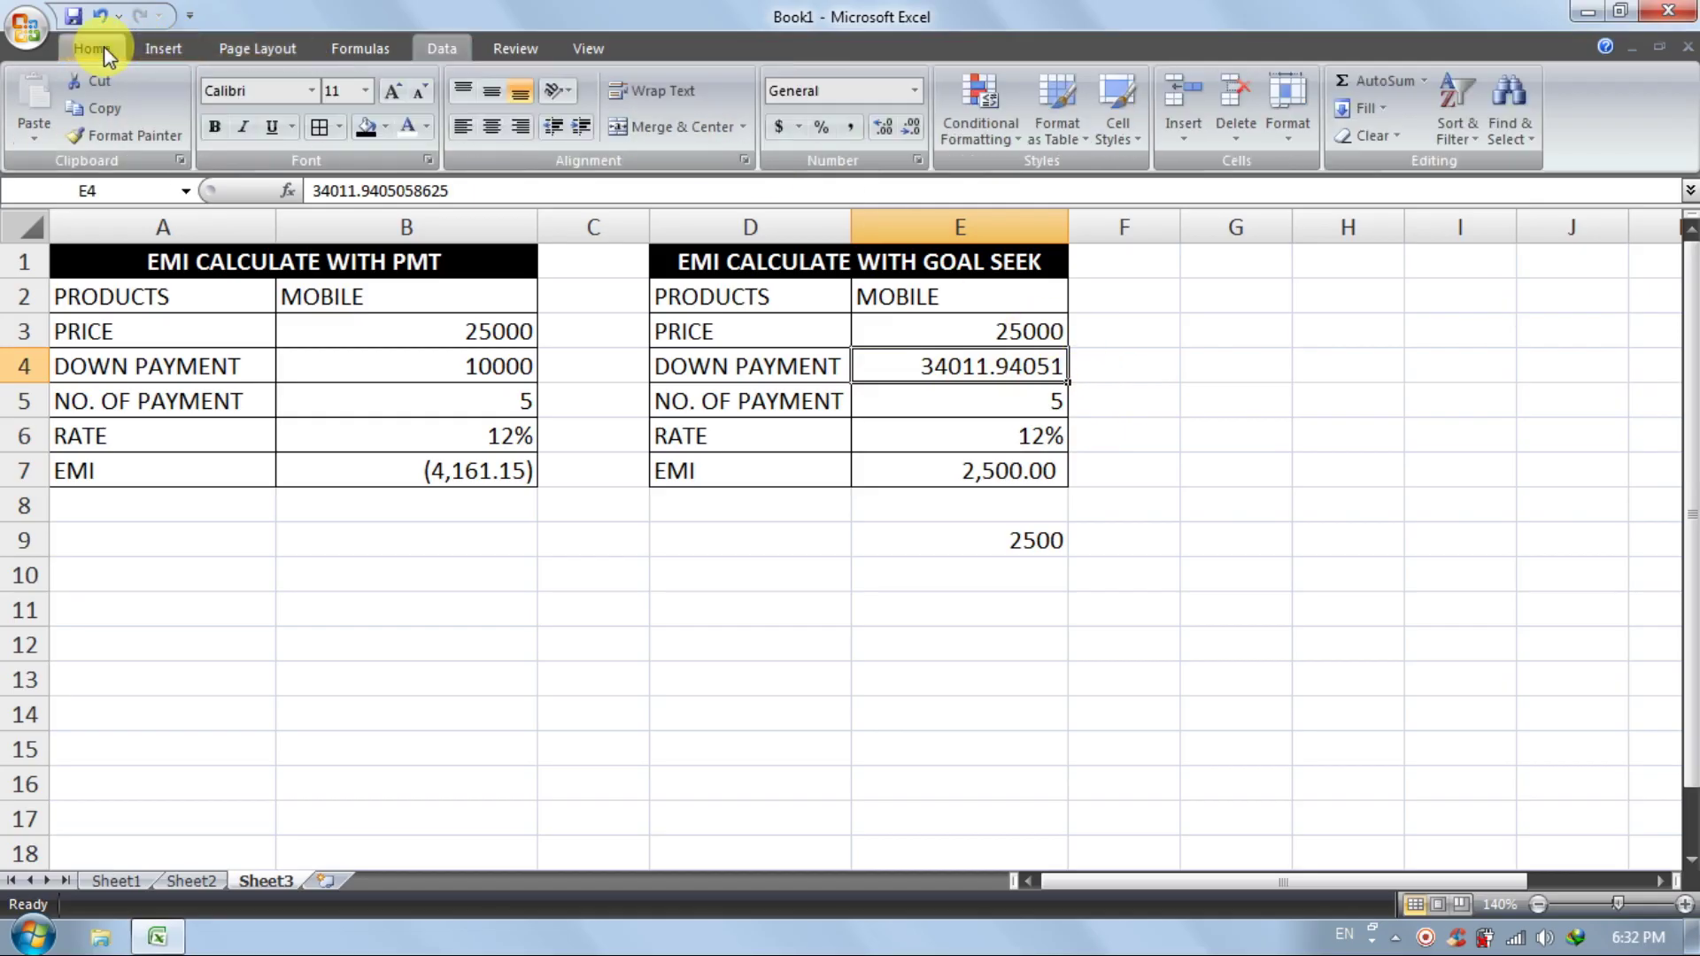
pyautogui.click(847, 135)
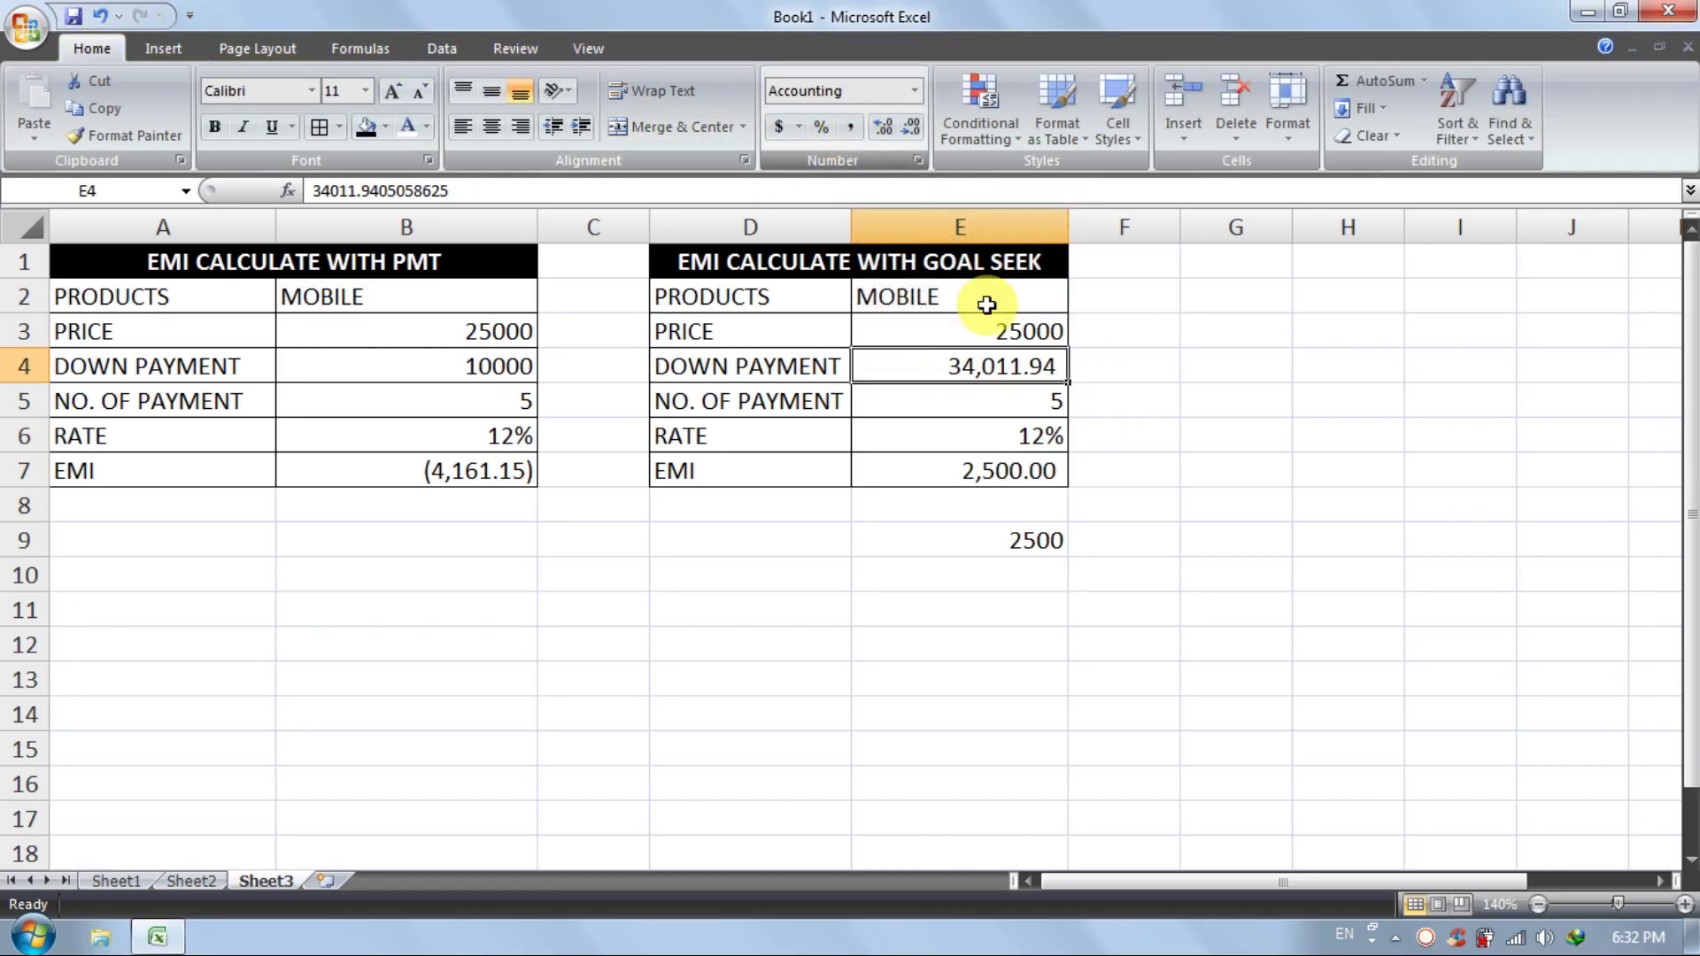
pyautogui.click(1224, 546)
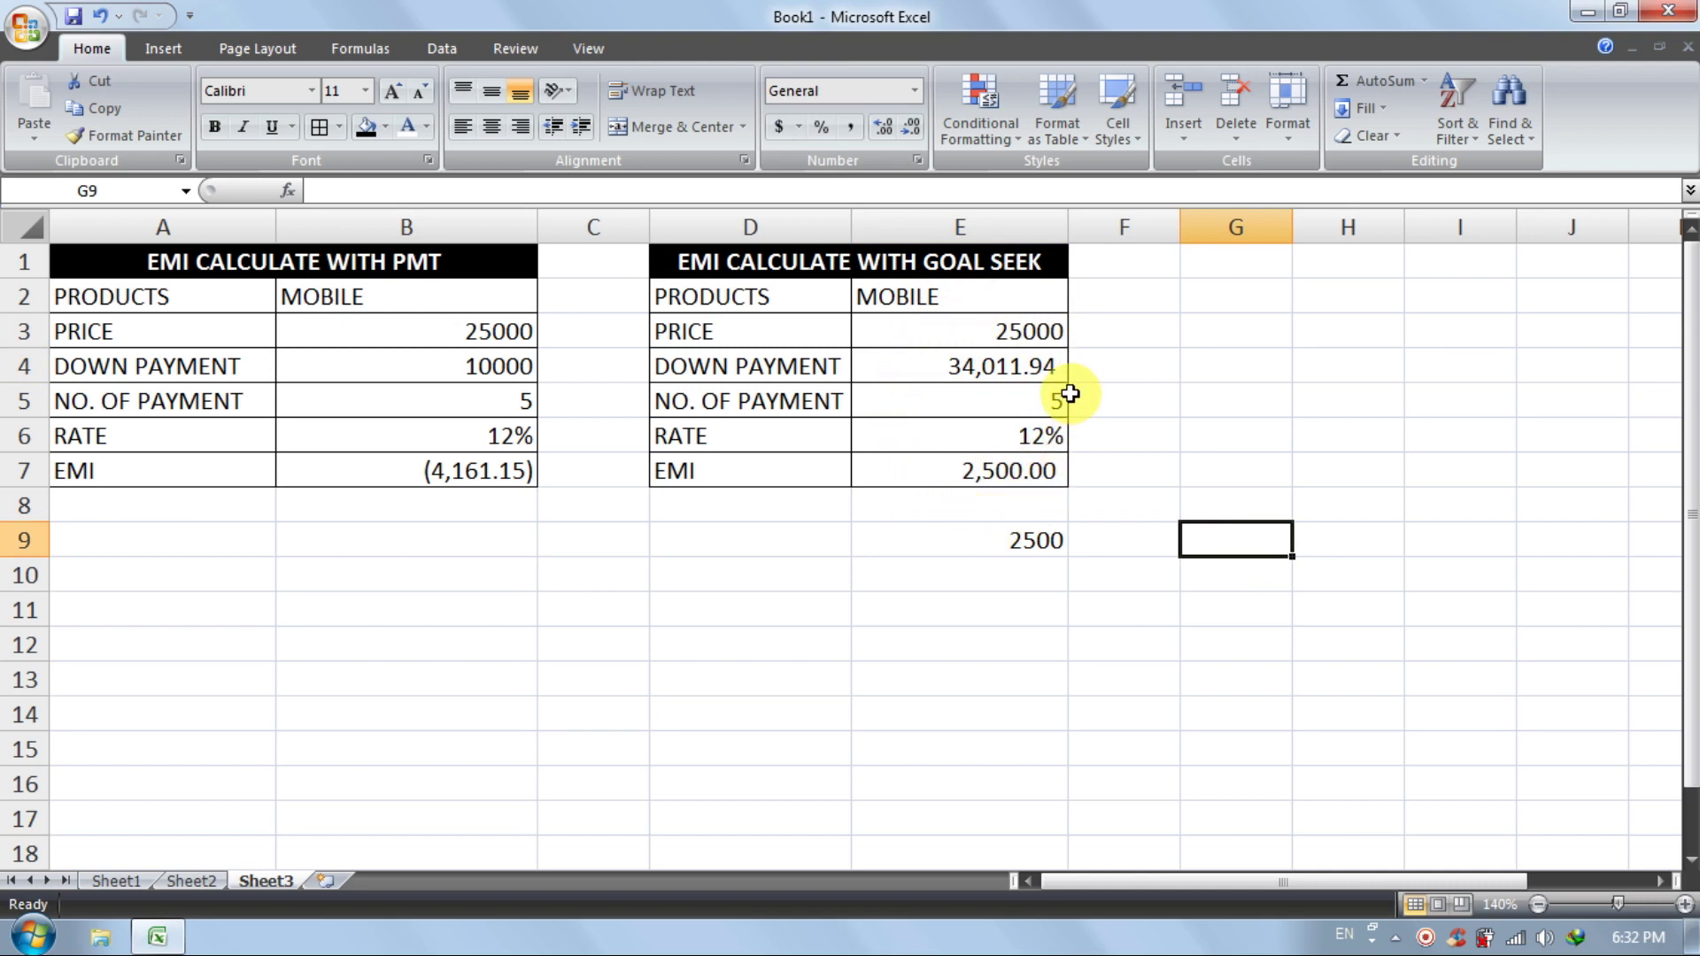
pyautogui.click(304, 257)
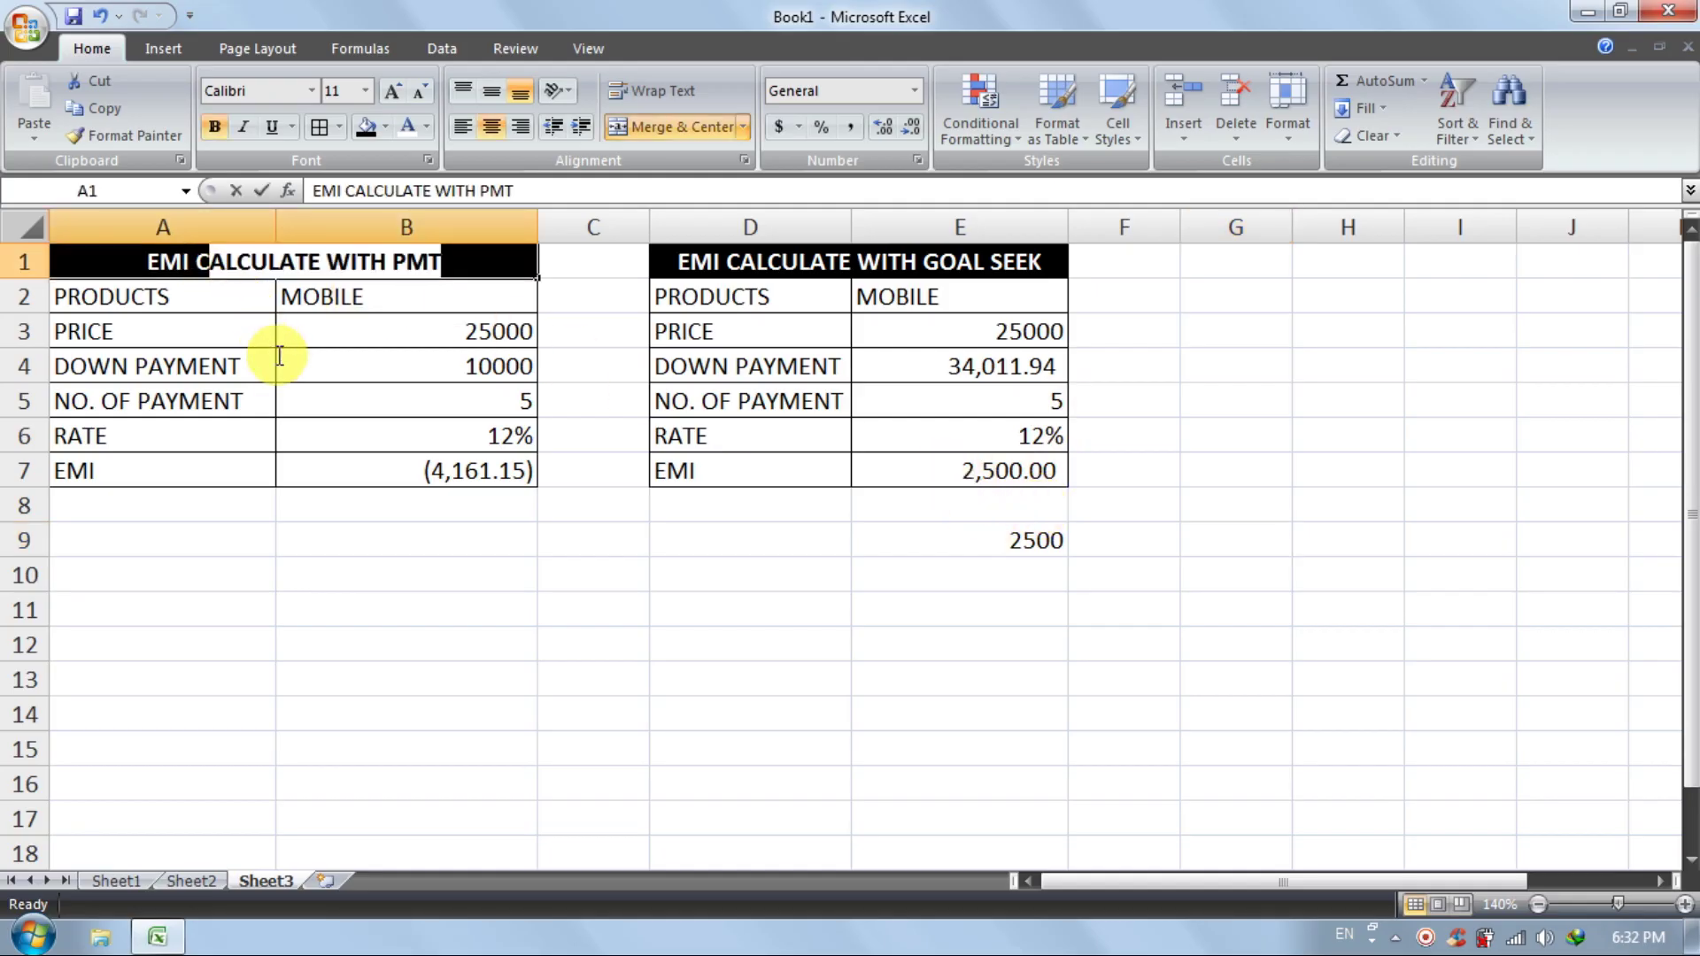
pyautogui.doubleClick(423, 471)
pyautogui.click(417, 531)
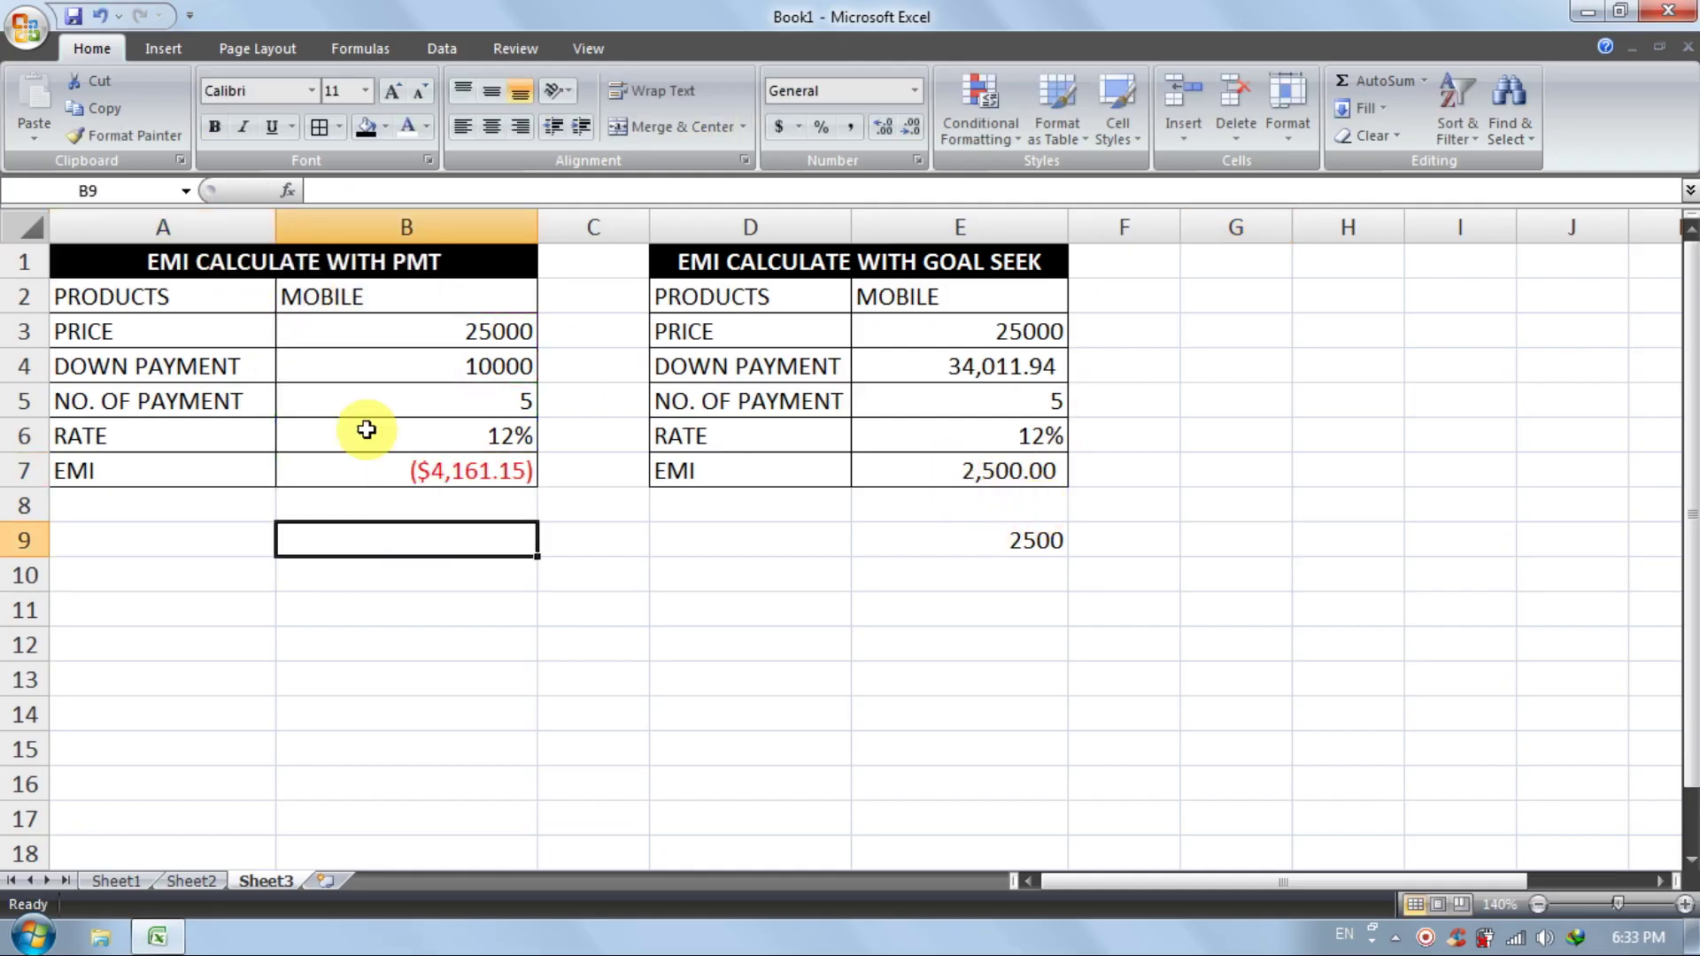
pyautogui.click(99, 16)
# Copy the EMI CALCULATE WITH PMT table in A1:B7 and paste it below, starting at A9
pyautogui.moveTo(124, 270); pyautogui.dragTo(425, 465)
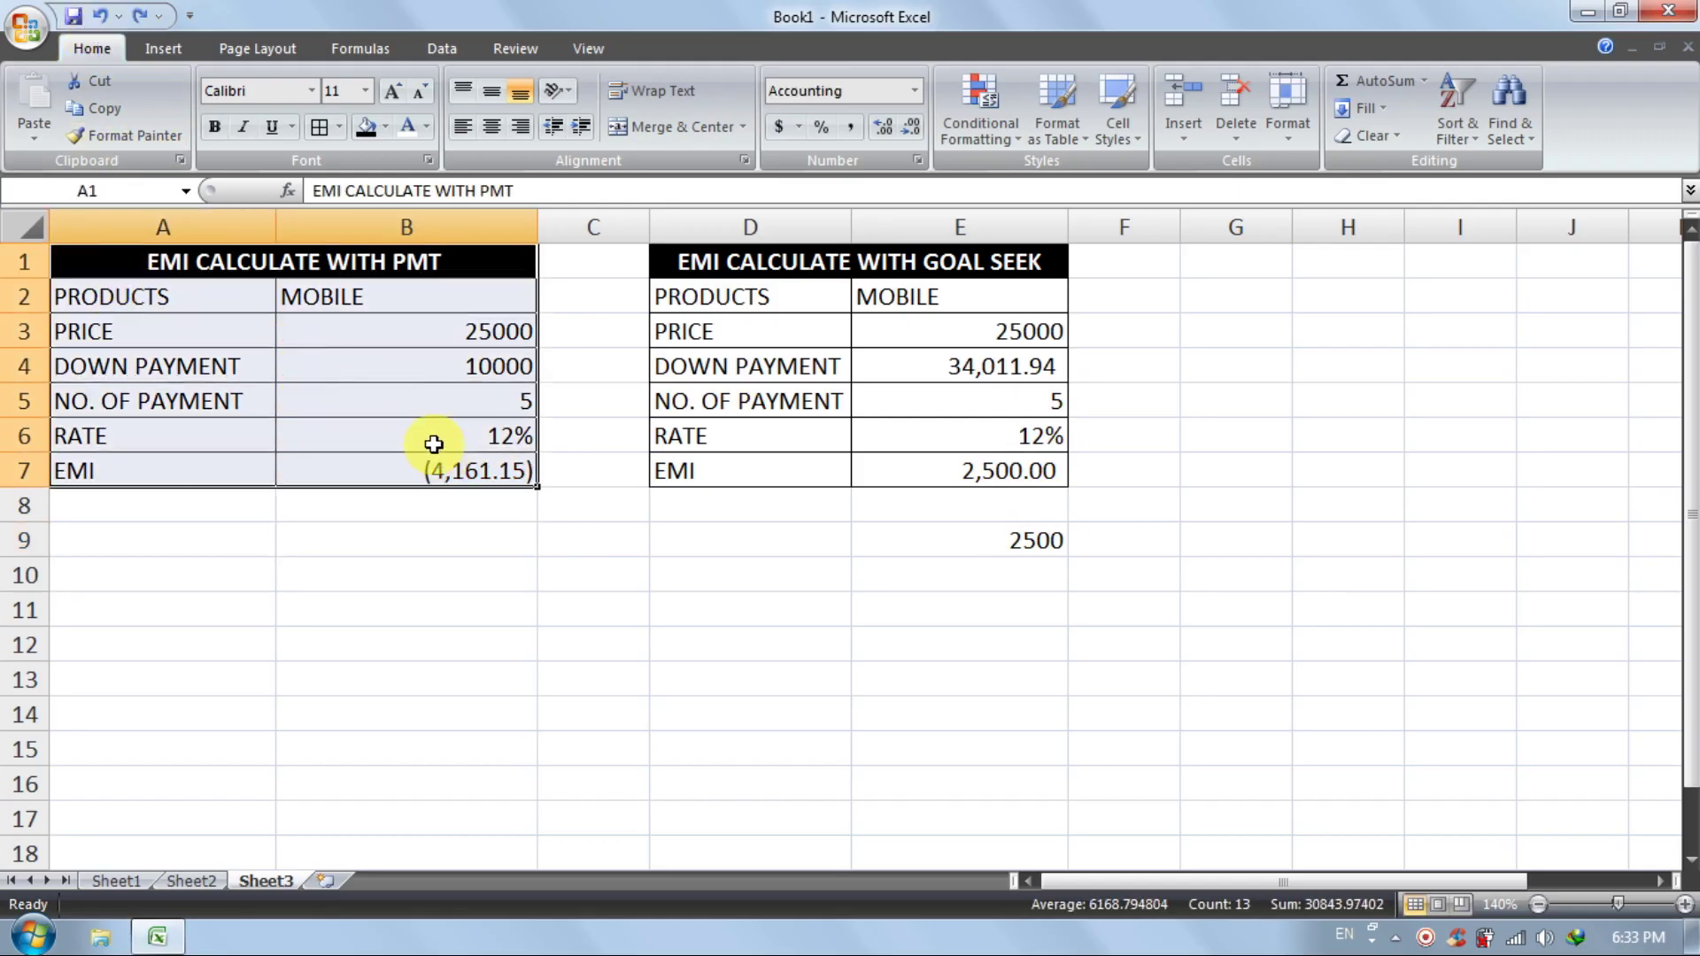
pyautogui.click(96, 108)
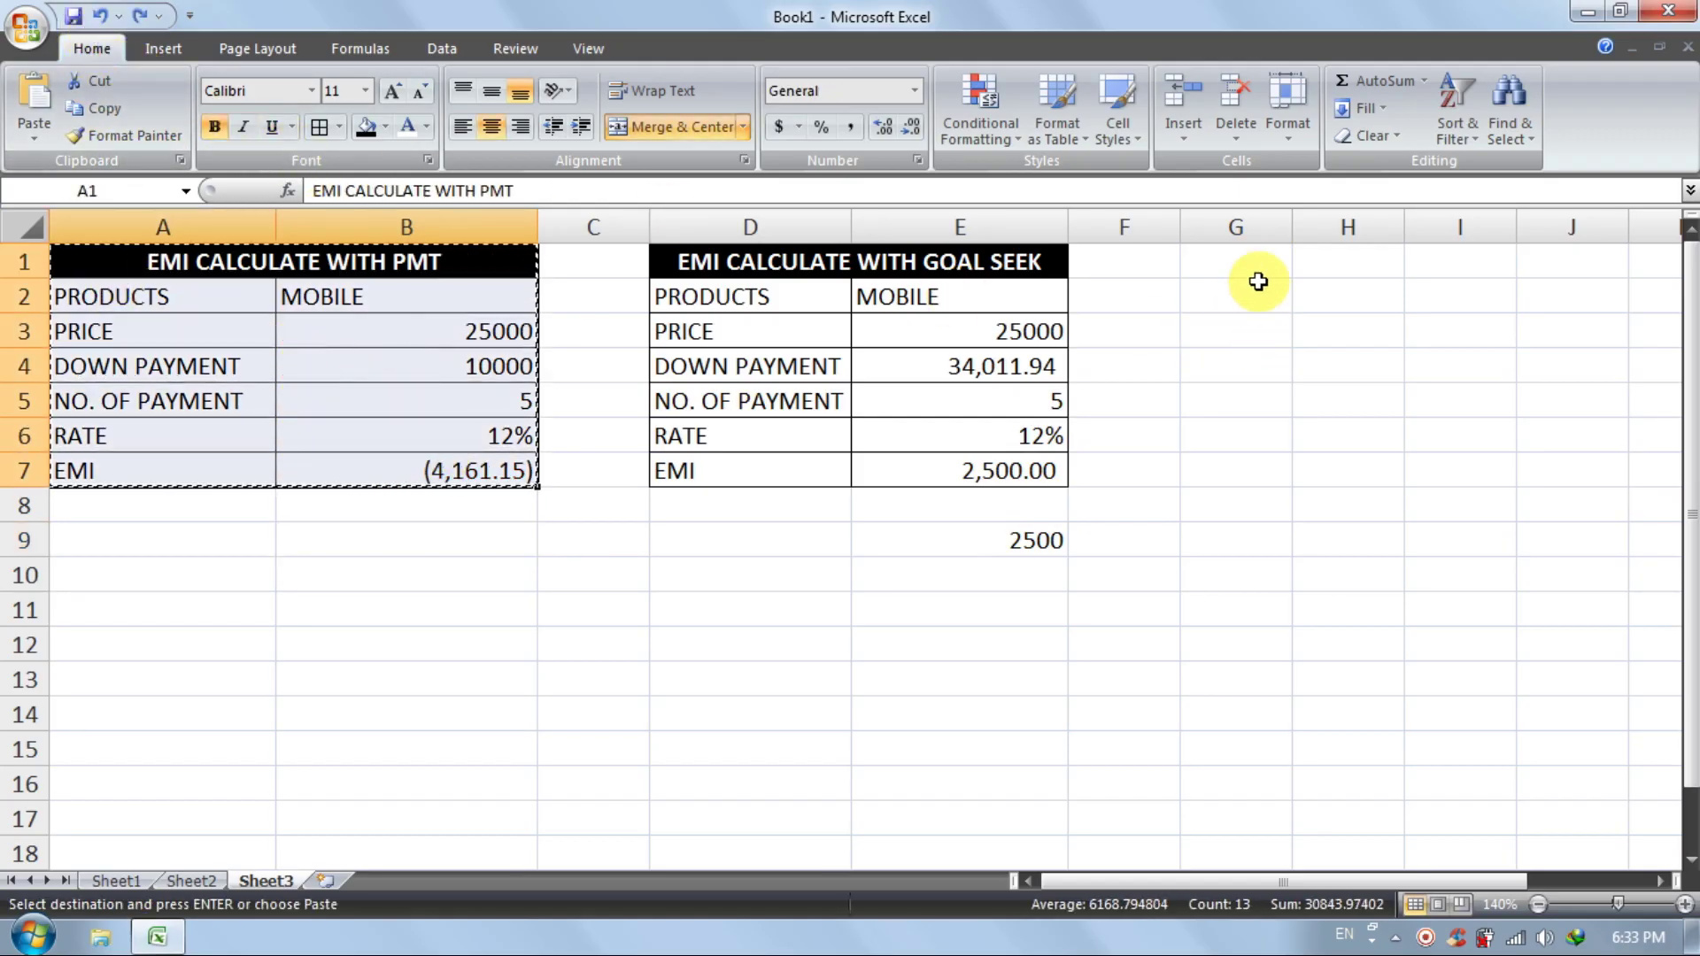
pyautogui.click(184, 553)
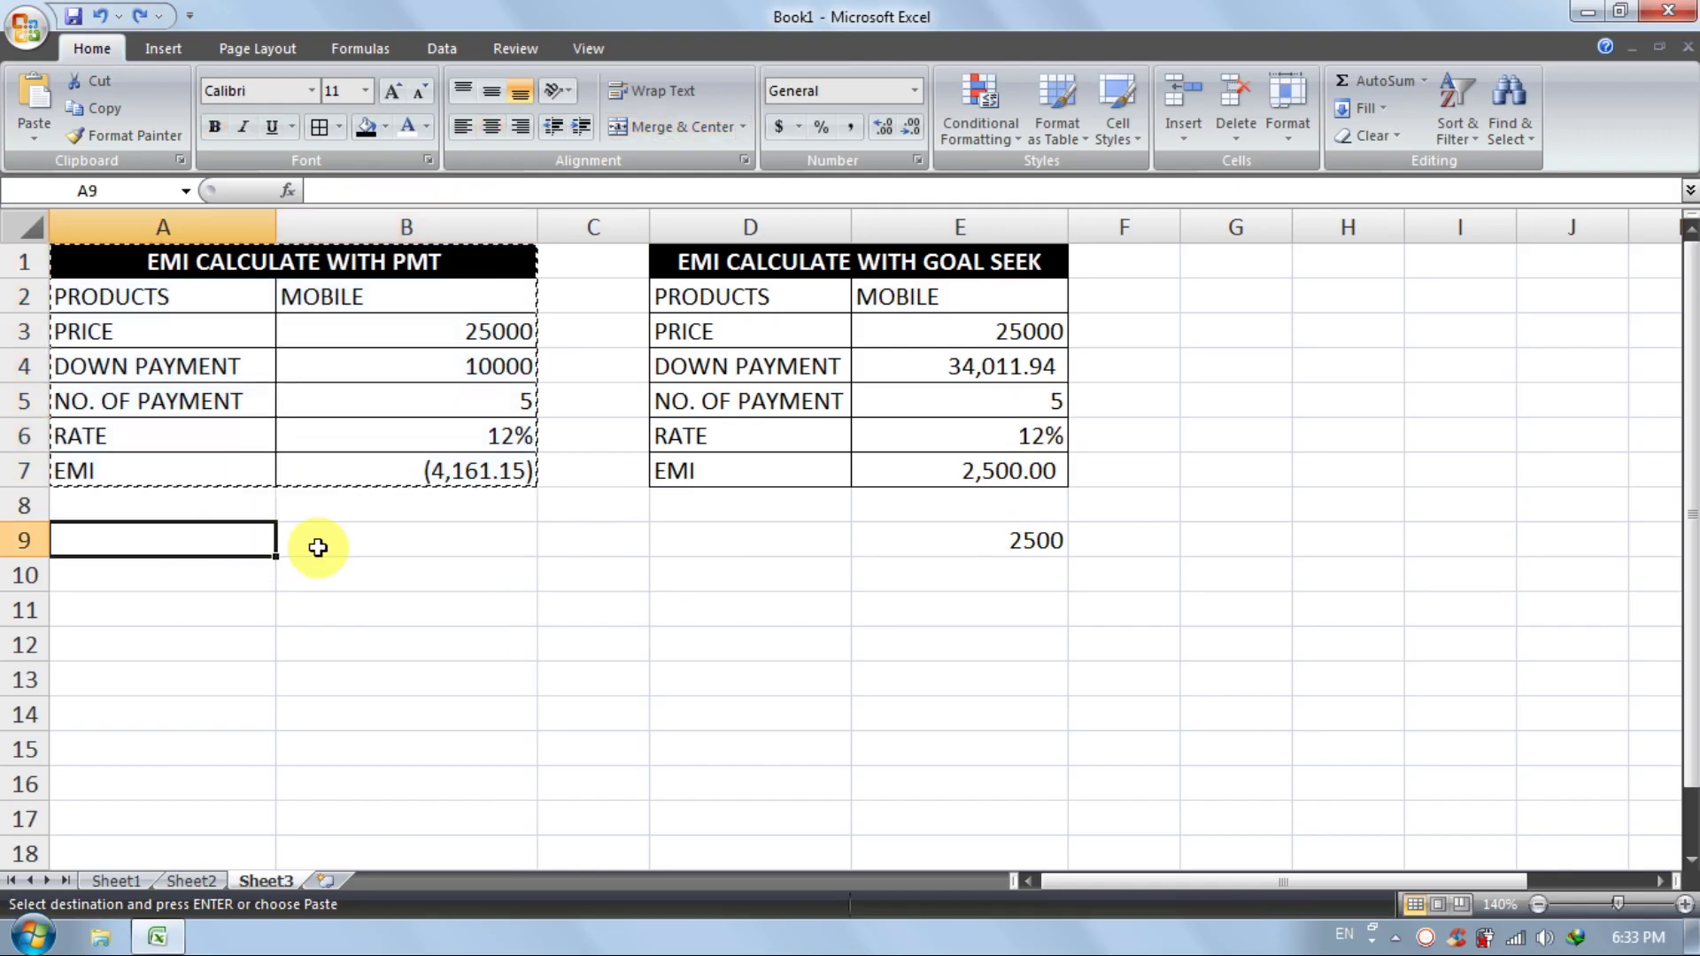
pyautogui.click(33, 102)
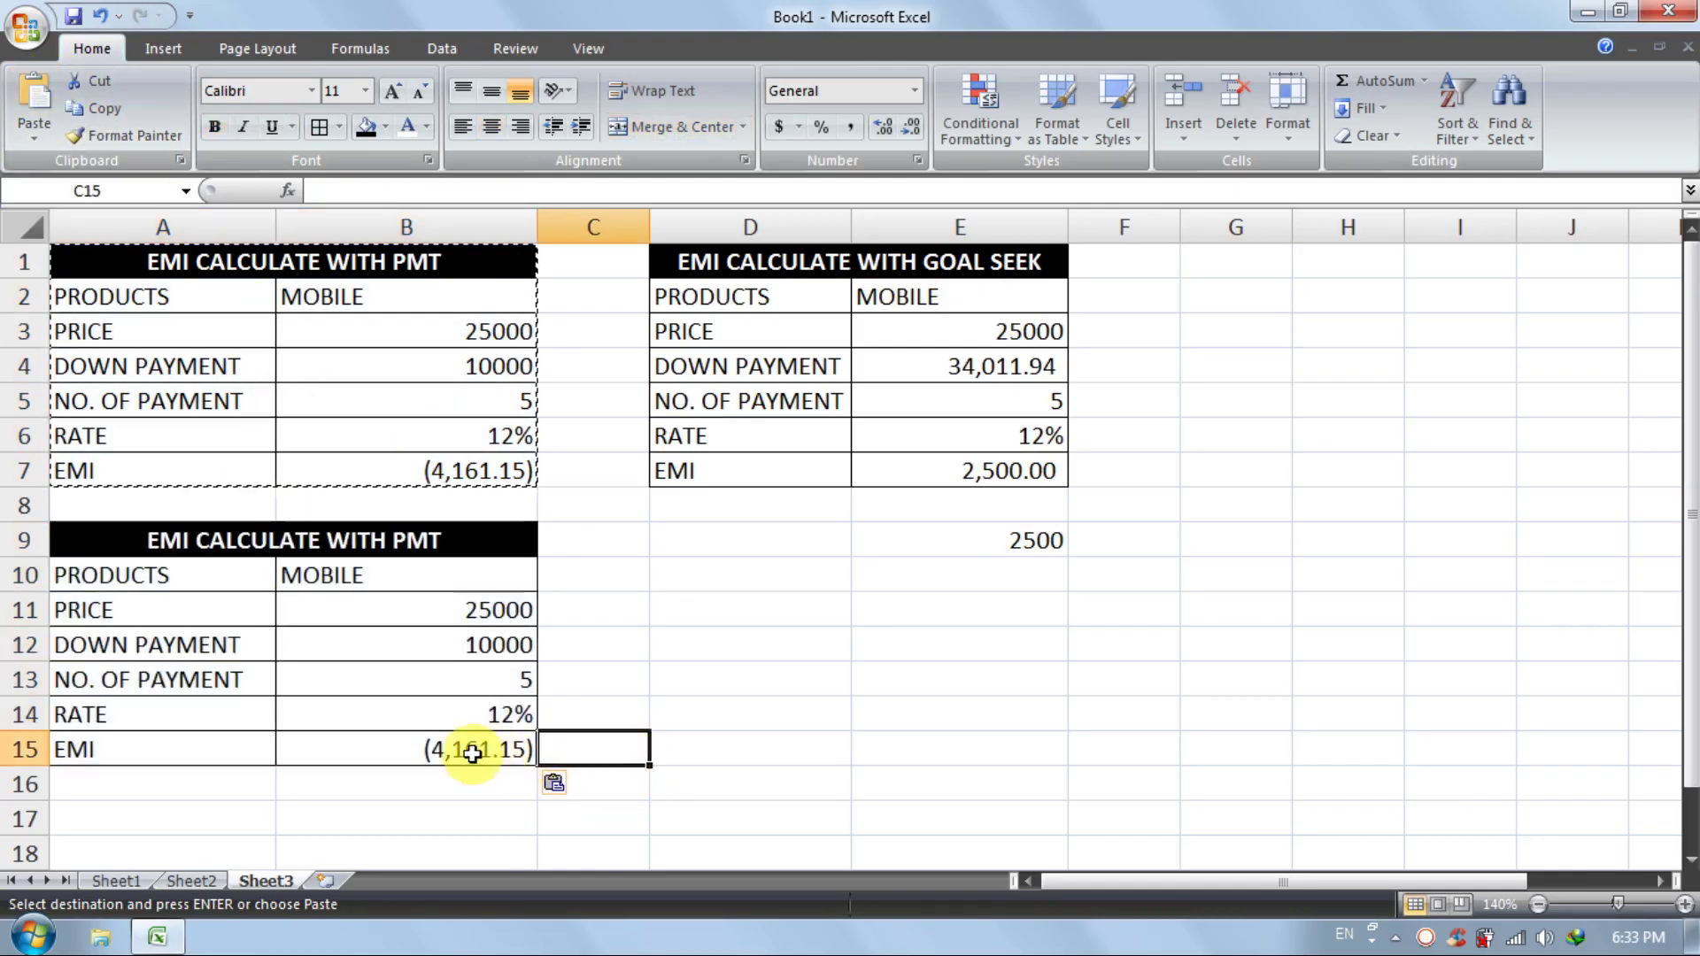
# Run Goal Seek on the EMI in B15 to reach (3000) by changing the down payment in B12
pyautogui.click(474, 751)
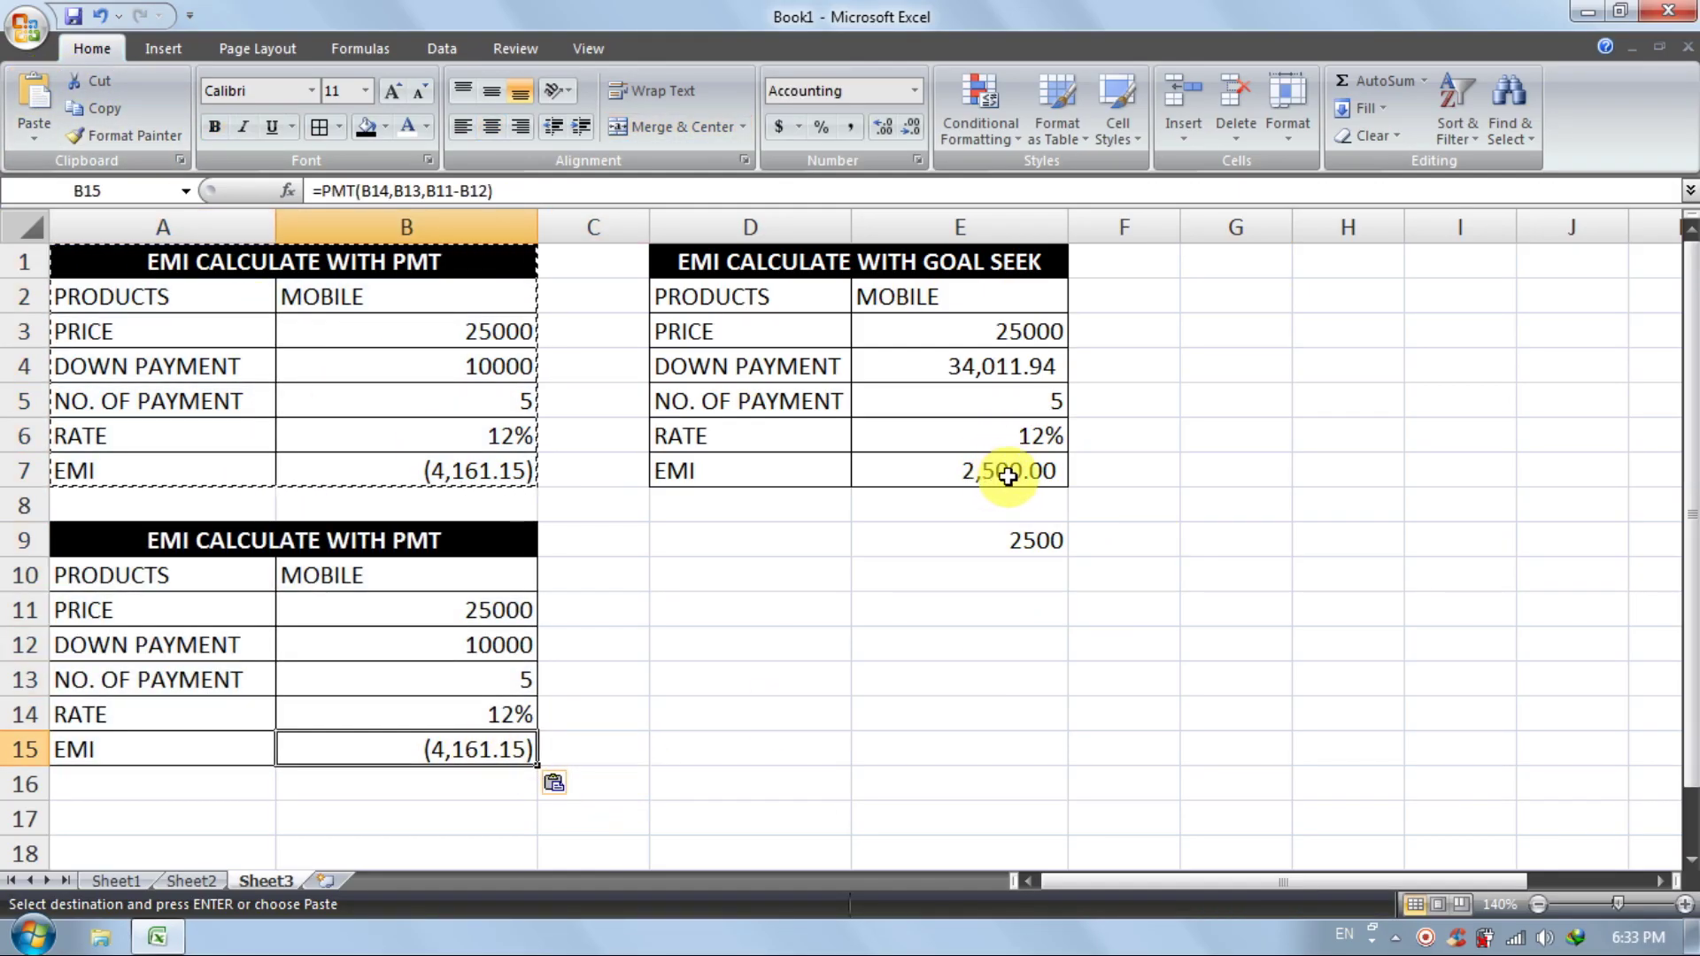
pyautogui.click(447, 48)
pyautogui.click(1119, 132)
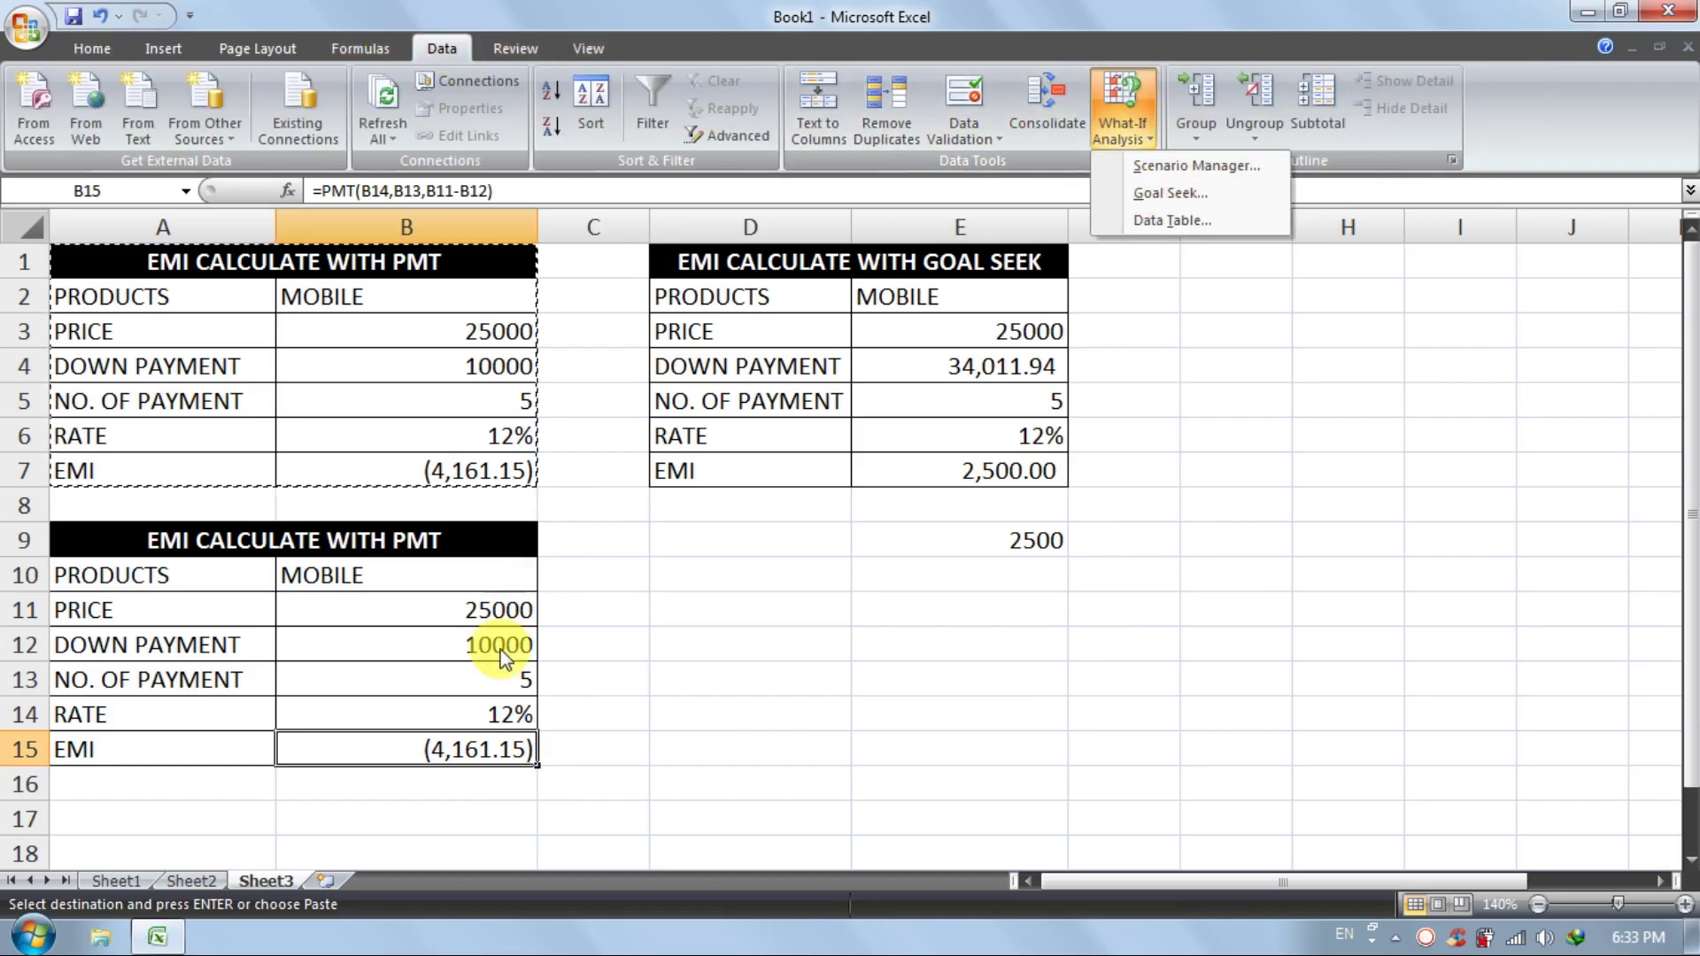
pyautogui.click(1172, 195)
pyautogui.click(1298, 368)
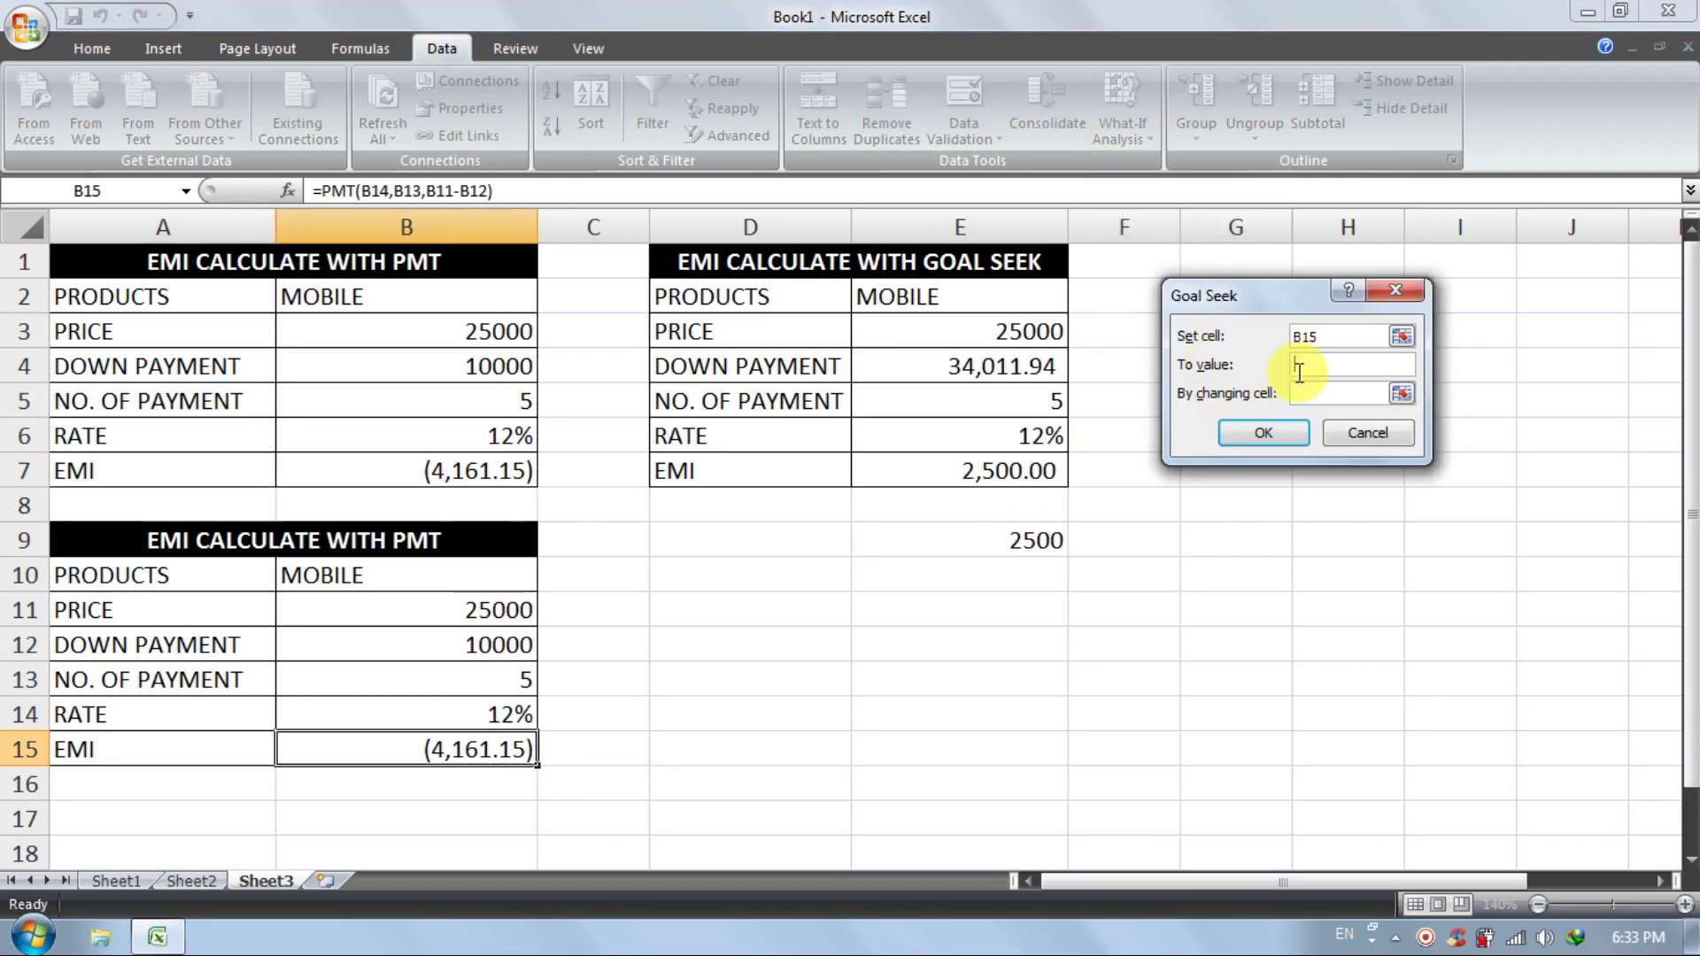
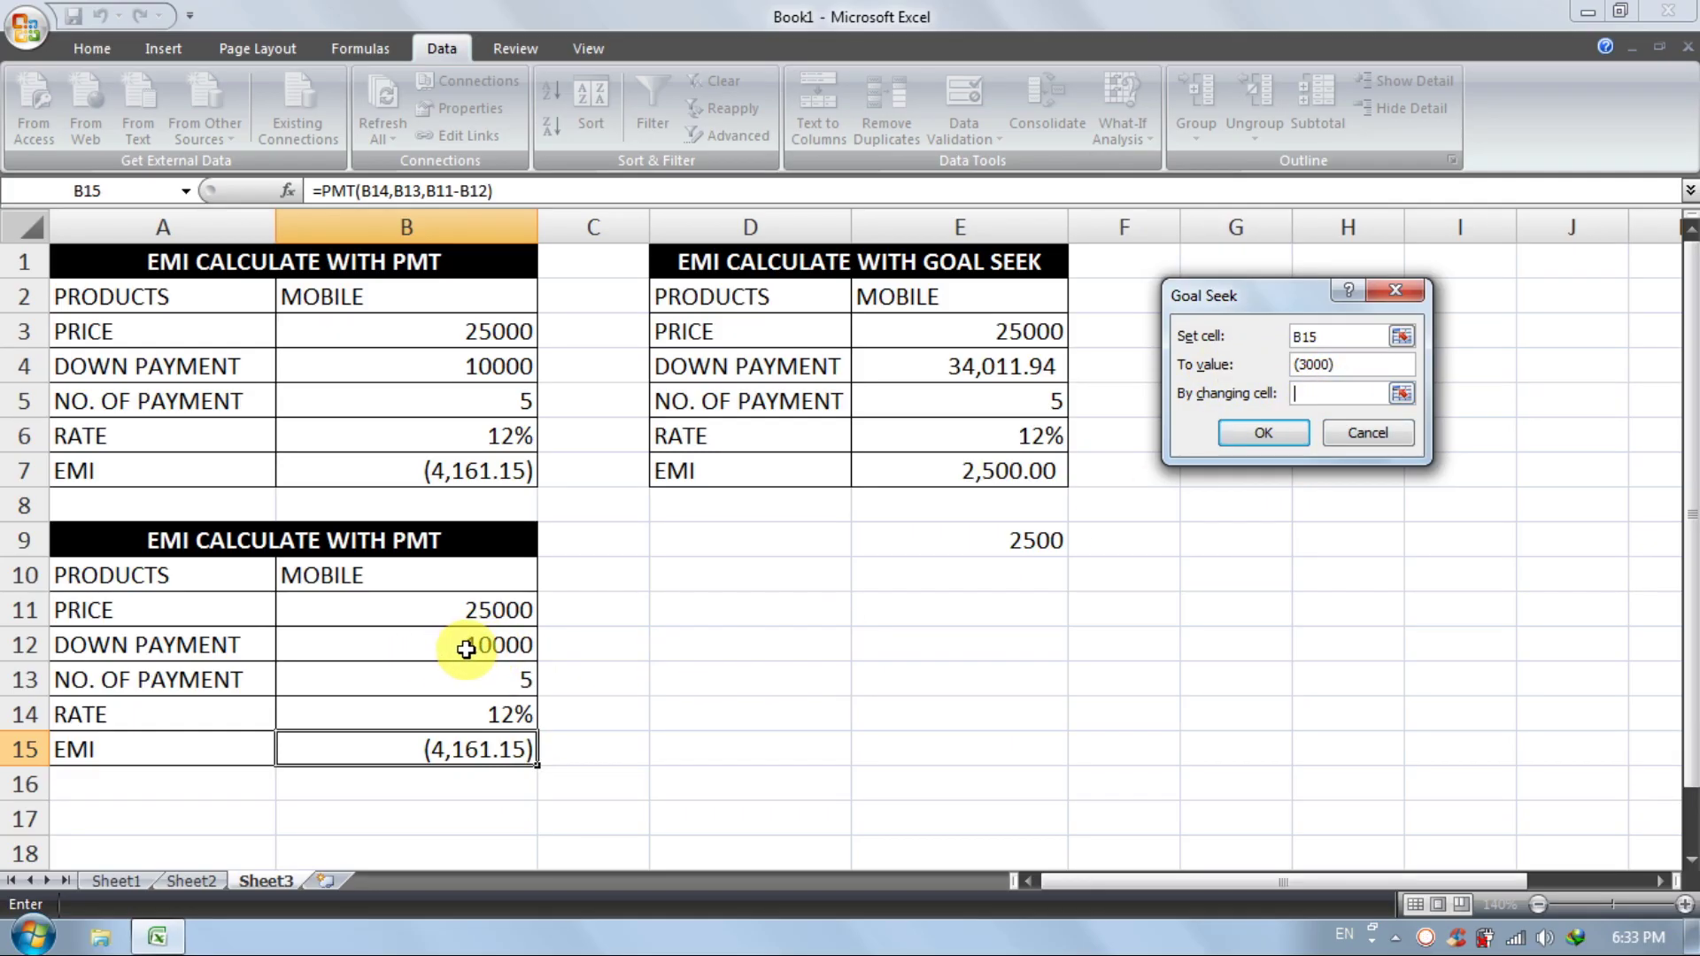
pyautogui.click(1256, 433)
pyautogui.click(1285, 431)
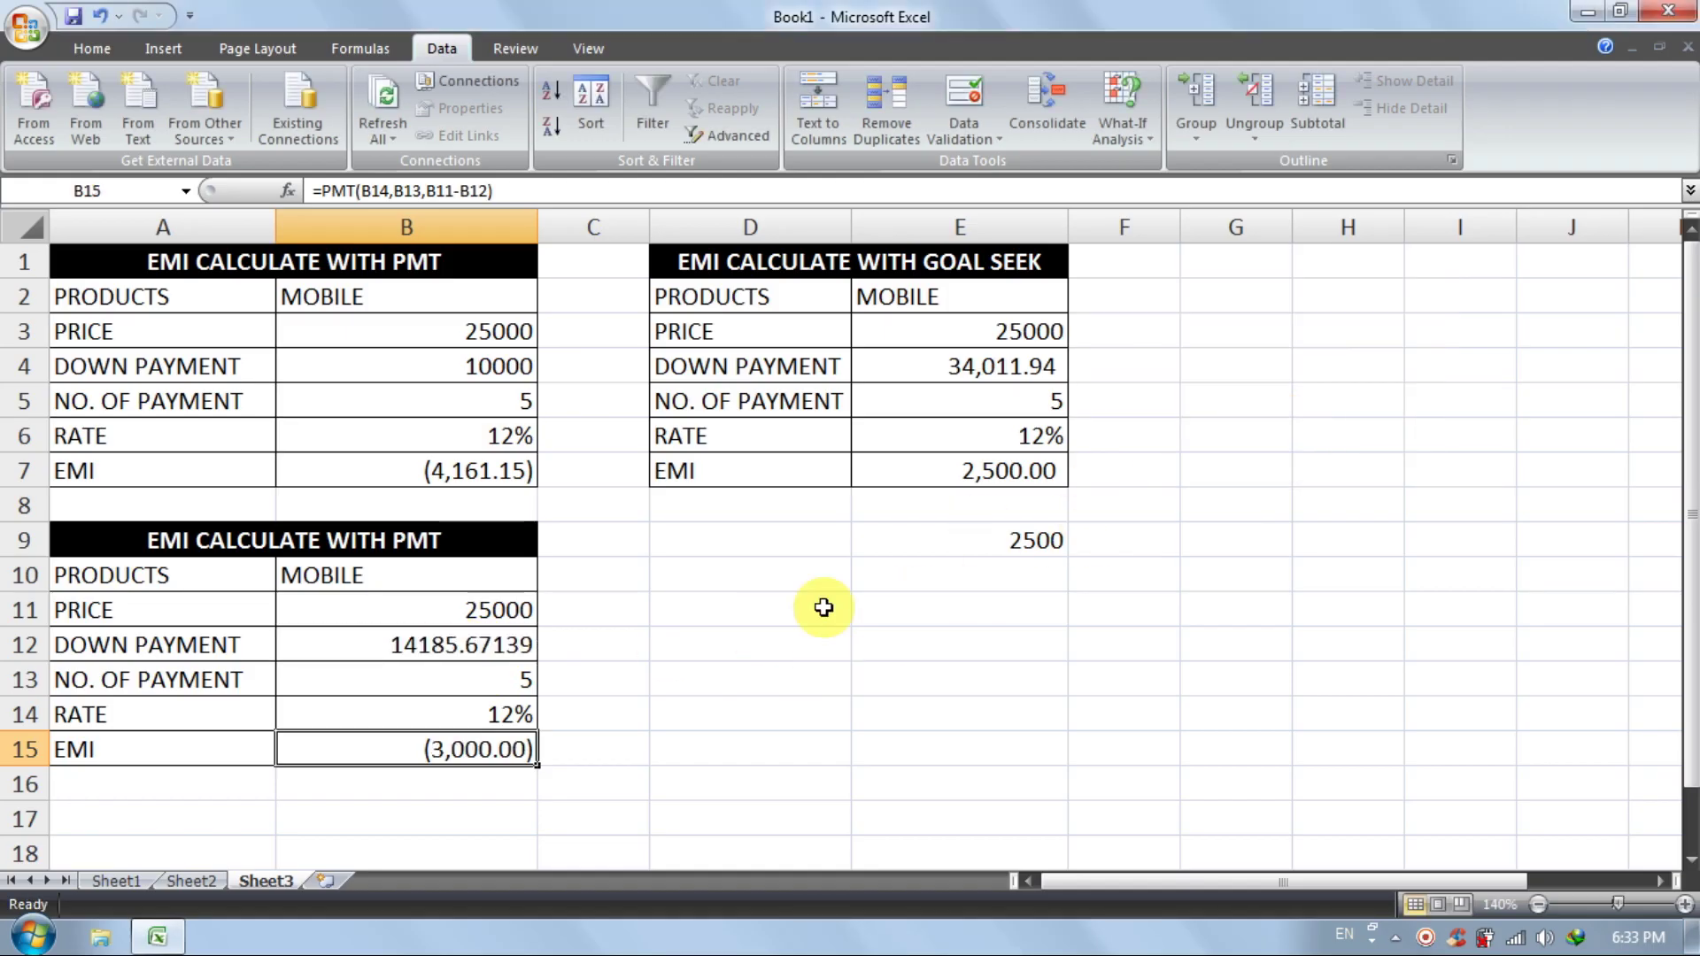
# Apply the comma number style to the down payment in B12
pyautogui.click(460, 645)
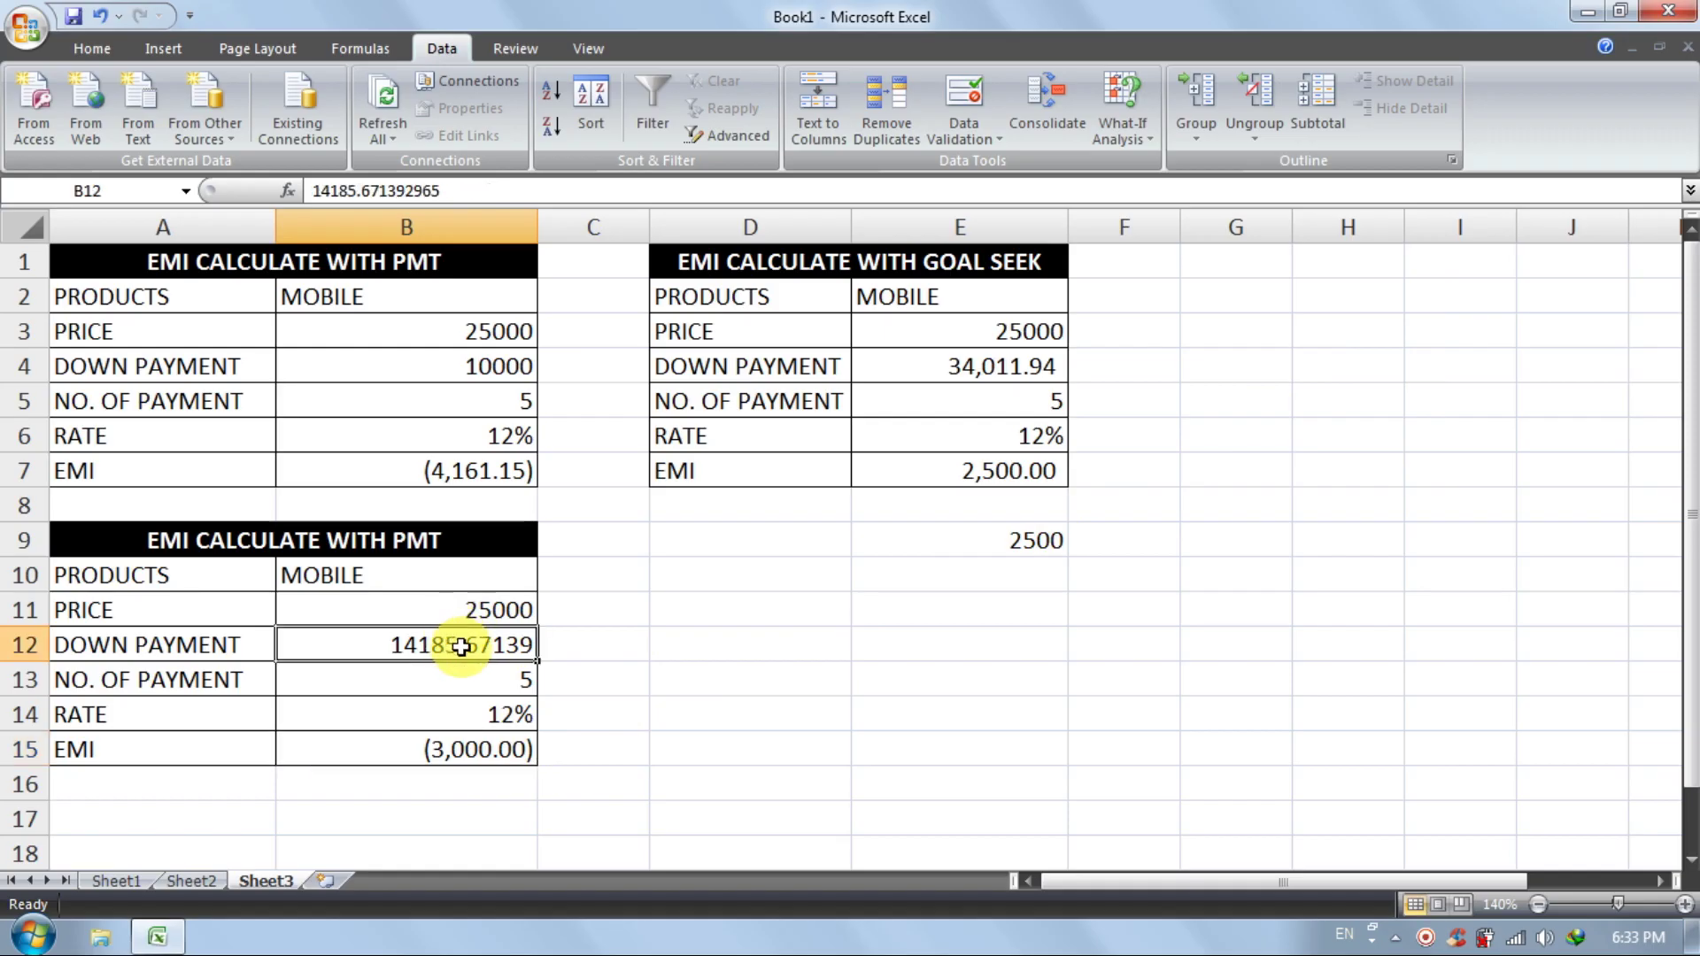
pyautogui.click(92, 49)
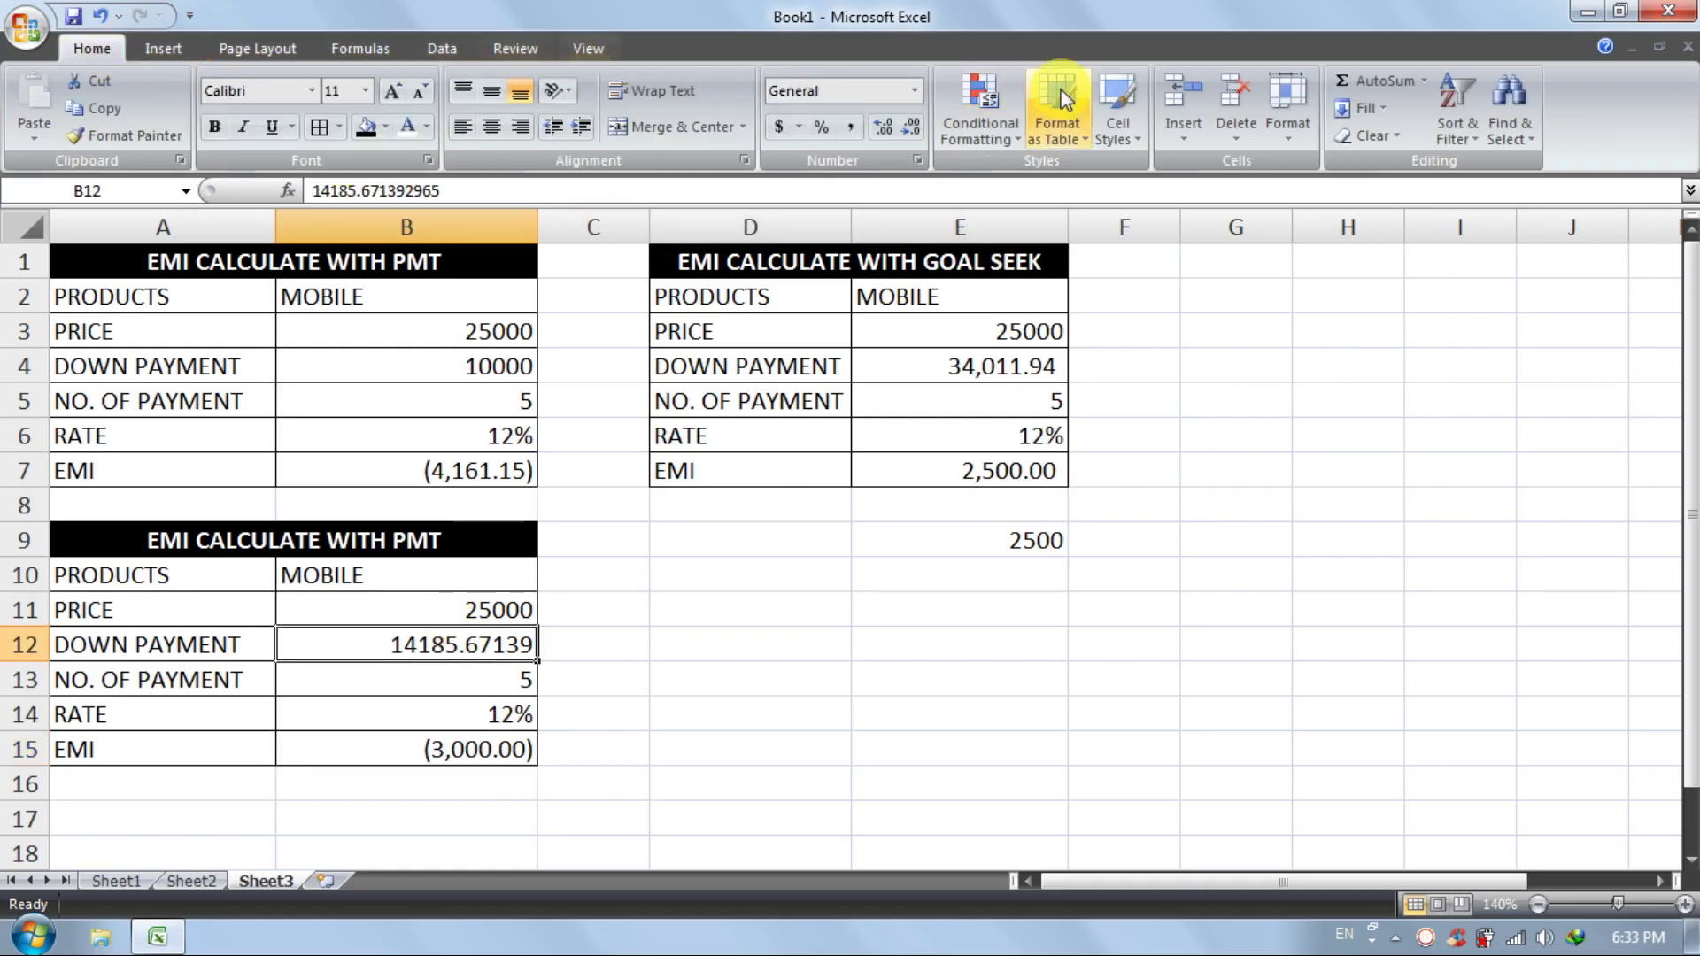
pyautogui.click(850, 127)
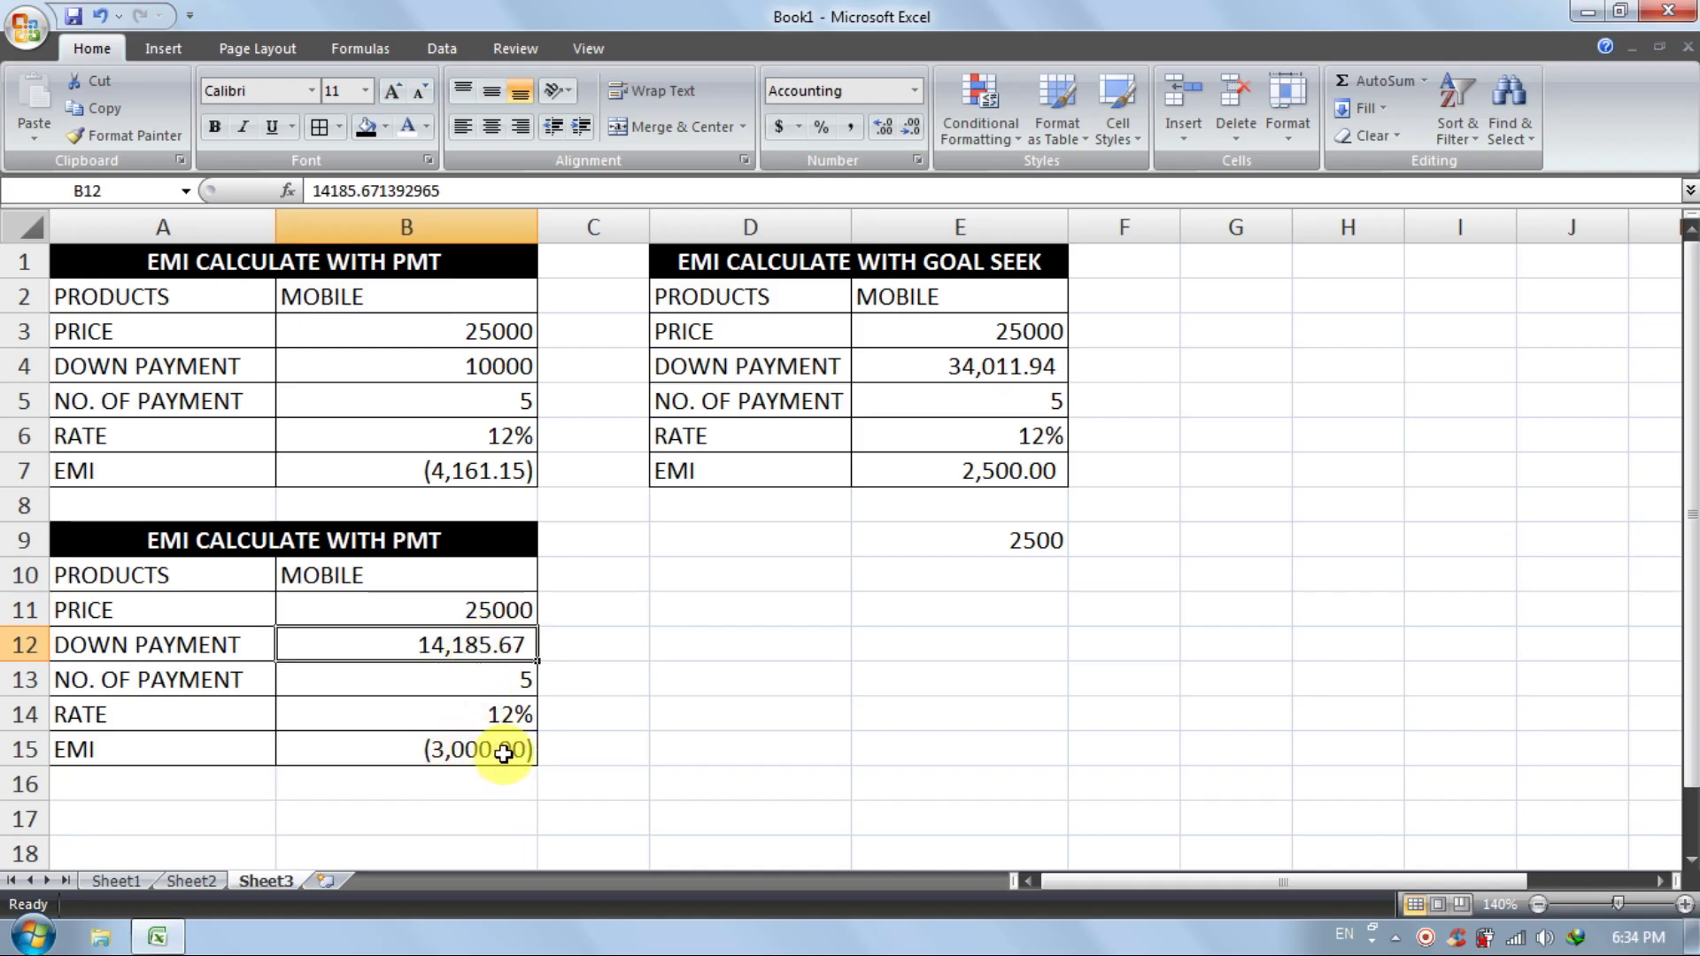
pyautogui.click(945, 478)
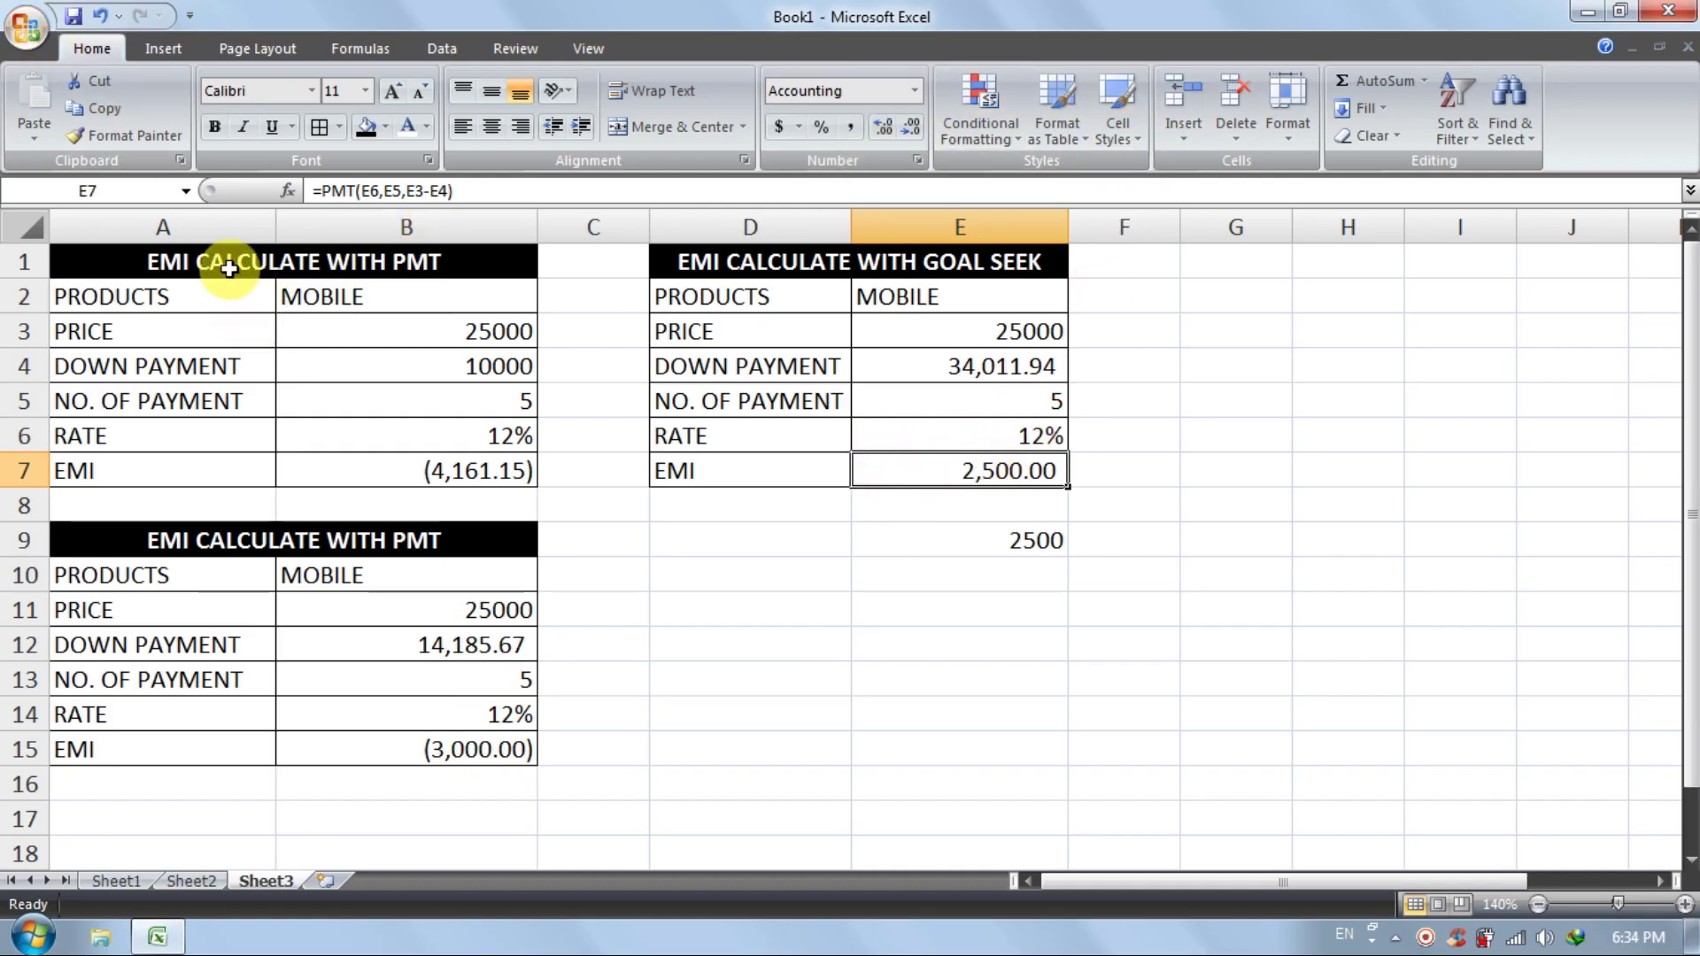
pyautogui.moveTo(229, 268); pyautogui.dragTo(394, 459)
pyautogui.click(103, 107)
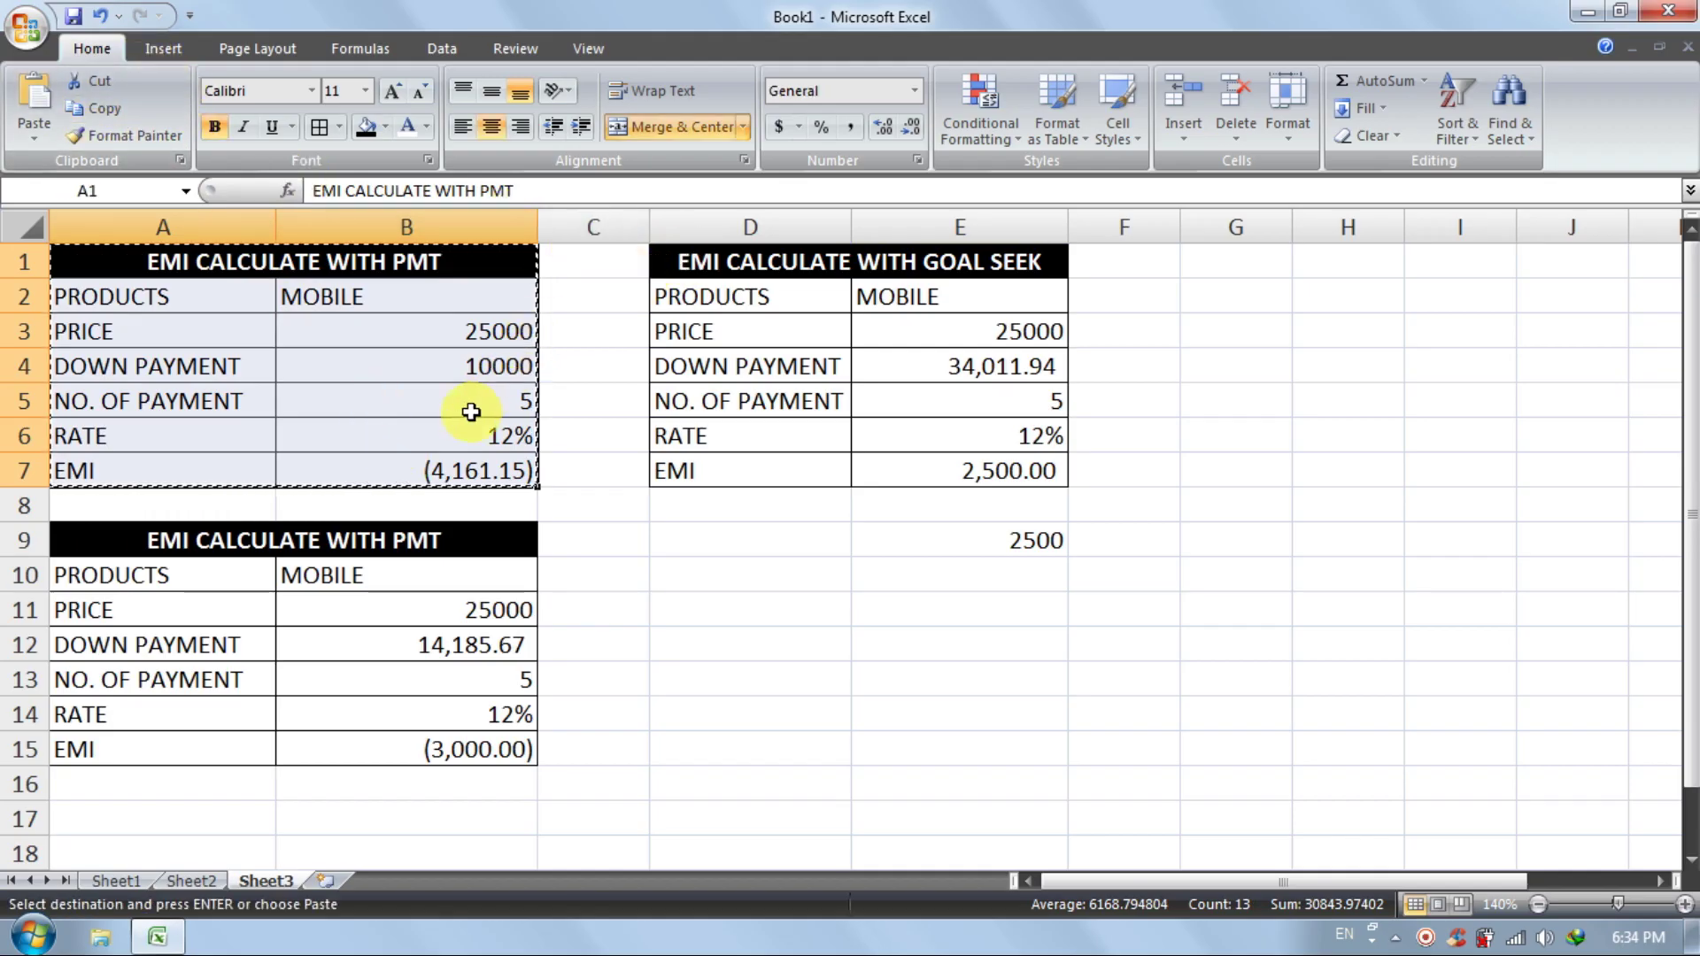
pyautogui.click(687, 263)
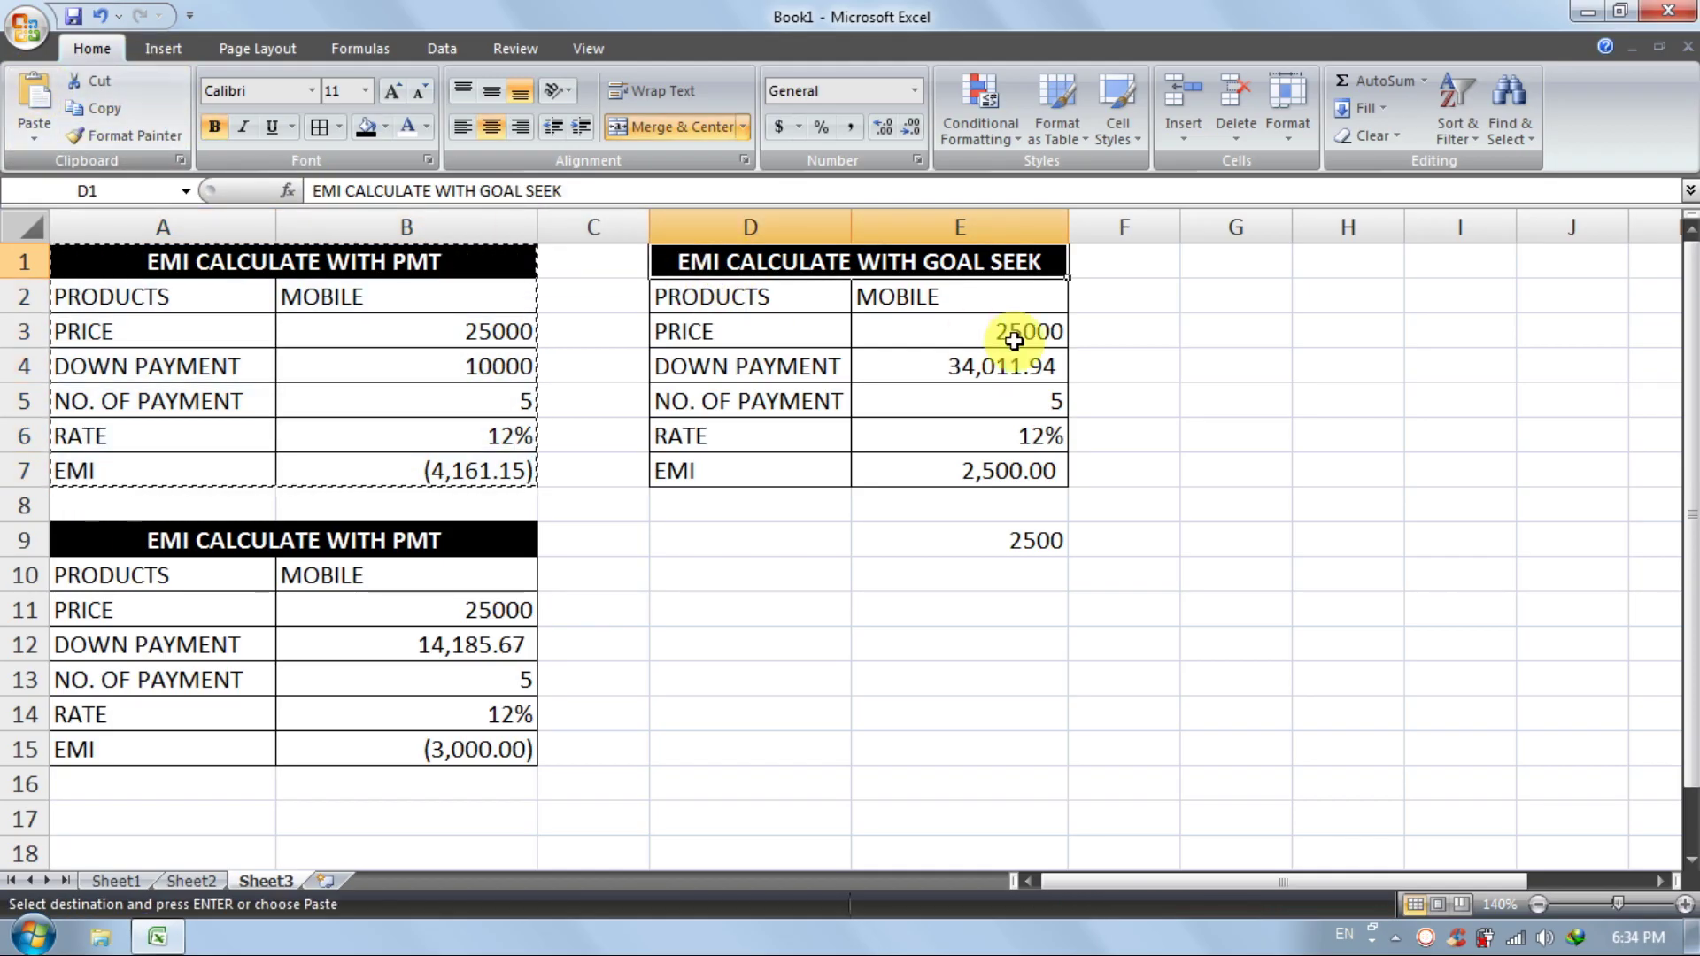
pyautogui.click(777, 550)
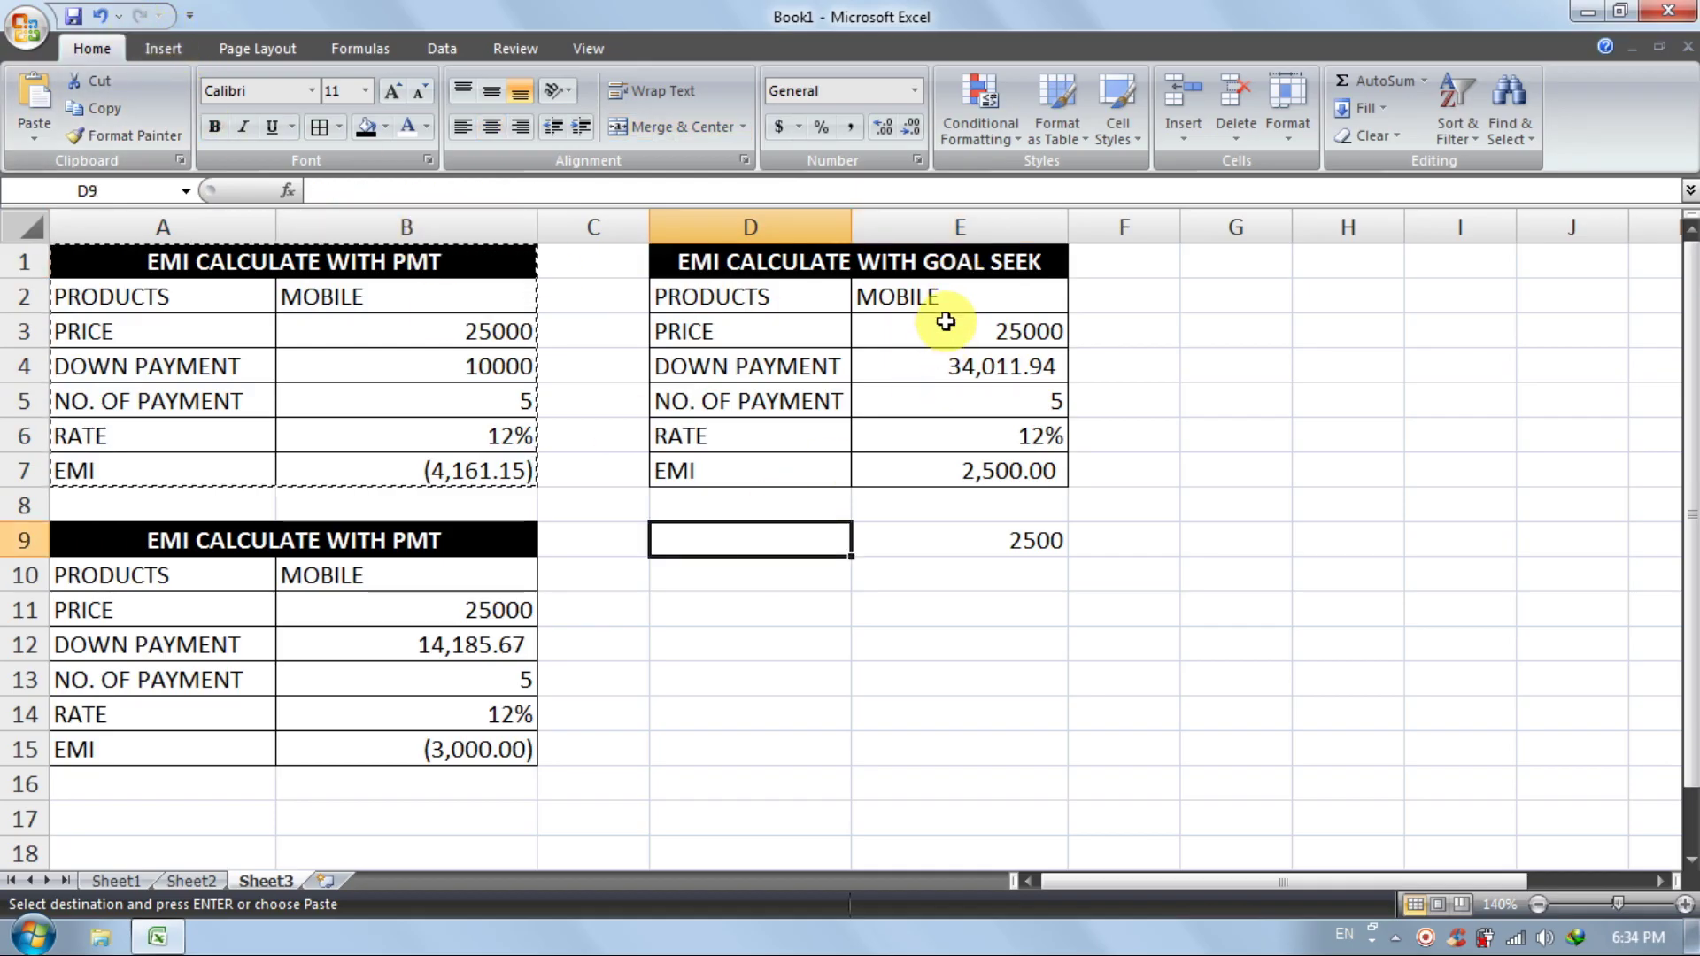
# Copy the EMI CALCULATE WITH GOAL SEEK title from D1 onto the lower table's title in A9
pyautogui.click(922, 261)
pyautogui.click(98, 108)
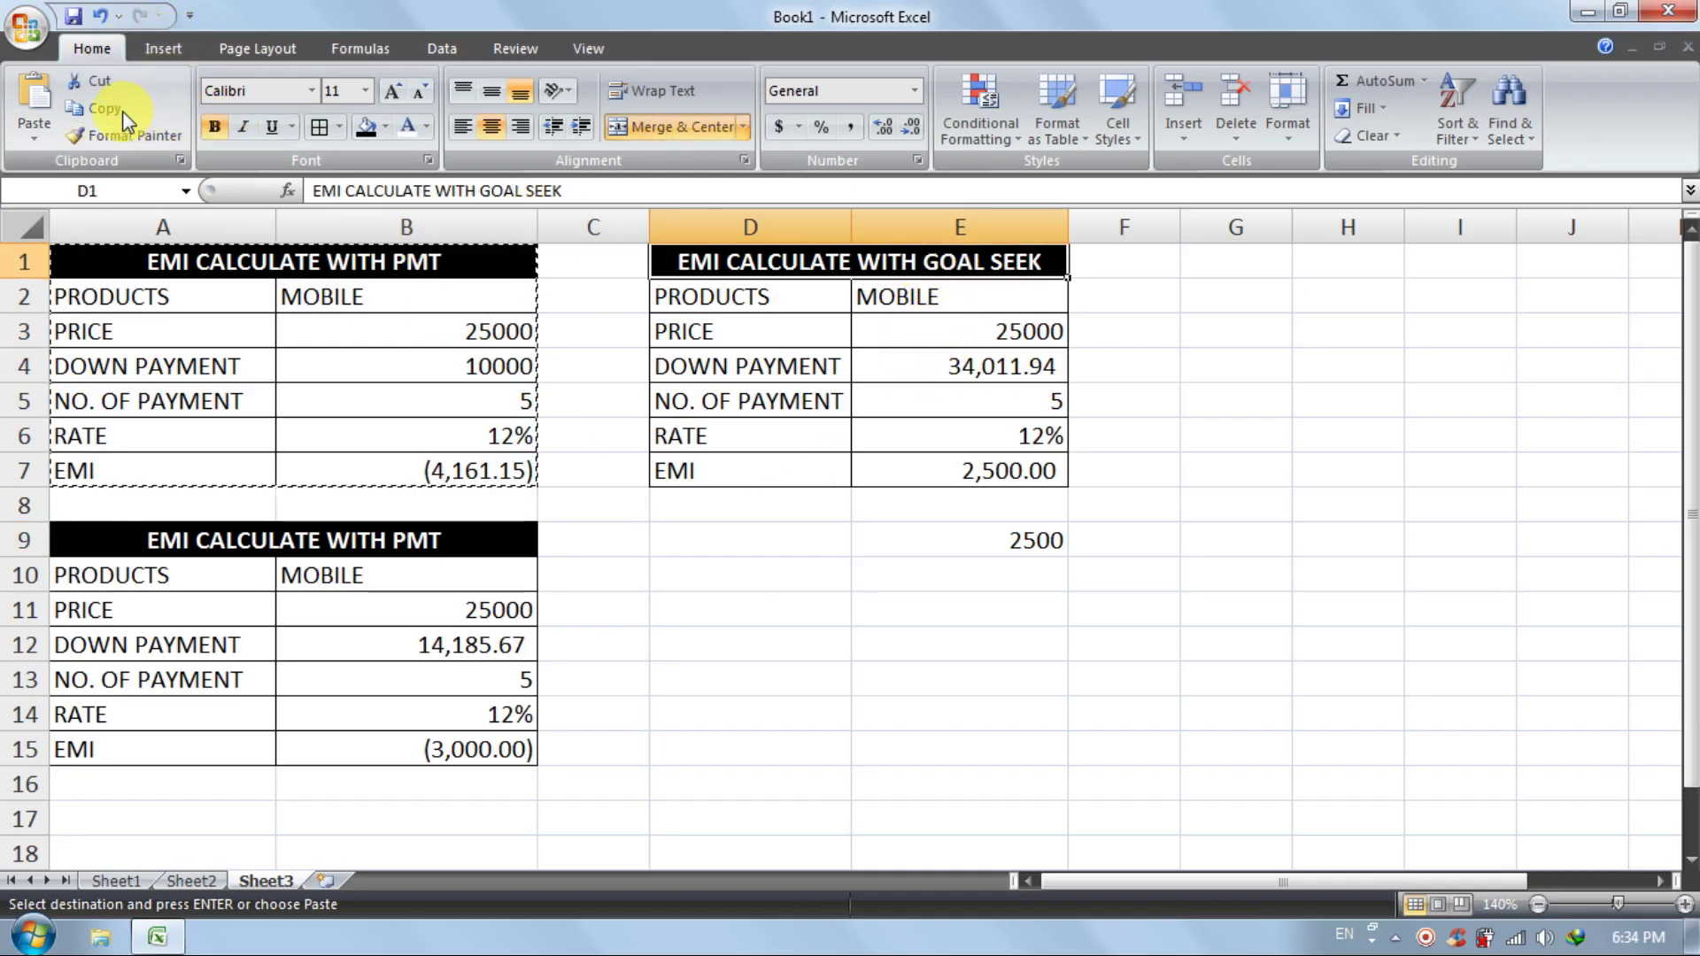
pyautogui.click(114, 539)
pyautogui.click(37, 95)
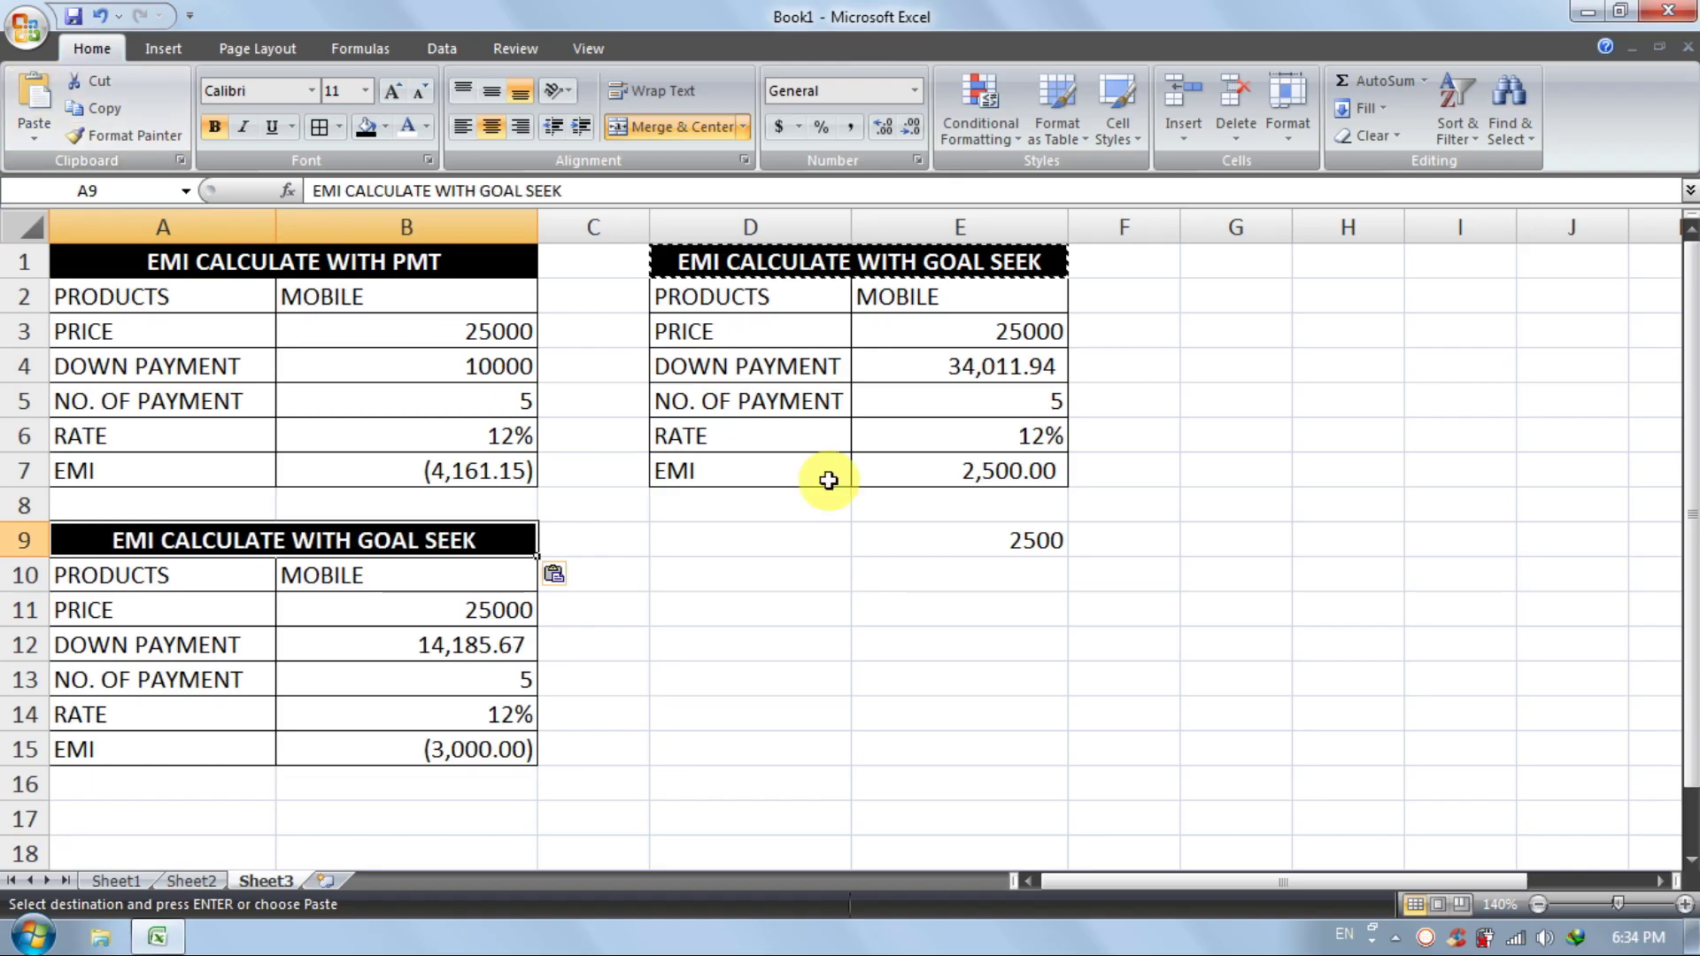
# Copy the PMT table's rows A2:B7 over the Goal Seek table, starting at D2, to restore its original values
pyautogui.click(167, 288)
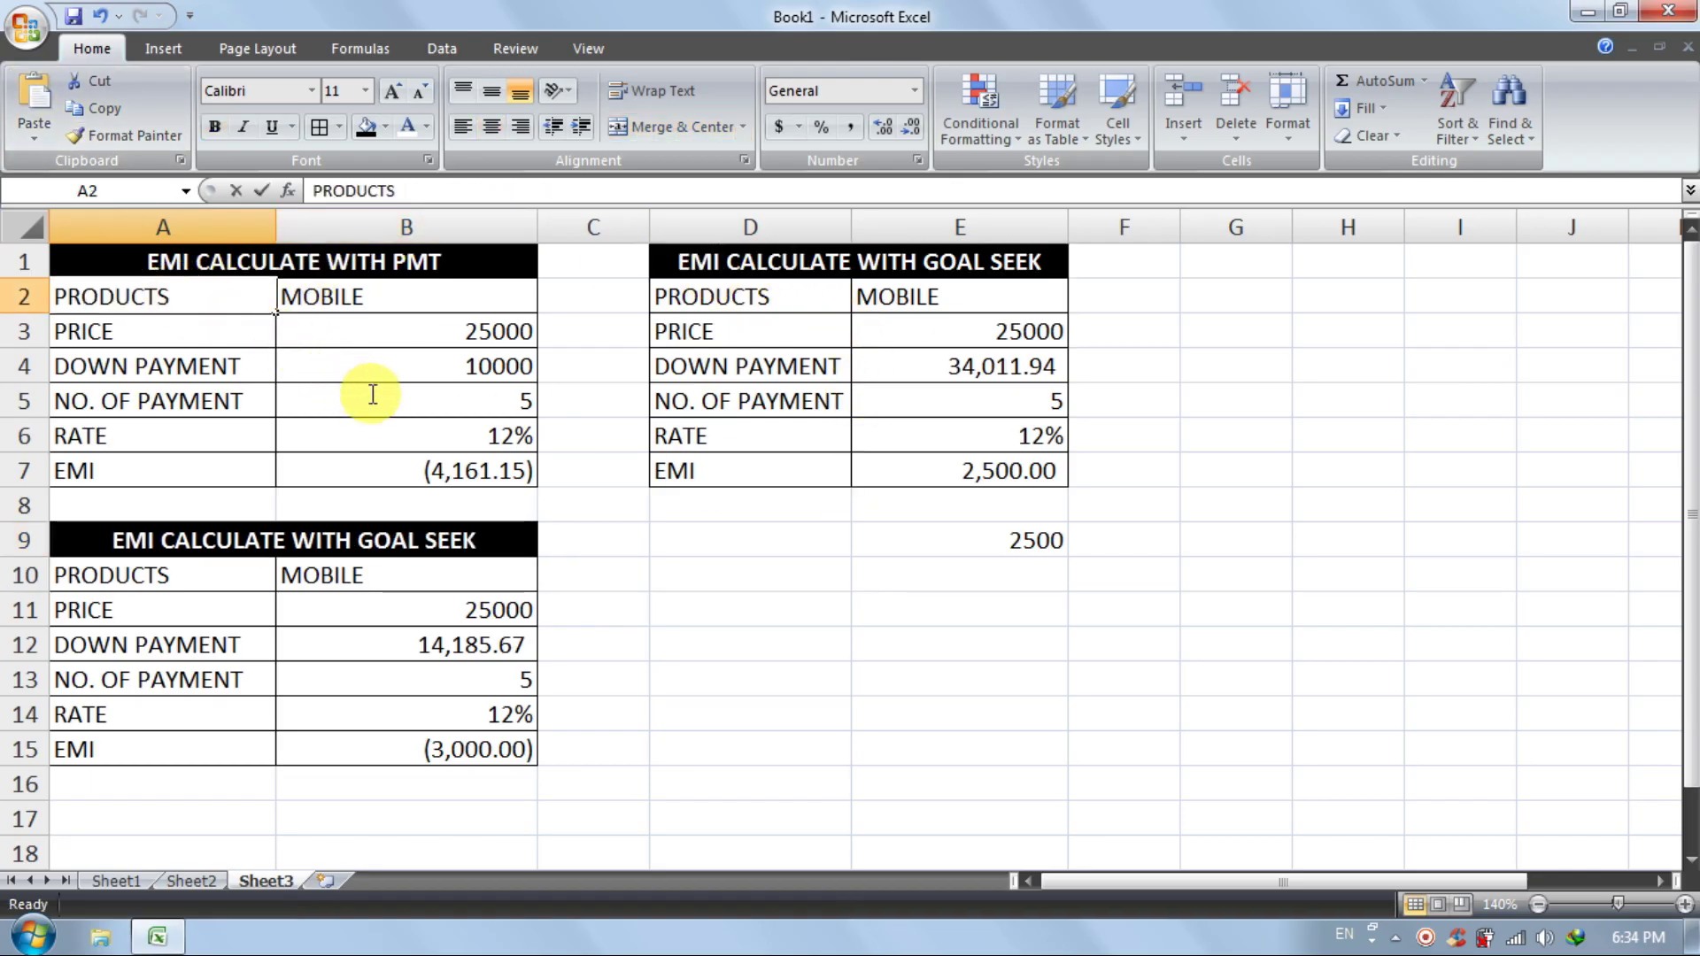
pyautogui.click(390, 471)
pyautogui.moveTo(390, 471); pyautogui.dragTo(136, 295)
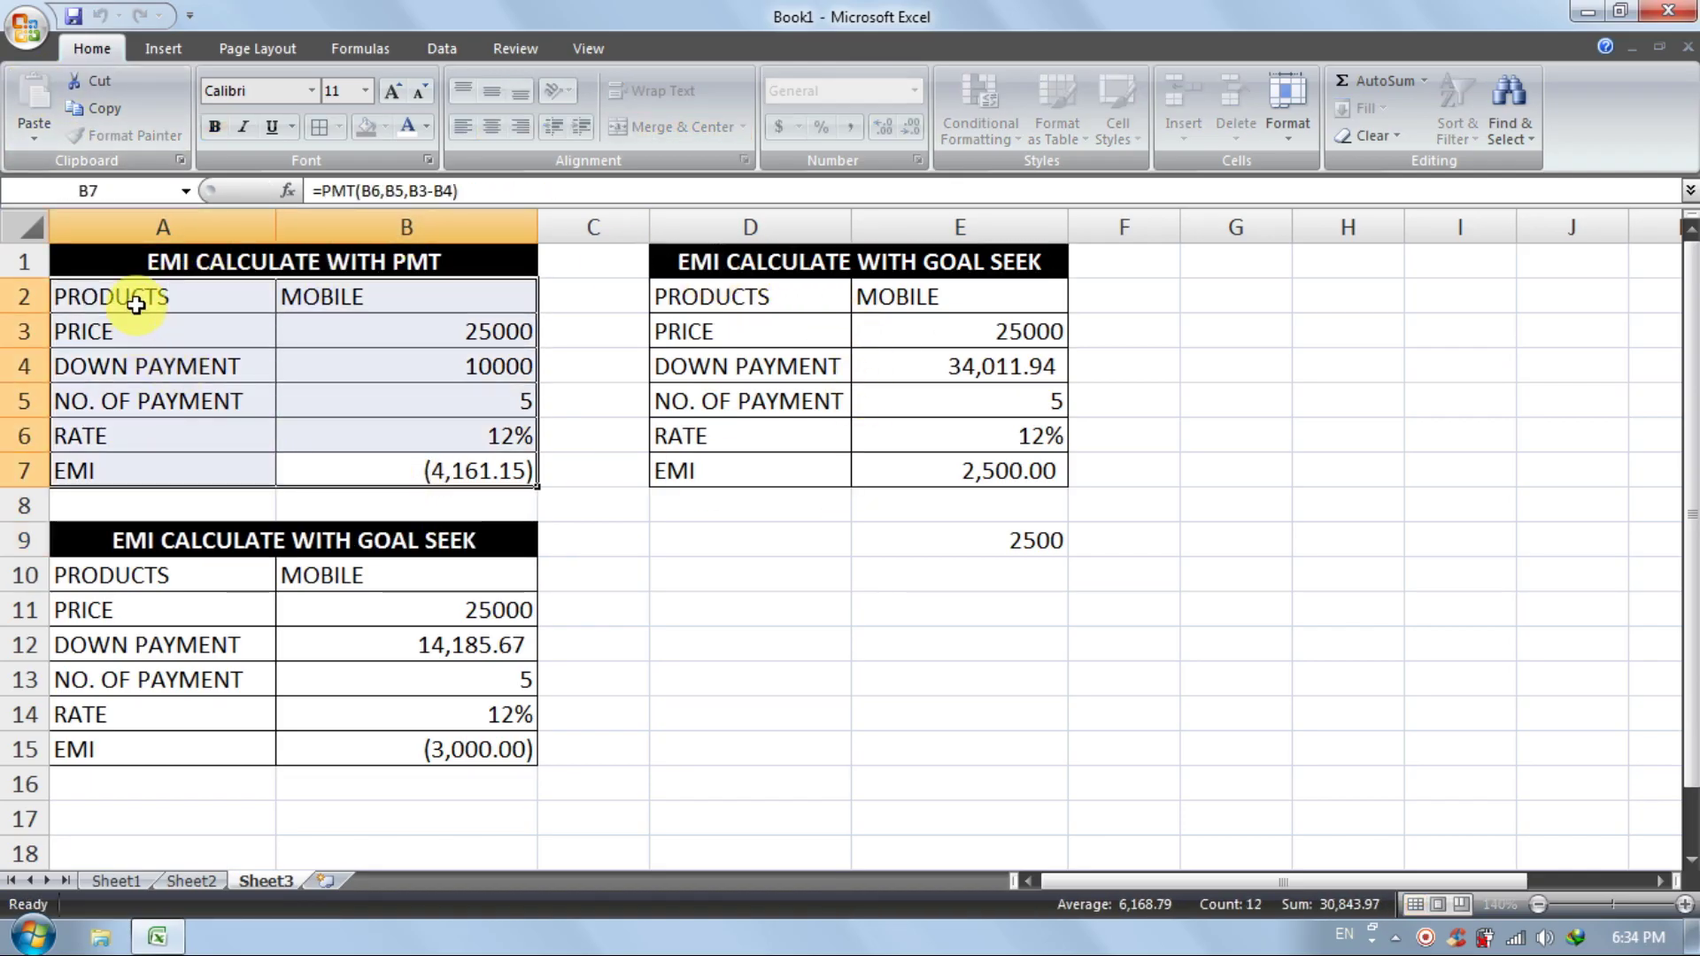
pyautogui.click(98, 108)
pyautogui.click(677, 299)
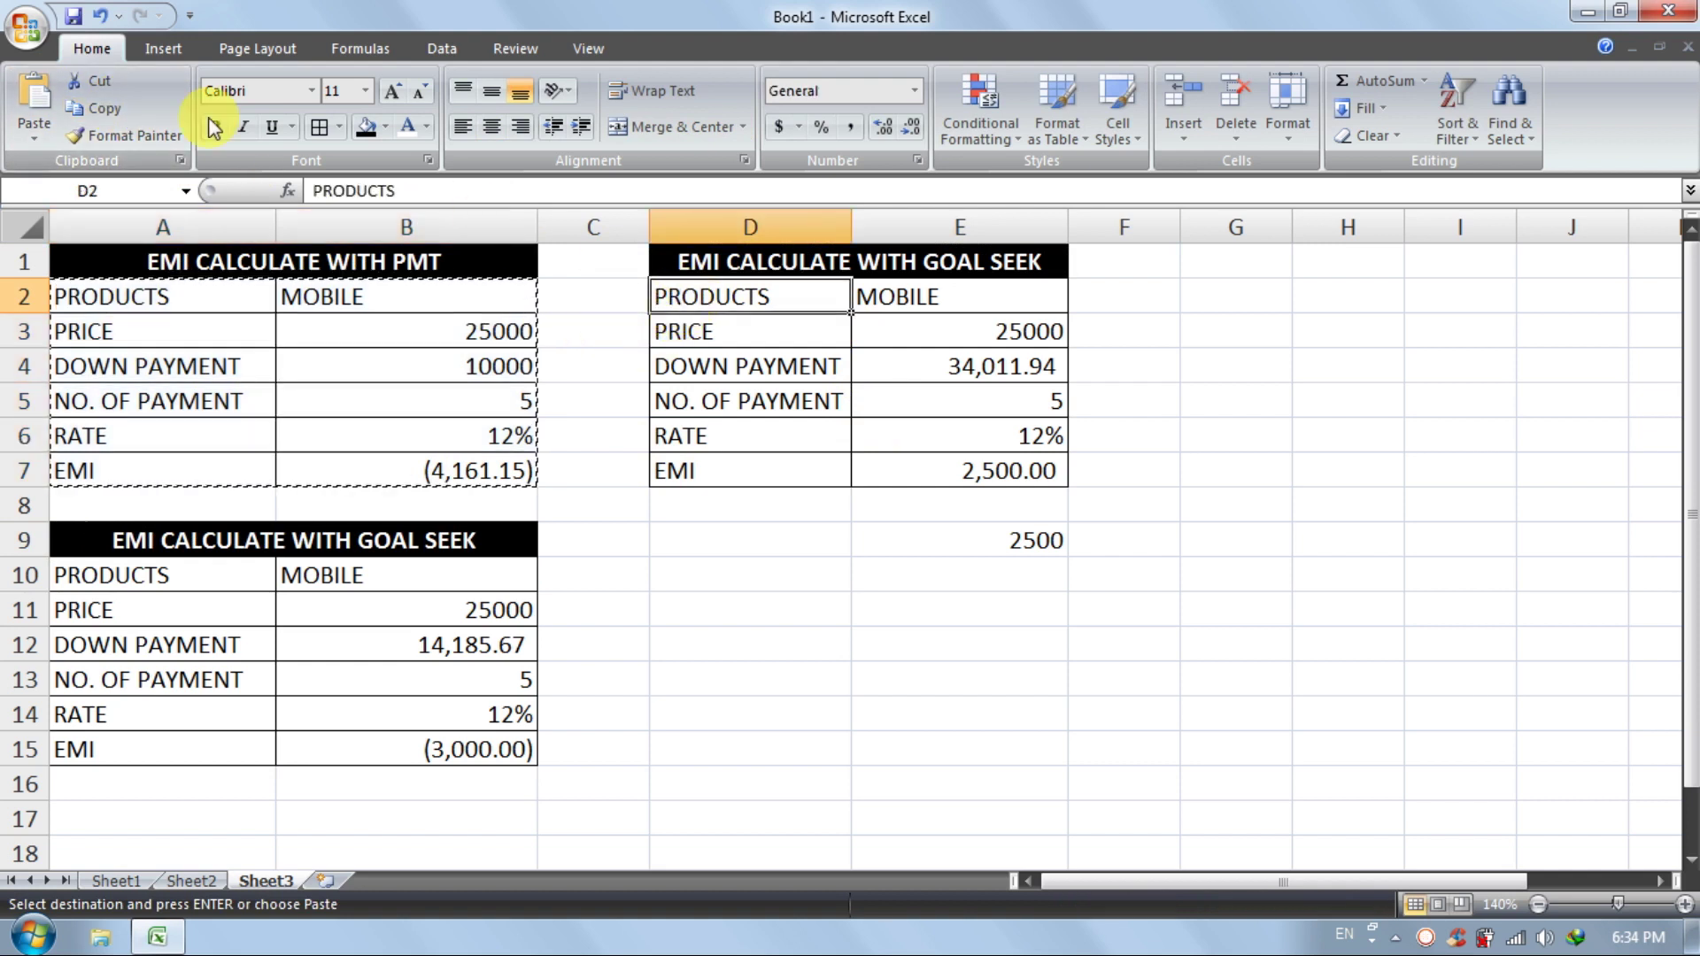
pyautogui.click(36, 97)
pyautogui.click(1077, 566)
# Run Goal Seek on the EMI in E7 to reach (2500) by changing the down payment in E4
pyautogui.click(1061, 472)
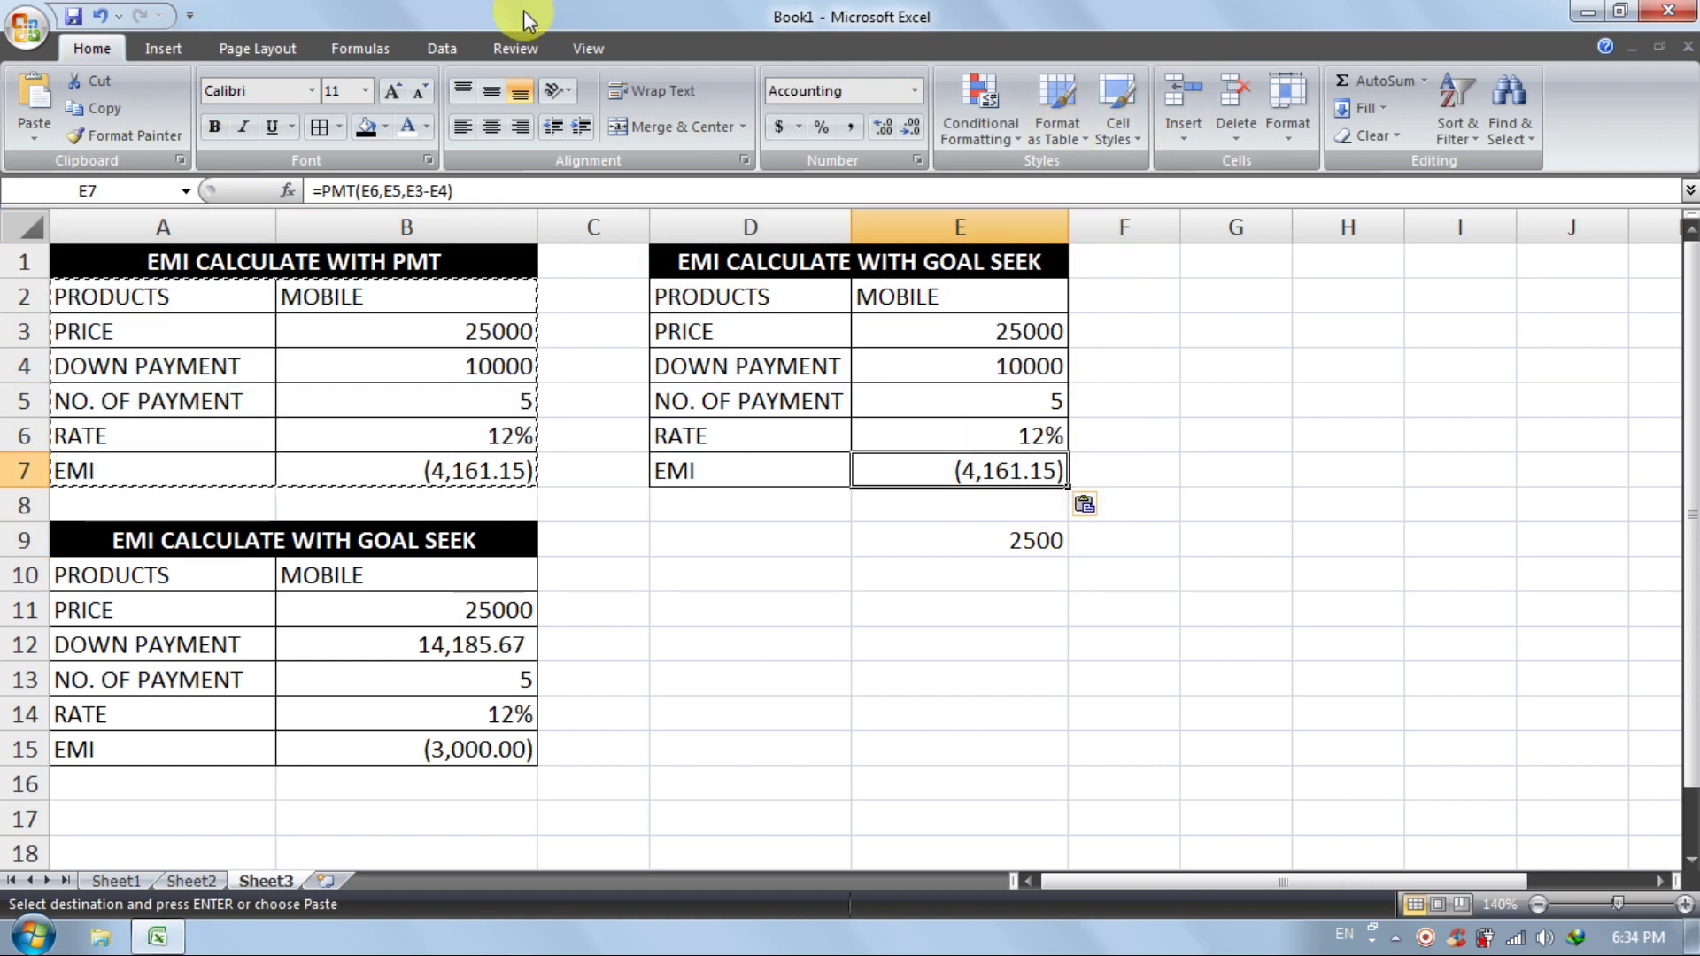
pyautogui.click(464, 45)
pyautogui.click(1133, 138)
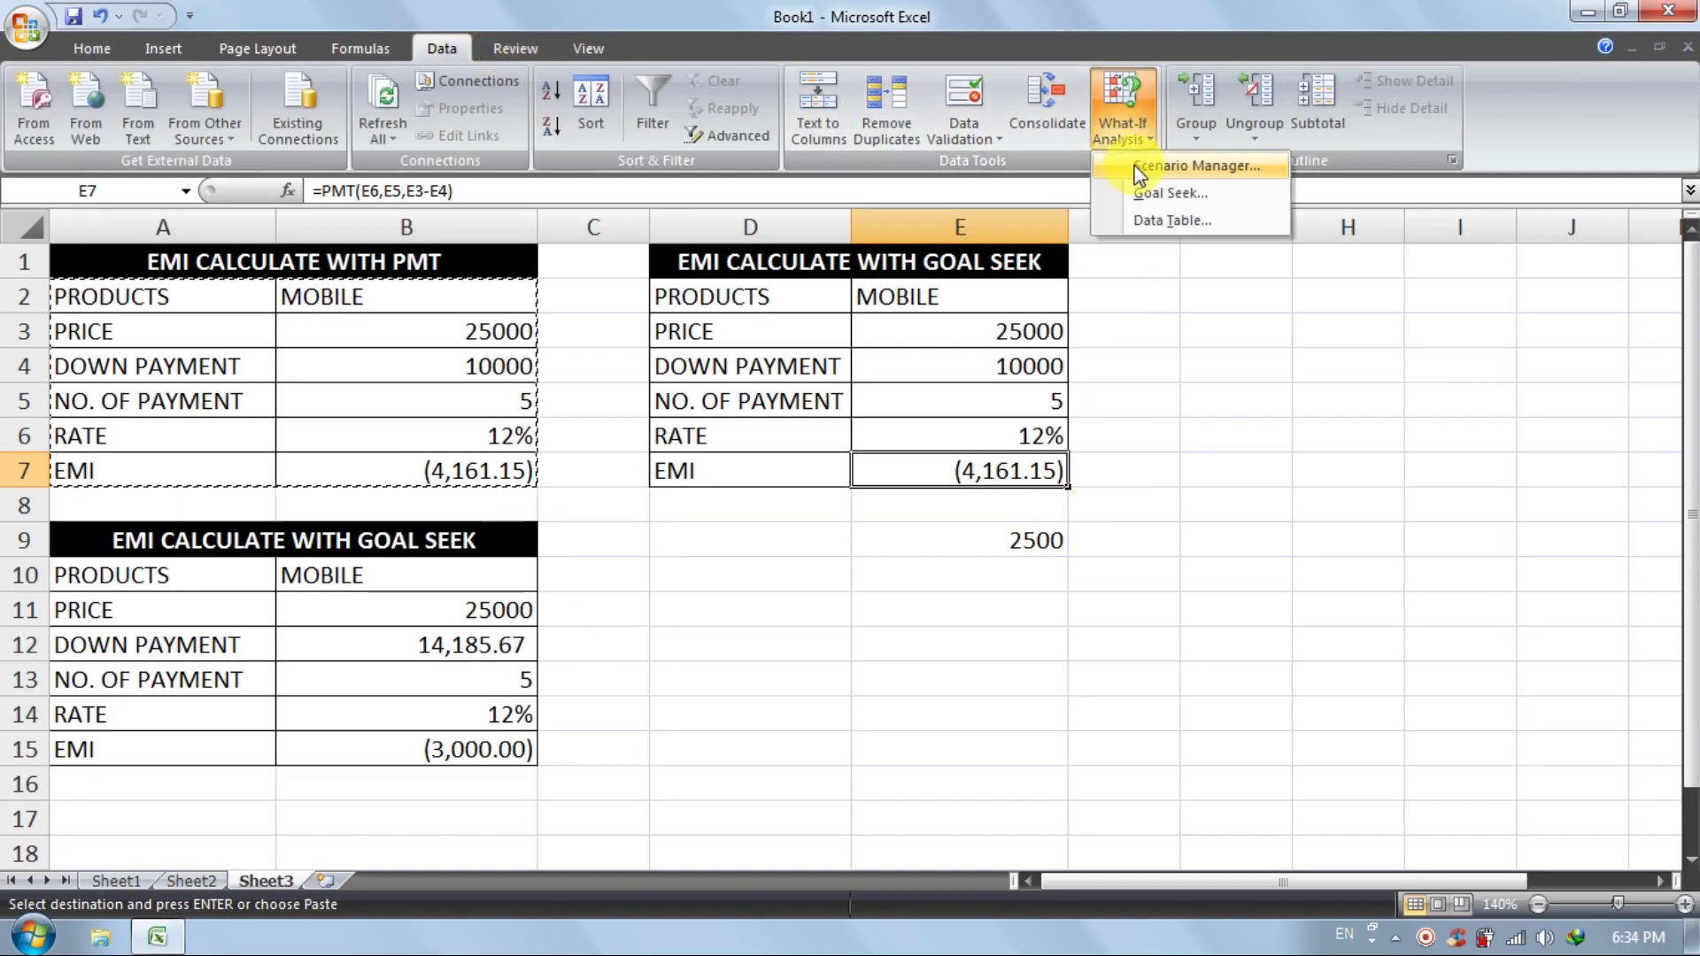
pyautogui.click(1160, 197)
pyautogui.click(1285, 365)
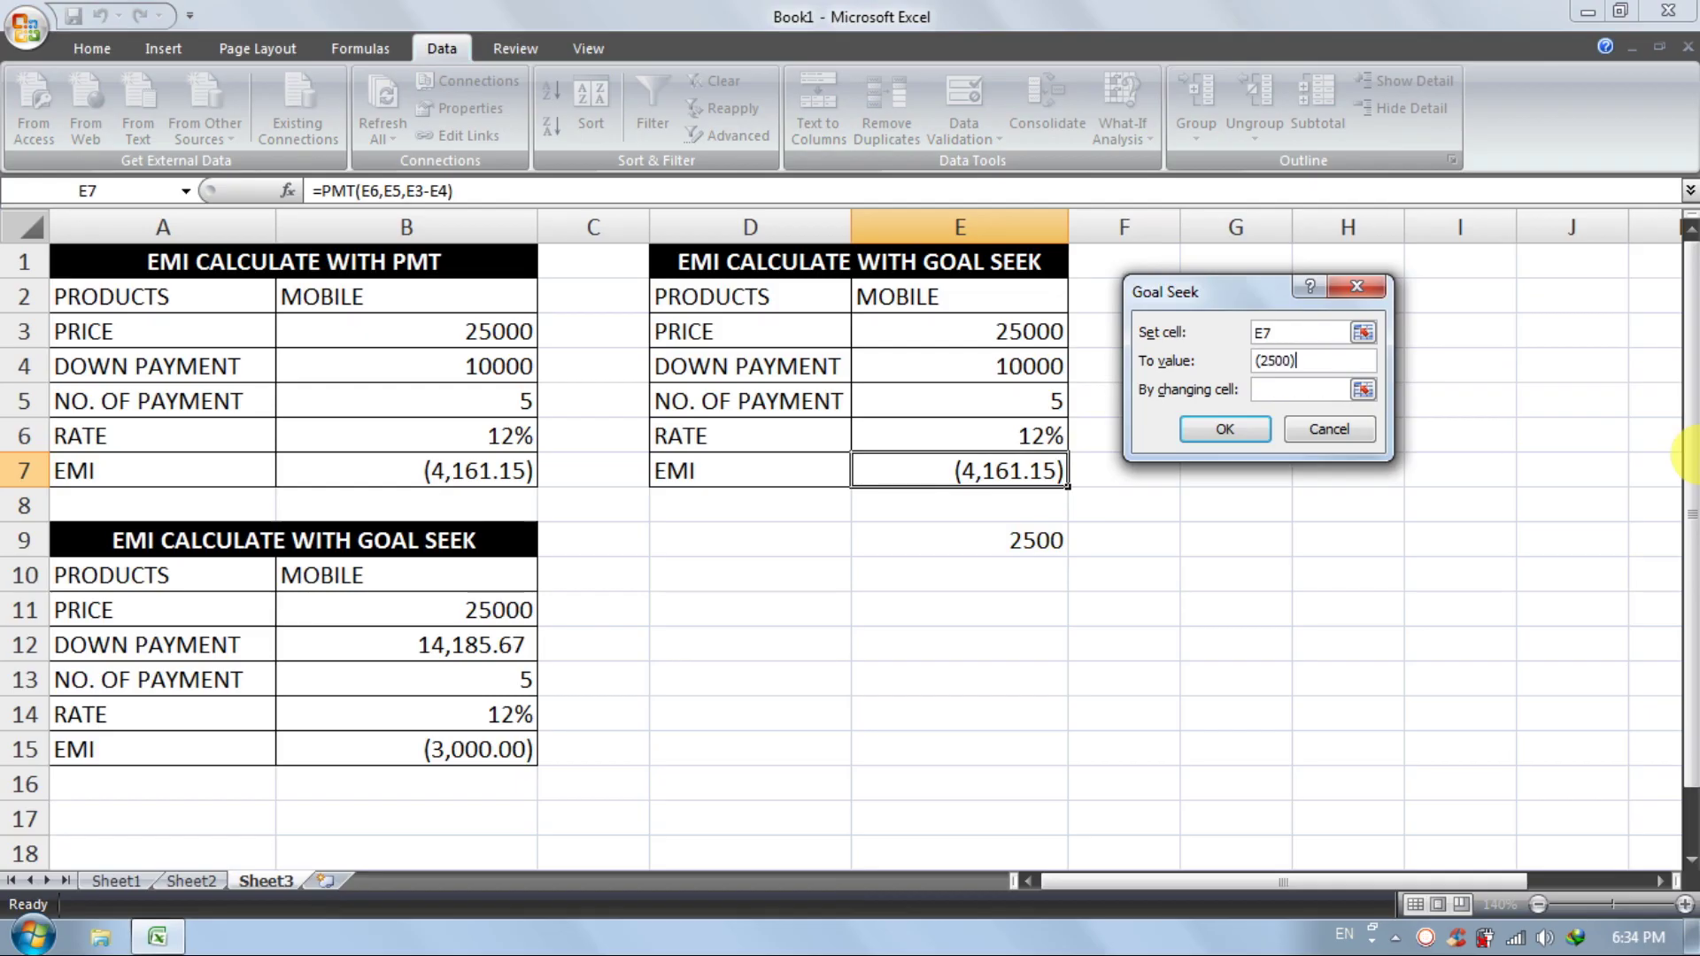
pyautogui.click(1293, 390)
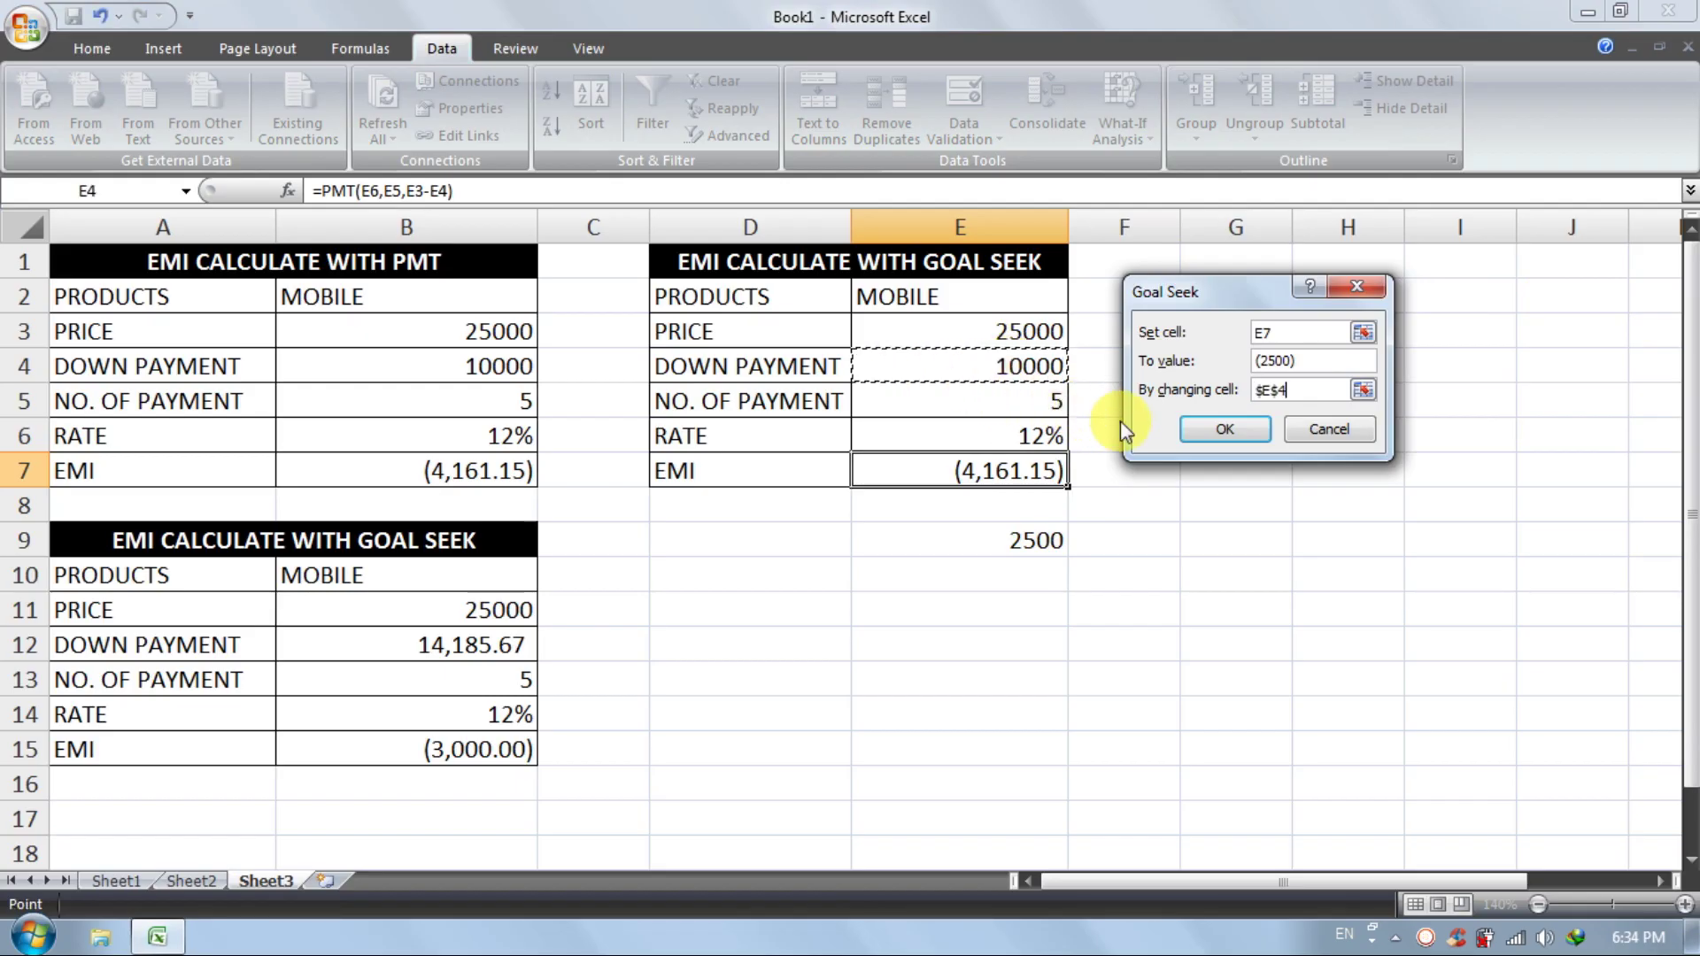
pyautogui.click(1206, 432)
# Apply the comma number style to the down payment in E4
pyautogui.click(1017, 366)
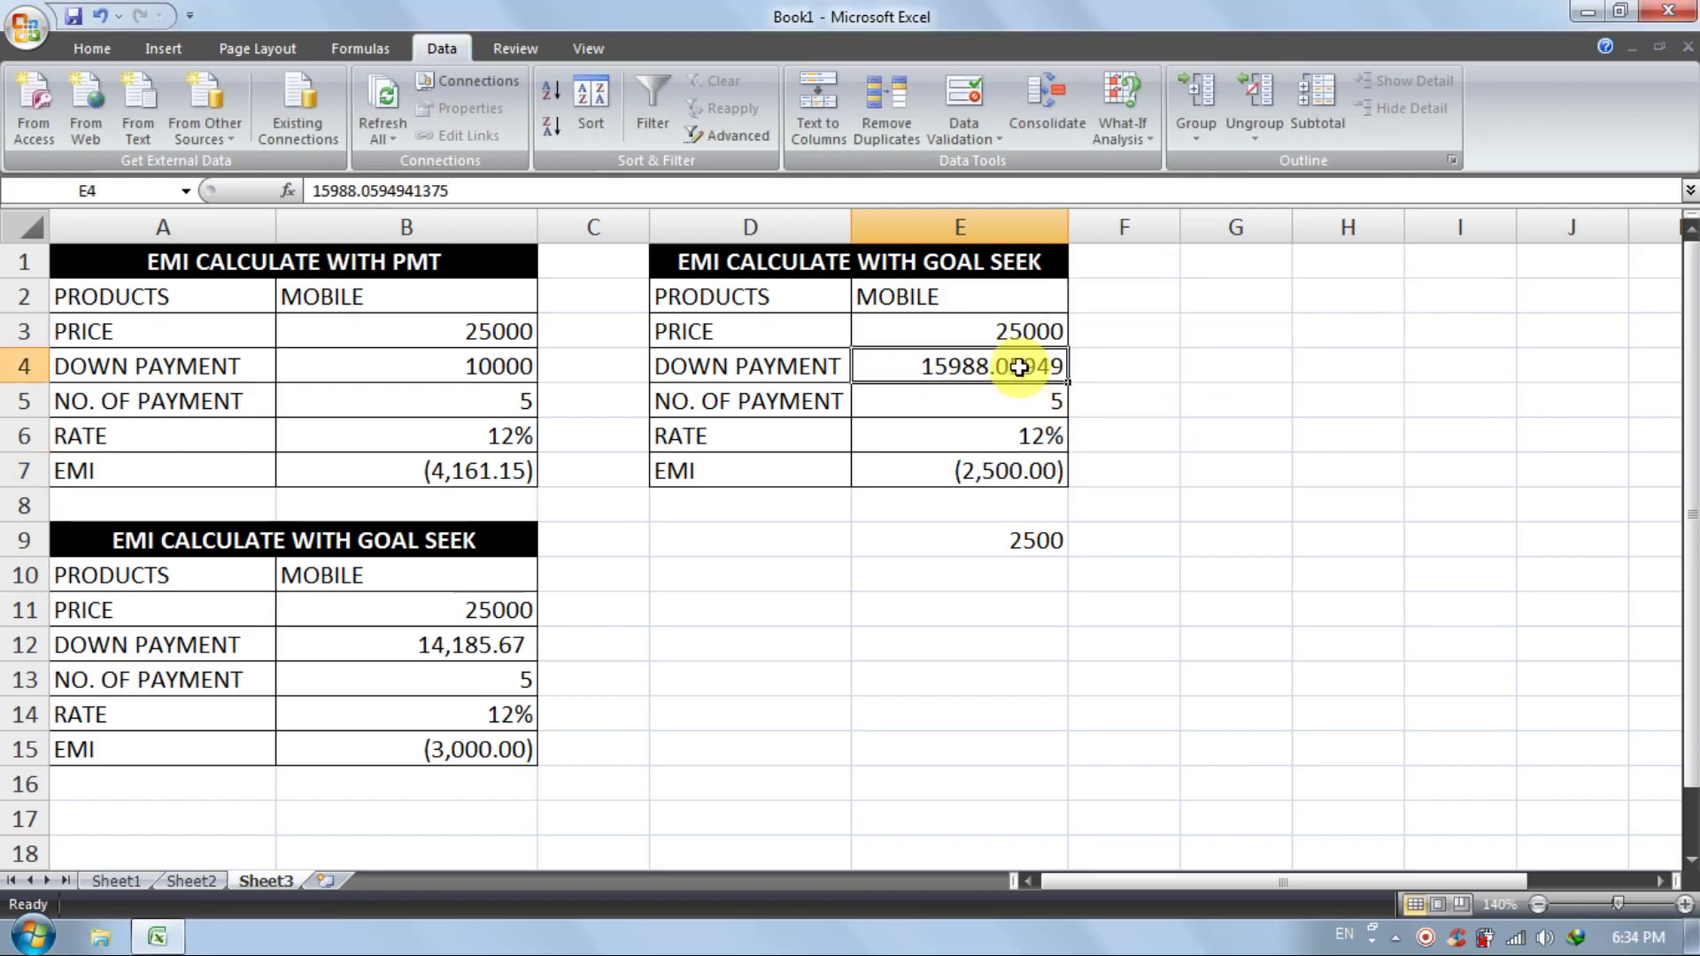
pyautogui.click(122, 48)
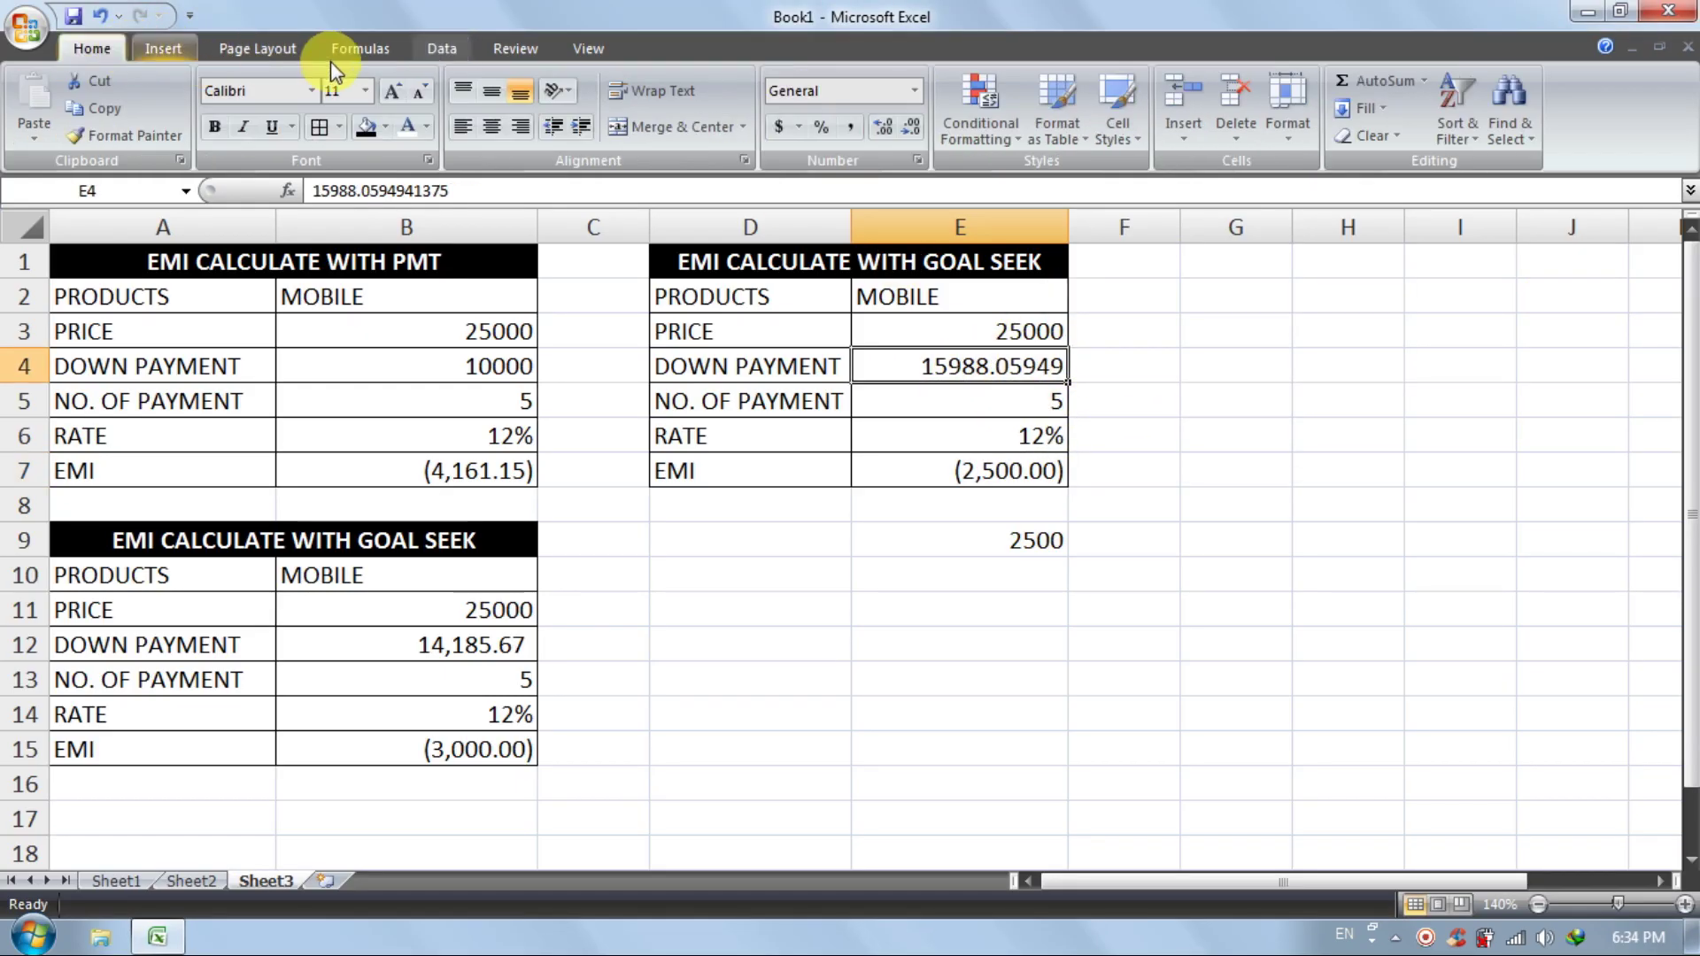
pyautogui.click(850, 126)
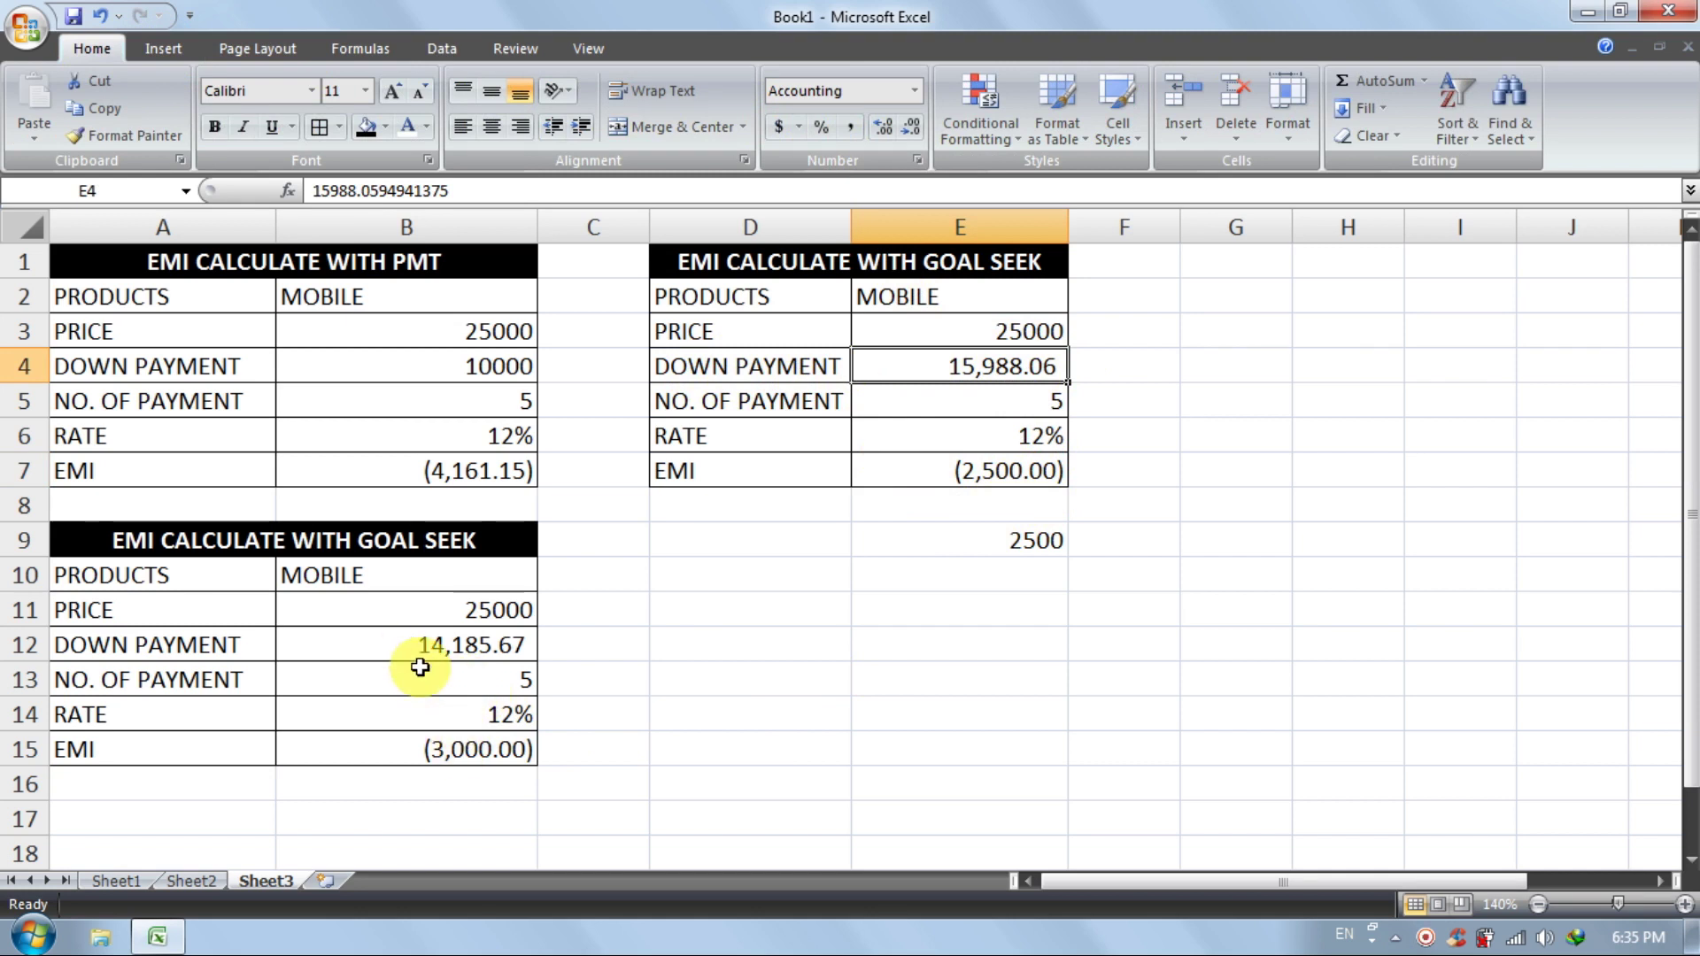
pyautogui.click(527, 652)
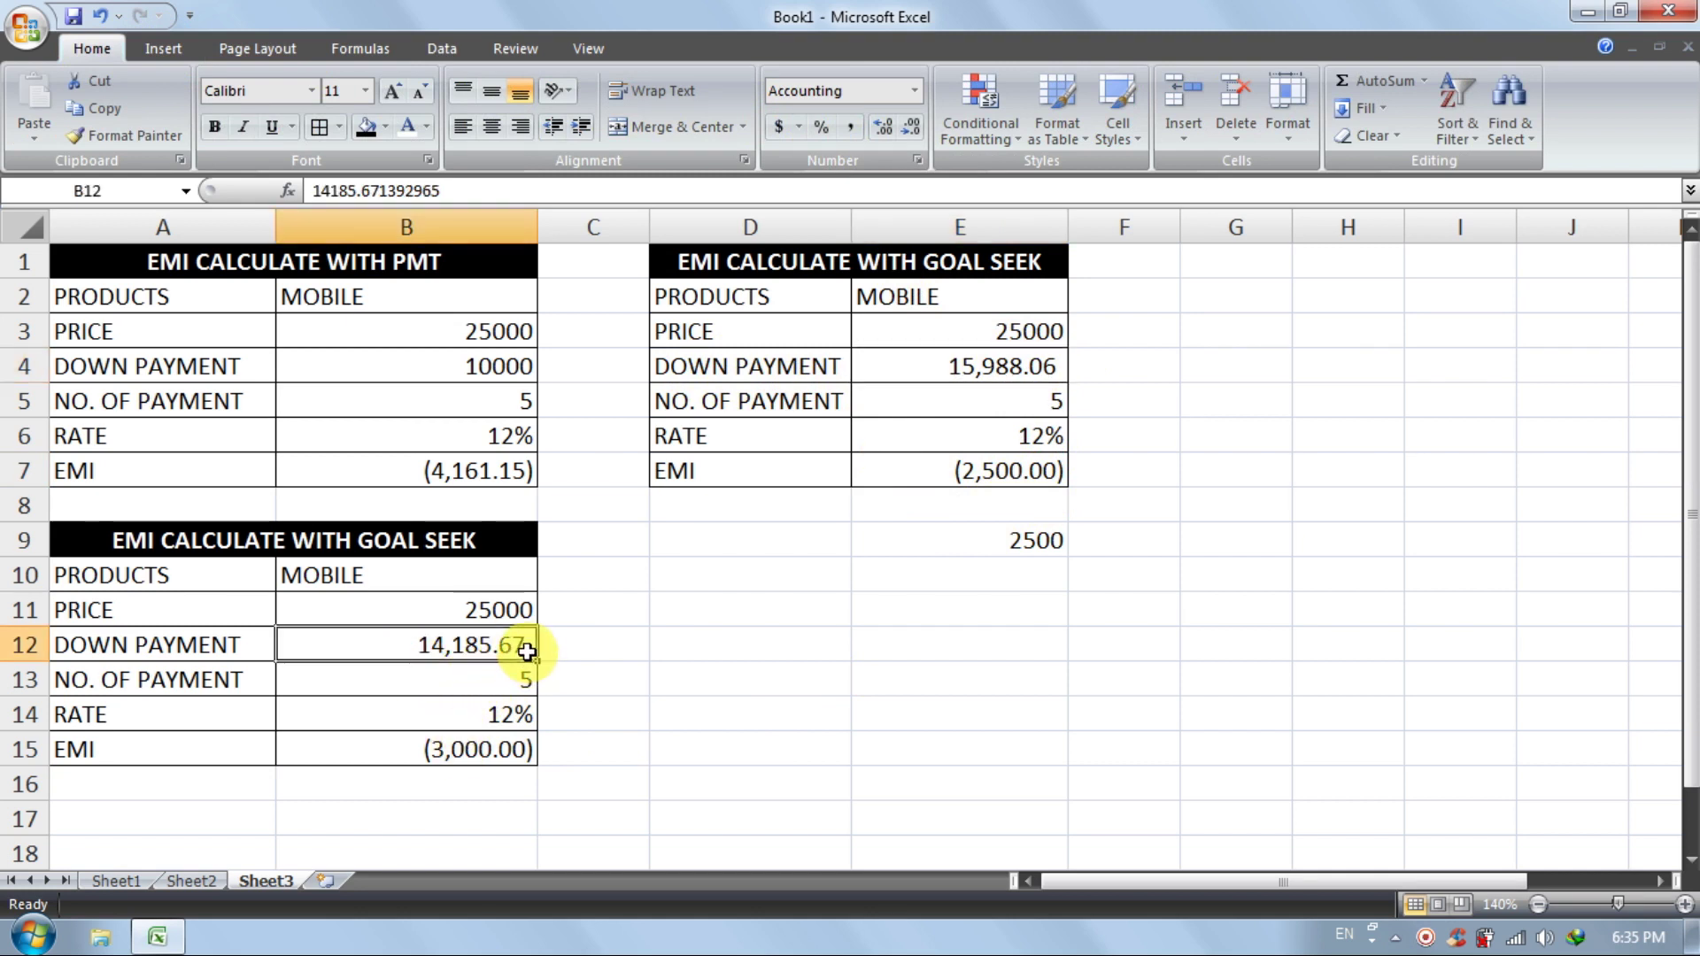
pyautogui.click(407, 759)
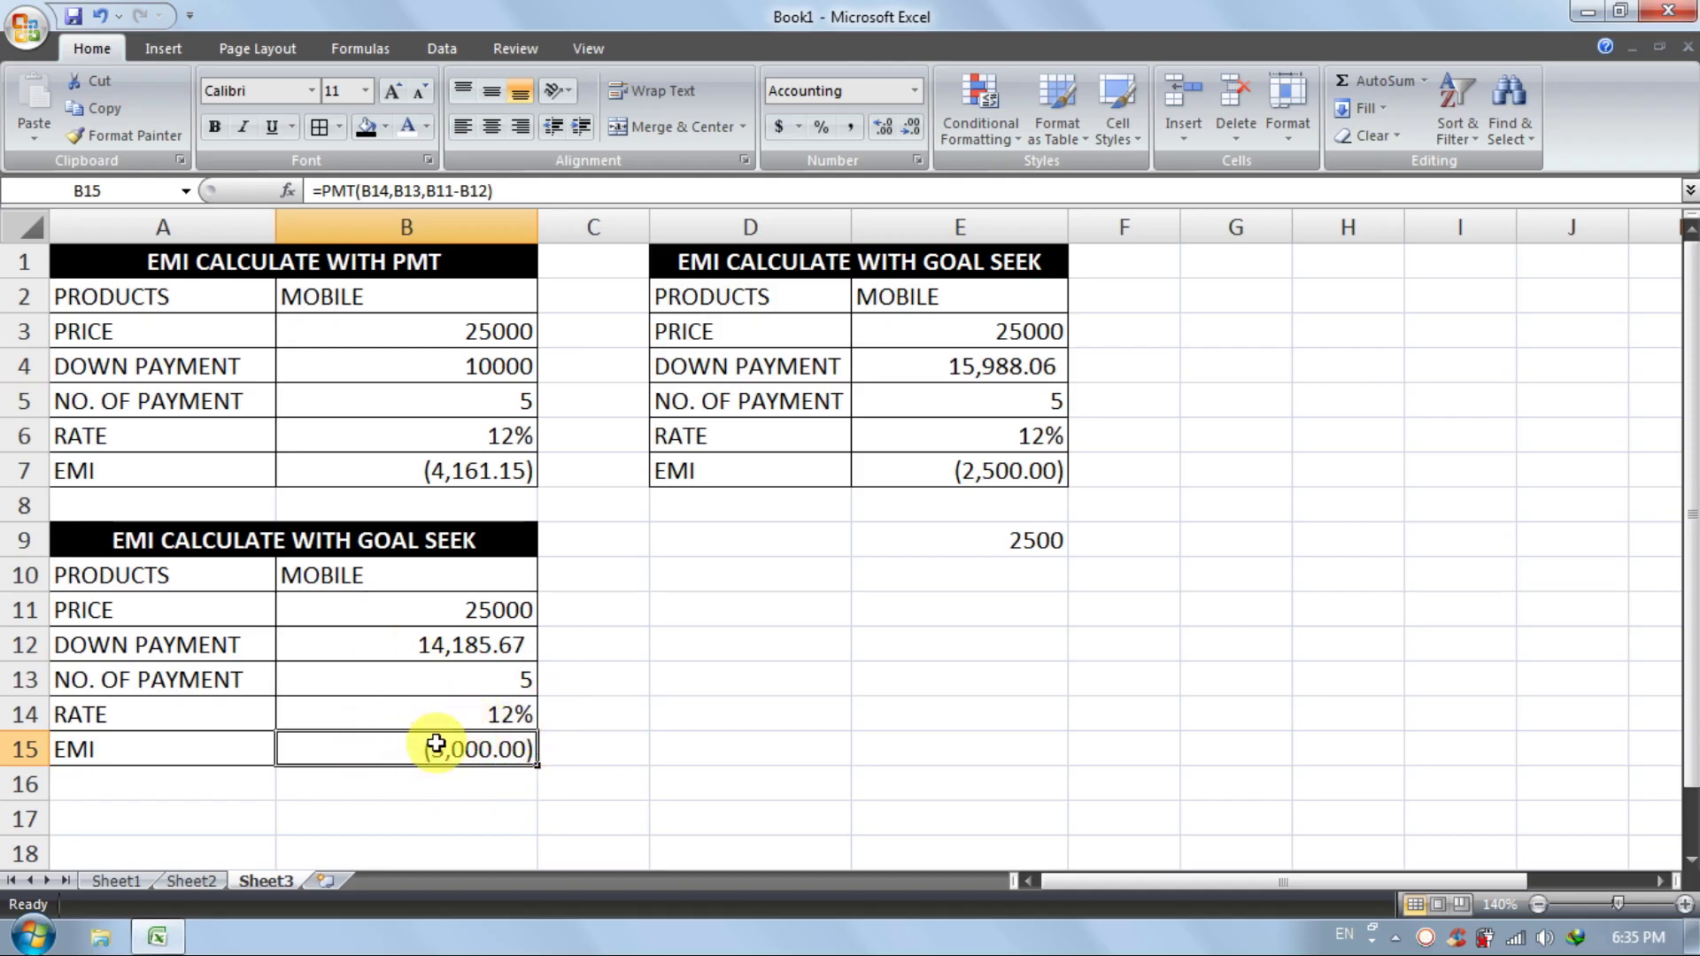
pyautogui.click(748, 777)
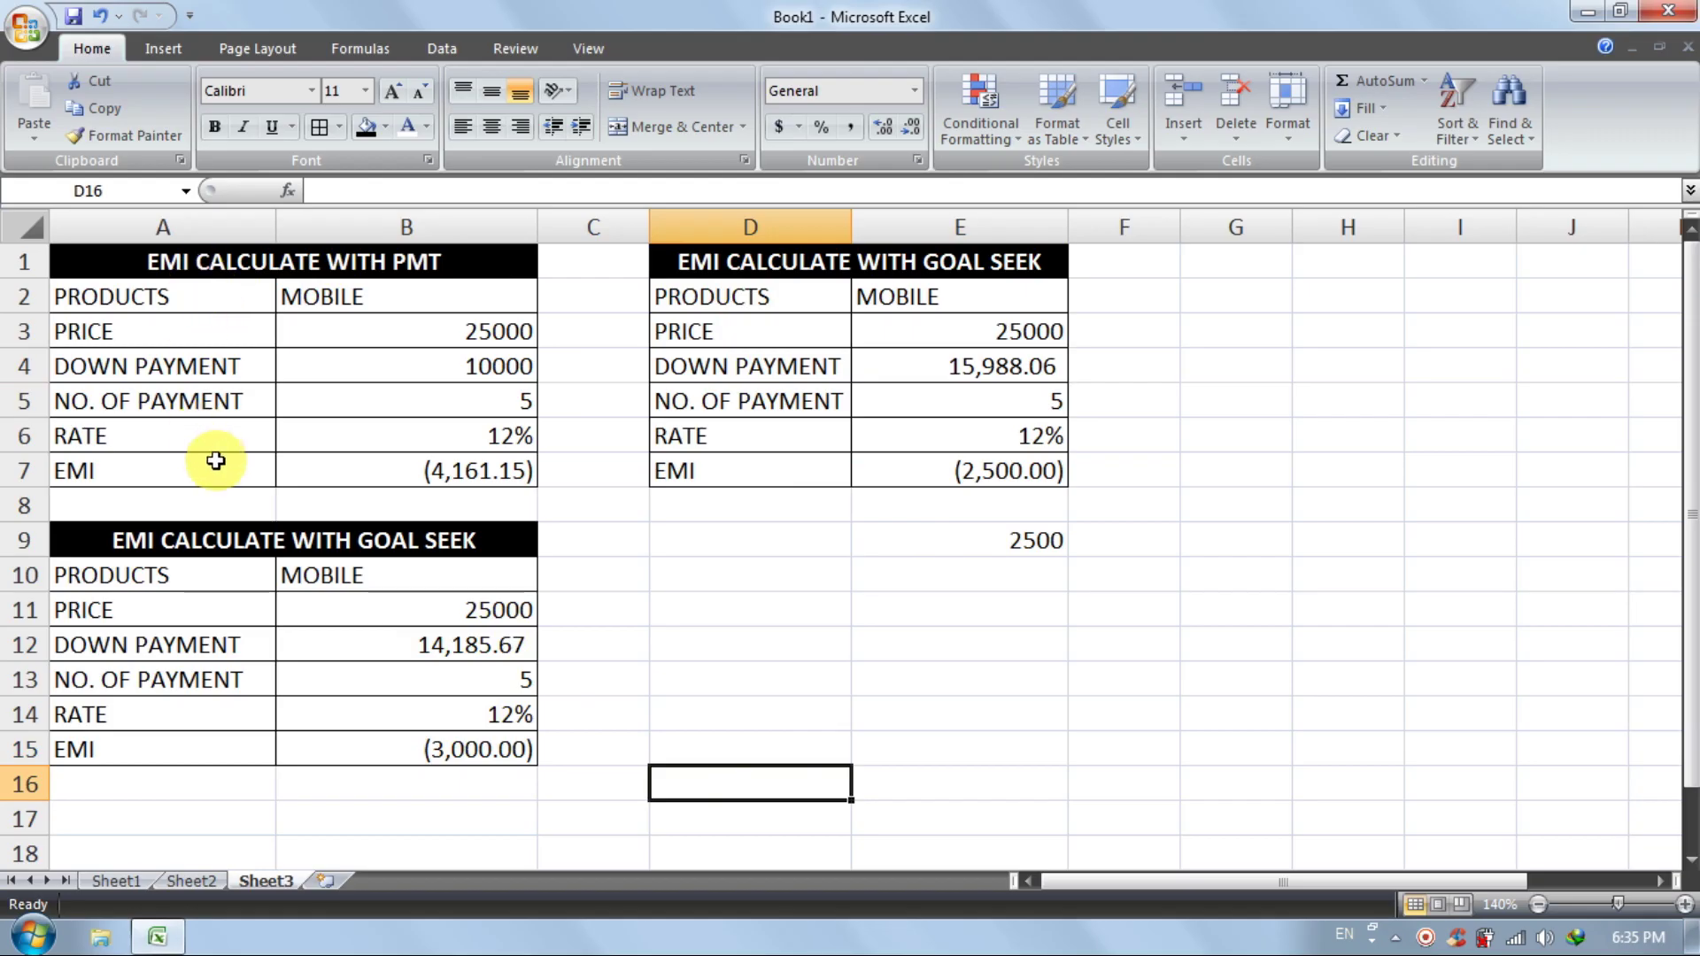
# Copy the EMI CALCULATE WITH GOAL SEEK title from A9 to D9, over the 2500 note in E9
pyautogui.click(243, 540)
pyautogui.click(102, 108)
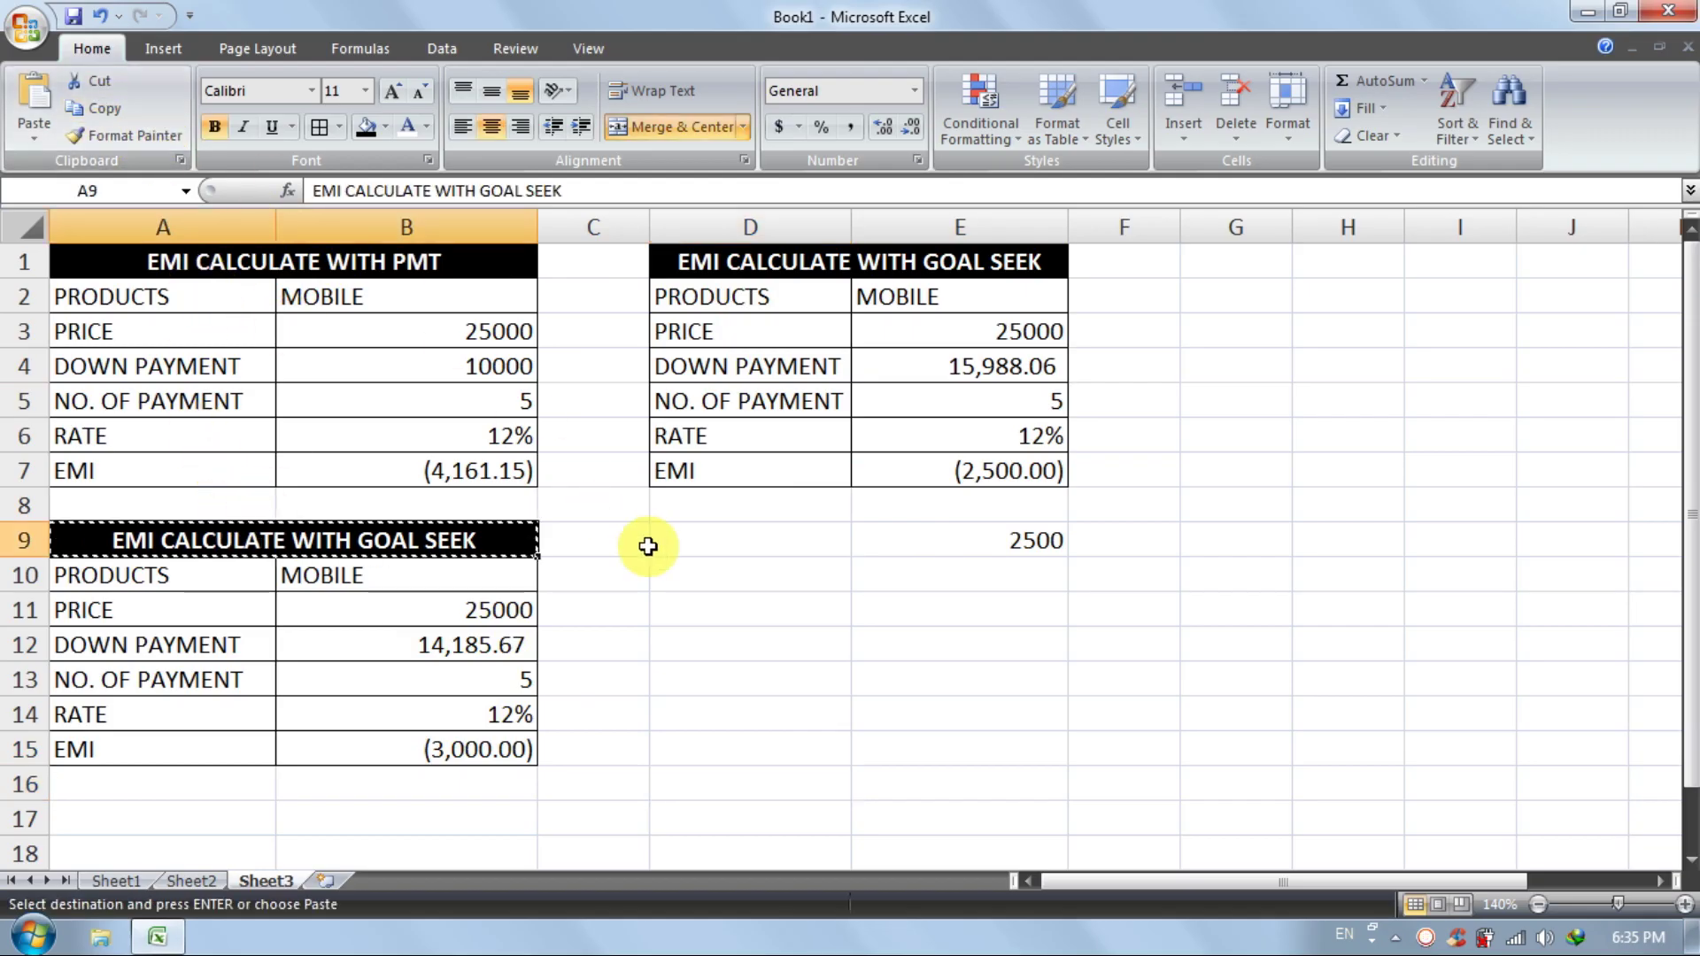
pyautogui.click(673, 540)
pyautogui.click(31, 93)
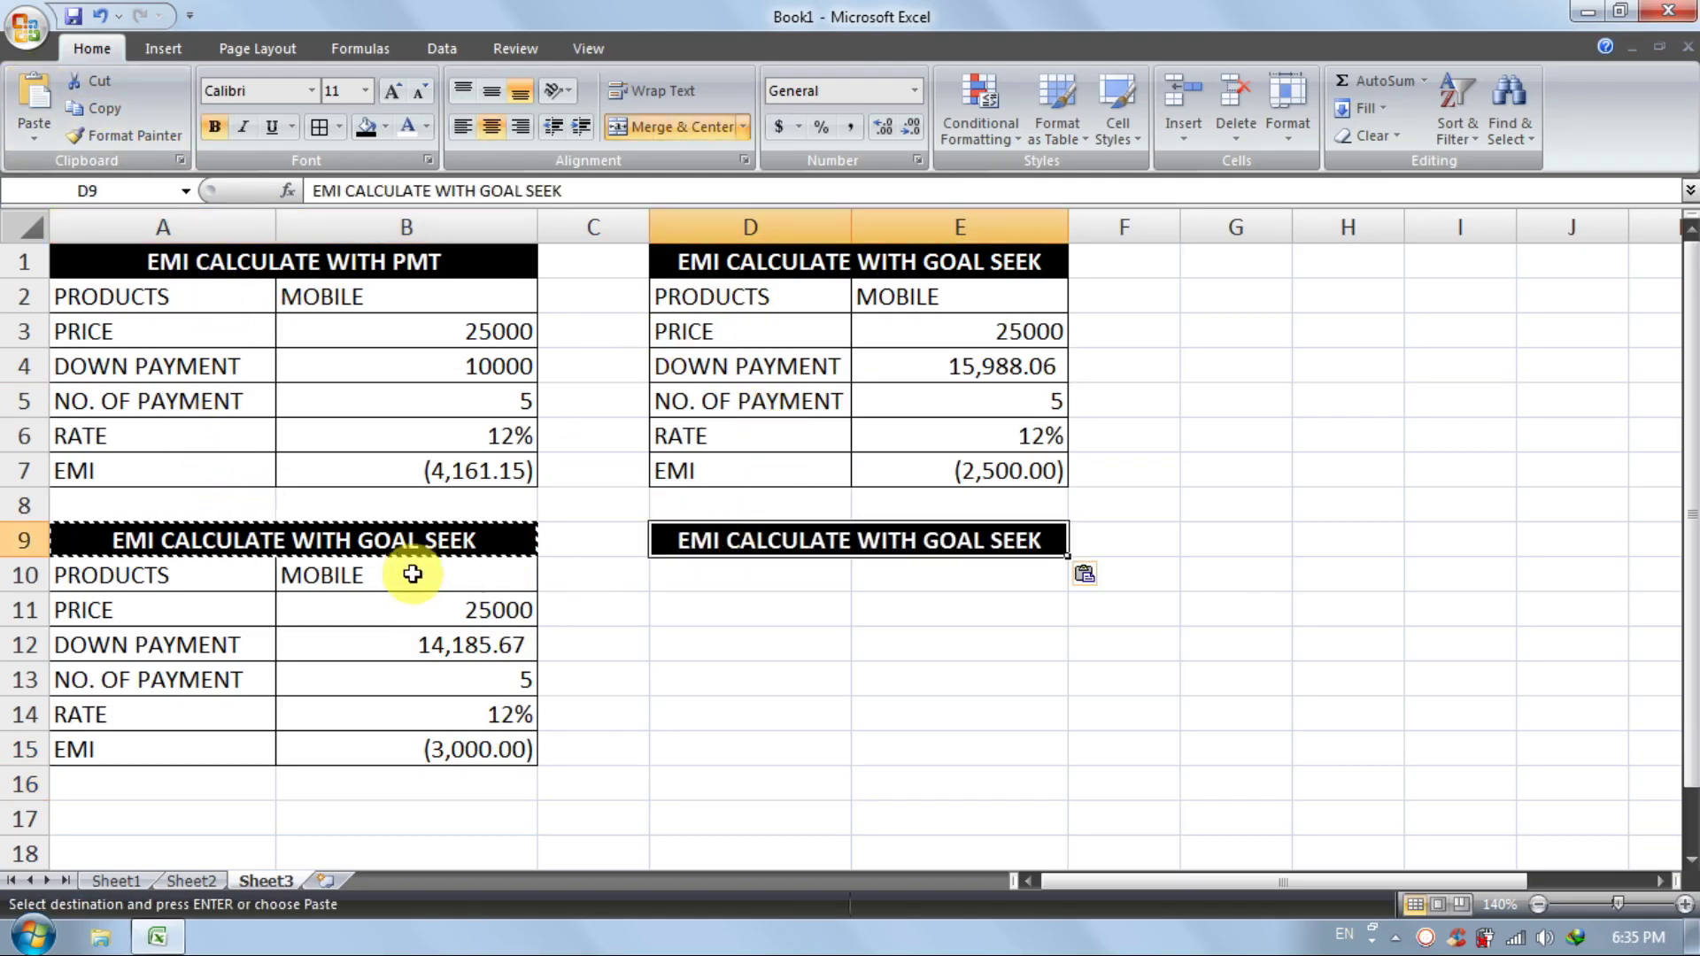
# Copy the PMT table's rows A2:B7 under the new title, starting at D10
pyautogui.click(177, 300)
pyautogui.moveTo(178, 300); pyautogui.dragTo(455, 460)
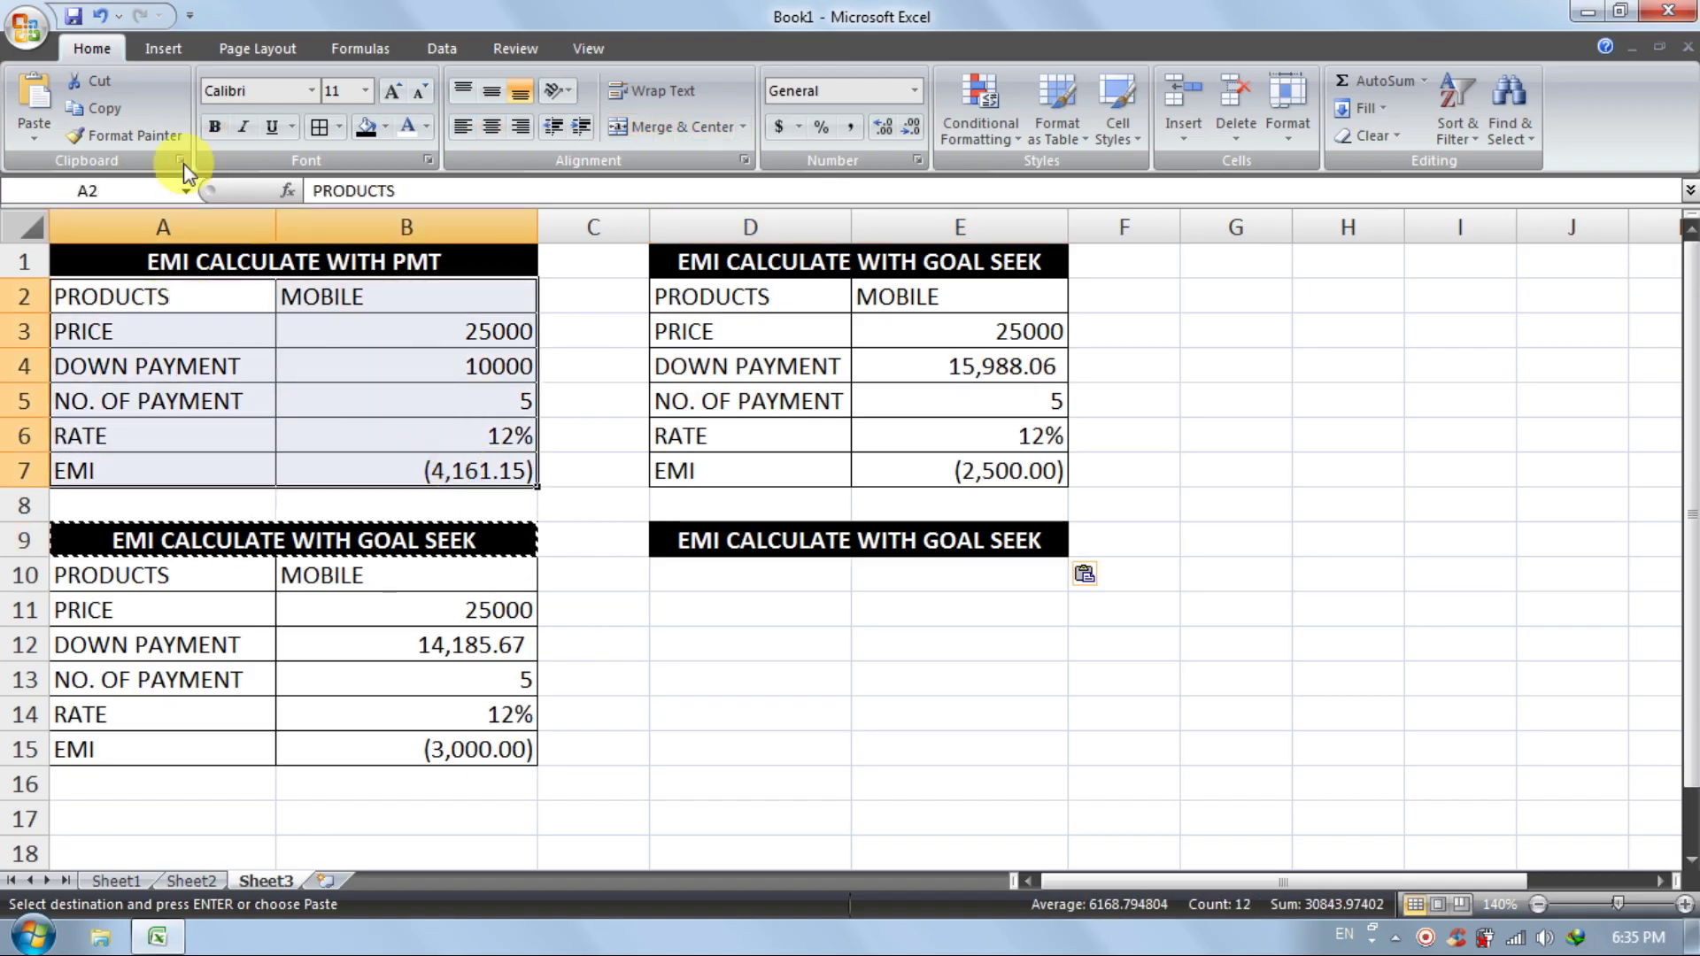
pyautogui.click(124, 106)
pyautogui.click(694, 575)
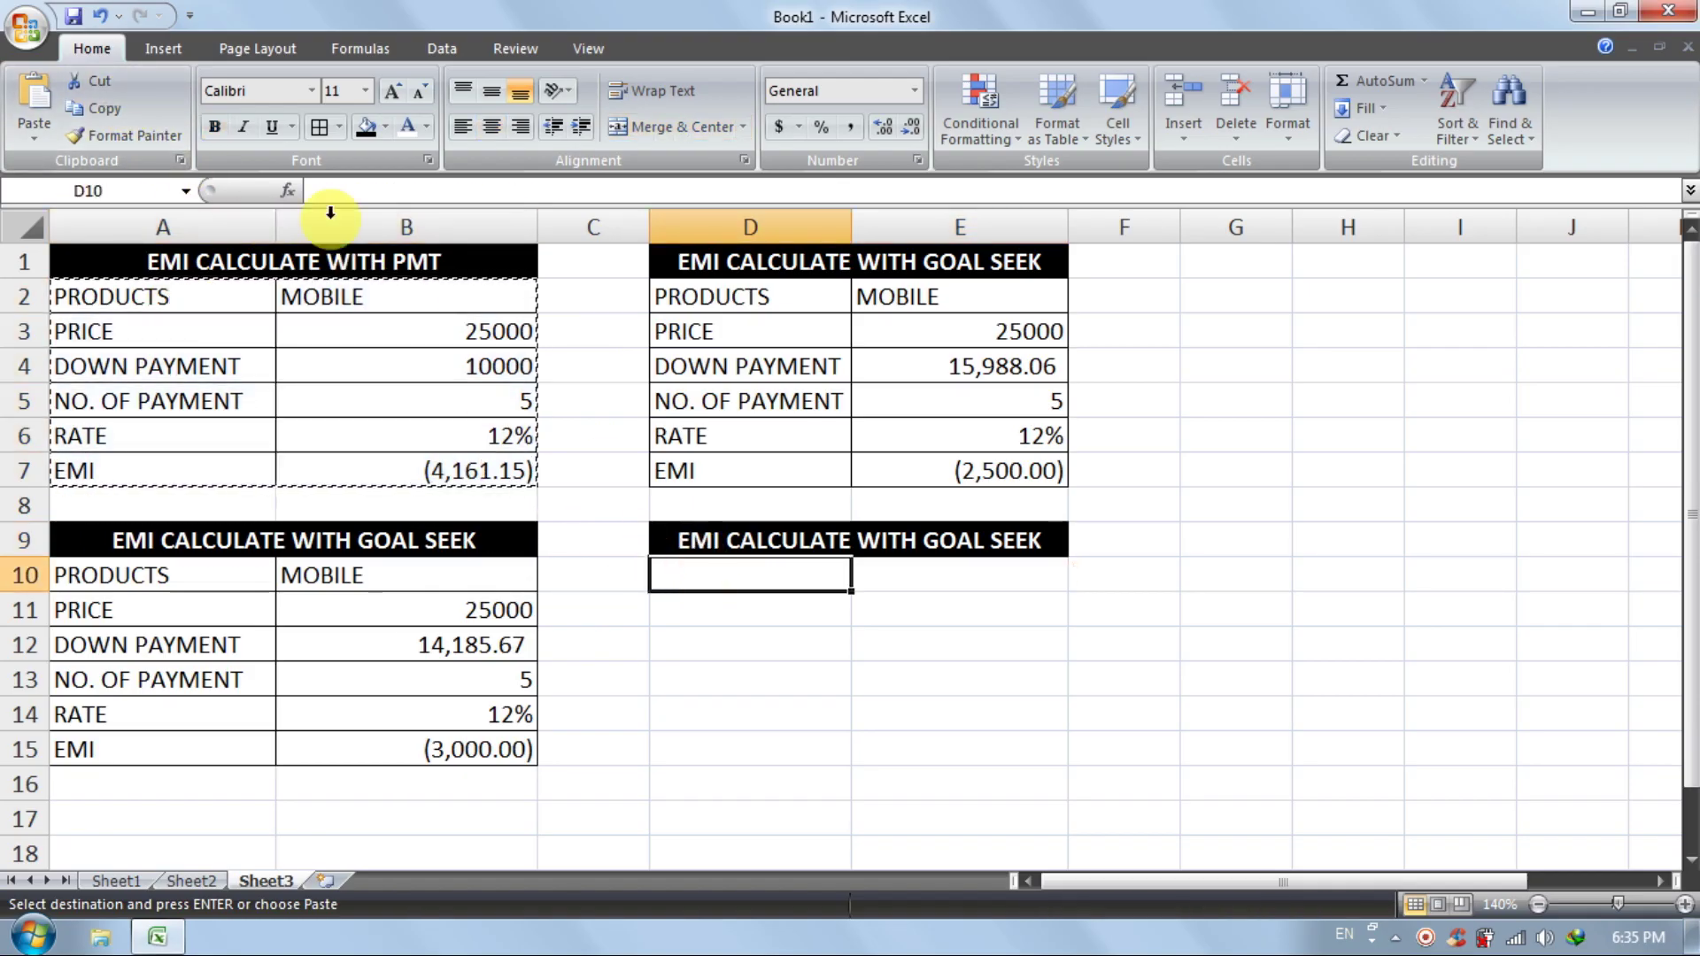
pyautogui.click(34, 98)
pyautogui.click(1320, 782)
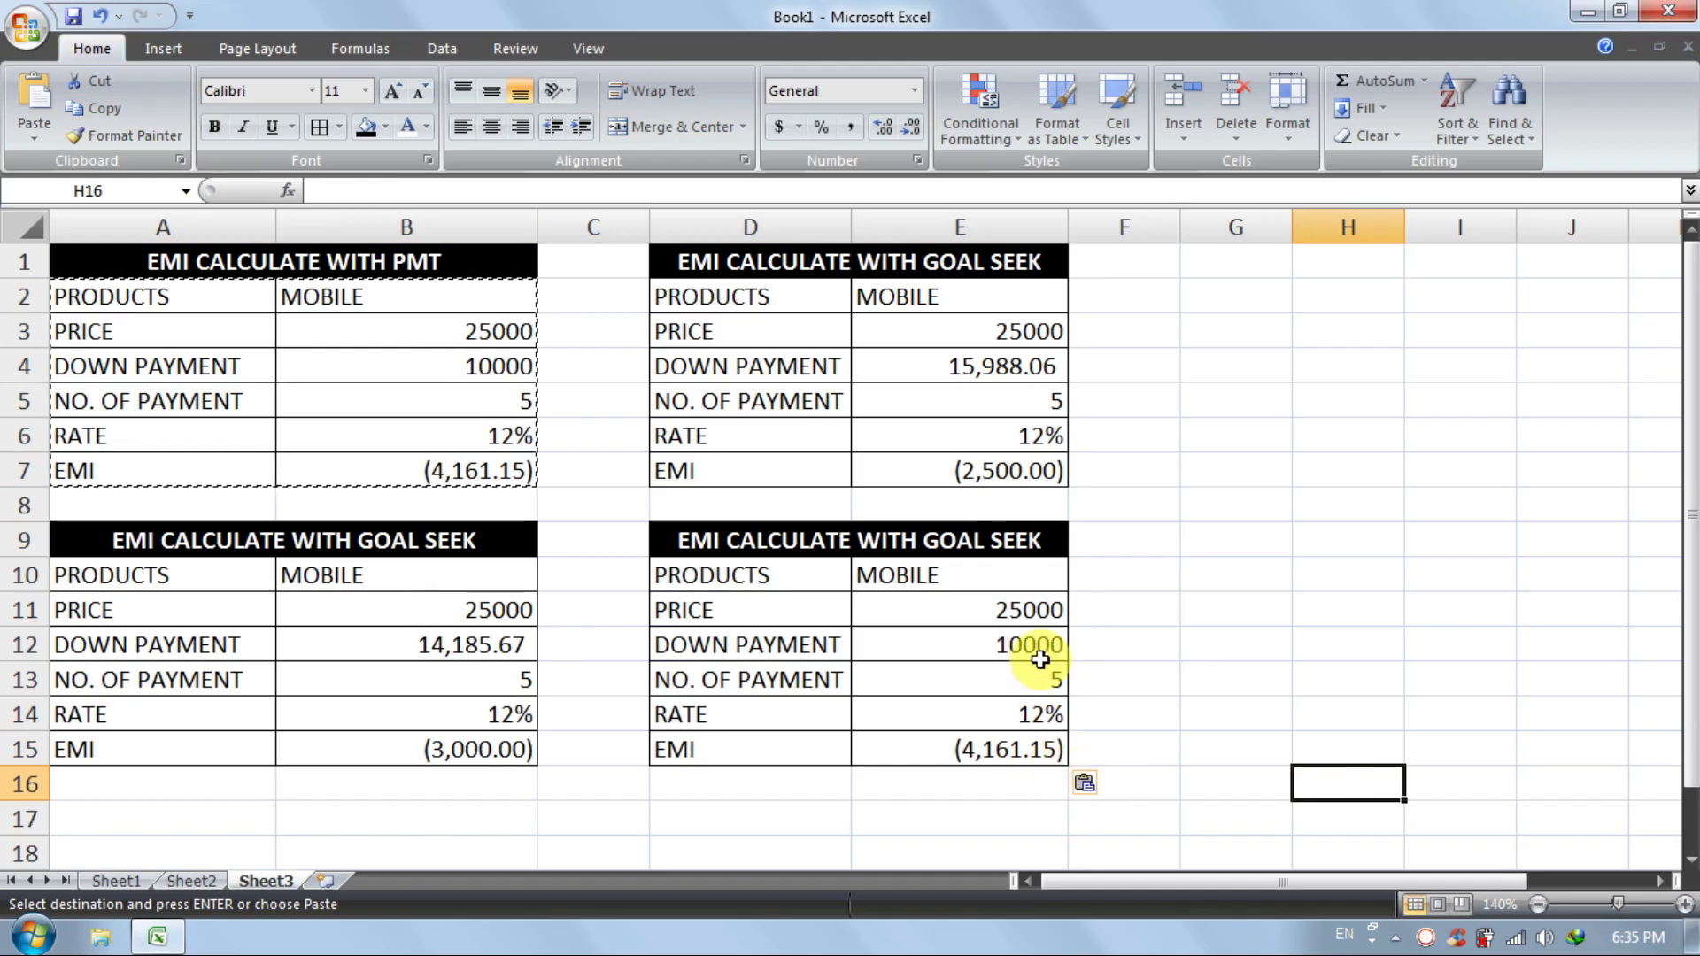
# Run Goal Seek on the EMI in E15 to reach (2500) by changing the number of payments in E13
pyautogui.click(1027, 755)
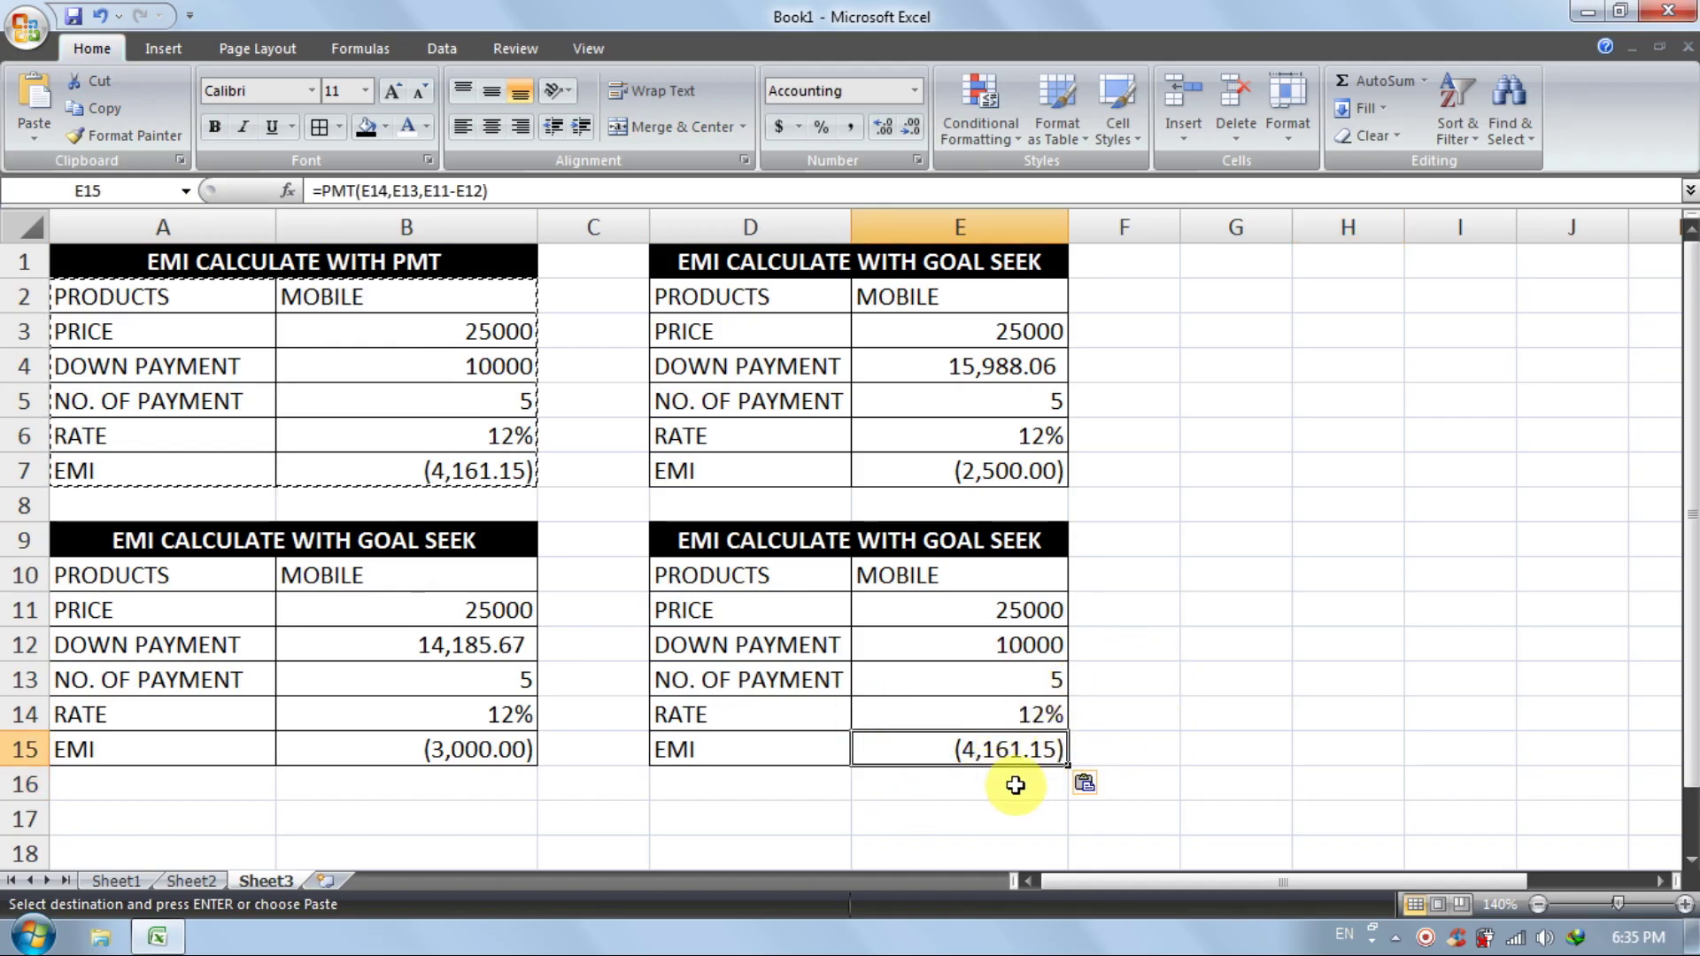
pyautogui.click(442, 48)
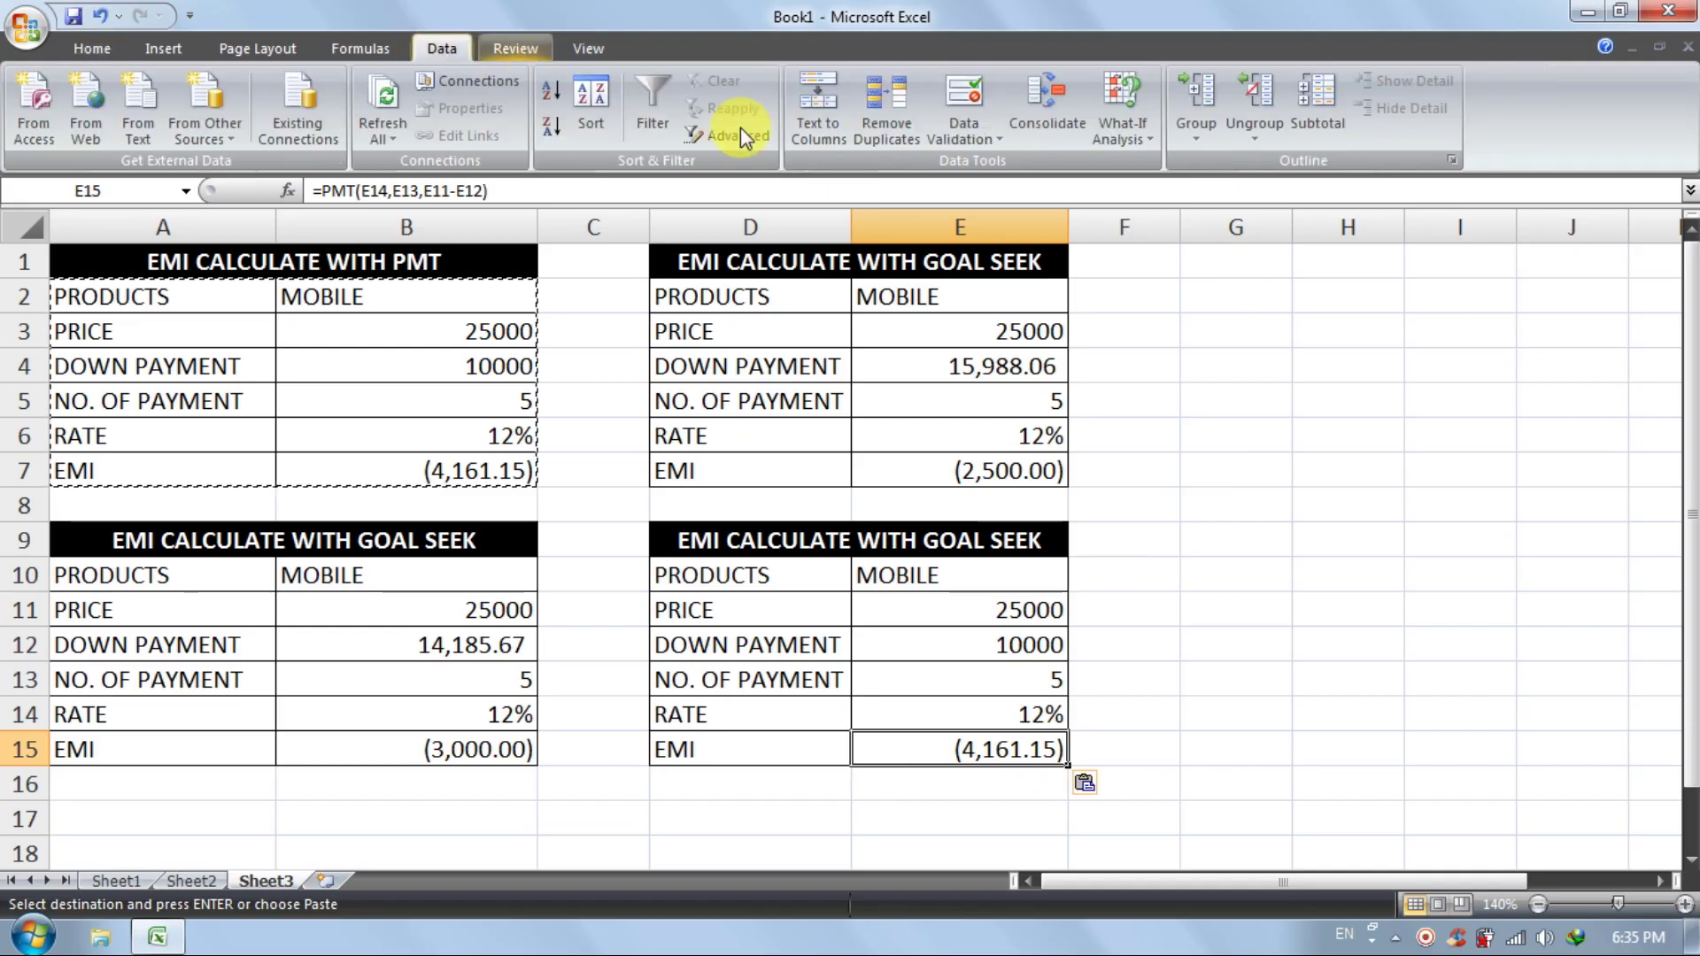
pyautogui.click(1119, 136)
pyautogui.click(1153, 194)
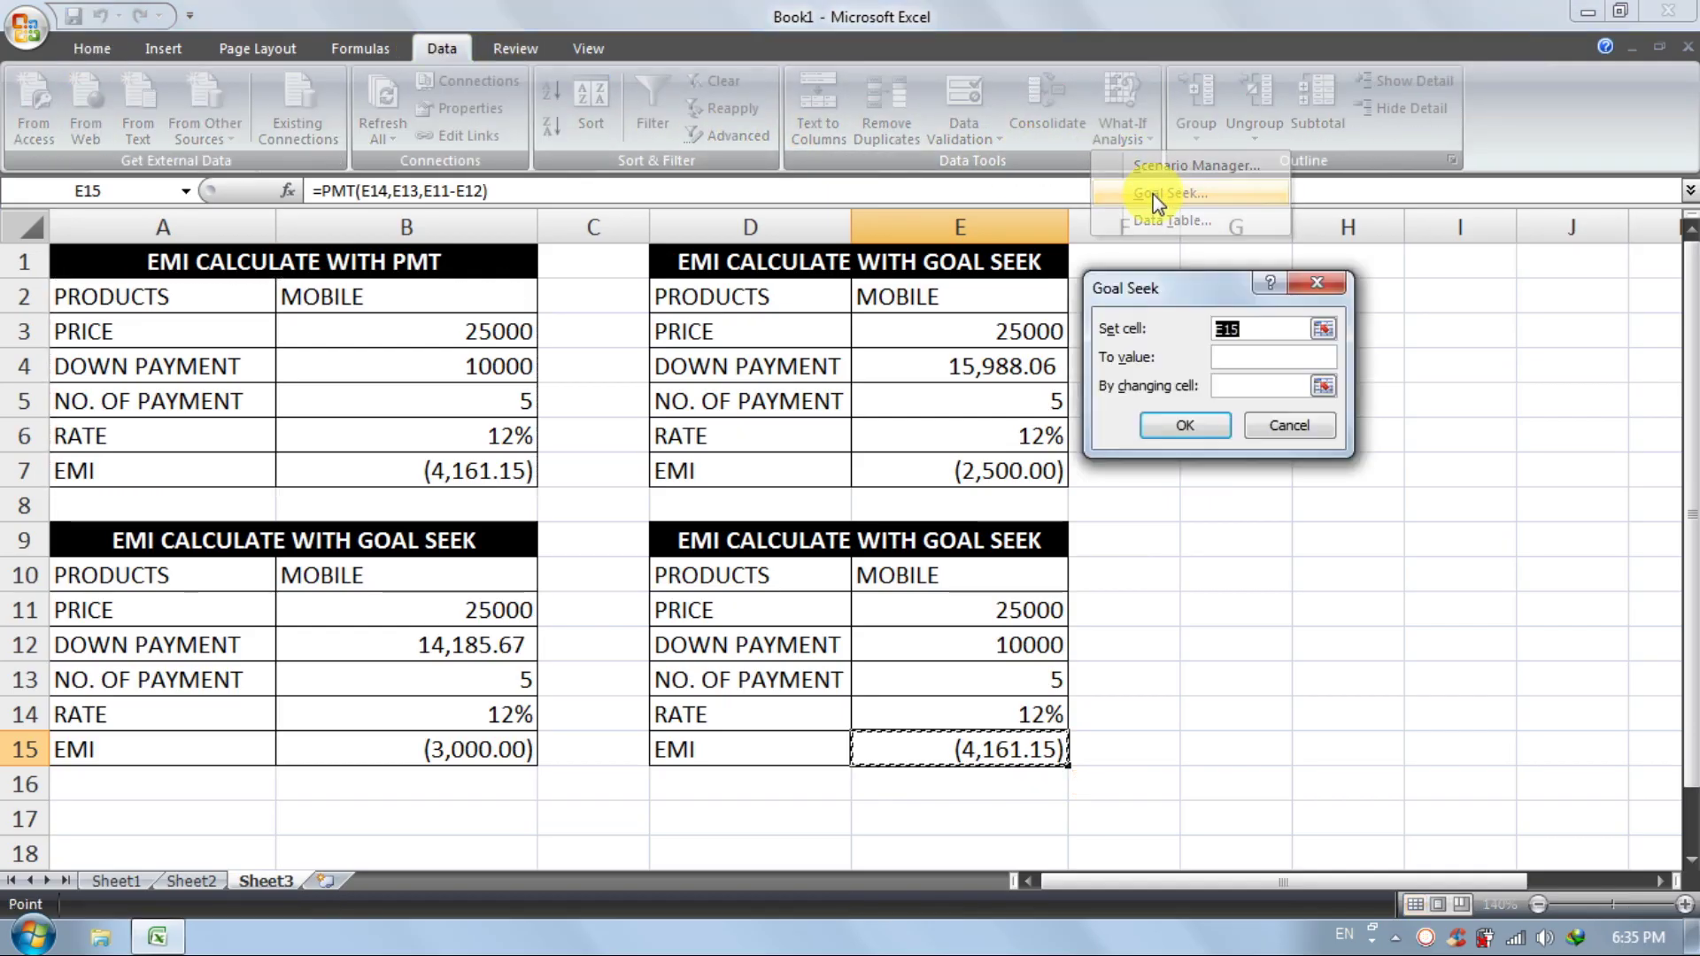
pyautogui.moveTo(1166, 297); pyautogui.dragTo(1356, 463)
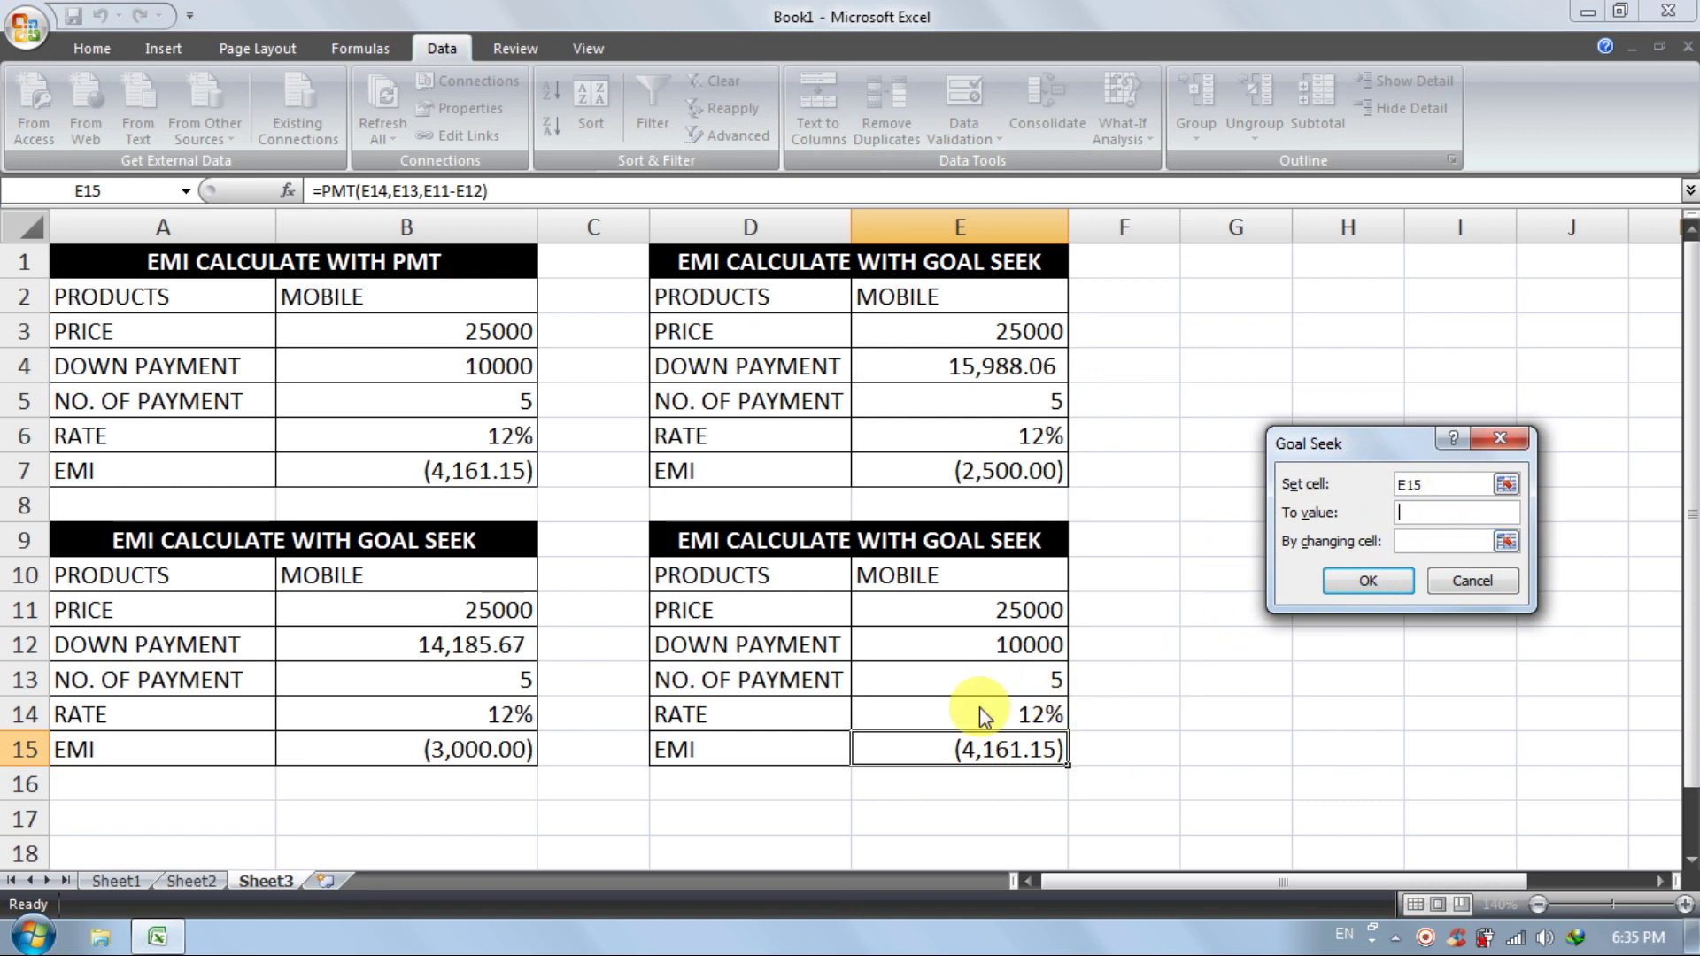
pyautogui.write('25')
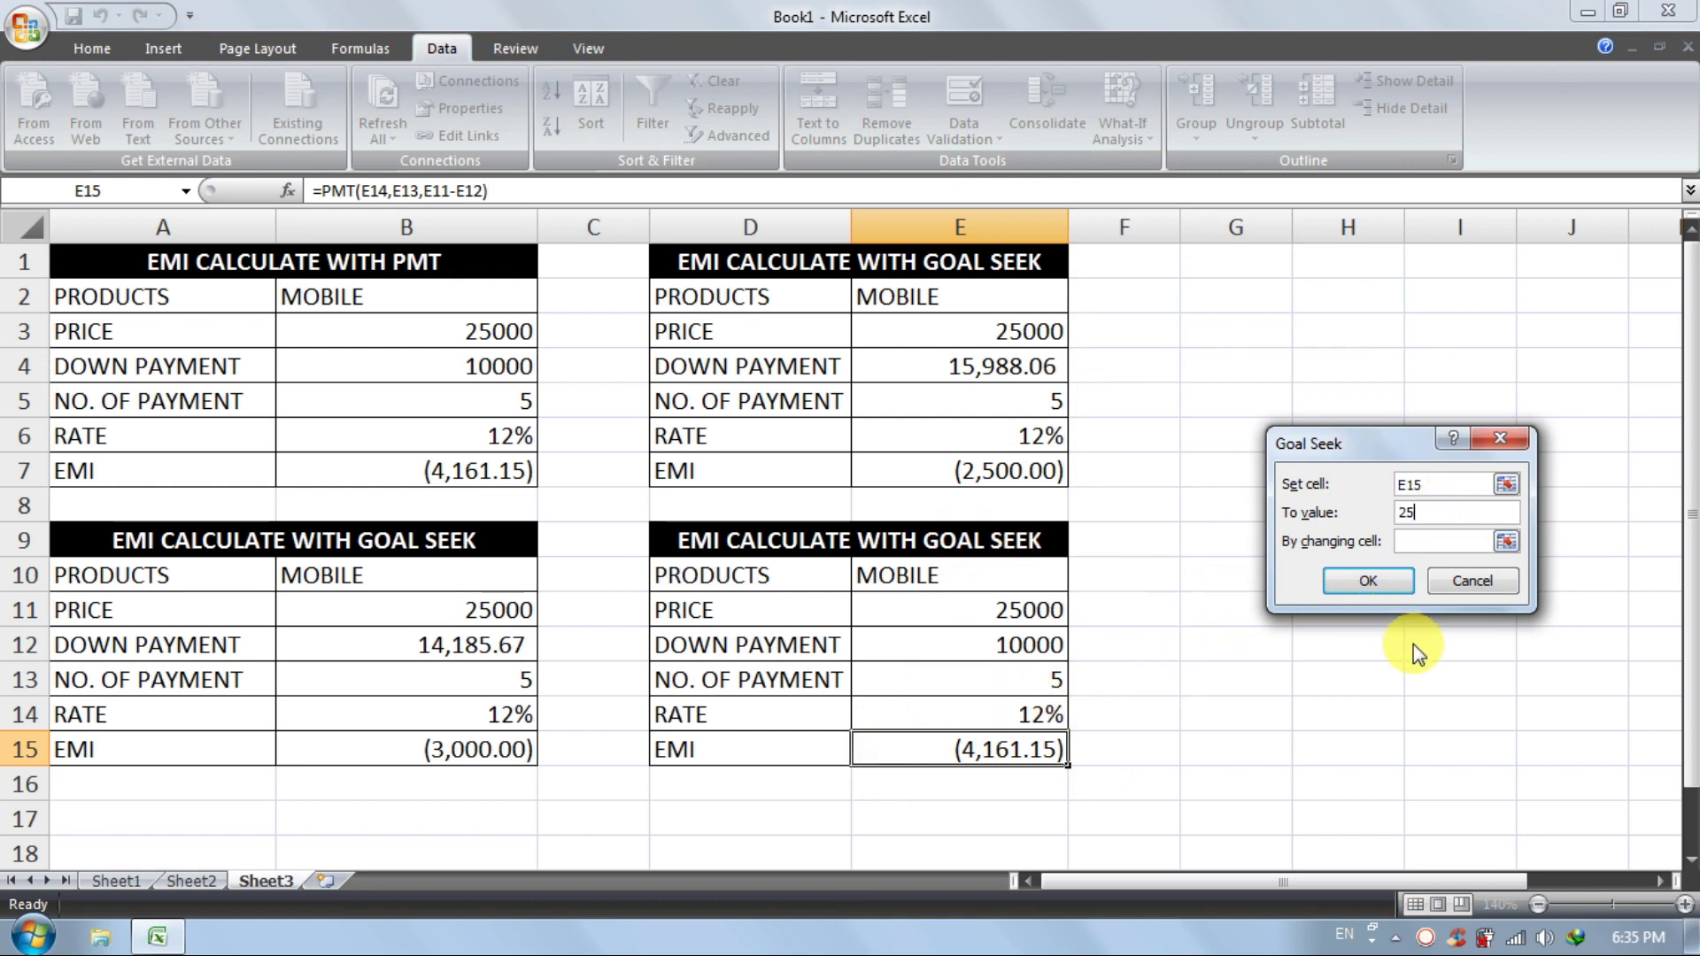
pyautogui.write('00)')
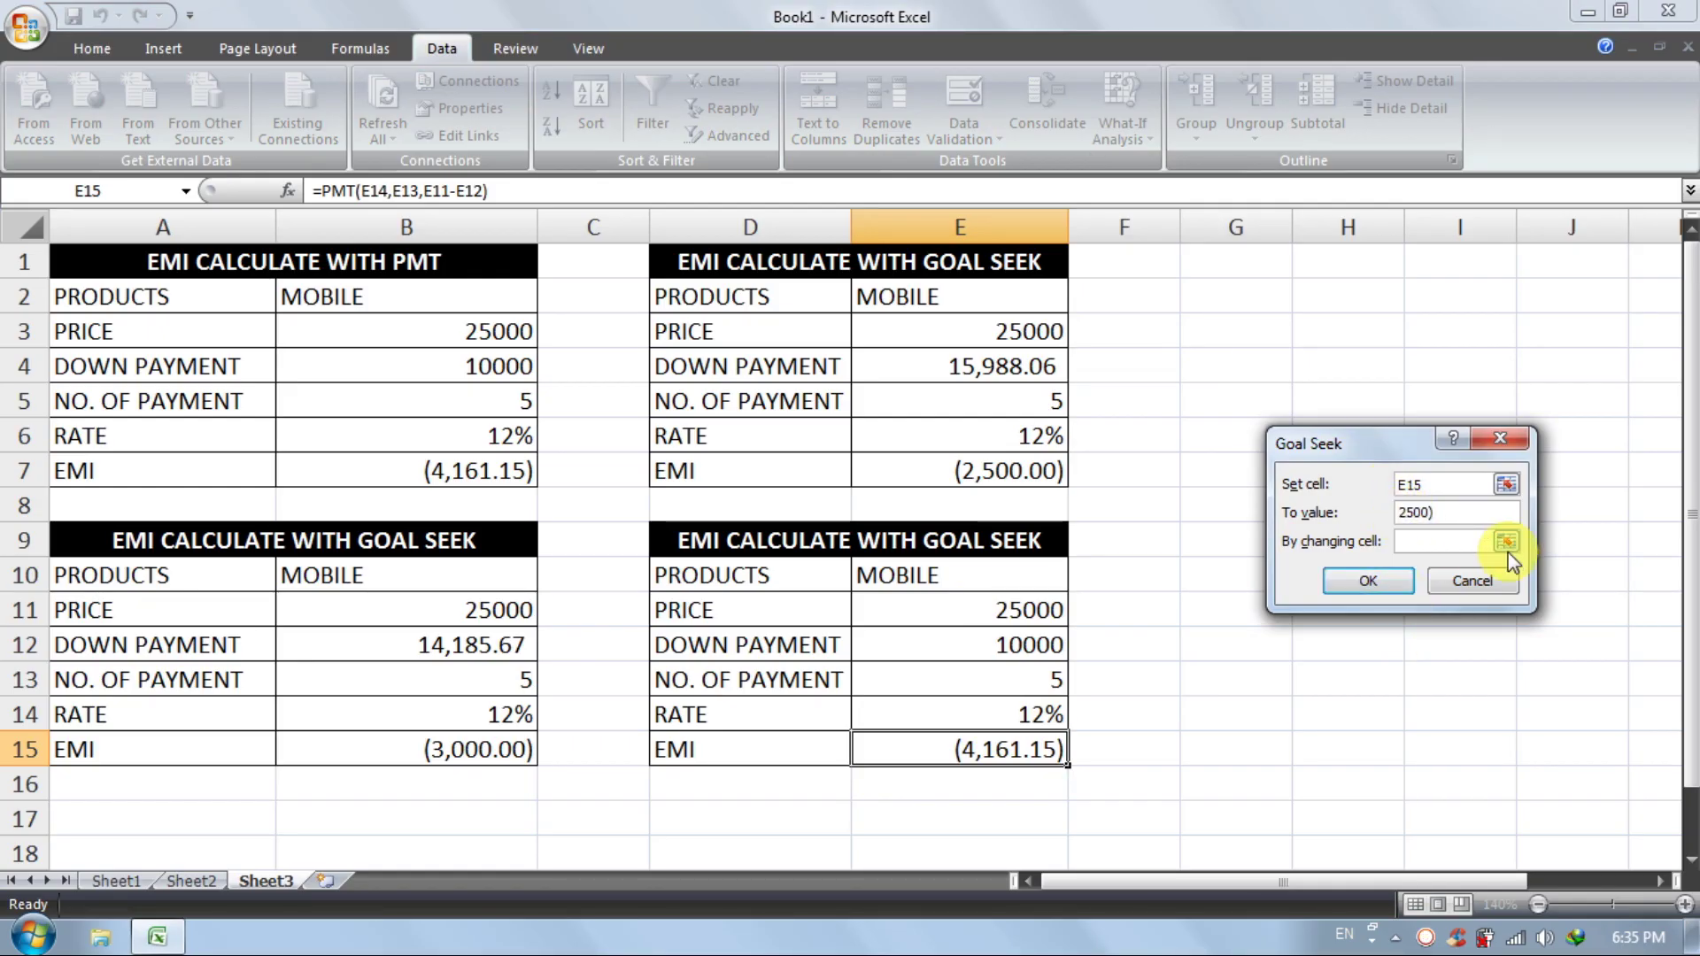
pyautogui.click(1407, 540)
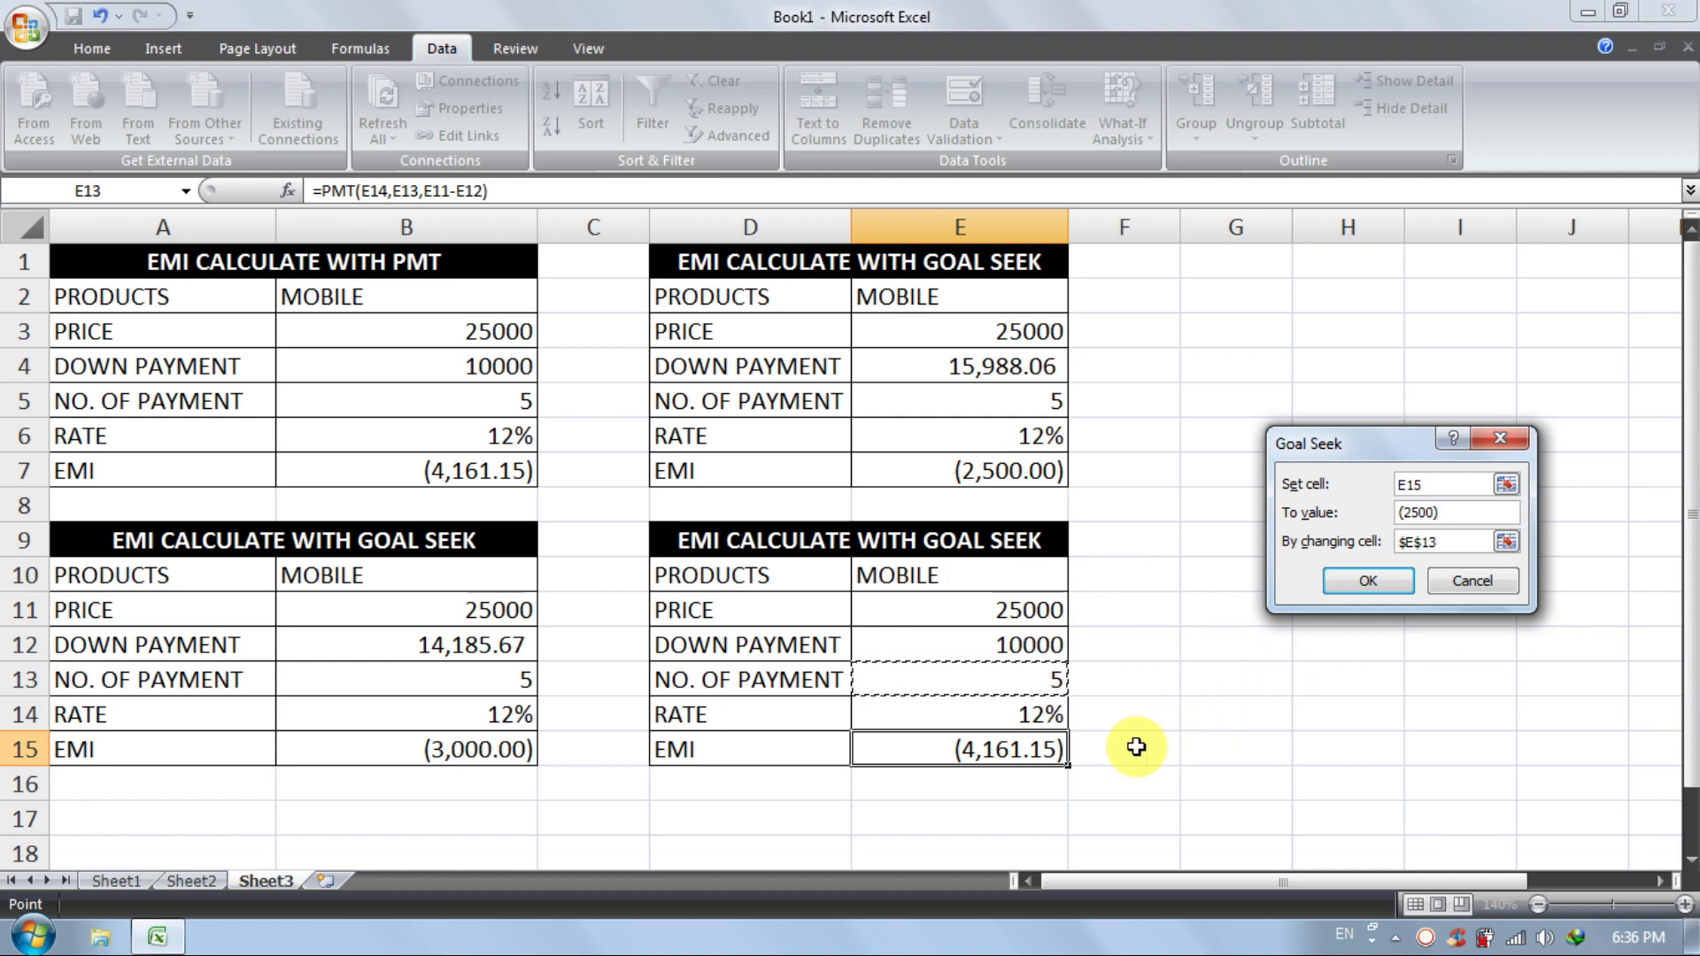
pyautogui.click(1337, 580)
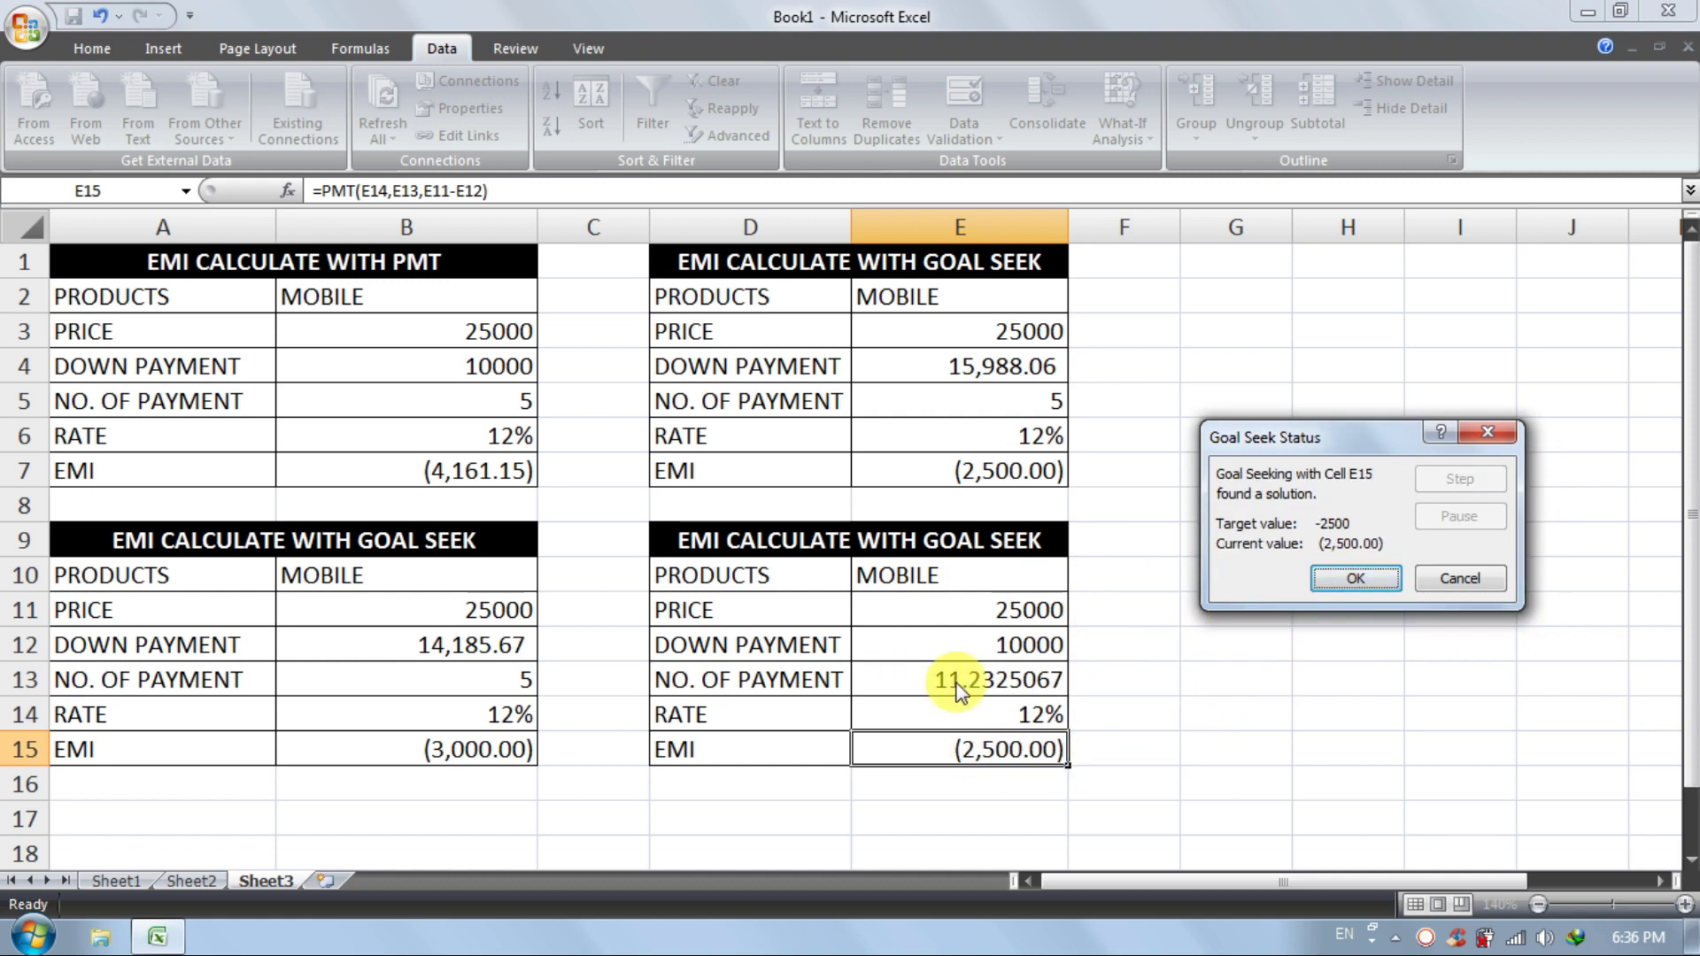
pyautogui.click(1364, 581)
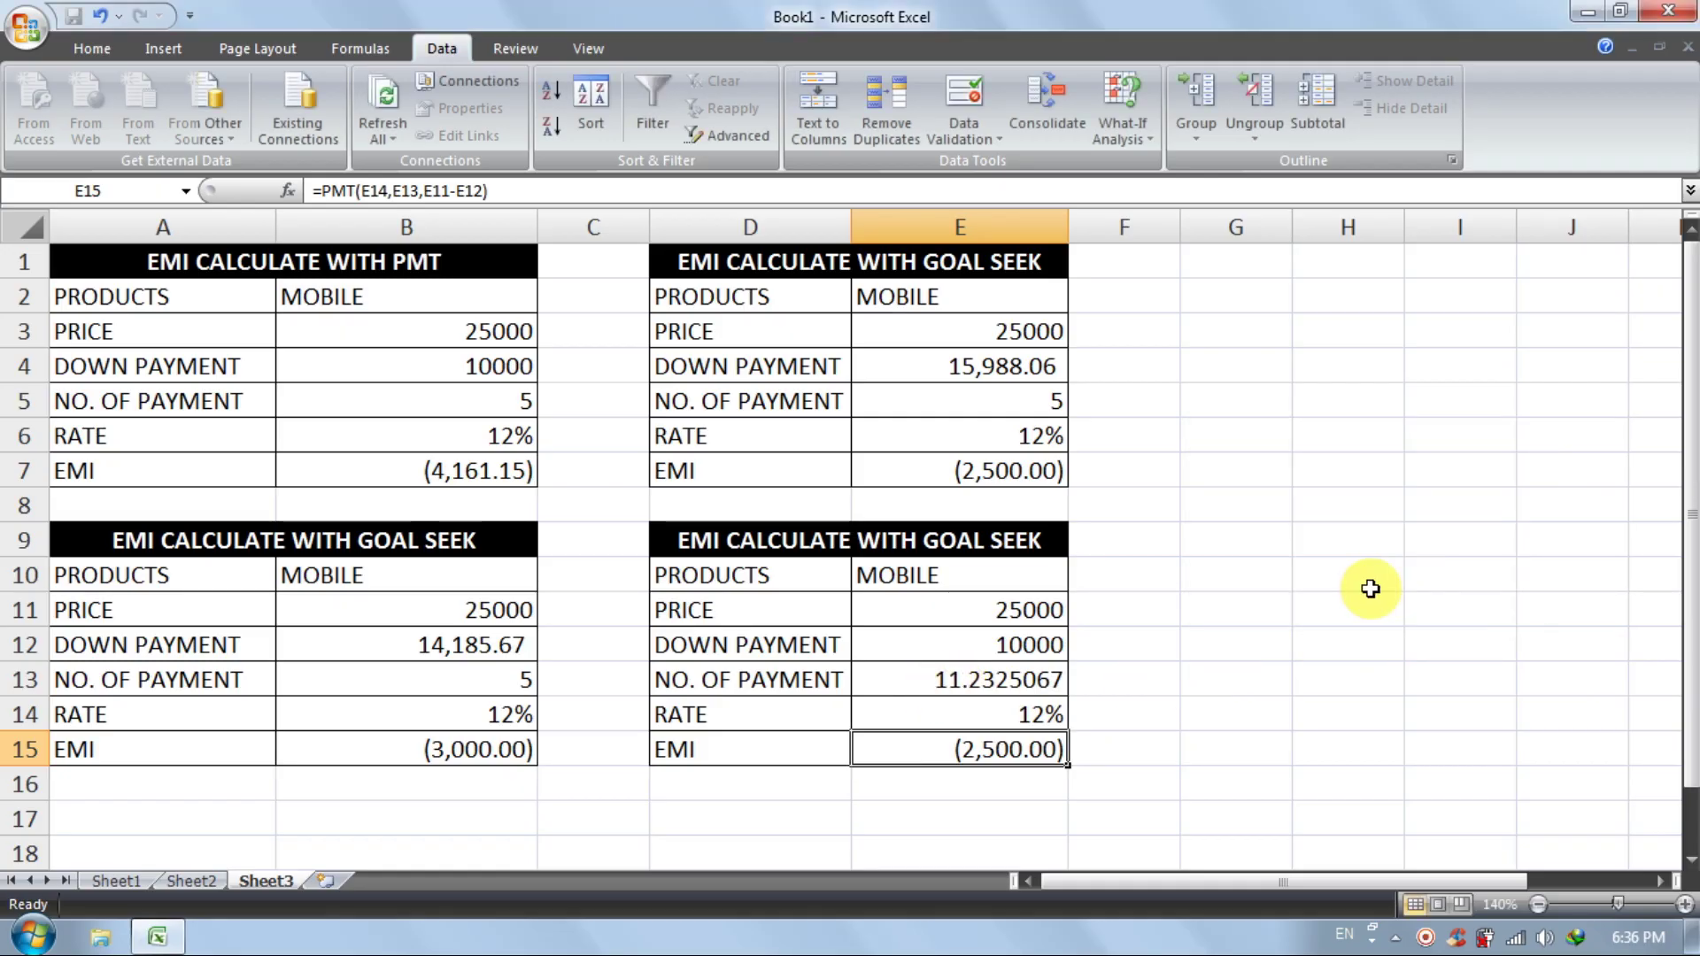
# Decrease the decimals of the number of payments in E13 so it displays as a whole number
pyautogui.click(982, 688)
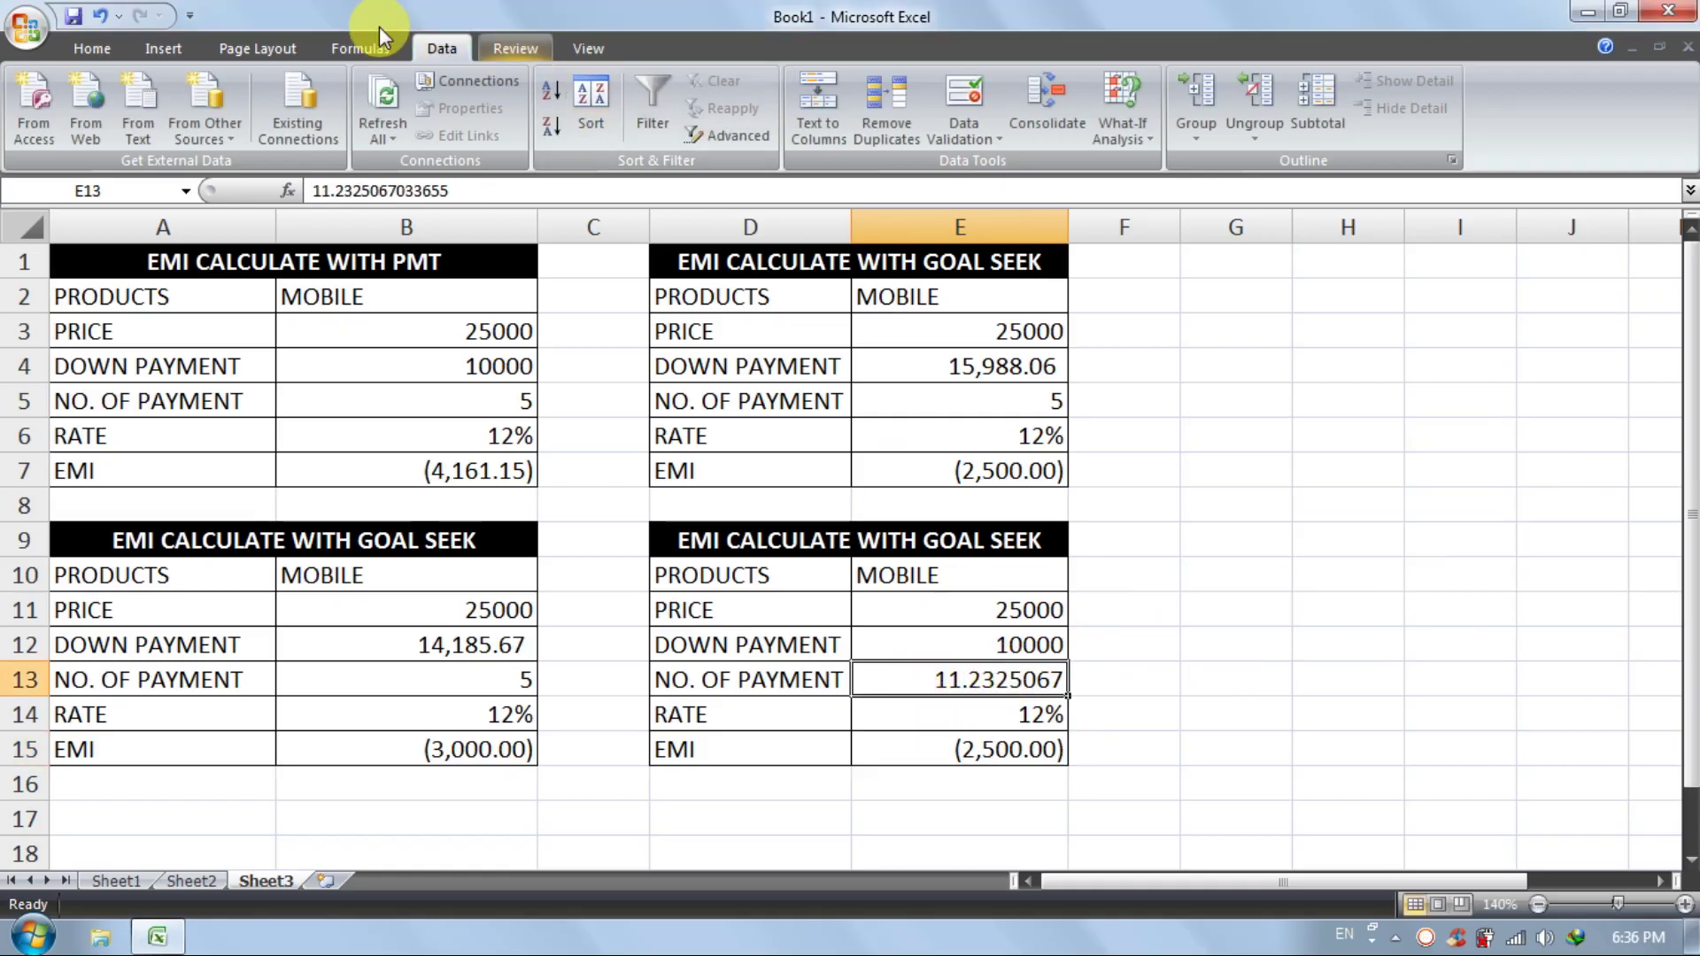
pyautogui.click(112, 49)
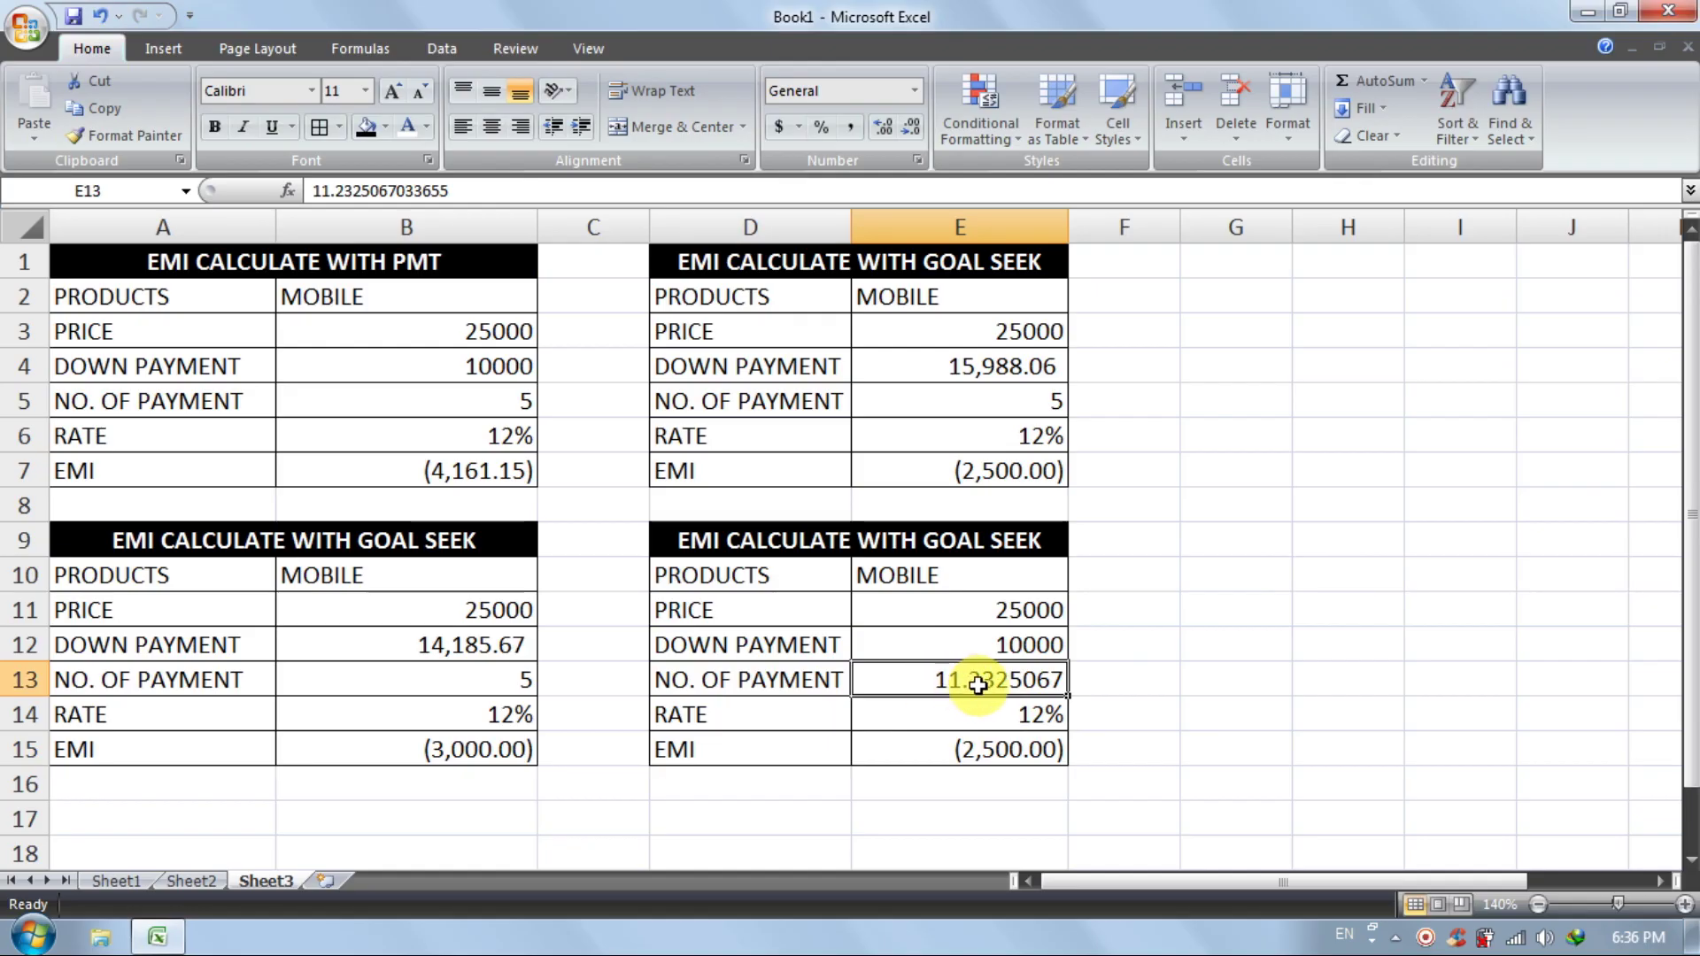
pyautogui.click(908, 133)
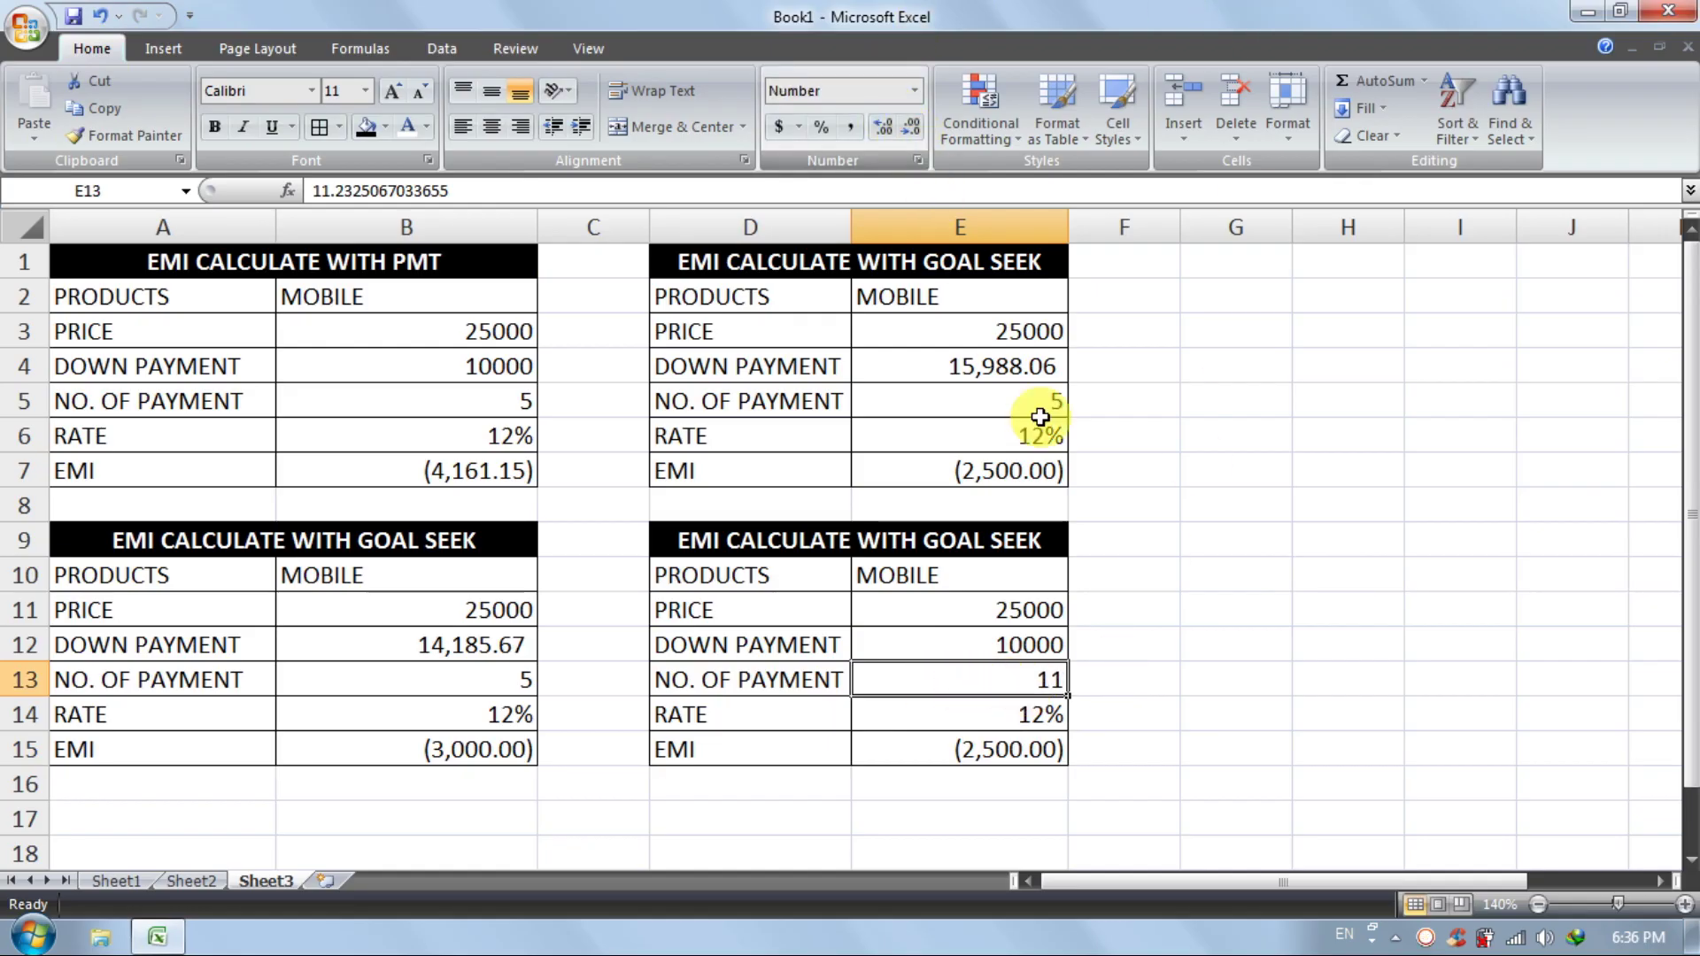
pyautogui.click(1106, 752)
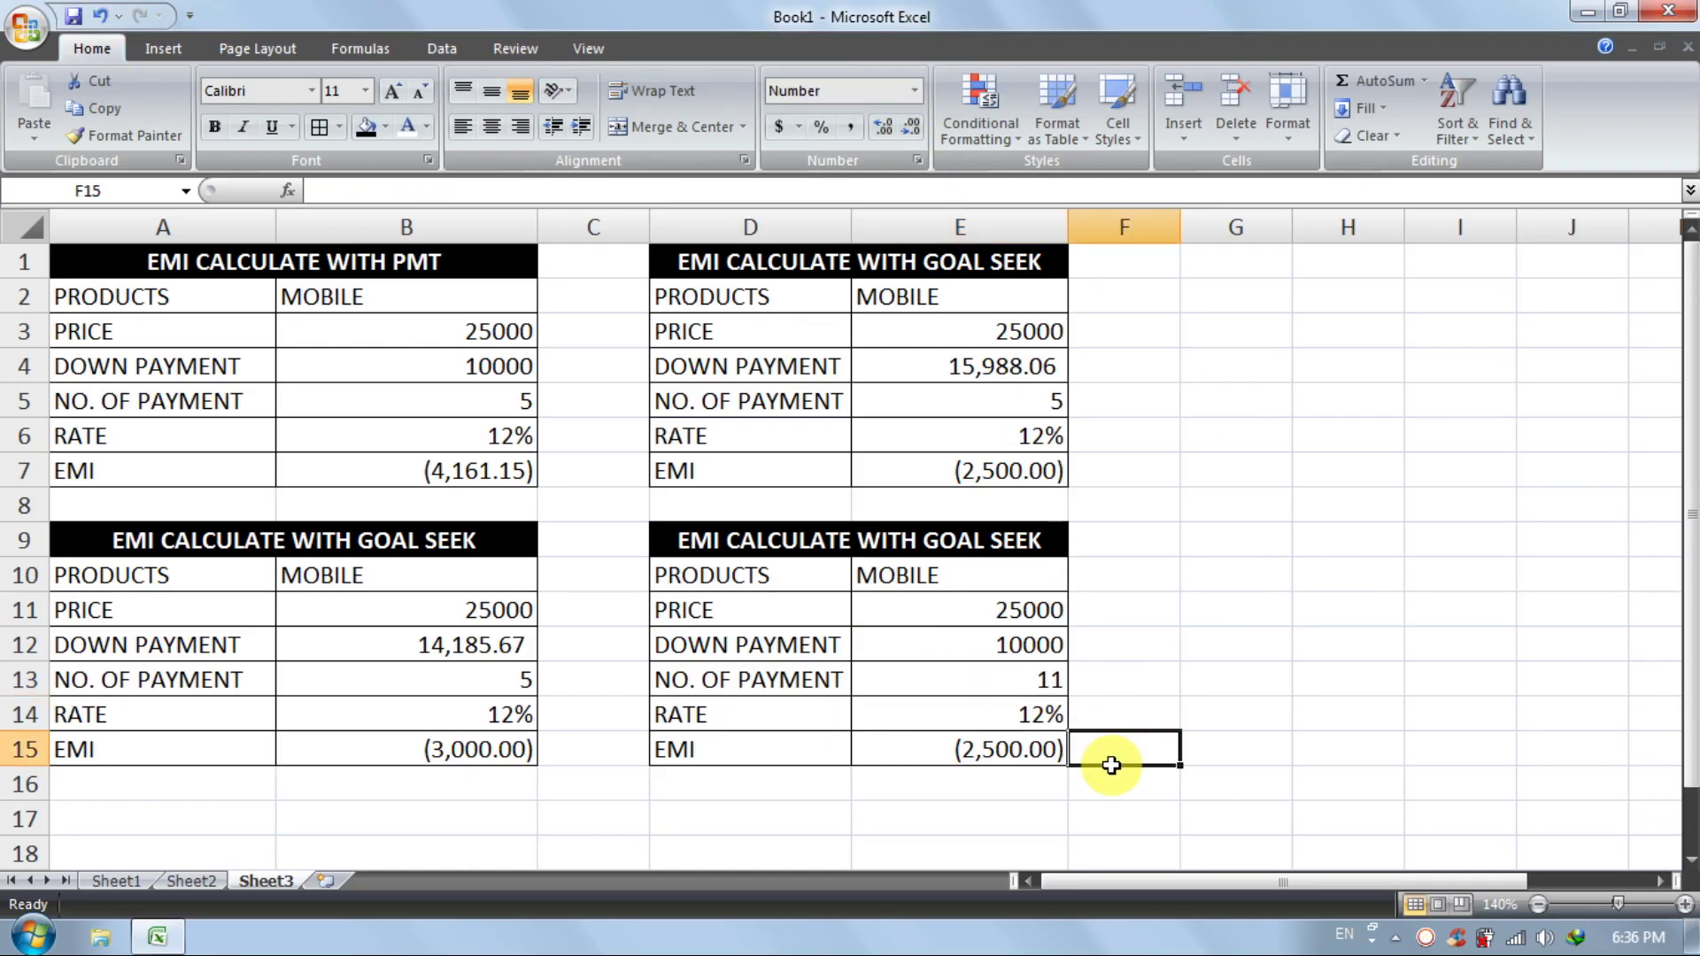
pyautogui.click(999, 615)
pyautogui.click(997, 646)
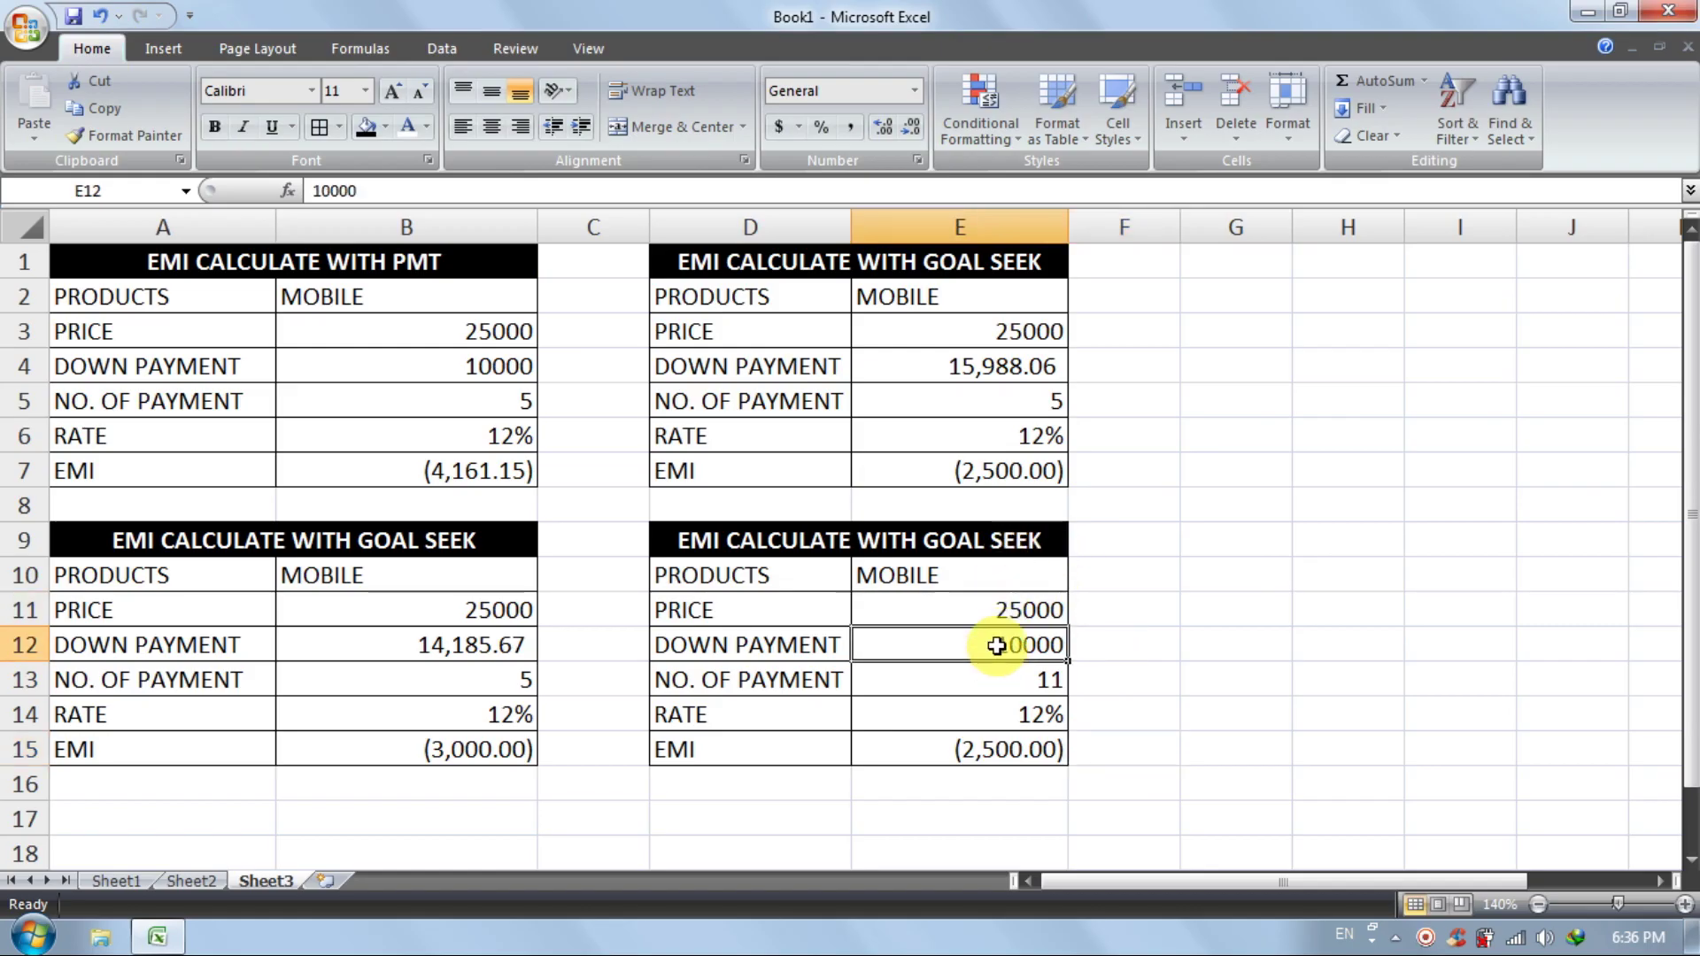
pyautogui.click(1000, 750)
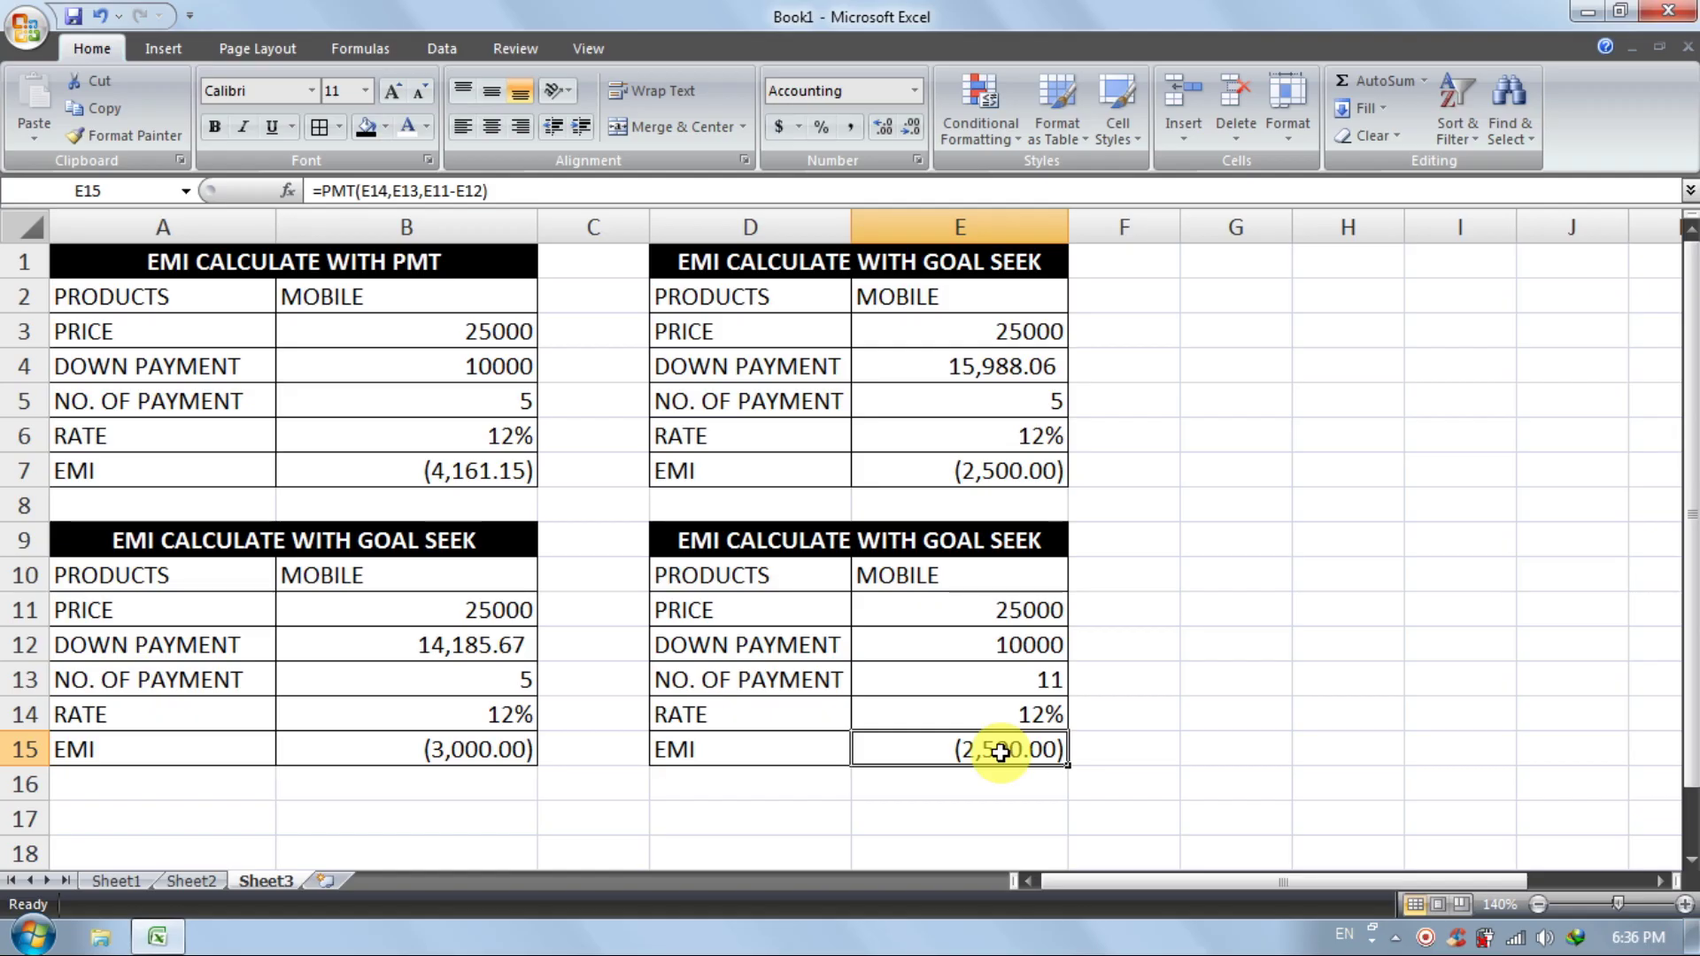
pyautogui.click(1030, 678)
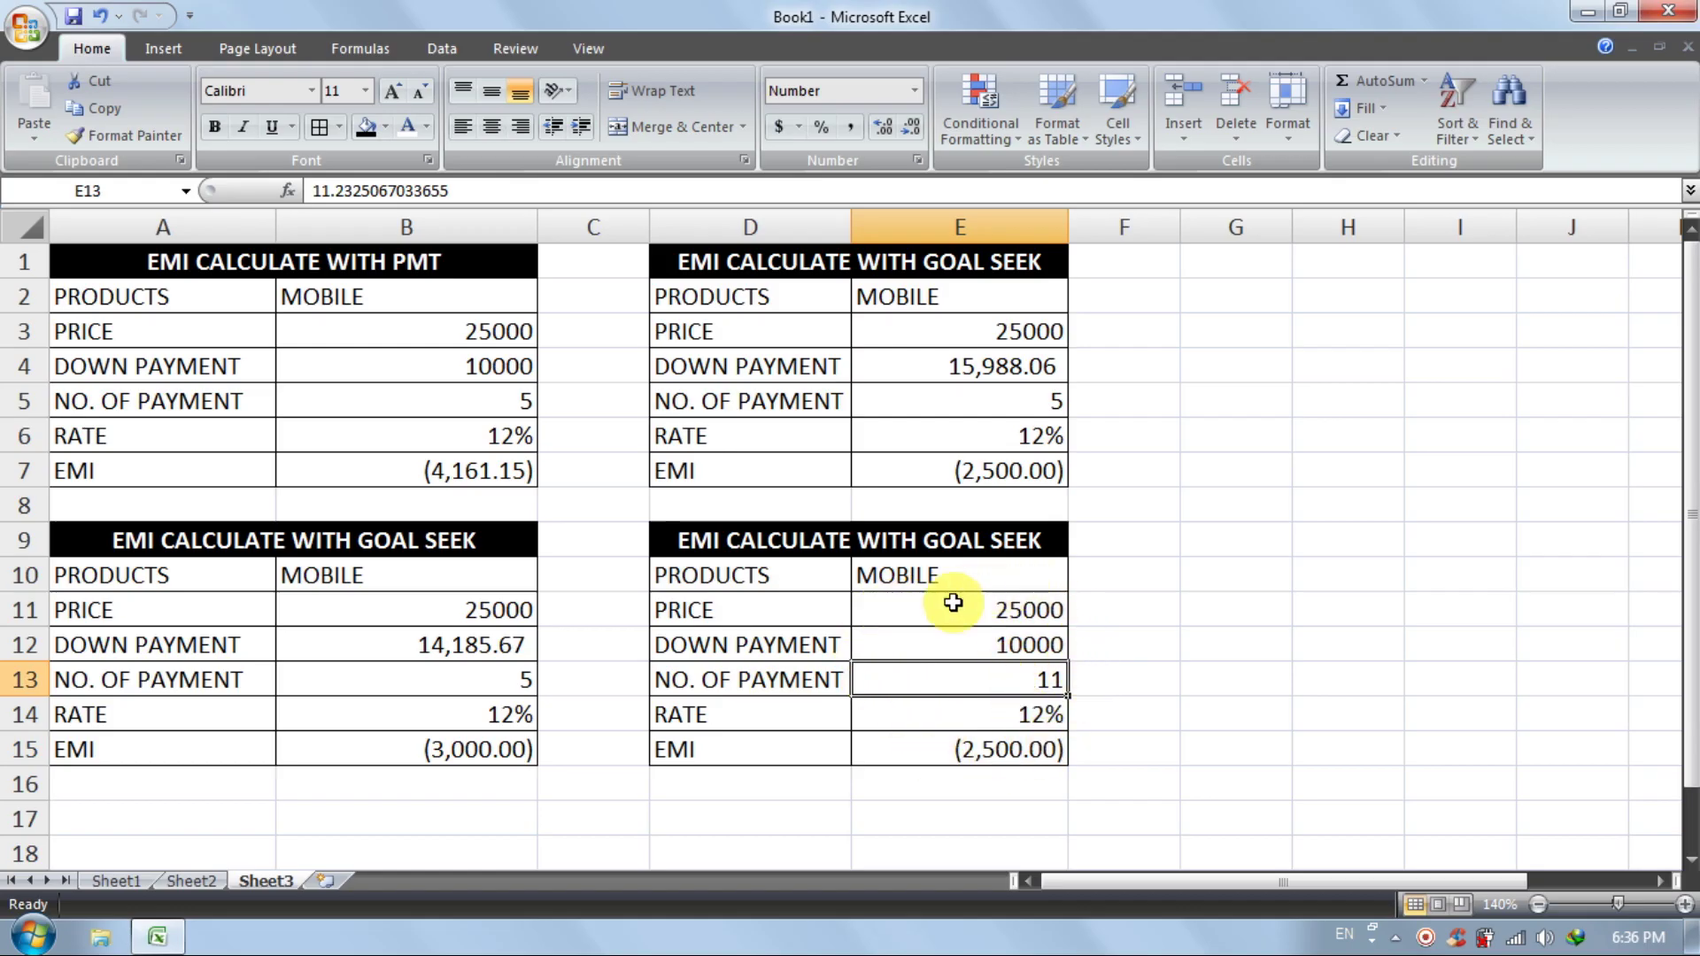
pyautogui.click(1026, 719)
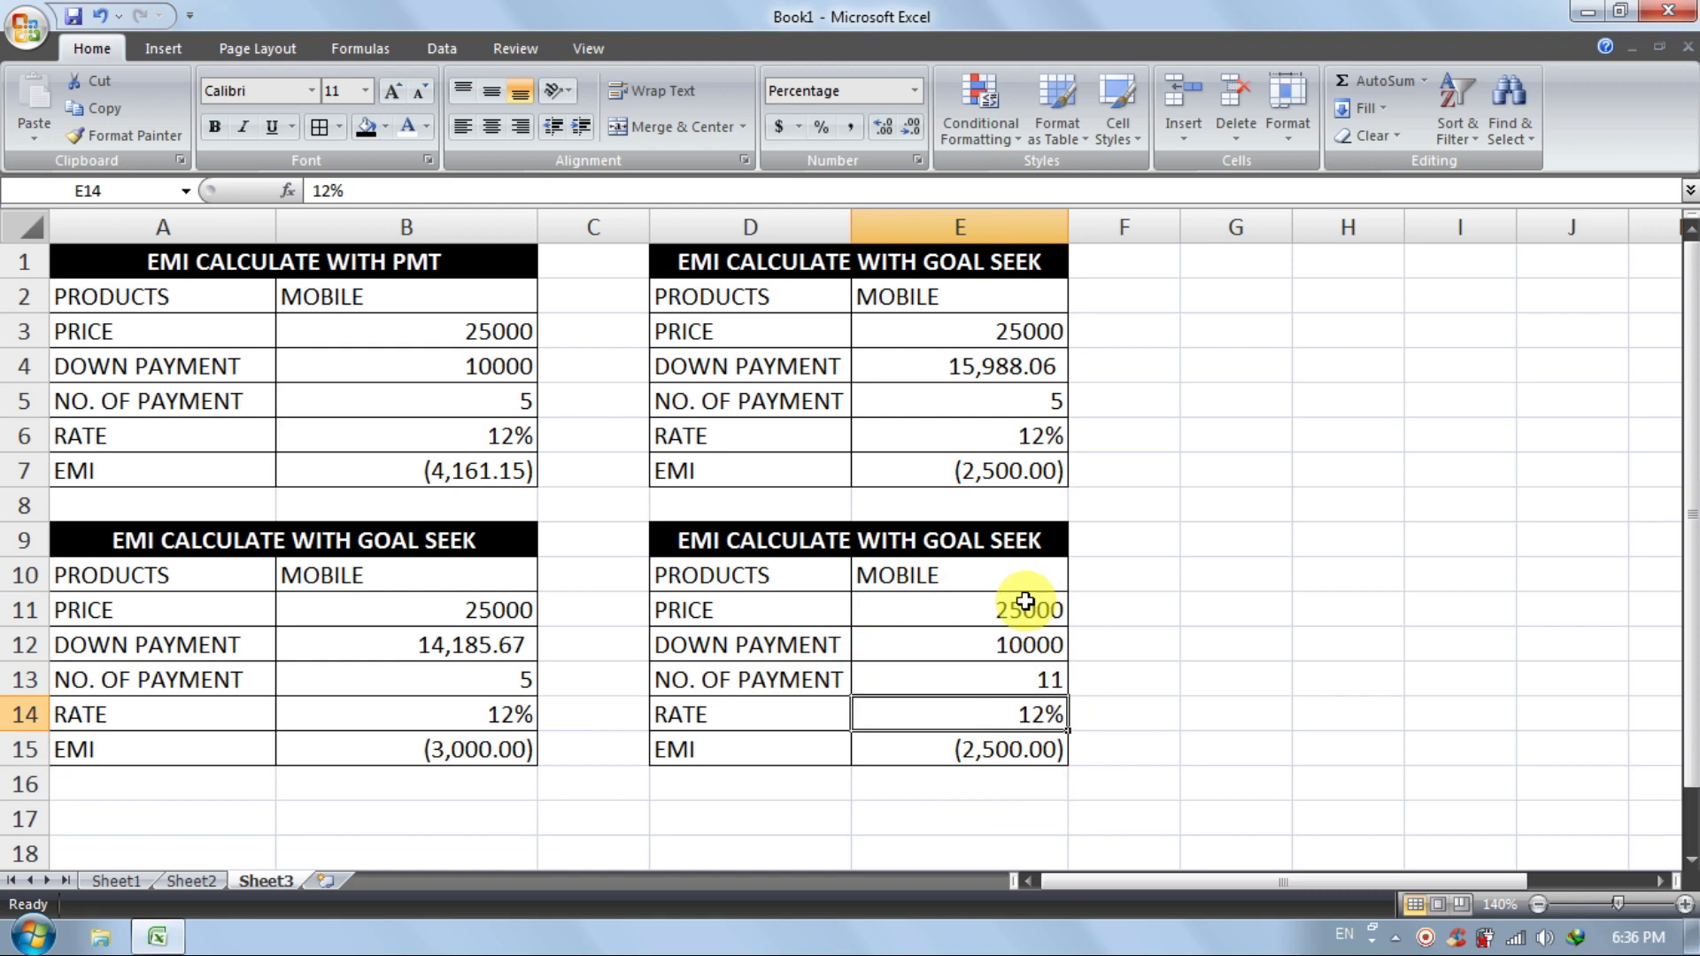
pyautogui.click(1122, 637)
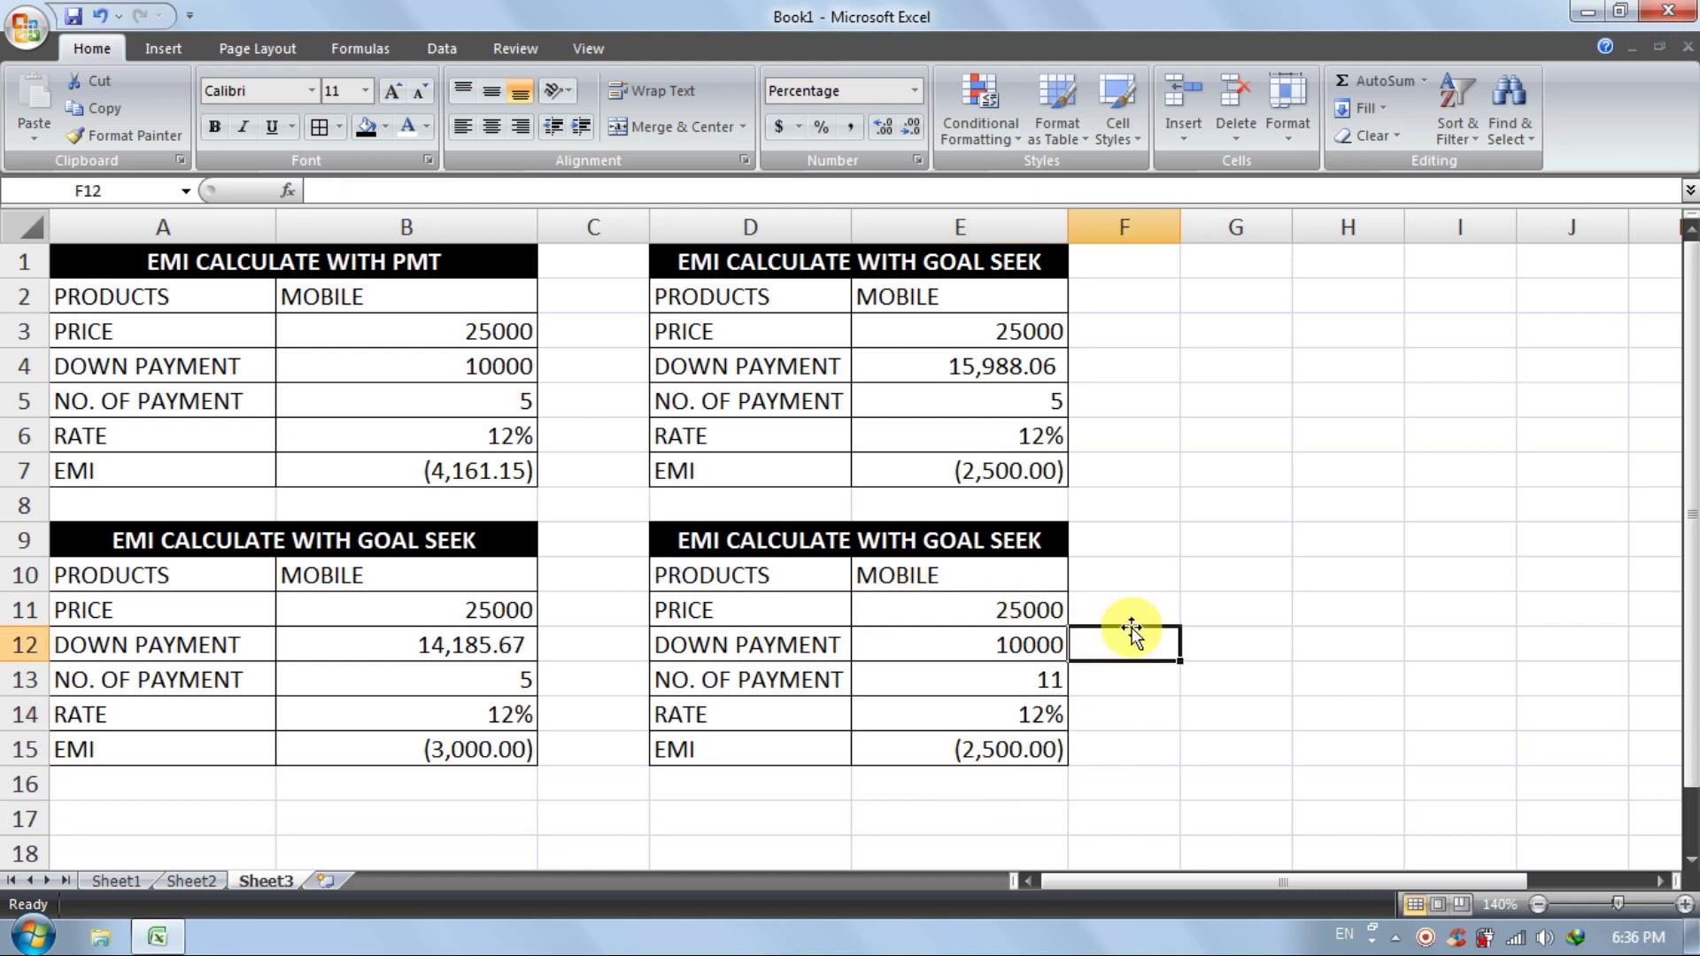
# Copy the EMI CALCULATE WITH PMT title from A1 to A17, below the existing tables
pyautogui.click(176, 270)
pyautogui.click(103, 108)
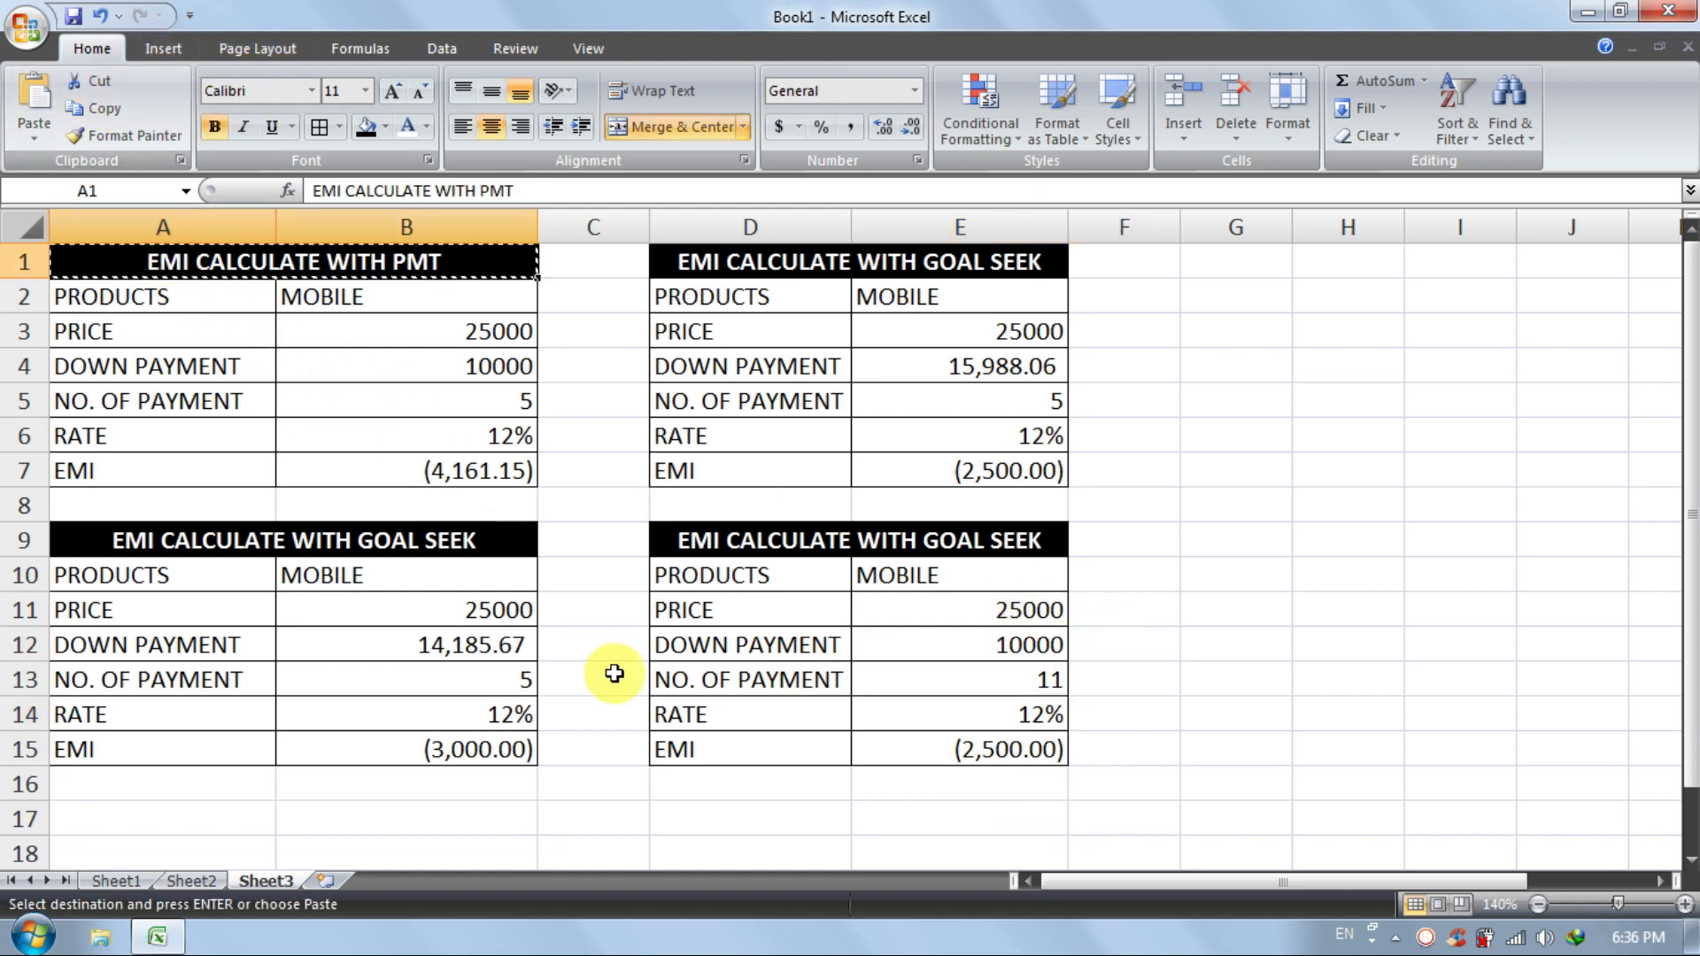
pyautogui.scroll(-3, 566, 789)
pyautogui.click(353, 505)
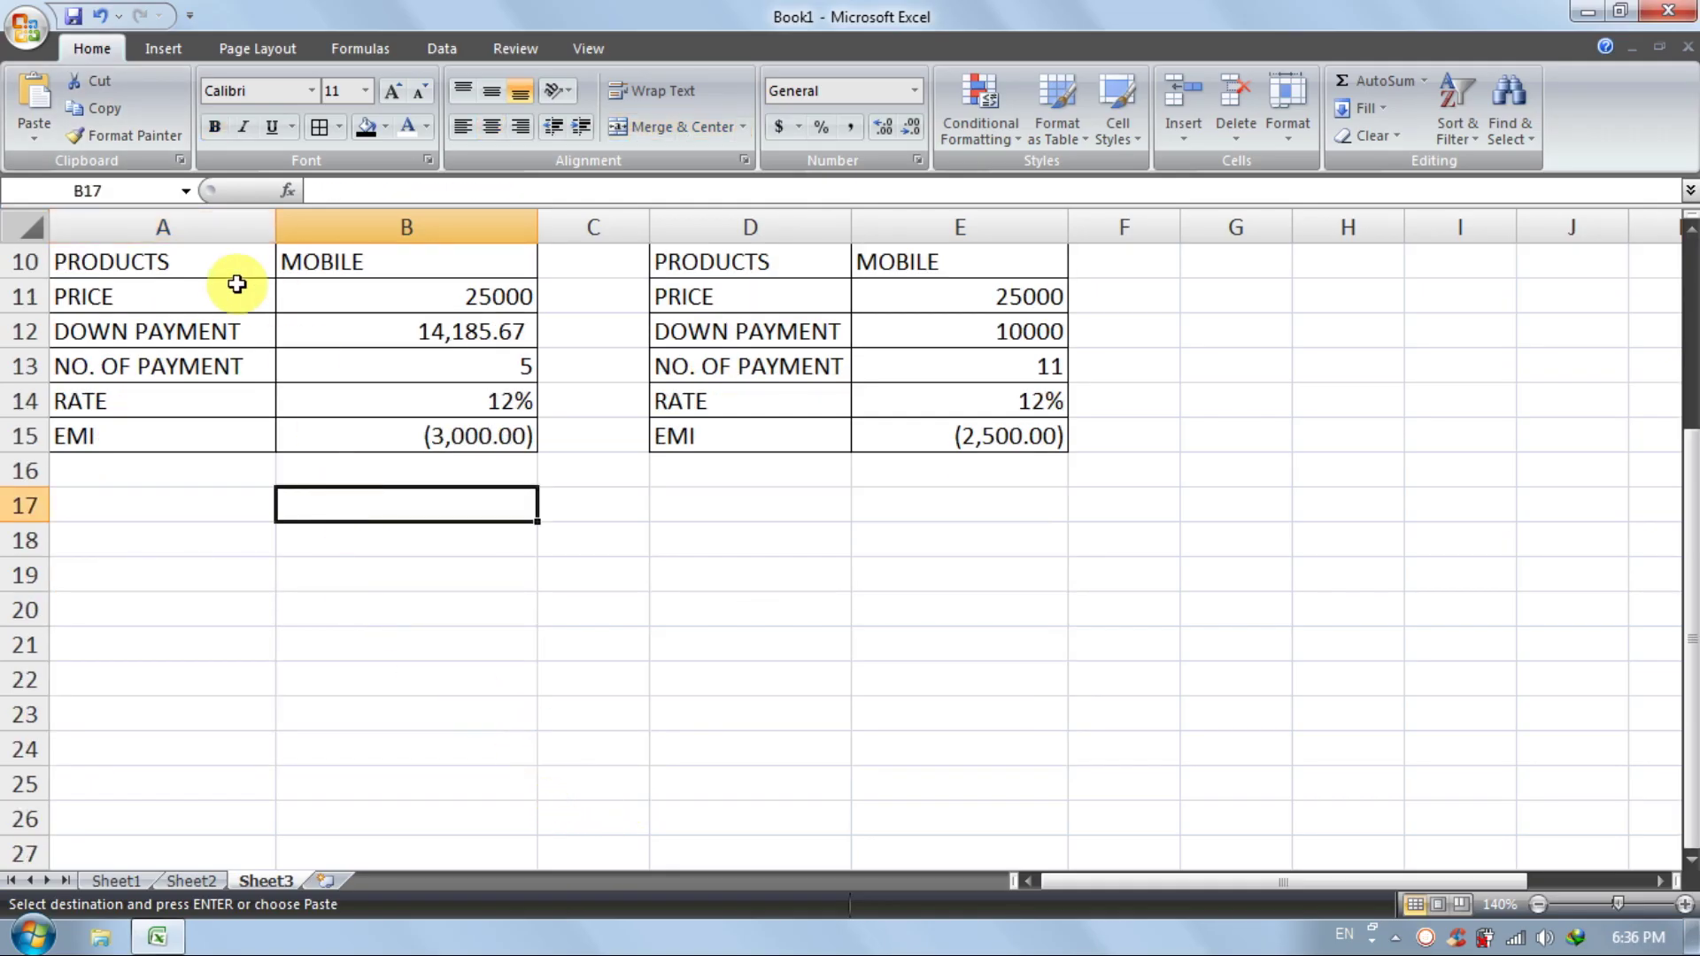
pyautogui.click(163, 503)
pyautogui.click(35, 104)
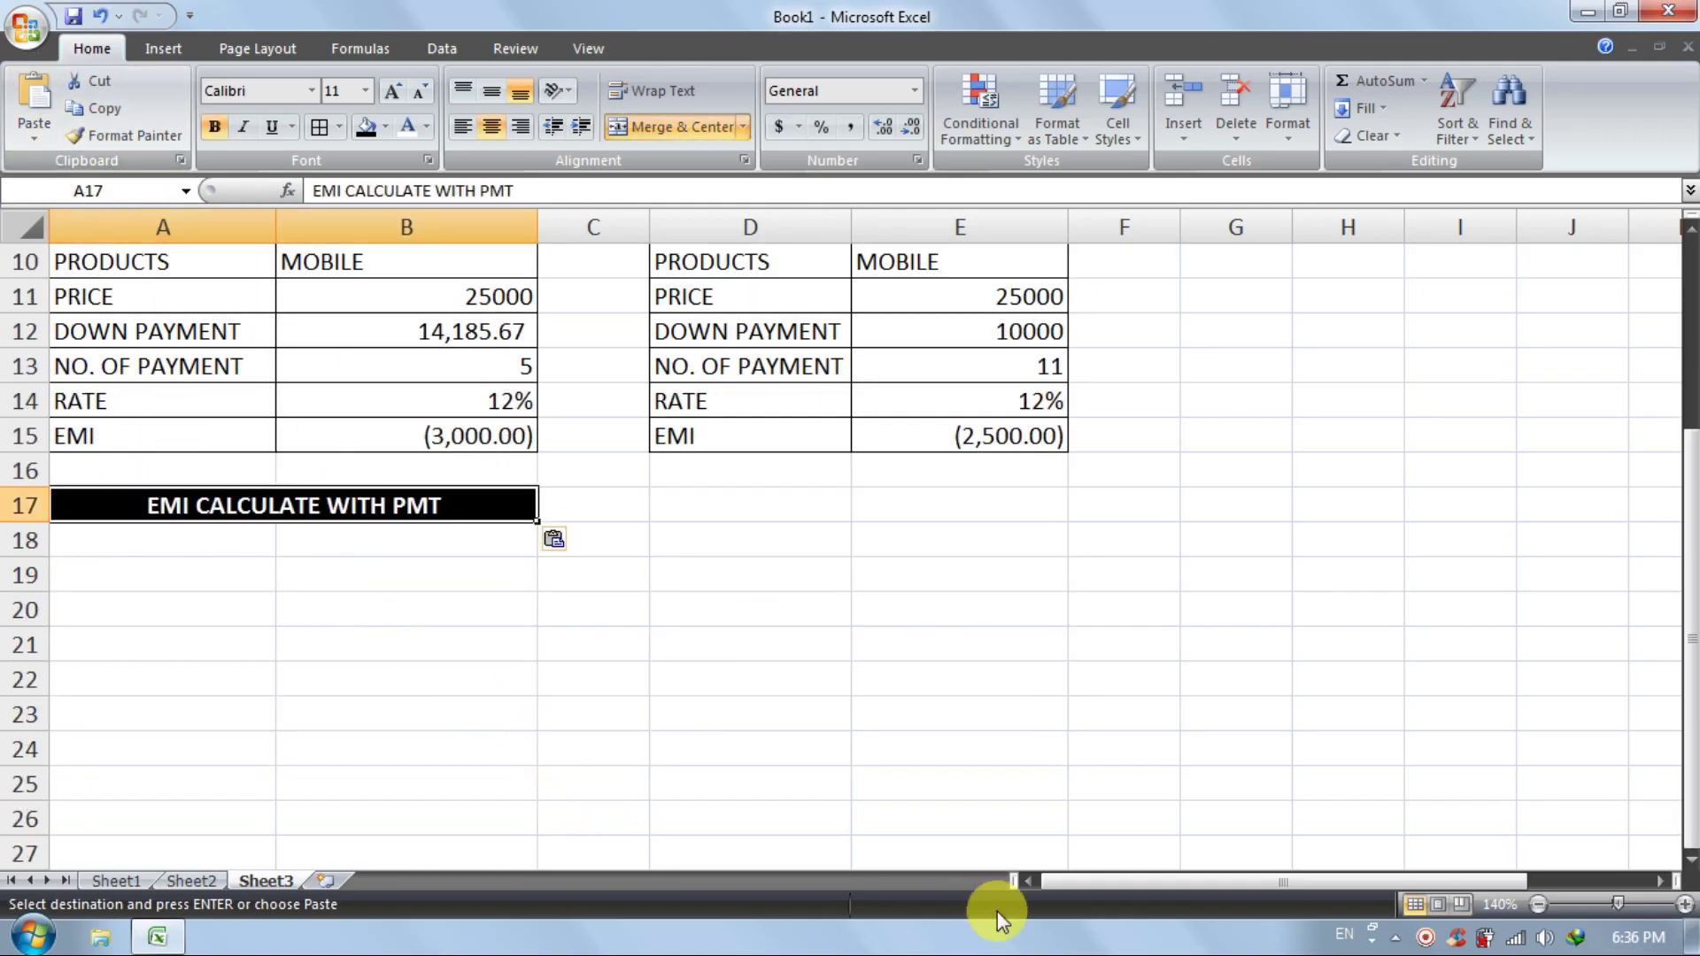
# Copy the EMI CALCULATE WITH GOAL SEEK title from A9 over the title in A17
pyautogui.scroll(3, 171, 277)
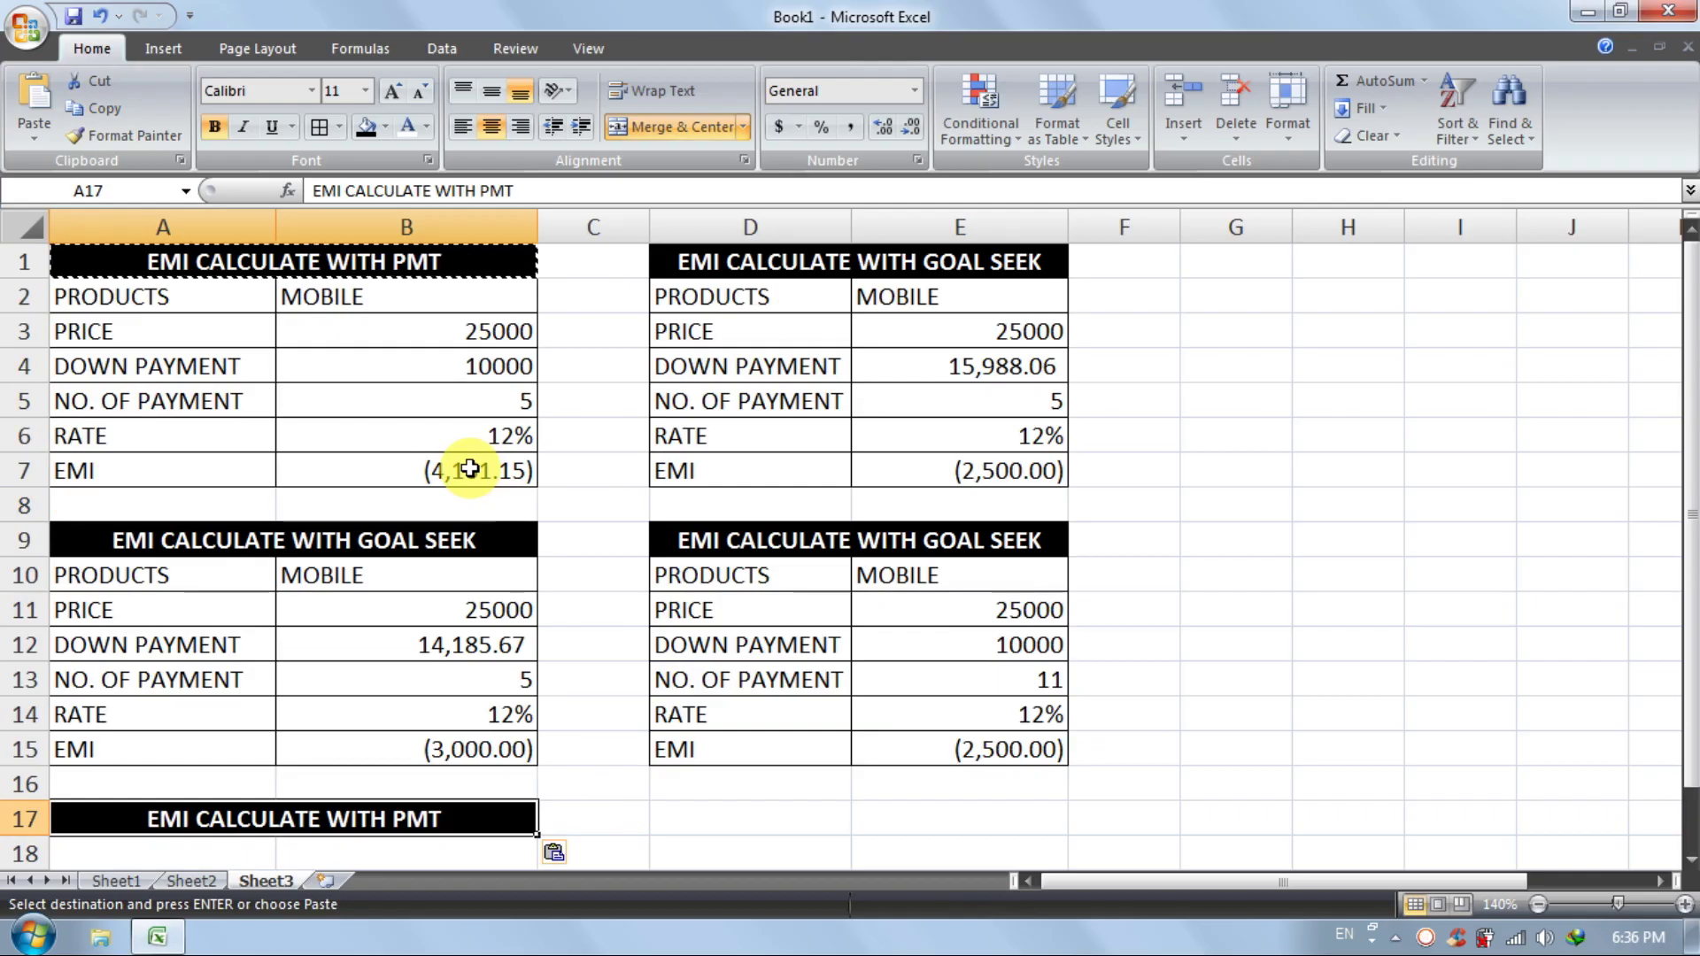
pyautogui.click(354, 540)
pyautogui.click(97, 108)
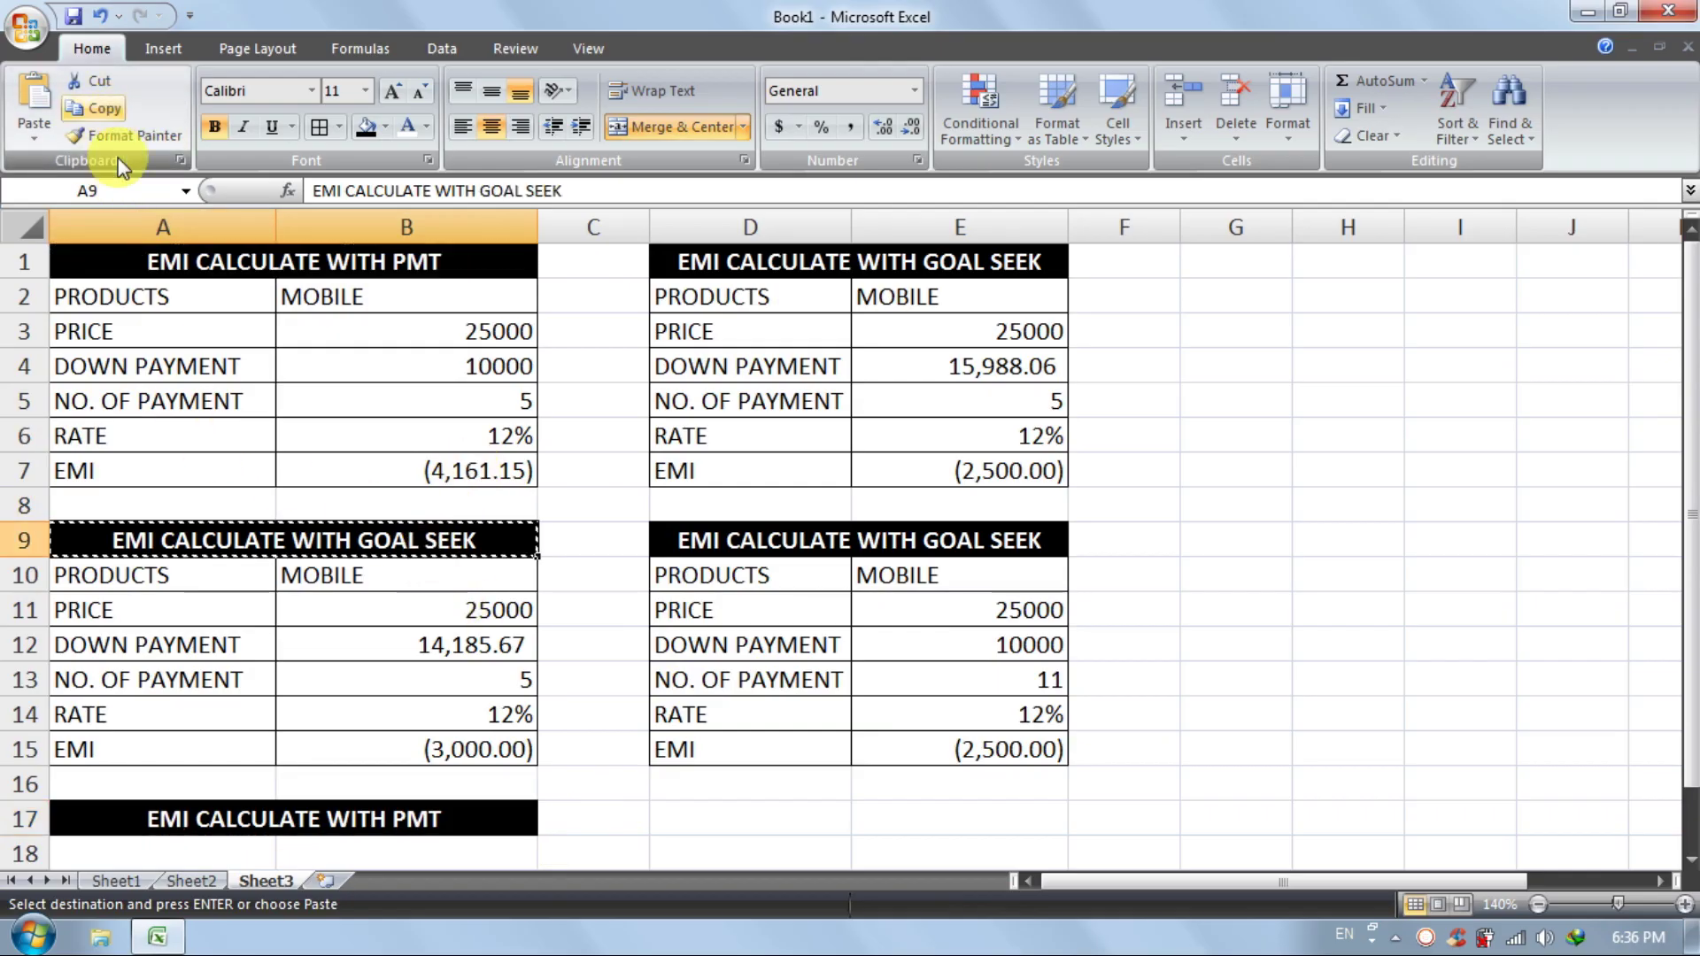
pyautogui.click(115, 816)
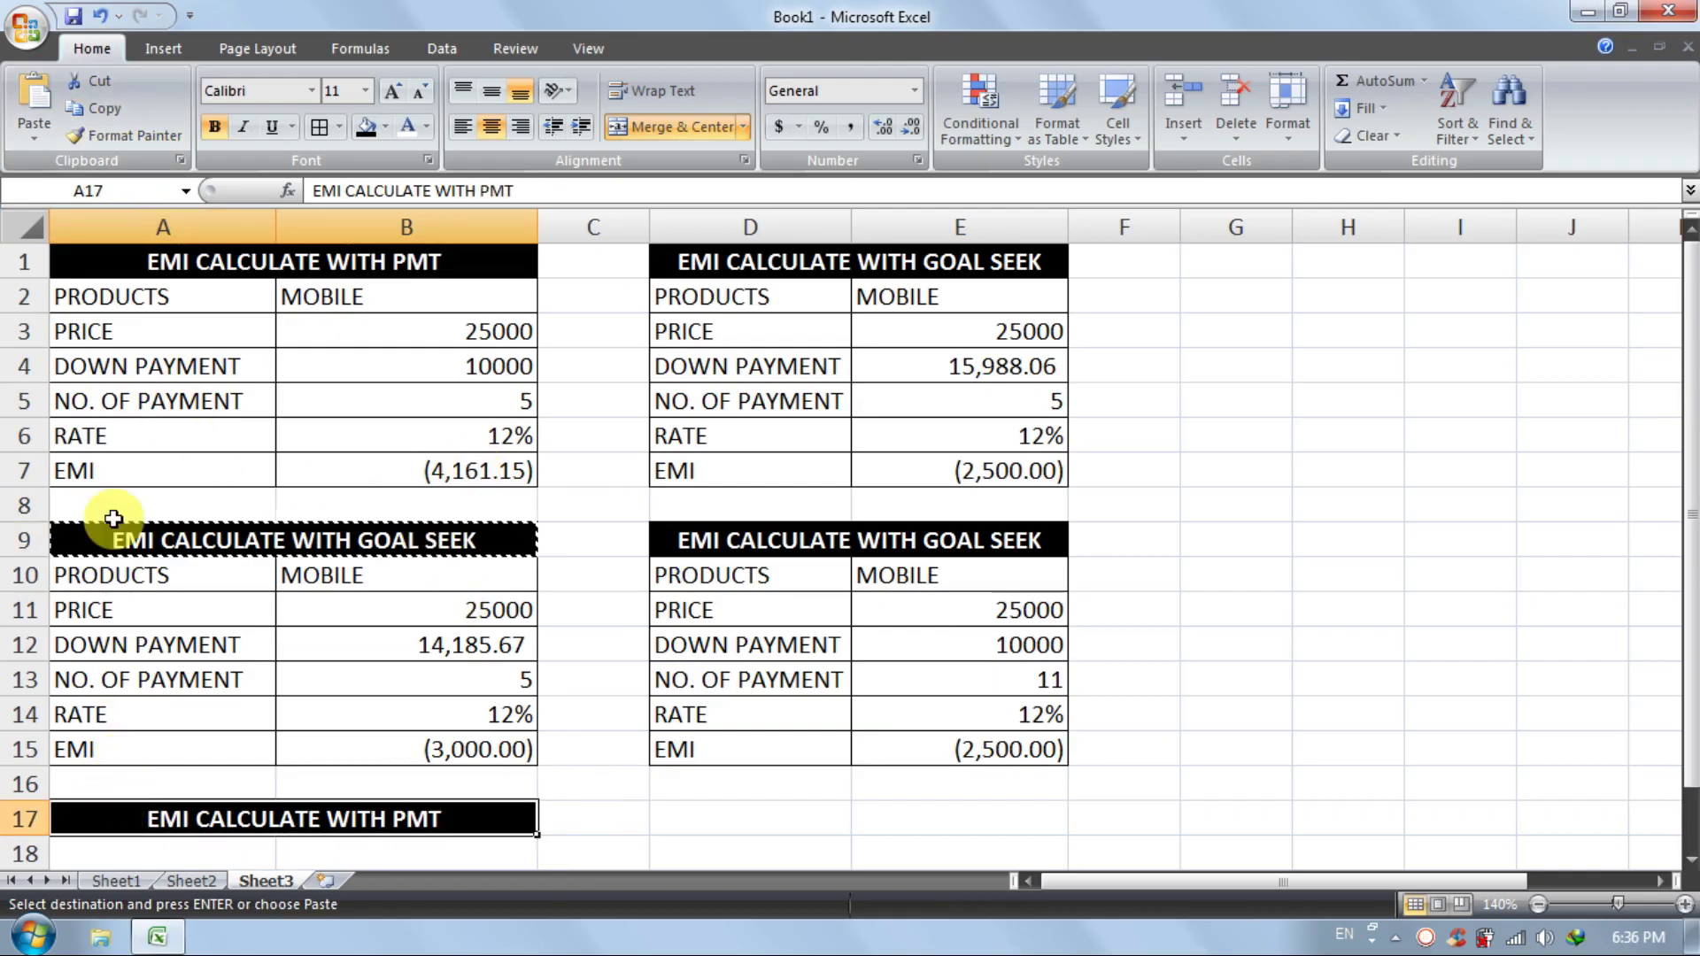
pyautogui.click(20, 98)
# Copy the PMT table's rows A2:B7 under the new title, starting at A18
pyautogui.moveTo(425, 464); pyautogui.dragTo(135, 311)
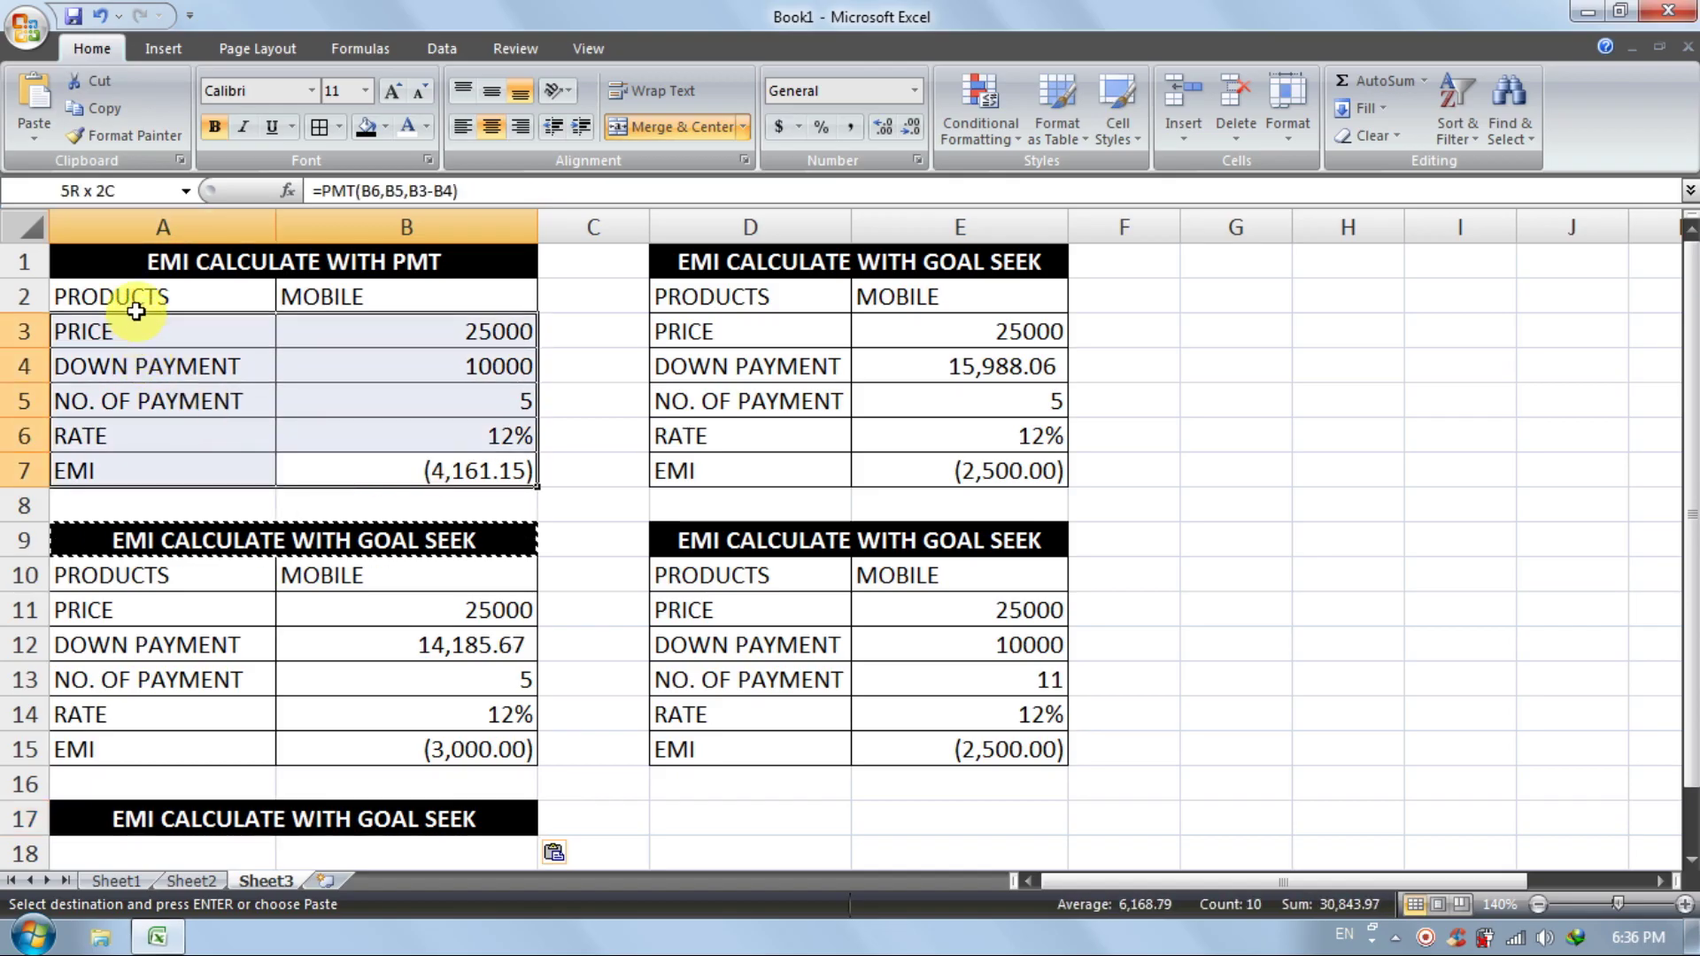
pyautogui.click(98, 108)
pyautogui.scroll(-2, 224, 536)
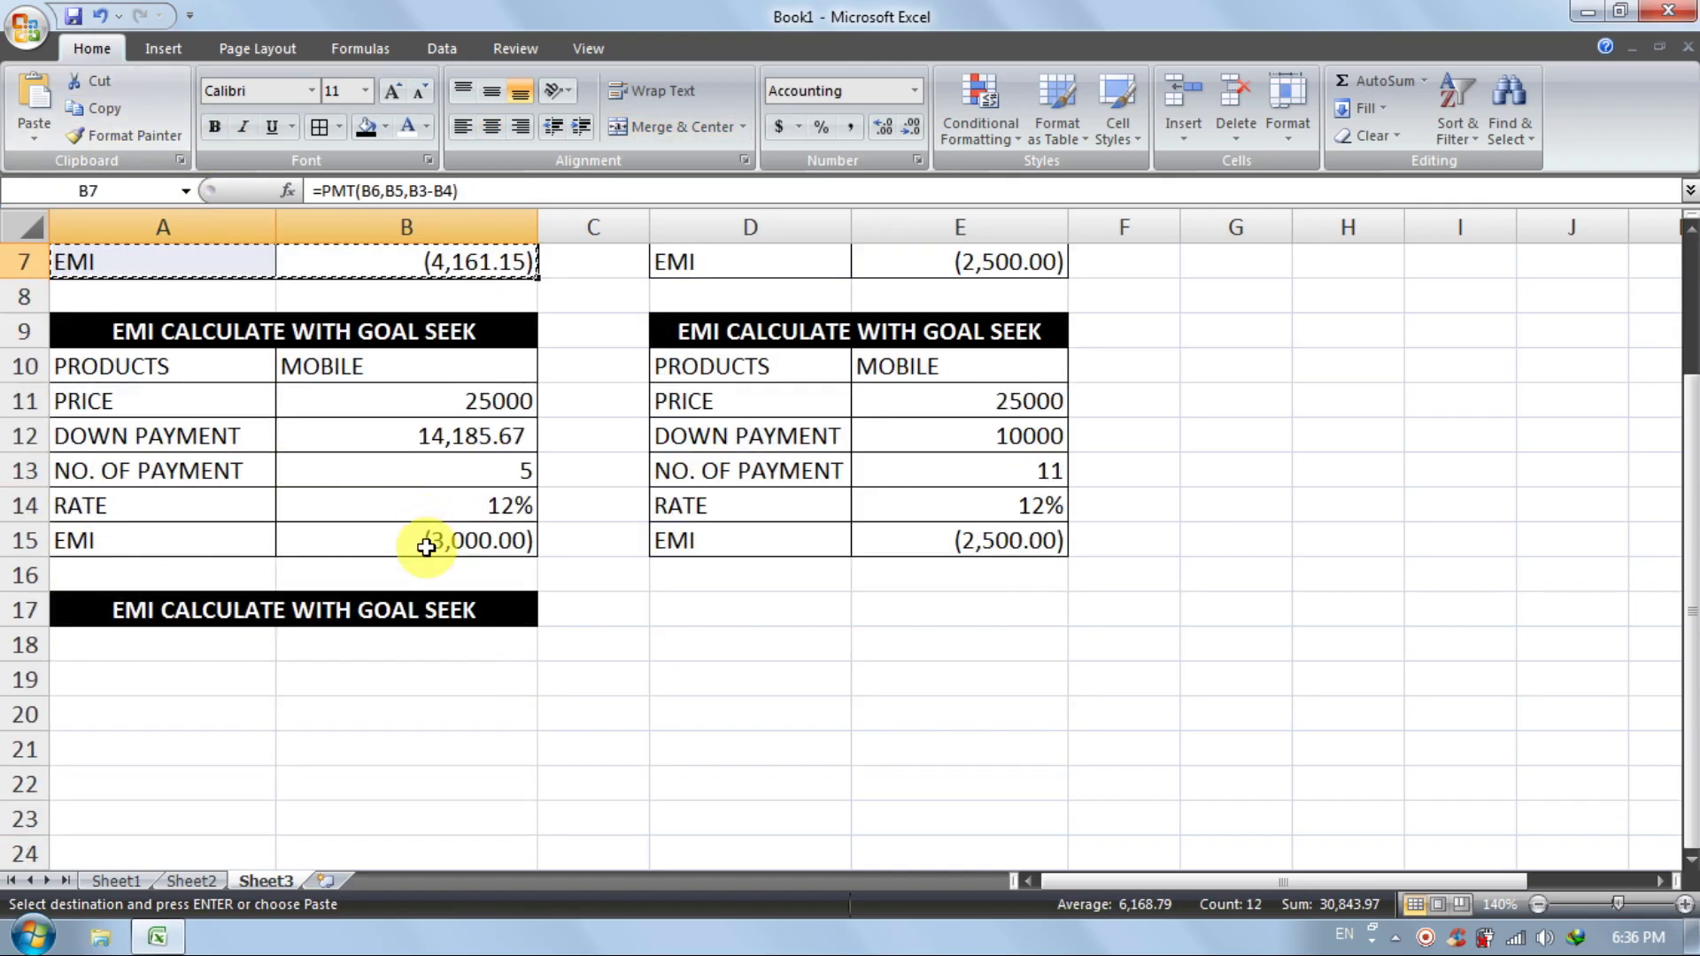
pyautogui.click(175, 642)
pyautogui.click(30, 95)
pyautogui.click(713, 676)
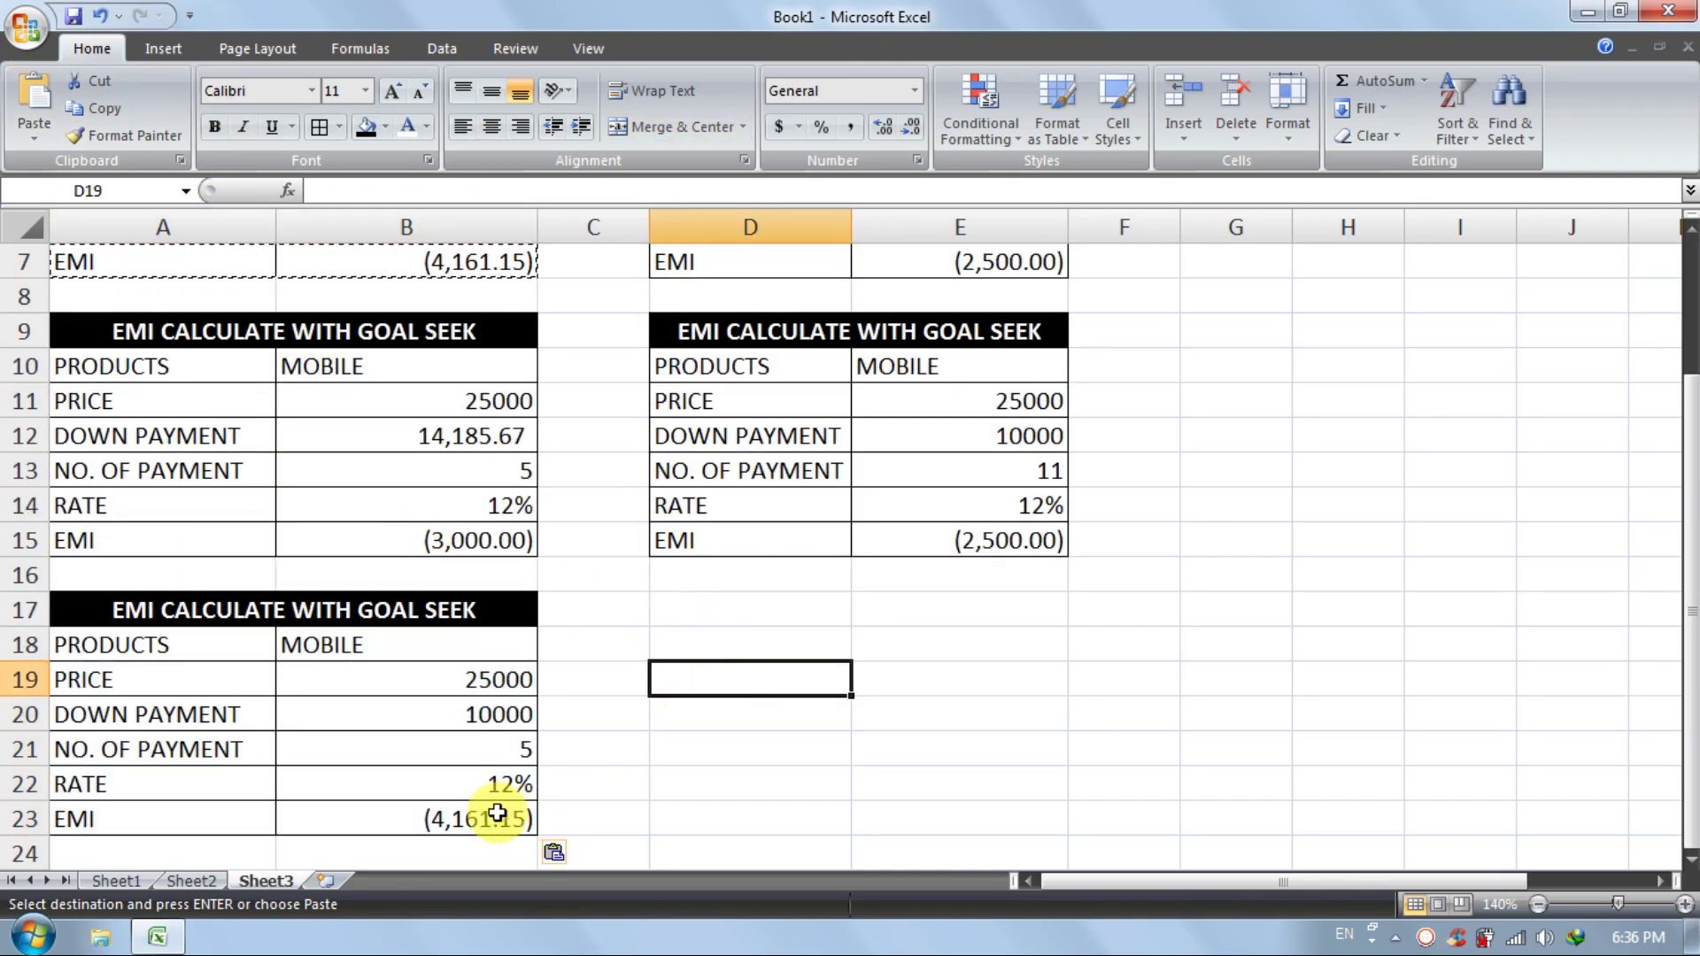
# Run Goal Seek on the EMI in B23 to reach (3000) by changing the number of payments in B21
pyautogui.click(497, 812)
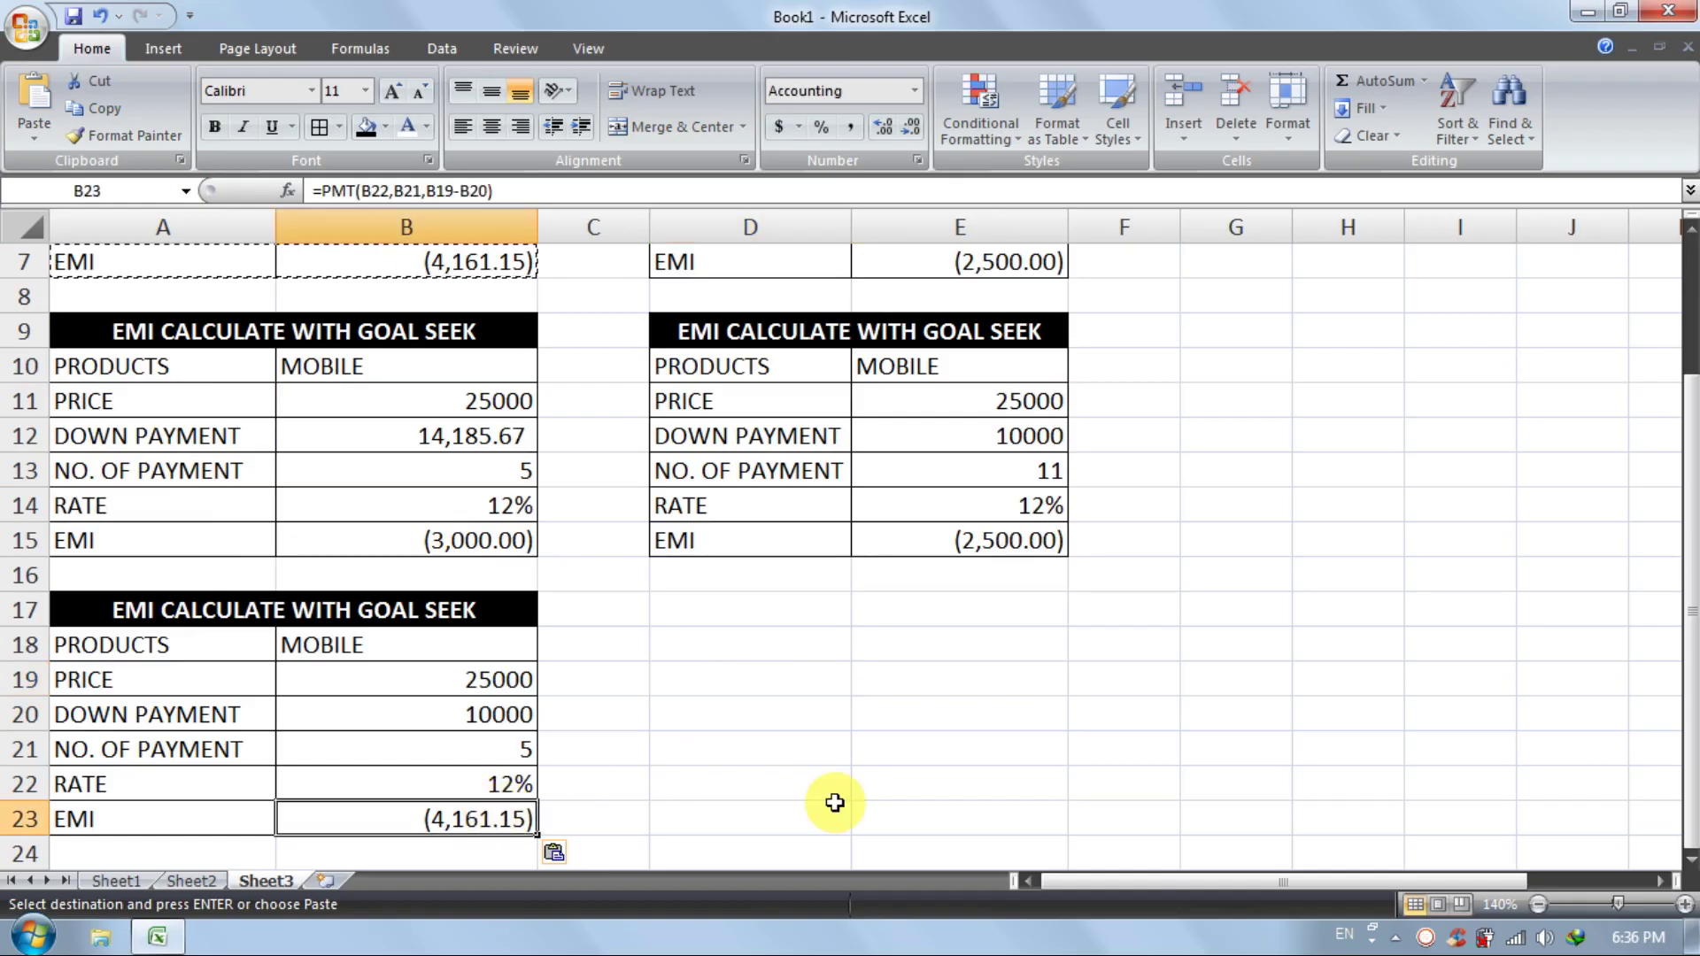
pyautogui.click(454, 49)
pyautogui.click(1111, 141)
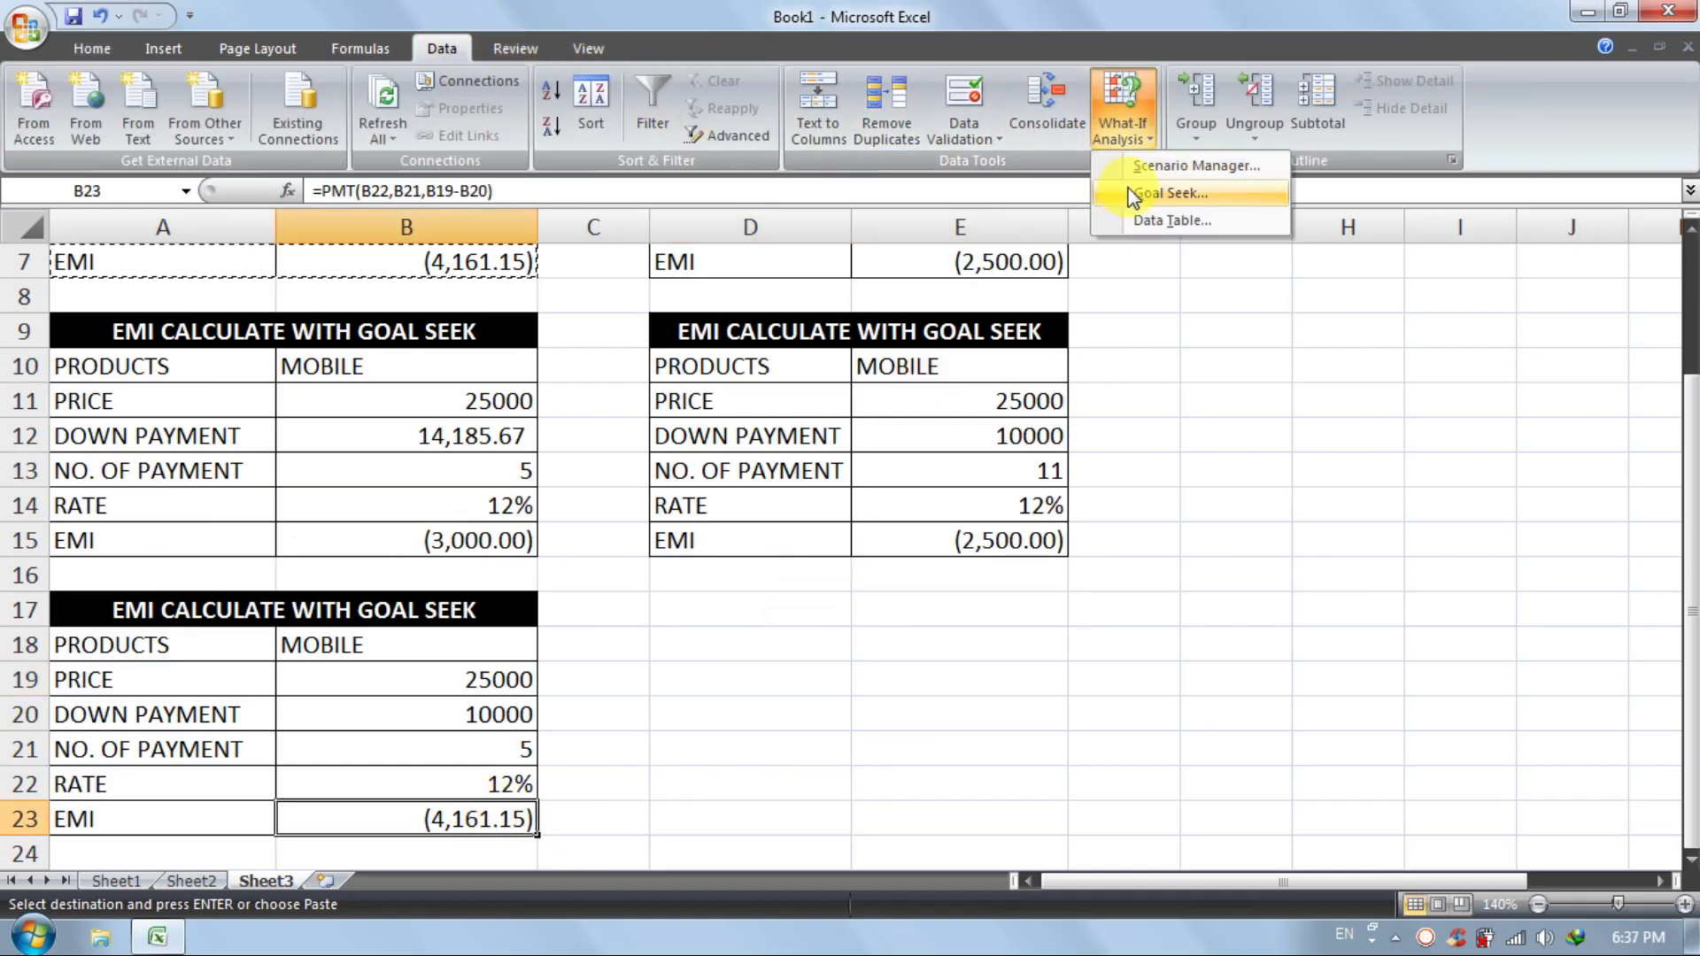
pyautogui.click(1150, 197)
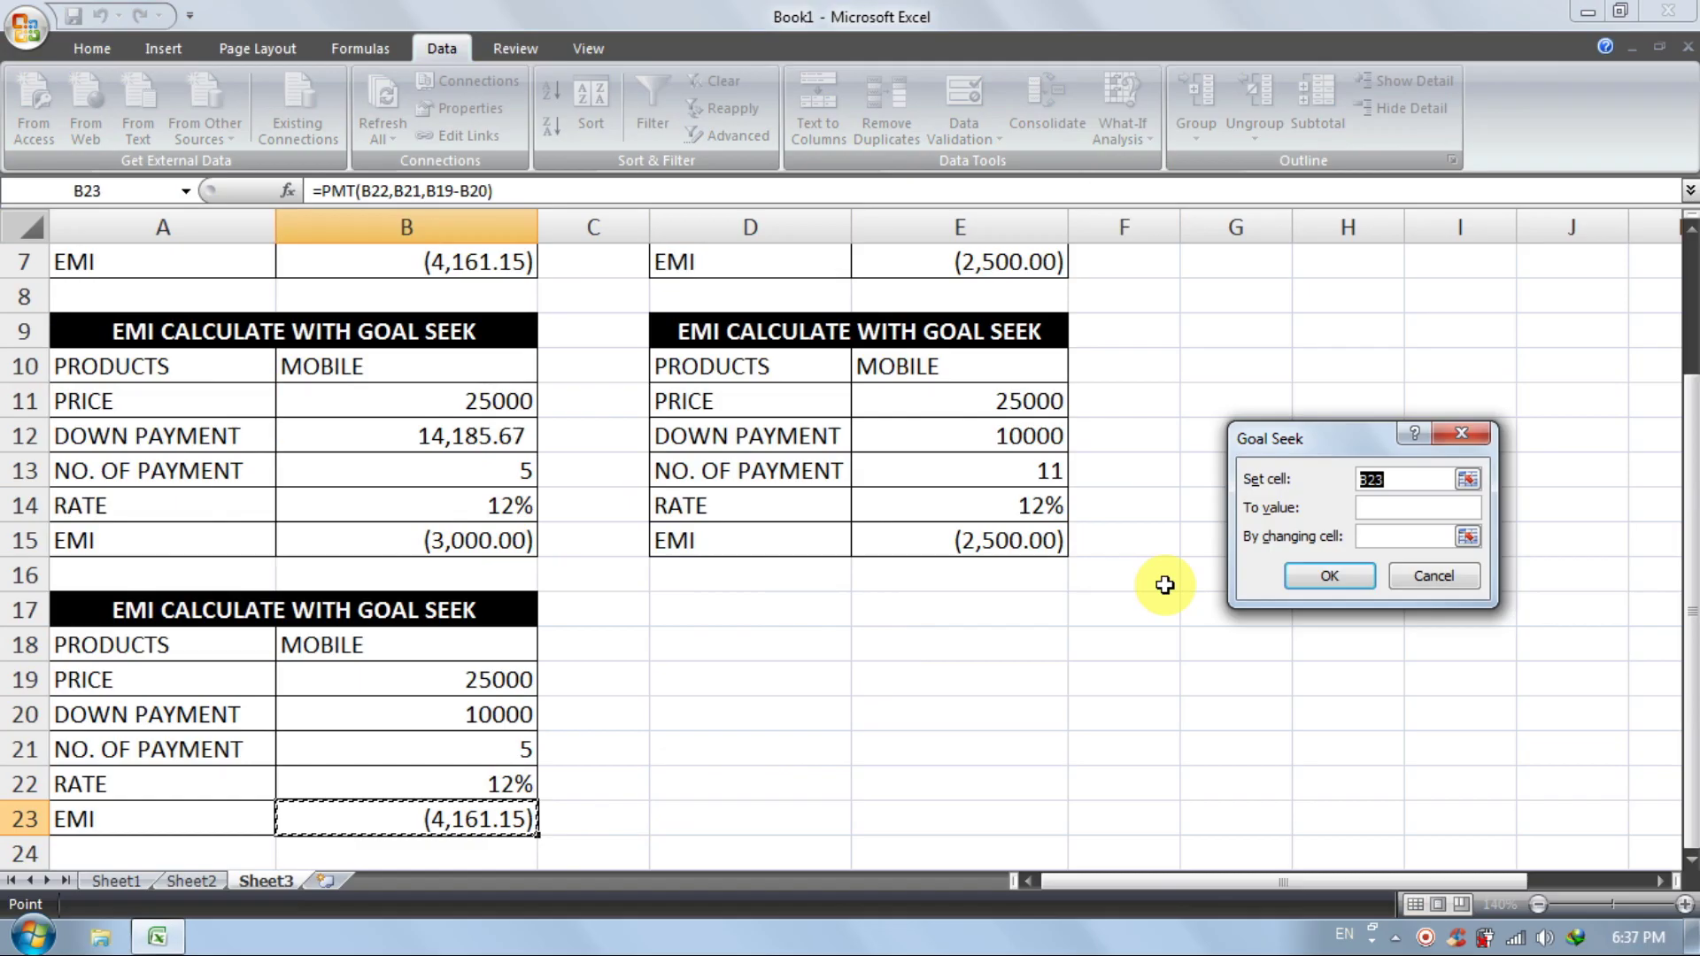
pyautogui.click(1388, 512)
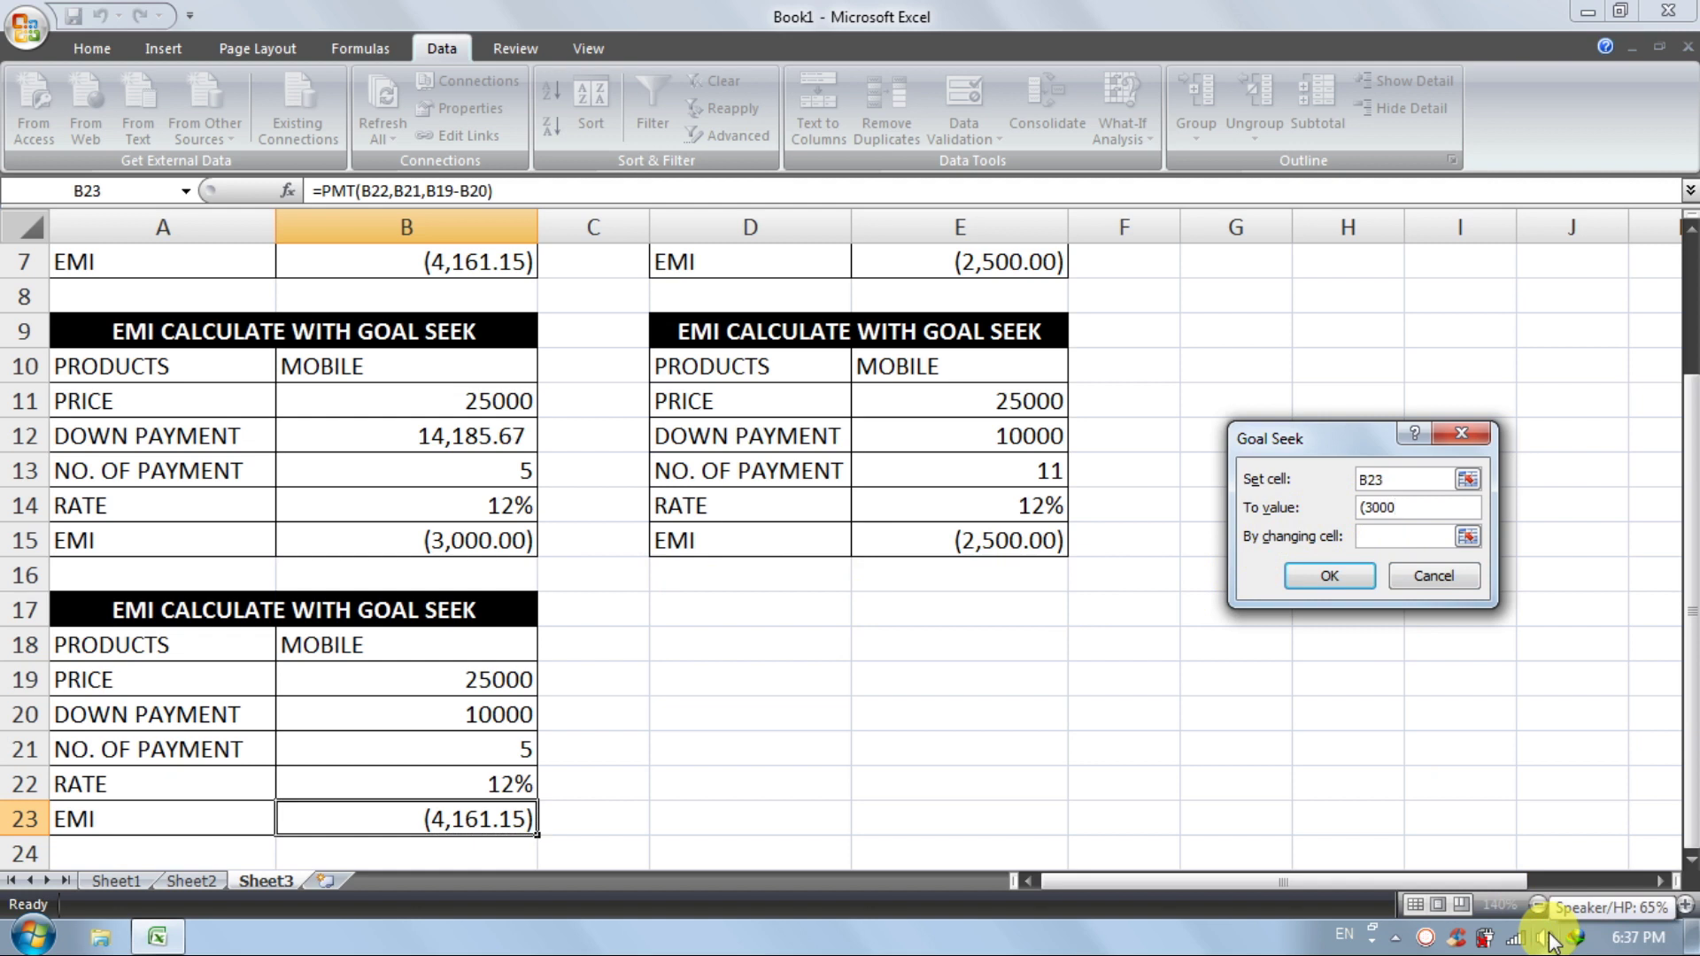
pyautogui.click(1395, 545)
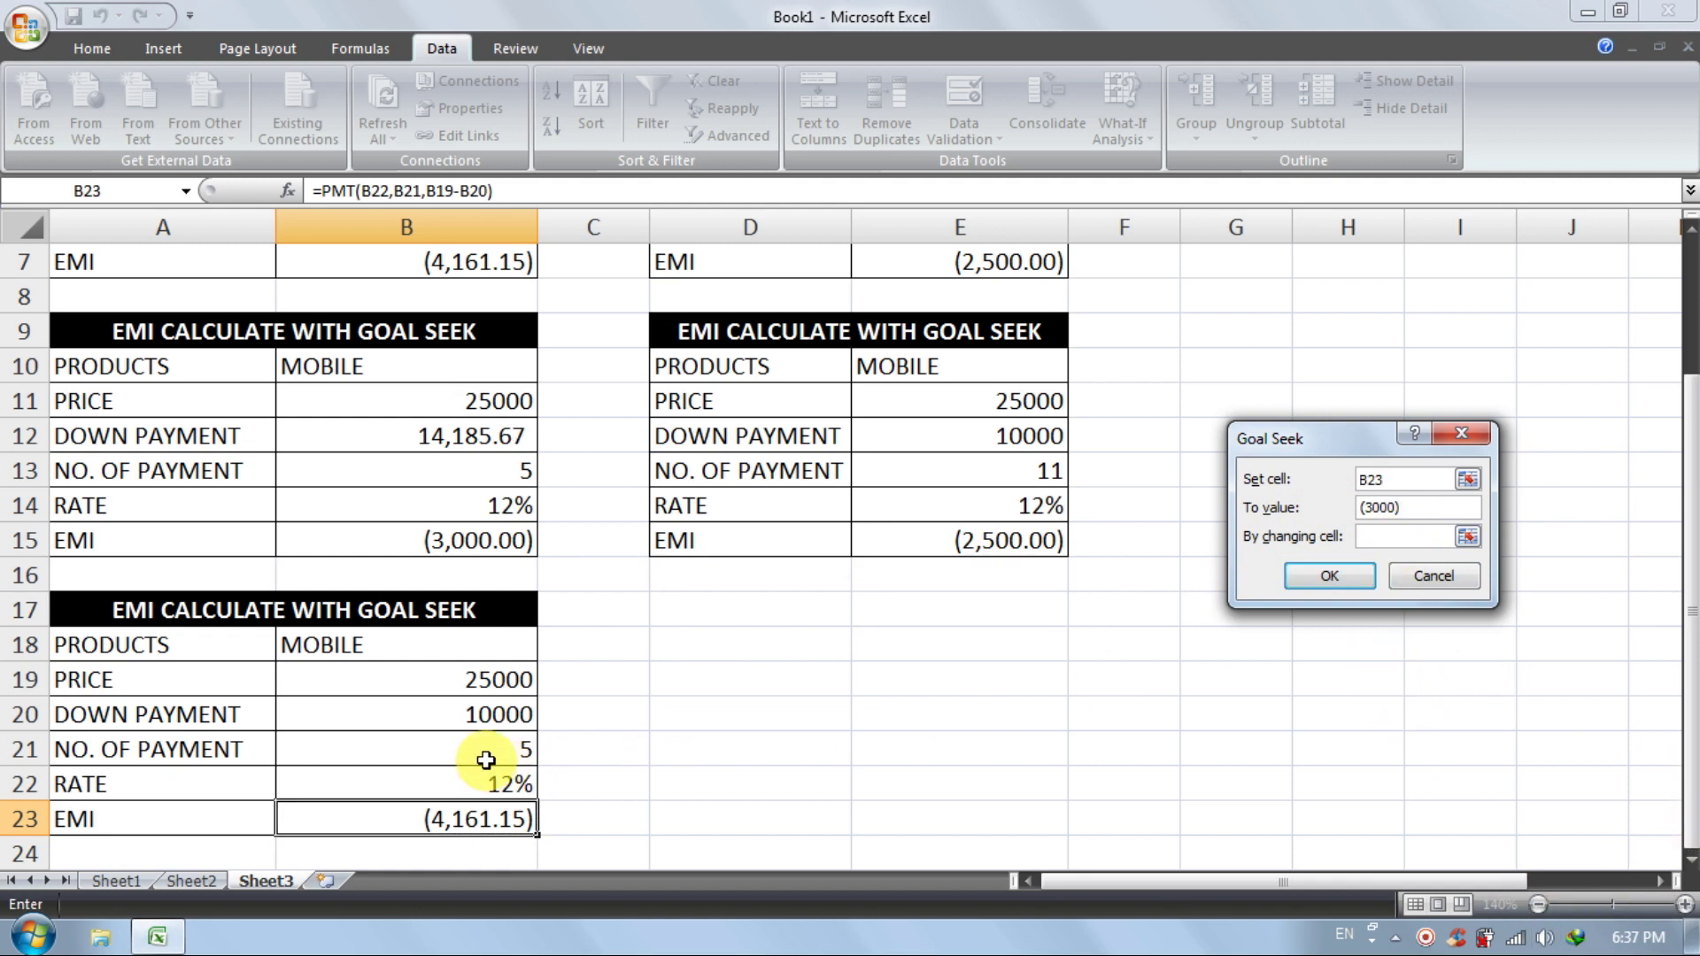
pyautogui.click(488, 754)
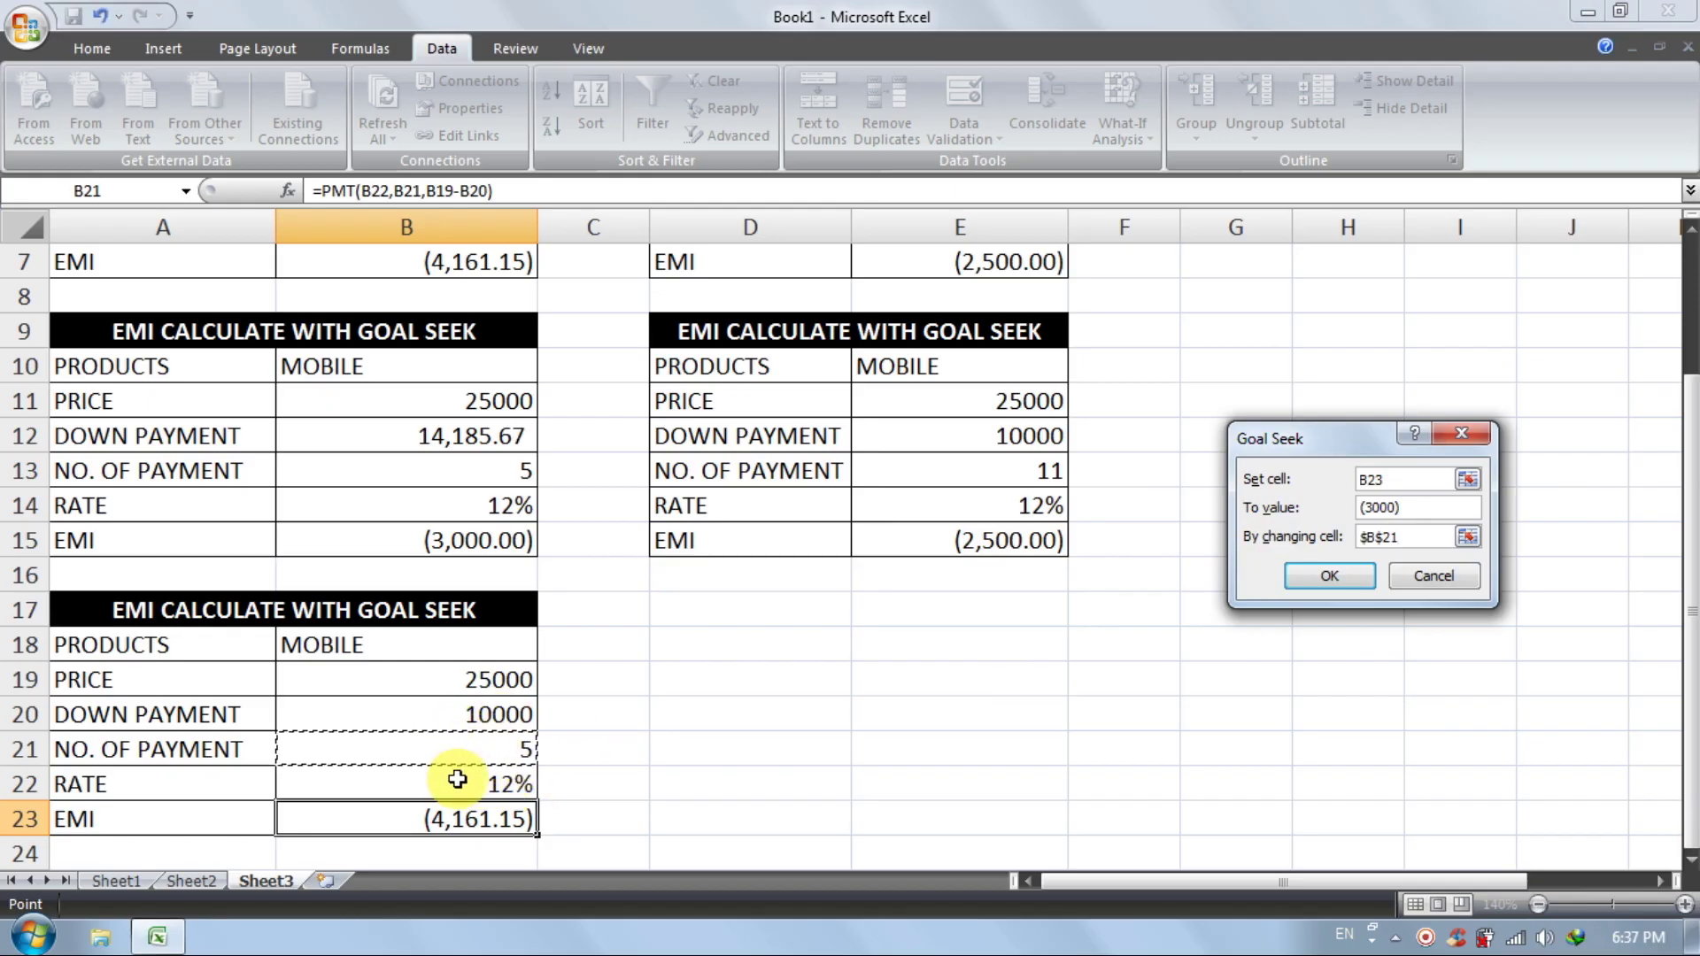
pyautogui.click(1337, 581)
pyautogui.click(1309, 576)
# Decrease the decimals of the number of payments in B21 so it displays as a whole number
pyautogui.click(485, 748)
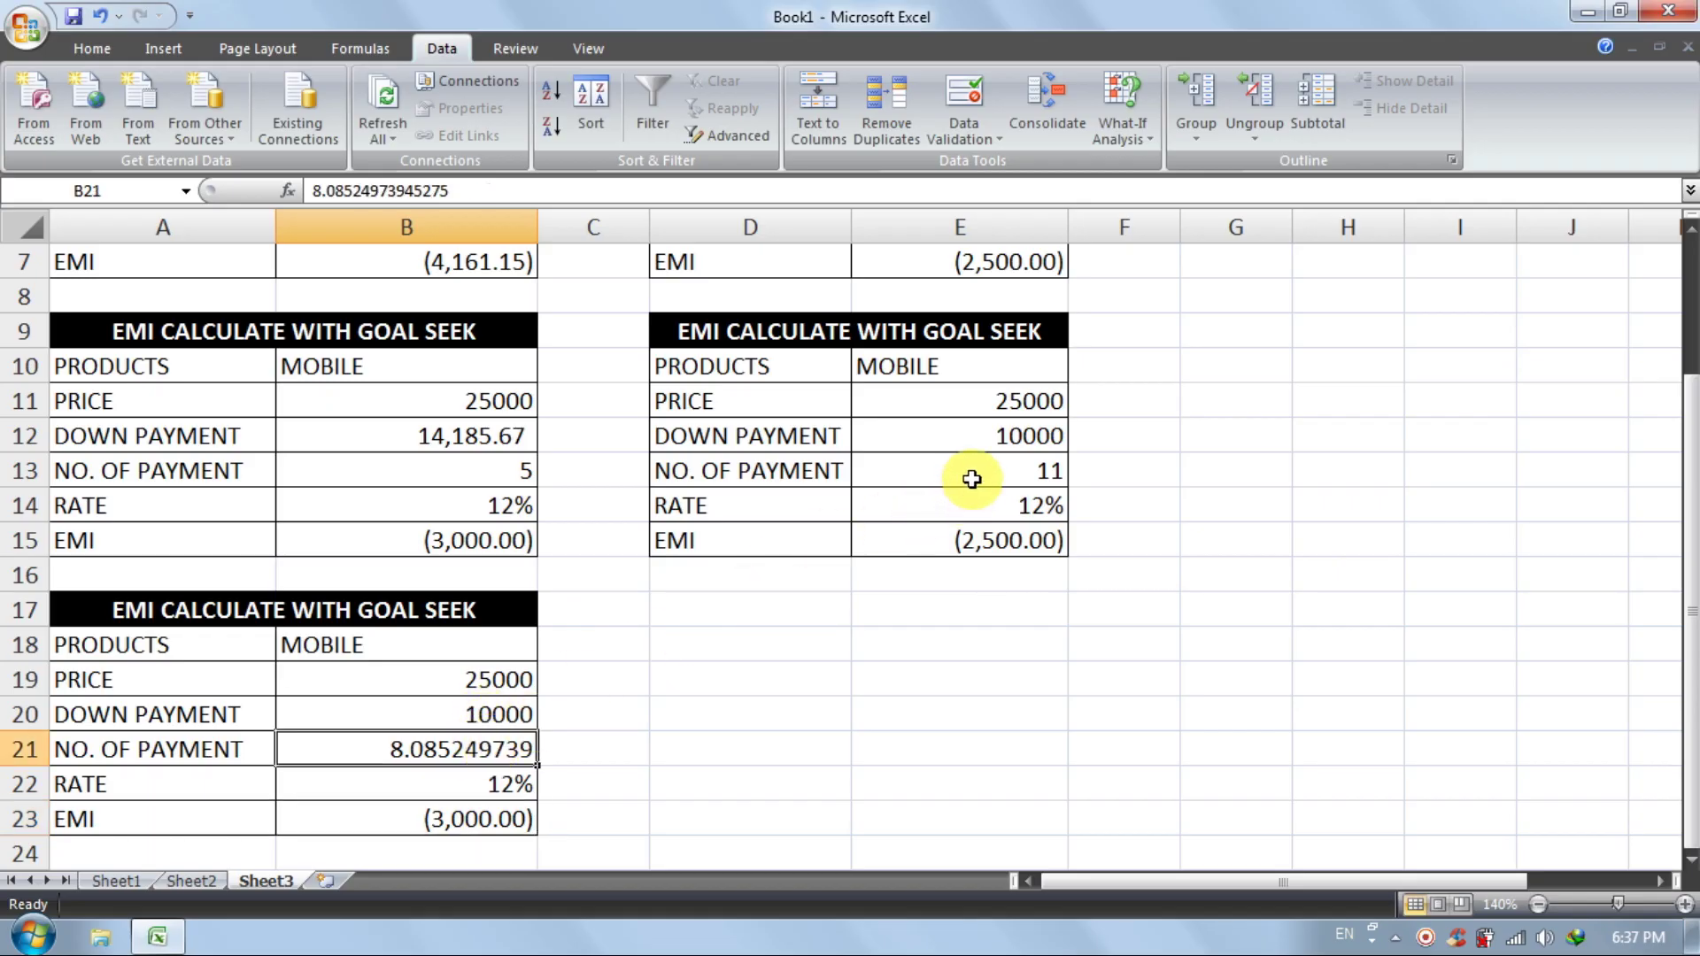
pyautogui.click(88, 48)
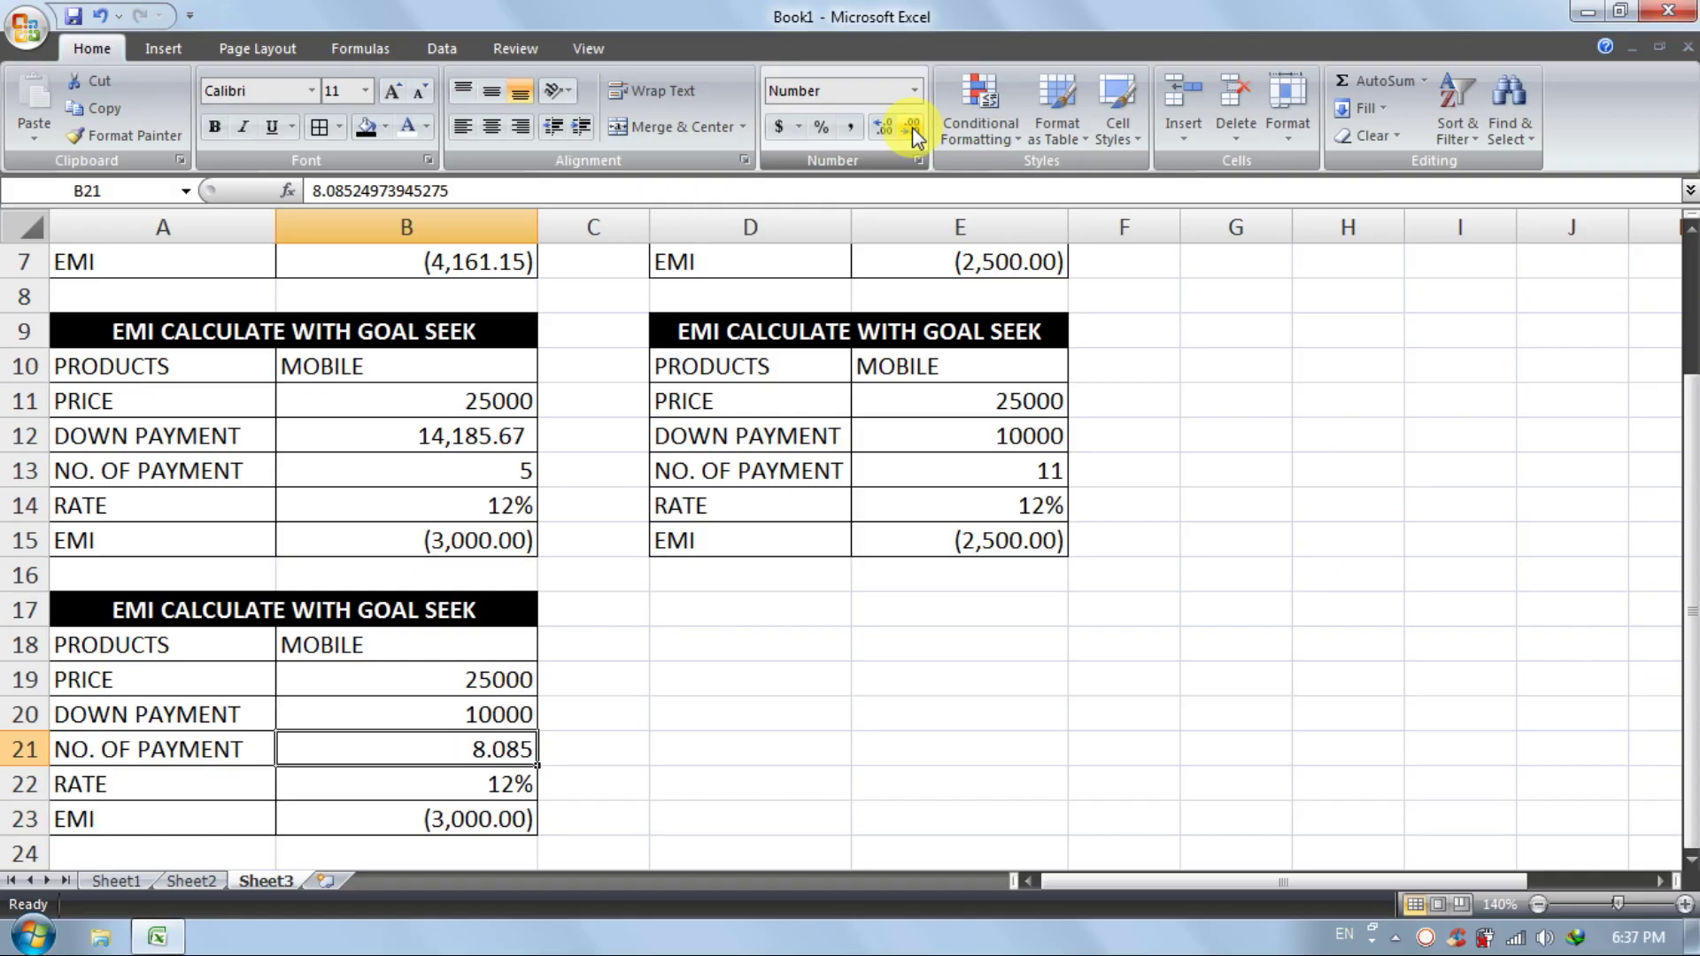
pyautogui.click(626, 775)
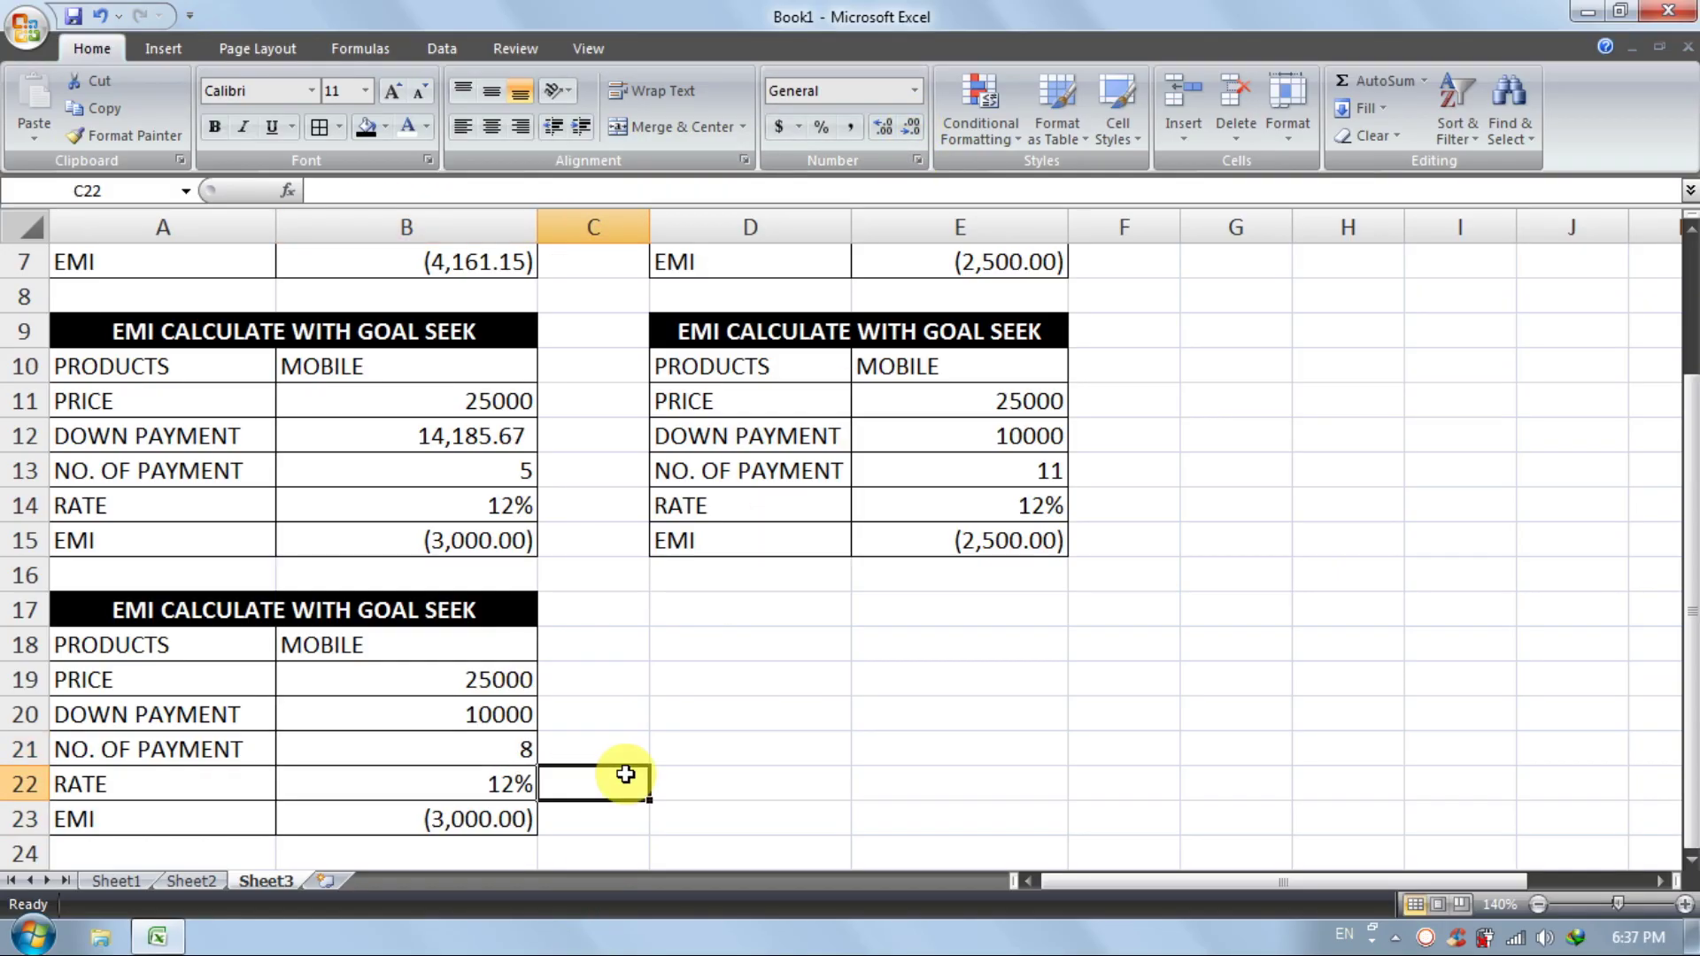
pyautogui.click(841, 751)
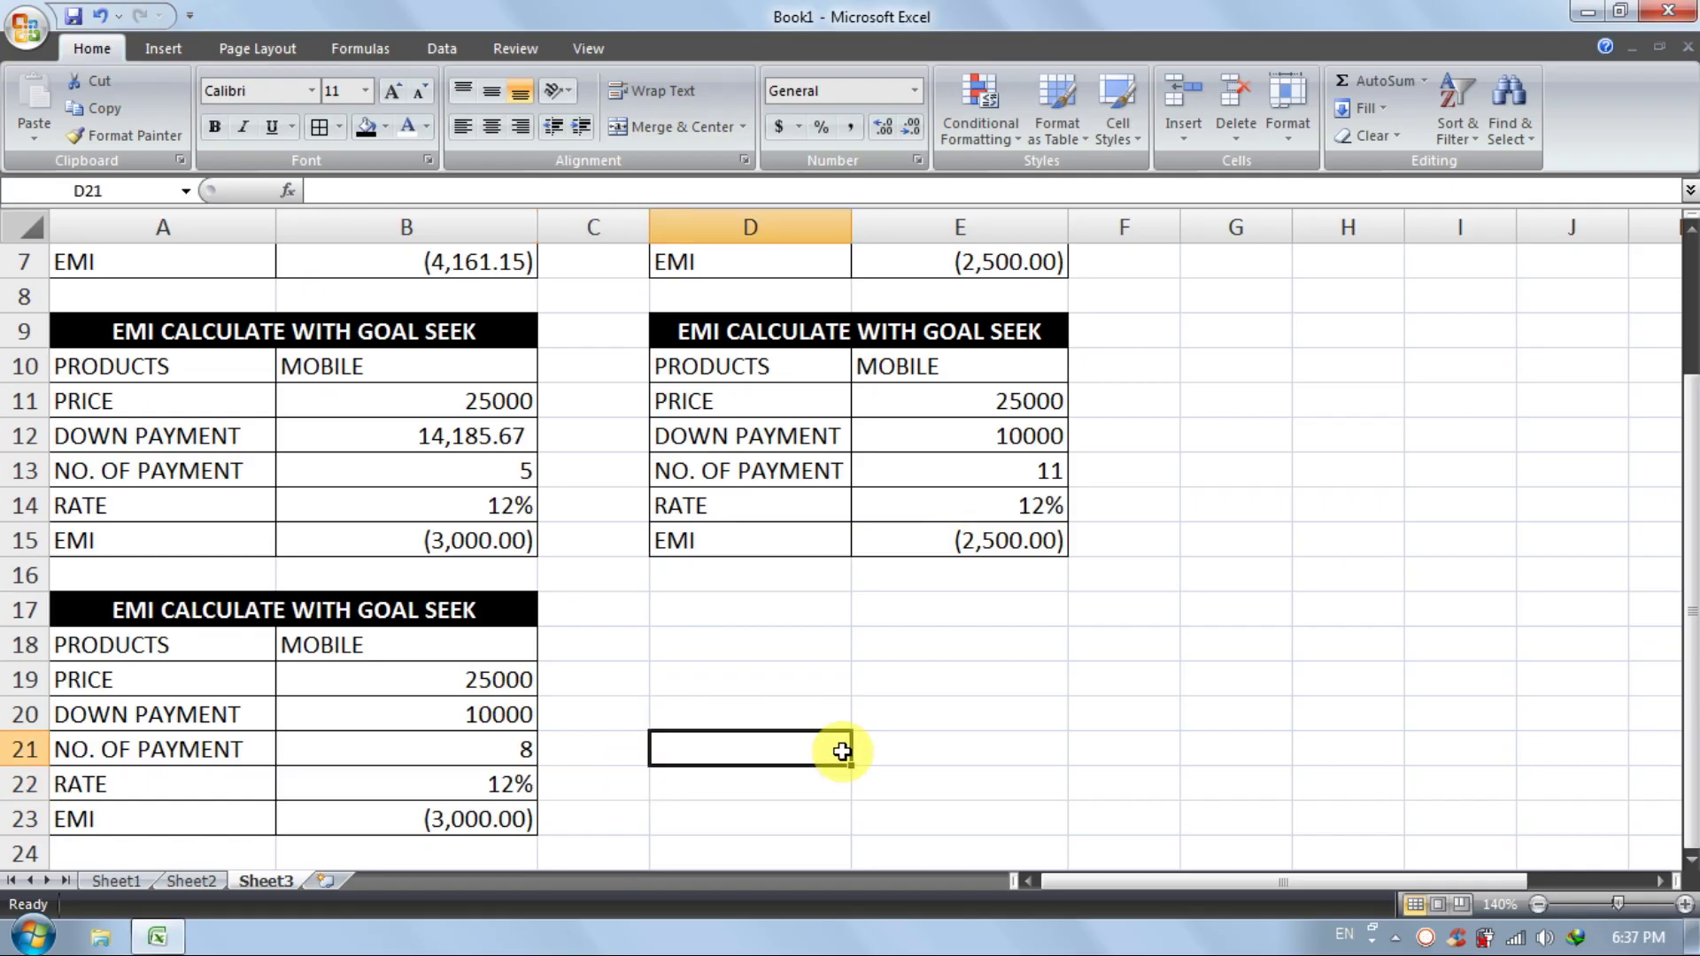
# Review the sales tables on Sheet1 and Sheet2 and the PMT and Goal Seek EMI tables on Sheet3
pyautogui.scroll(2, 861, 753)
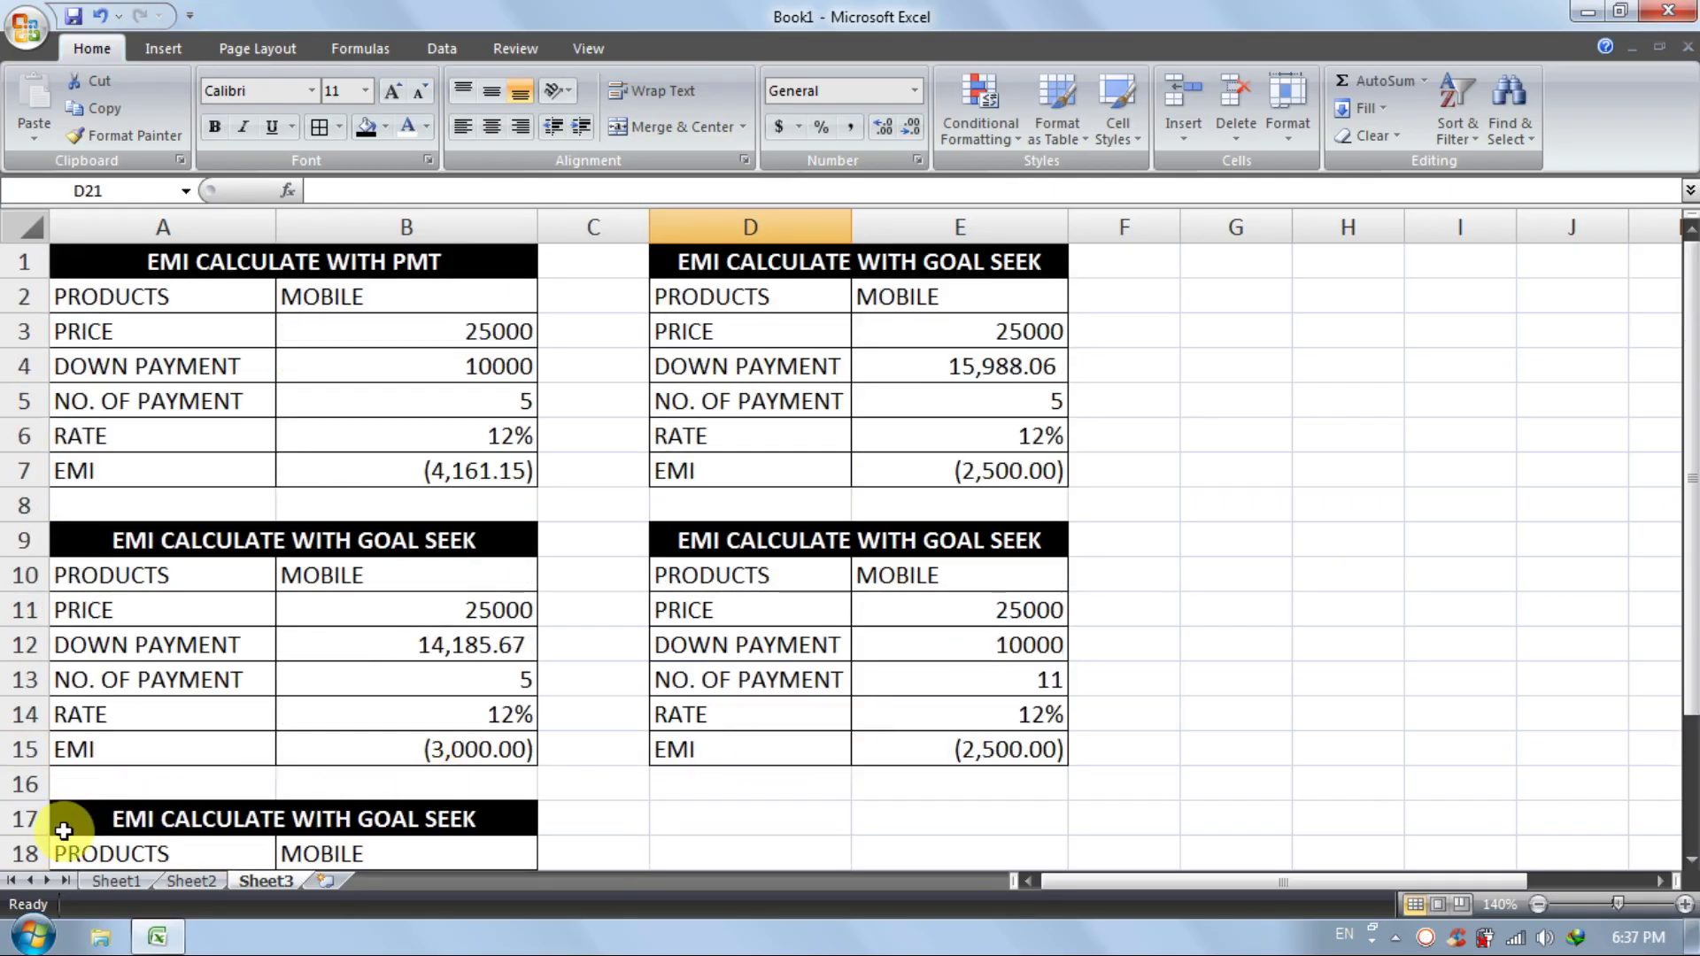
pyautogui.click(106, 880)
pyautogui.click(296, 570)
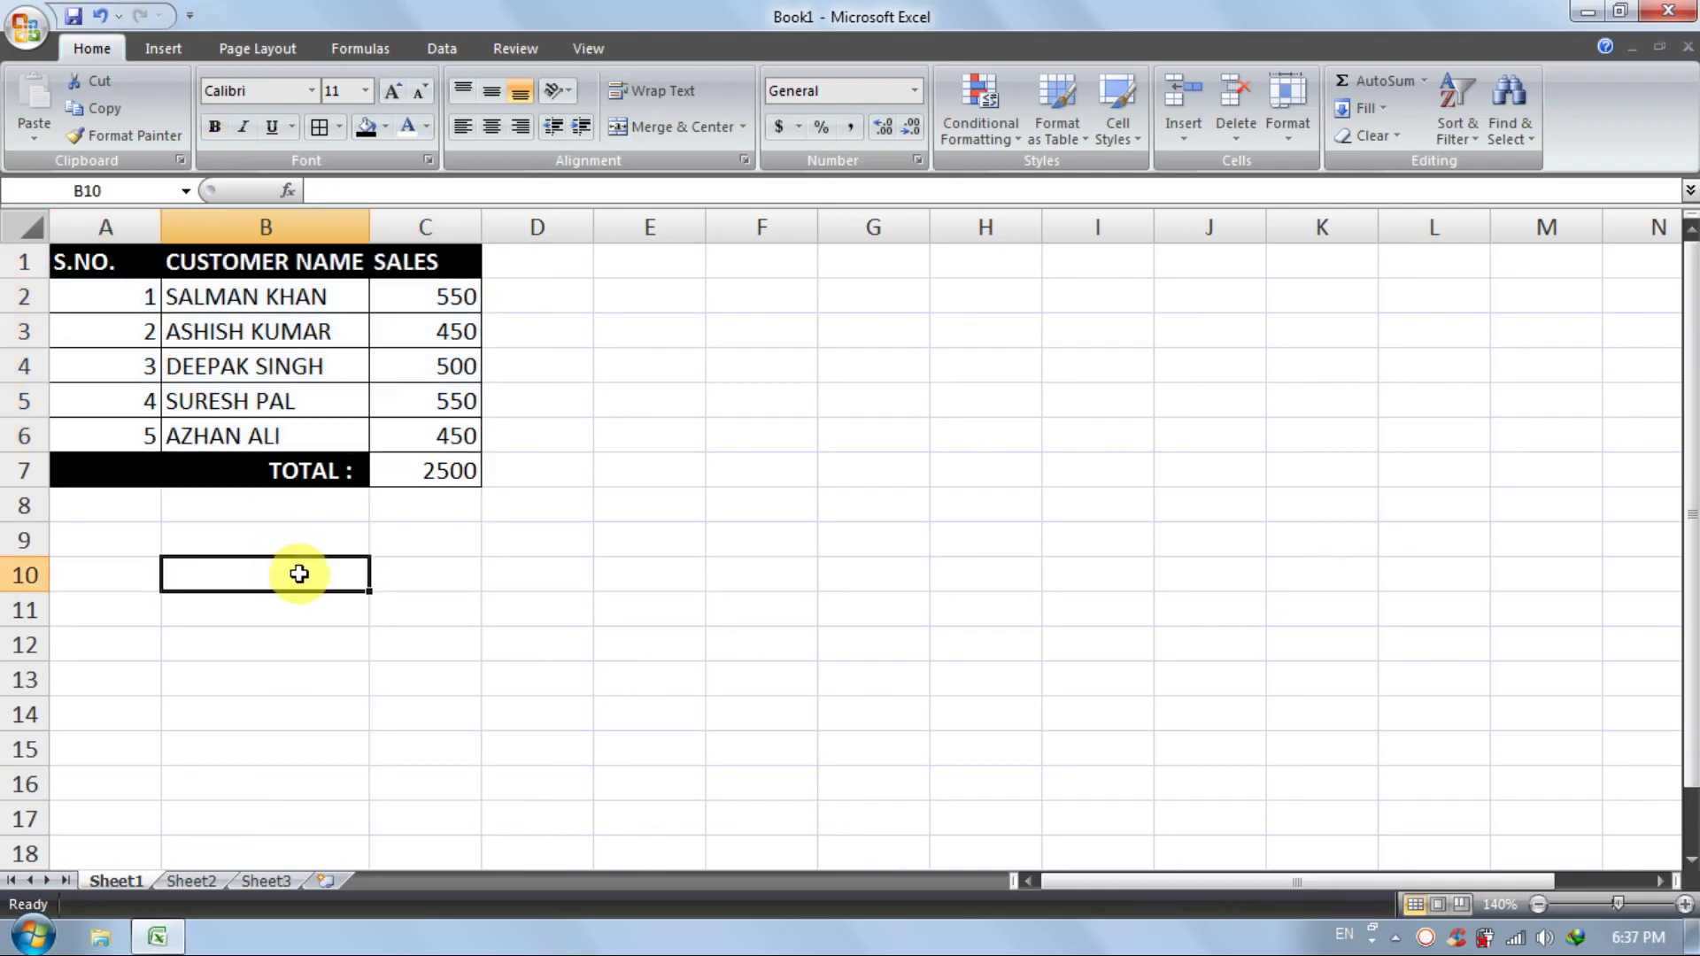
pyautogui.click(206, 880)
pyautogui.click(1226, 635)
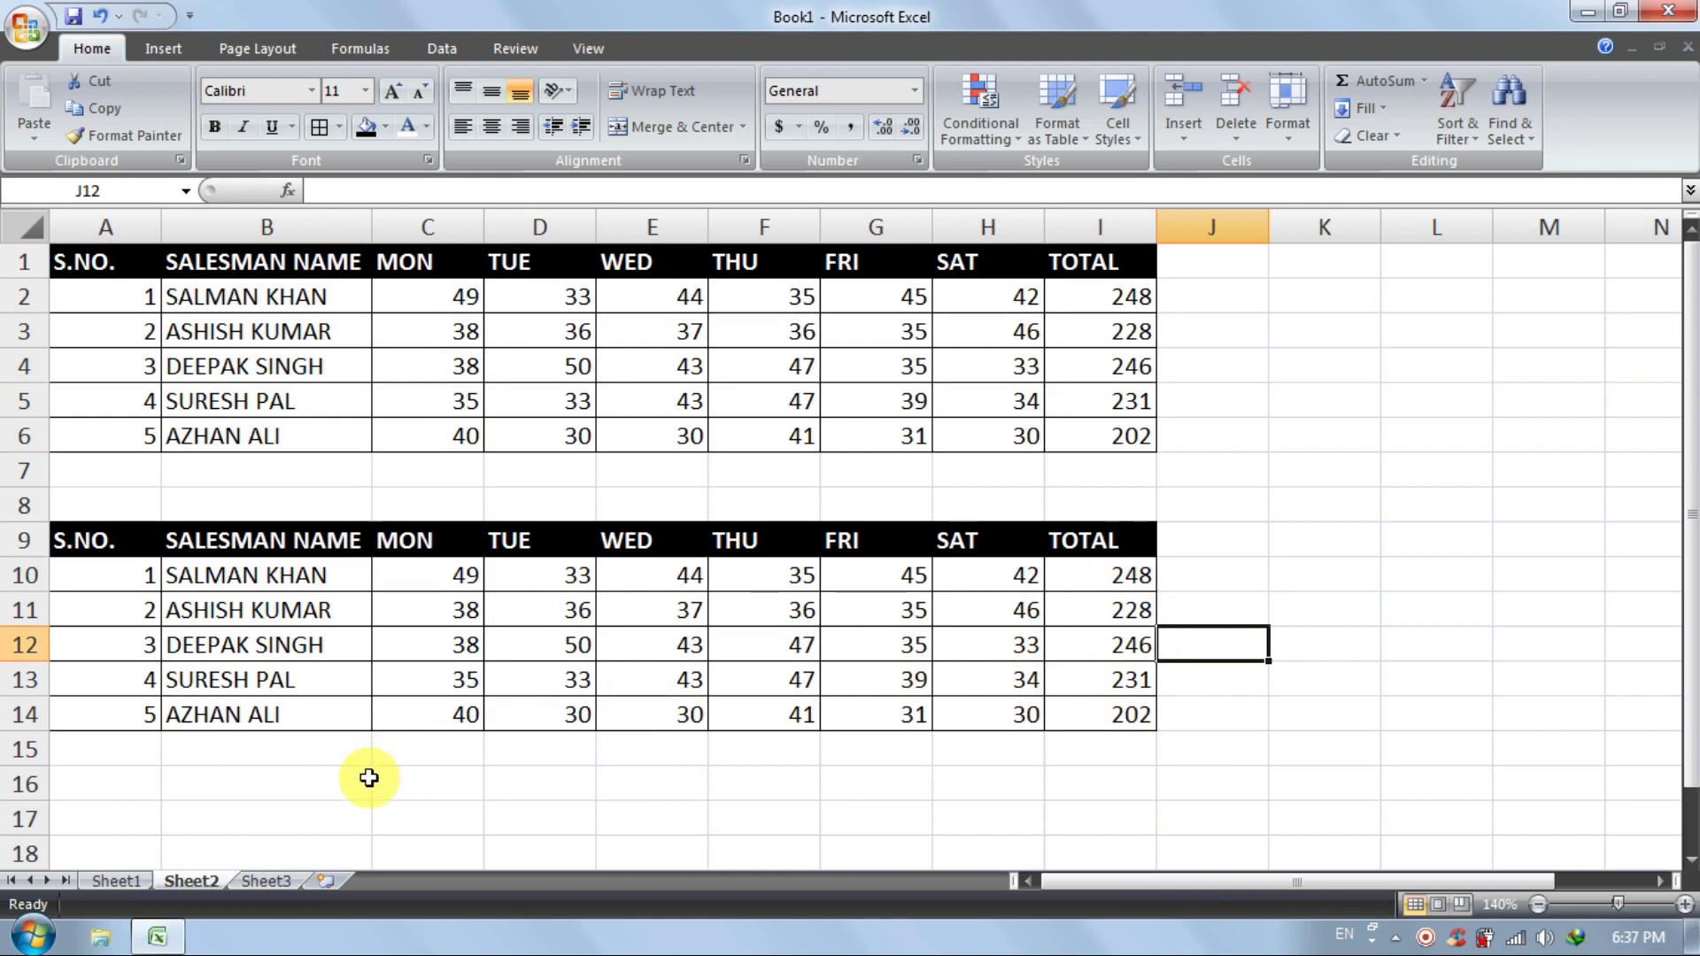
pyautogui.click(277, 881)
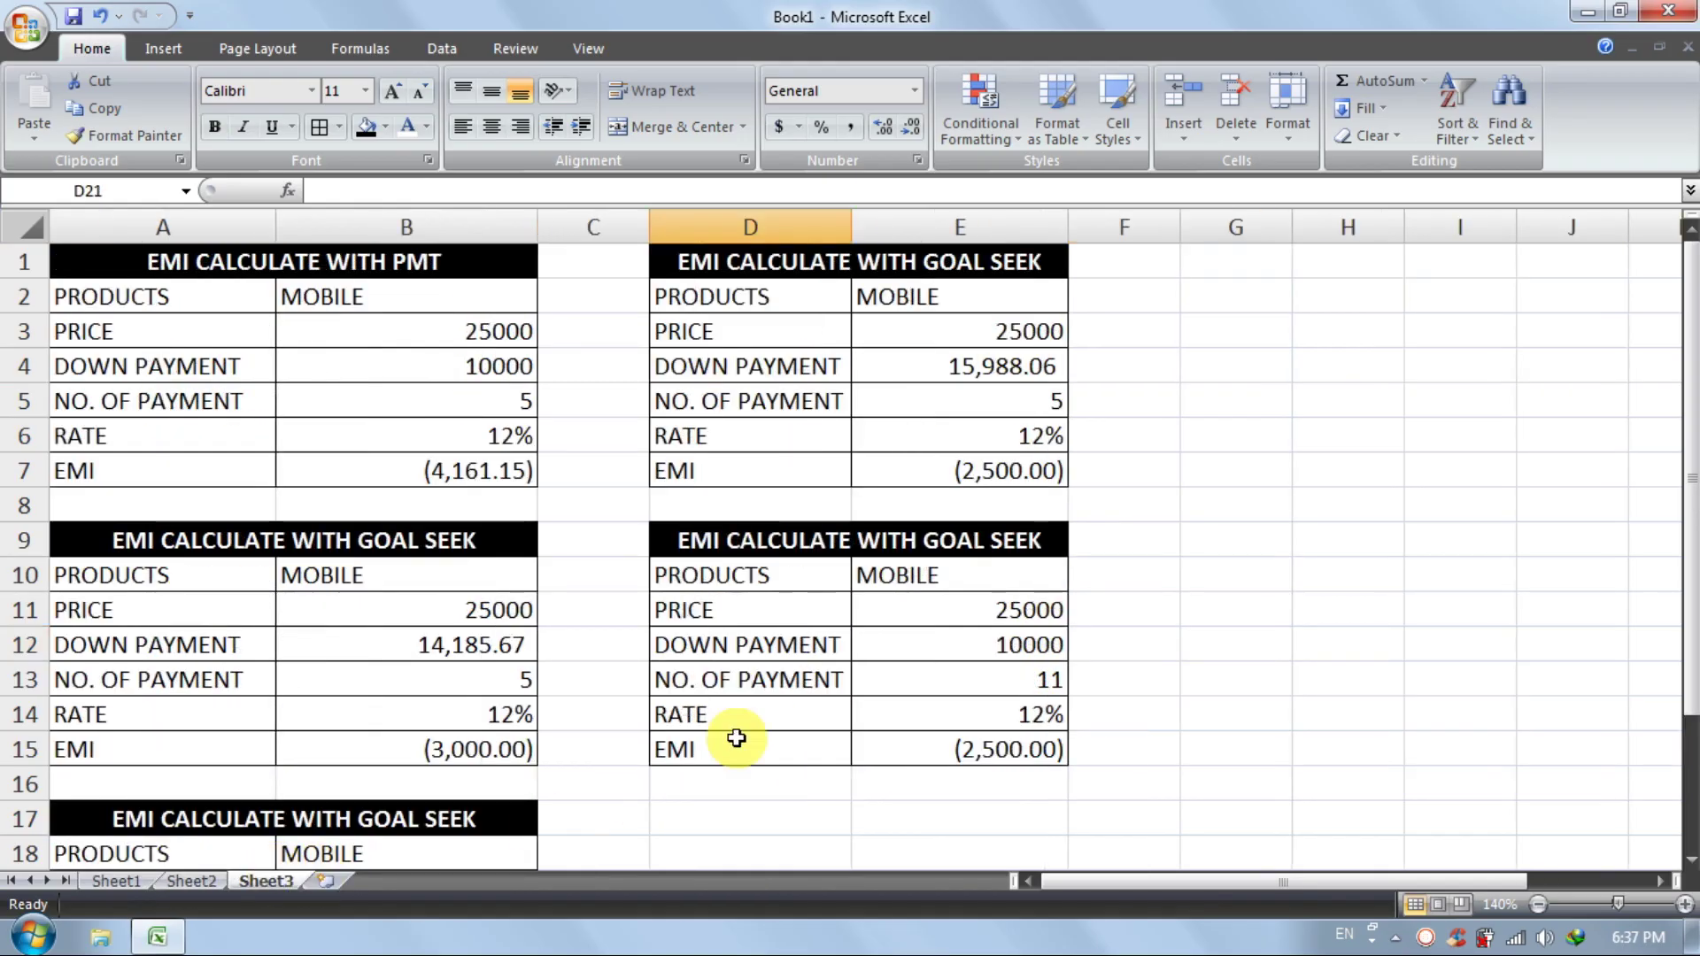
pyautogui.click(1186, 717)
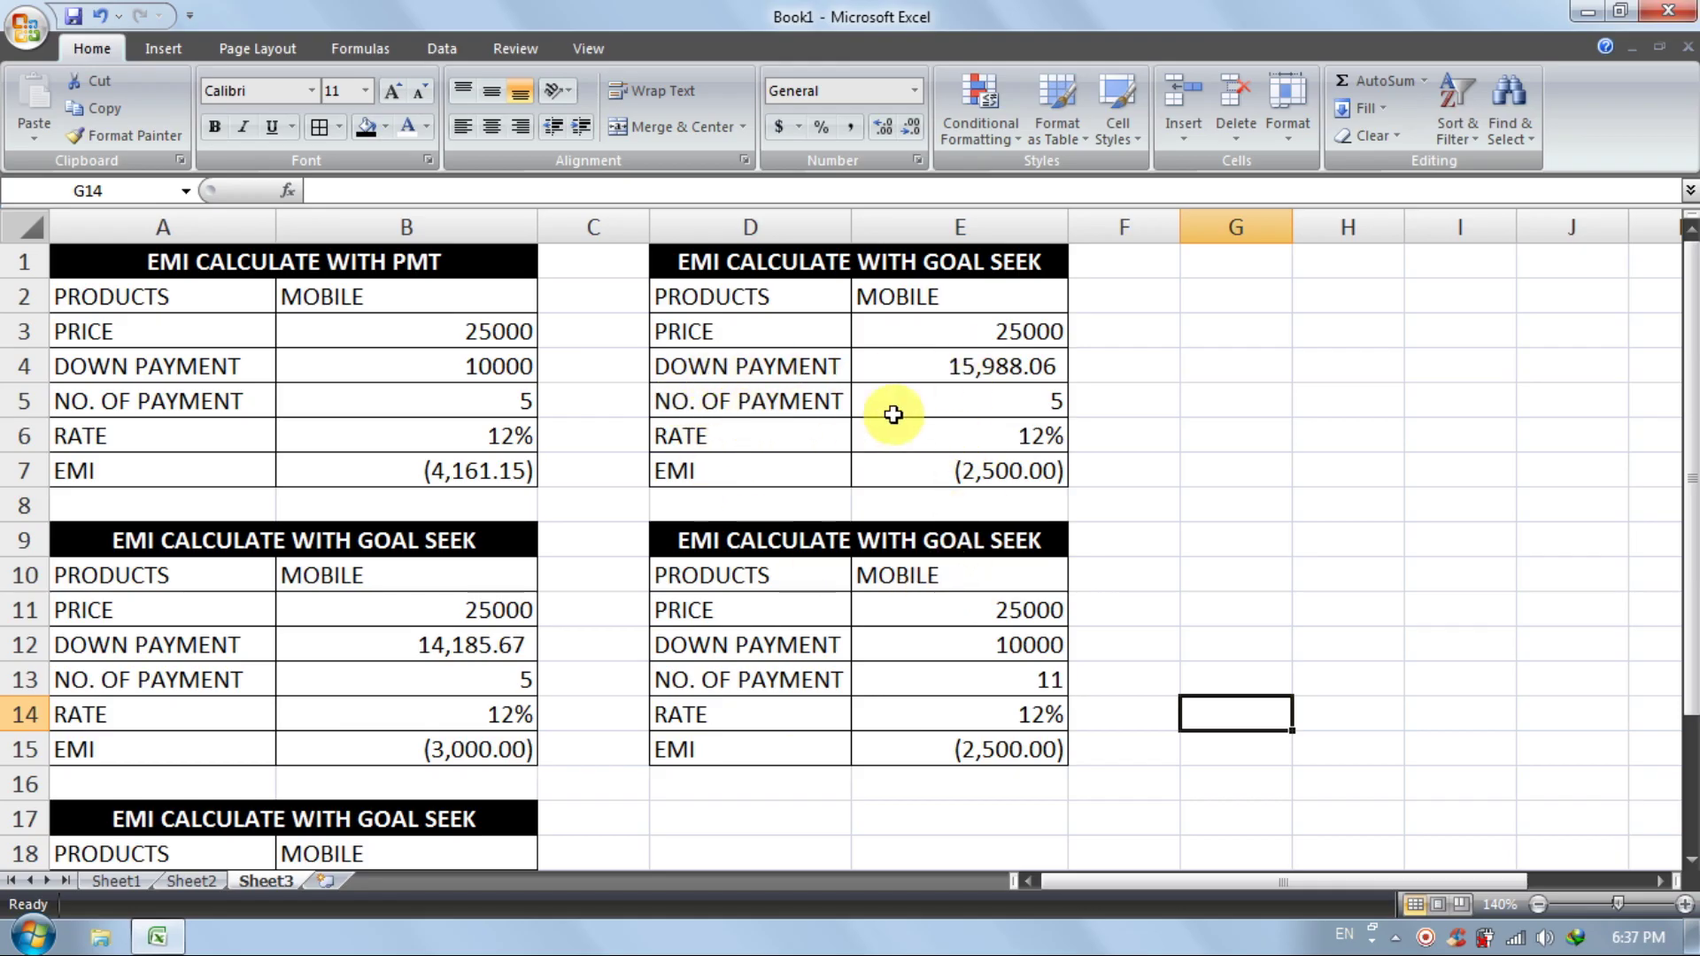
pyautogui.scroll(-2, 508, 785)
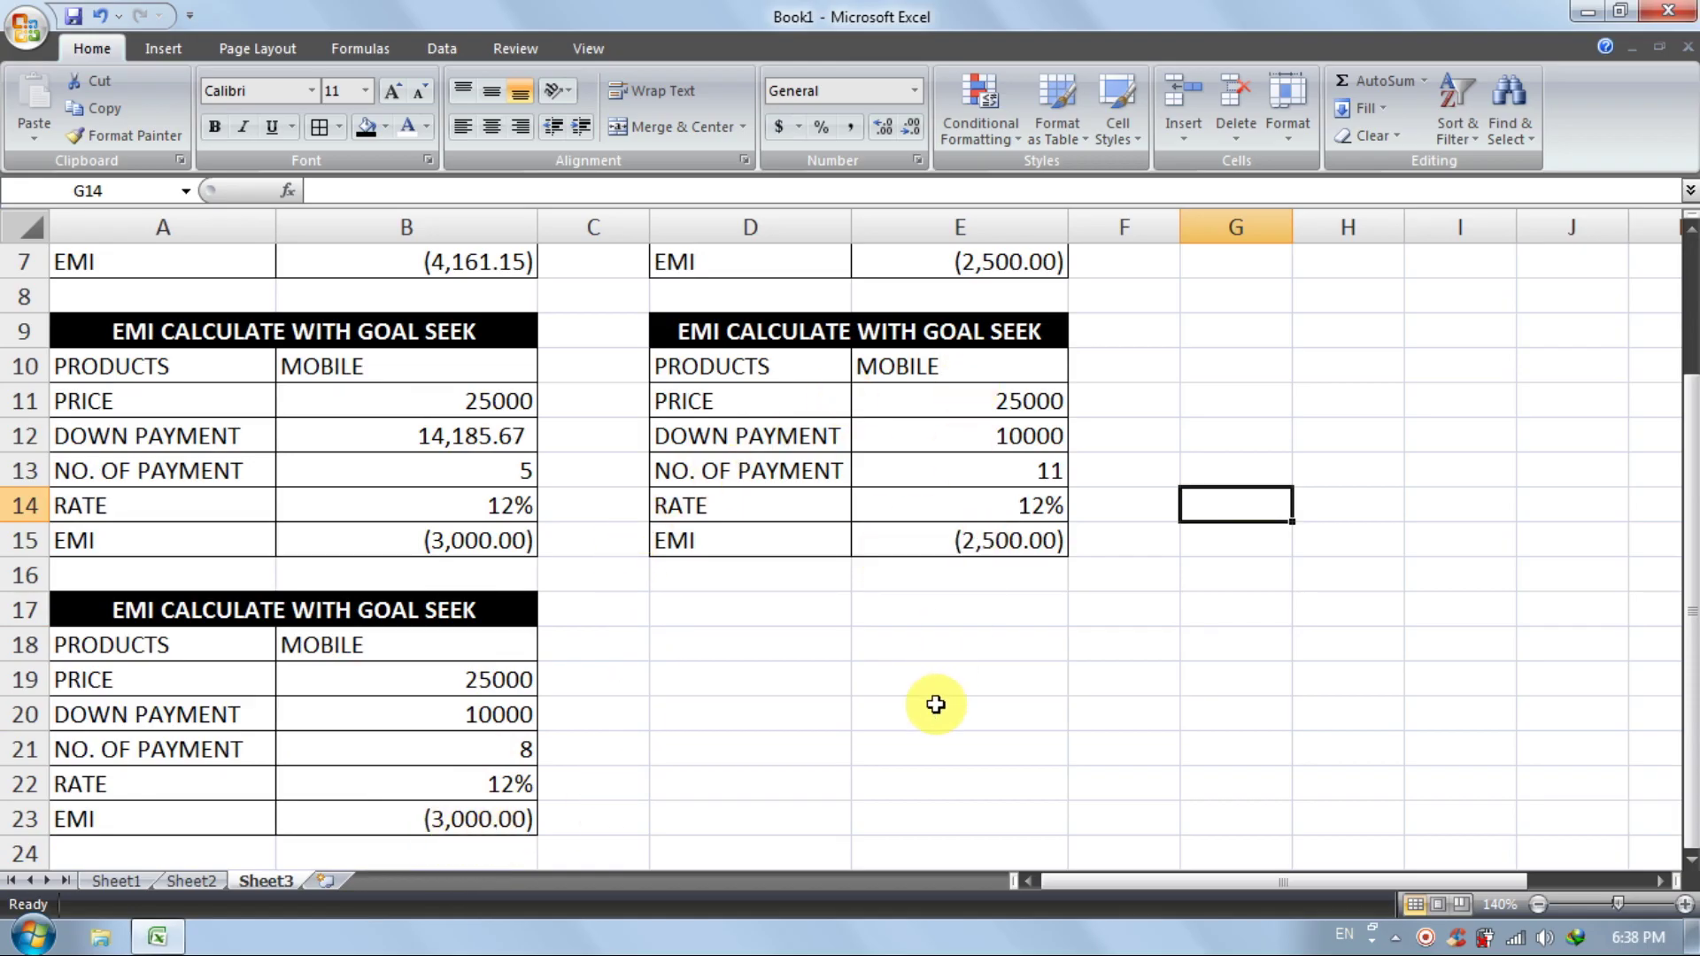
pyautogui.scroll(2, 1208, 716)
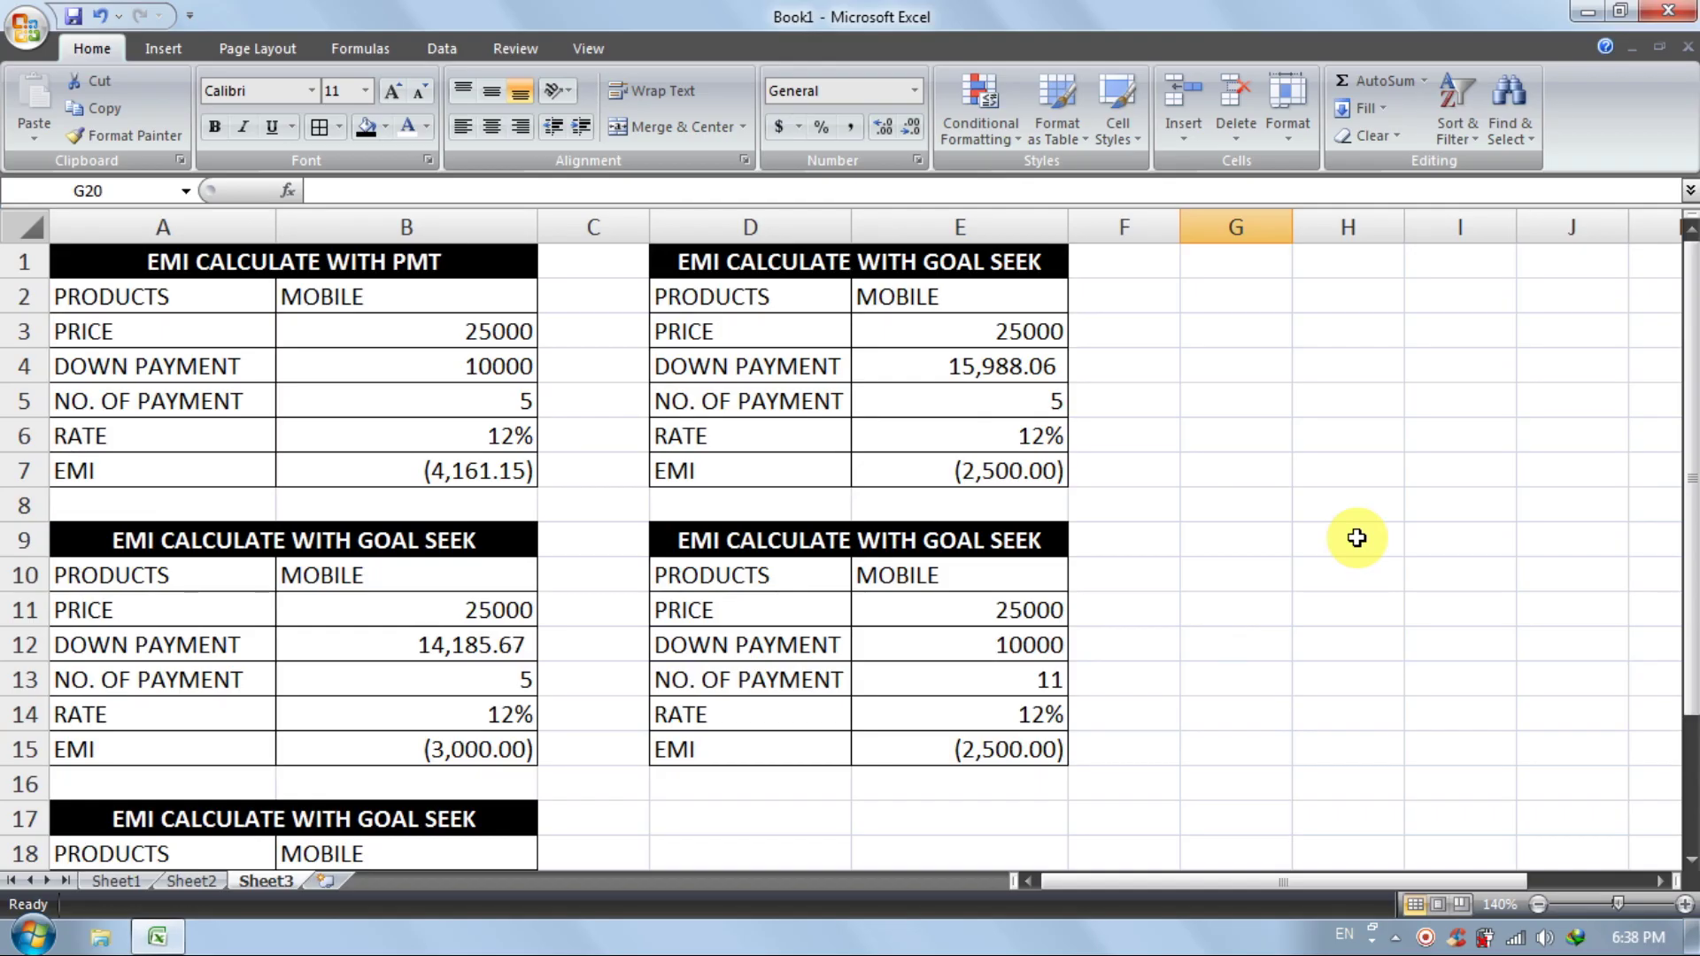
pyautogui.click(1453, 795)
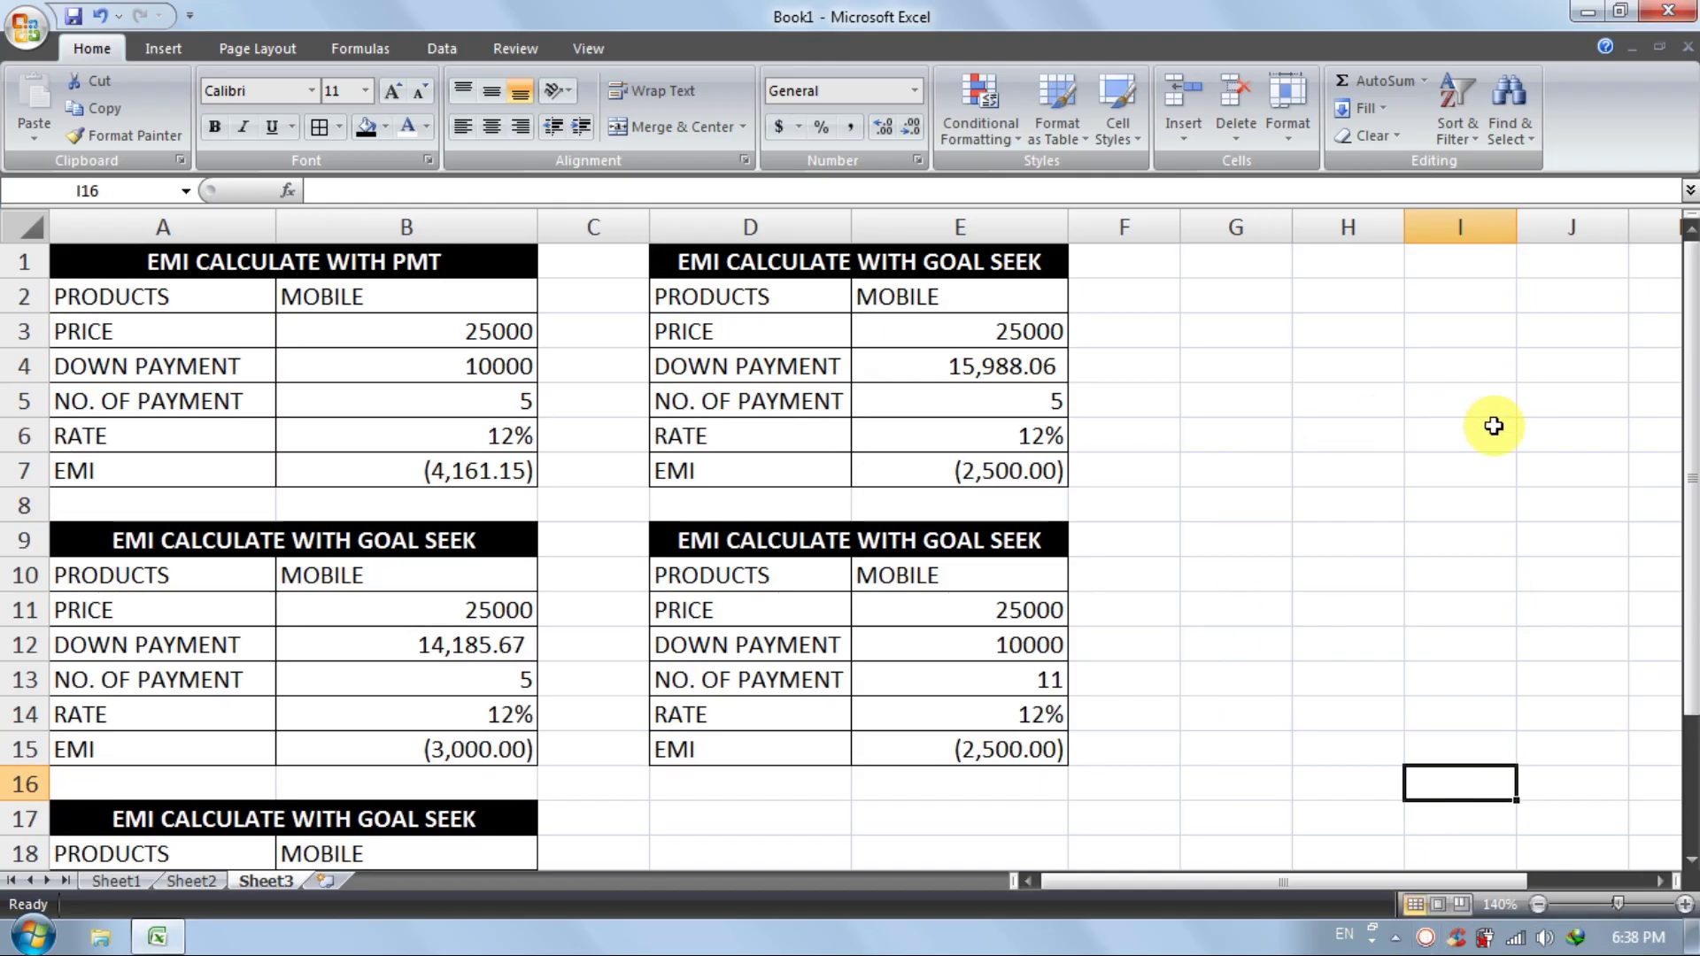
pyautogui.click(1358, 439)
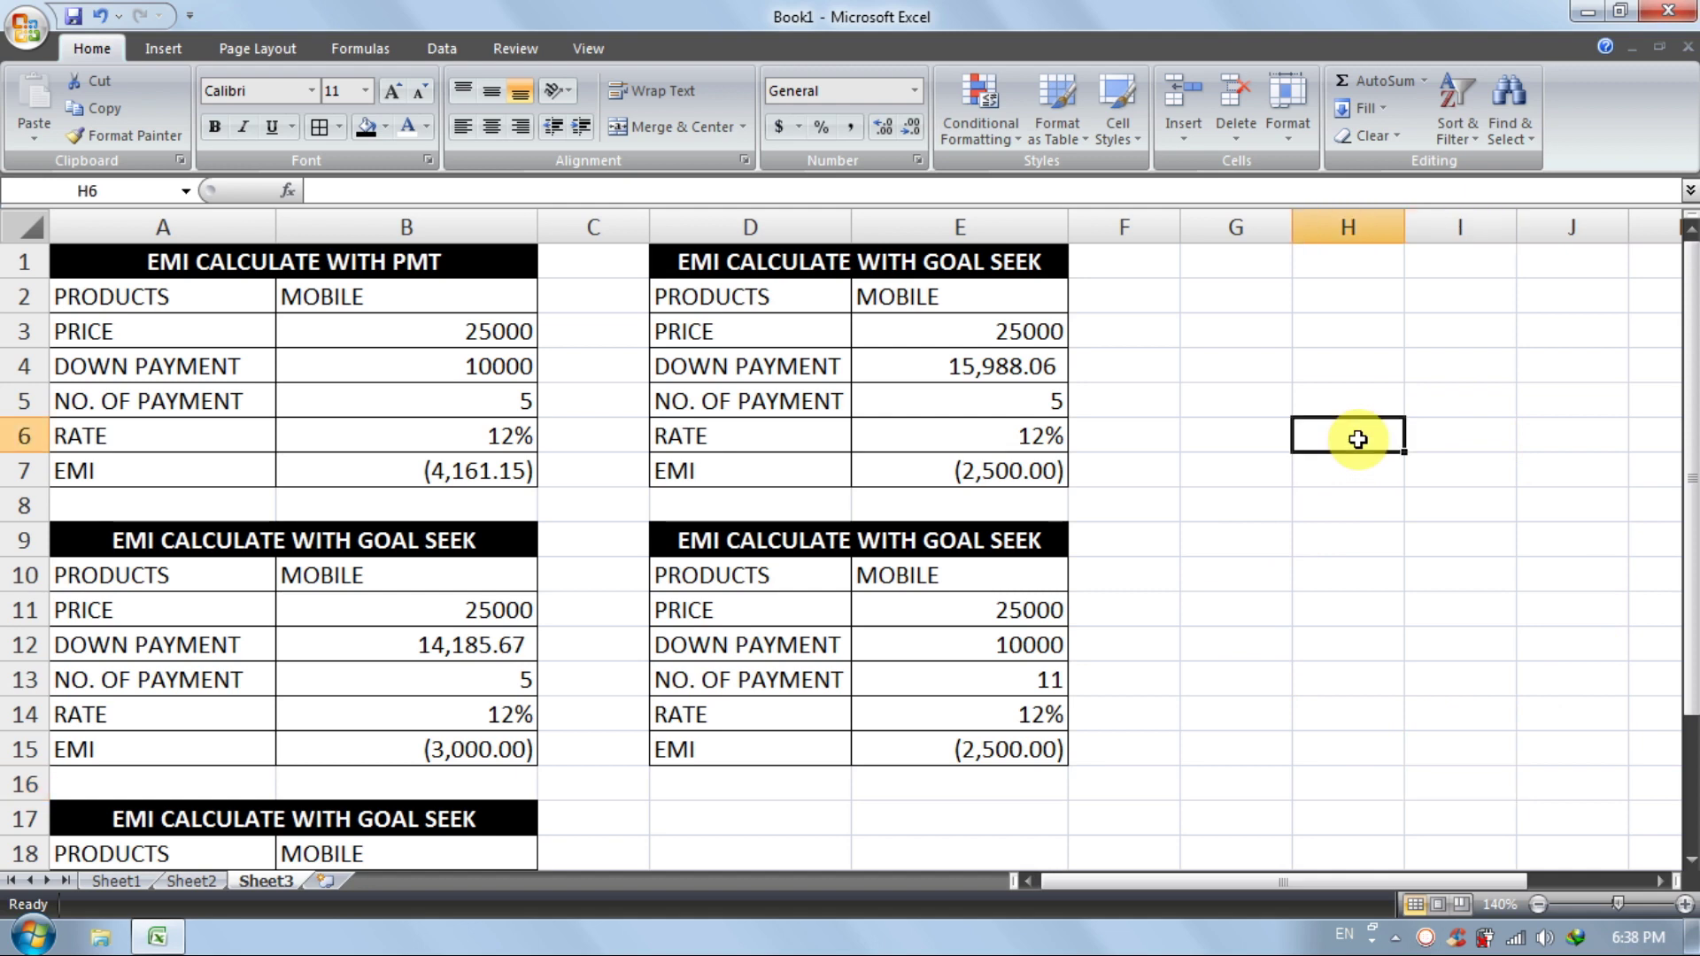
pyautogui.click(1359, 566)
pyautogui.click(1385, 456)
pyautogui.click(1442, 430)
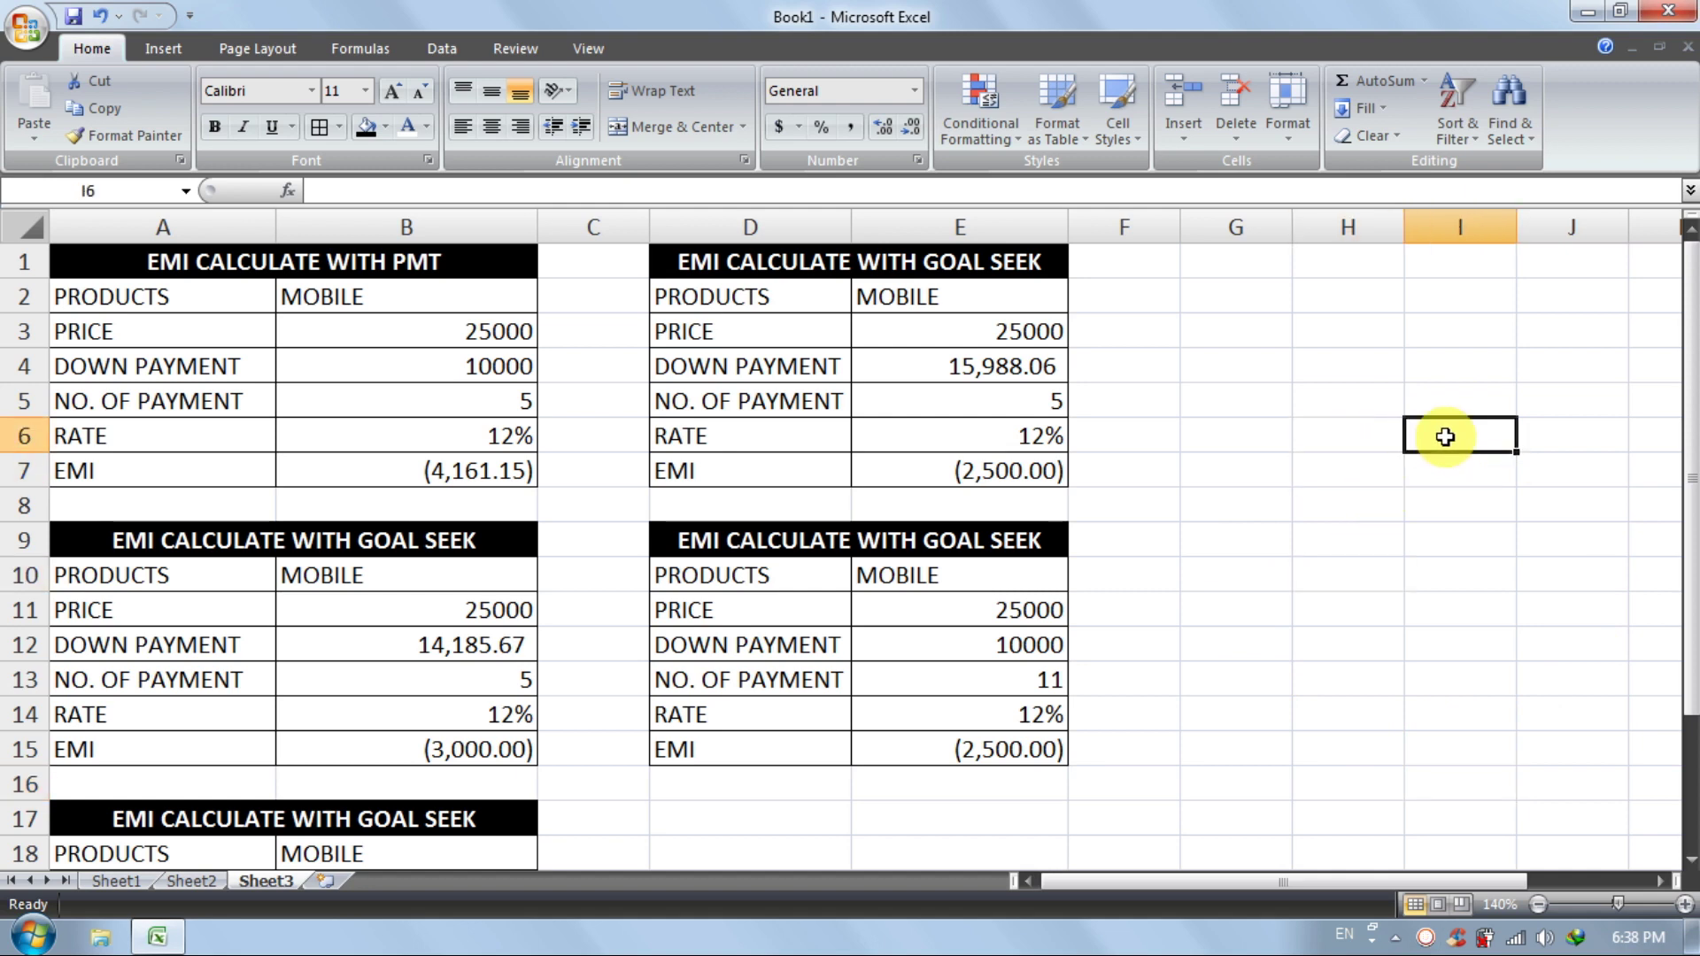